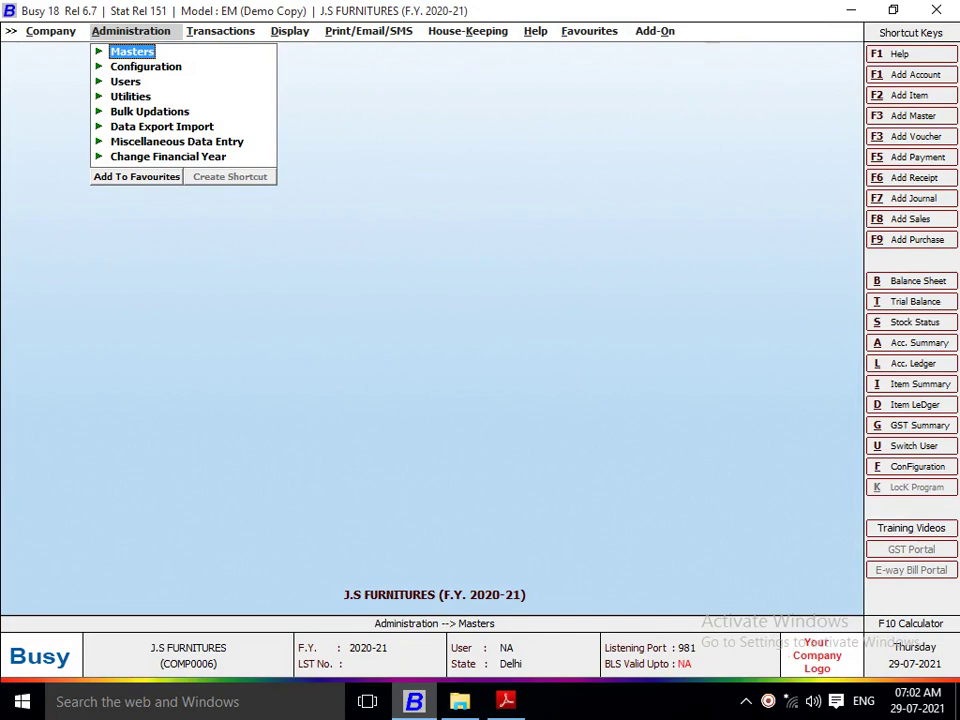
{"action": "left_click", "coordinate": [506, 701]}
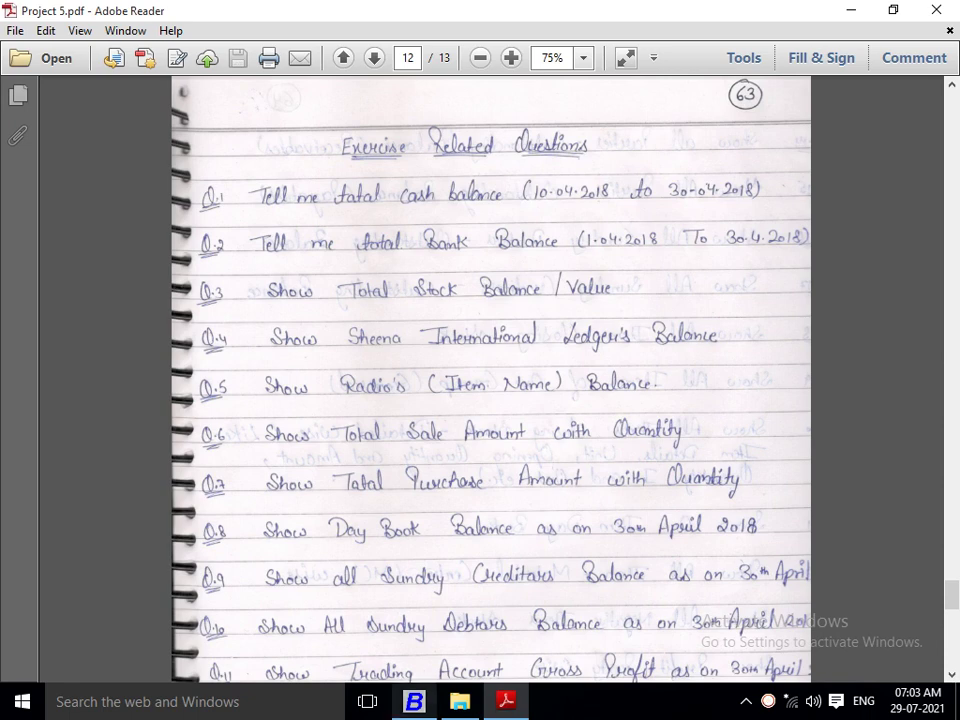
{"action": "key", "text": "alt+Tab"}
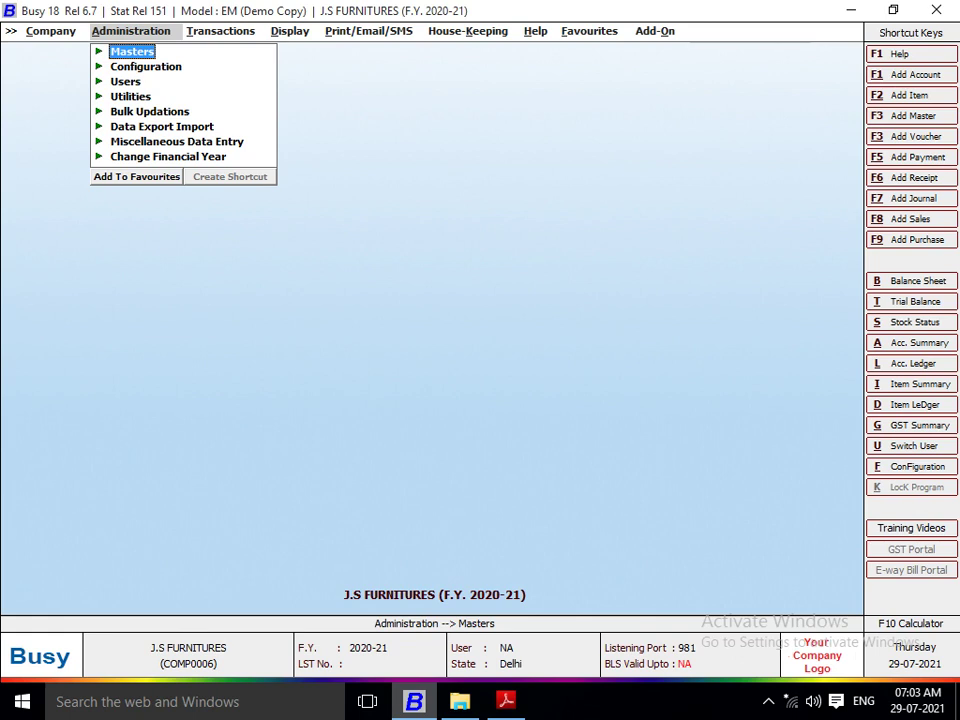
{"action": "key", "text": "l"}
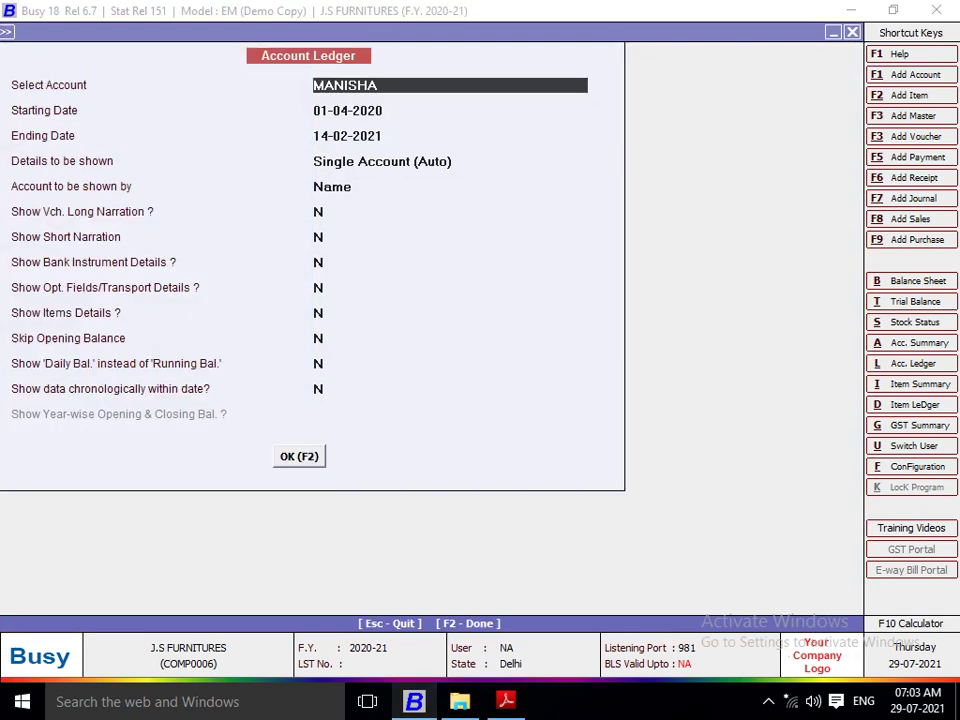
{"action": "type", "text": "cas"}
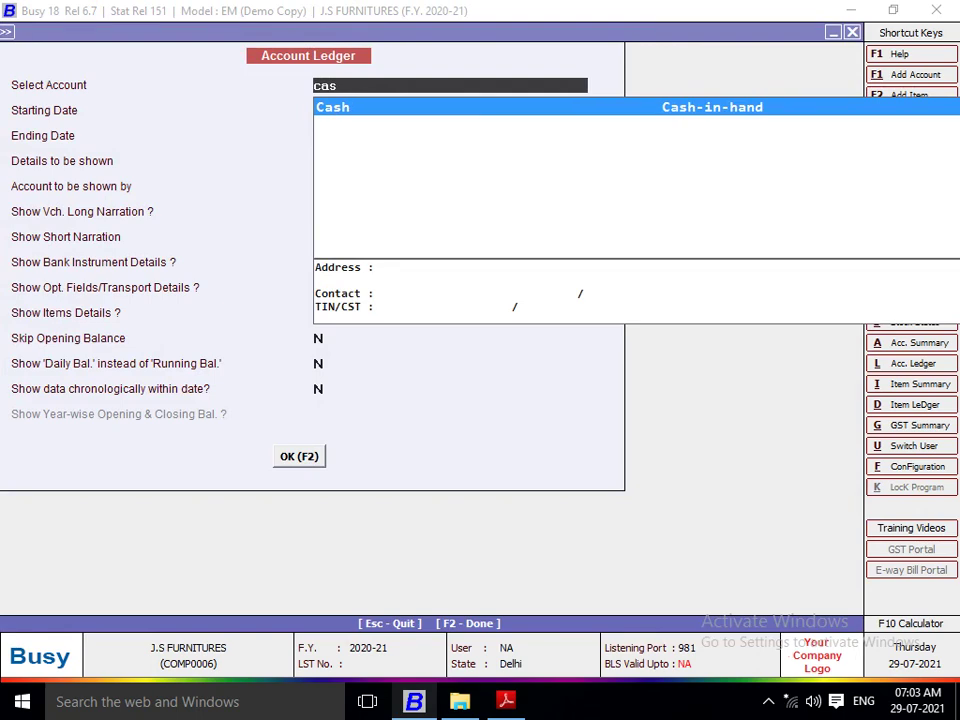
{"action": "key", "text": "Return"}
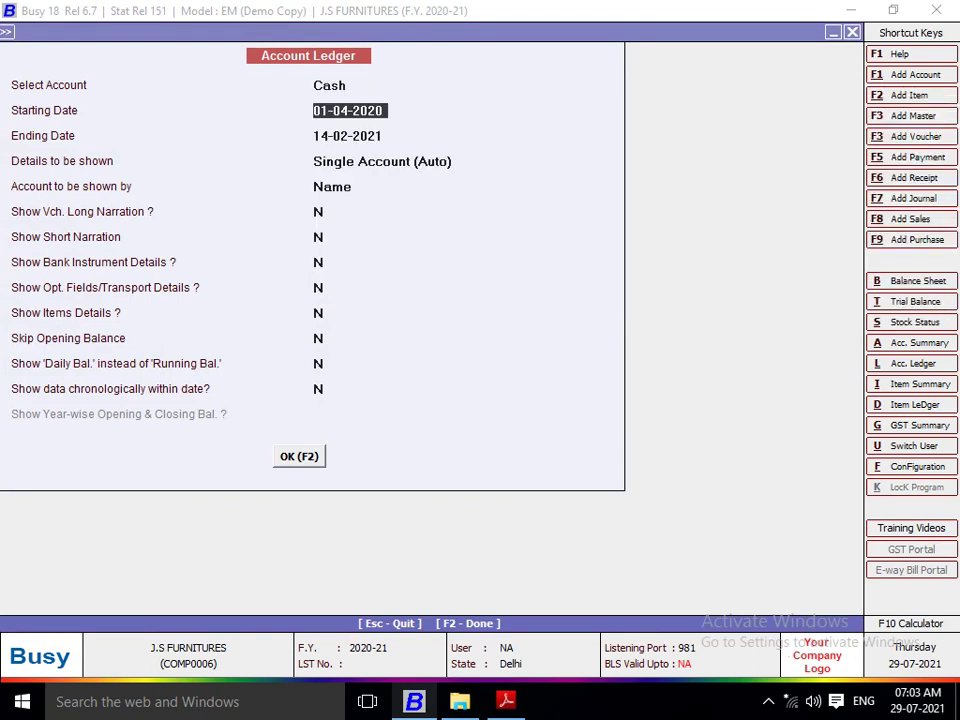
Set the ledger period from 10-04-2020 to 30-04-2020 and display the Cash account ledger
{"action": "type", "text": "10.4"}
{"action": "key", "text": "Return"}
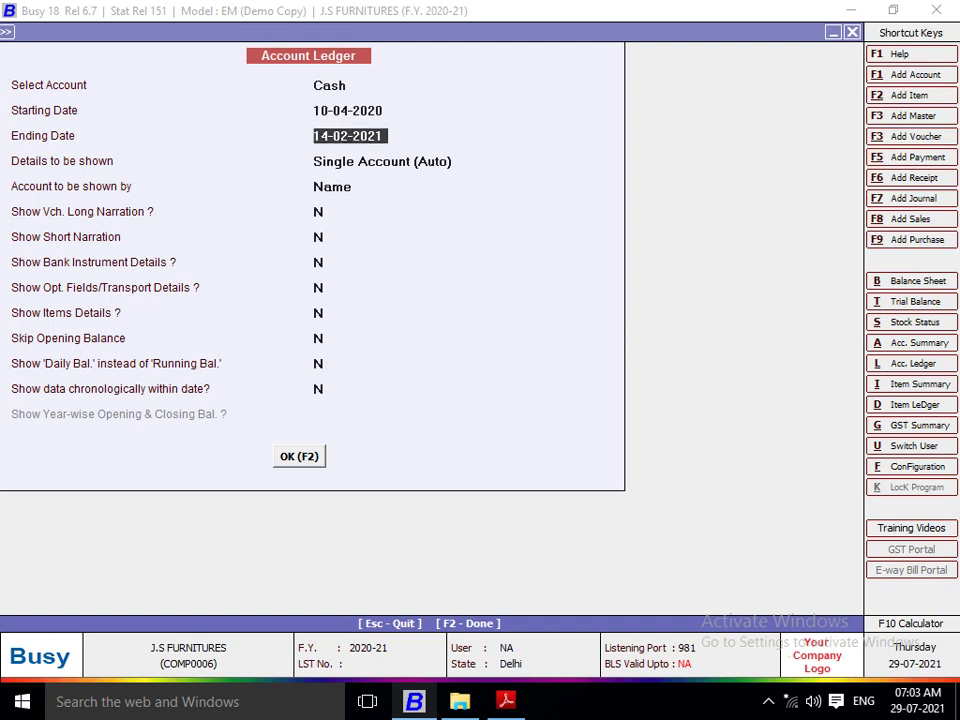
{"action": "type", "text": "30."}
{"action": "type", "text": "4"}
{"action": "key", "text": "Return"}
{"action": "key", "text": "Return"}
{"action": "key", "text": "Return"}
{"action": "key", "text": "Return"}
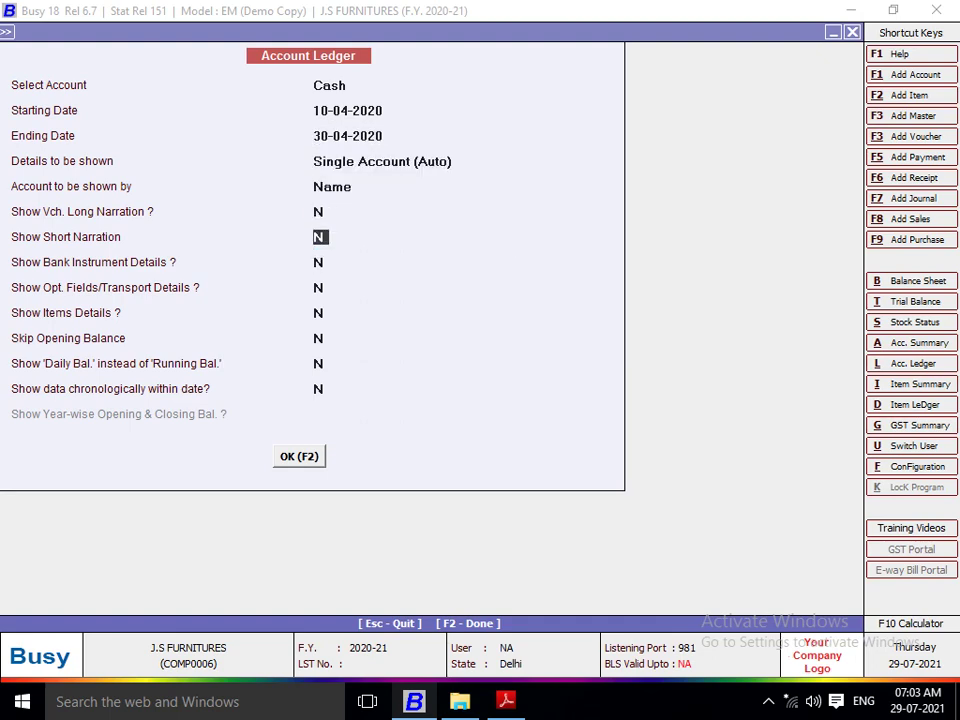
{"action": "key", "text": "F2"}
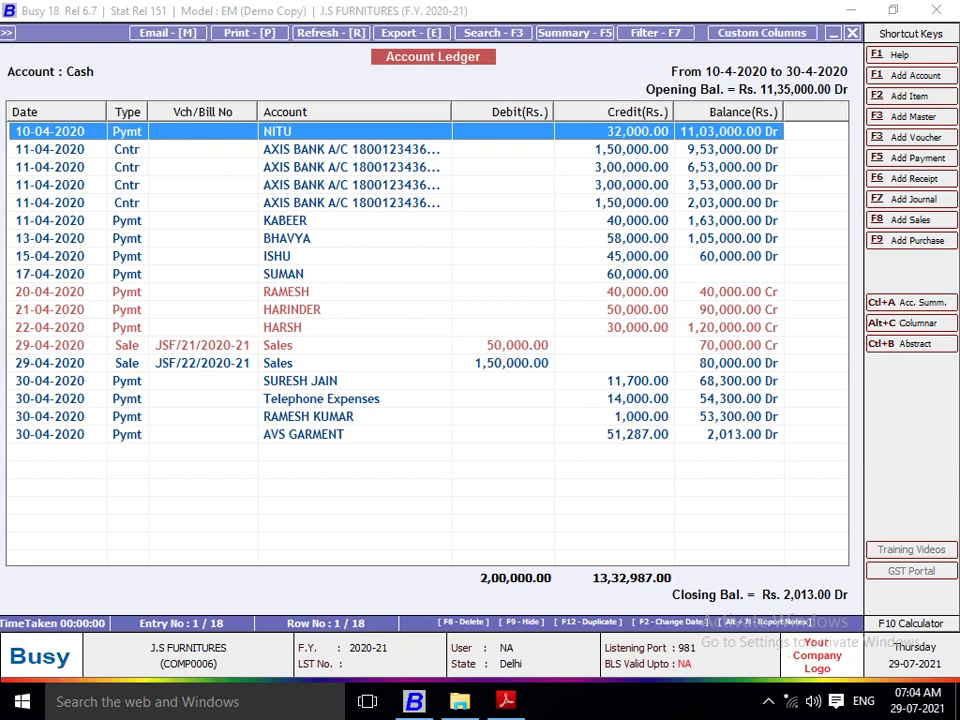
Preview the Cash ledger printout using the From Busy layout, and close the preview and printing options
{"action": "key", "text": "alt+p"}
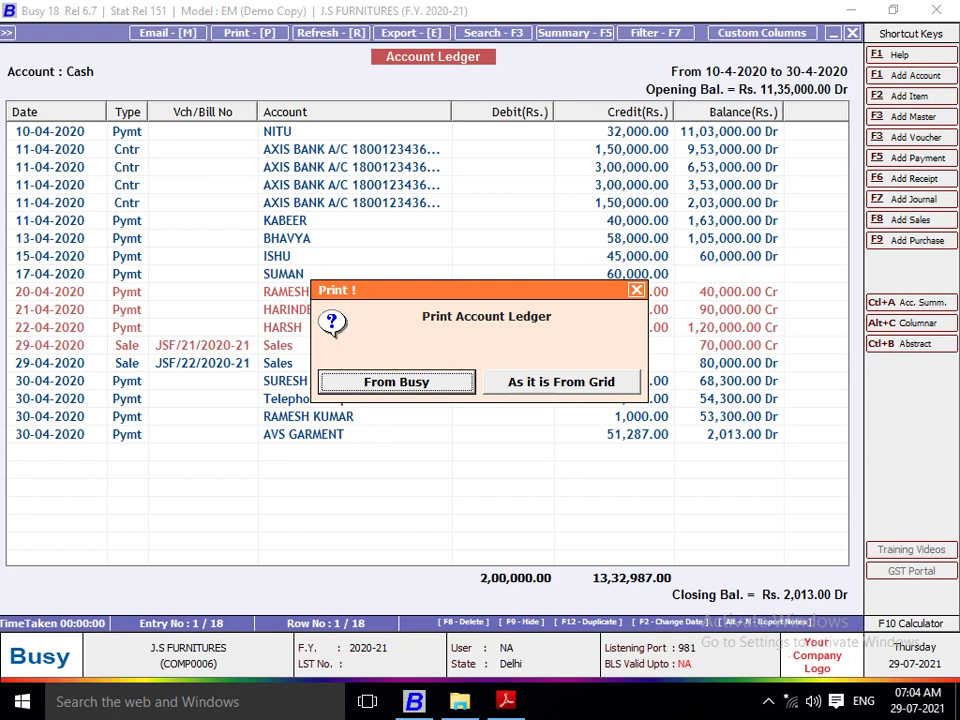
{"action": "key", "text": "Return"}
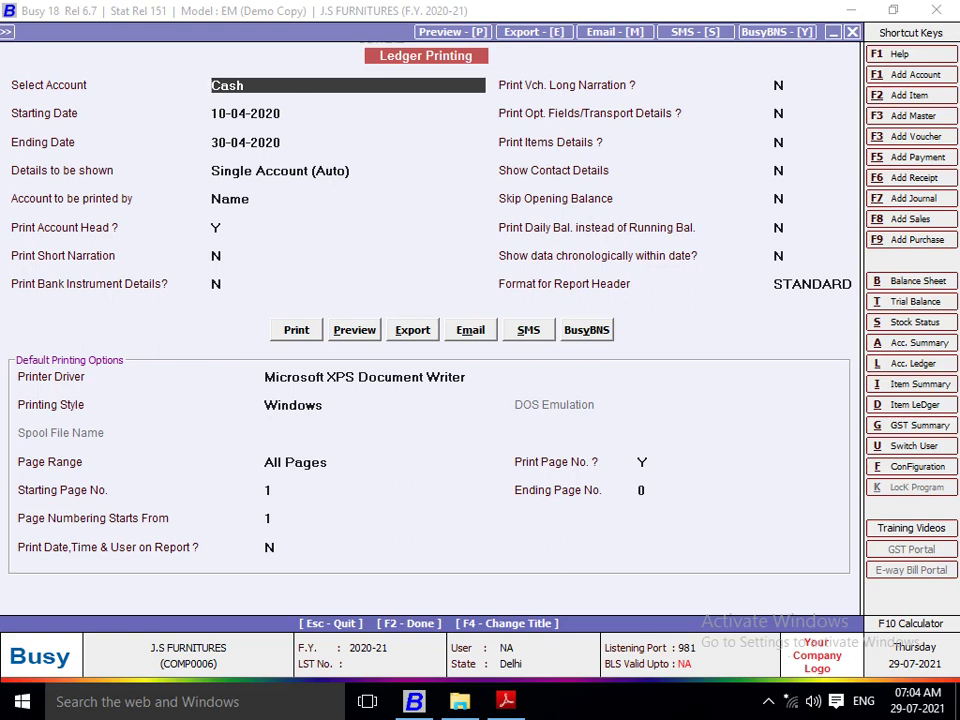
{"action": "key", "text": "alt+p"}
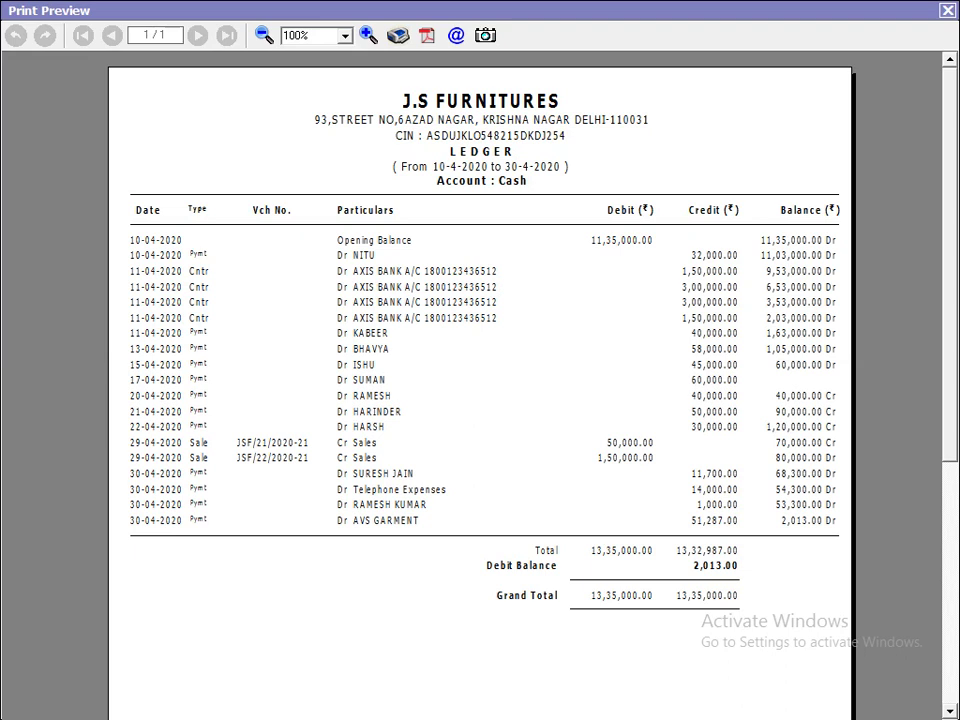
{"action": "key", "text": "Escape"}
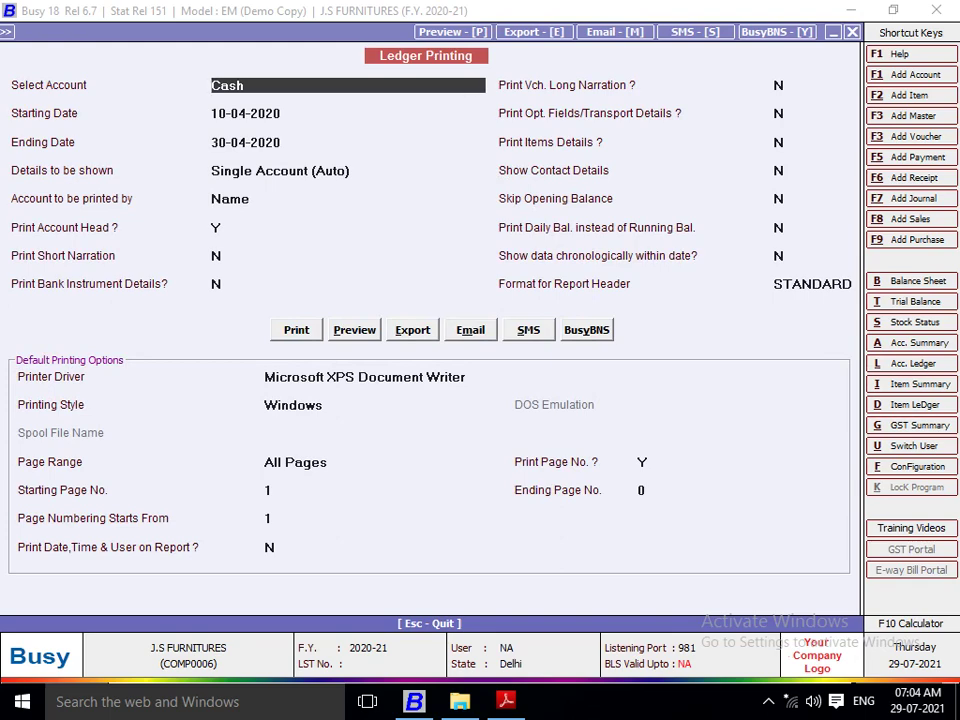
{"action": "key", "text": "Escape"}
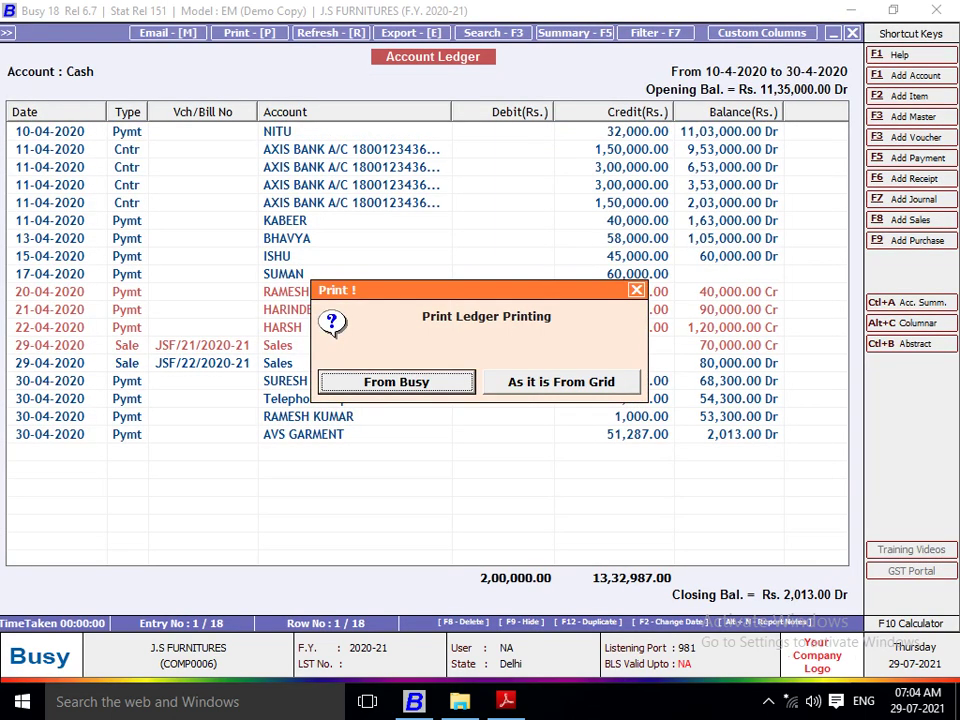
Generate a print preview of the Cash ledger as it is from the grid, with the STANDARD report header
{"action": "key", "text": "Right"}
{"action": "key", "text": "Return"}
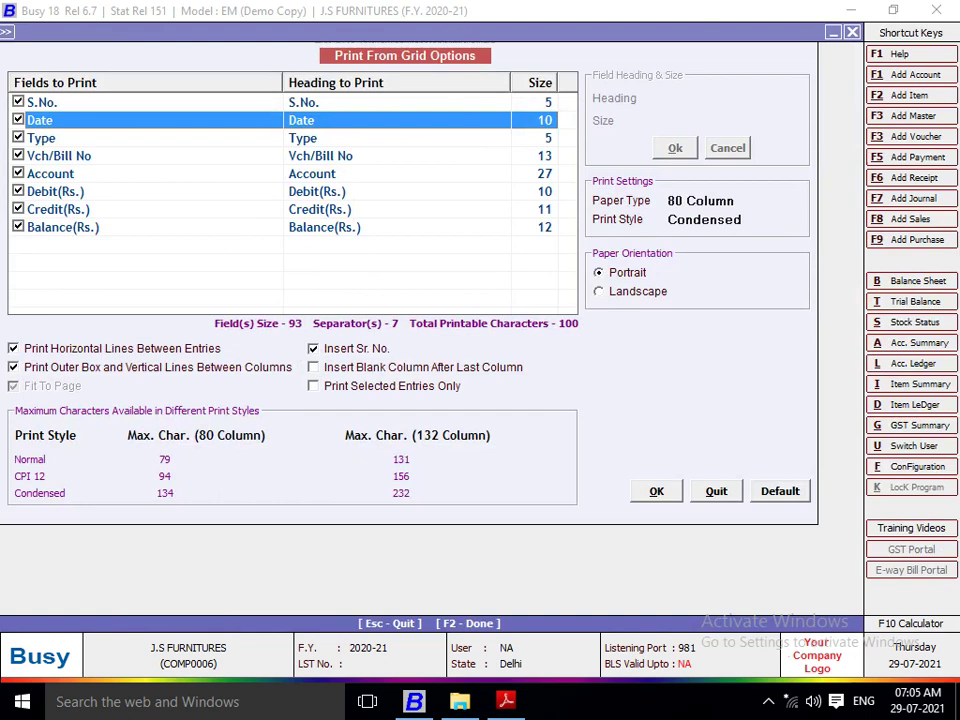
{"action": "key", "text": "F2"}
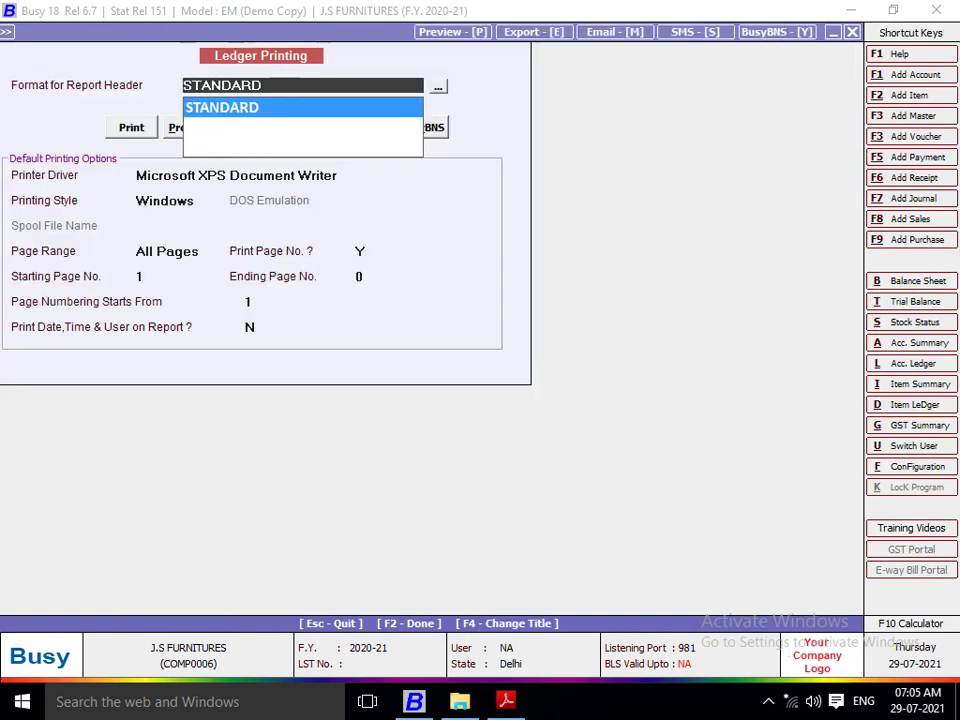
{"action": "key", "text": "Return"}
{"action": "key", "text": "Right"}
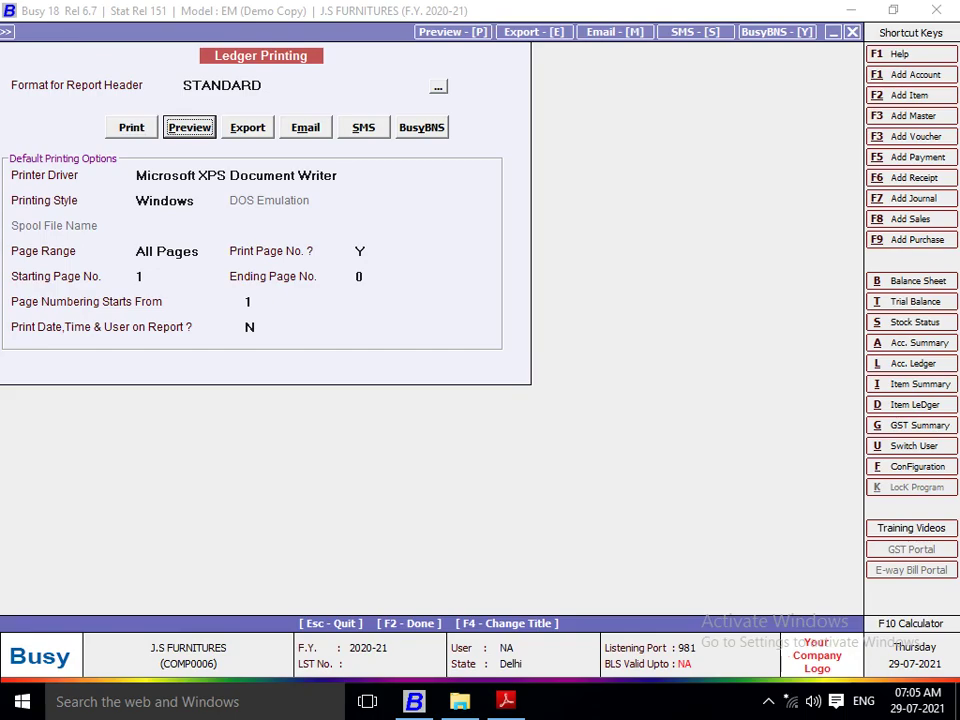
{"action": "key", "text": "Return"}
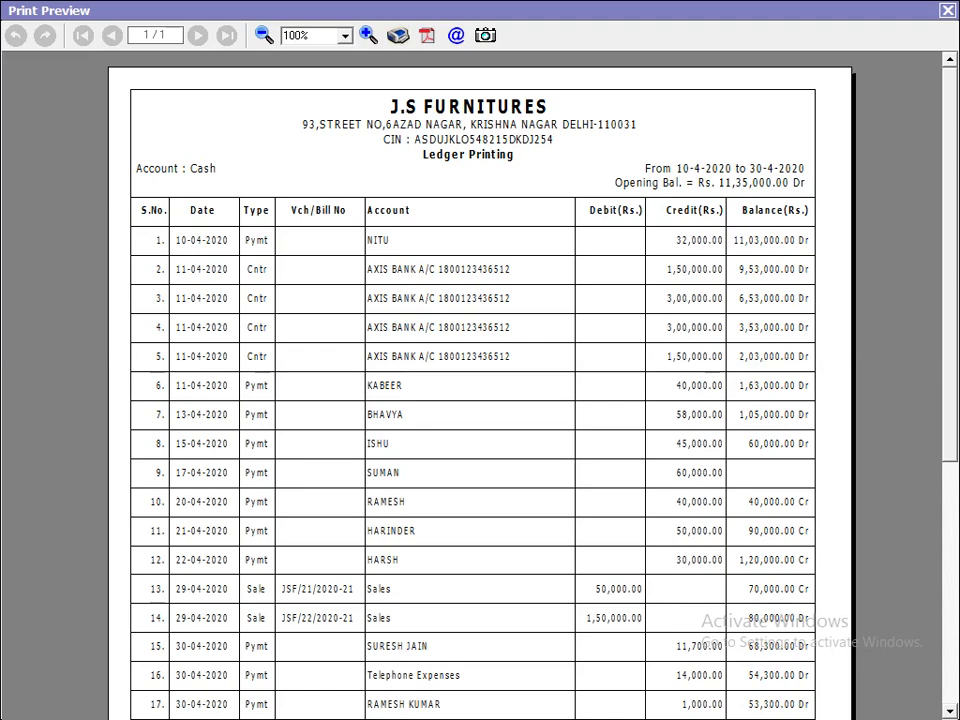
Examine the entries, grand total and closing balance in the grid-style preview, and return to the Cash ledger
{"action": "scroll", "coordinate": [480, 380], "scroll_direction": "down", "scroll_amount": 5}
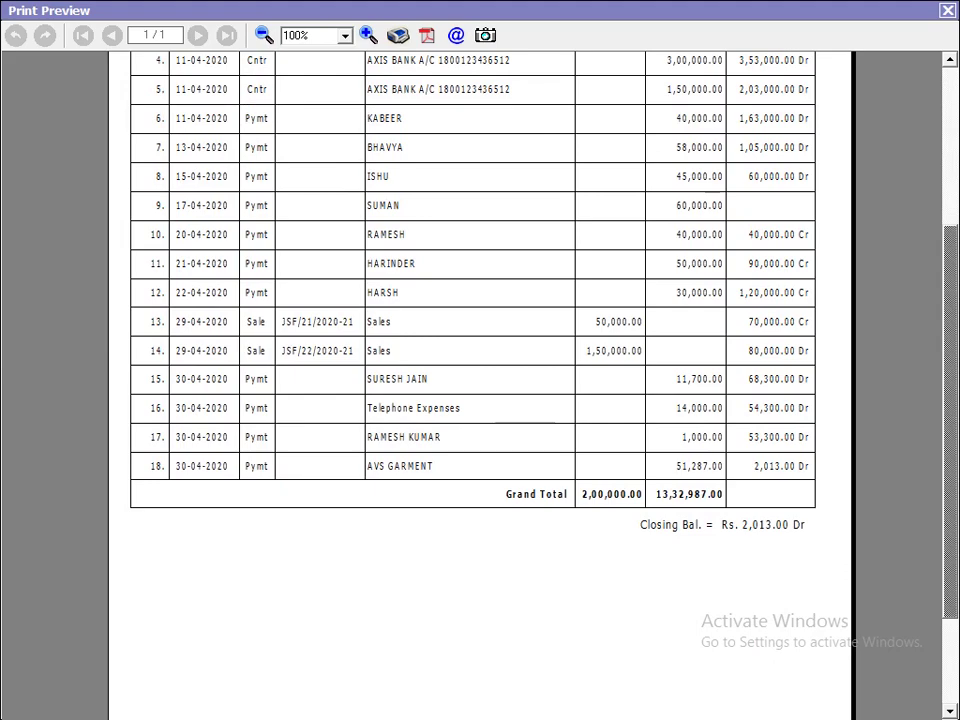
{"action": "scroll", "coordinate": [480, 380], "scroll_direction": "up", "scroll_amount": 5}
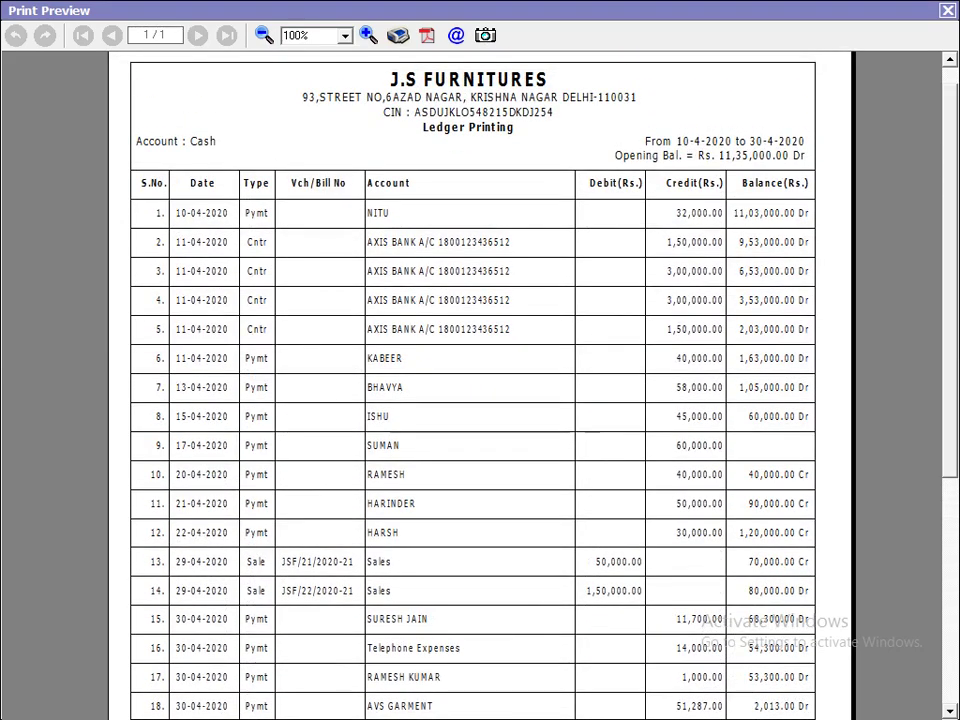
{"action": "scroll", "coordinate": [480, 380], "scroll_direction": "down", "scroll_amount": 3}
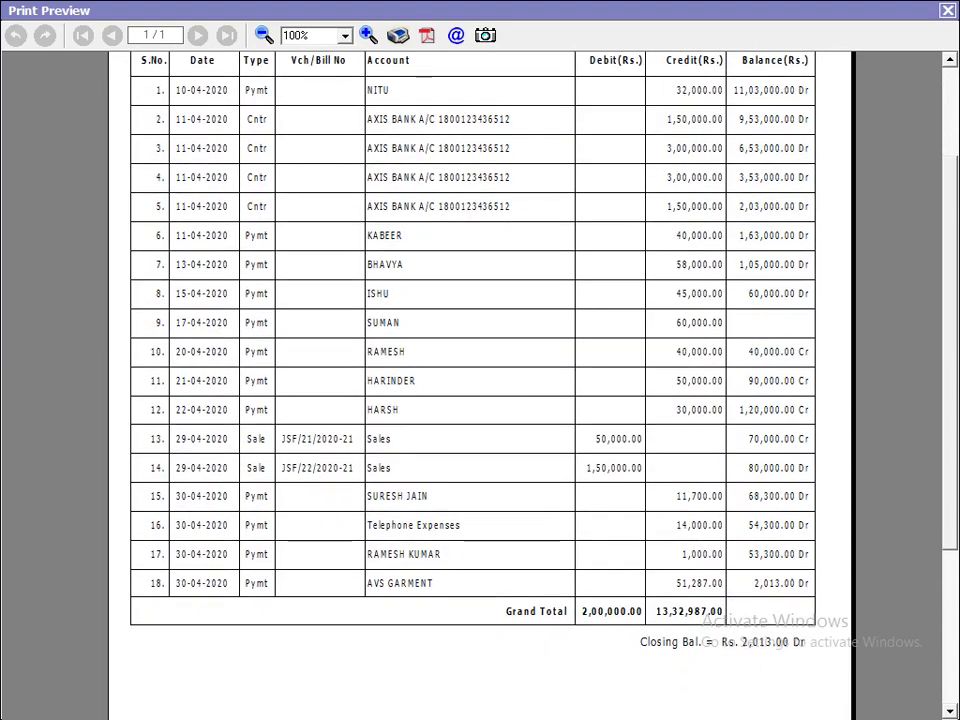
{"action": "scroll", "coordinate": [480, 380], "scroll_direction": "down", "scroll_amount": 5}
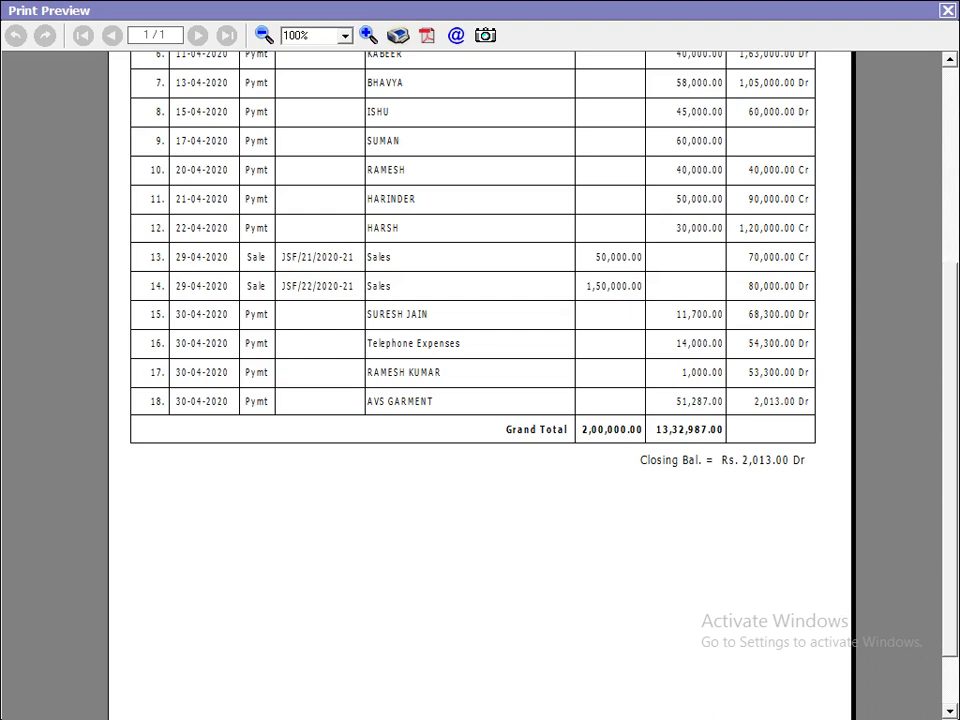
{"action": "key", "text": "Escape"}
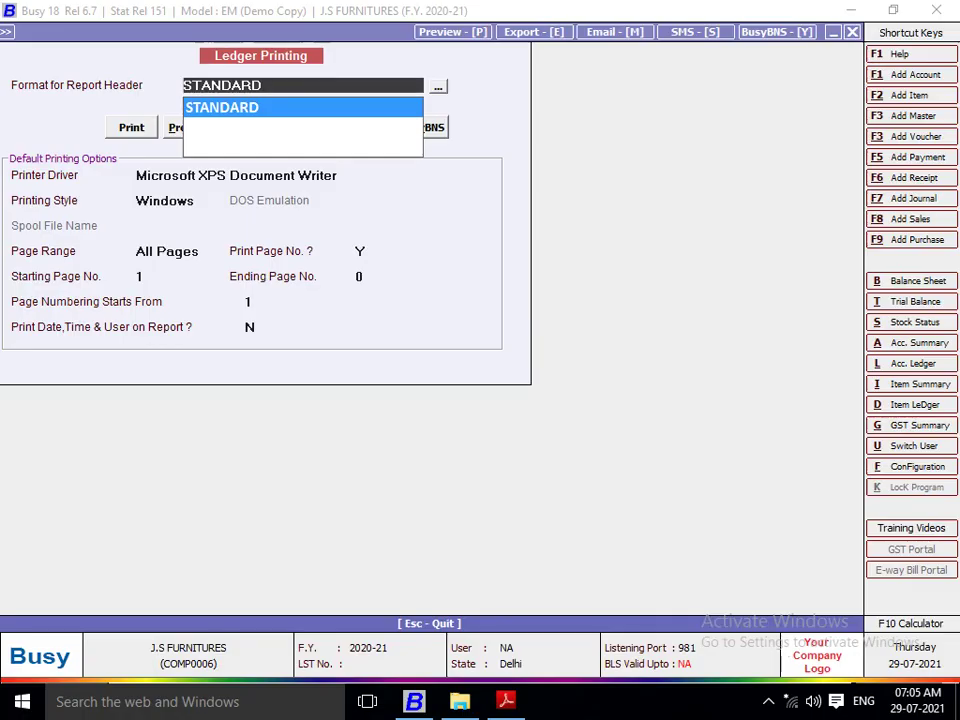
{"action": "key", "text": "Escape"}
{"action": "key", "text": "Escape"}
{"action": "key", "text": "Escape"}
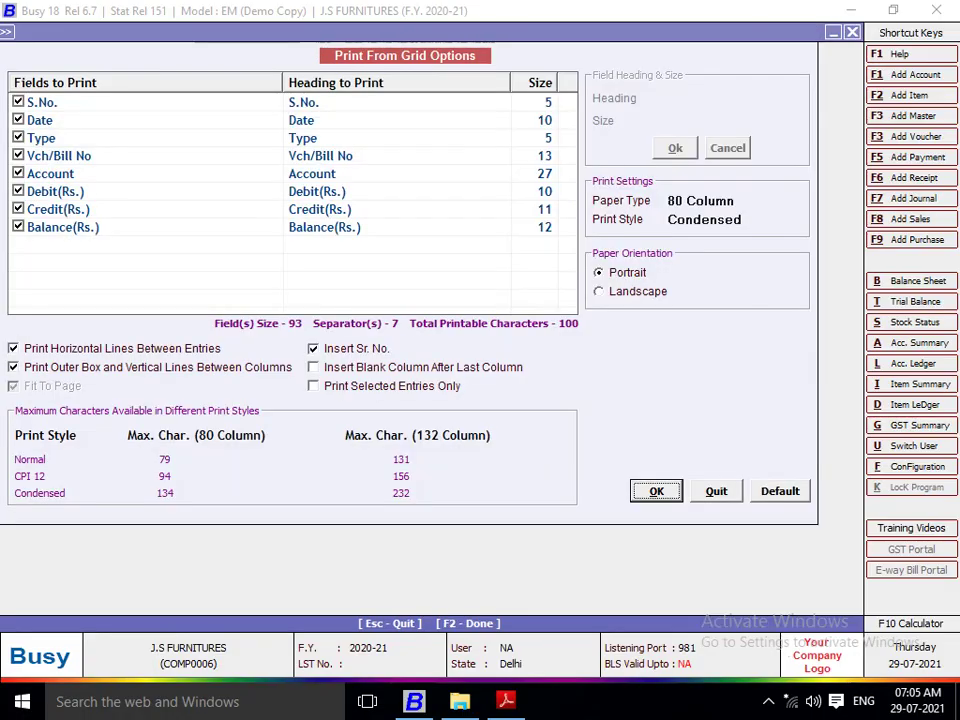
{"action": "key", "text": "Escape"}
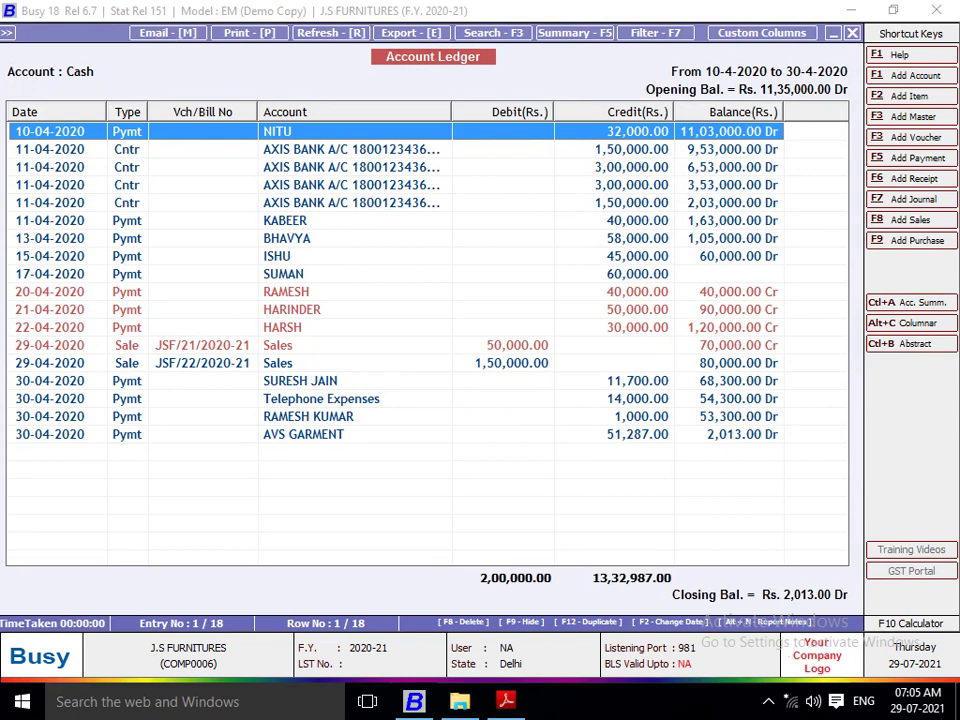
Switch to File Explorer and open the personal folder holding COMP0001 and COMP0002 on Local Disk (E:)
{"action": "key", "text": "super+d"}
{"action": "double_click", "coordinate": [36, 38]}
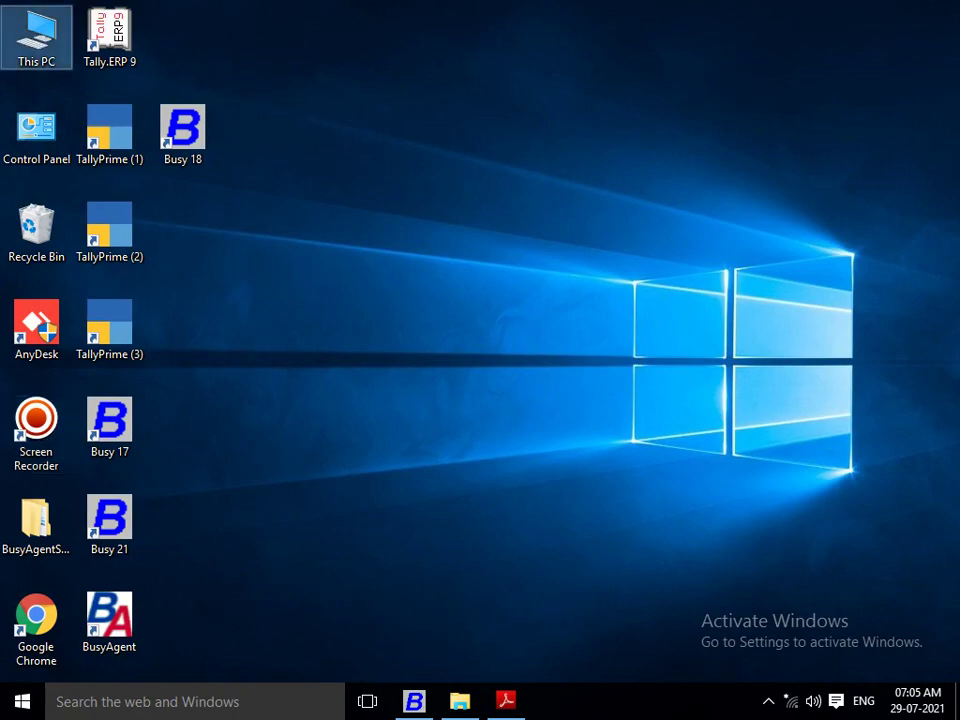
{"action": "double_click", "coordinate": [410, 305]}
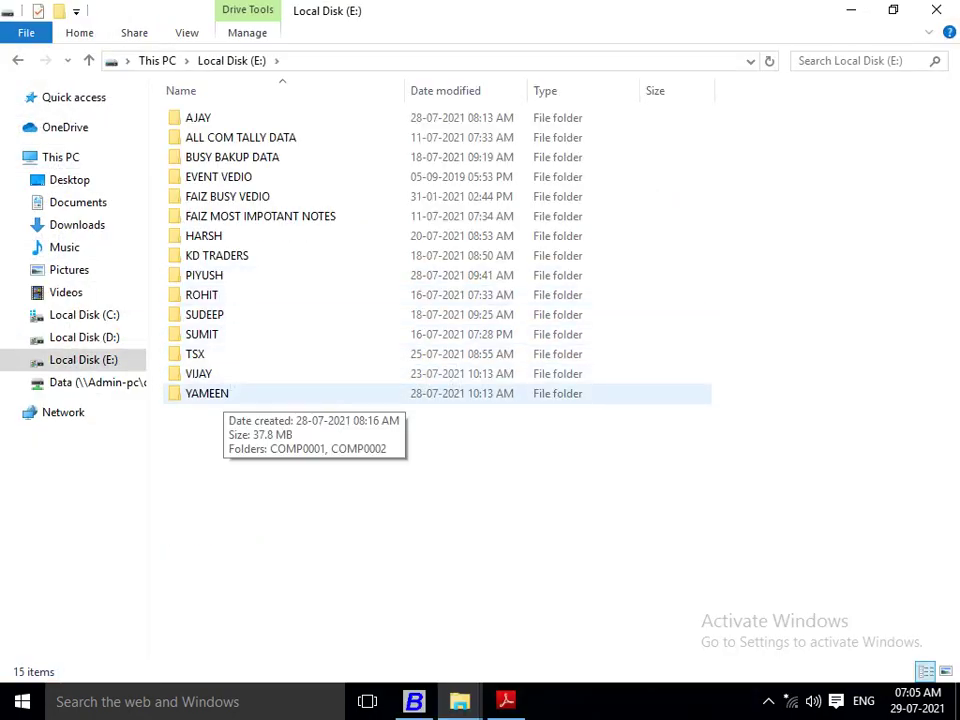
{"action": "double_click", "coordinate": [210, 393]}
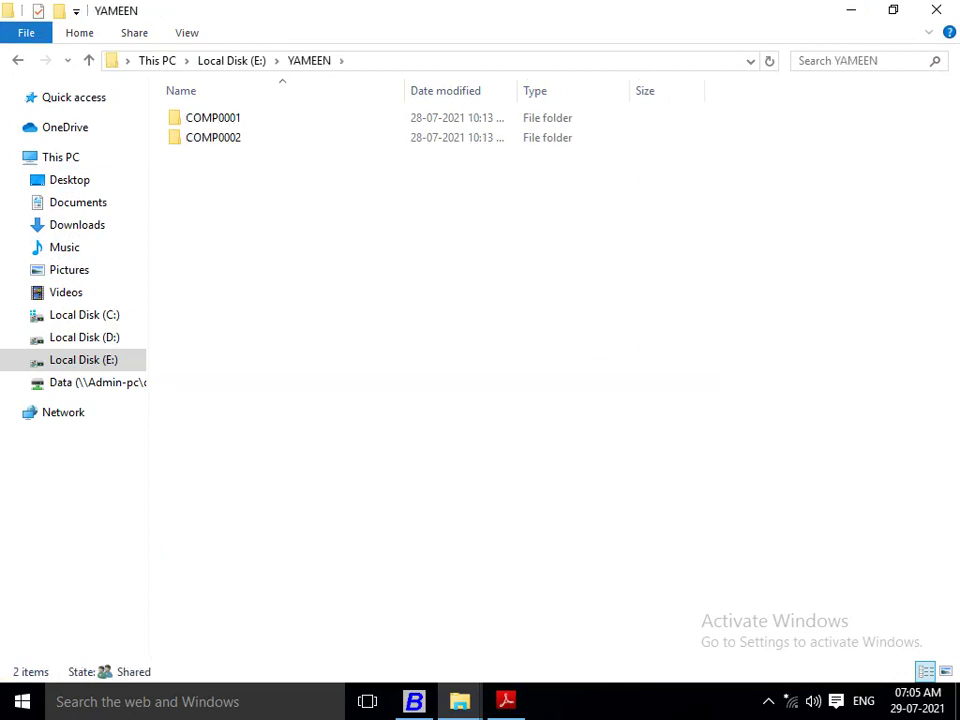
Create a folder named PROJECT QN ANSWER alongside COMP0001 and COMP0002, and open it
{"action": "right_click", "coordinate": [241, 216]}
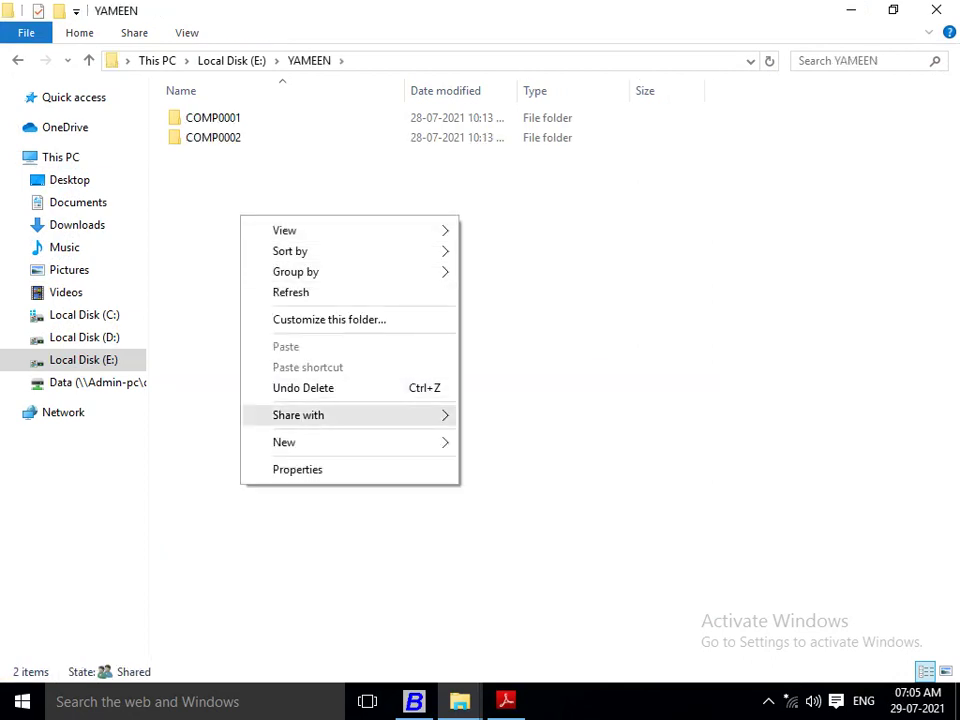
{"action": "key", "text": "Right"}
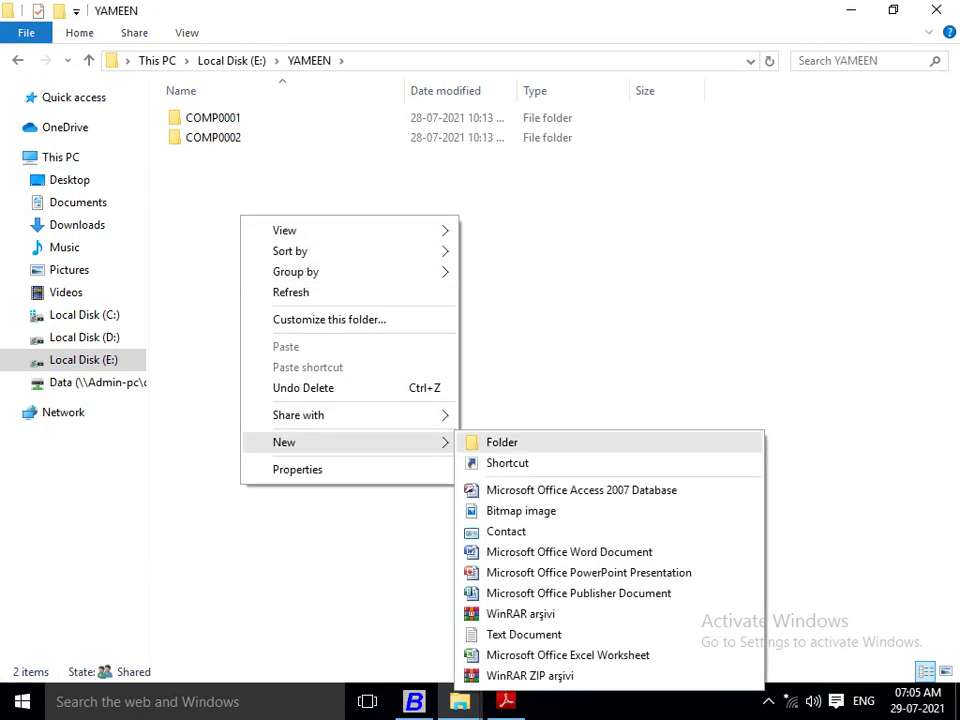
{"action": "key", "text": "Return"}
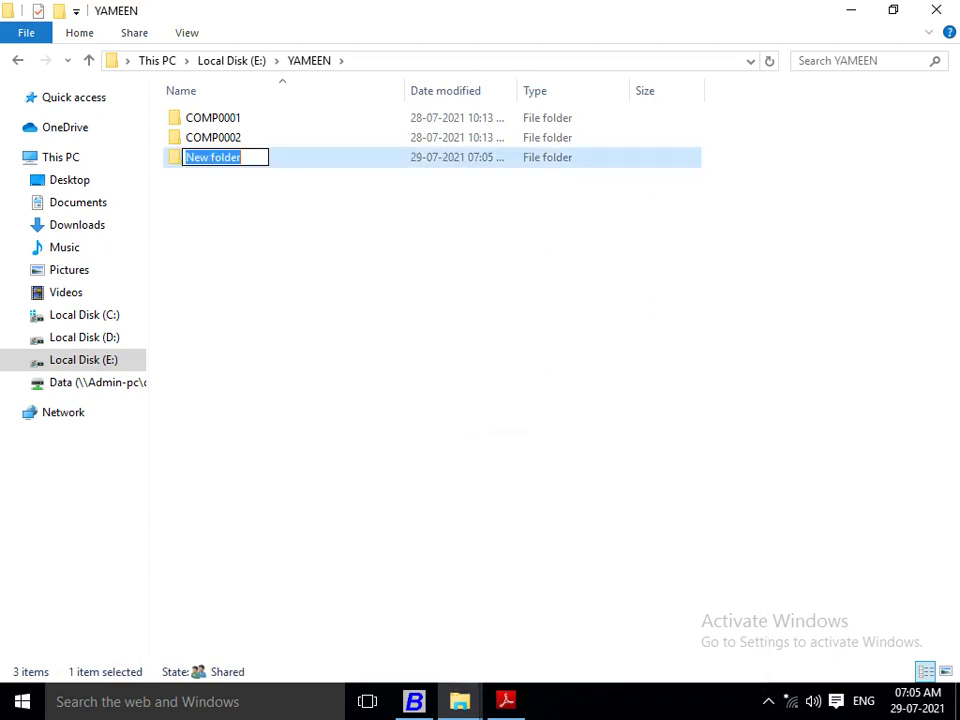
{"action": "type", "text": "p"}
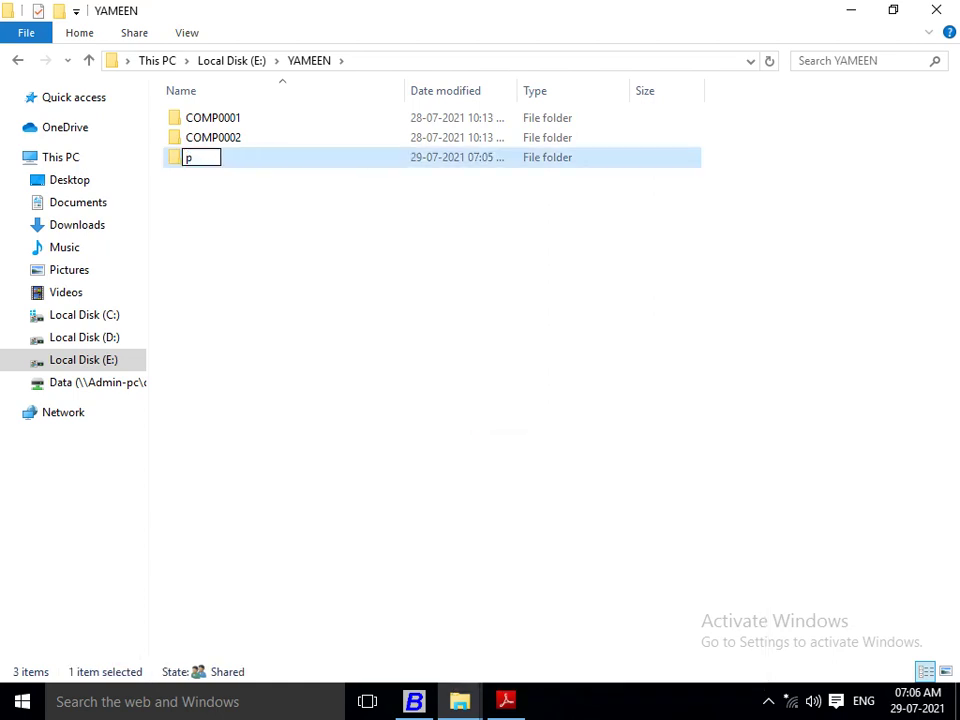
{"action": "key", "text": "BackSpace"}
{"action": "type", "text": "PROJECT "}
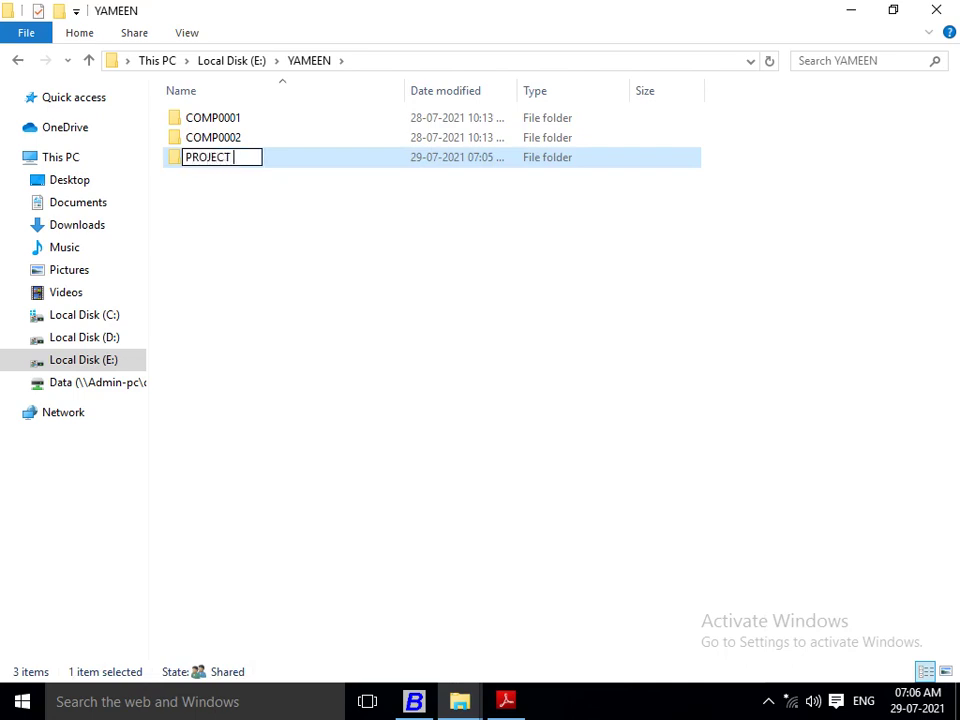
{"action": "type", "text": "QN ANSWER"}
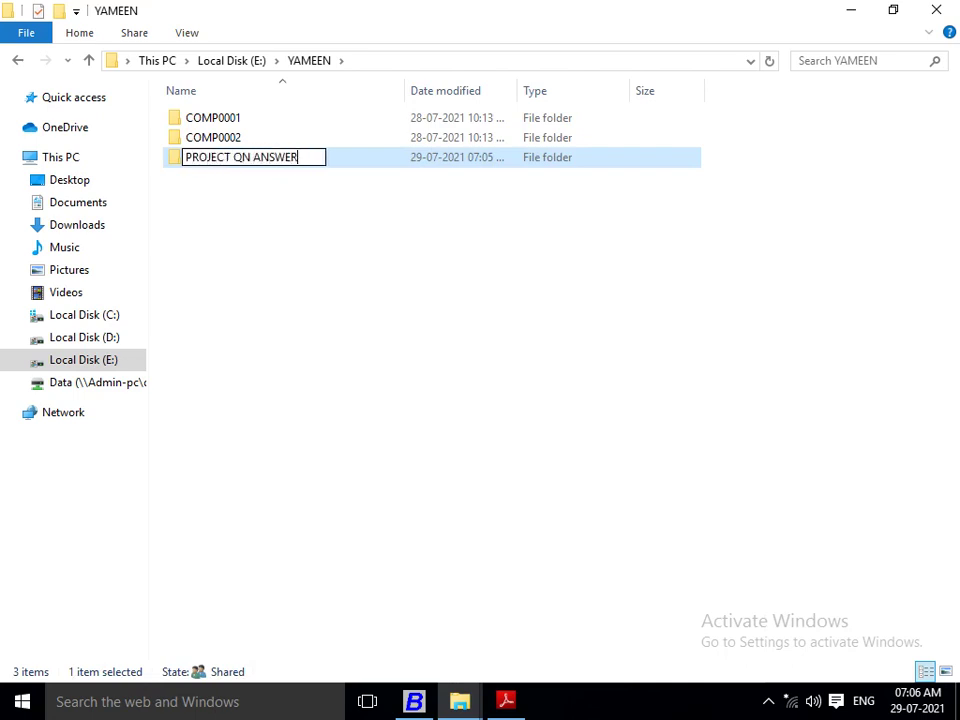
{"action": "key", "text": "Return"}
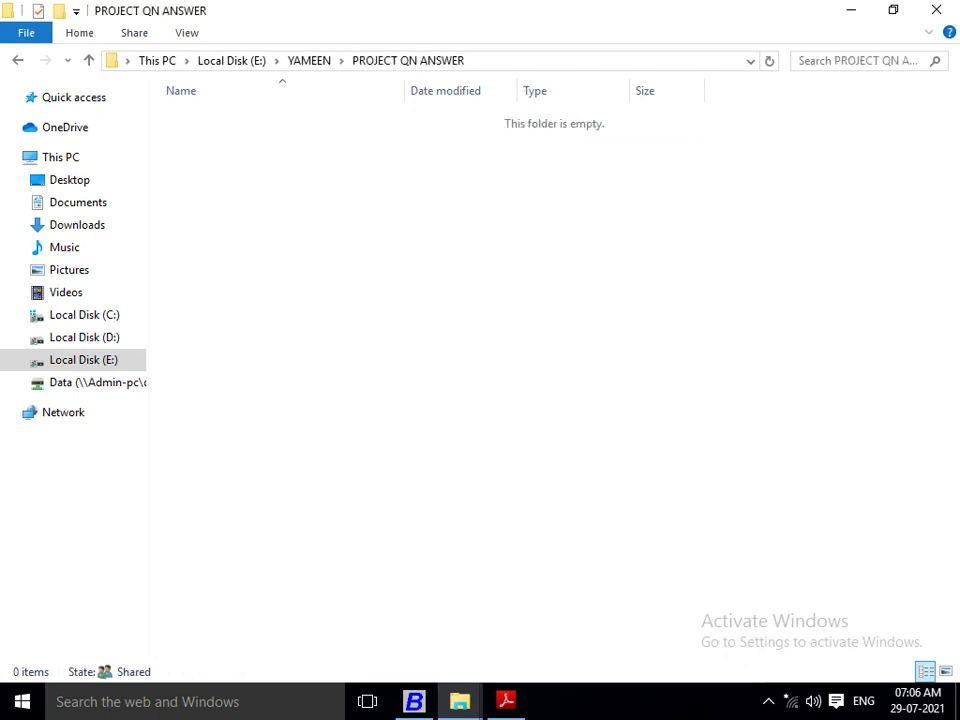
Create a folder named PROJECT 5 inside PROJECT QN ANSWER
{"action": "key", "text": "ctrl+shift+n"}
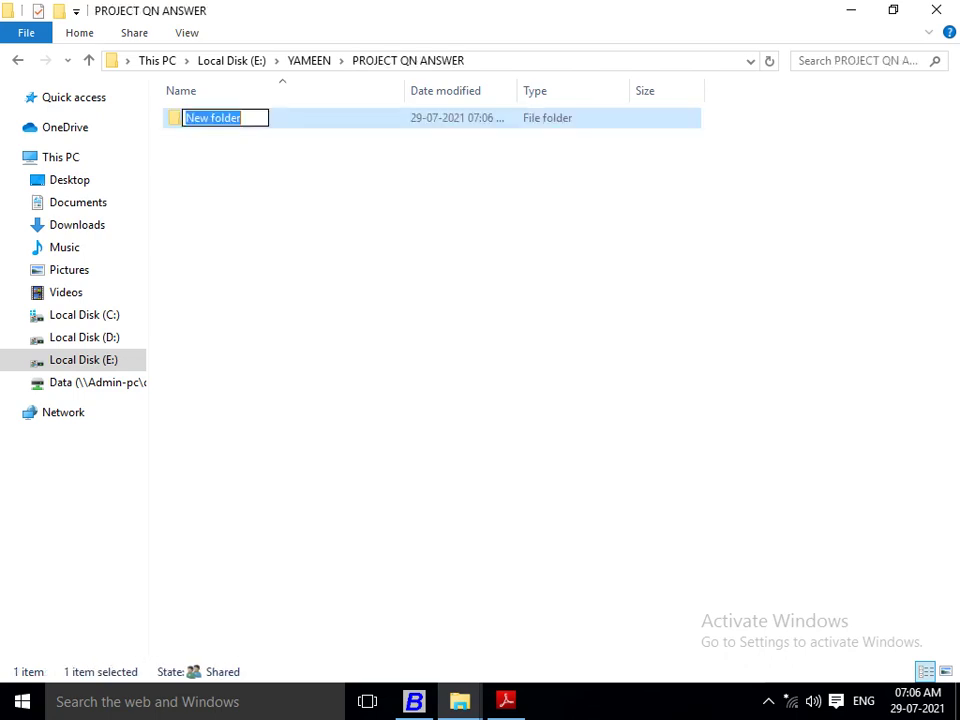
{"action": "type", "text": "PROJE"}
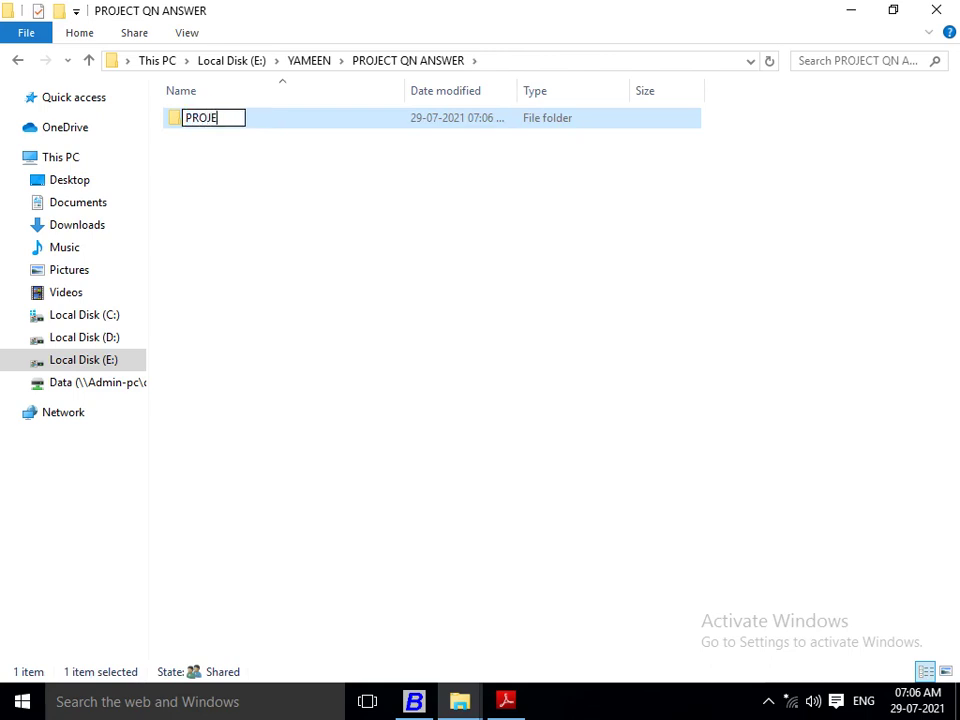
{"action": "type", "text": "CT 5"}
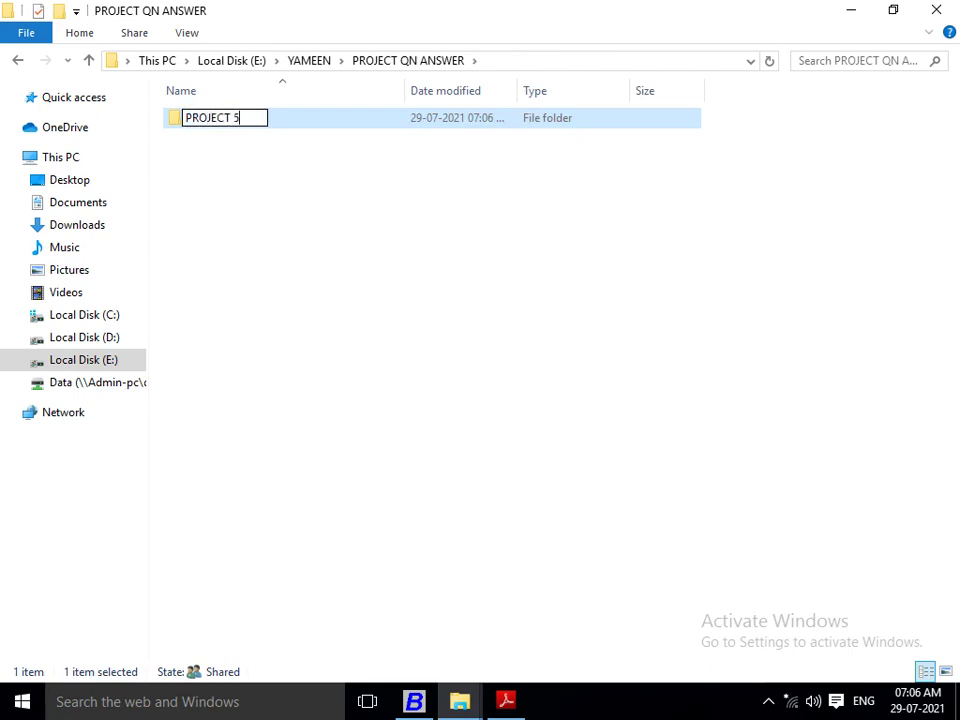
{"action": "key", "text": "Return"}
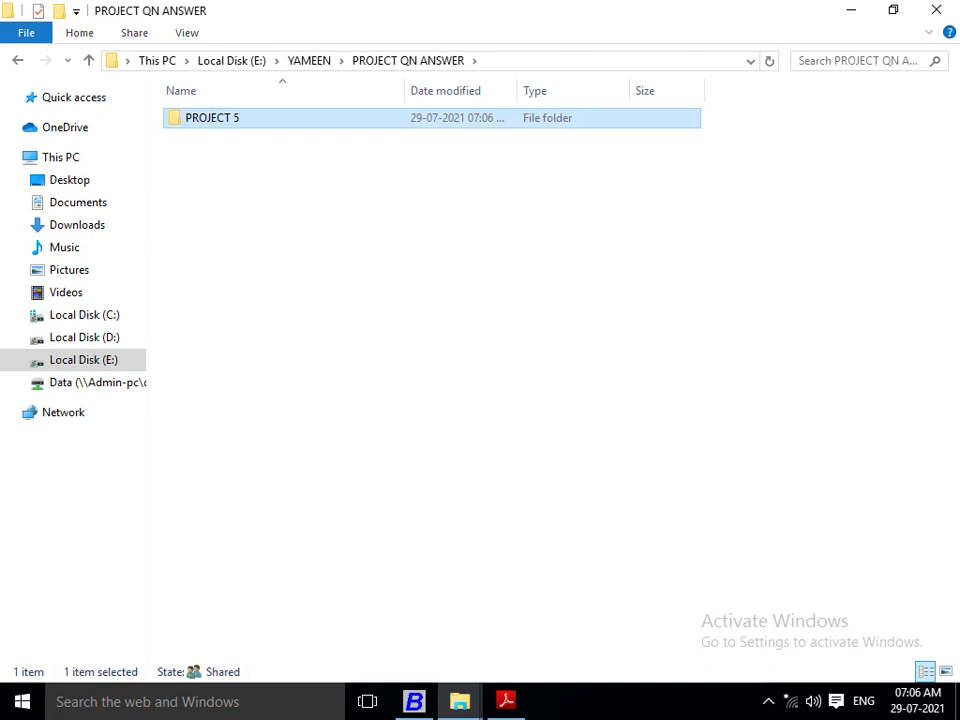
Create a second folder named PROJECT 6 next to PROJECT 5
{"action": "key", "text": "ctrl+shift+n"}
{"action": "type", "text": "ORIO"}
{"action": "key", "text": "BackSpace"}
{"action": "key", "text": "BackSpace"}
{"action": "key", "text": "BackSpace"}
{"action": "key", "text": "BackSpace"}
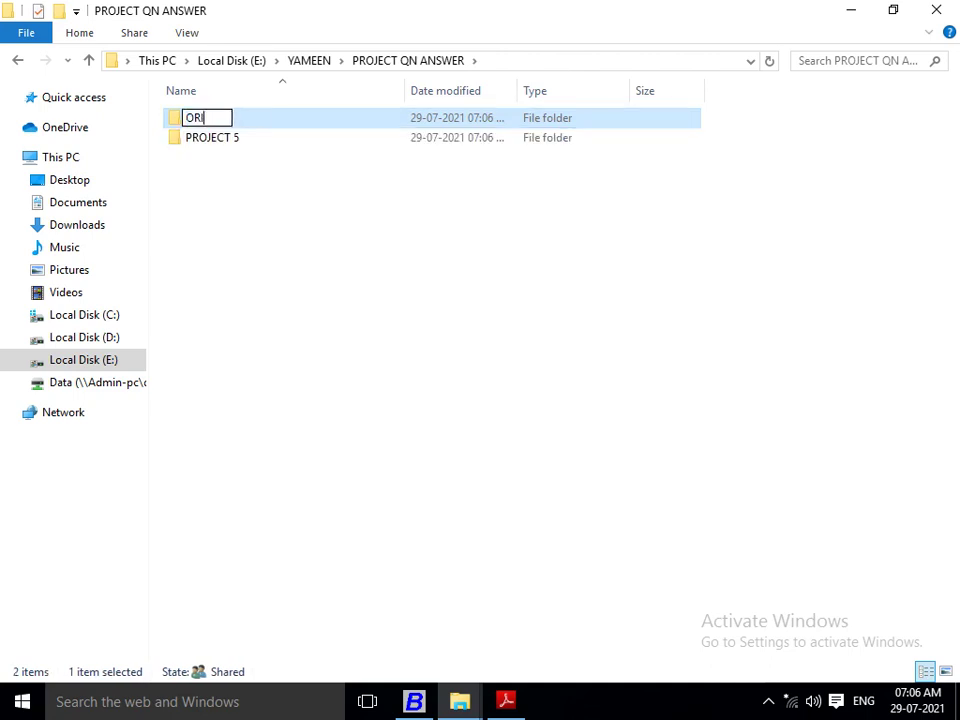
{"action": "type", "text": "PROJECT 6"}
{"action": "key", "text": "Return"}
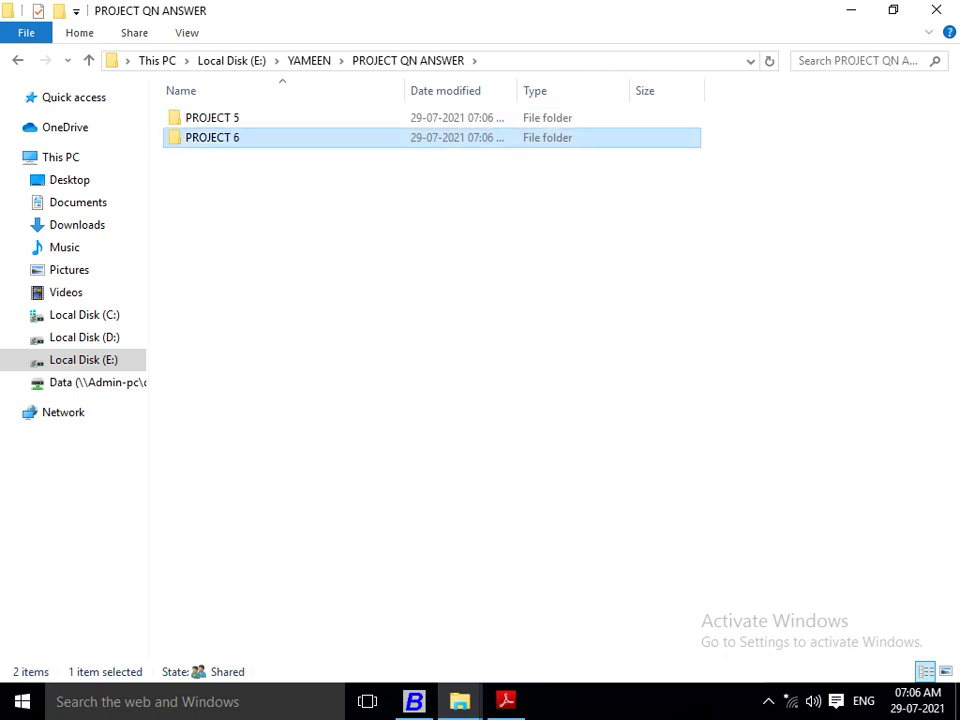
Add a third folder named PROJECT 7 to PROJECT QN ANSWER
{"action": "key", "text": "ctrl+shift+n"}
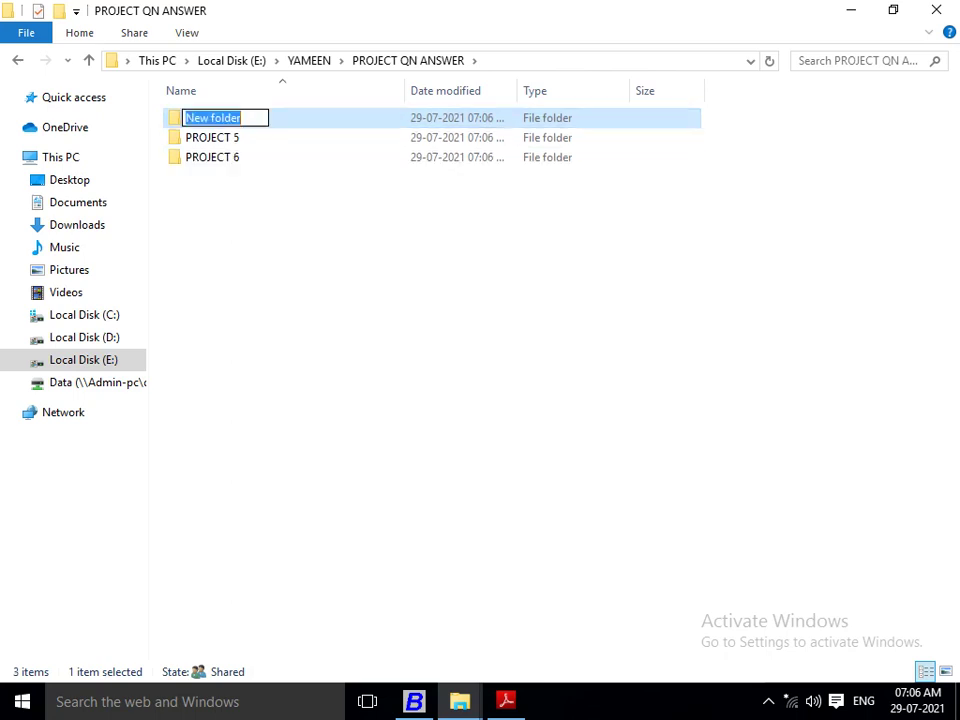
{"action": "type", "text": "PROJE"}
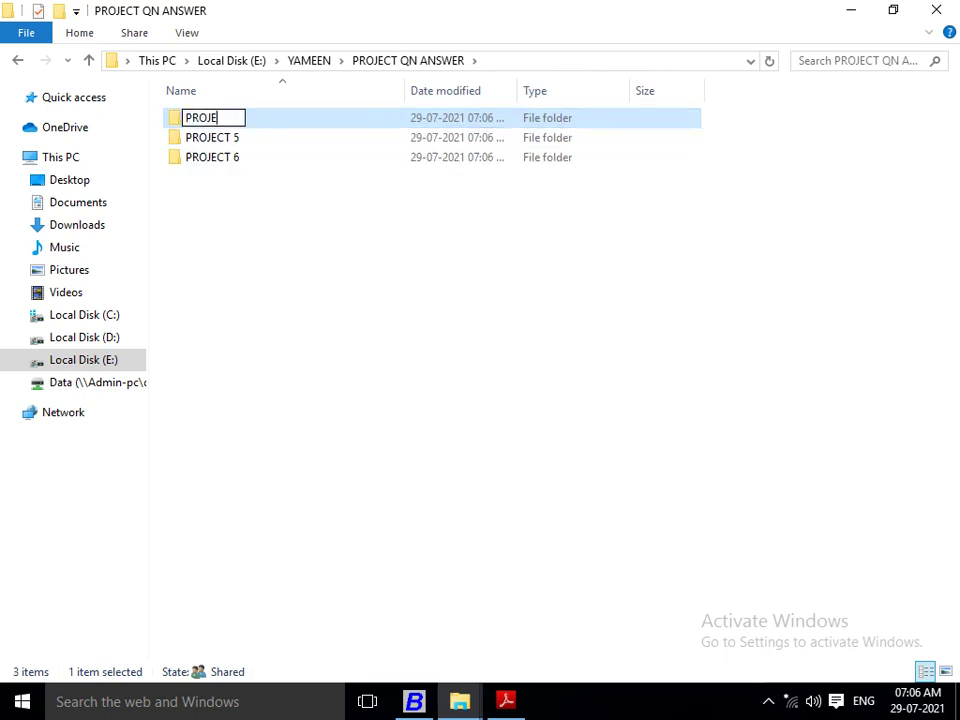
{"action": "type", "text": "CT 7"}
{"action": "key", "text": "Return"}
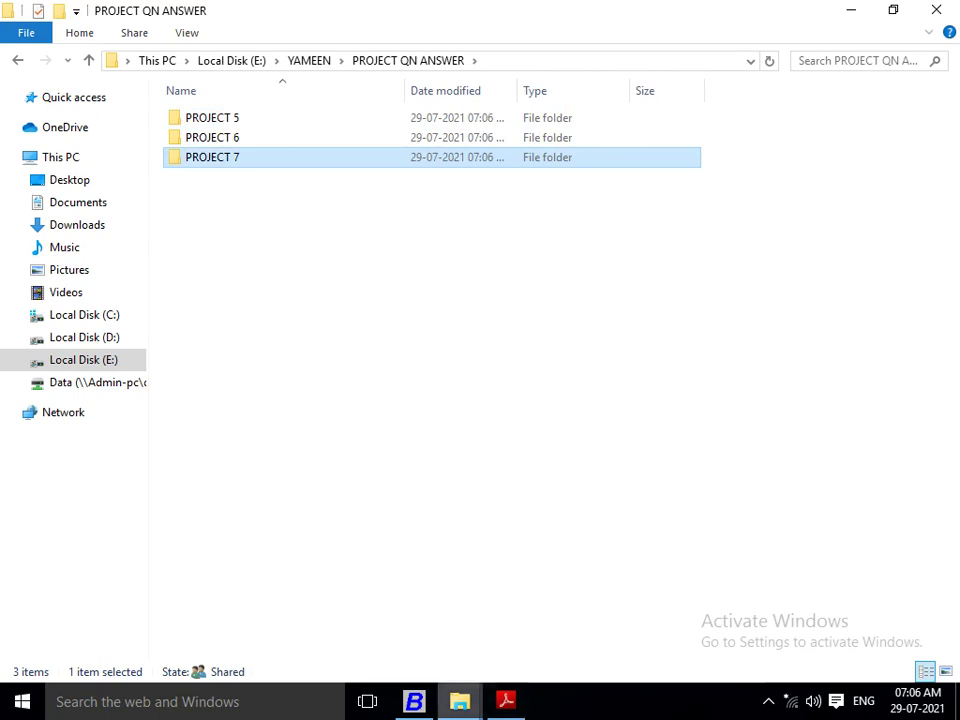
Close all File Explorer windows and return to the Cash ledger in Busy
{"action": "mouse_move", "coordinate": [414, 701]}
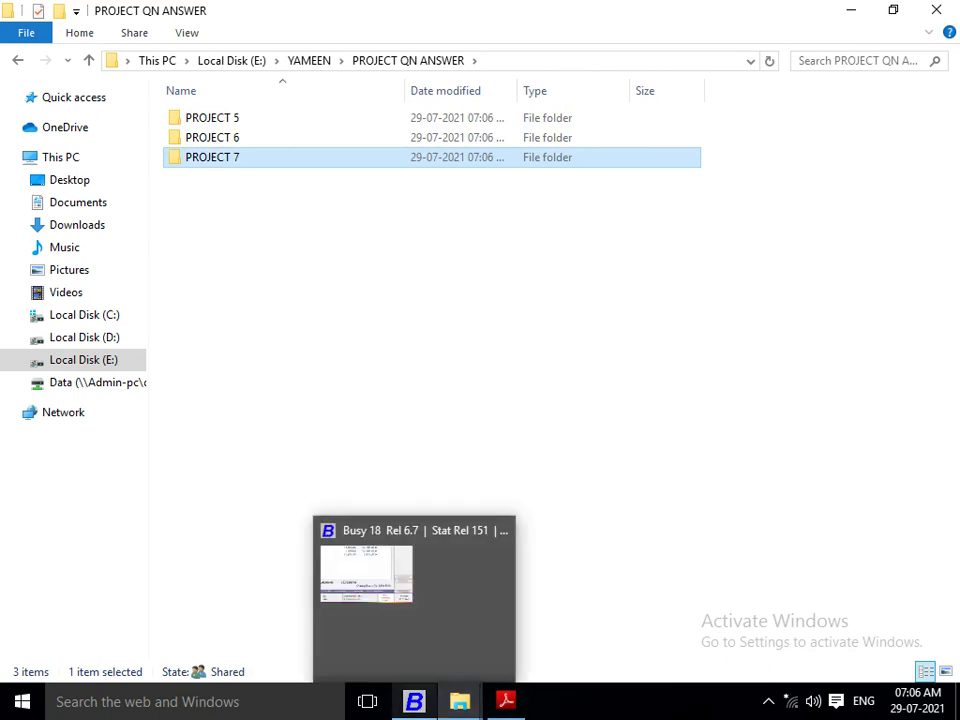
{"action": "mouse_move", "coordinate": [505, 701]}
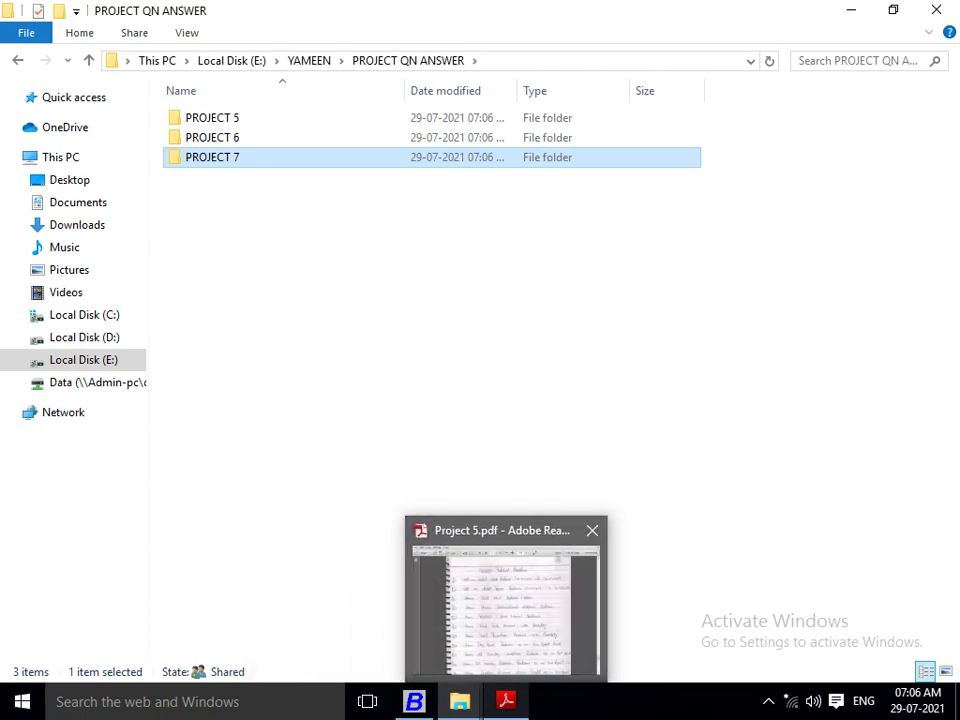
{"action": "right_click", "coordinate": [460, 701]}
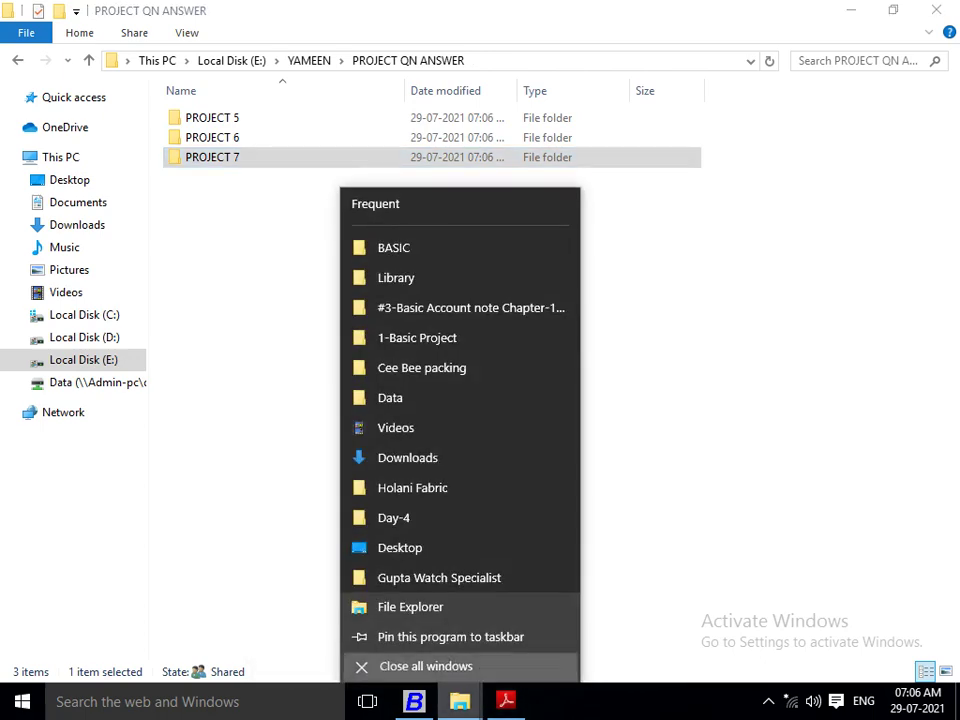
{"action": "left_click", "coordinate": [426, 666]}
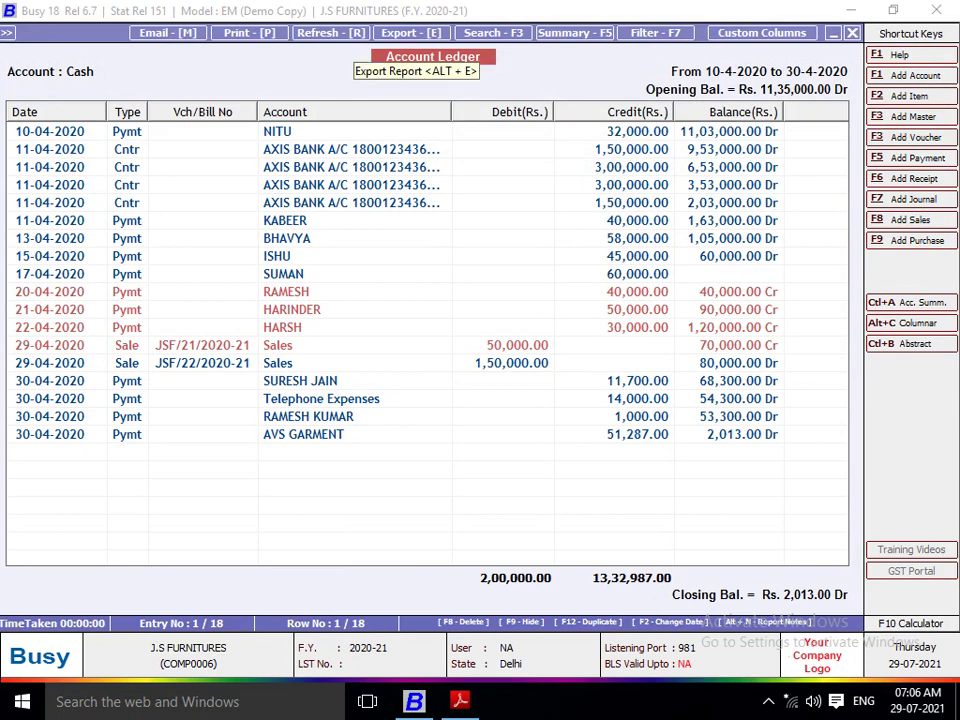
Start exporting the Cash ledger report and look through the available data formats
{"action": "key", "text": "alt+e"}
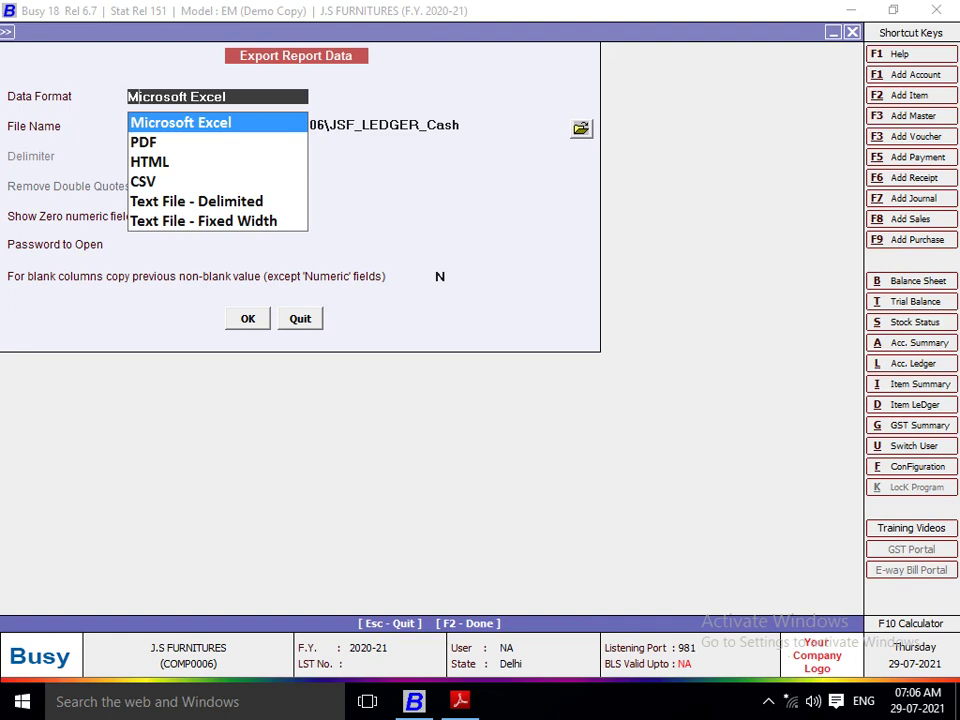
{"action": "key", "text": "Down"}
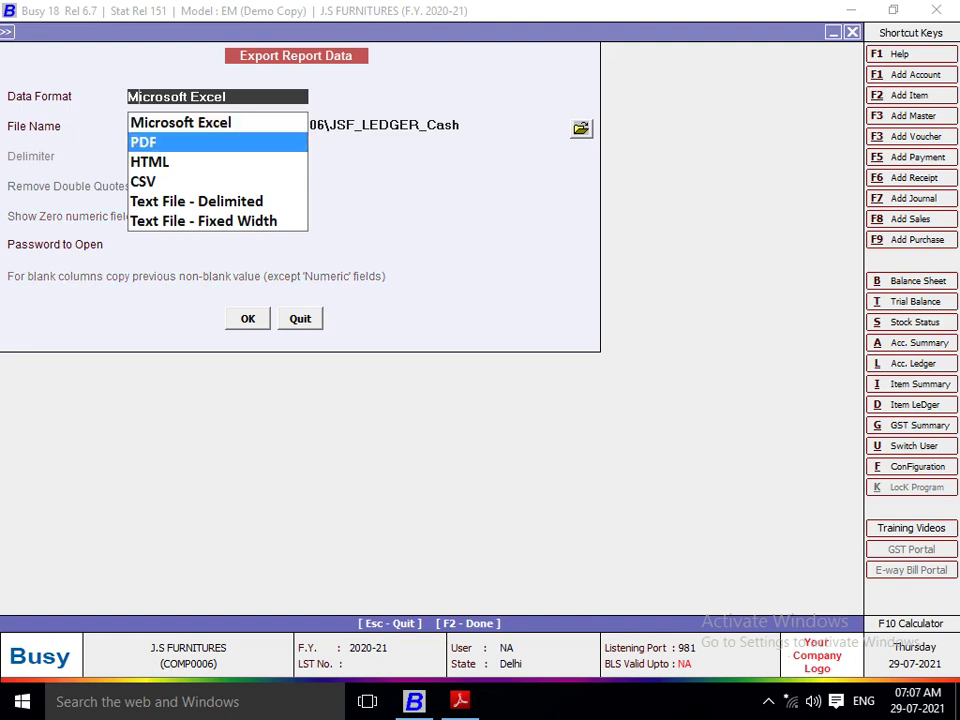
{"action": "key", "text": "Down"}
{"action": "key", "text": "Down"}
{"action": "key", "text": "Down"}
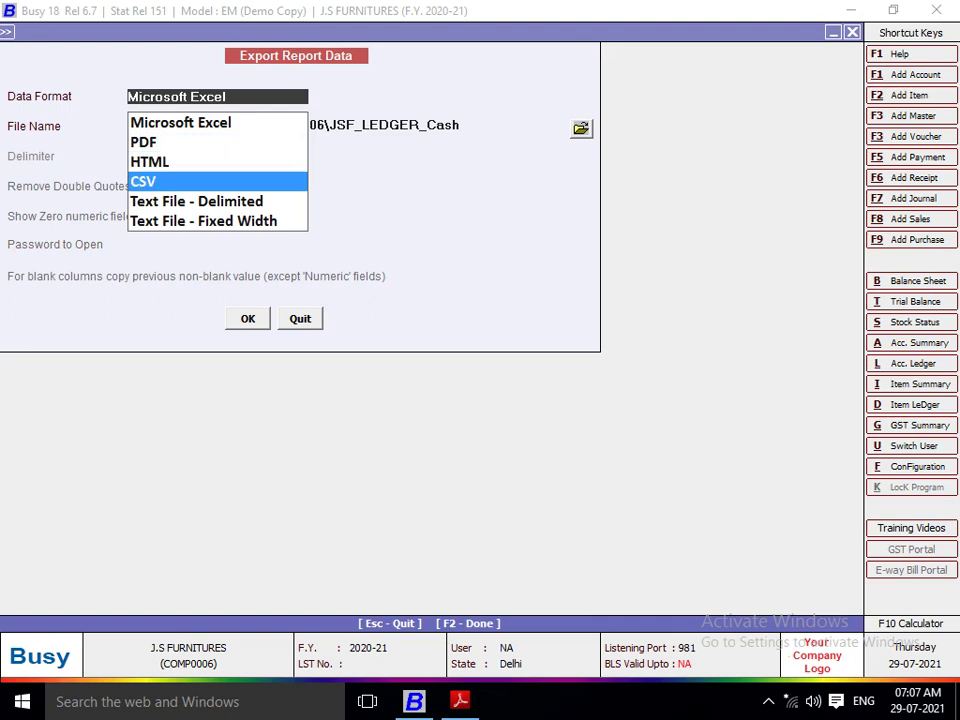
{"action": "key", "text": "Down"}
{"action": "key", "text": "Up"}
{"action": "key", "text": "Up"}
{"action": "key", "text": "Up"}
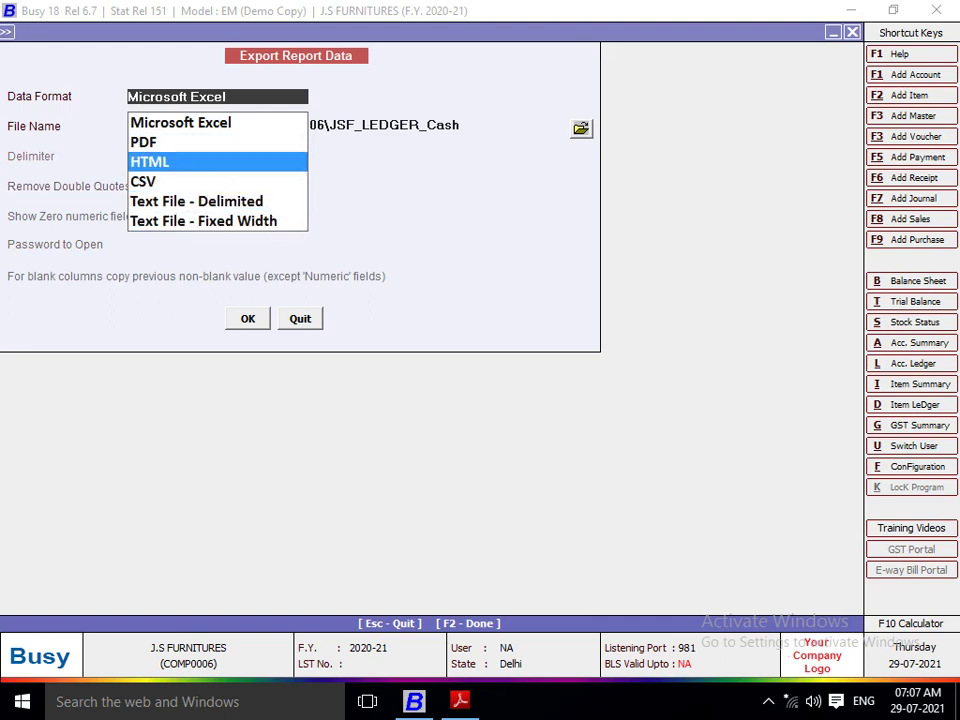
{"action": "key", "text": "Up"}
{"action": "key", "text": "Up"}
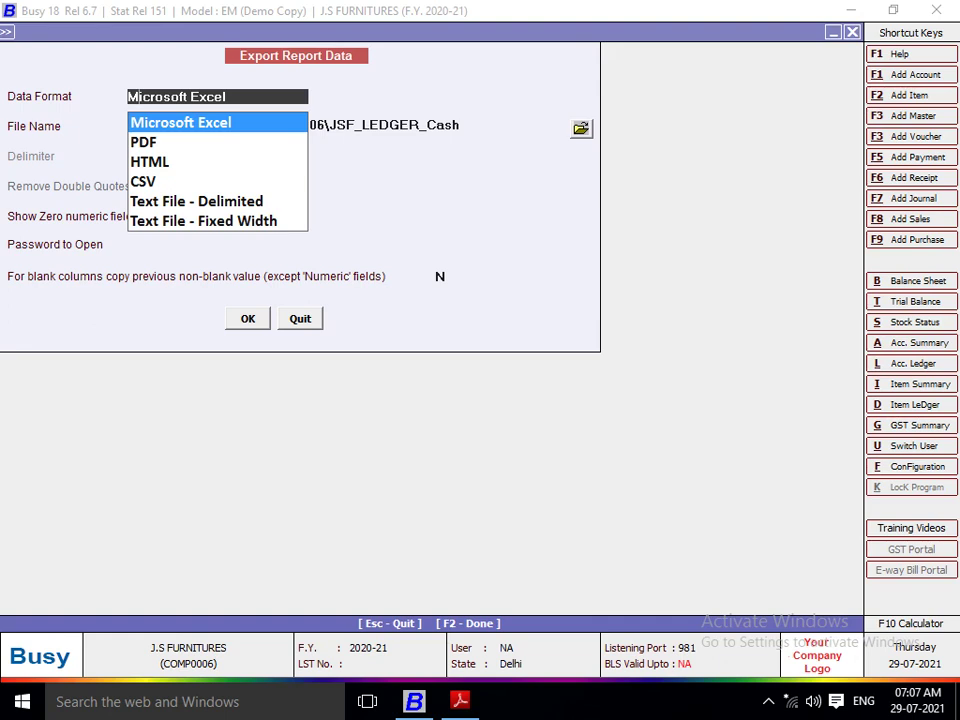
Set the data format of the Cash ledger export to PDF
{"action": "key", "text": "Down"}
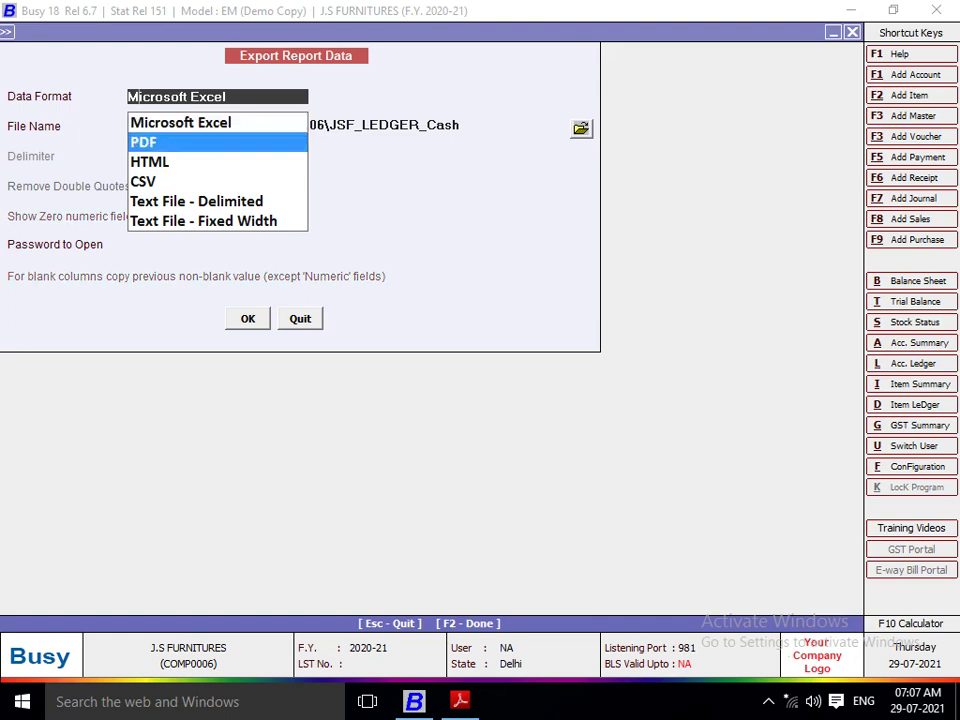
{"action": "key", "text": "Up"}
{"action": "key", "text": "Down"}
{"action": "key", "text": "Up"}
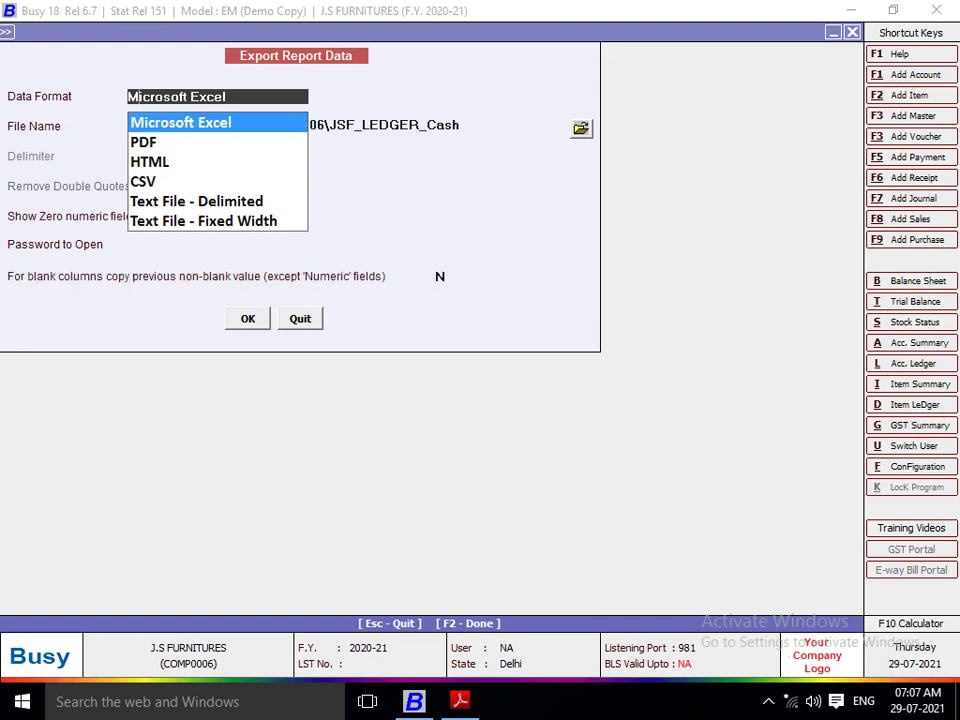
{"action": "key", "text": "Down"}
{"action": "key", "text": "Up"}
{"action": "key", "text": "Down"}
{"action": "key", "text": "Up"}
{"action": "key", "text": "Down"}
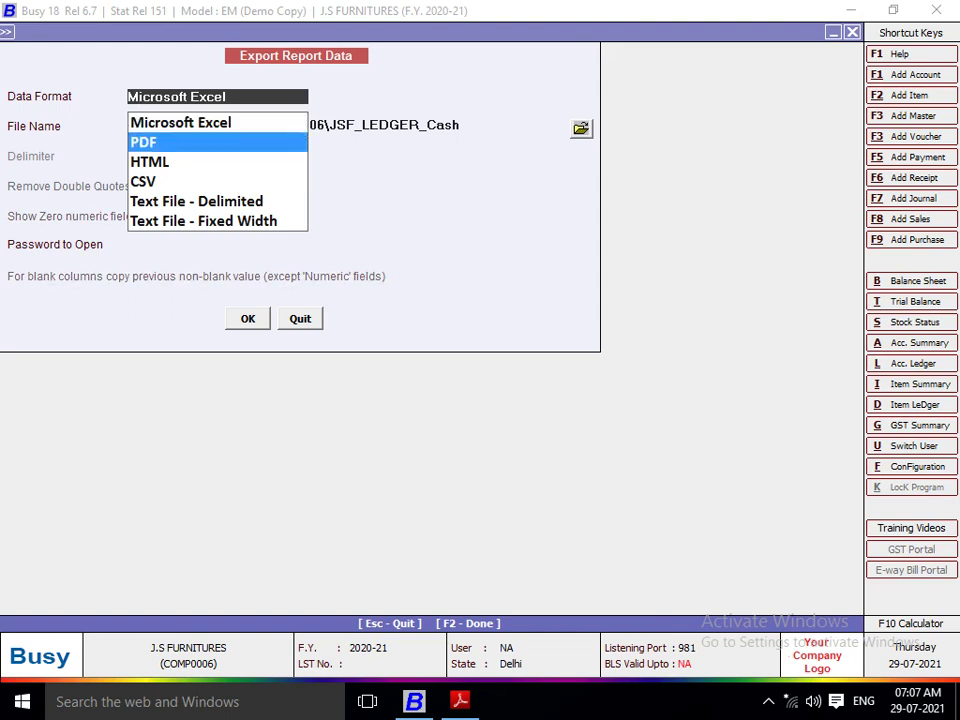
{"action": "key", "text": "Down"}
{"action": "key", "text": "Up"}
{"action": "key", "text": "Down"}
{"action": "key", "text": "Up"}
{"action": "key", "text": "Down"}
{"action": "key", "text": "Up"}
{"action": "key", "text": "Return"}
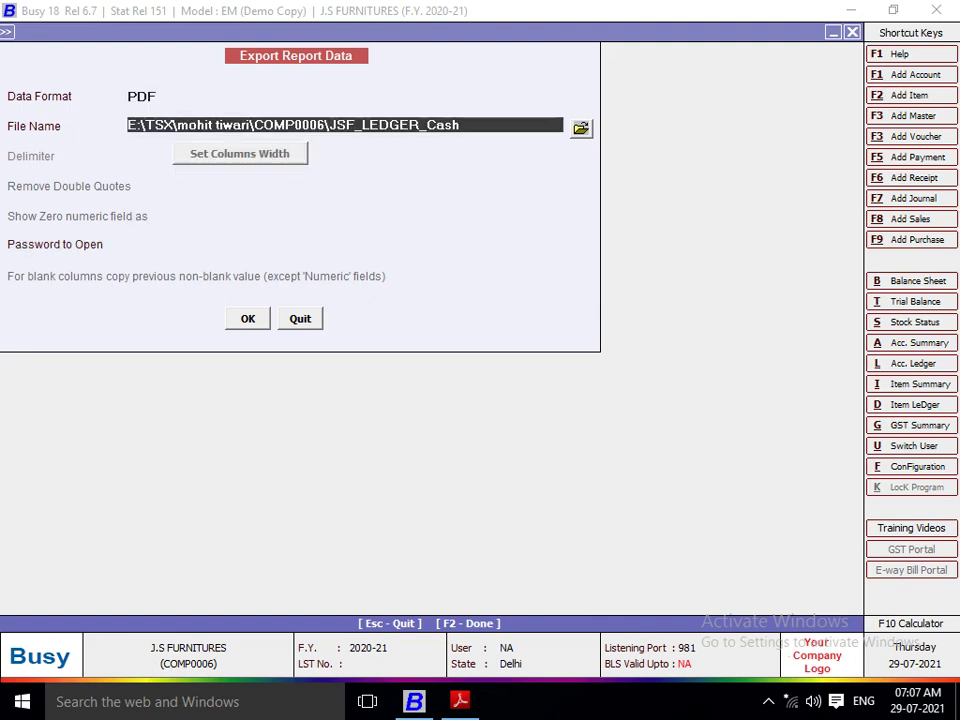
Export the Cash ledger into the PROJECT 5 folder of PROJECT QN ANSWER on Local Disk (E:) and open the resulting PDF
{"action": "key", "text": "Return"}
{"action": "key", "text": "Return"}
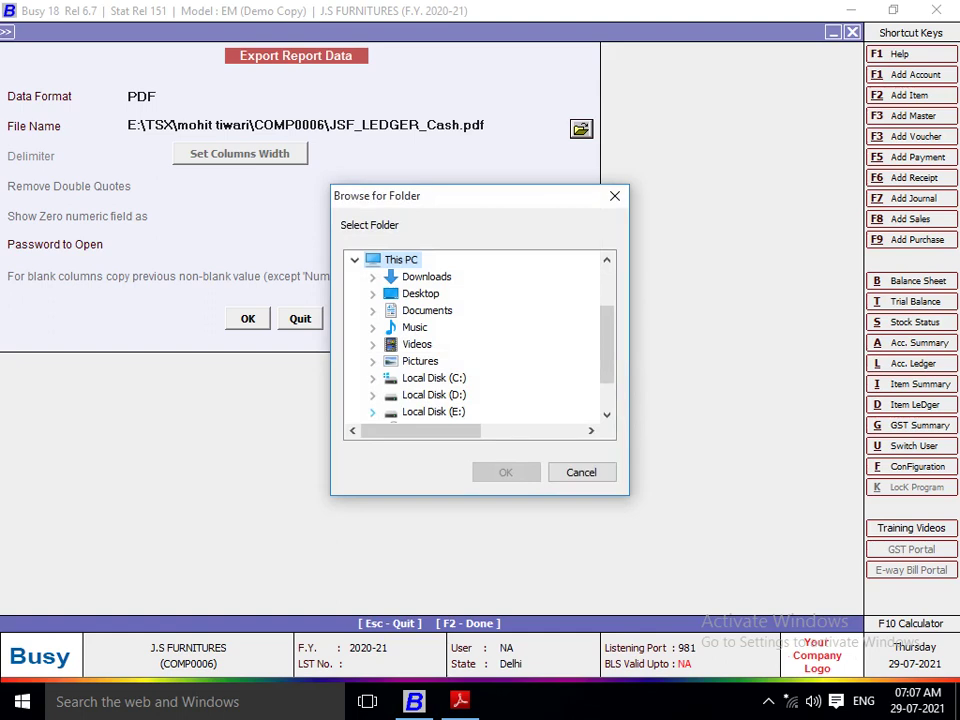
{"action": "left_click", "coordinate": [437, 412]}
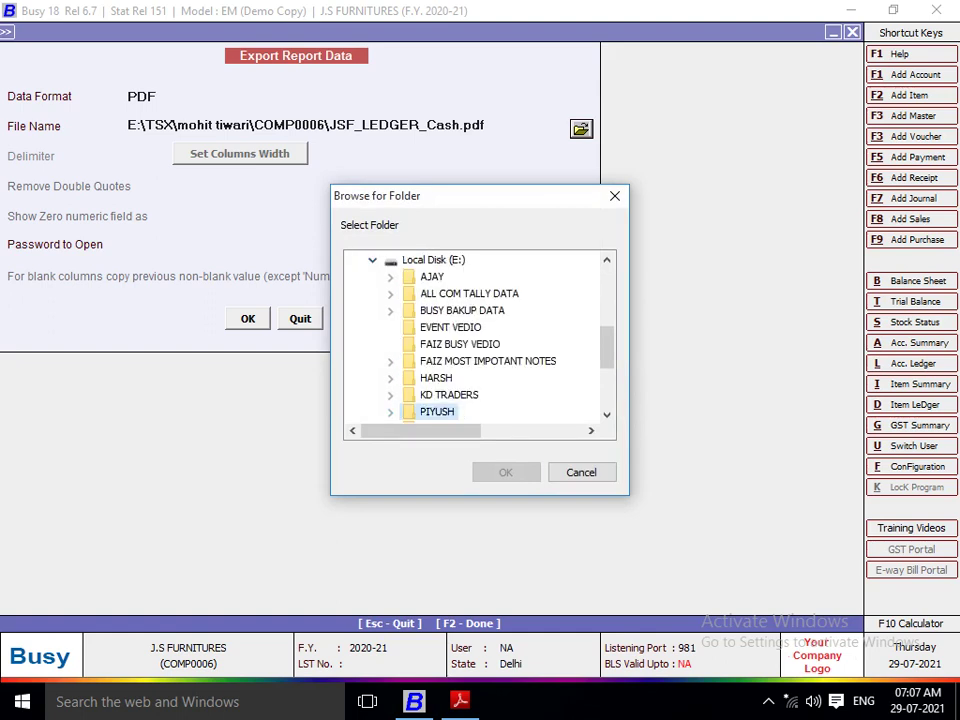
{"action": "key", "text": "Down"}
{"action": "key", "text": "Down"}
{"action": "key", "text": "Down"}
{"action": "key", "text": "Down"}
{"action": "key", "text": "Down"}
{"action": "key", "text": "Down"}
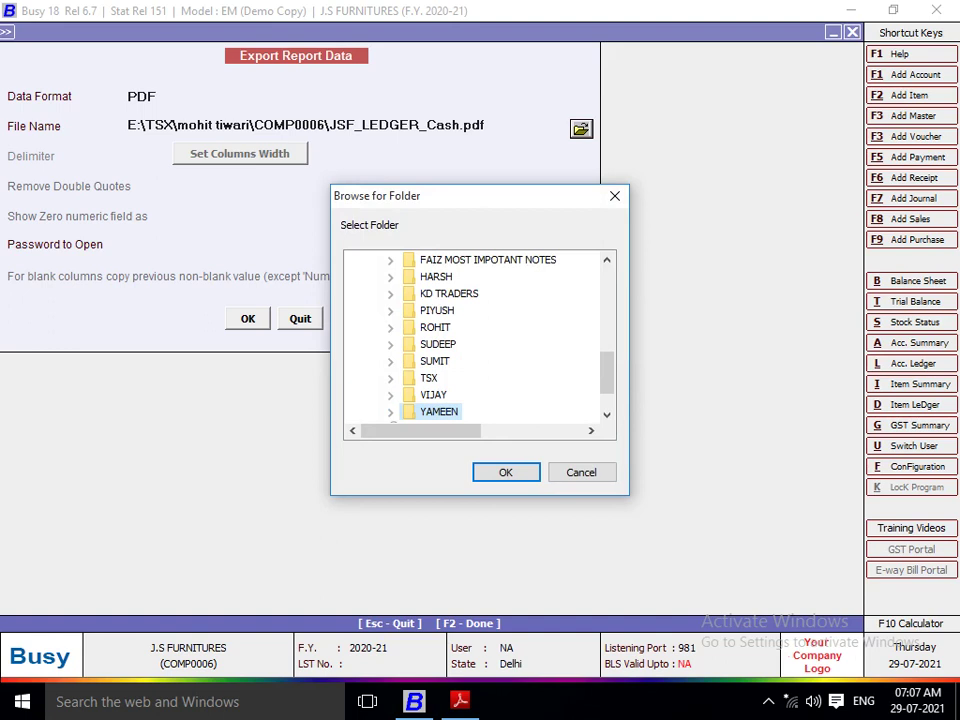
{"action": "key", "text": "Right"}
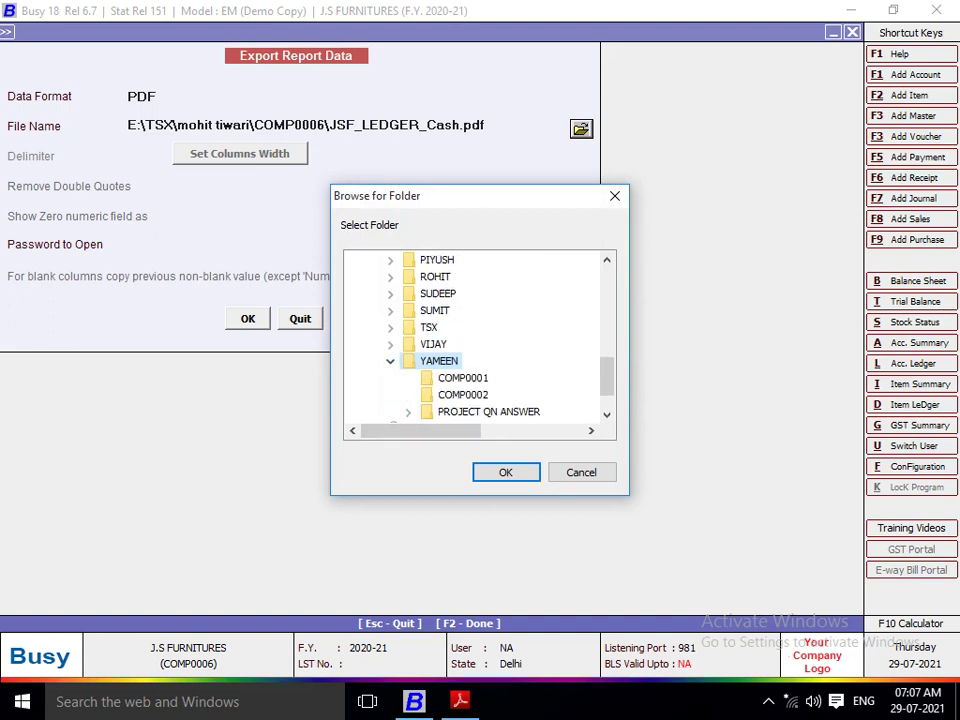
{"action": "left_click", "coordinate": [408, 412]}
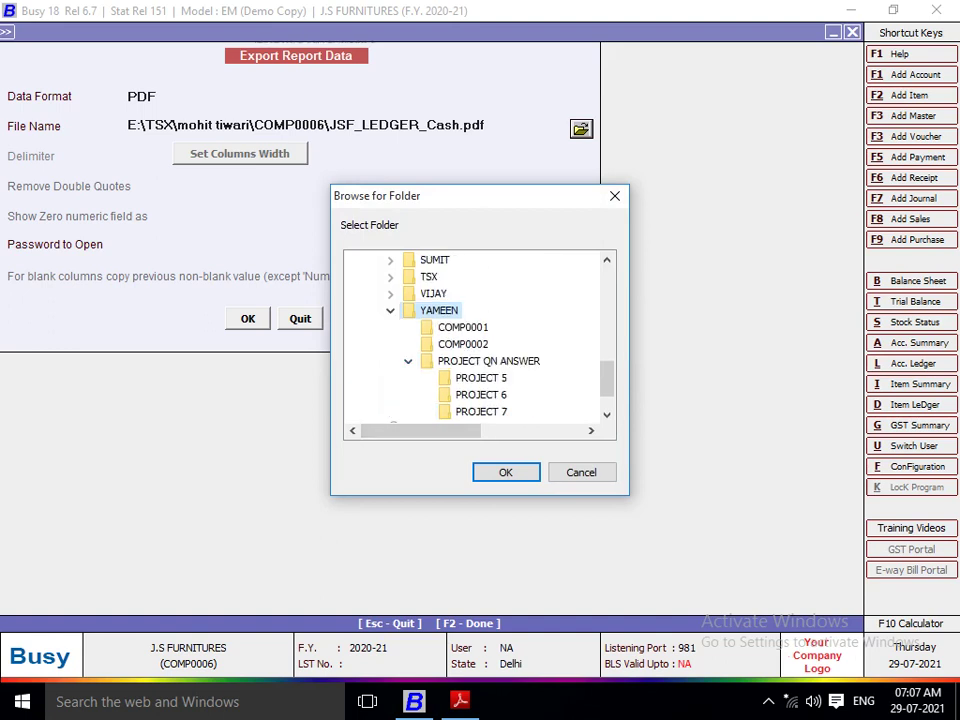
{"action": "left_click", "coordinate": [481, 378]}
{"action": "key", "text": "Return"}
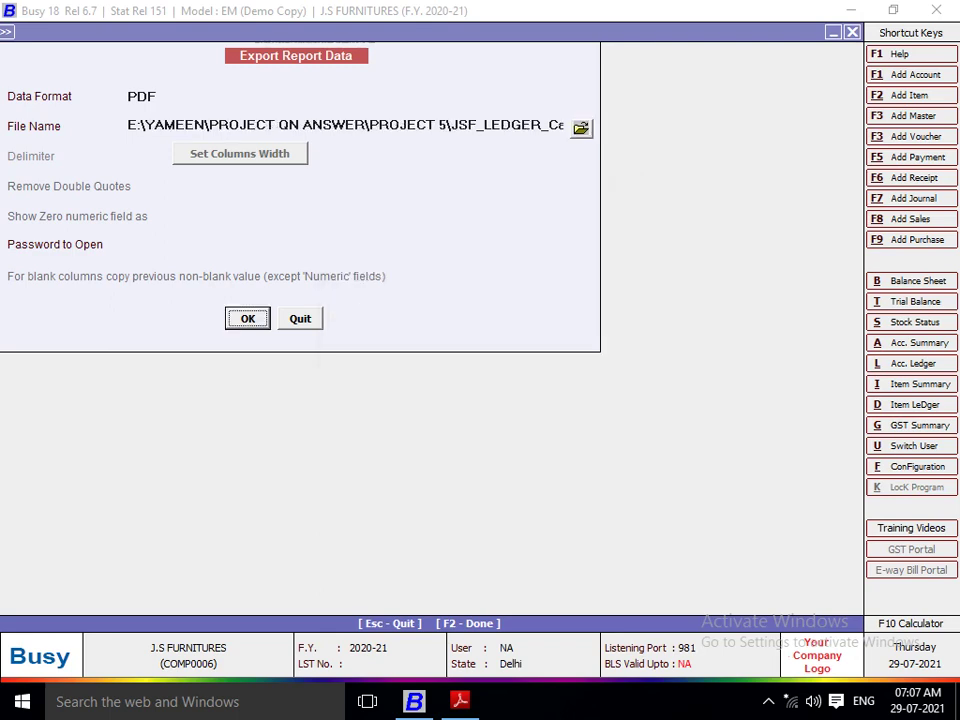
{"action": "key", "text": "Return"}
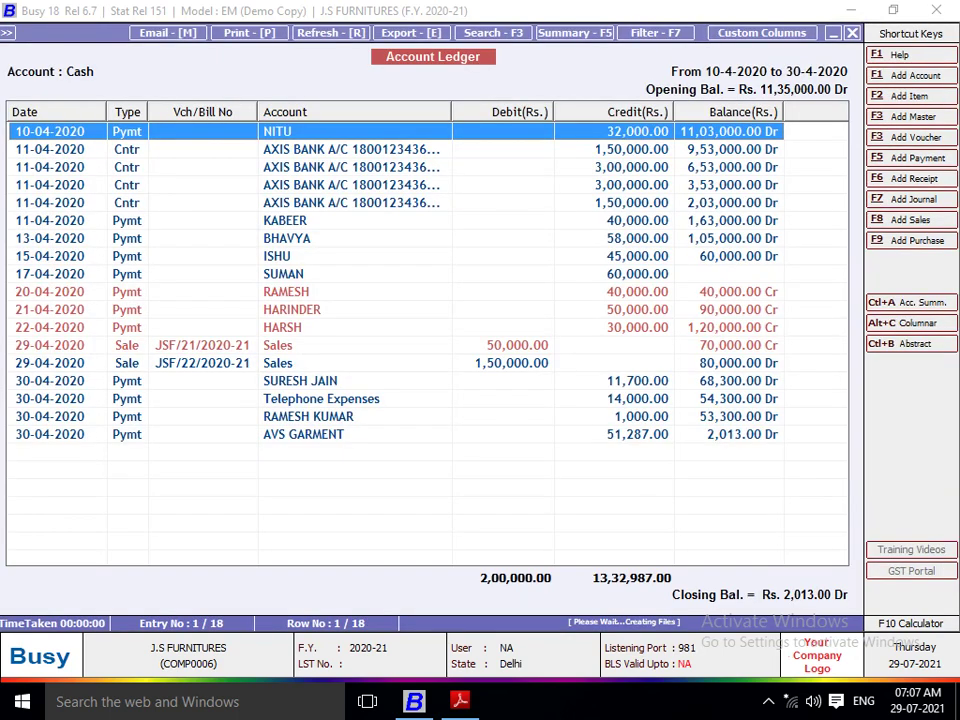
{"action": "key", "text": "Return"}
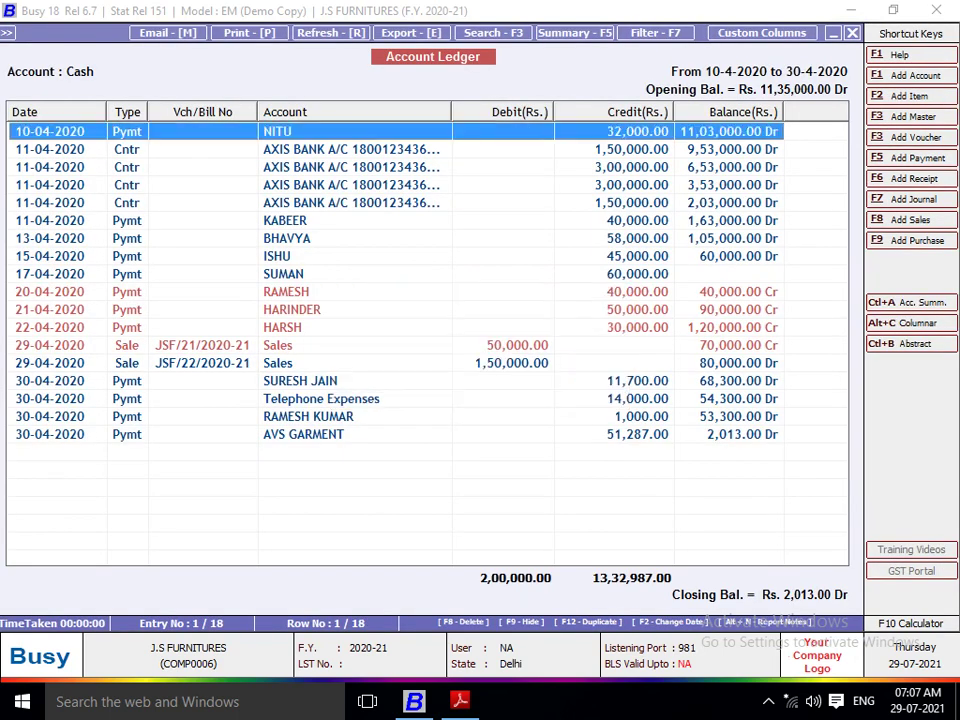
Review the exported Cash ledger PDF from the header to the totals and closing balance, and close it
{"action": "scroll", "coordinate": [484, 380], "scroll_direction": "down", "scroll_amount": 10}
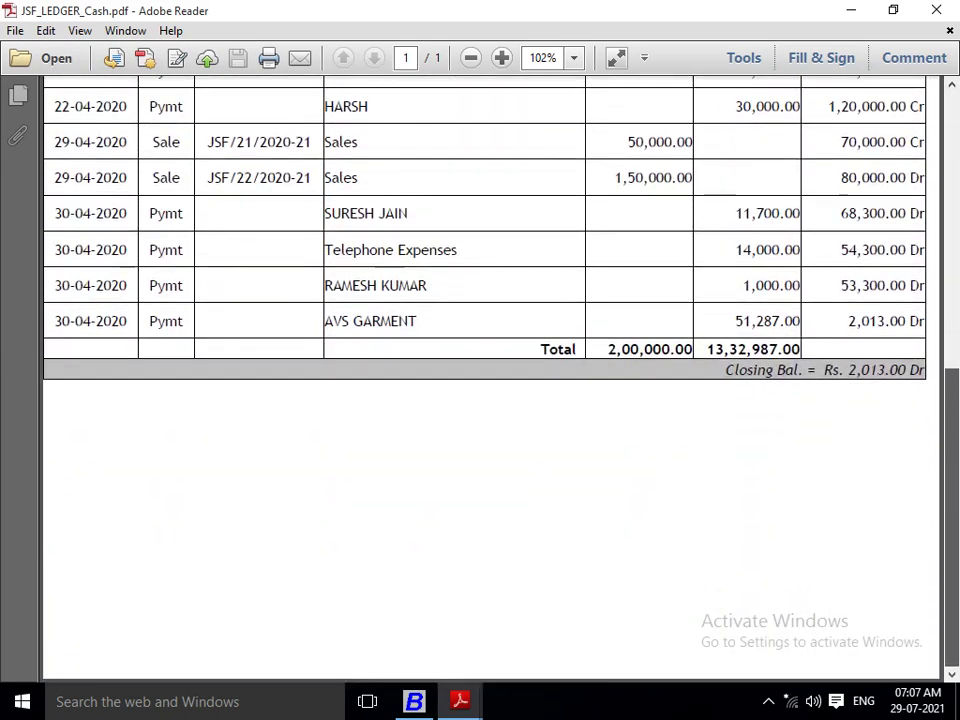
{"action": "scroll", "coordinate": [484, 380], "scroll_direction": "up", "scroll_amount": 8}
{"action": "scroll", "coordinate": [484, 380], "scroll_direction": "up", "scroll_amount": 2}
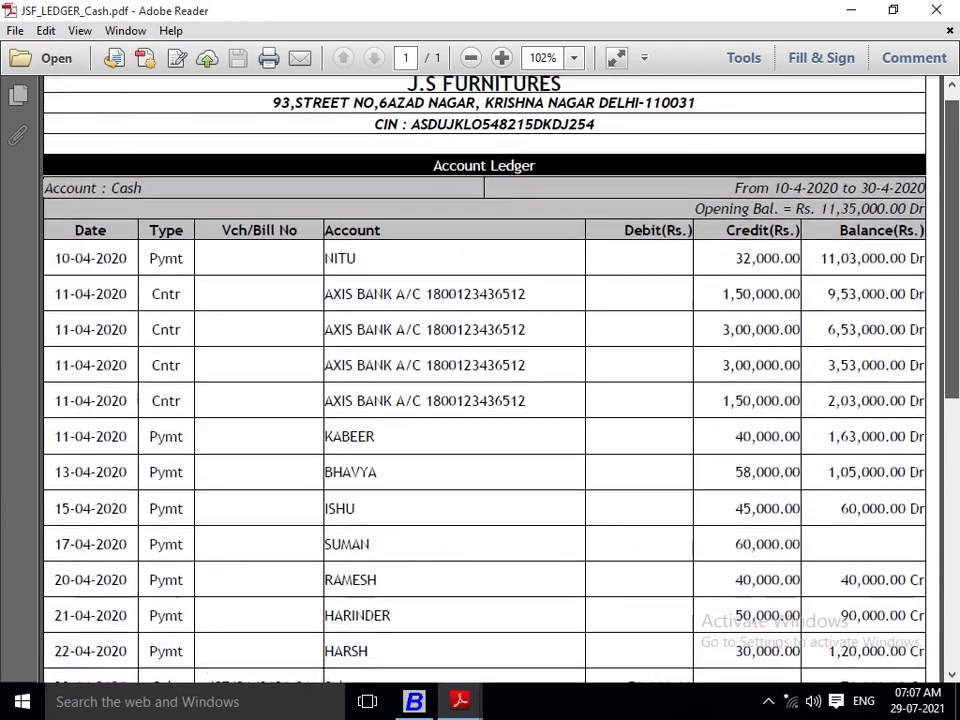
{"action": "left_click_drag", "start_coordinate": [952, 240], "coordinate": [952, 453]}
{"action": "left_click", "coordinate": [936, 10]}
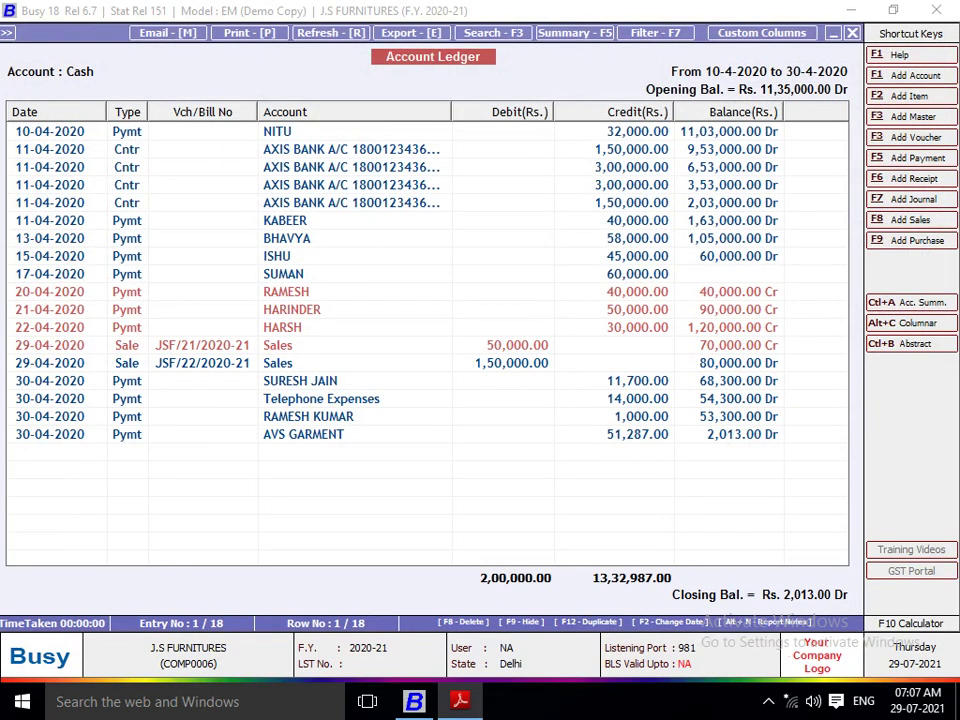
Check the exported Cash ledger file in the PROJECT 5 folder of PROJECT QN ANSWER on Local Disk (E:), and close the folder
{"action": "key", "text": "alt+Tab"}
{"action": "key", "text": "super+d"}
{"action": "key", "text": "super+d"}
{"action": "key", "text": "super+e"}
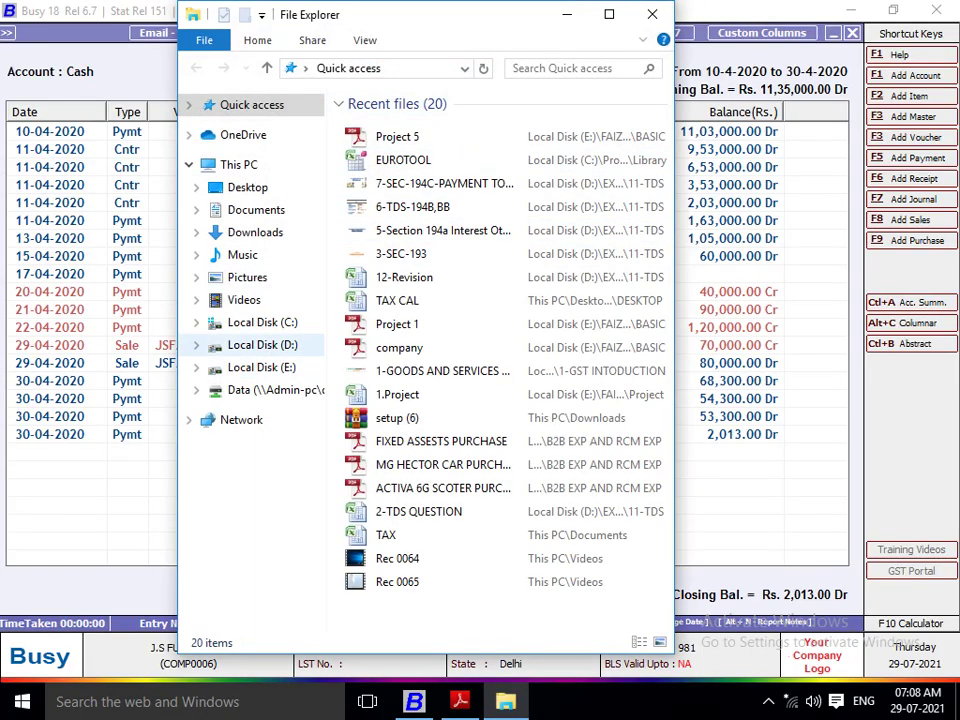
{"action": "left_click", "coordinate": [261, 367]}
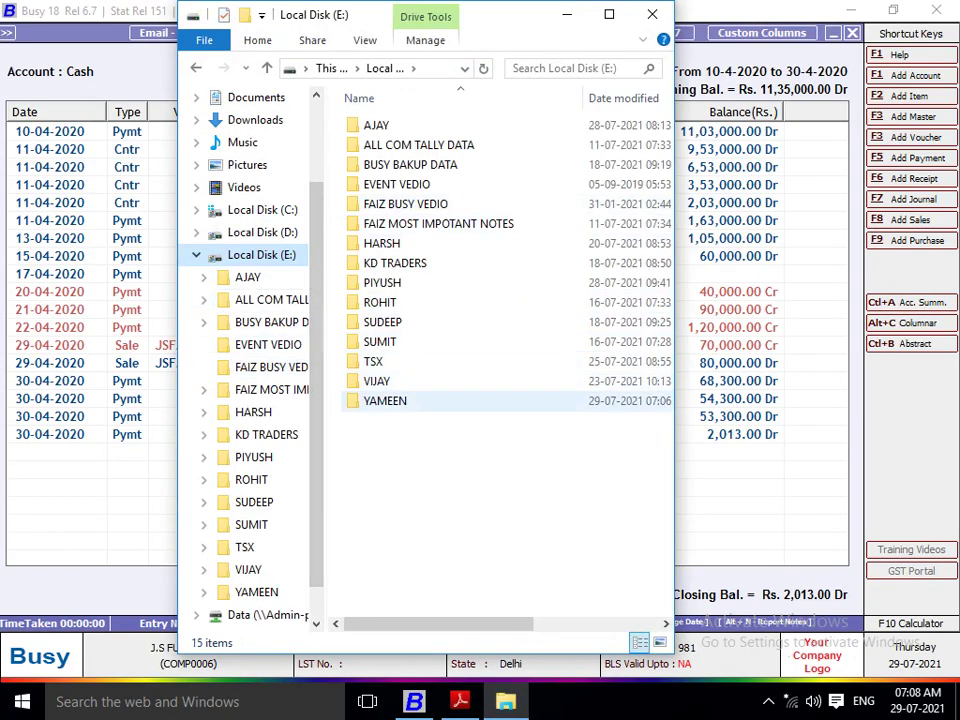
{"action": "double_click", "coordinate": [385, 400]}
{"action": "left_click", "coordinate": [419, 164]}
{"action": "key", "text": "Return"}
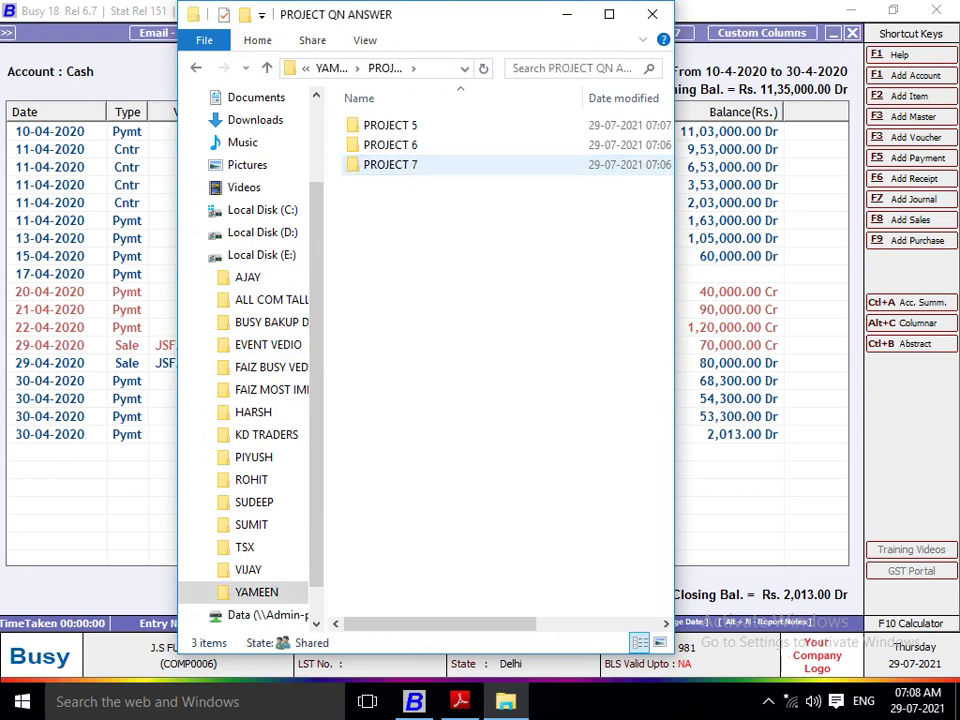
{"action": "key", "text": "Up"}
{"action": "key", "text": "Up"}
{"action": "key", "text": "Return"}
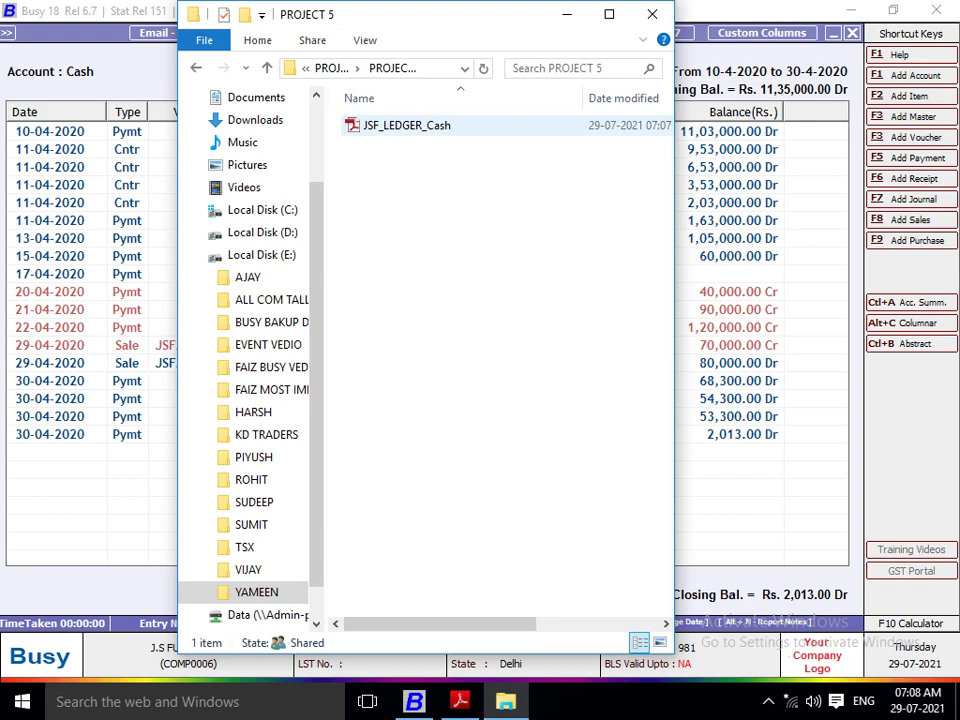
{"action": "left_click", "coordinate": [652, 14]}
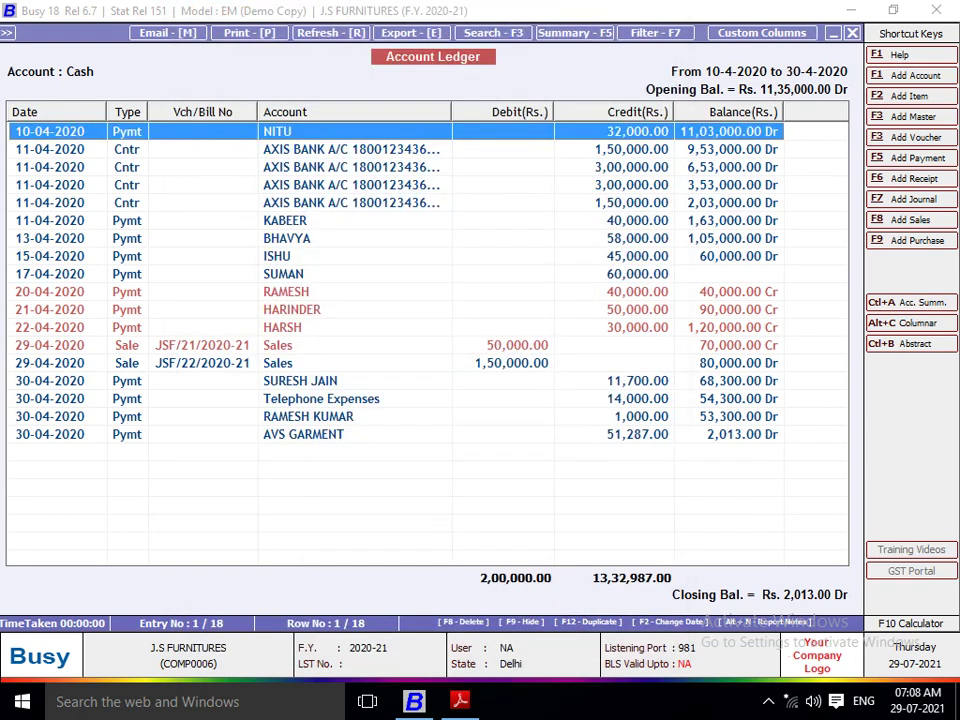
Check the bank balance question in the Project 5 PDF and display the AXIS BANK ledger in Busy for 01-04-2020 to 14-02-2021
{"action": "left_click", "coordinate": [460, 701]}
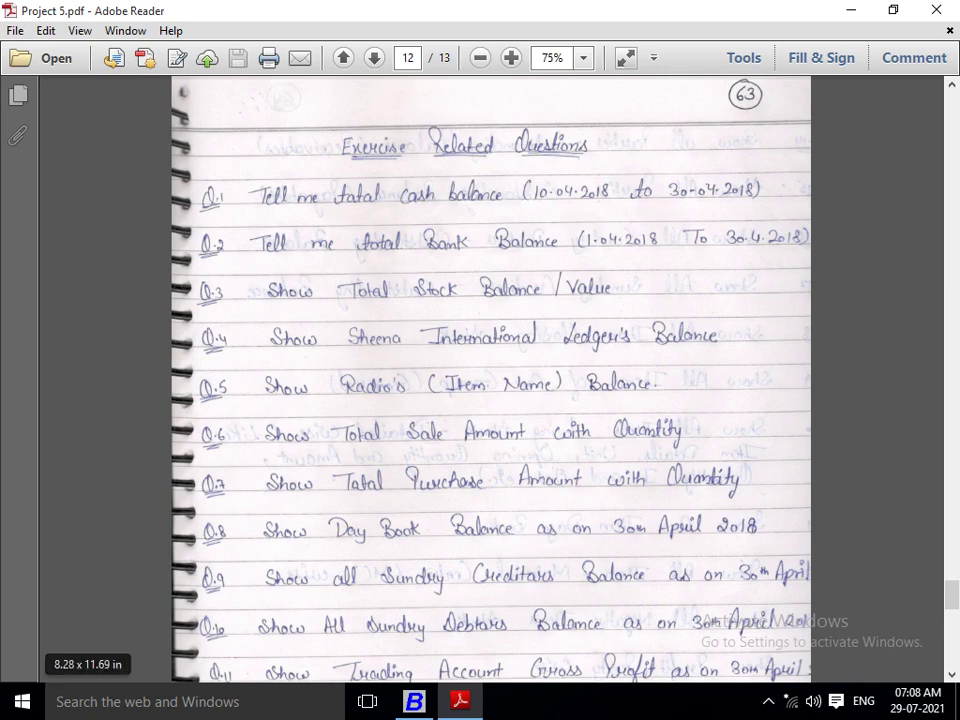
{"action": "key", "text": "alt+Tab"}
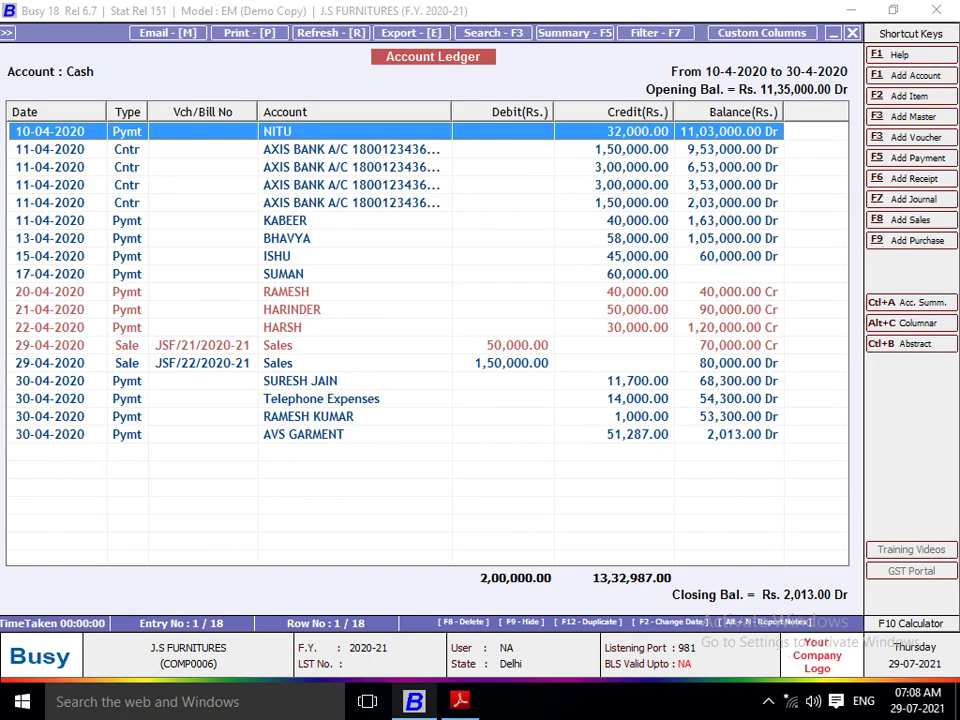
{"action": "key", "text": "Escape"}
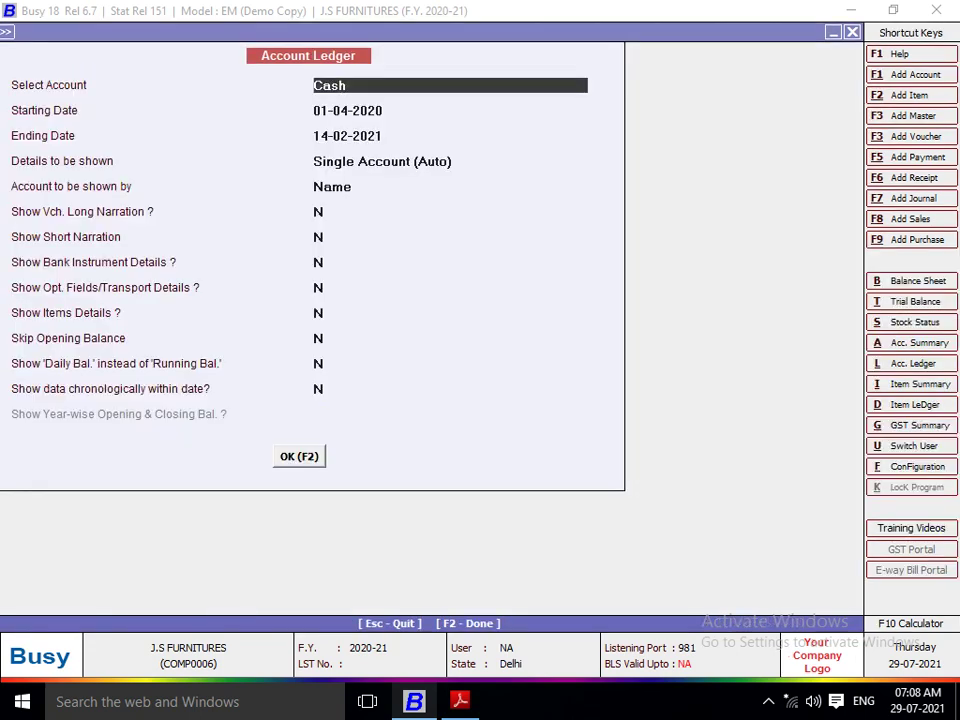
{"action": "type", "text": "AX"}
{"action": "key", "text": "Return"}
{"action": "key", "text": "Return"}
{"action": "key", "text": "Return"}
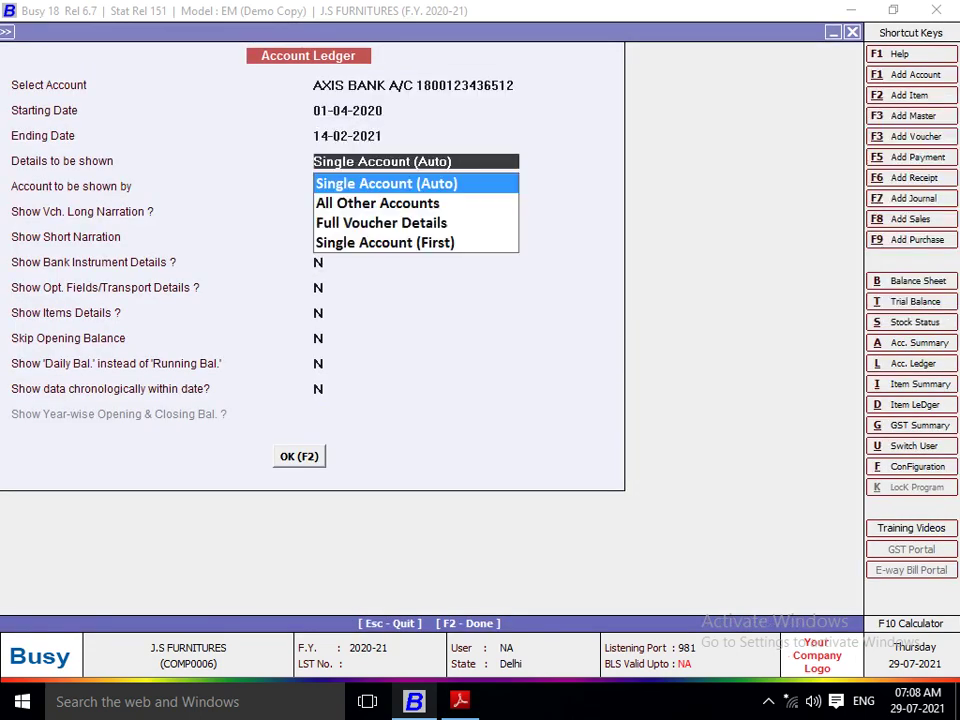
{"action": "key", "text": "Return"}
{"action": "key", "text": "F2"}
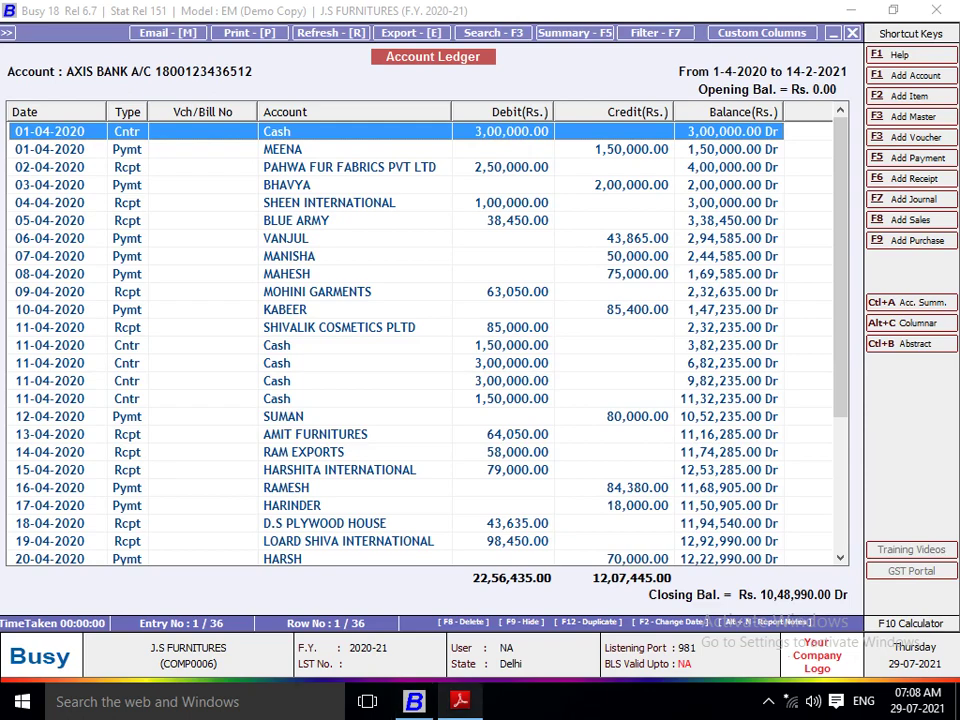
Examine the AXIS BANK ledger entries from the first transaction down to the last one
{"action": "mouse_move", "coordinate": [460, 701]}
{"action": "key", "text": "Down"}
{"action": "key", "text": "Down"}
{"action": "key", "text": "Down"}
{"action": "key", "text": "Down"}
{"action": "key", "text": "Down"}
{"action": "key", "text": "Down"}
{"action": "key", "text": "Down"}
{"action": "key", "text": "Down"}
{"action": "key", "text": "Down"}
{"action": "key", "text": "Down"}
{"action": "key", "text": "Down"}
{"action": "key", "text": "Down"}
{"action": "key", "text": "Down"}
{"action": "key", "text": "Down"}
{"action": "key", "text": "Down"}
{"action": "key", "text": "Down"}
{"action": "key", "text": "Down"}
{"action": "key", "text": "Down"}
{"action": "key", "text": "Down"}
{"action": "key", "text": "Down"}
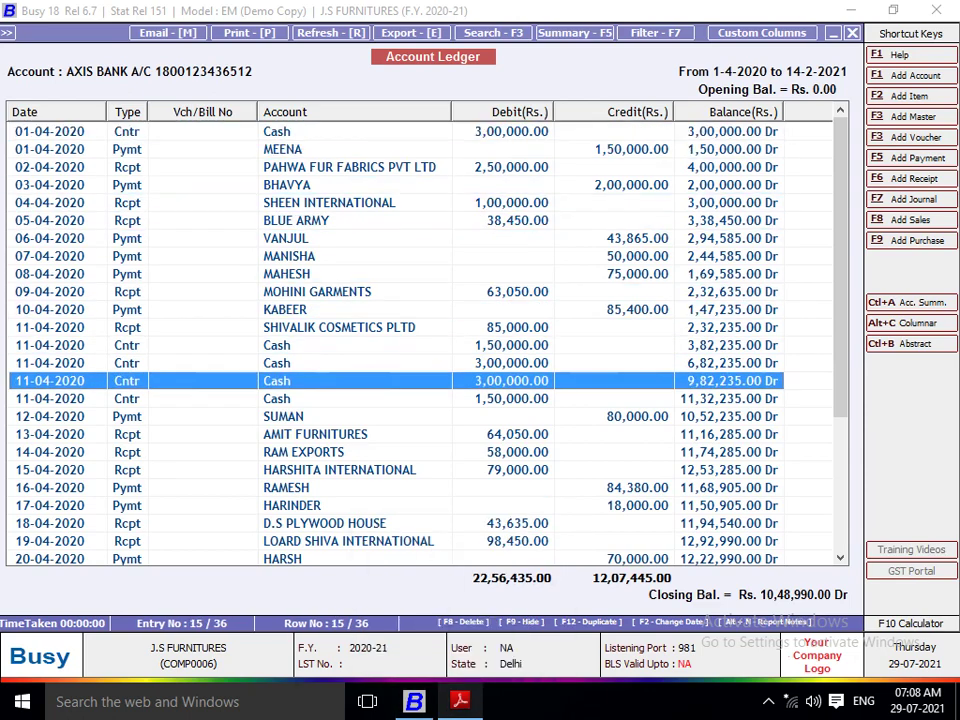
{"action": "key", "text": "Down"}
{"action": "key", "text": "Down"}
{"action": "key", "text": "Down"}
{"action": "key", "text": "Down"}
{"action": "key", "text": "Down"}
{"action": "key", "text": "Down"}
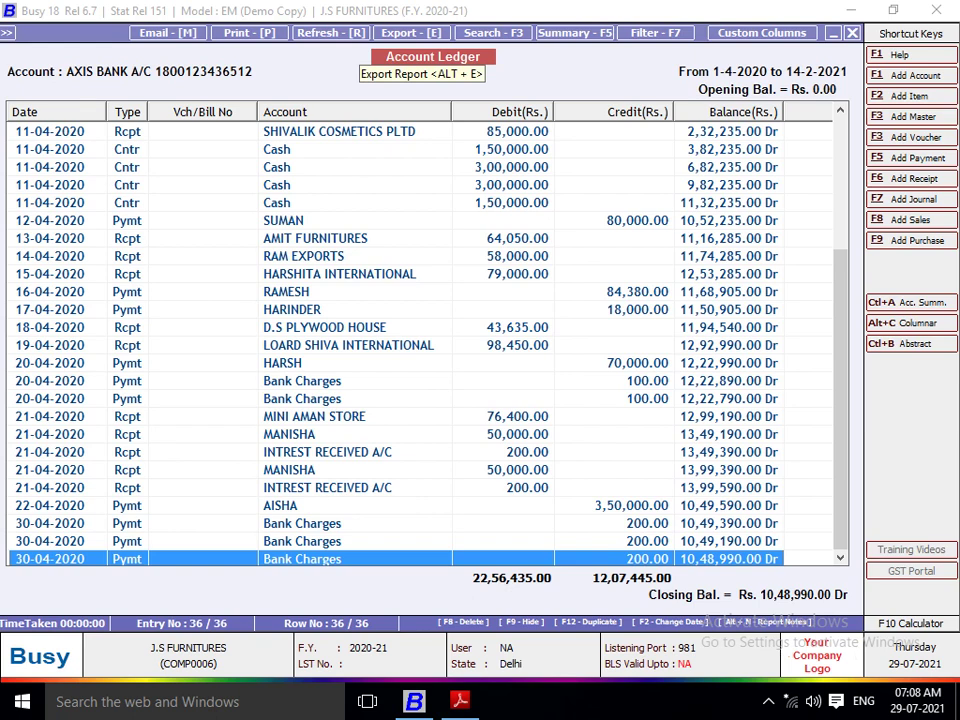
Start exporting the AXIS BANK ledger report with PDF as the data format
{"action": "left_click", "coordinate": [410, 33]}
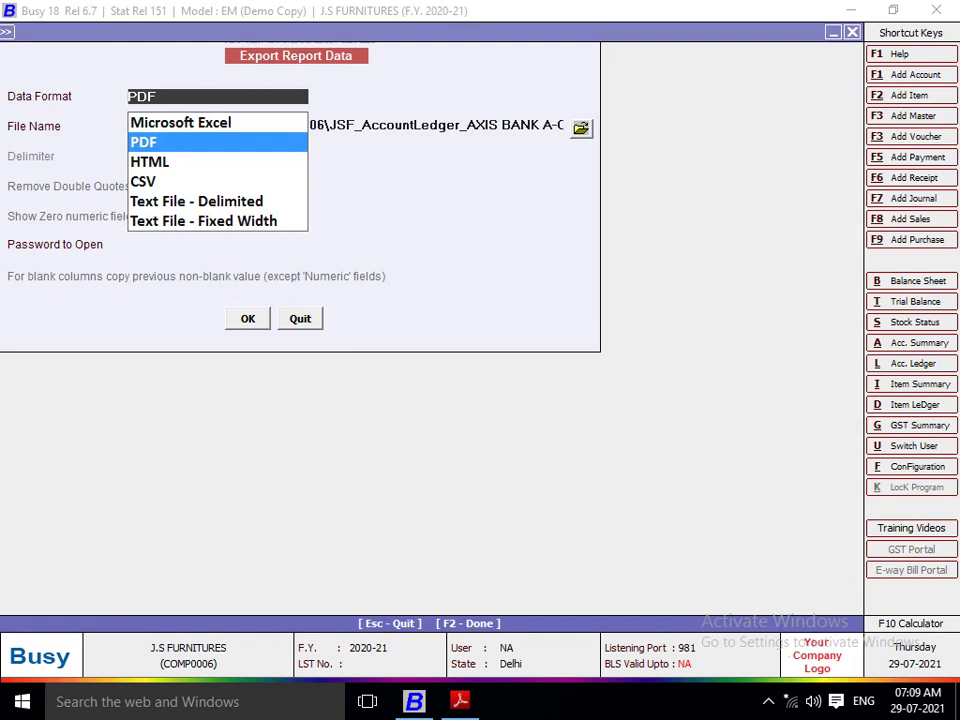
{"action": "key", "text": "Up"}
{"action": "key", "text": "Down"}
{"action": "key", "text": "Up"}
{"action": "key", "text": "Down"}
{"action": "key", "text": "Return"}
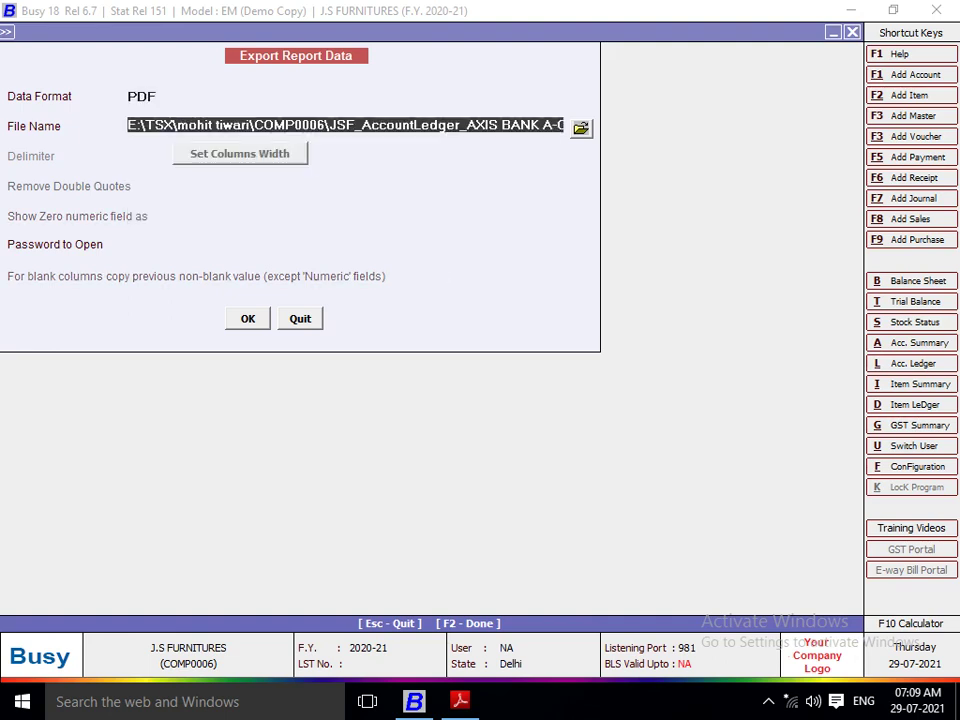
Export the AXIS BANK ledger into the PROJECT 5 folder of PROJECT QN ANSWER without opening the resulting file
{"action": "key", "text": "Return"}
{"action": "key", "text": "Return"}
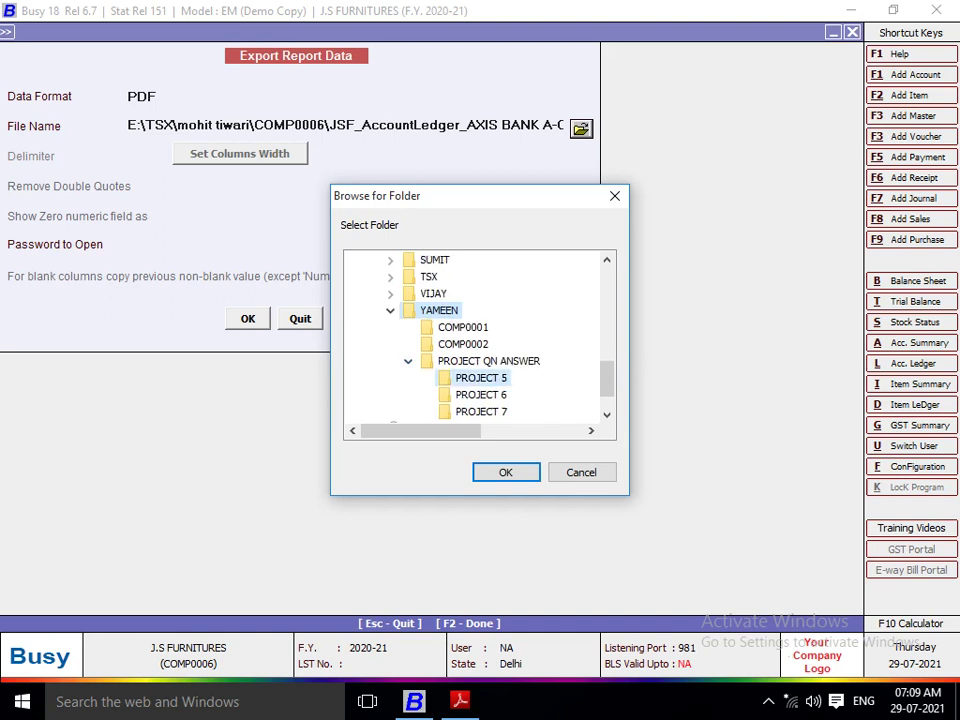
{"action": "left_click", "coordinate": [481, 378]}
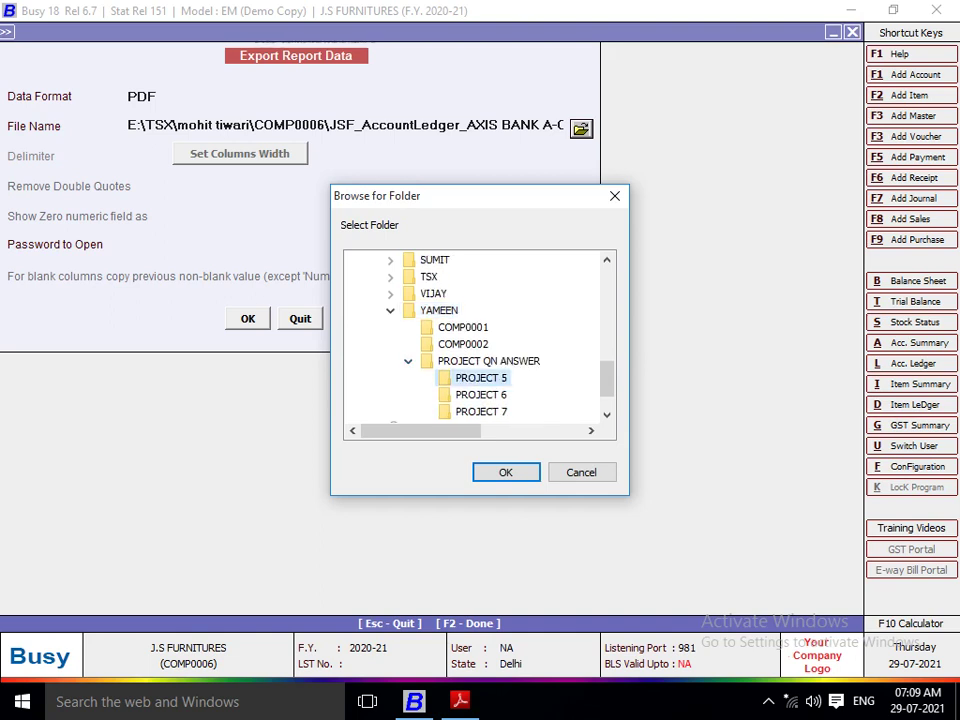
{"action": "key", "text": "Return"}
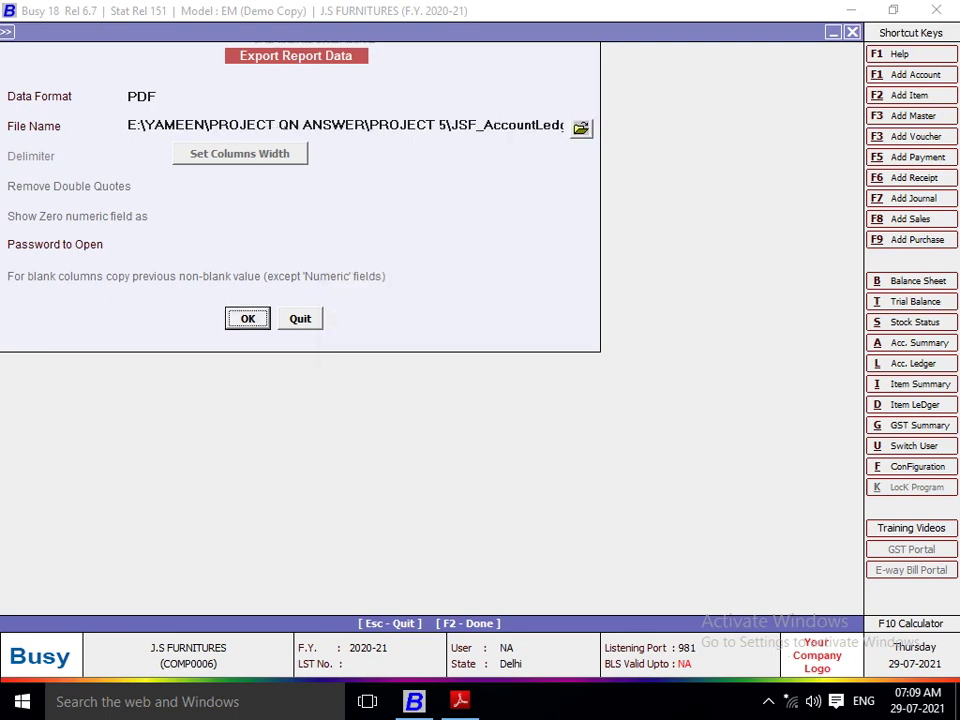
{"action": "key", "text": "Return"}
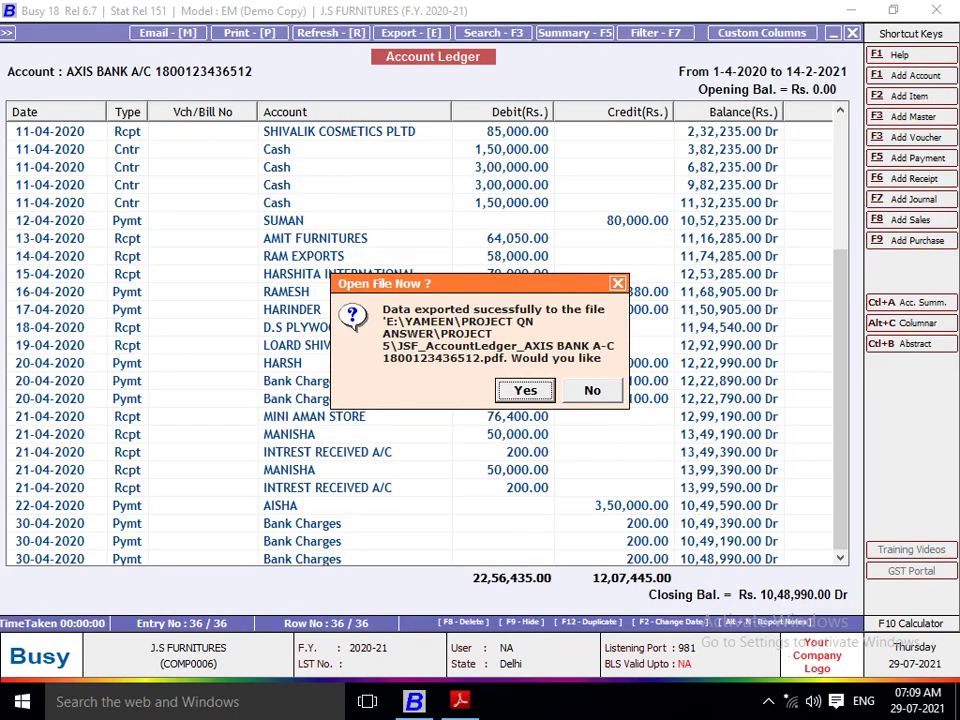
{"action": "key", "text": "Right"}
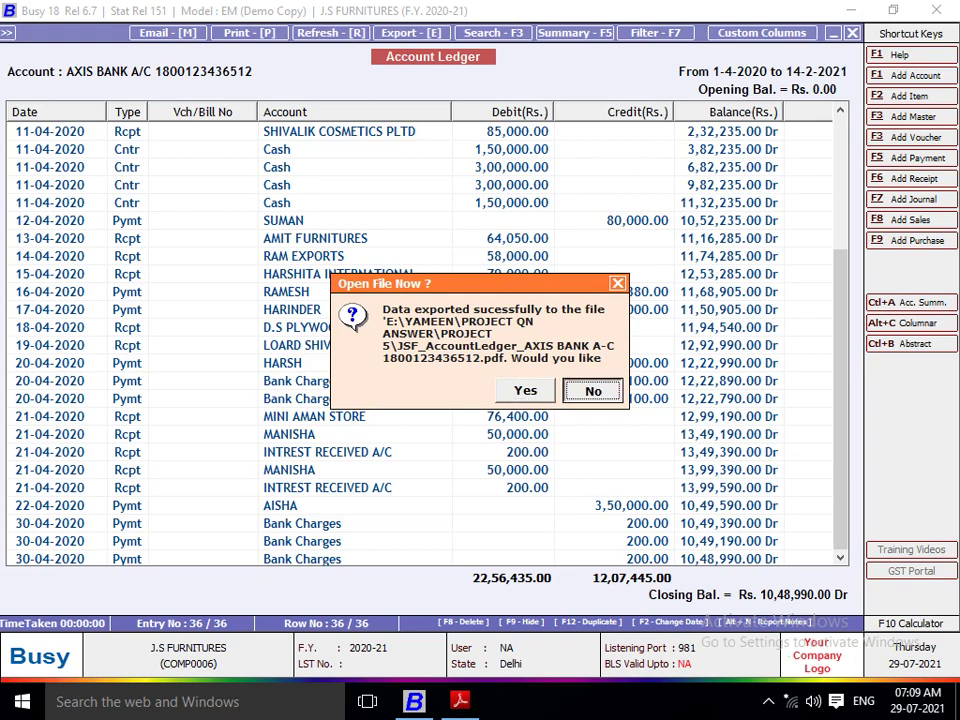
{"action": "key", "text": "Return"}
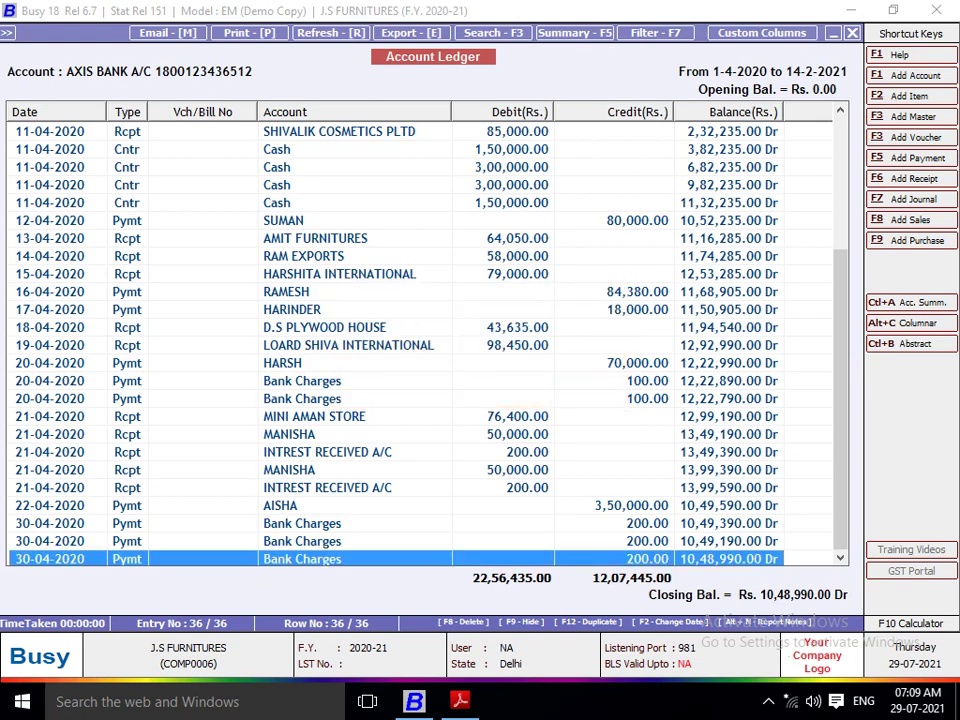
Look back up through the AXIS BANK ledger entries from the last transaction
{"action": "key", "text": "Up"}
{"action": "key", "text": "Up"}
{"action": "key", "text": "Up"}
{"action": "key", "text": "Up"}
{"action": "key", "text": "Up"}
{"action": "key", "text": "Up"}
{"action": "key", "text": "Up"}
{"action": "key", "text": "Up"}
{"action": "key", "text": "Up"}
{"action": "key", "text": "Up"}
{"action": "key", "text": "Up"}
{"action": "key", "text": "Up"}
{"action": "key", "text": "Up"}
{"action": "key", "text": "Up"}
{"action": "key", "text": "Up"}
{"action": "key", "text": "Up"}
{"action": "key", "text": "Up"}
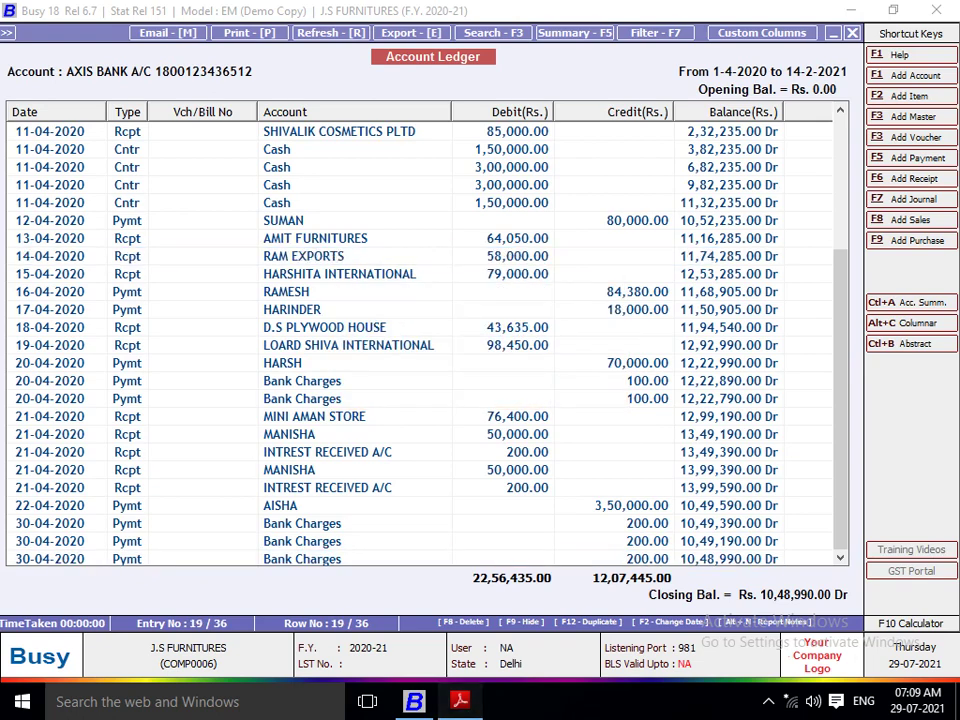
Read the total stock balance question in the Project 5 PDF and leave the account ledger in Busy
{"action": "key", "text": "alt+Tab"}
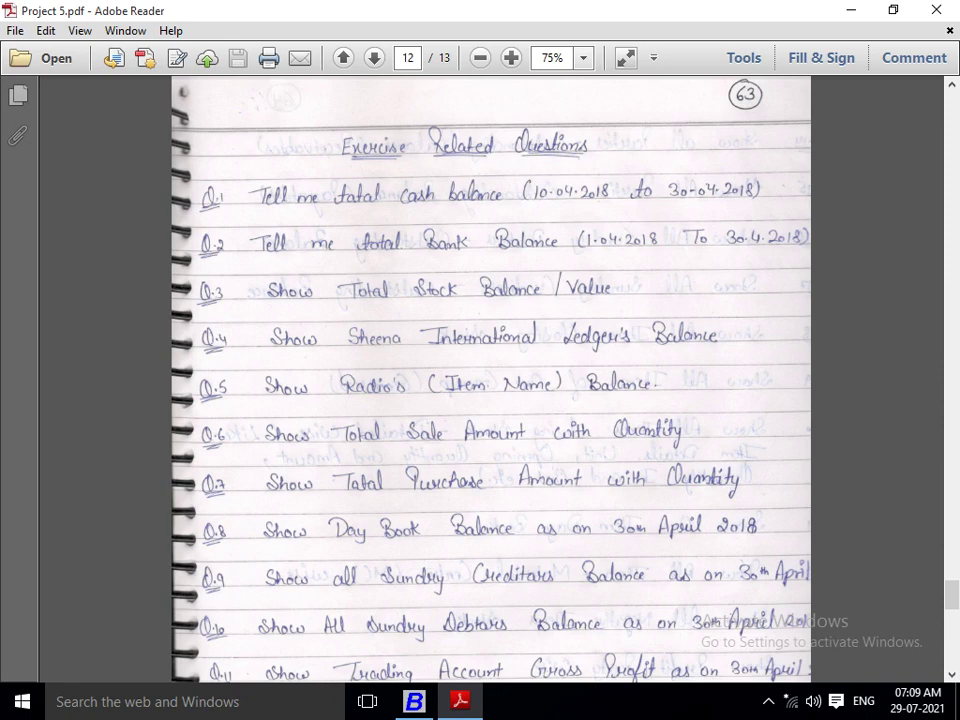
{"action": "key", "text": "alt+Tab"}
{"action": "key", "text": "Escape"}
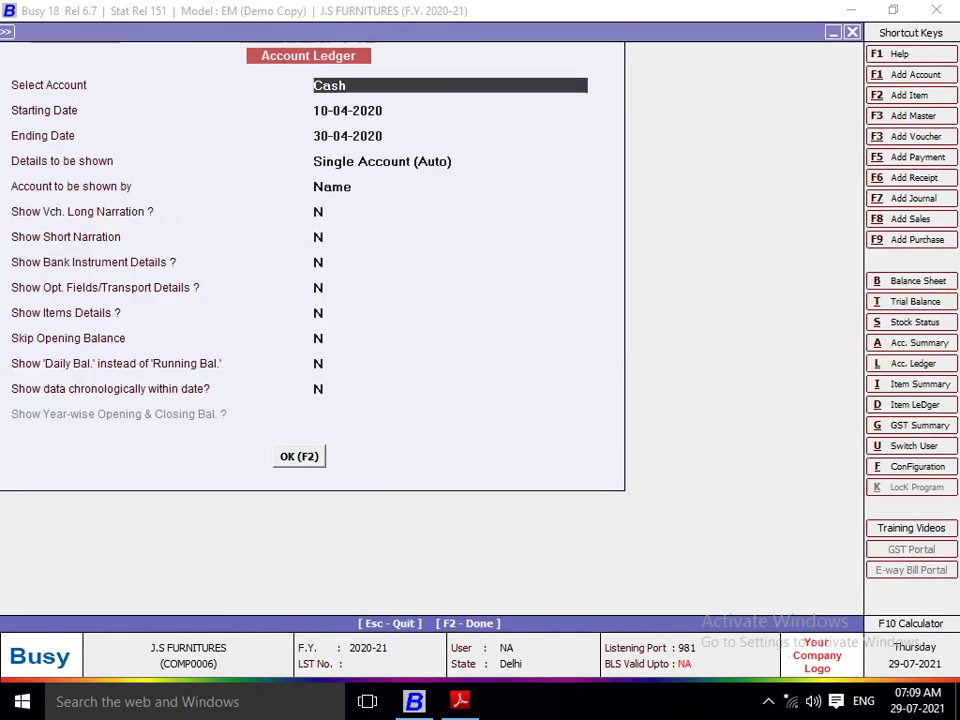
{"action": "key", "text": "Escape"}
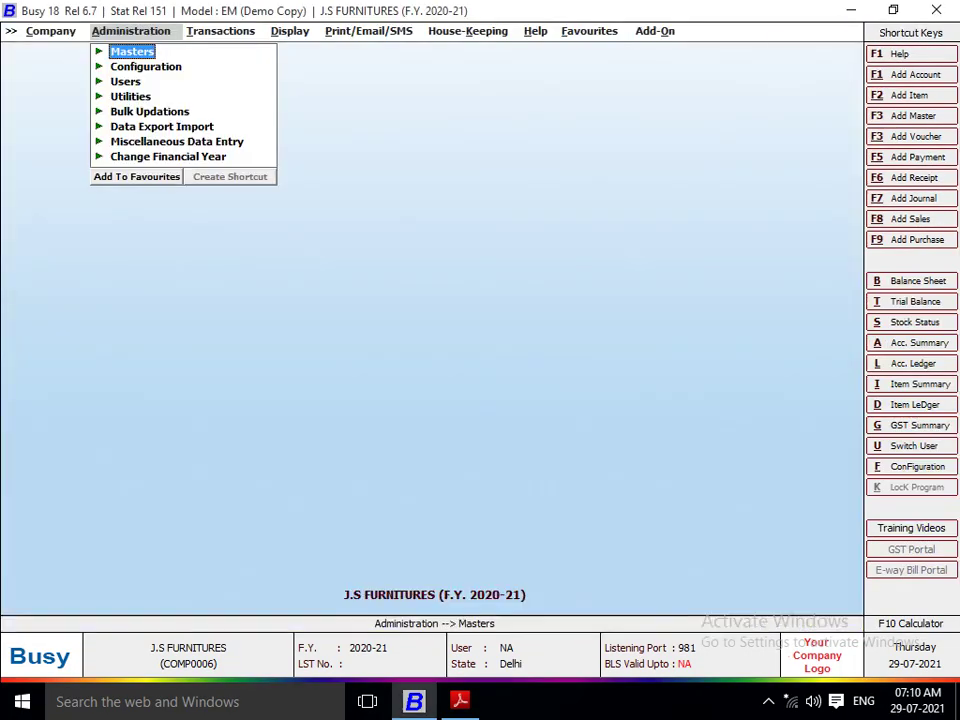
Find the Stock Status reports and expand the Closing Stock - Alphabetical choices
{"action": "key", "text": "Right"}
{"action": "key", "text": "Right"}
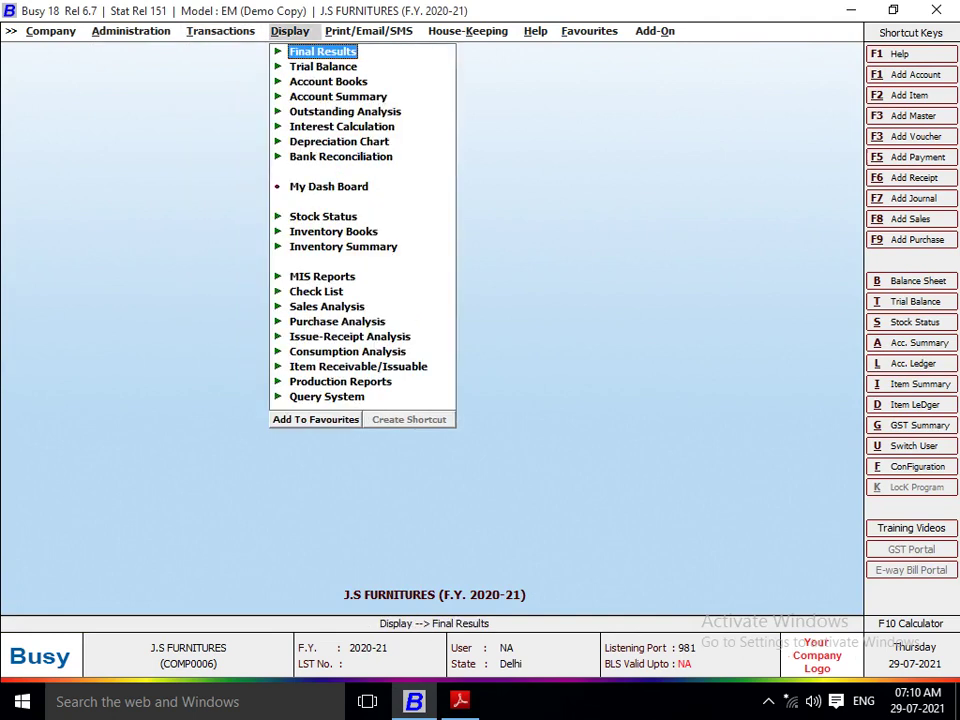
{"action": "key", "text": "Down"}
{"action": "key", "text": "Down"}
{"action": "key", "text": "Down"}
{"action": "key", "text": "Down"}
{"action": "key", "text": "Down"}
{"action": "key", "text": "Down"}
{"action": "key", "text": "Down"}
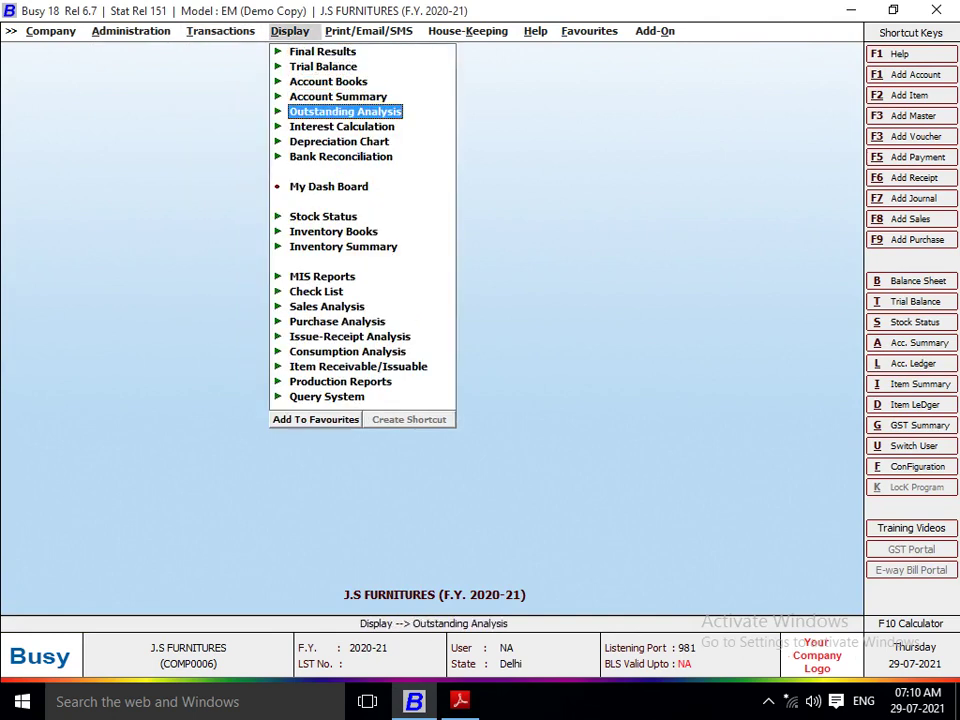
{"action": "key", "text": "Down"}
{"action": "key", "text": "Down"}
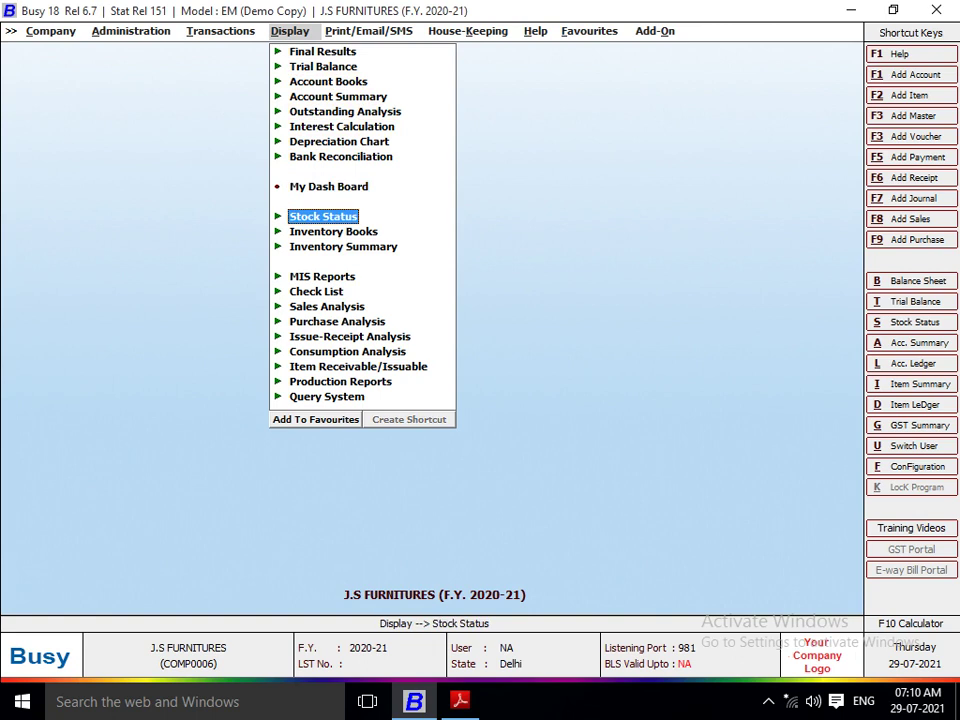
{"action": "key", "text": "Return"}
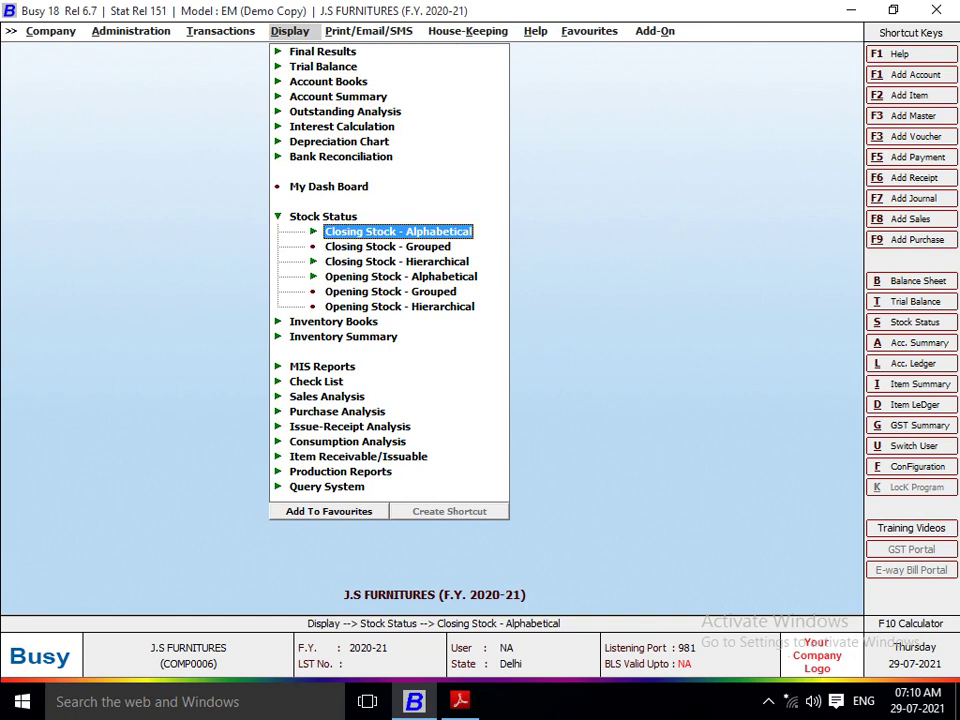
{"action": "key", "text": "Down"}
{"action": "key", "text": "Down"}
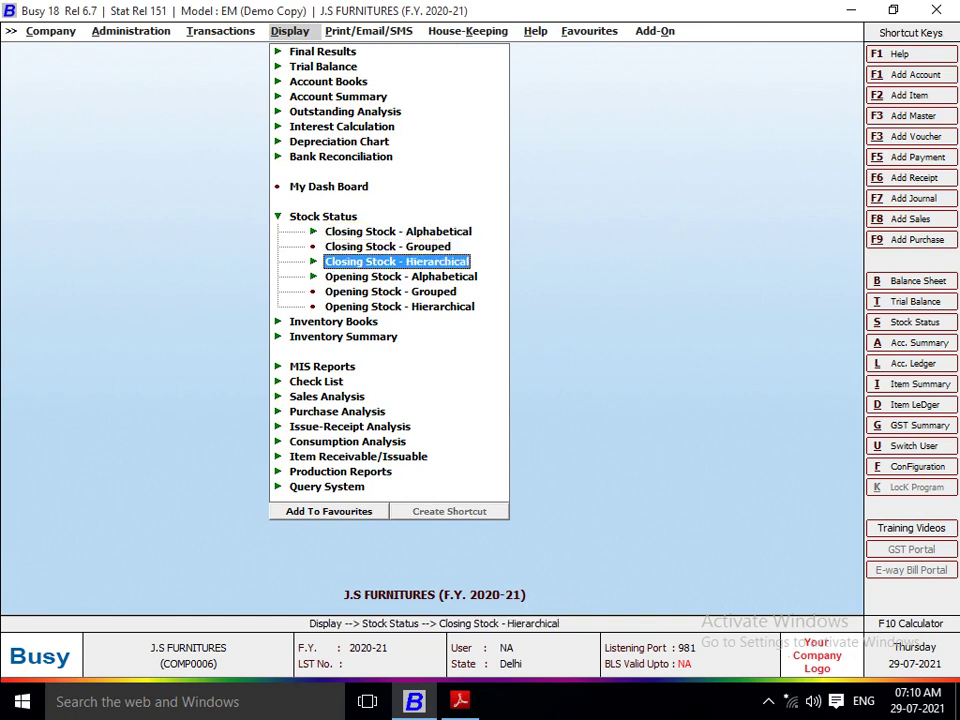
{"action": "key", "text": "Up"}
{"action": "key", "text": "Up"}
{"action": "key", "text": "Return"}
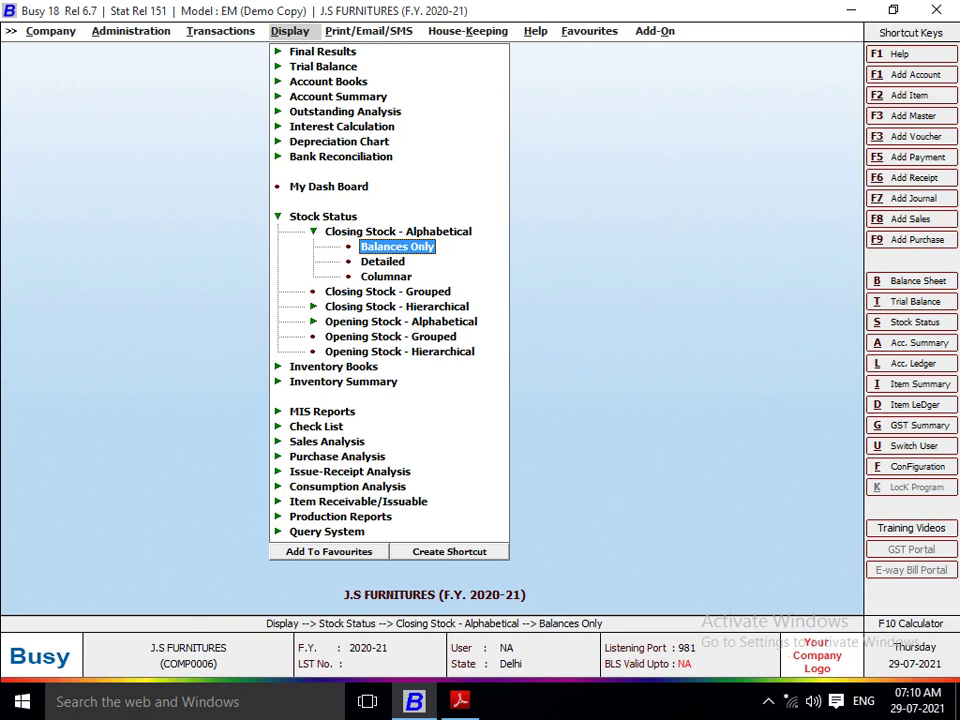
Look over the Balances Only, Detailed and Columnar choices of Closing Stock - Alphabetical and the Closing Stock - Grouped report
{"action": "key", "text": "Down"}
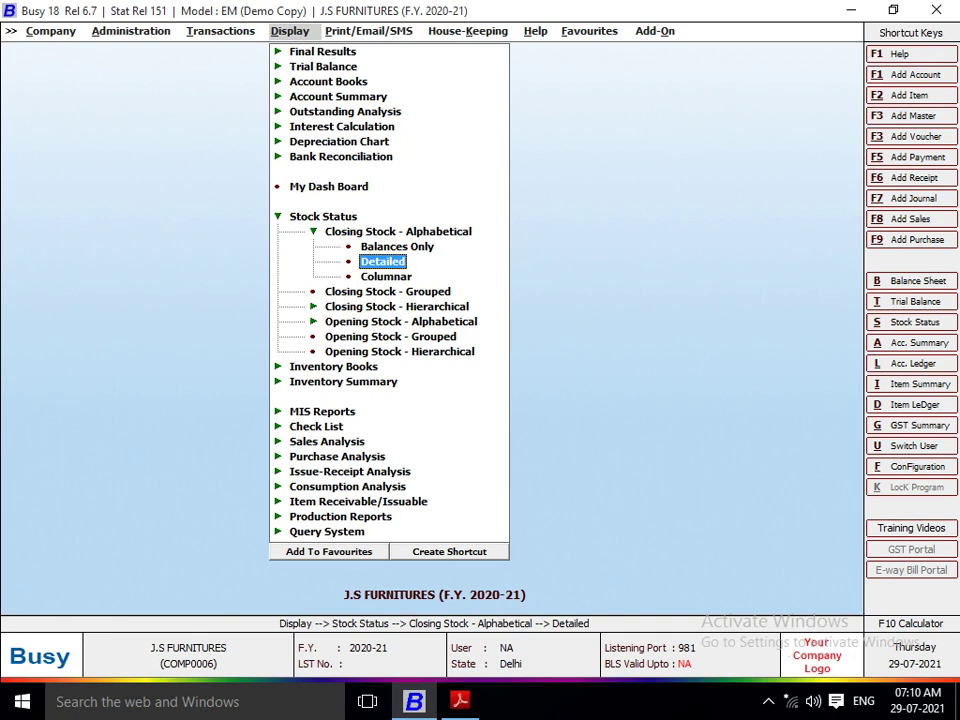
{"action": "key", "text": "Down"}
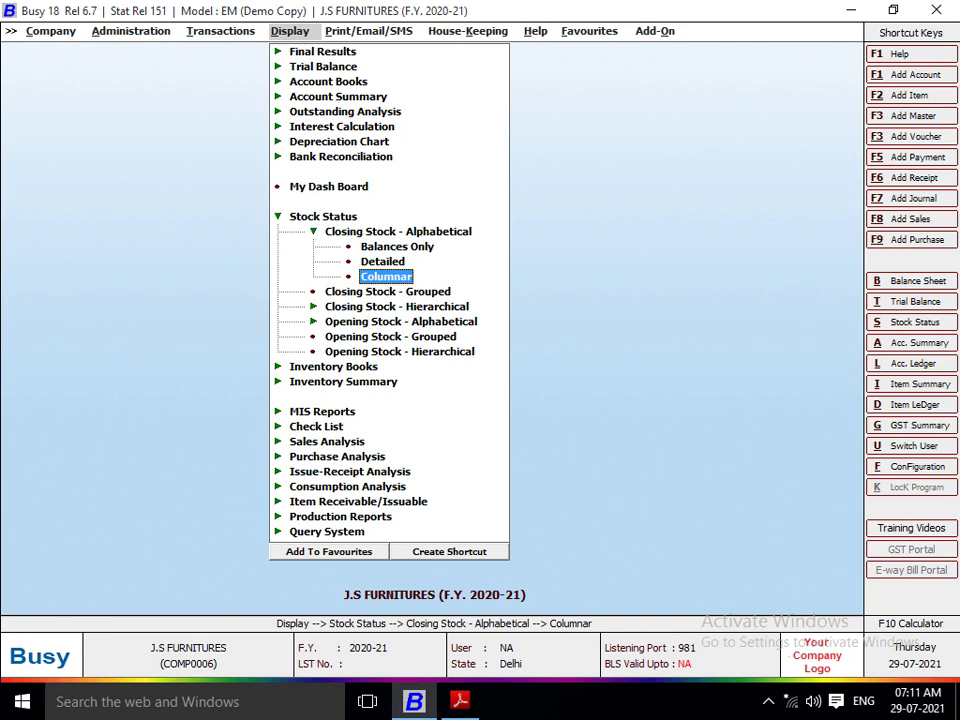
{"action": "key", "text": "Up"}
{"action": "key", "text": "Down"}
{"action": "key", "text": "Down"}
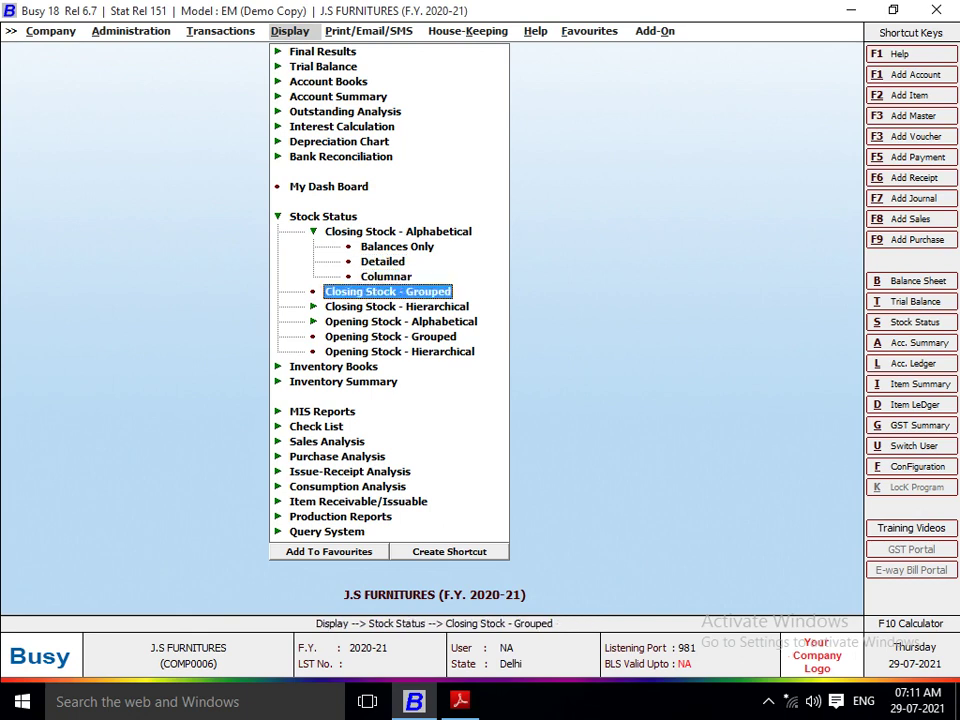
{"action": "key", "text": "Up"}
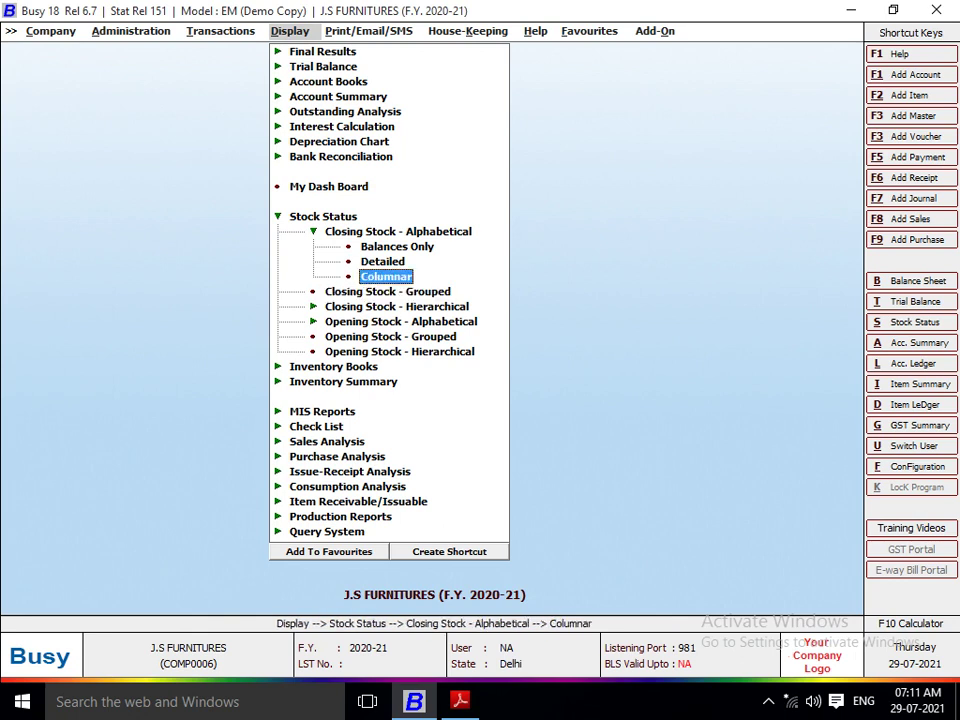
{"action": "key", "text": "Up"}
{"action": "key", "text": "Up"}
{"action": "key", "text": "Down"}
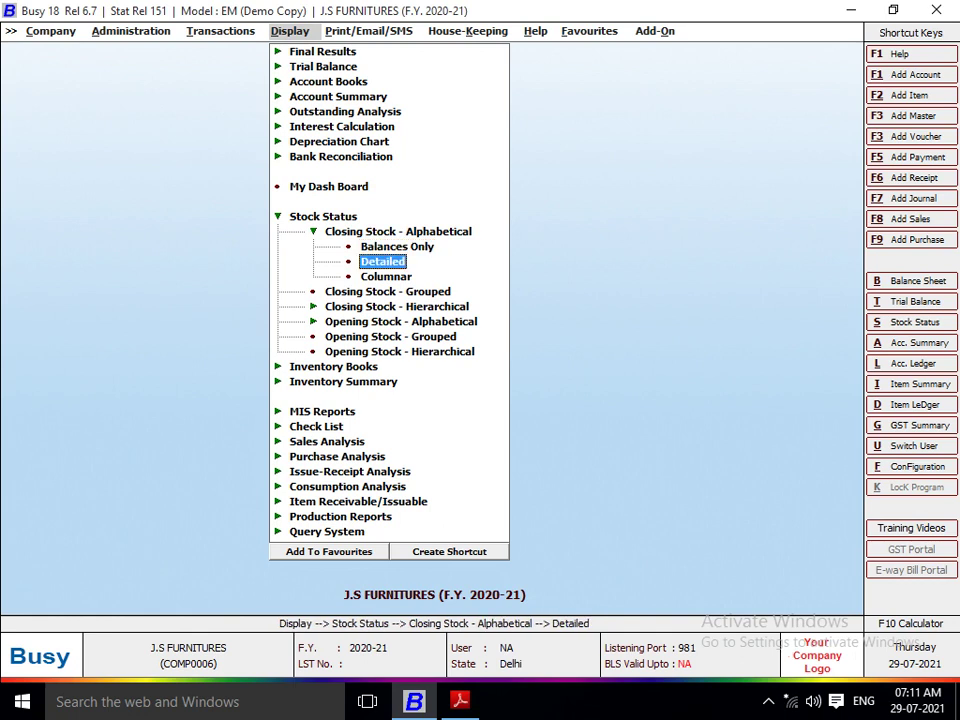
{"action": "key", "text": "Up"}
{"action": "key", "text": "Down"}
{"action": "key", "text": "Up"}
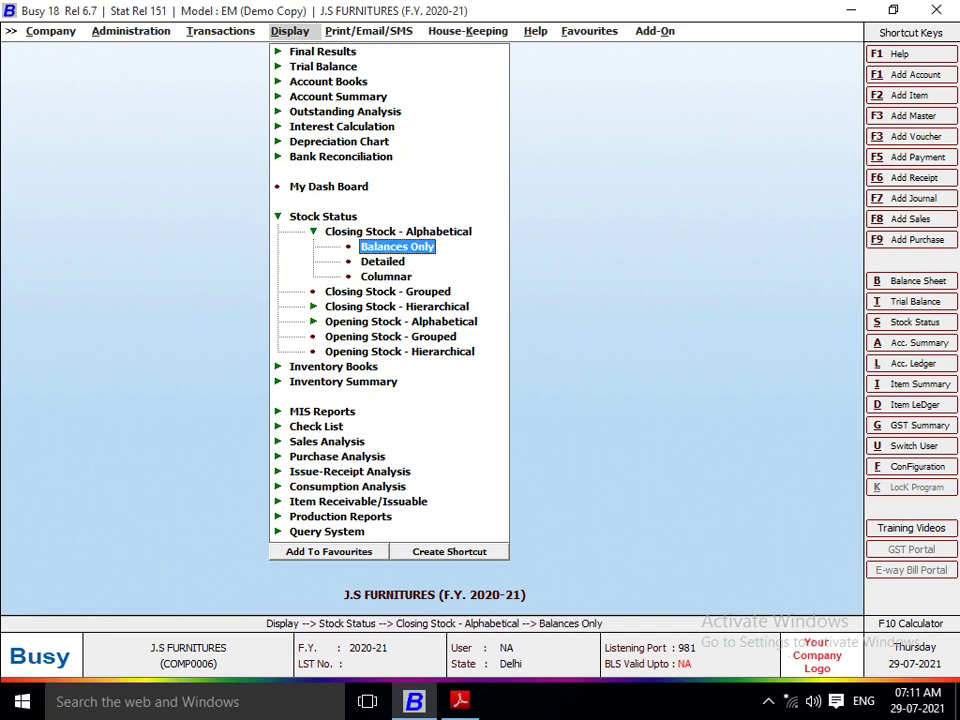
Open the Balances Only alphabetical closing stock report for All MC and All Items
{"action": "key", "text": "Return"}
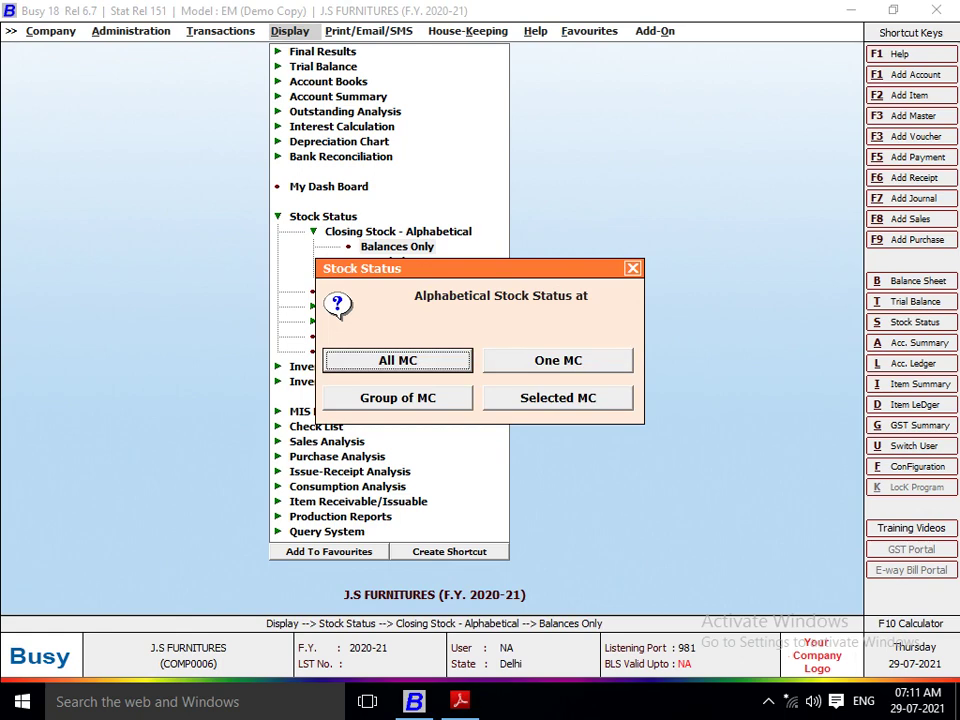
{"action": "key", "text": "Right"}
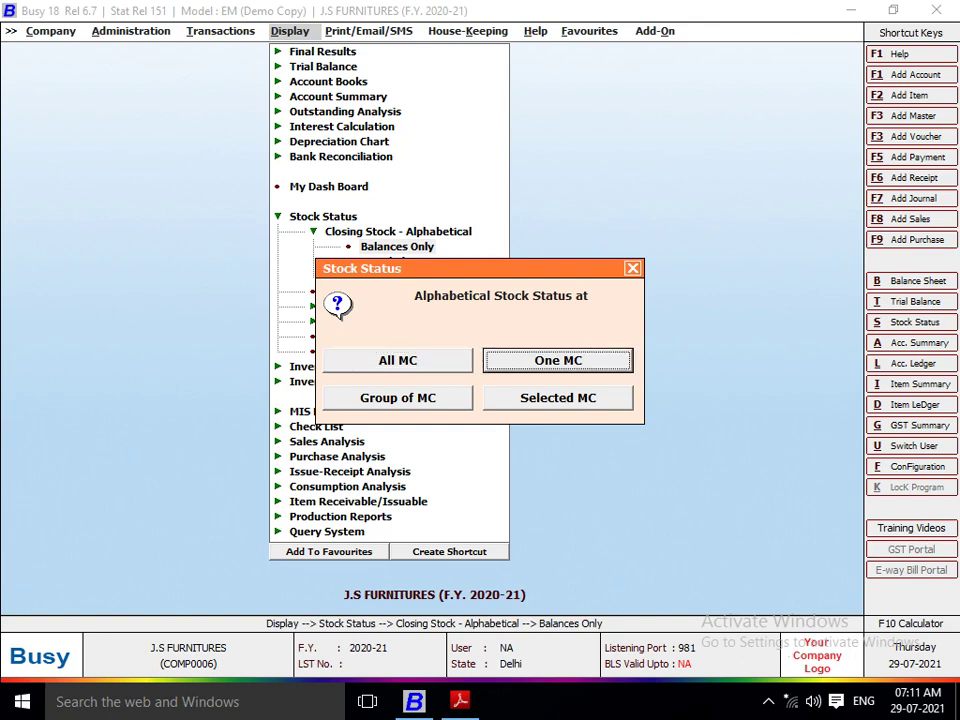
{"action": "key", "text": "Left"}
{"action": "key", "text": "Right"}
{"action": "key", "text": "Left"}
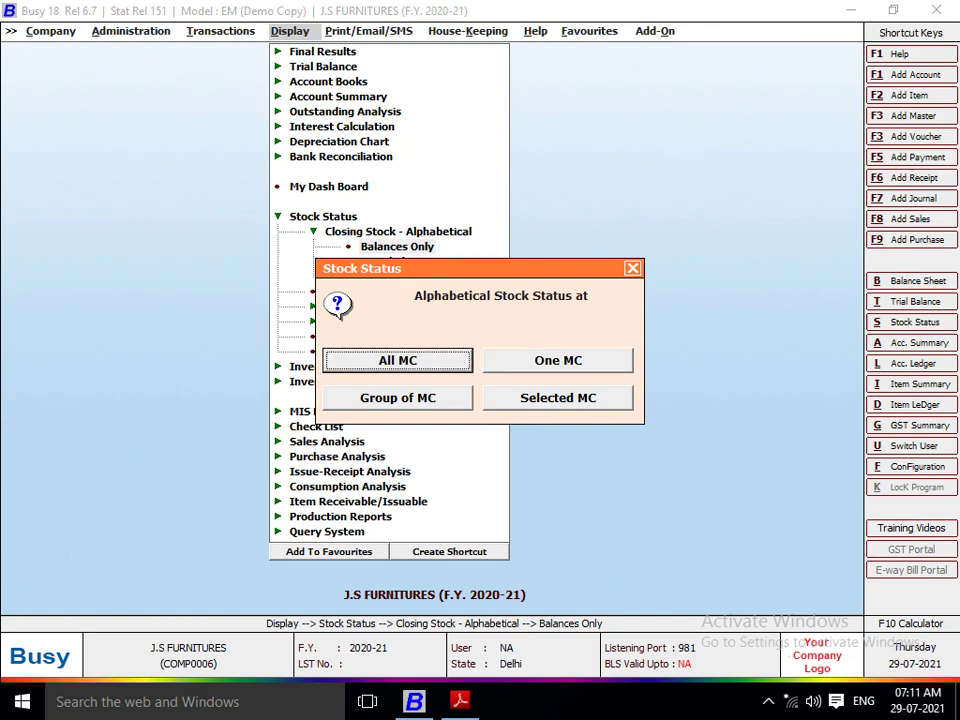
{"action": "key", "text": "Right"}
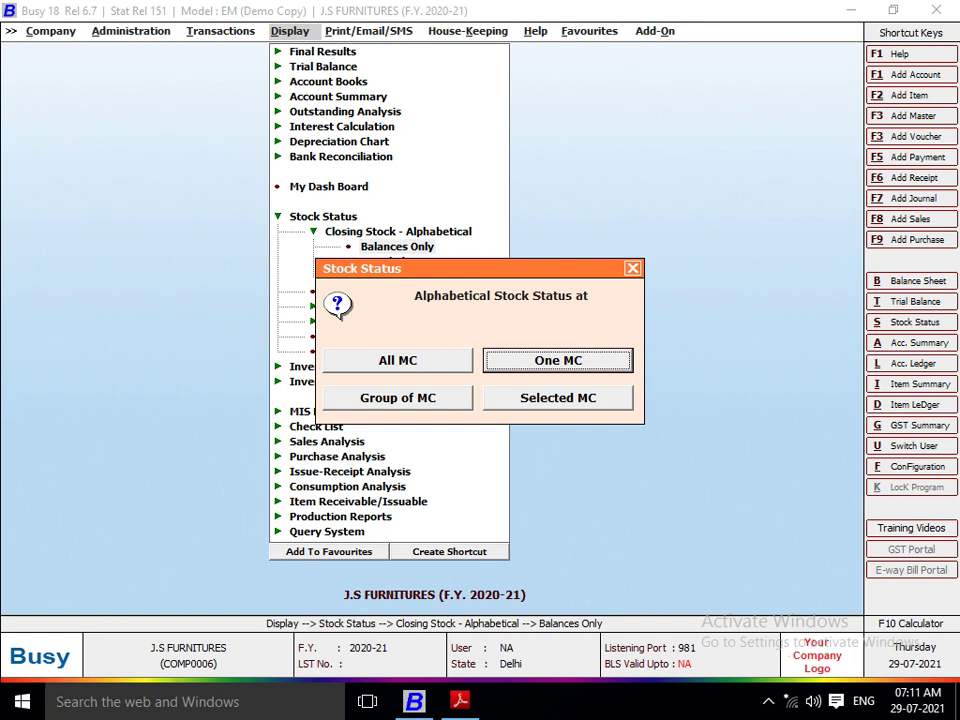
{"action": "key", "text": "Right"}
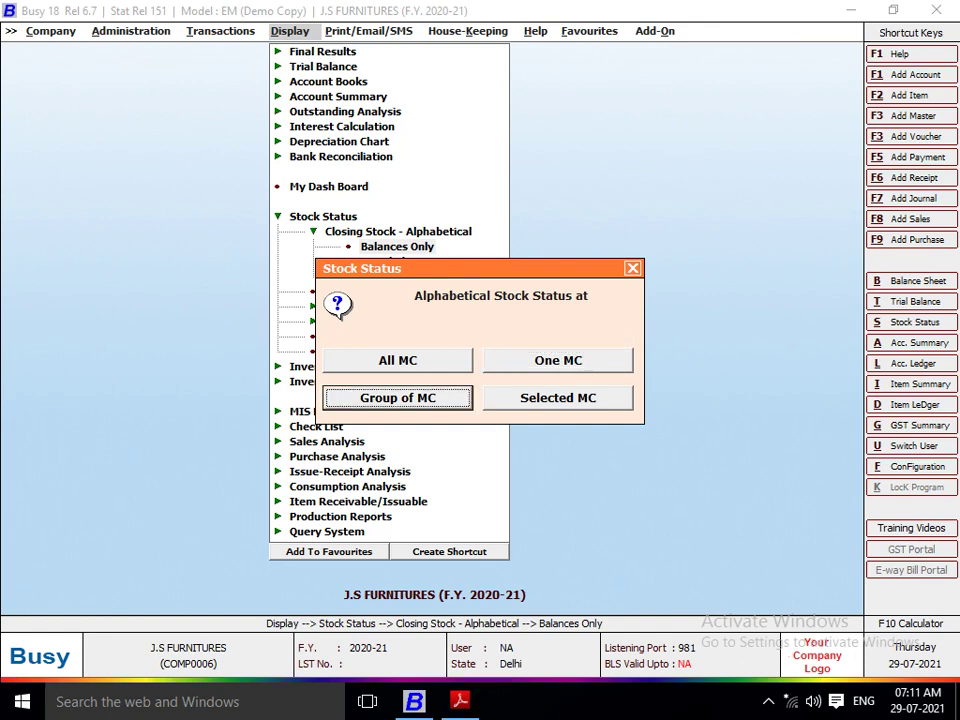
{"action": "key", "text": "Right"}
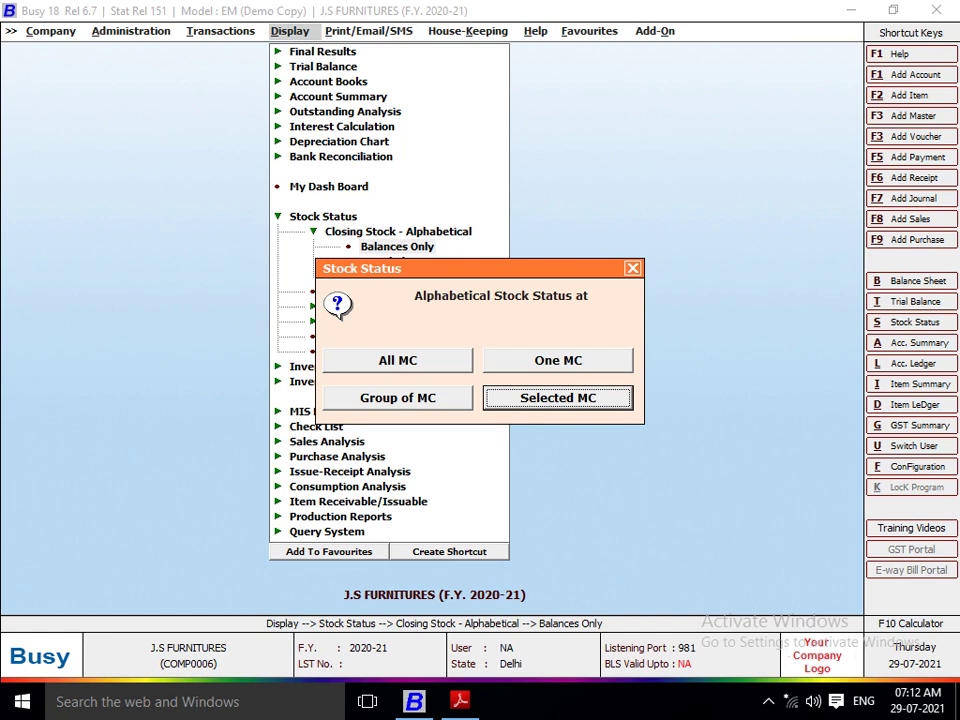
{"action": "key", "text": "Left"}
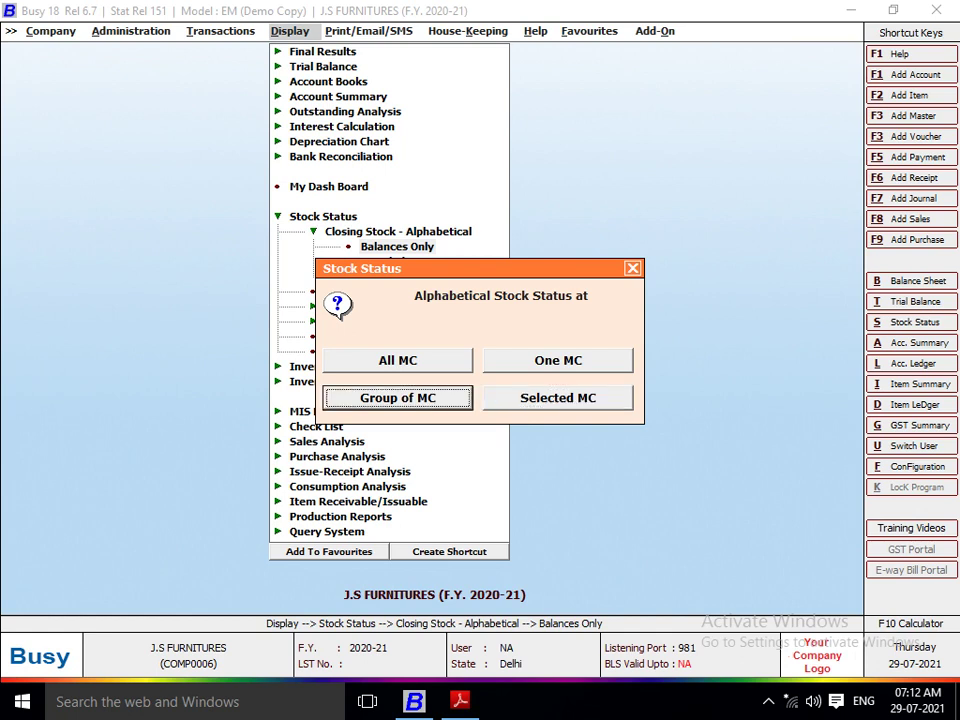
{"action": "key", "text": "Up"}
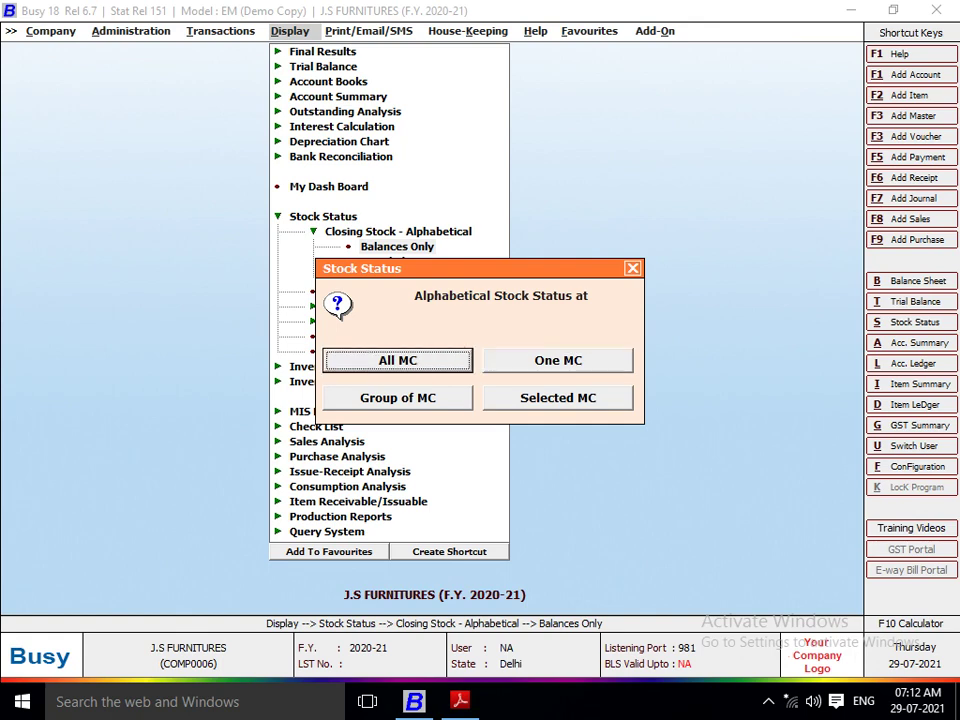
{"action": "key", "text": "Return"}
{"action": "key", "text": "Right"}
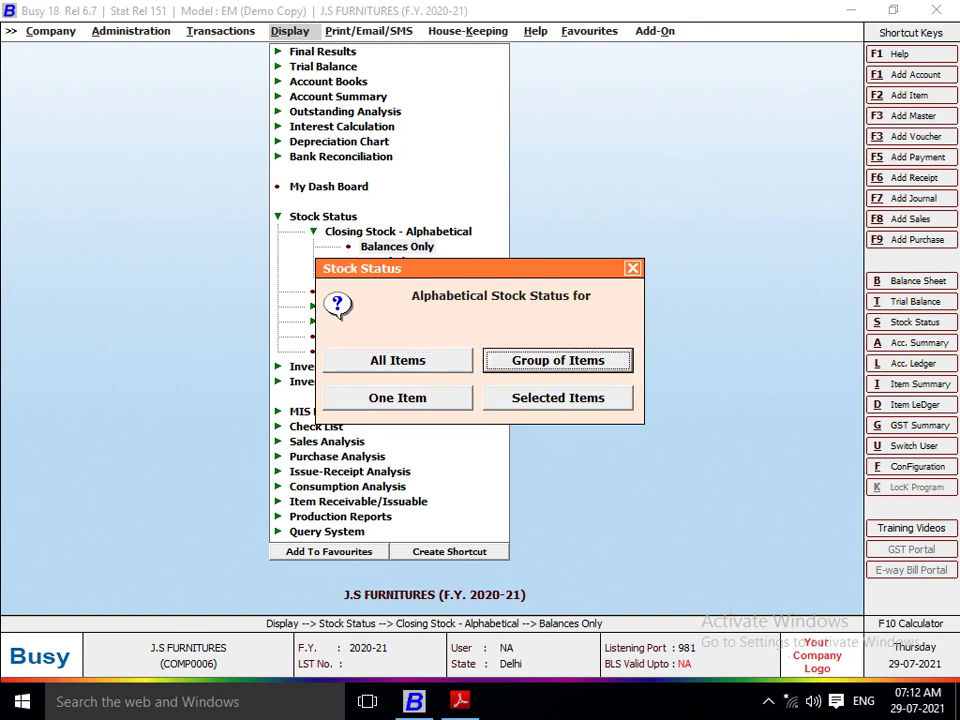
{"action": "key", "text": "Left"}
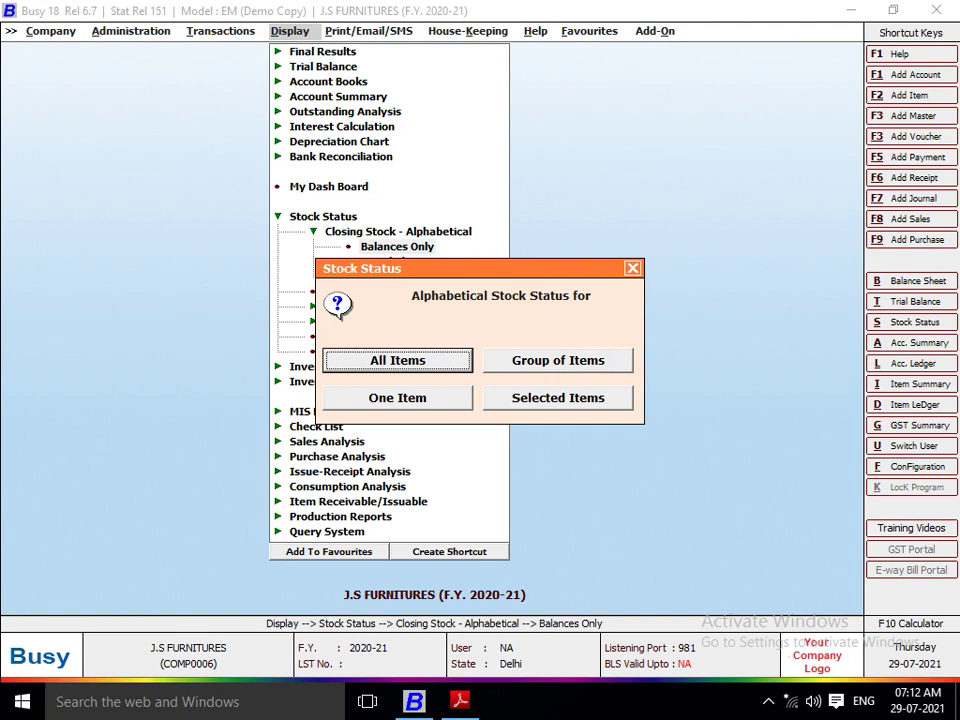
{"action": "key", "text": "Return"}
Generate the stock status as on 14-02-2021 showing total stock, item names and values, without zero-stock items, parent group or MRP
{"action": "key", "text": "Return"}
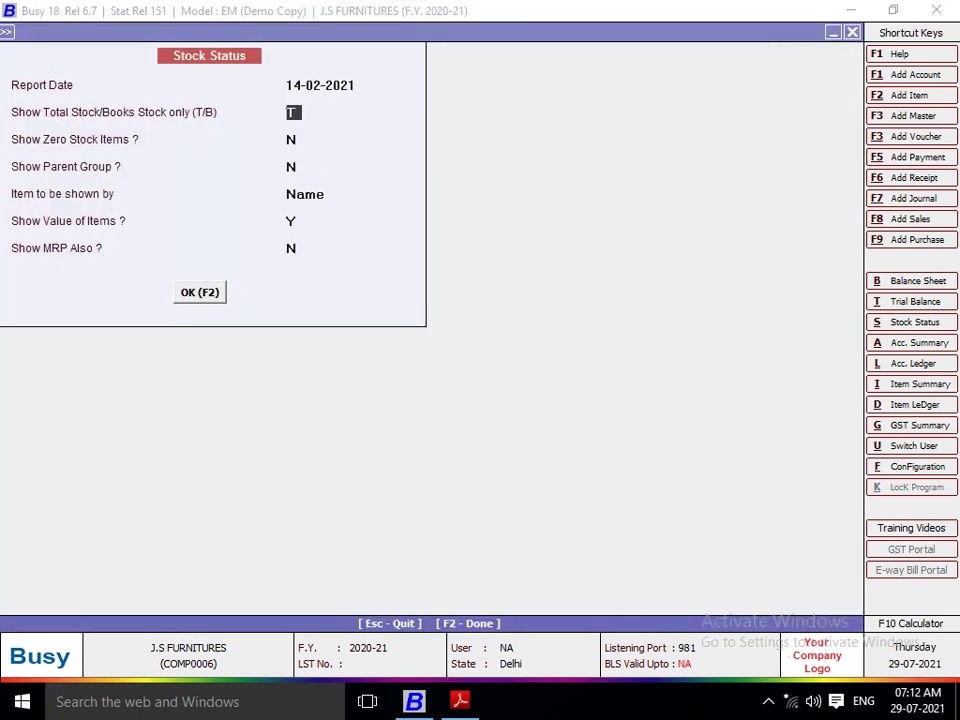
{"action": "key", "text": "Return"}
{"action": "key", "text": "Return"}
{"action": "key", "text": "Return"}
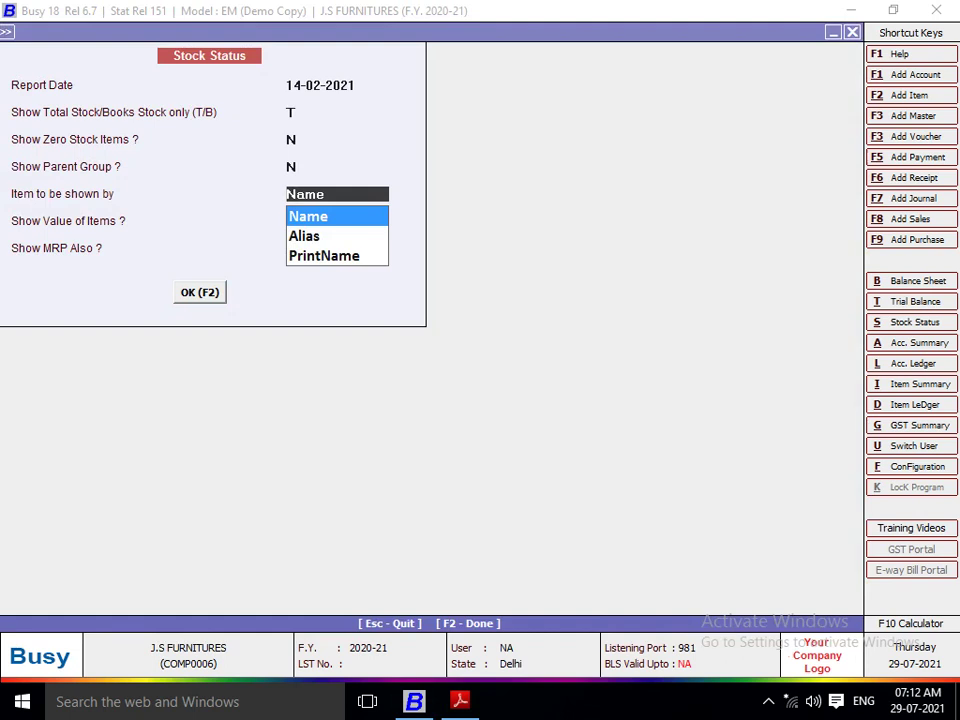
{"action": "key", "text": "Return"}
{"action": "key", "text": "Return"}
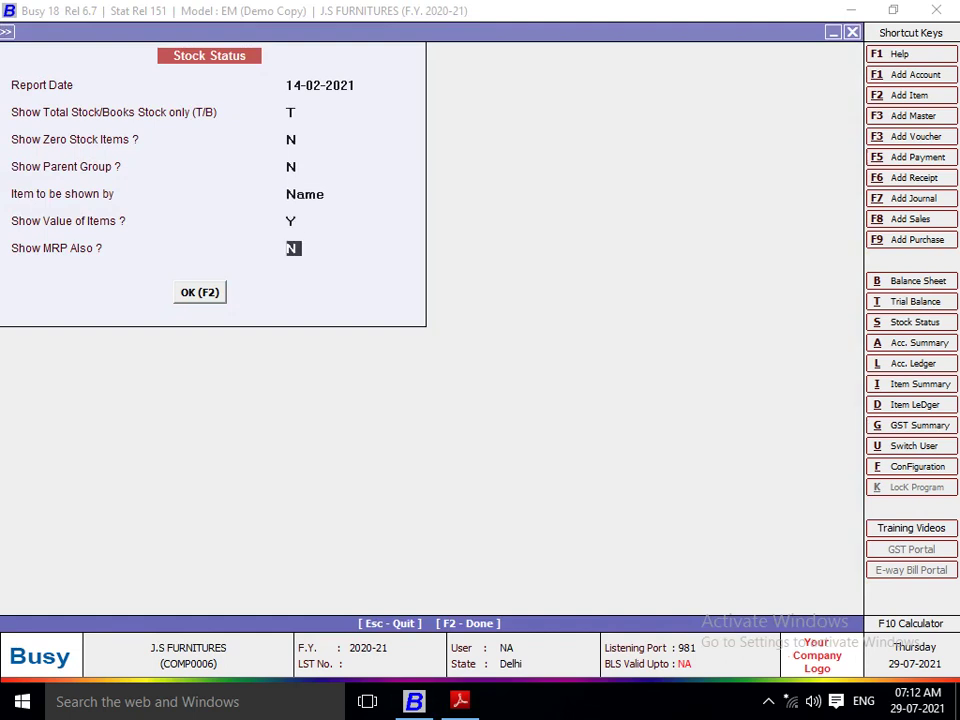
{"action": "key", "text": "Up"}
{"action": "key", "text": "Return"}
{"action": "key", "text": "Return"}
{"action": "key", "text": "Return"}
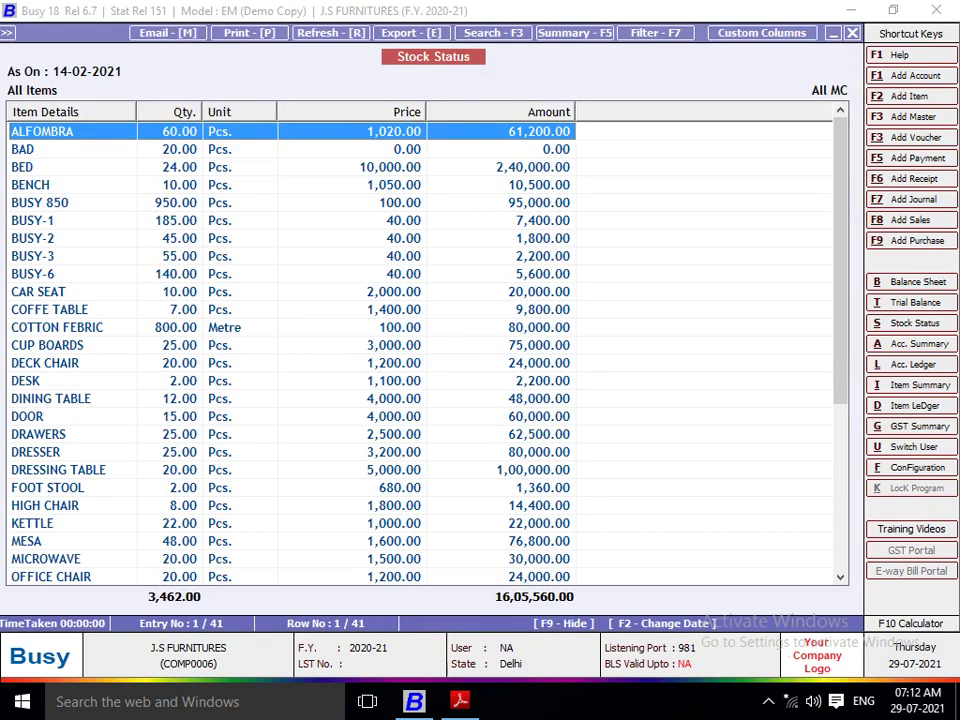
Look through the stock status list down to its last item and the total quantity and amount
{"action": "key", "text": "Down"}
{"action": "key", "text": "Down"}
{"action": "key", "text": "Down"}
{"action": "key", "text": "Down"}
{"action": "key", "text": "Down"}
{"action": "key", "text": "Down"}
{"action": "key", "text": "Down"}
{"action": "key", "text": "Down"}
{"action": "key", "text": "Down"}
{"action": "key", "text": "Down"}
{"action": "key", "text": "Down"}
{"action": "key", "text": "Down"}
{"action": "key", "text": "Down"}
{"action": "key", "text": "Down"}
{"action": "key", "text": "Down"}
{"action": "key", "text": "Down"}
{"action": "key", "text": "Down"}
{"action": "key", "text": "Down"}
{"action": "key", "text": "Down"}
{"action": "key", "text": "Down"}
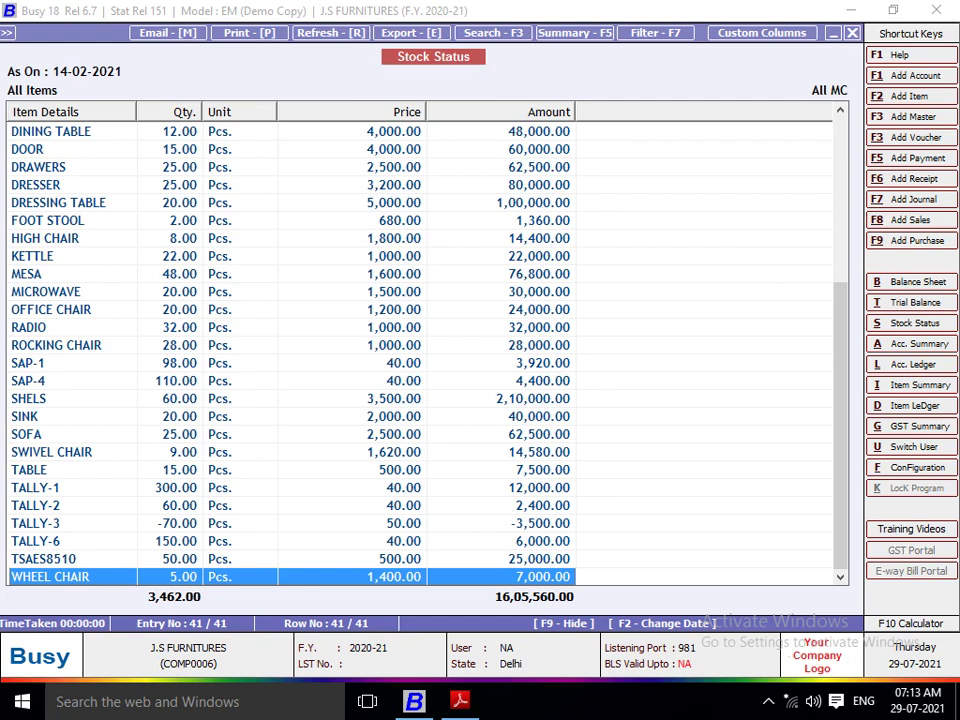
Begin exporting the stock status report and set its data format to Microsoft Excel
{"action": "left_click", "coordinate": [410, 32]}
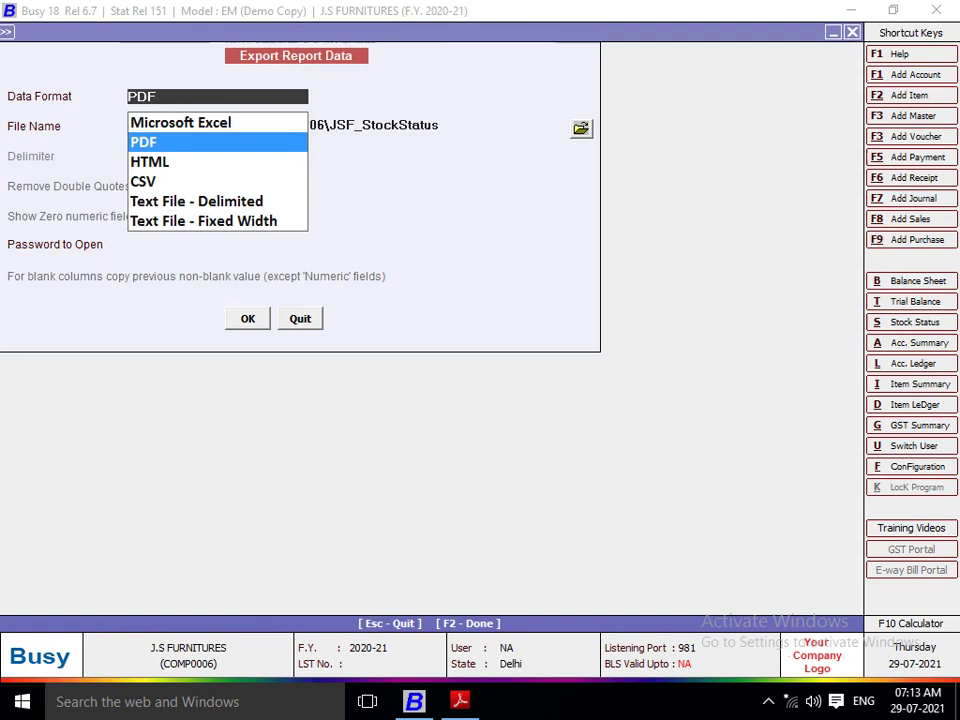
{"action": "key", "text": "Up"}
{"action": "key", "text": "Down"}
{"action": "key", "text": "Up"}
{"action": "key", "text": "Down"}
{"action": "key", "text": "Up"}
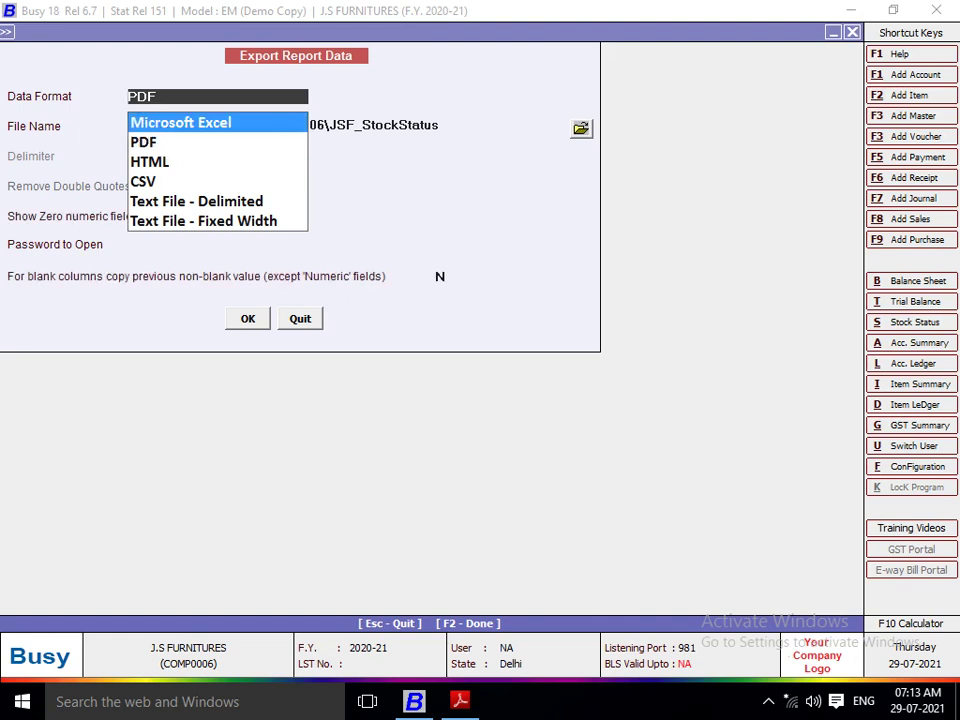
{"action": "key", "text": "Return"}
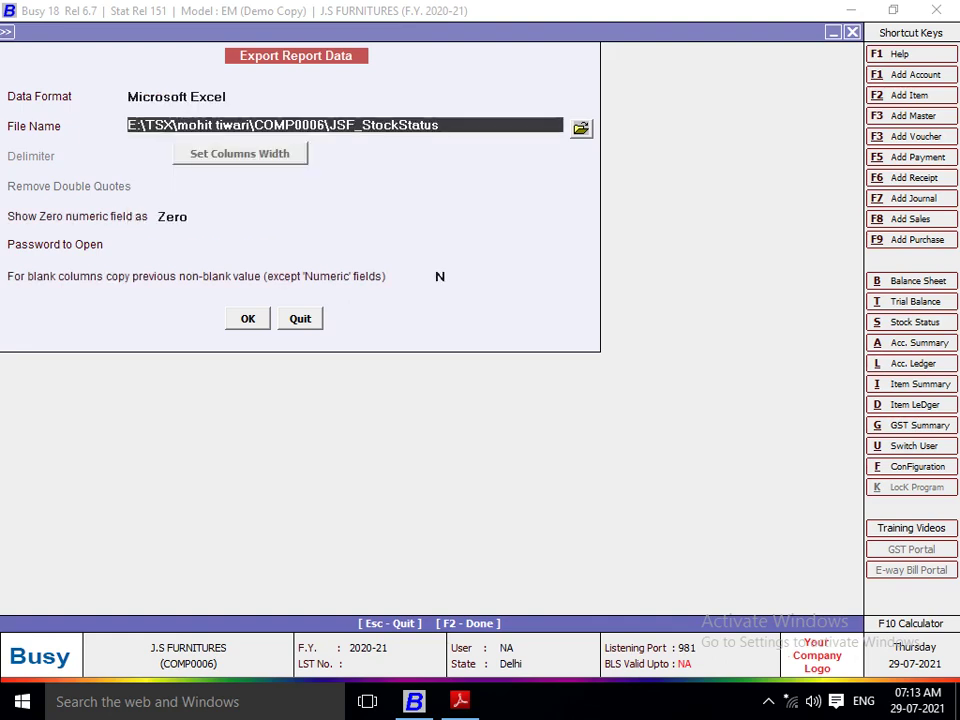
Set the export destination to the PROJECT 5 folder inside PROJECT QN ANSWER on drive E, keeping the file name JSF_StockStatus
{"action": "key", "text": "Return"}
{"action": "key", "text": "Return"}
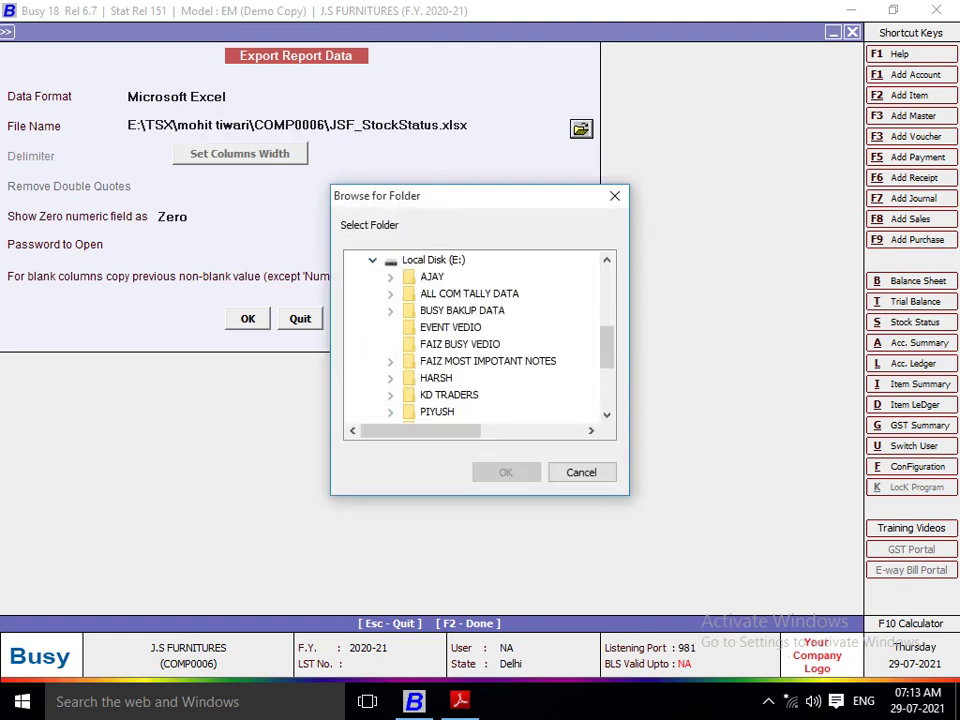
{"action": "left_click_drag", "start_coordinate": [607, 379], "coordinate": [607, 384]}
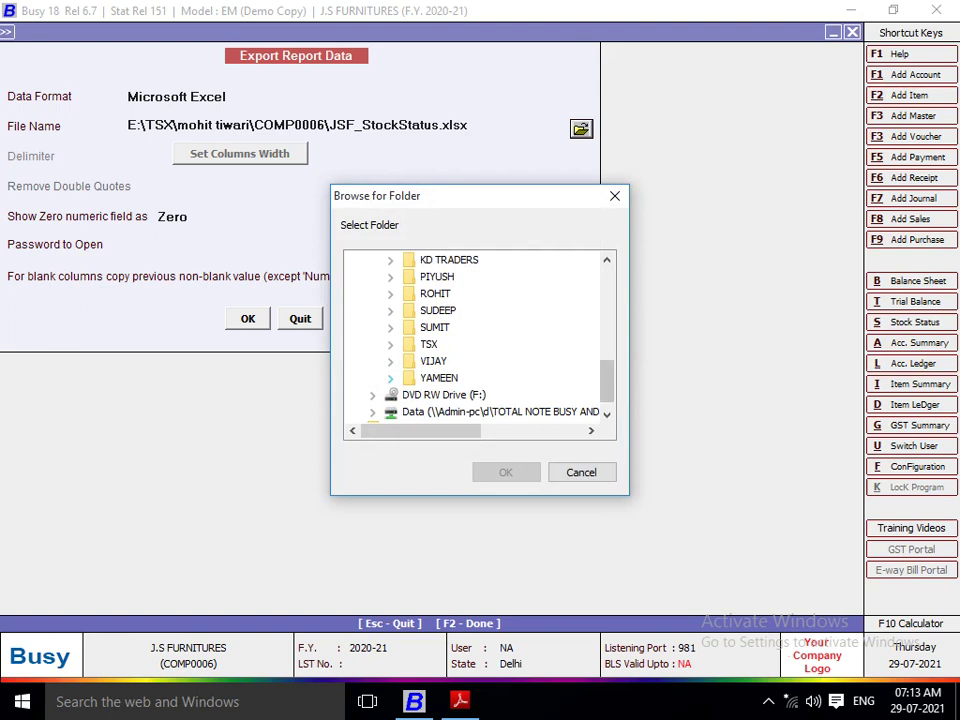
{"action": "left_click", "coordinate": [390, 378]}
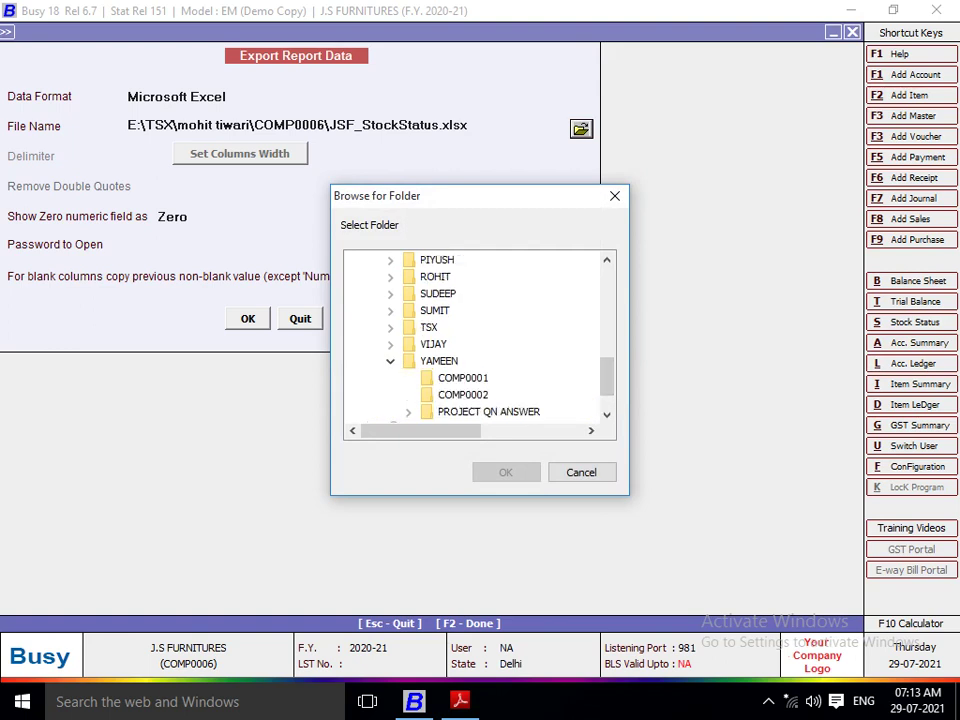
{"action": "scroll", "coordinate": [408, 361], "scroll_direction": "down", "scroll_amount": 1}
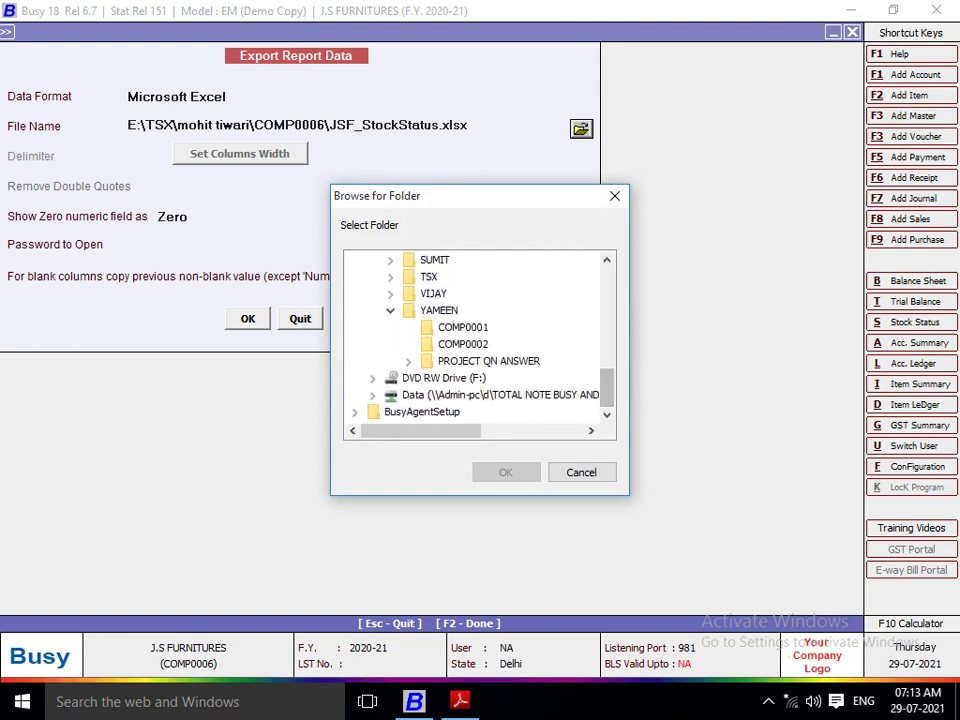
{"action": "left_click", "coordinate": [408, 361]}
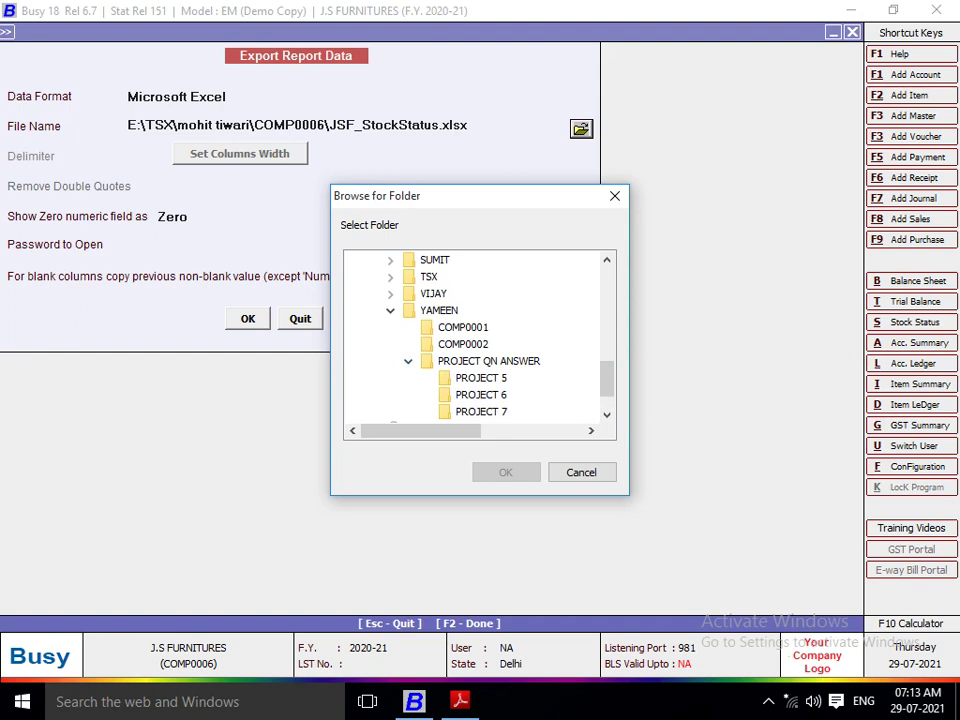
{"action": "left_click", "coordinate": [470, 361]}
{"action": "left_click_drag", "start_coordinate": [607, 379], "coordinate": [607, 391]}
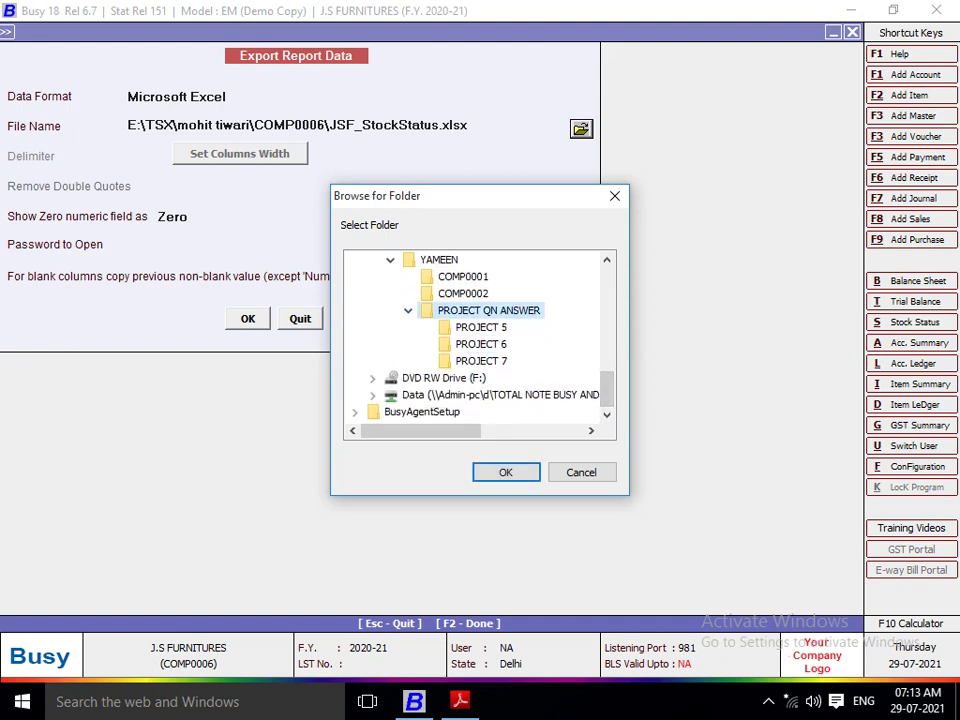
{"action": "left_click", "coordinate": [480, 328]}
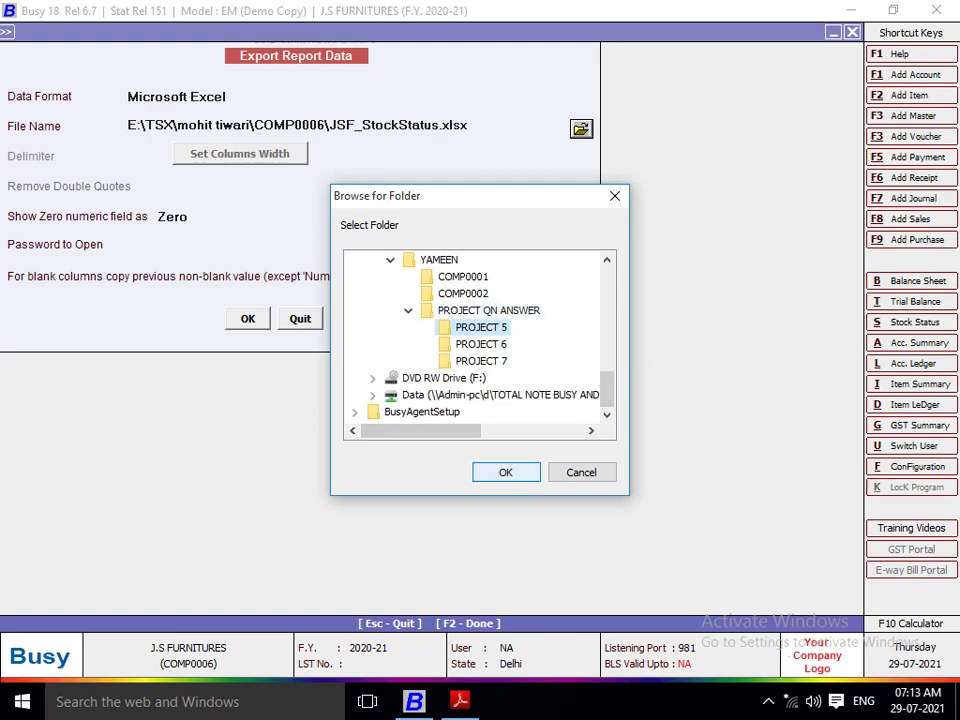
{"action": "key", "text": "Return"}
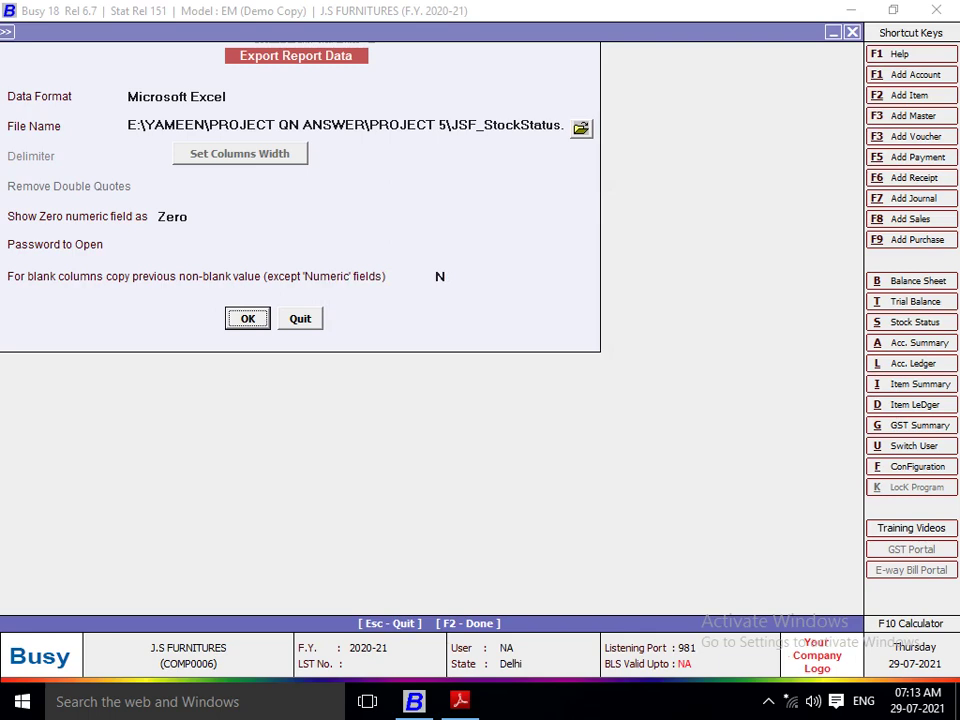
Run the stock status export, open the resulting workbook in Excel and narrow its Item Details column
{"action": "key", "text": "Return"}
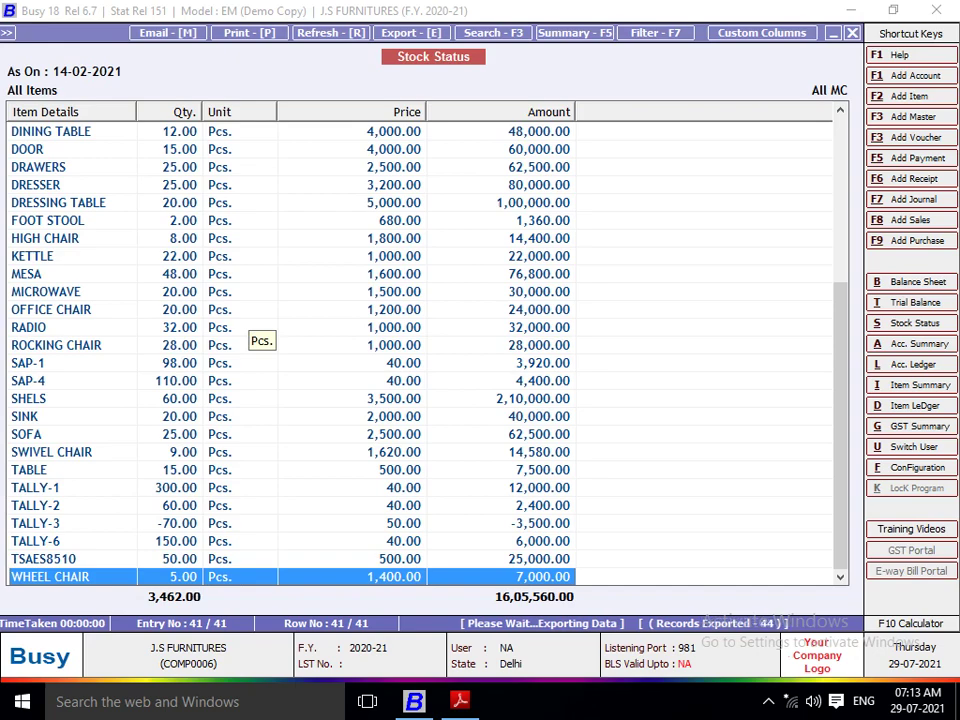
{"action": "key", "text": "Return"}
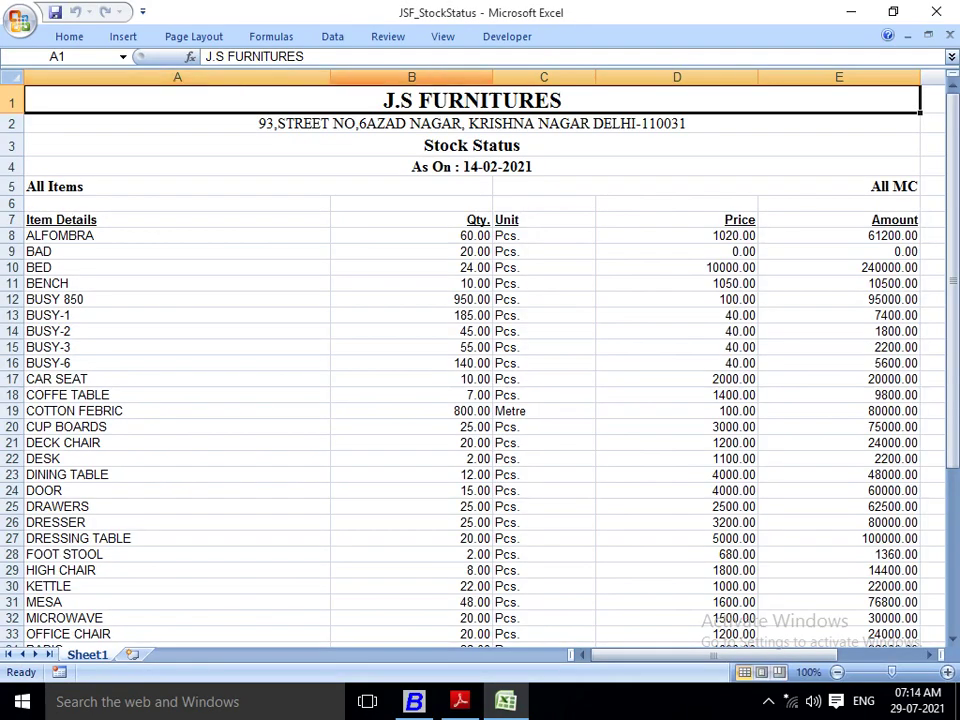
{"action": "left_click_drag", "start_coordinate": [330, 77], "coordinate": [162, 77]}
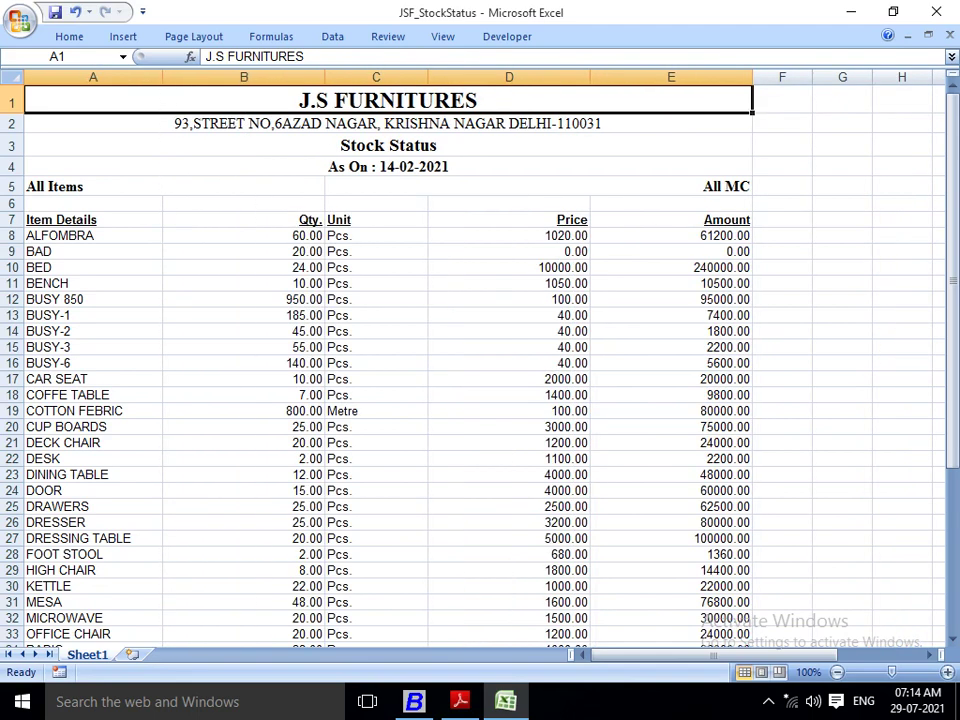
Look through the exported stock status sheet down to its Totals row and close the workbook without saving changes
{"action": "left_click", "coordinate": [376, 77]}
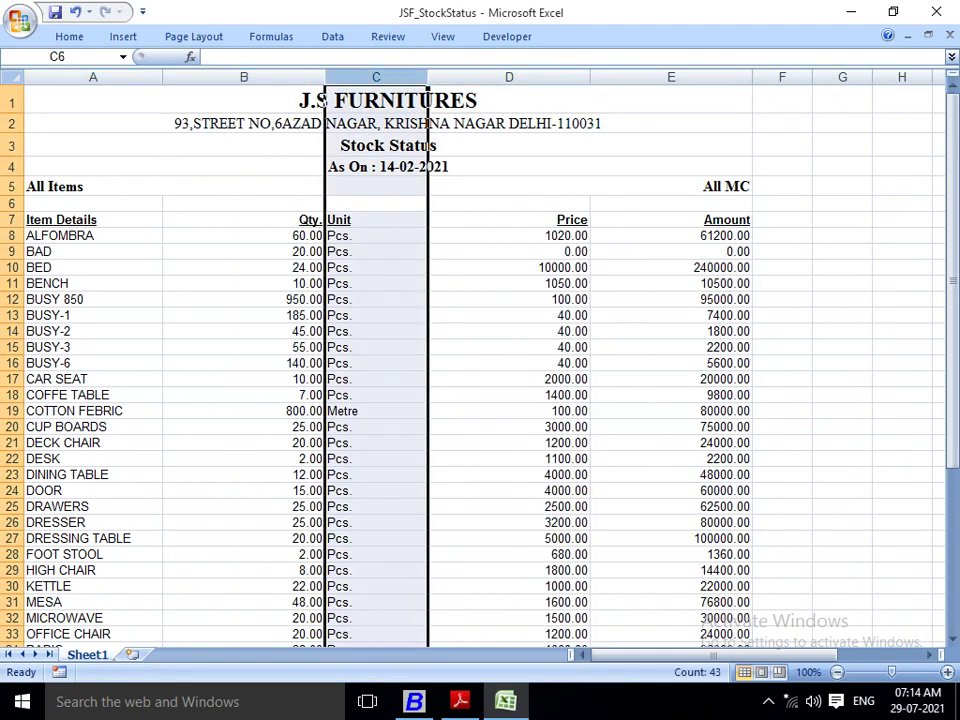
{"action": "left_click", "coordinate": [244, 236]}
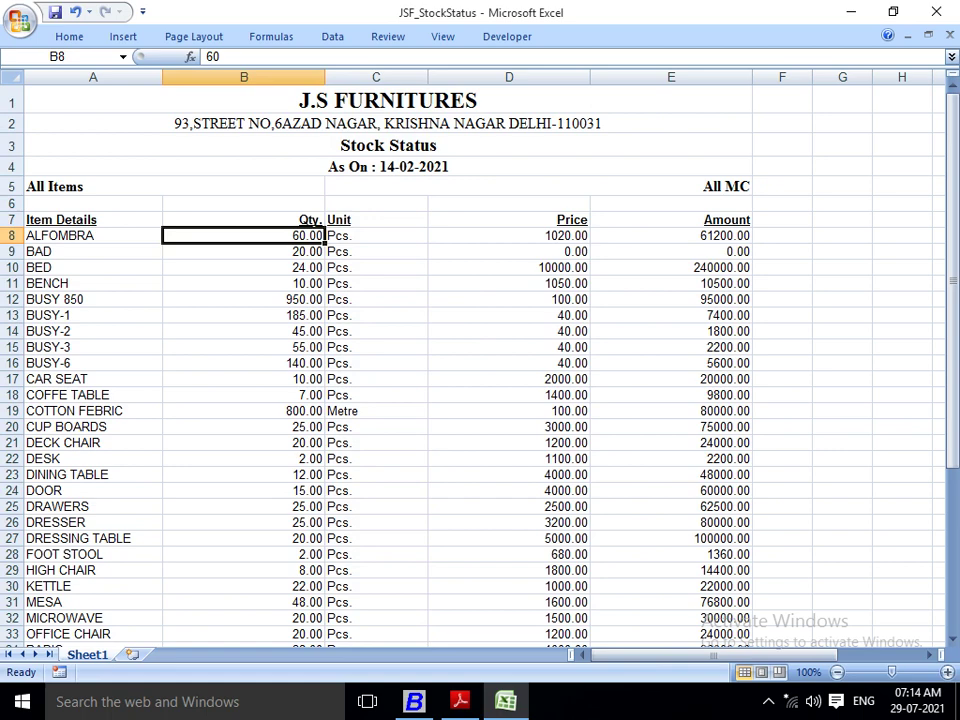
{"action": "left_click_drag", "start_coordinate": [952, 248], "coordinate": [952, 410]}
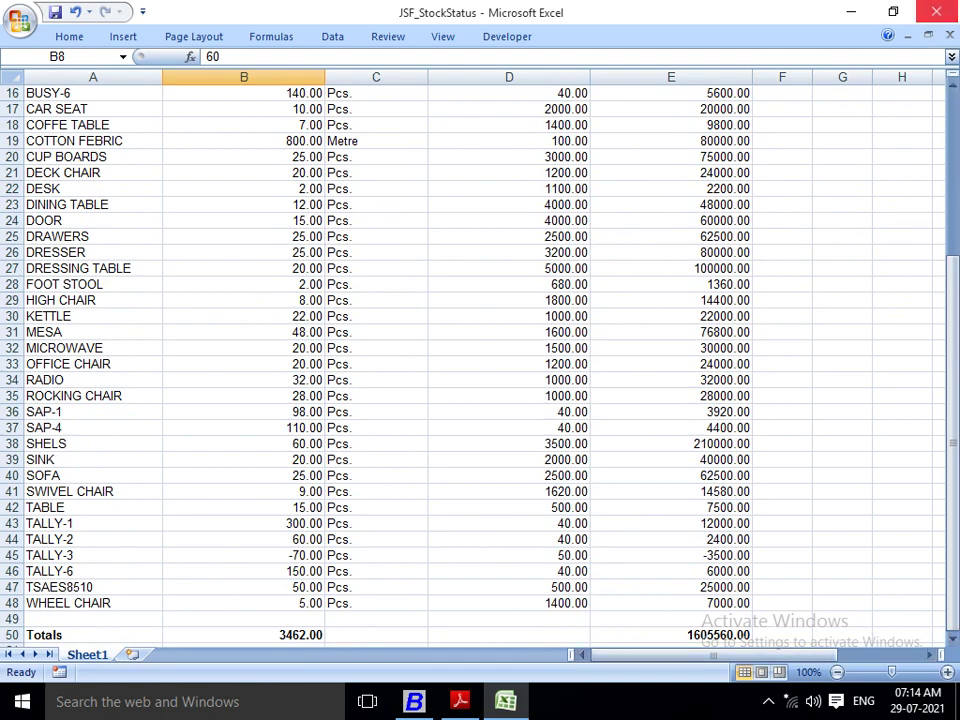
{"action": "left_click", "coordinate": [936, 12]}
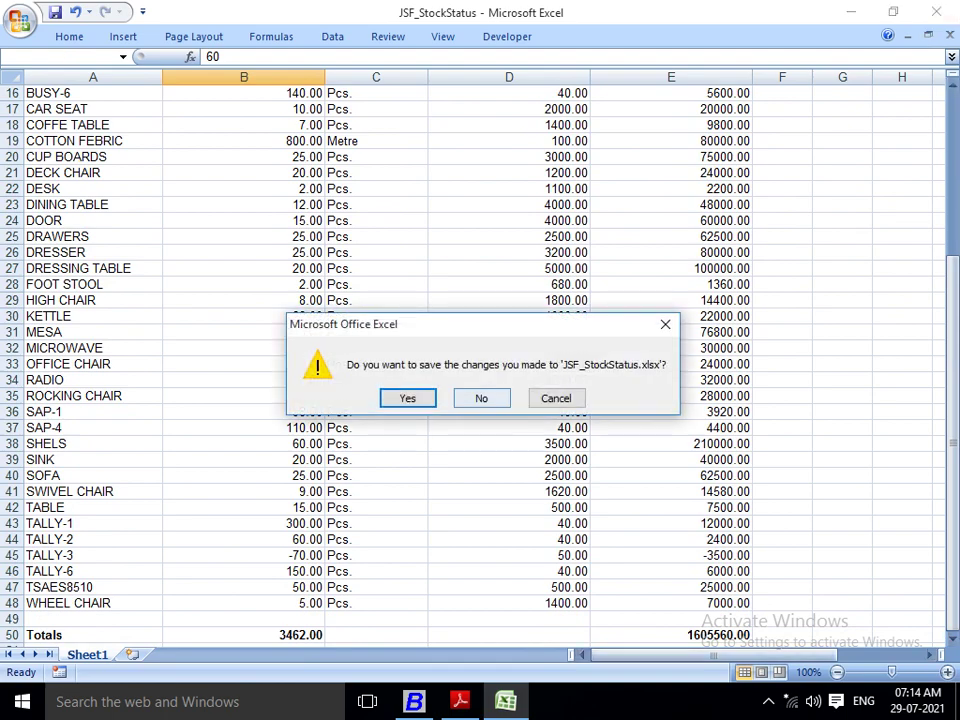
{"action": "key", "text": "n"}
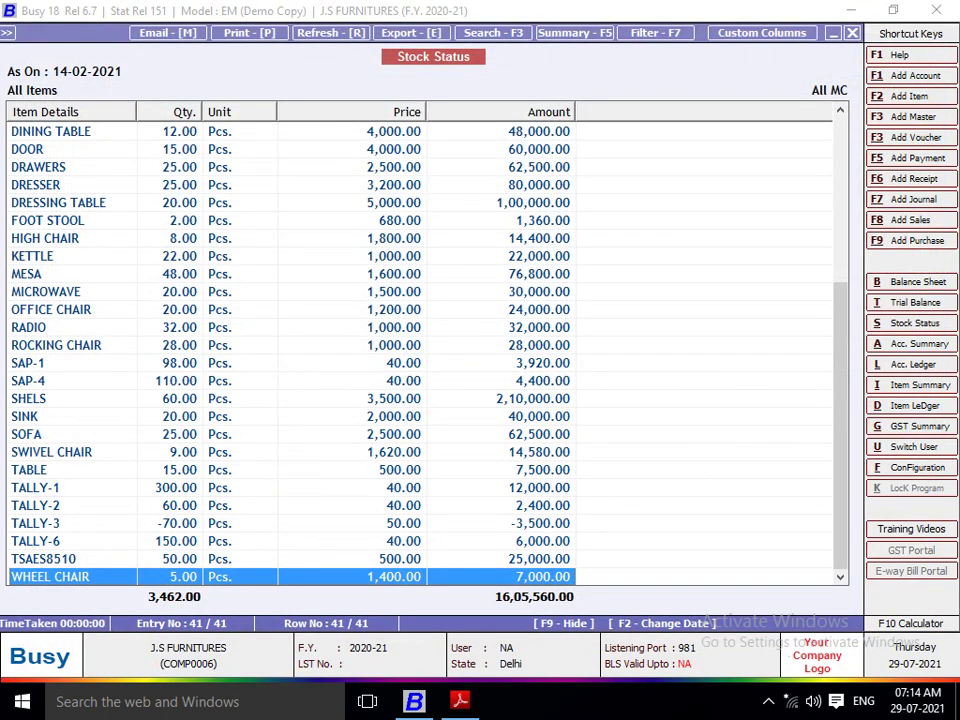
Check the next exercise question in the PDF, display the SHEEN INTERNATIONAL account ledger from 01-04-2020 to 14-02-2021 and go through its entries
{"action": "key", "text": "alt+Tab"}
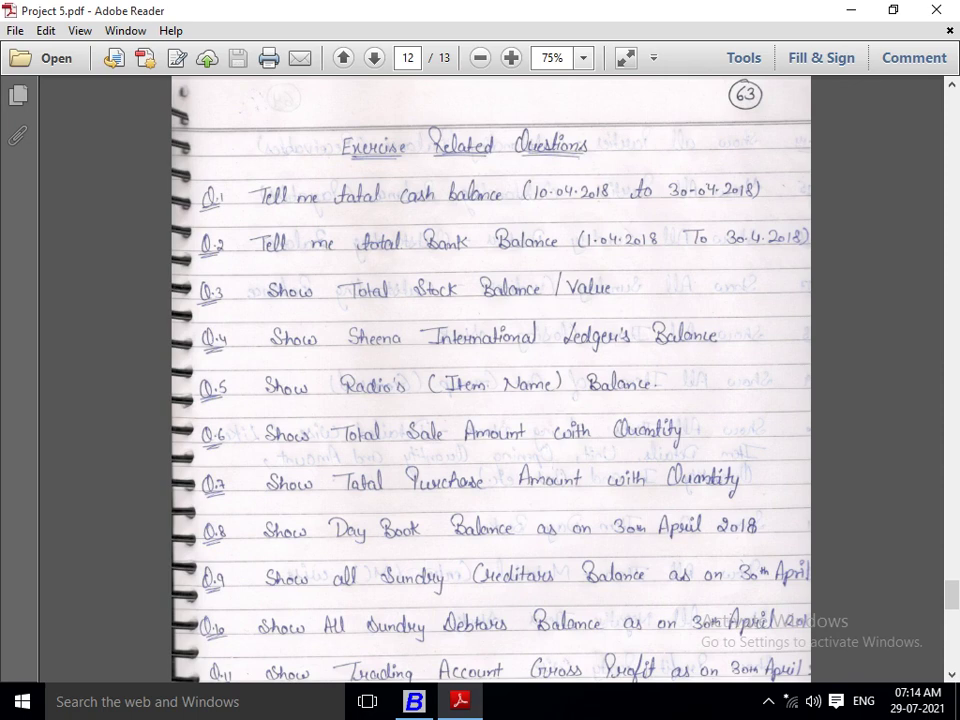
{"action": "key", "text": "alt+Tab"}
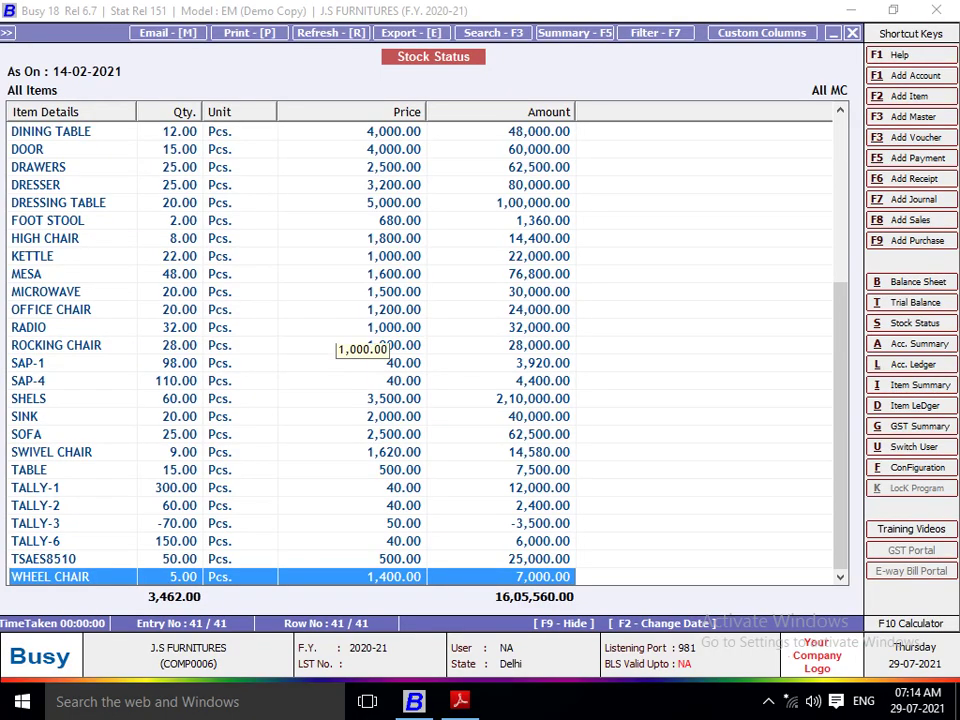
{"action": "key", "text": "alt+l"}
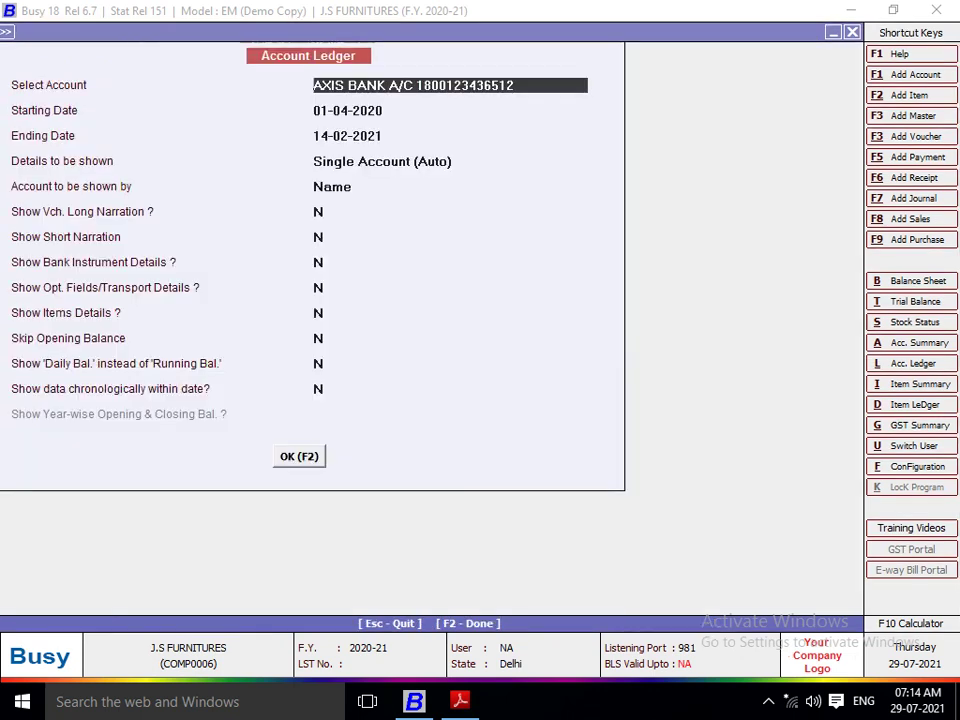
{"action": "type", "text": "SHEE"}
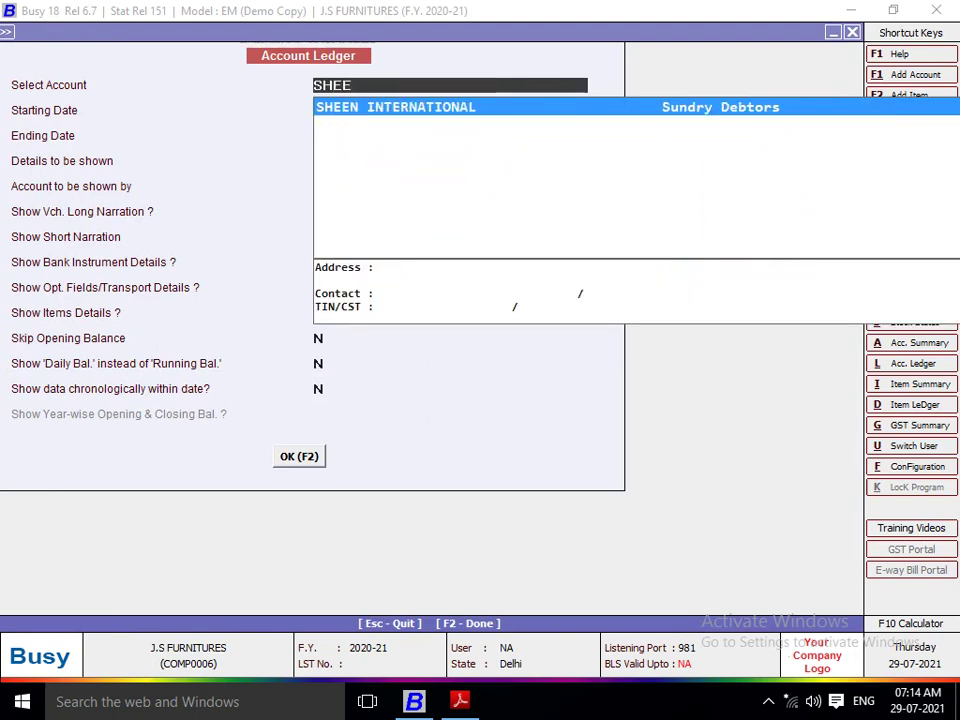
{"action": "key", "text": "Return"}
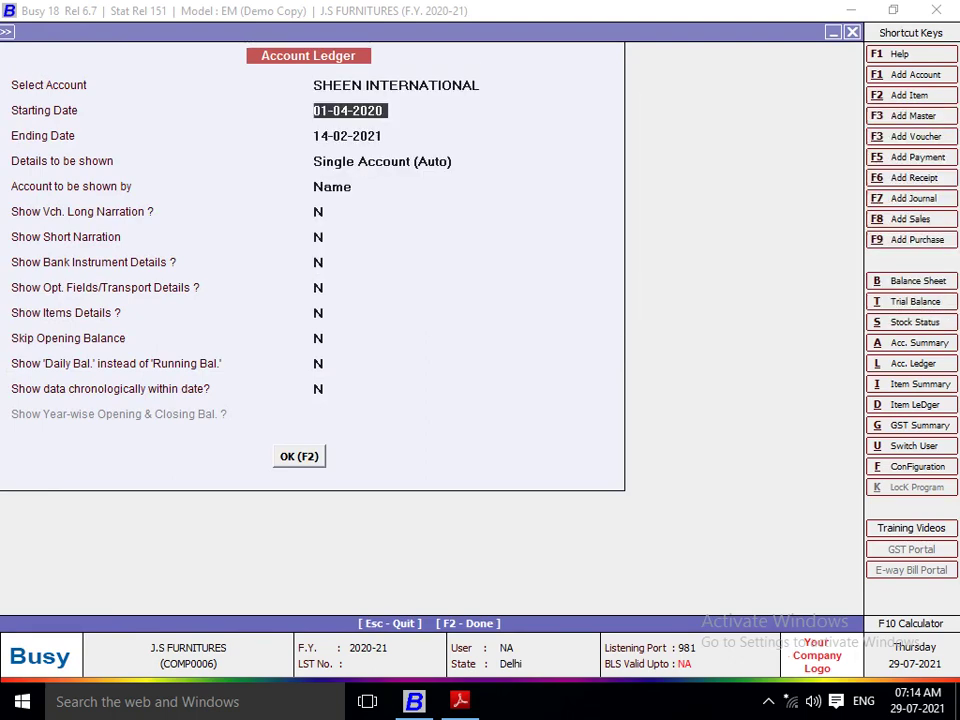
{"action": "key", "text": "F2"}
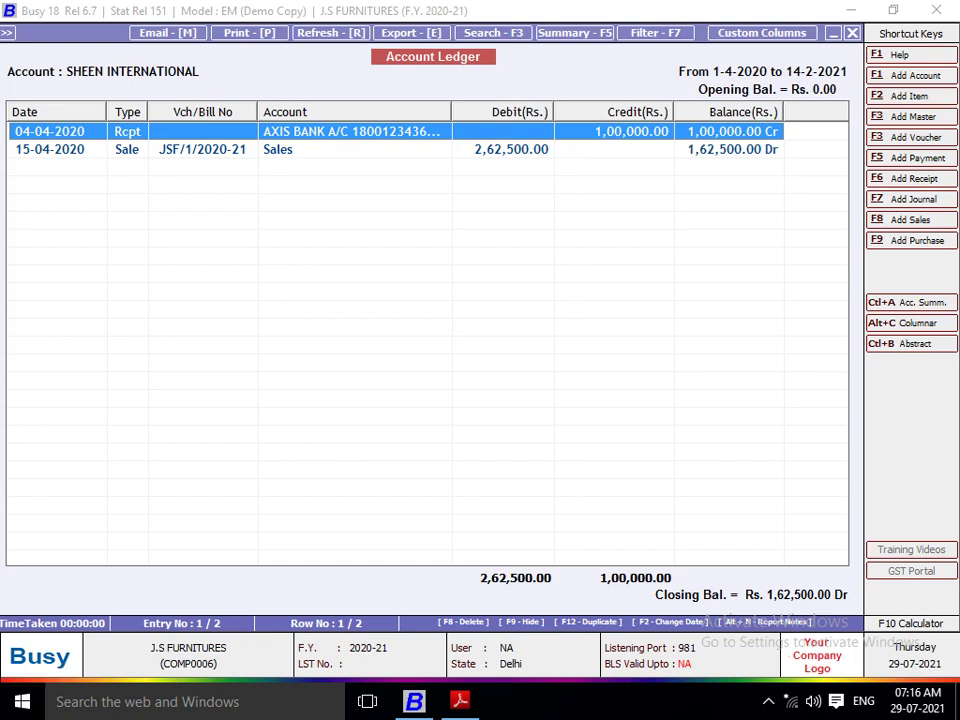
{"action": "key", "text": "Down"}
{"action": "key", "text": "Up"}
{"action": "key", "text": "Down"}
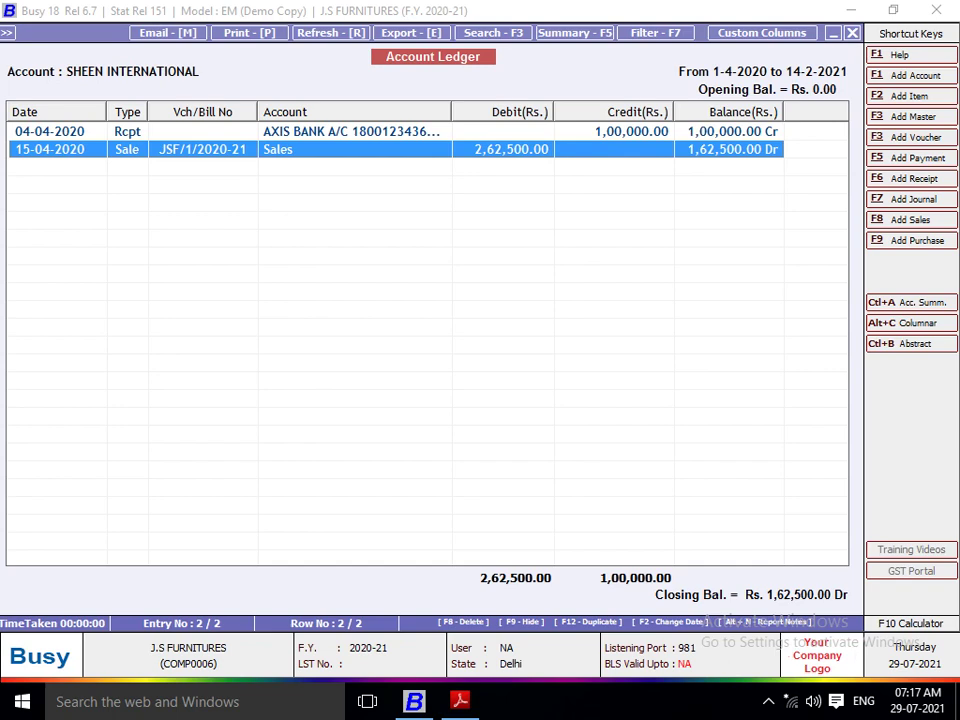
{"action": "key", "text": "Up"}
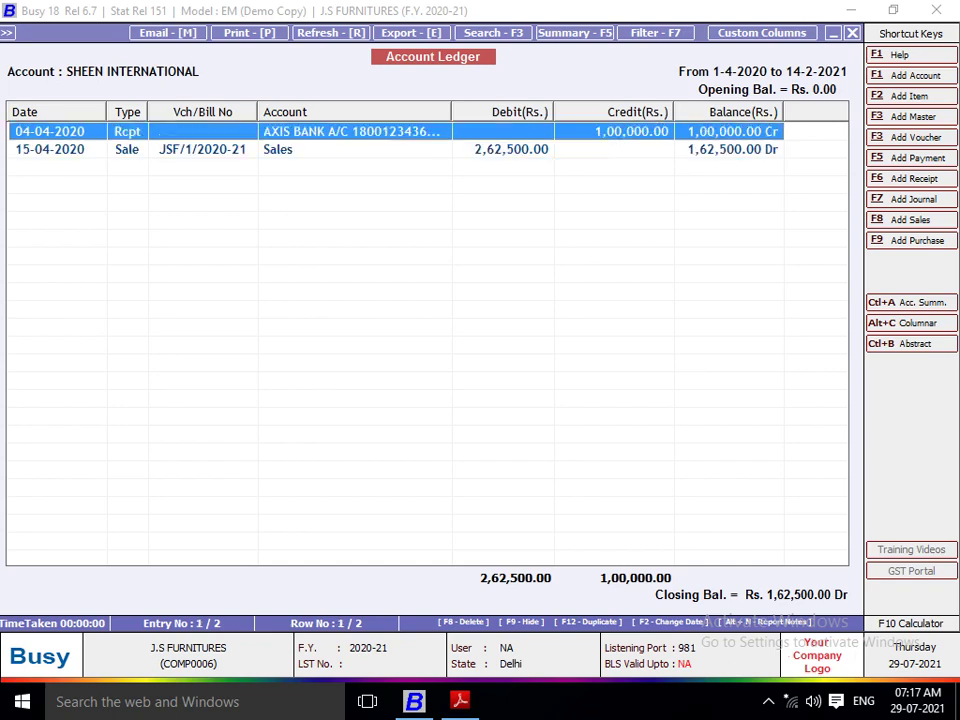
Change the amount of the Axis Bank receipt dated 04-04-2020 to 3,00,000.00, save the voucher and review the ledger's running balances
{"action": "key", "text": "Return"}
{"action": "key", "text": "Return"}
{"action": "key", "text": "Return"}
{"action": "key", "text": "Return"}
{"action": "key", "text": "Return"}
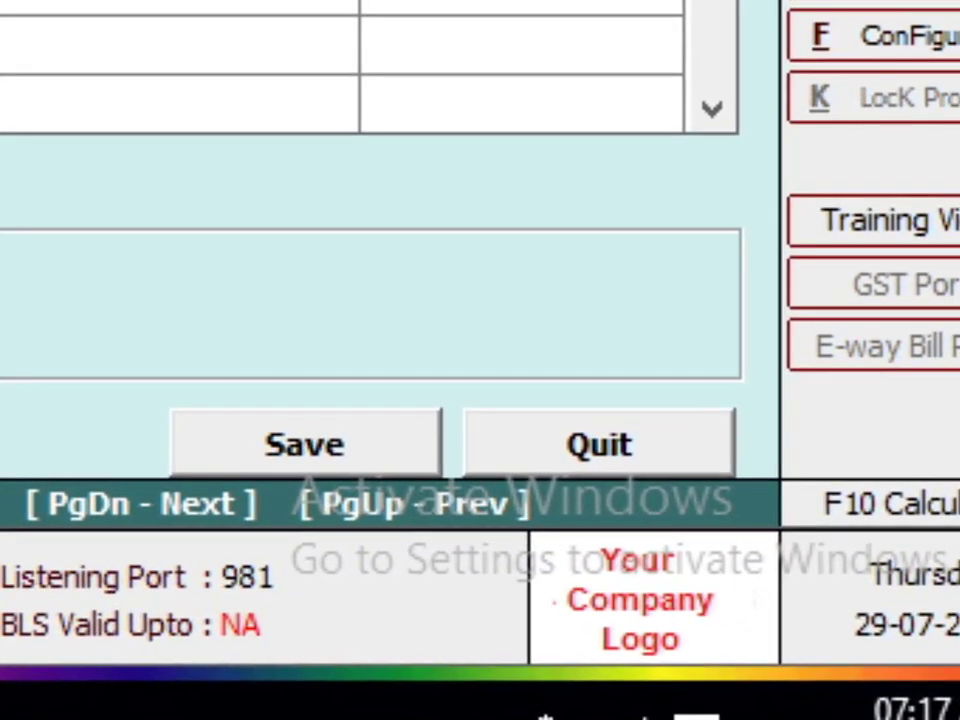
{"action": "key", "text": "Return"}
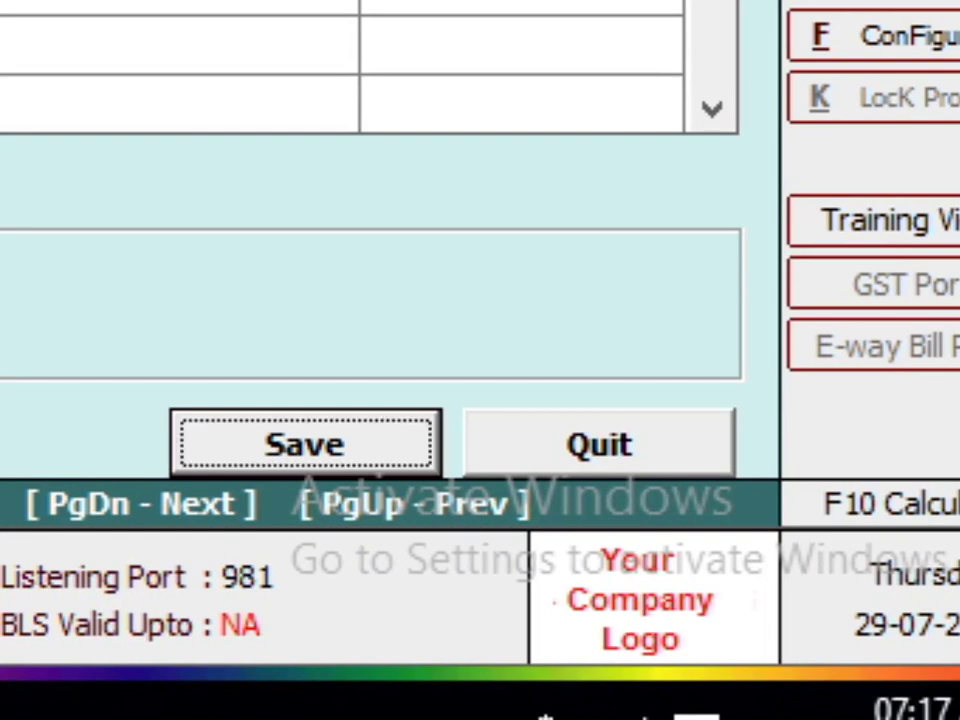
{"action": "key", "text": "Return"}
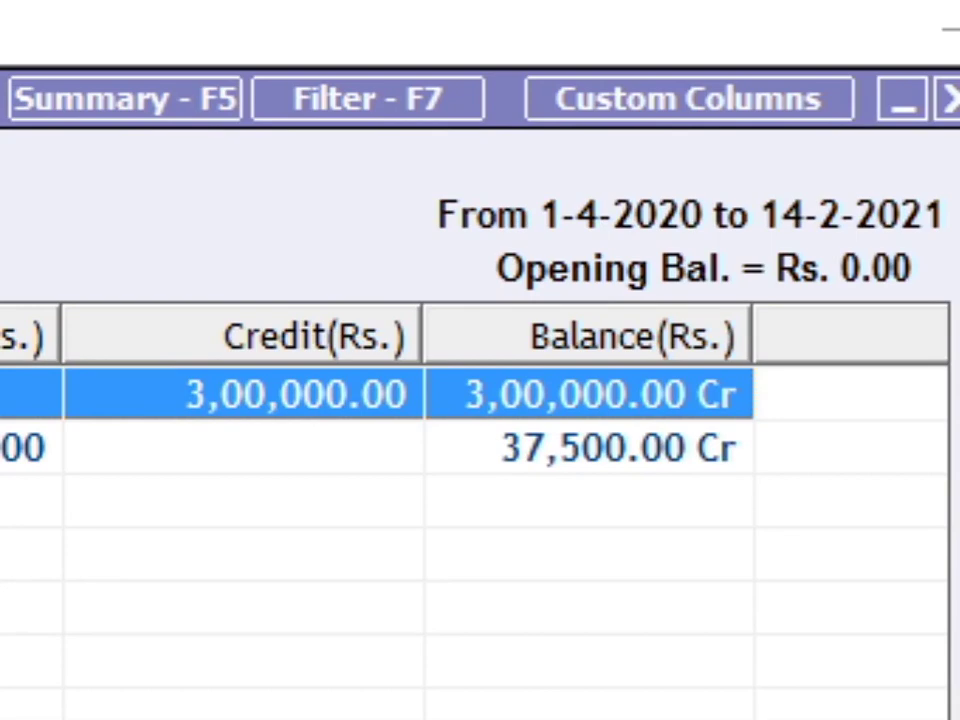
{"action": "key", "text": "Down"}
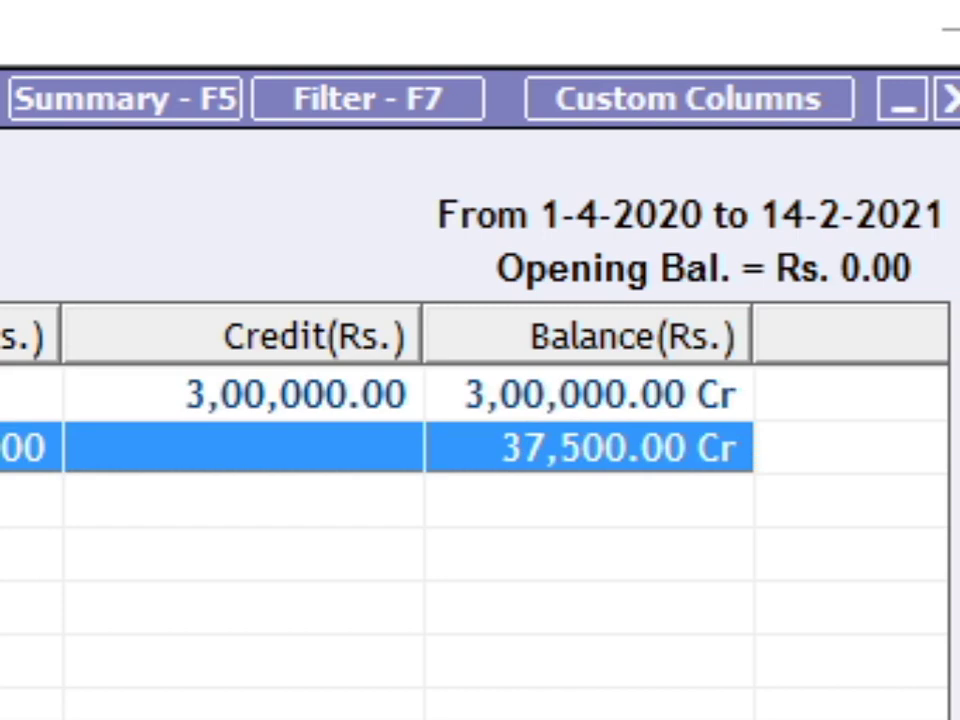
{"action": "key", "text": "Up"}
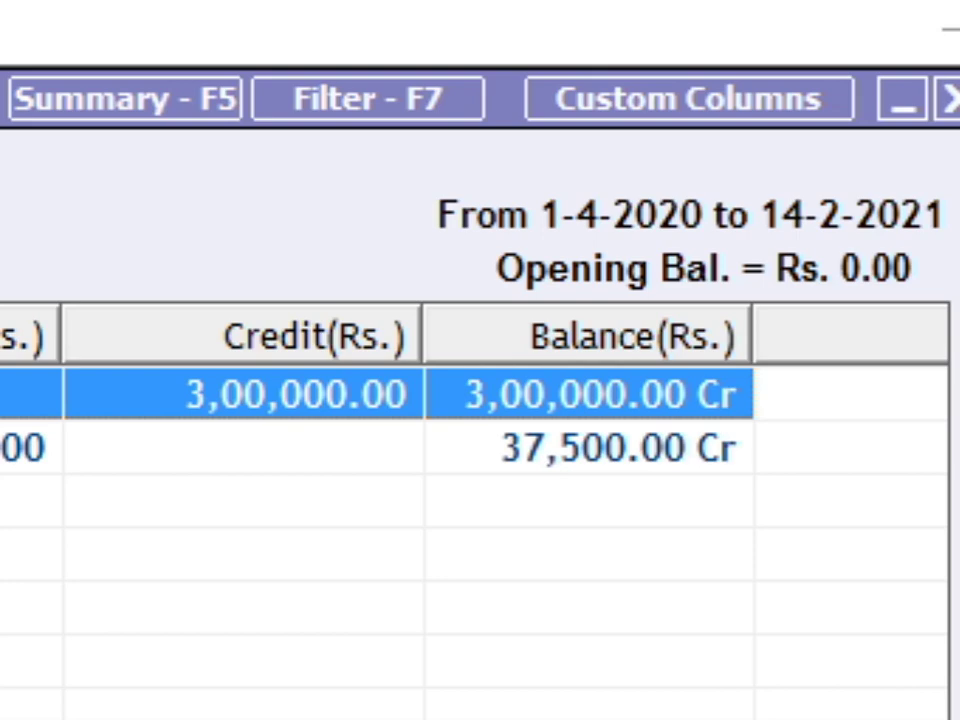
{"action": "key", "text": "Down"}
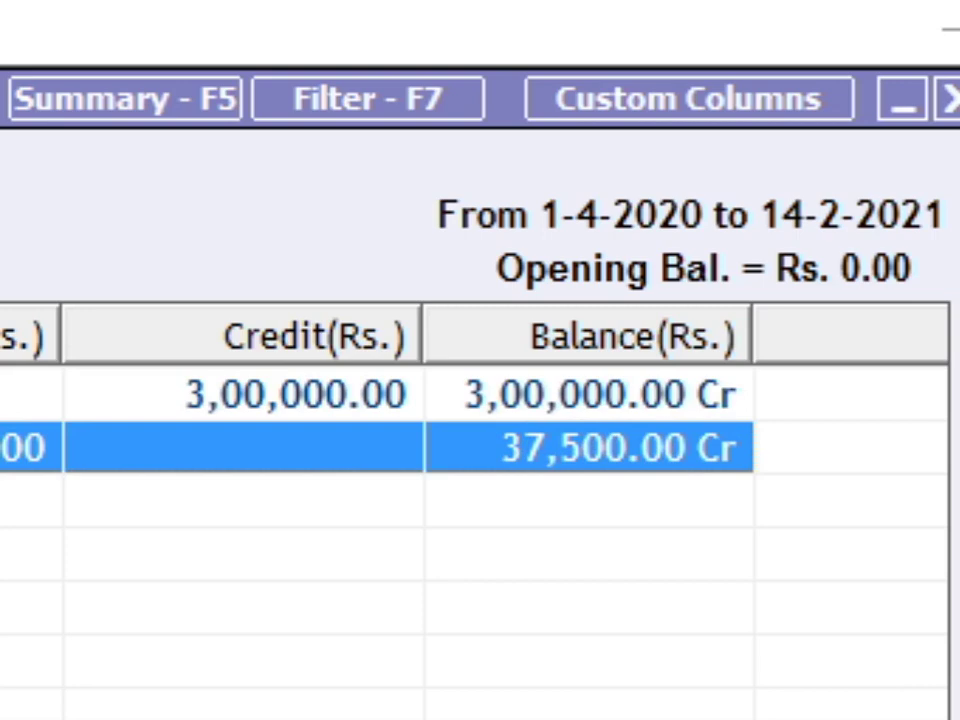
{"action": "key", "text": "Up"}
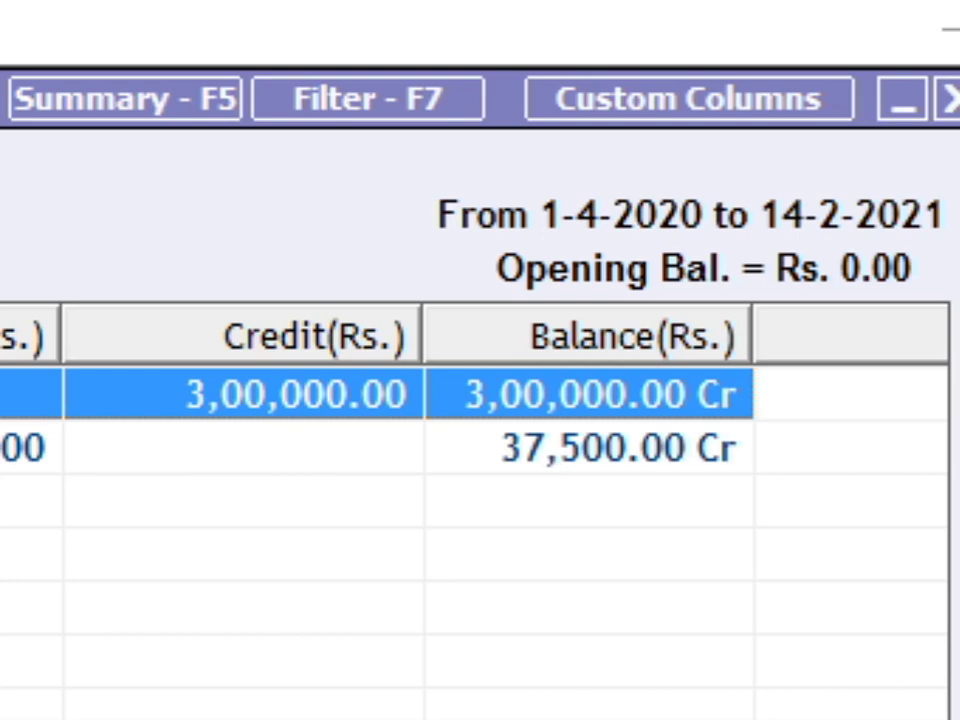
Add a payment voucher debiting SHEEN INTERNATIONAL for its outstanding credit balance and save it
{"action": "key", "text": "Return"}
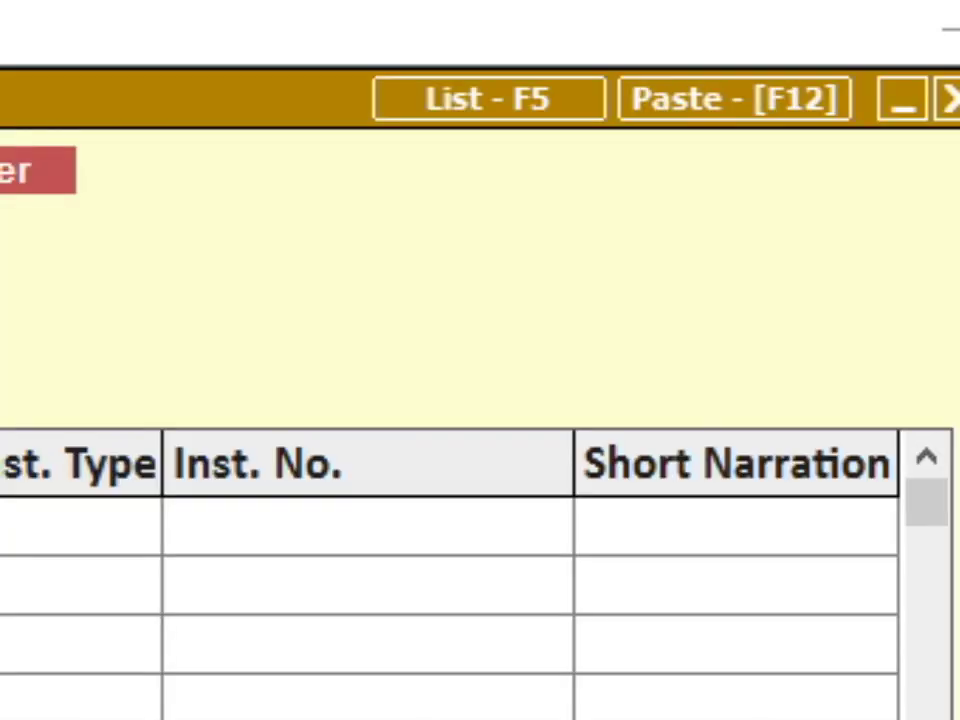
{"action": "key", "text": "Return"}
{"action": "type", "text": "s"}
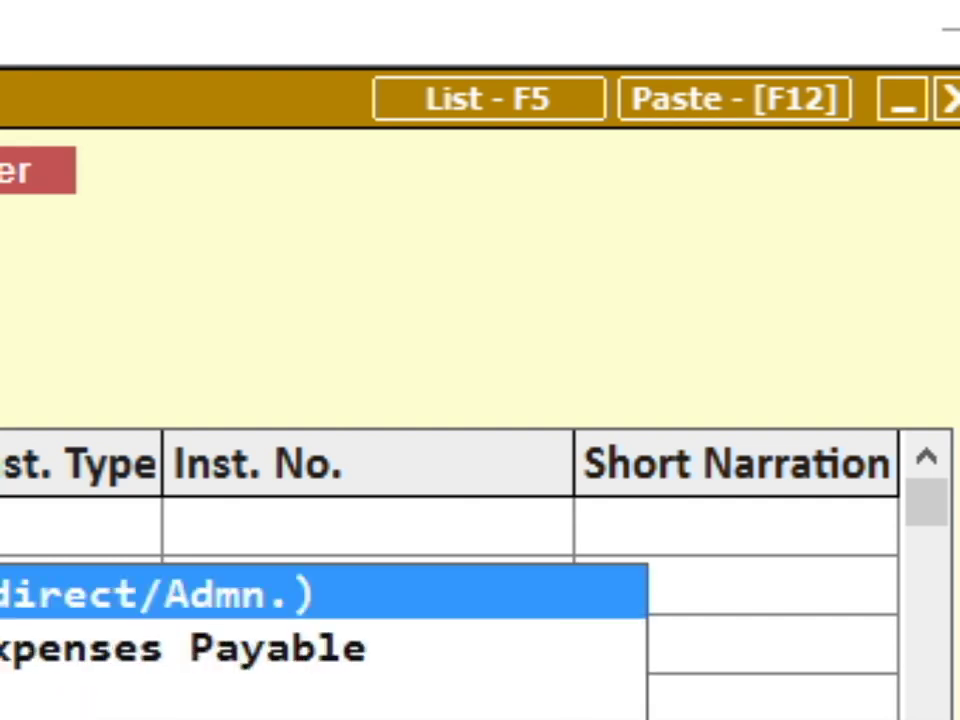
{"action": "type", "text": "h"}
{"action": "key", "text": "Down"}
{"action": "key", "text": "Return"}
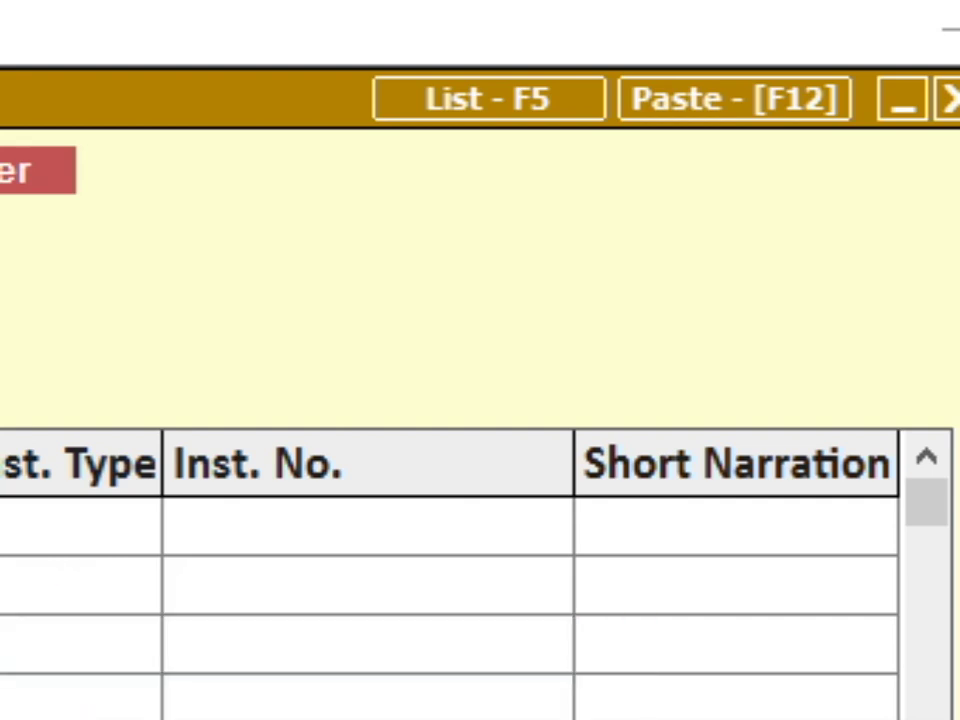
{"action": "key", "text": "Return"}
{"action": "key", "text": "Return"}
{"action": "key", "text": "Return"}
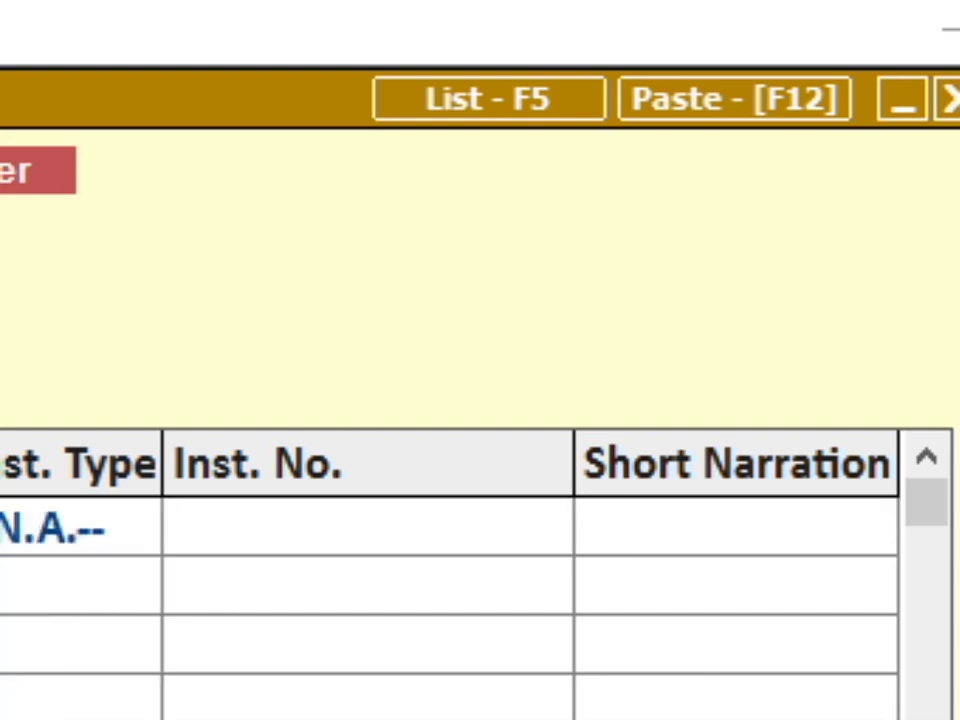
{"action": "key", "text": "Return"}
{"action": "key", "text": "Return"}
{"action": "key", "text": "Return"}
{"action": "key", "text": "F2"}
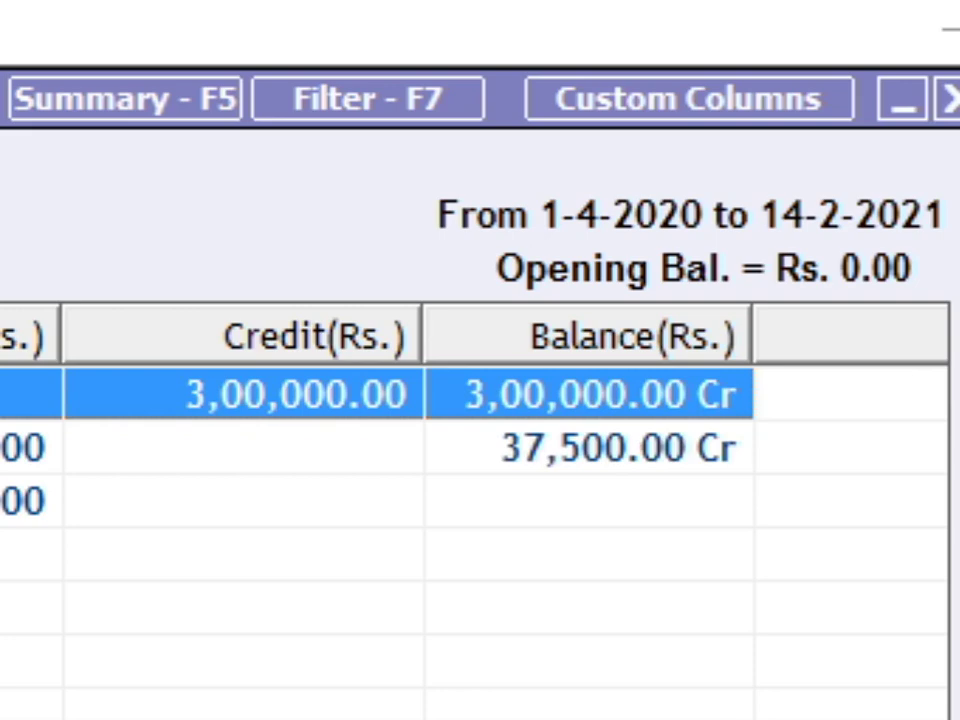
Review the SHEEN INTERNATIONAL ledger down to the added payment entry and close the ledger
{"action": "key", "text": "Down"}
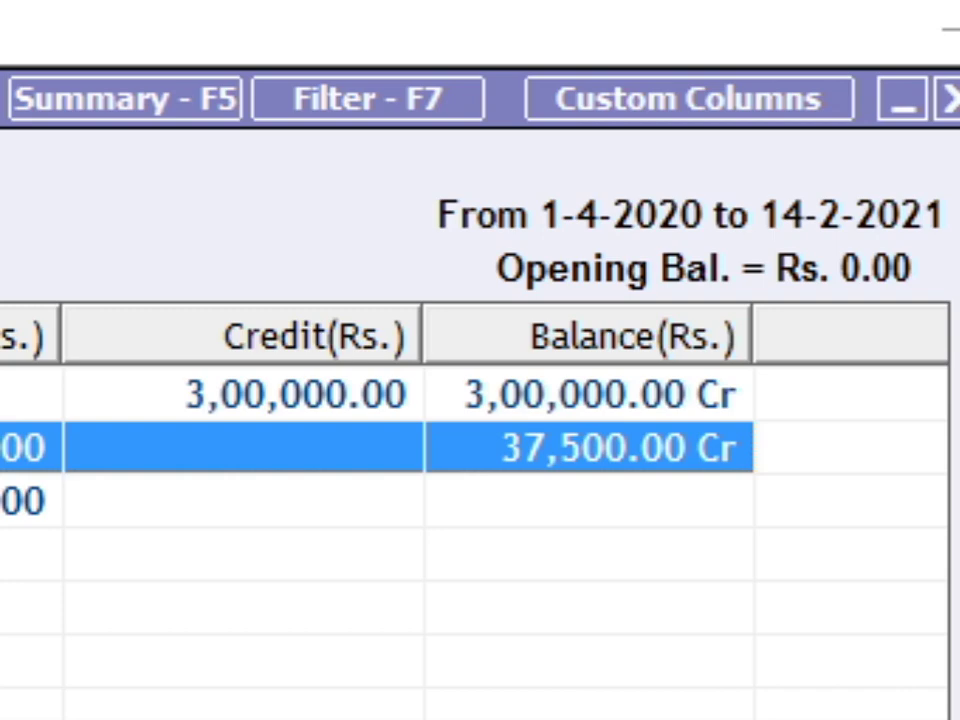
{"action": "key", "text": "Down"}
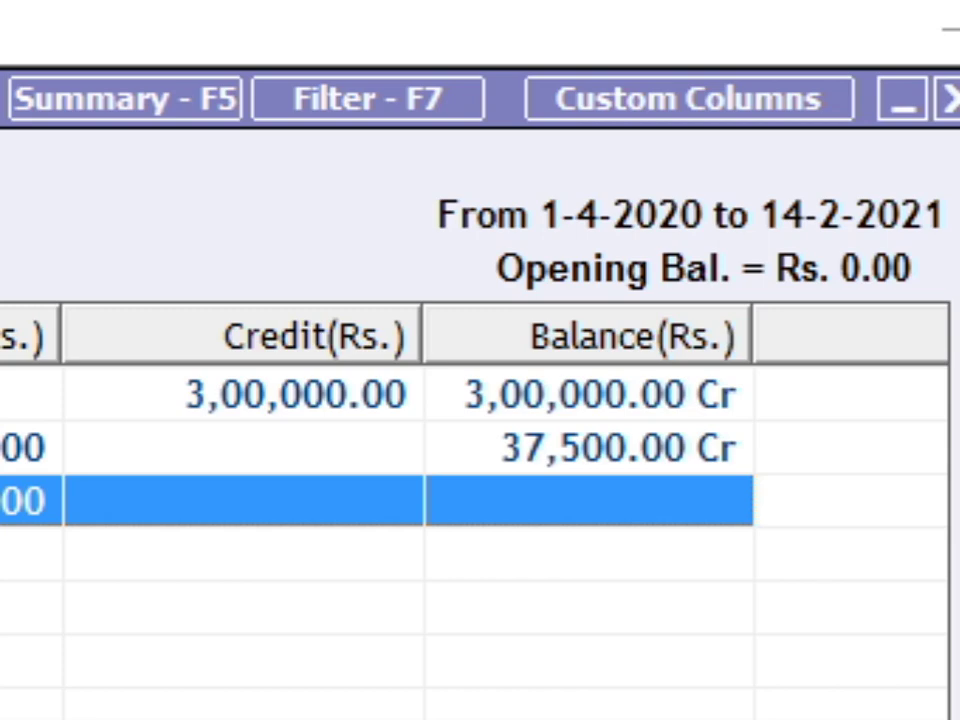
{"action": "key", "text": "Escape"}
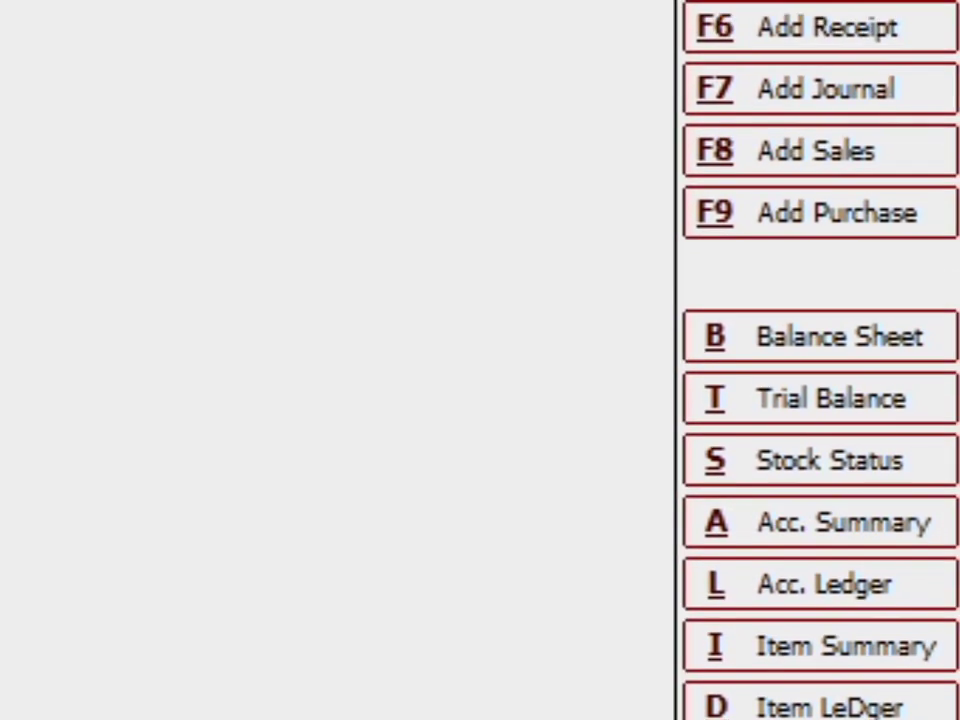
Display the RADIO item's stock ledger from 1-4-2020 to 14-2-2021, check its last daily balance and return to the main screen
{"action": "key", "text": "b"}
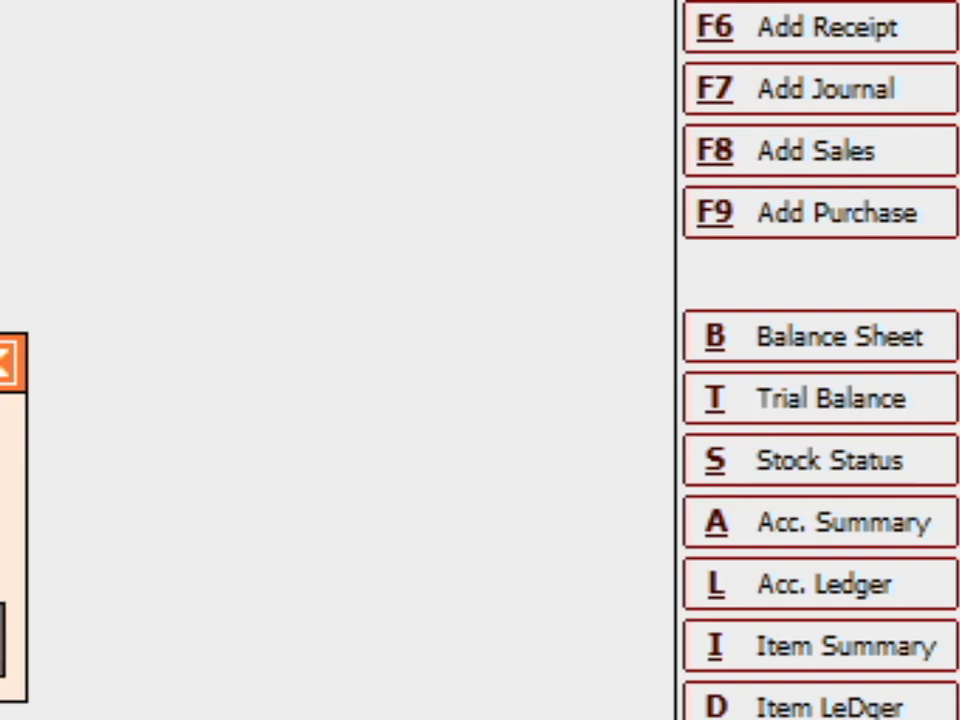
{"action": "key", "text": "Escape"}
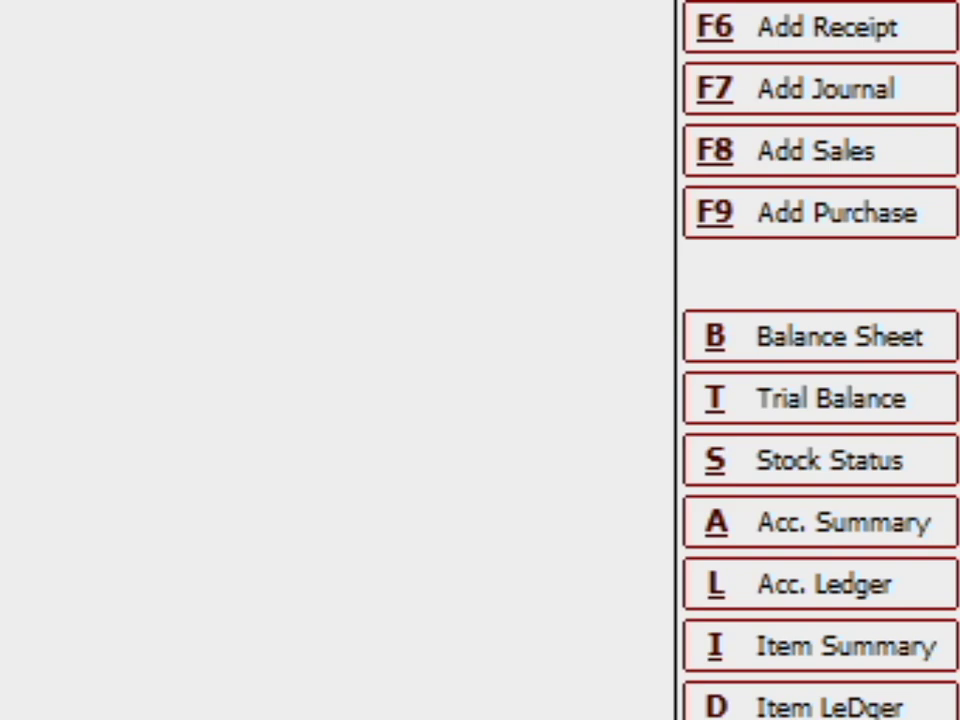
{"action": "key", "text": "Return"}
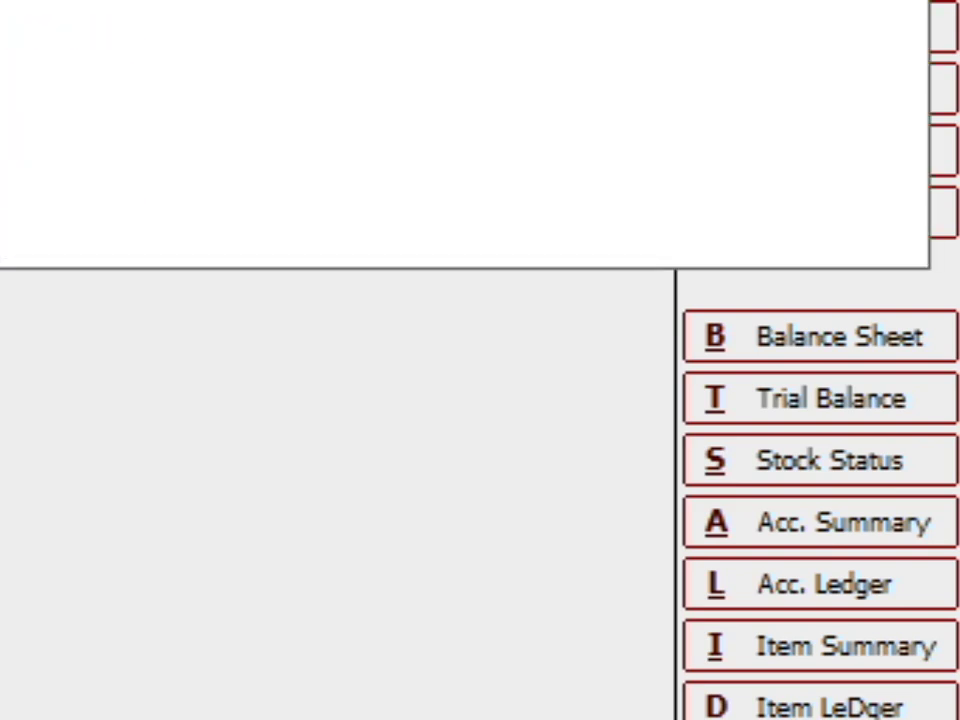
{"action": "key", "text": "Escape"}
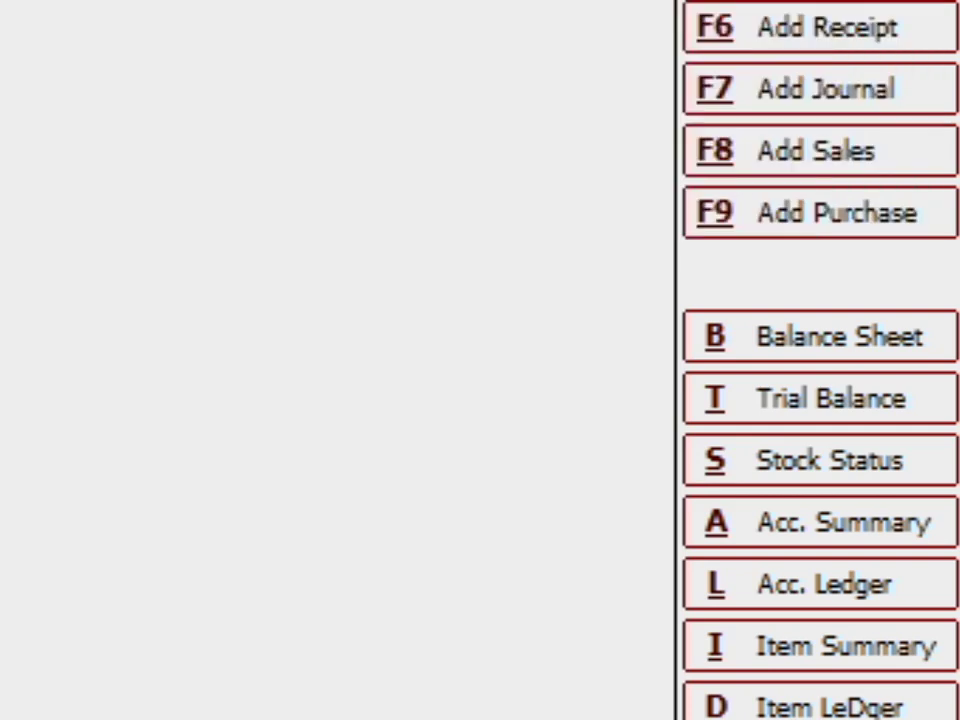
{"action": "key", "text": "Return"}
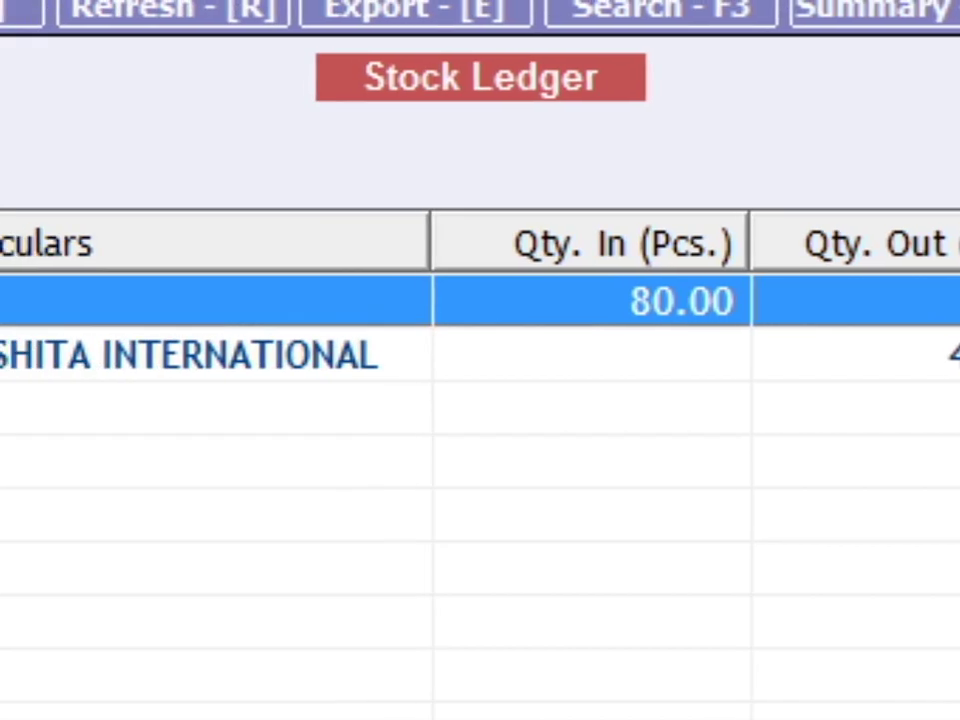
{"action": "left_click", "coordinate": [167, 411]}
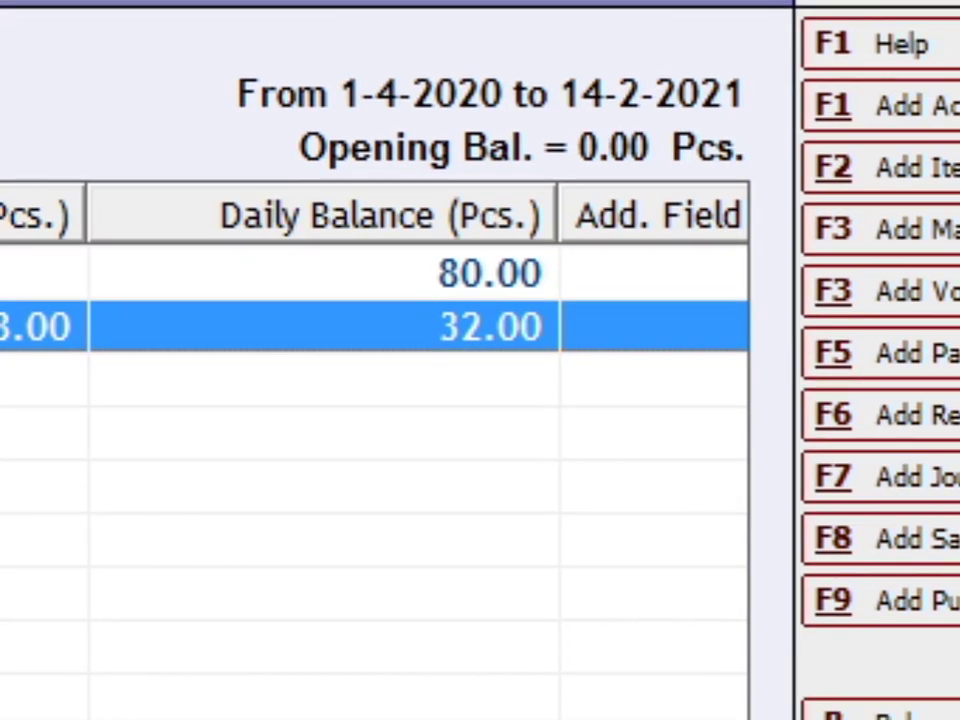
{"action": "key", "text": "Escape"}
{"action": "key", "text": "Escape"}
{"action": "key", "text": "Escape"}
{"action": "key", "text": "Escape"}
{"action": "key", "text": "Escape"}
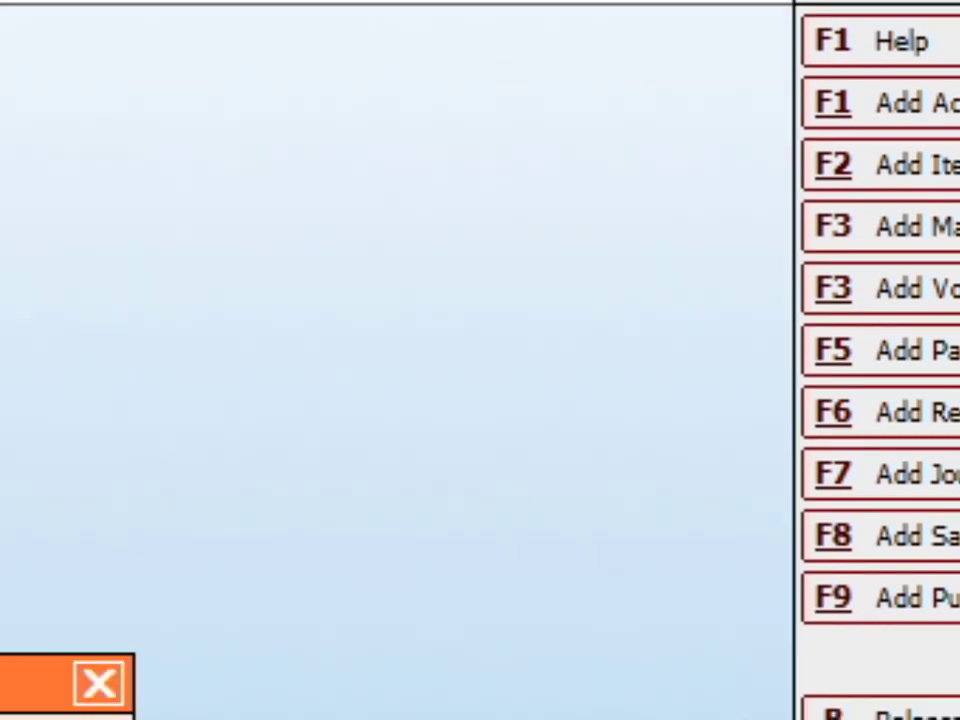
Dismiss the exit prompt and display another item's stock ledger for the period 1-4-2020 to 14-2-2021
{"action": "key", "text": "Escape"}
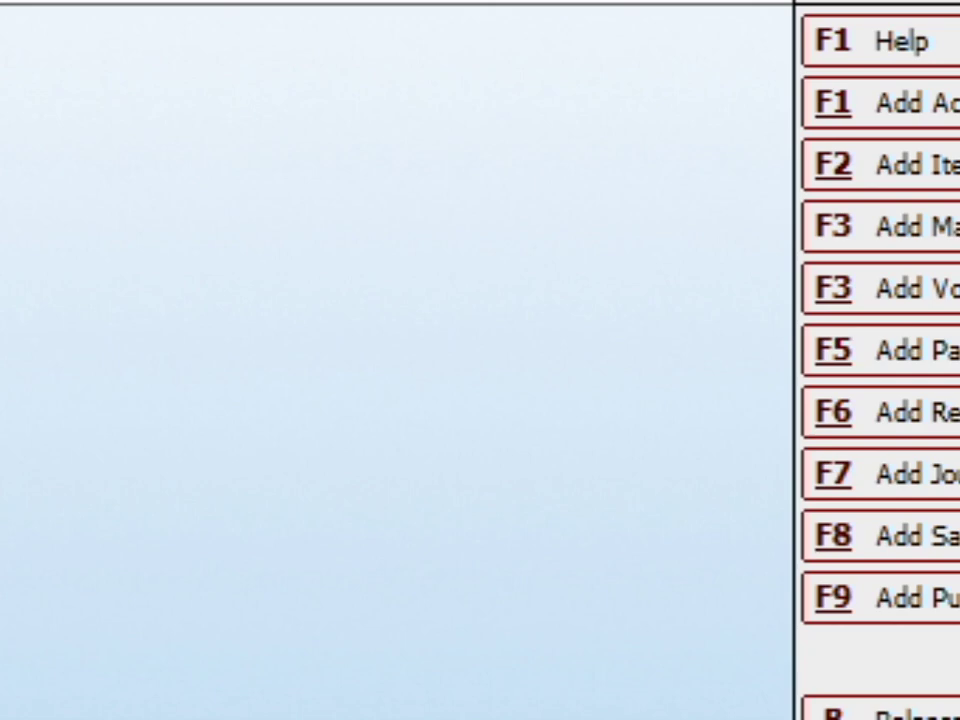
{"action": "key", "text": "Return"}
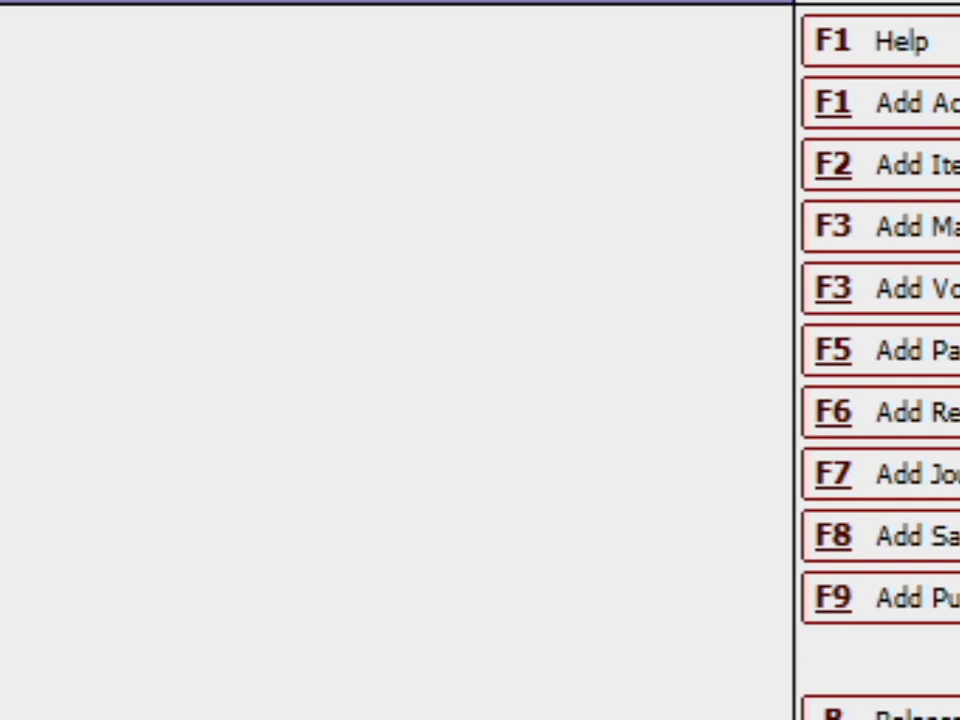
{"action": "key", "text": "Down"}
{"action": "key", "text": "Down"}
{"action": "key", "text": "Down"}
{"action": "key", "text": "Down"}
{"action": "key", "text": "Down"}
{"action": "key", "text": "Down"}
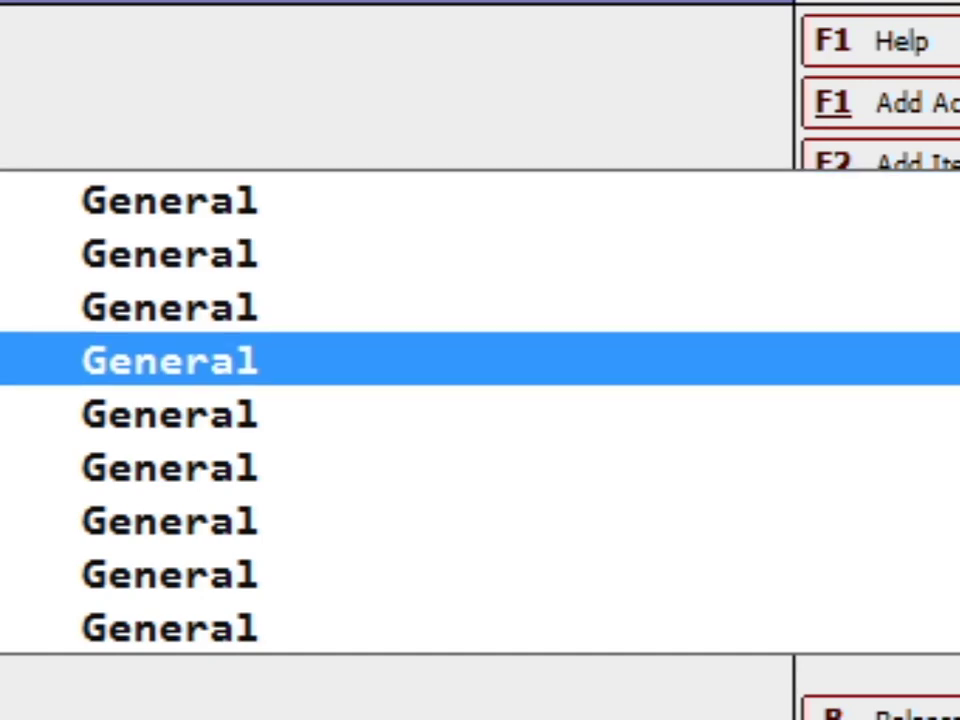
{"action": "key", "text": "Down"}
{"action": "key", "text": "Return"}
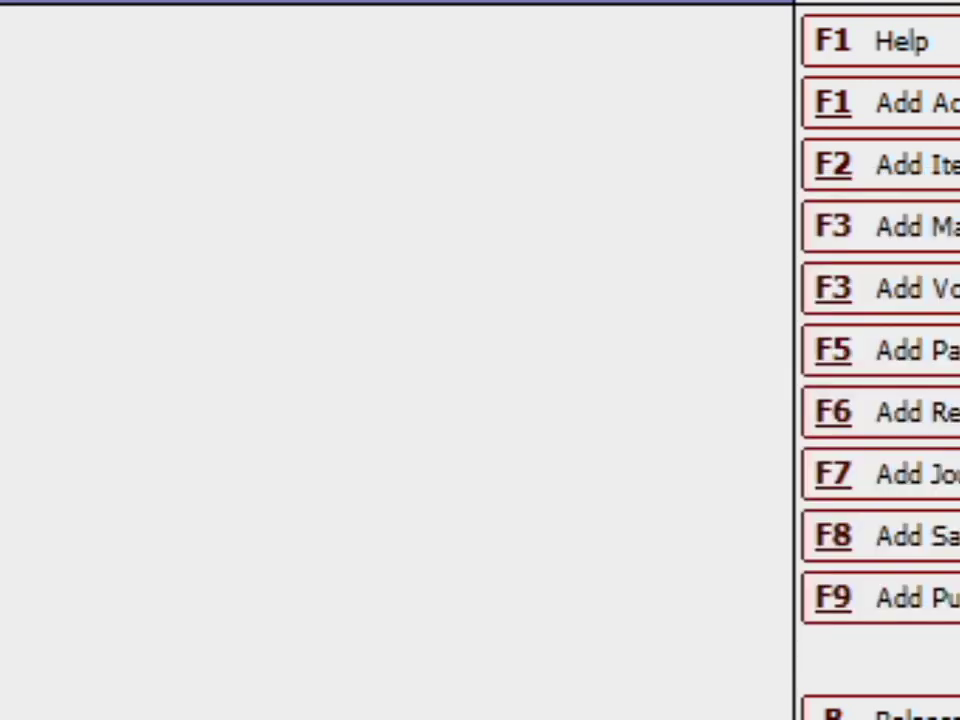
{"action": "key", "text": "Return"}
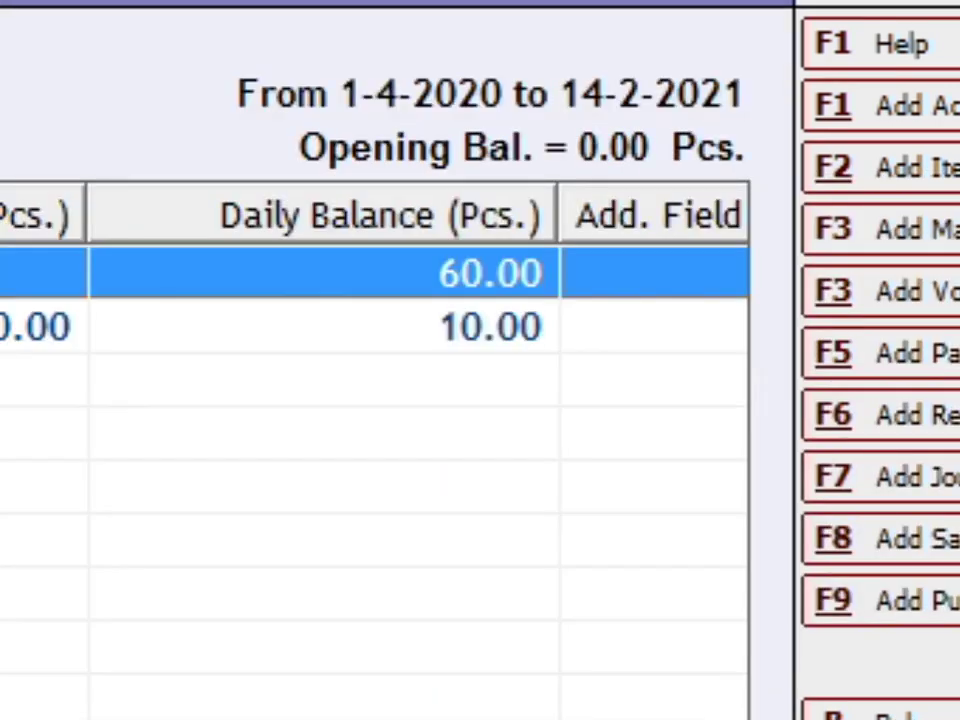
Compare the two entries in the item's stock ledger by their daily balances and close the report
{"action": "key", "text": "Down"}
{"action": "key", "text": "Up"}
{"action": "key", "text": "Down"}
{"action": "key", "text": "Up"}
{"action": "key", "text": "Down"}
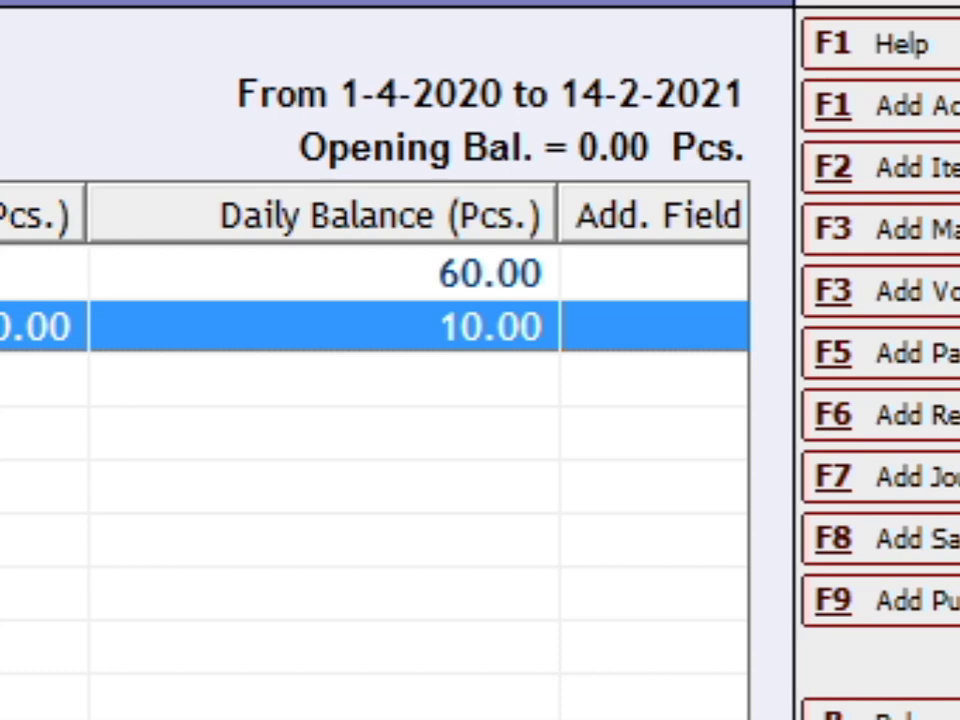
{"action": "key", "text": "Up"}
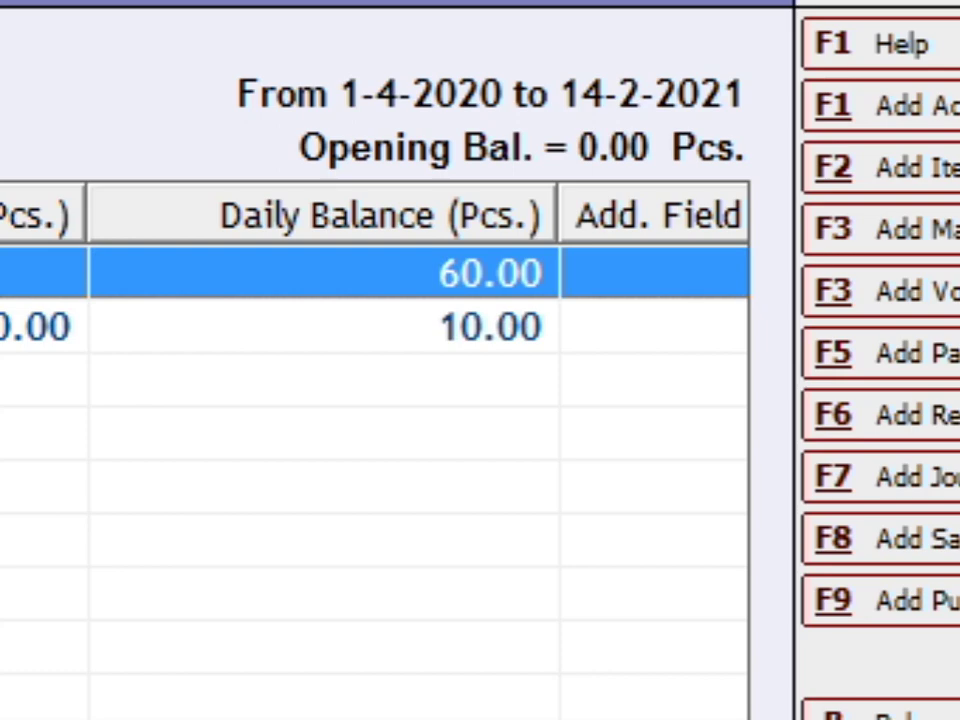
{"action": "key", "text": "Down"}
{"action": "key", "text": "Up"}
{"action": "key", "text": "Down"}
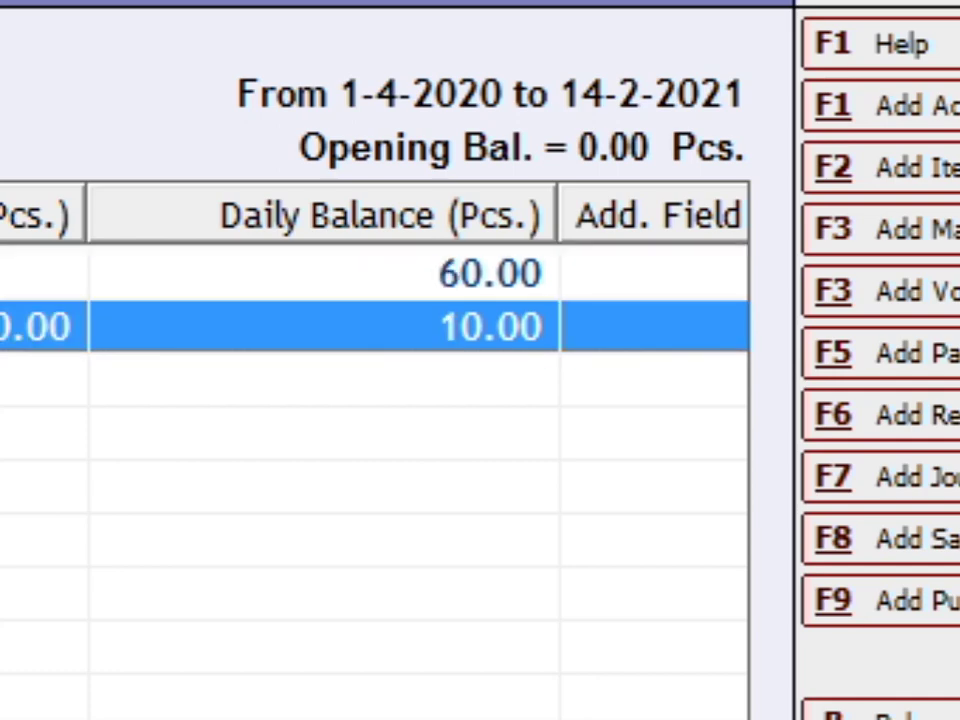
{"action": "key", "text": "Up"}
{"action": "key", "text": "Down"}
{"action": "key", "text": "Up"}
{"action": "key", "text": "Down"}
{"action": "key", "text": "Up"}
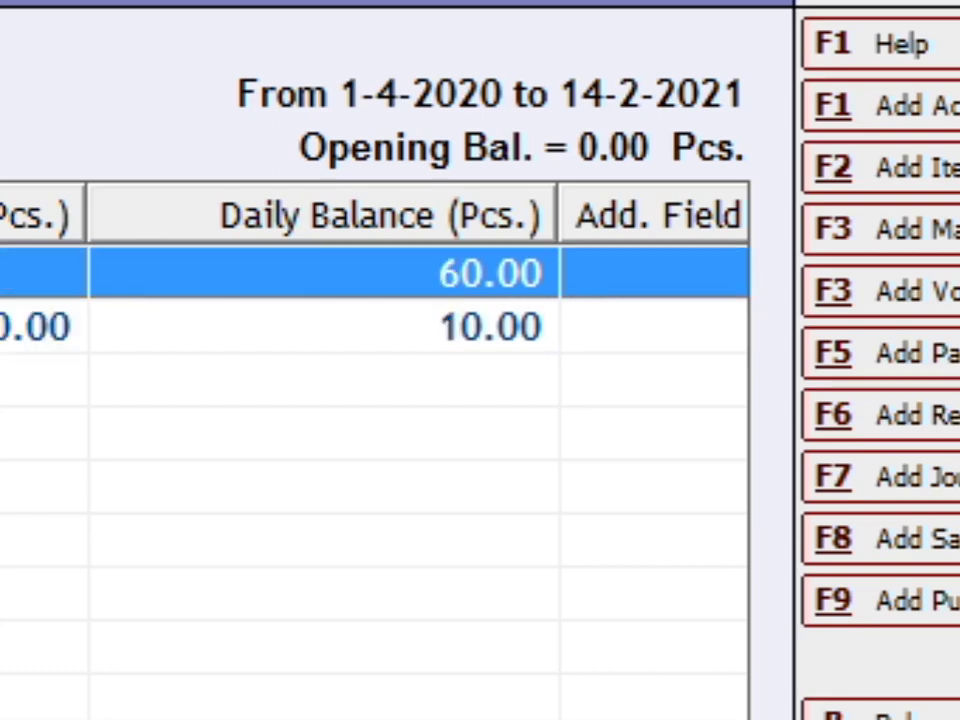
{"action": "key", "text": "Down"}
{"action": "key", "text": "Up"}
{"action": "key", "text": "Down"}
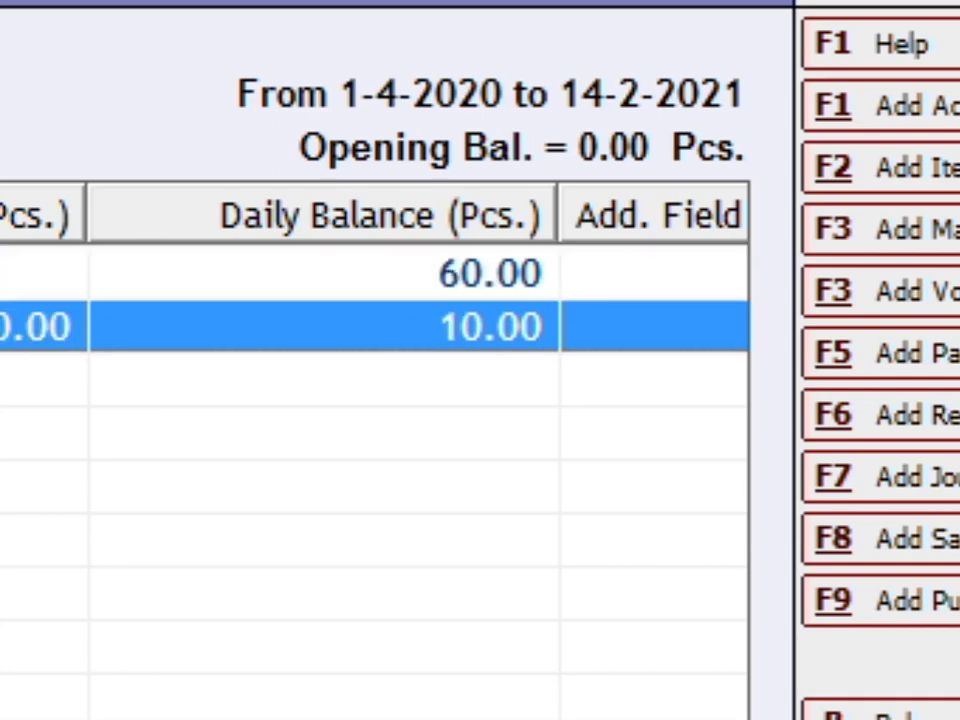
{"action": "key", "text": "Up"}
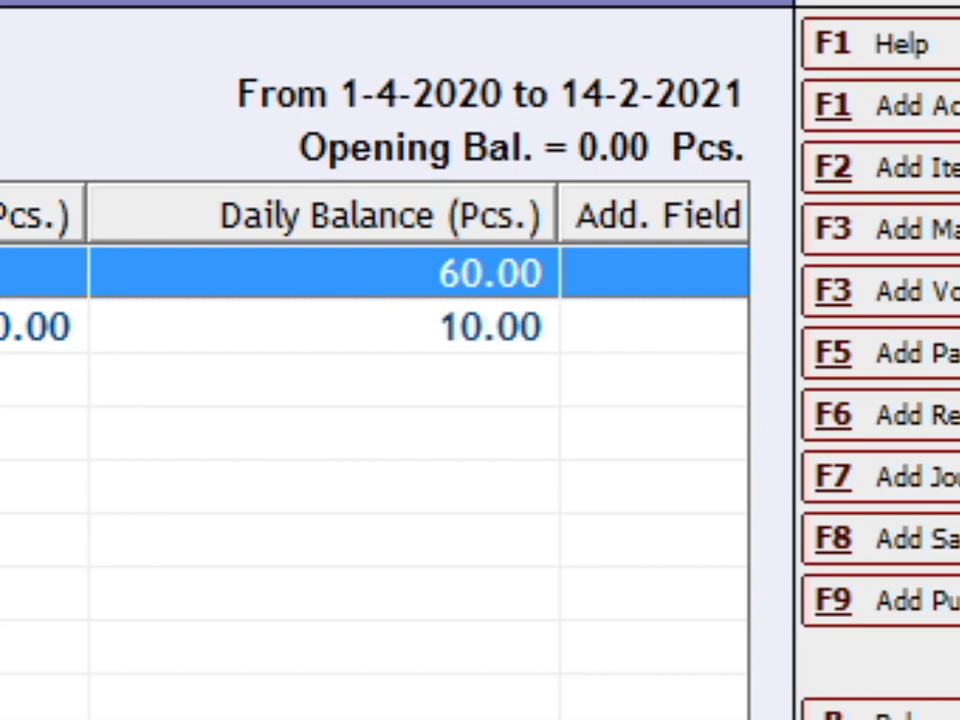
{"action": "key", "text": "Escape"}
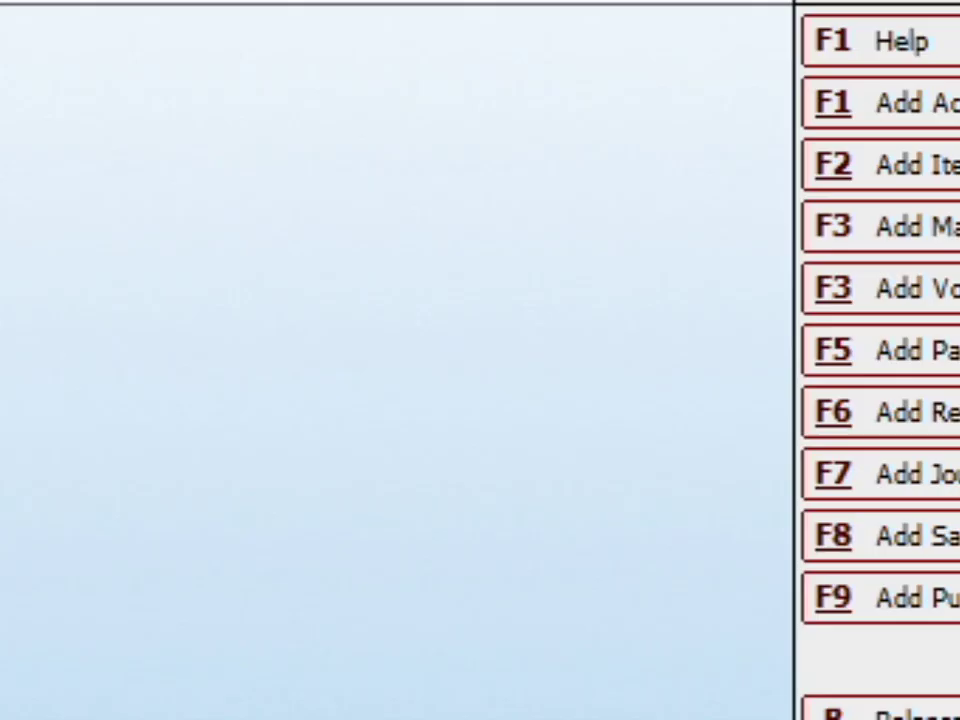
Display the stock ledger of the RADIO item
{"action": "key", "text": "Return"}
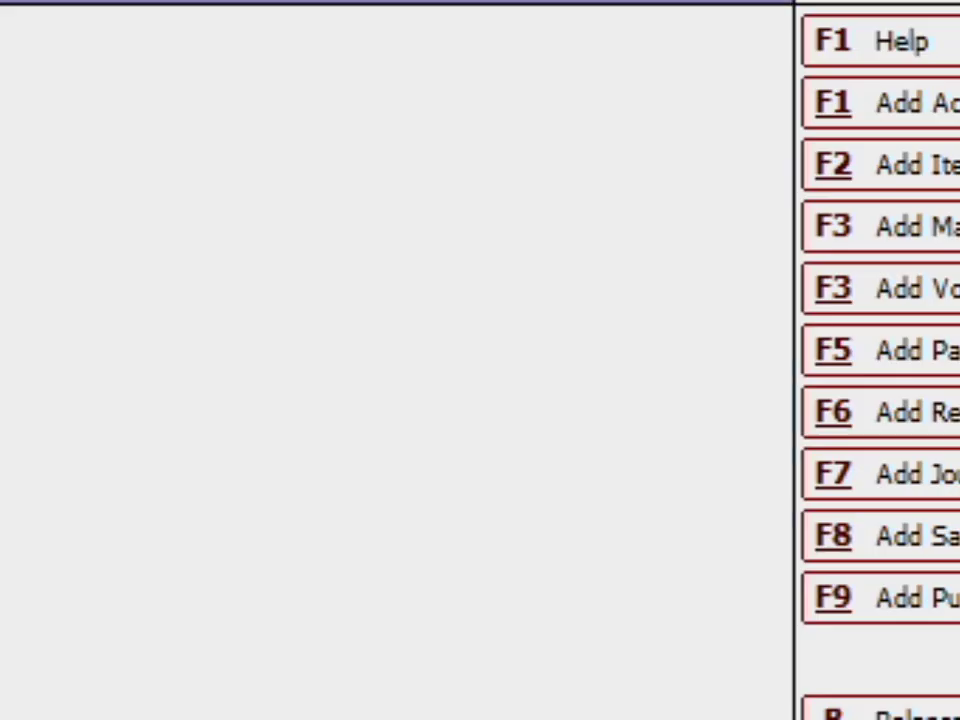
{"action": "type", "text": "com"}
{"action": "key", "text": "Return"}
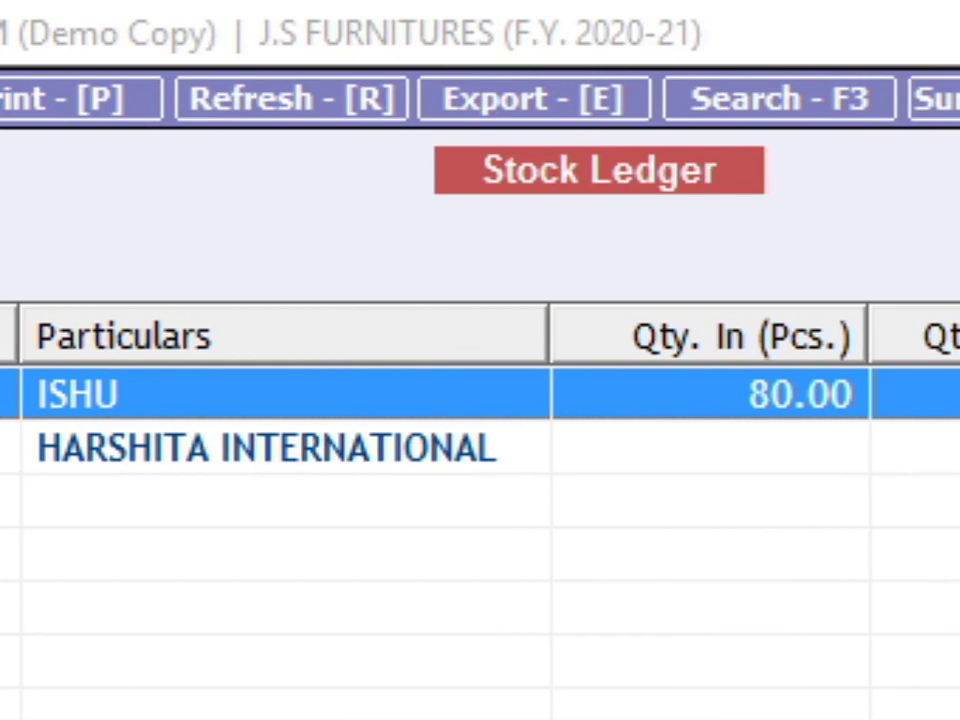
Export the RADIO stock ledger as a PDF into the PROJECT 5 folder under PROJECT QN ANSWER on drive E without opening it
{"action": "key", "text": "alt+e"}
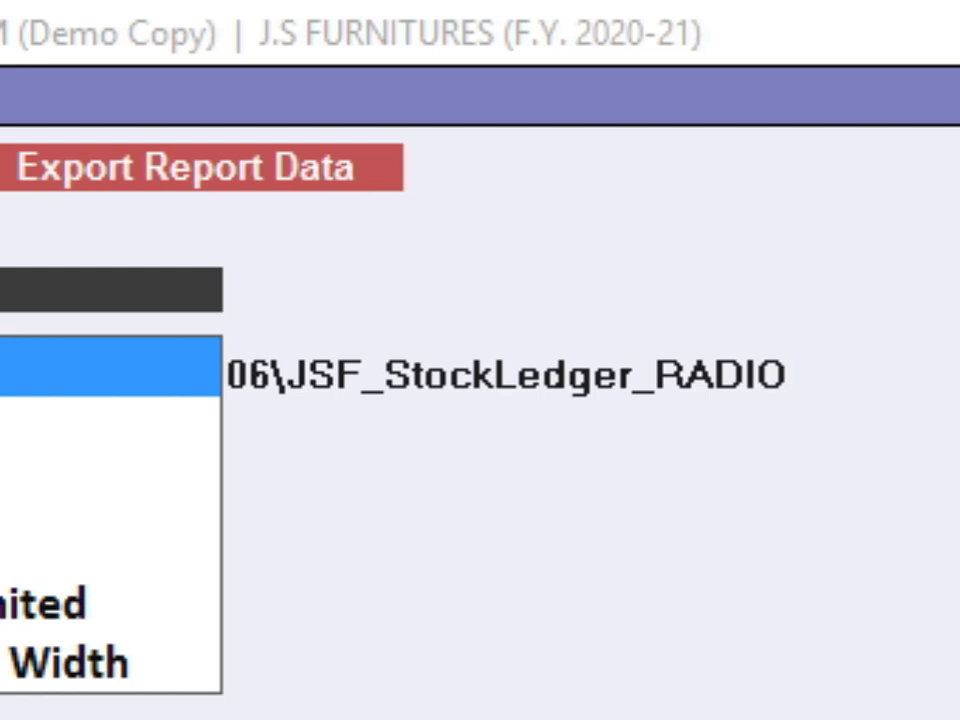
{"action": "key", "text": "Down"}
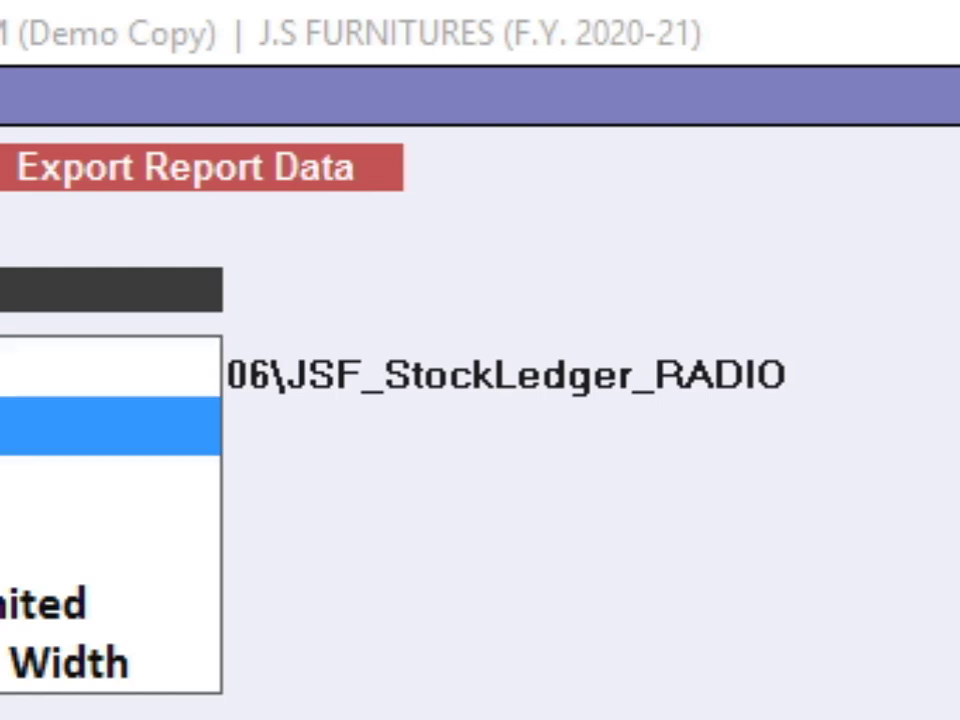
{"action": "key", "text": "Return"}
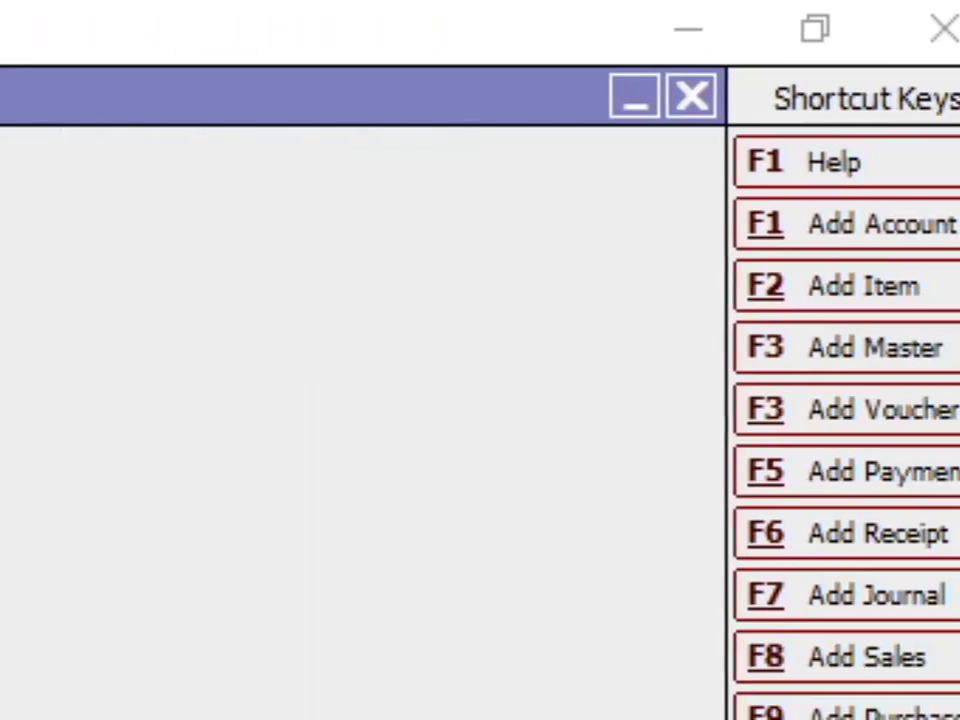
{"action": "left_click", "coordinate": [40, 370]}
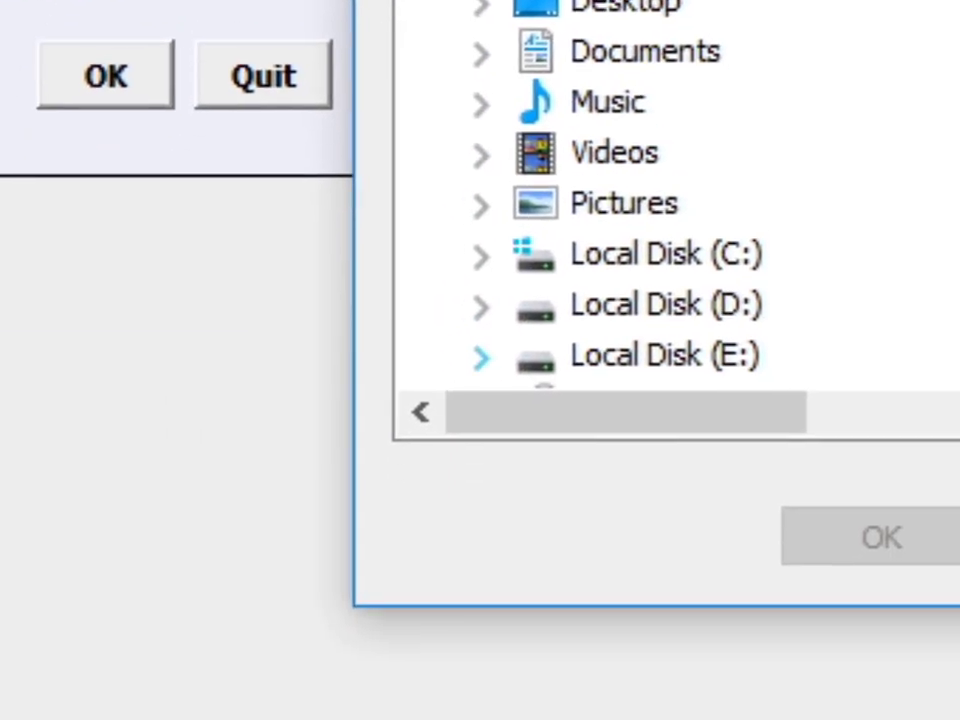
{"action": "left_click", "coordinate": [481, 358]}
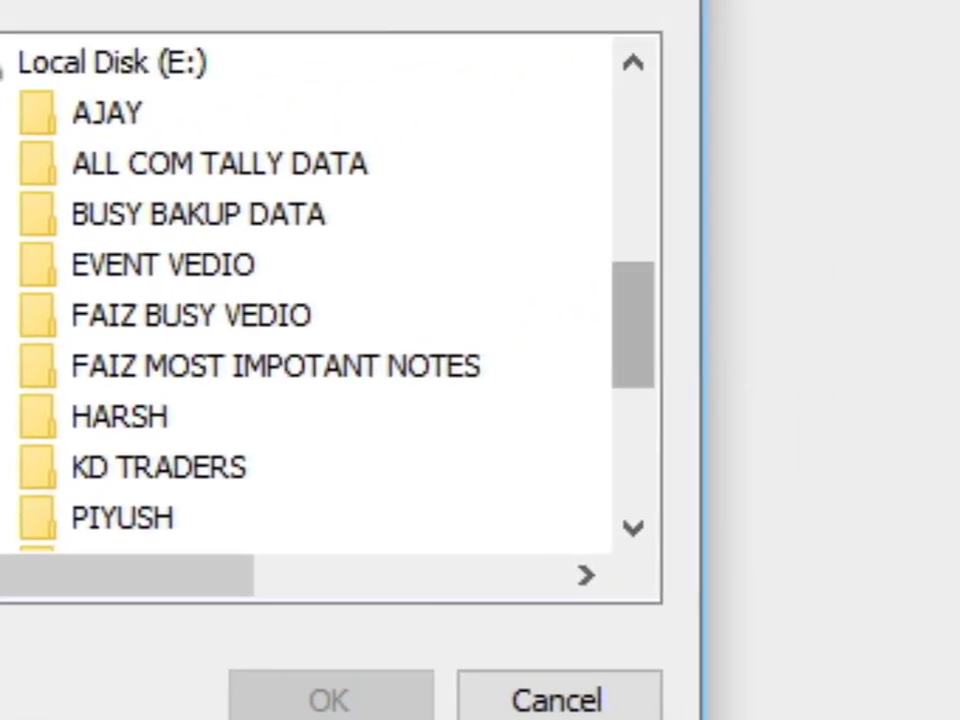
{"action": "scroll", "coordinate": [680, 200], "scroll_direction": "down", "scroll_amount": 4}
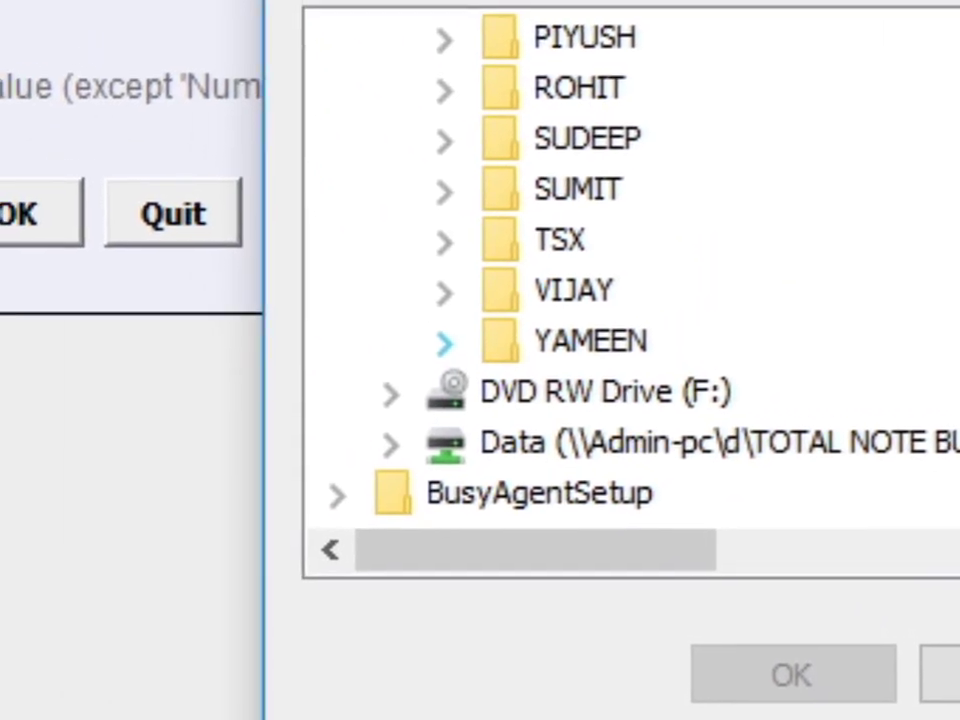
{"action": "left_click", "coordinate": [459, 356]}
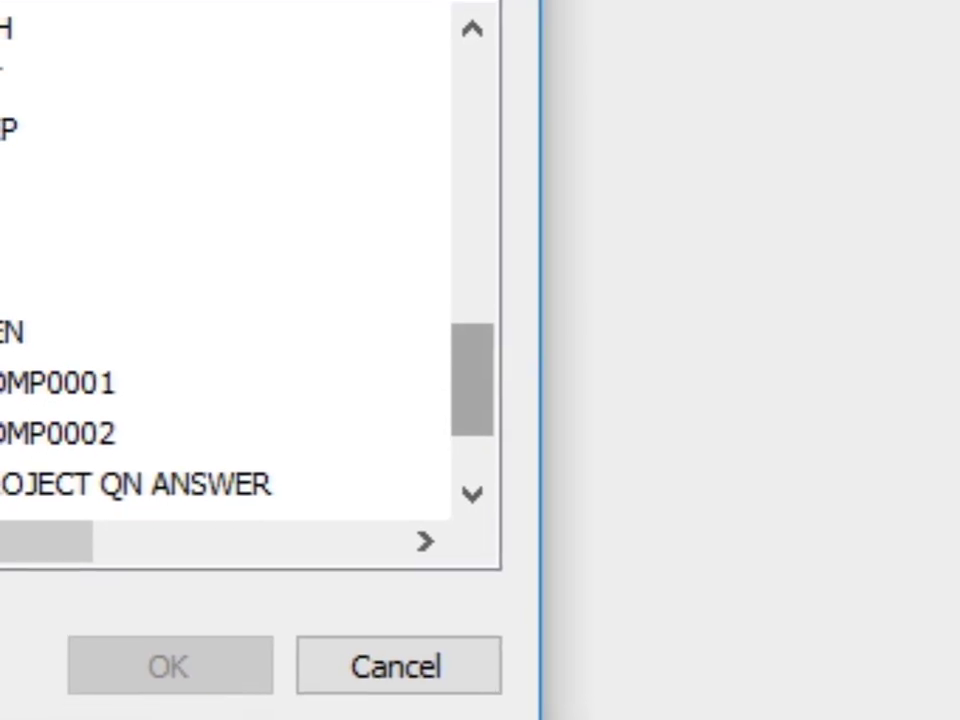
{"action": "left_click_drag", "start_coordinate": [485, 360], "coordinate": [500, 372]}
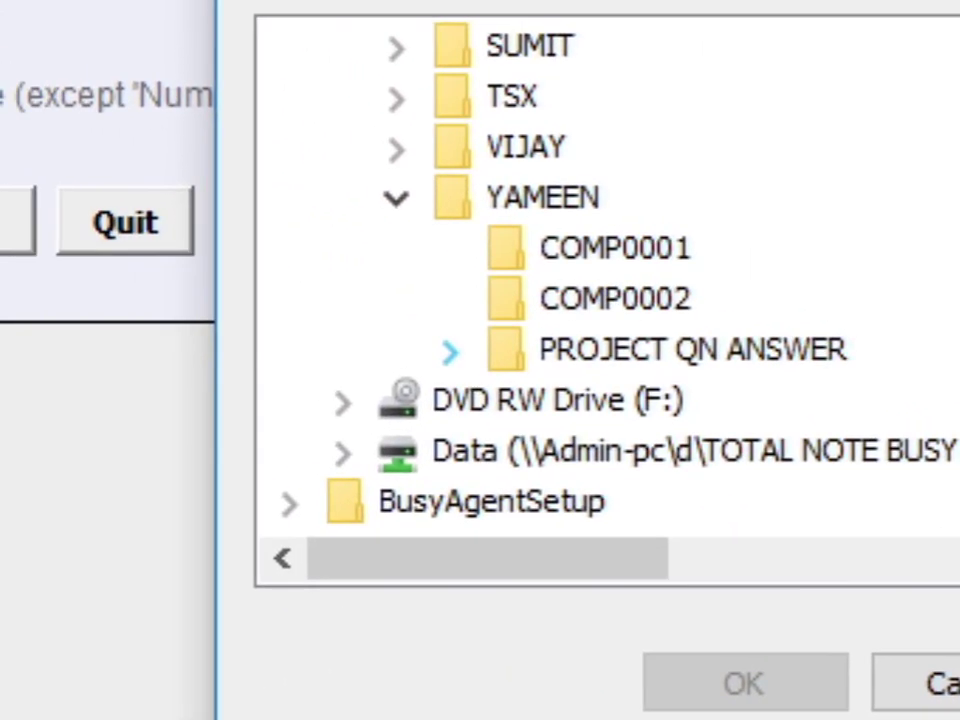
{"action": "left_click", "coordinate": [446, 347]}
{"action": "left_click", "coordinate": [455, 369]}
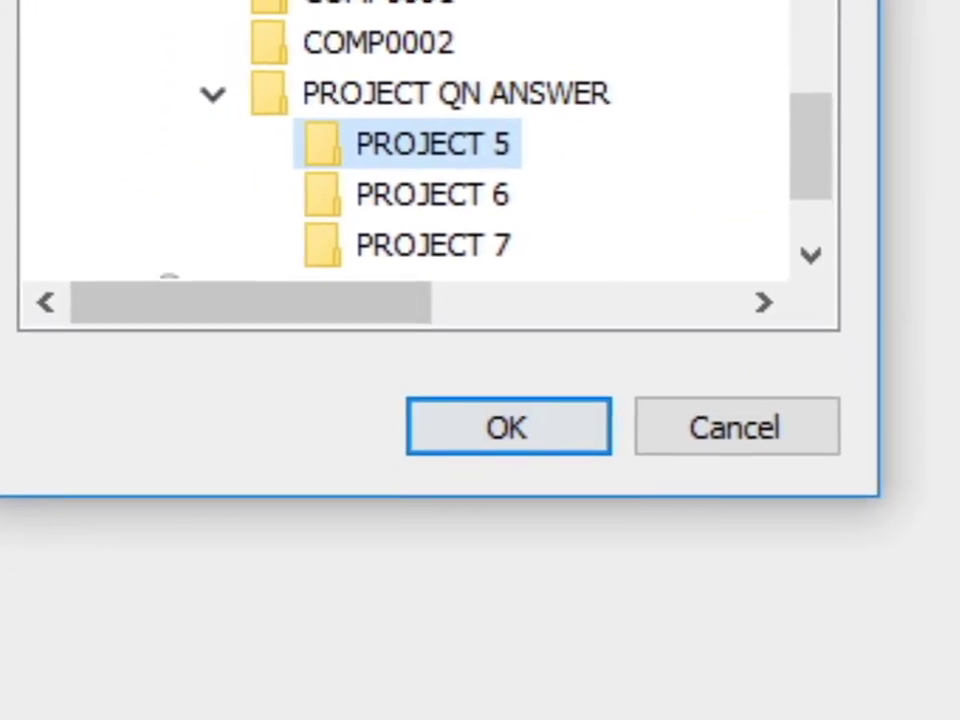
{"action": "left_click", "coordinate": [515, 650]}
{"action": "left_click", "coordinate": [12, 62]}
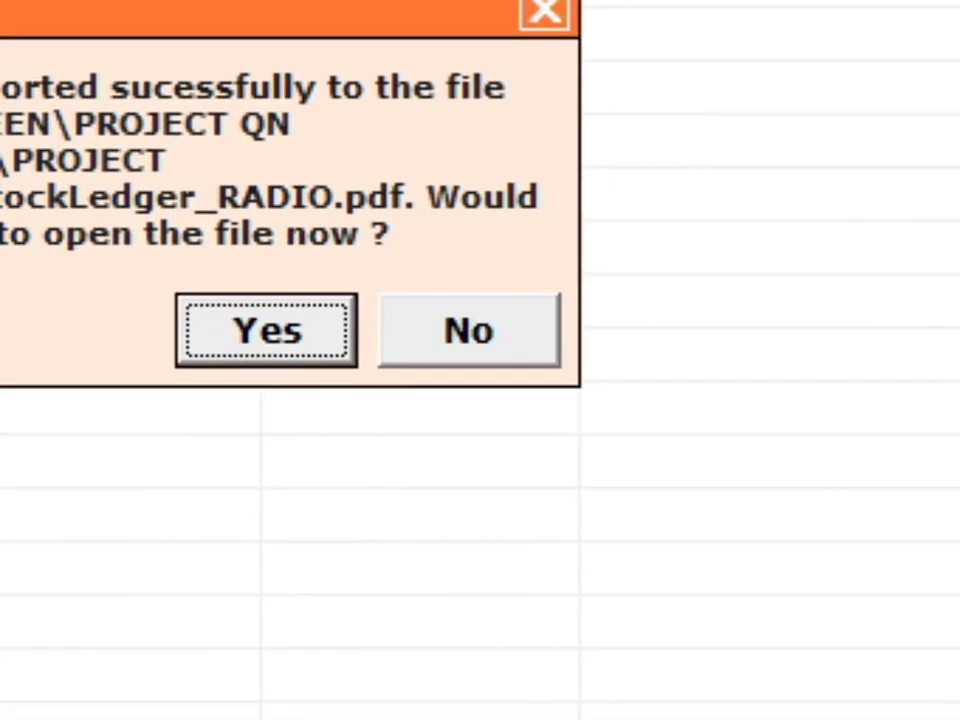
{"action": "left_click", "coordinate": [467, 331]}
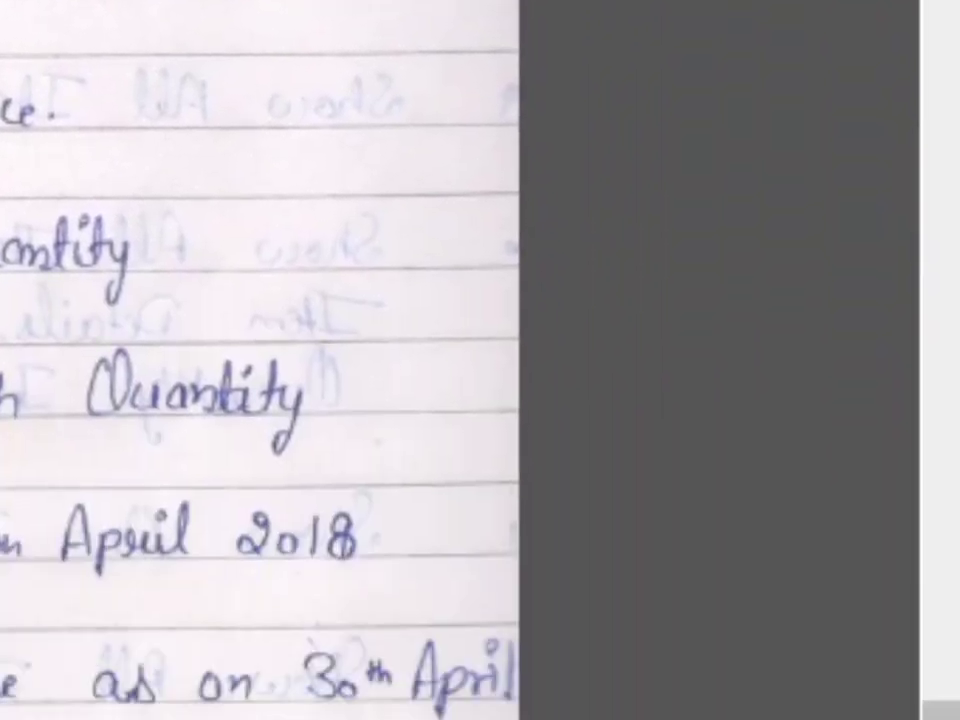
Read the next handwritten exercise questions and pick an account for a report from the account list
{"action": "left_click_drag", "start_coordinate": [940, 345], "coordinate": [940, 376]}
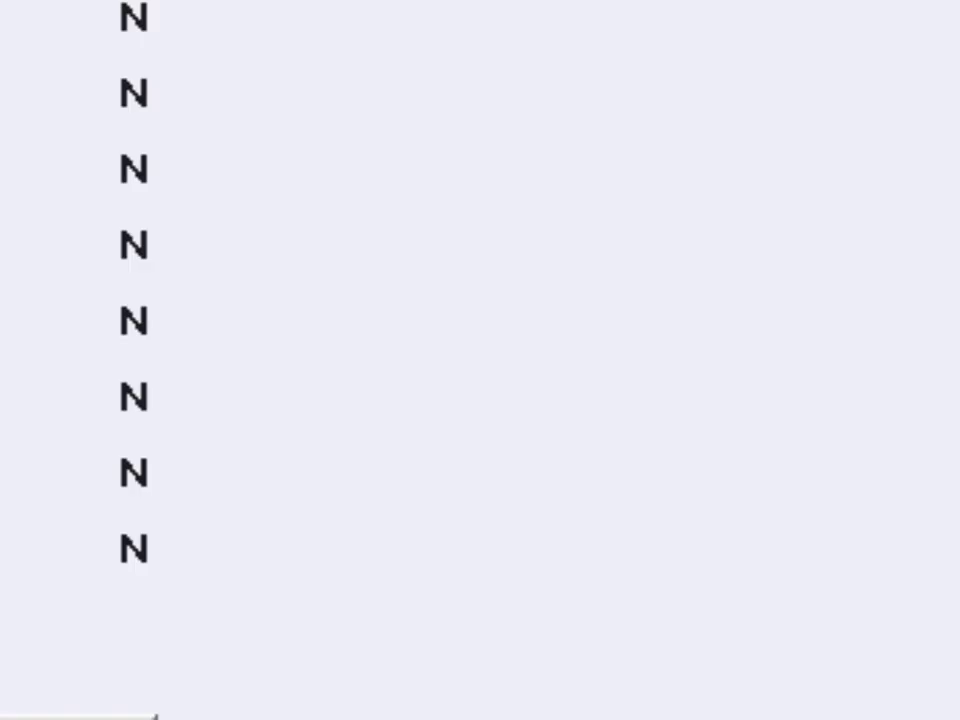
{"action": "key", "text": "space"}
{"action": "type", "text": "as"}
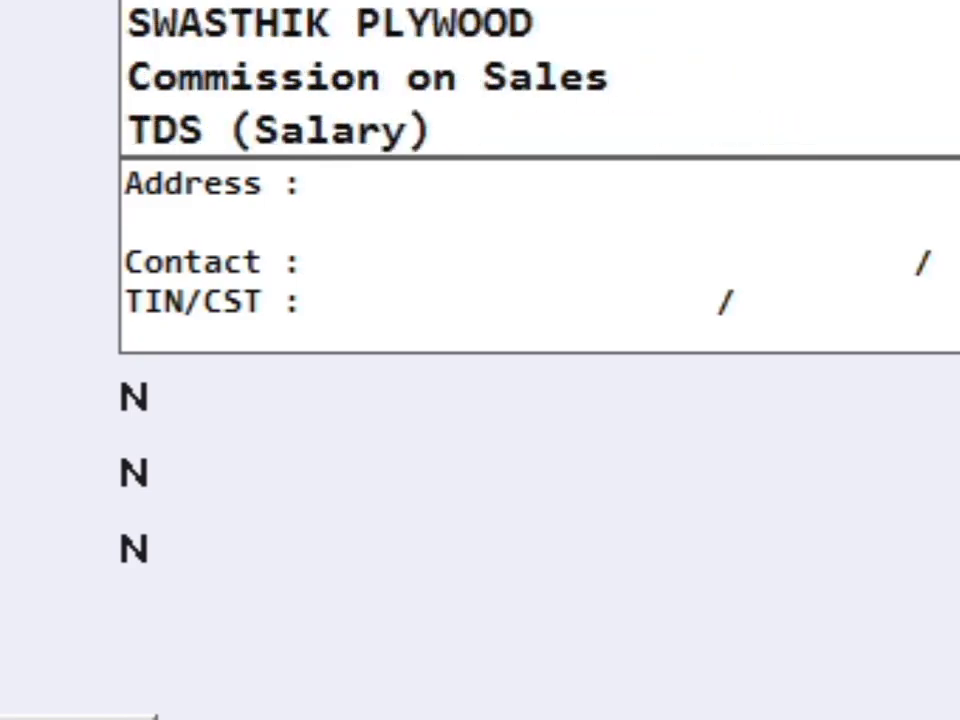
{"action": "key", "text": "Return"}
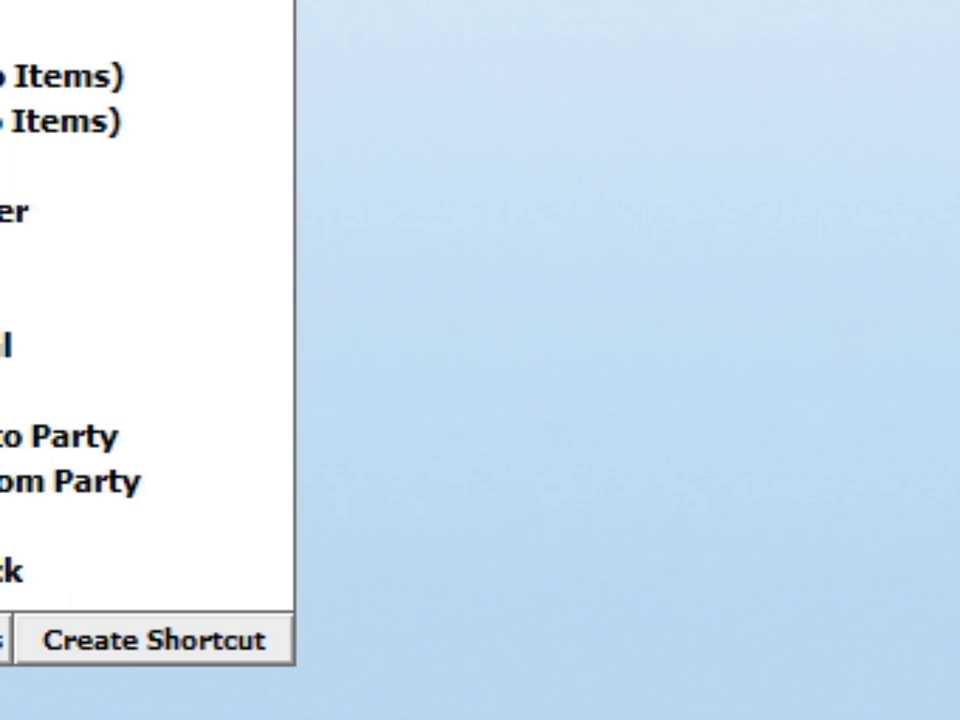
Display the List of Sales Vouchers report with item details
{"action": "key", "text": "Return"}
{"action": "key", "text": "Return"}
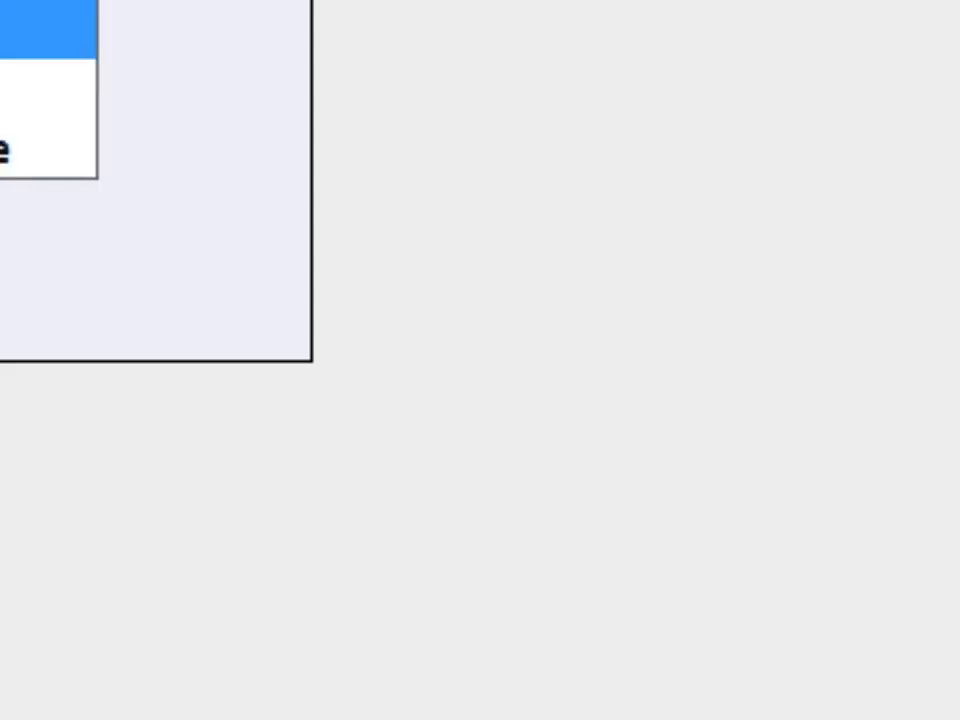
{"action": "key", "text": "Return"}
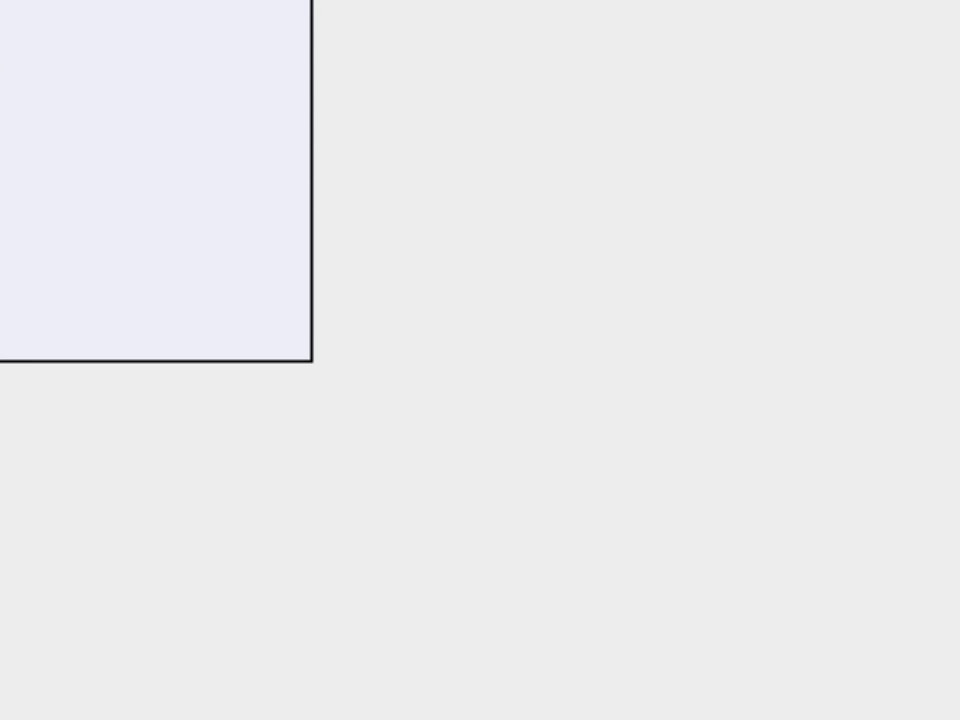
{"action": "key", "text": "Return"}
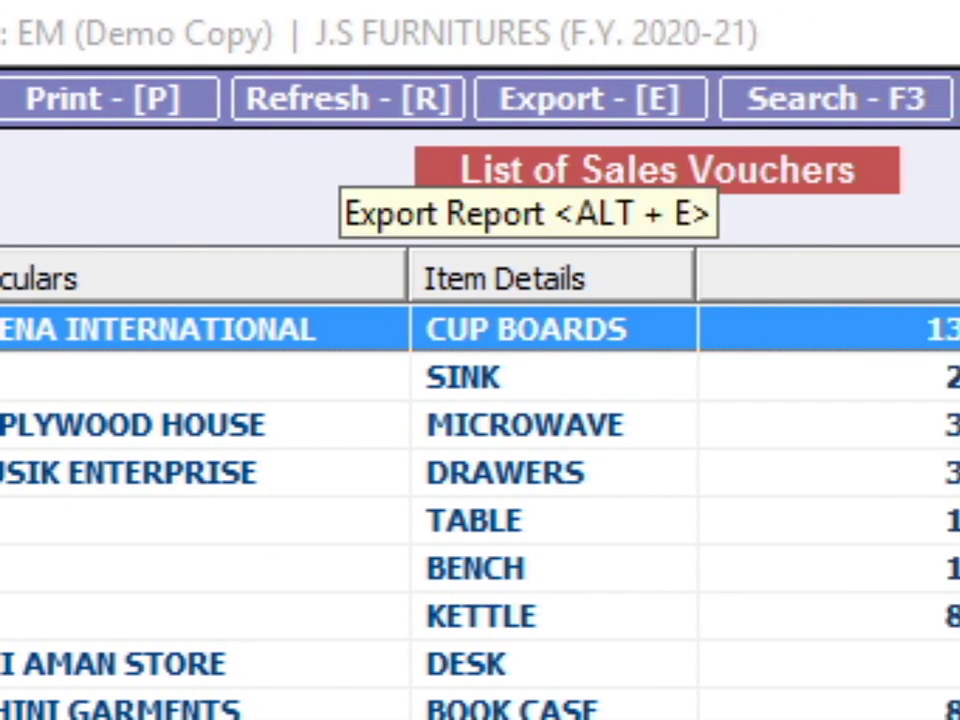
Export the List of Sales Vouchers as a PDF into the PROJECT 5 folder under PROJECT QN ANSWER on drive E without opening it
{"action": "key", "text": "alt+e"}
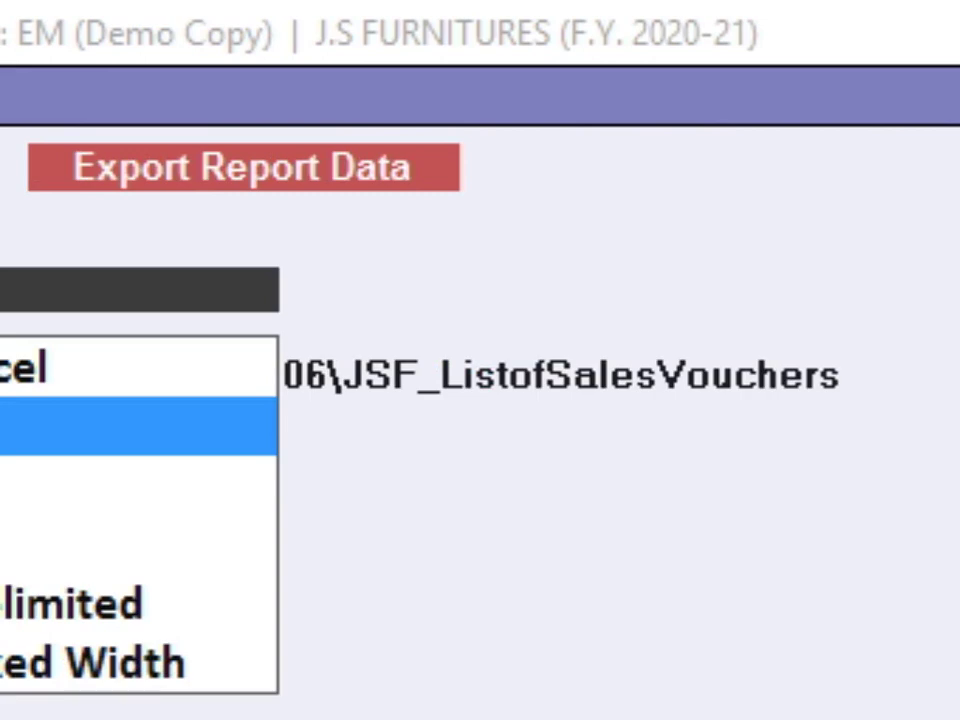
{"action": "key", "text": "Return"}
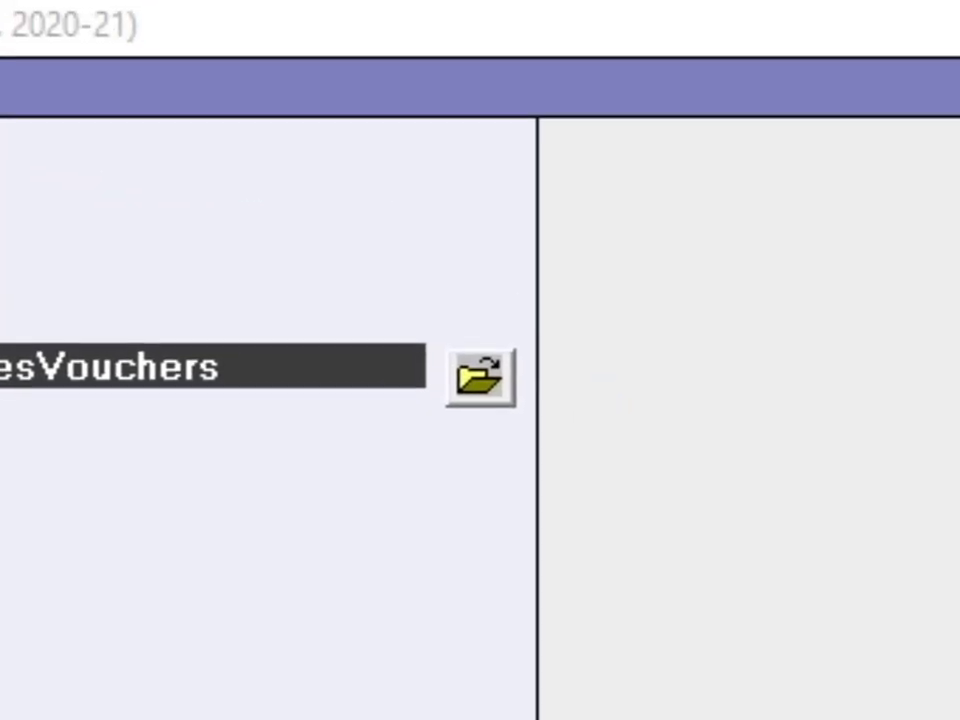
{"action": "left_click", "coordinate": [480, 376]}
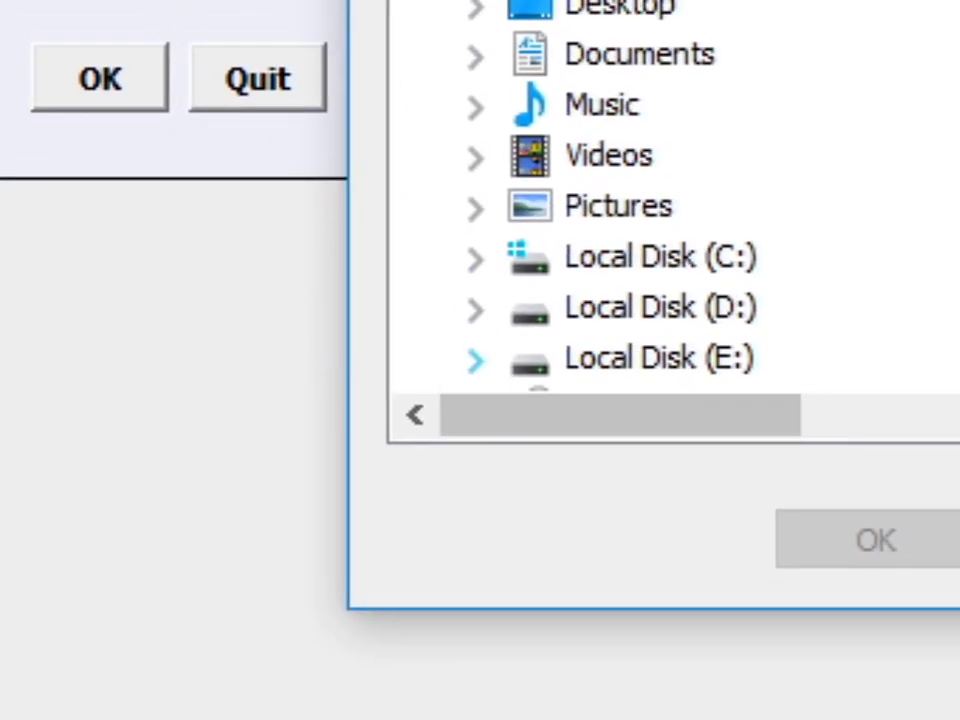
{"action": "left_click", "coordinate": [475, 358]}
{"action": "scroll", "coordinate": [925, 132], "scroll_direction": "down", "scroll_amount": 2}
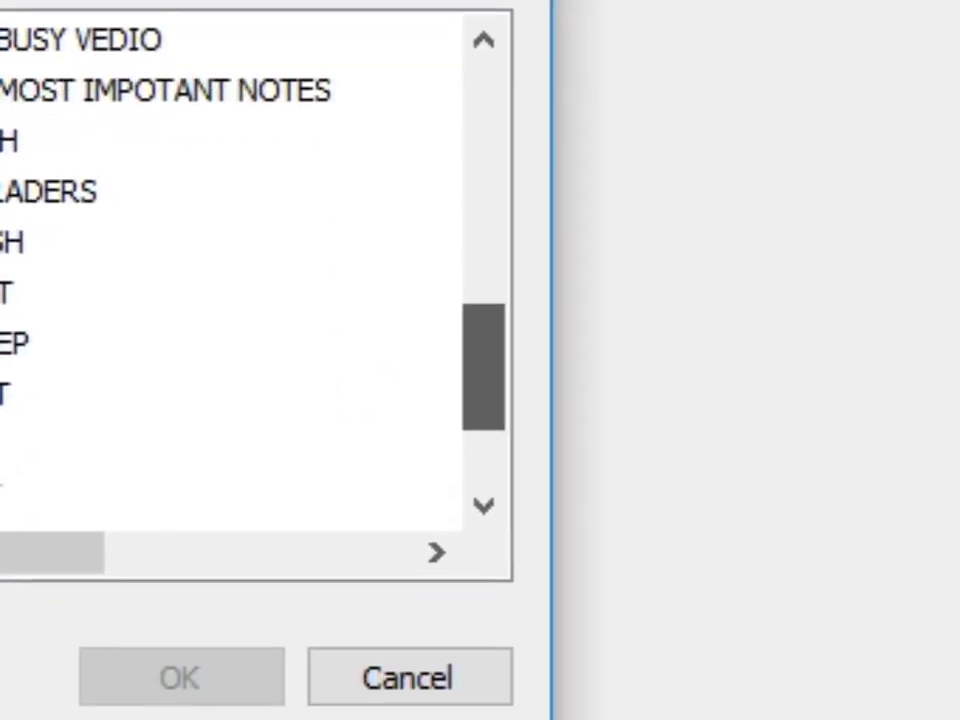
{"action": "left_click_drag", "start_coordinate": [484, 367], "coordinate": [484, 380]}
{"action": "left_click", "coordinate": [139, 388]}
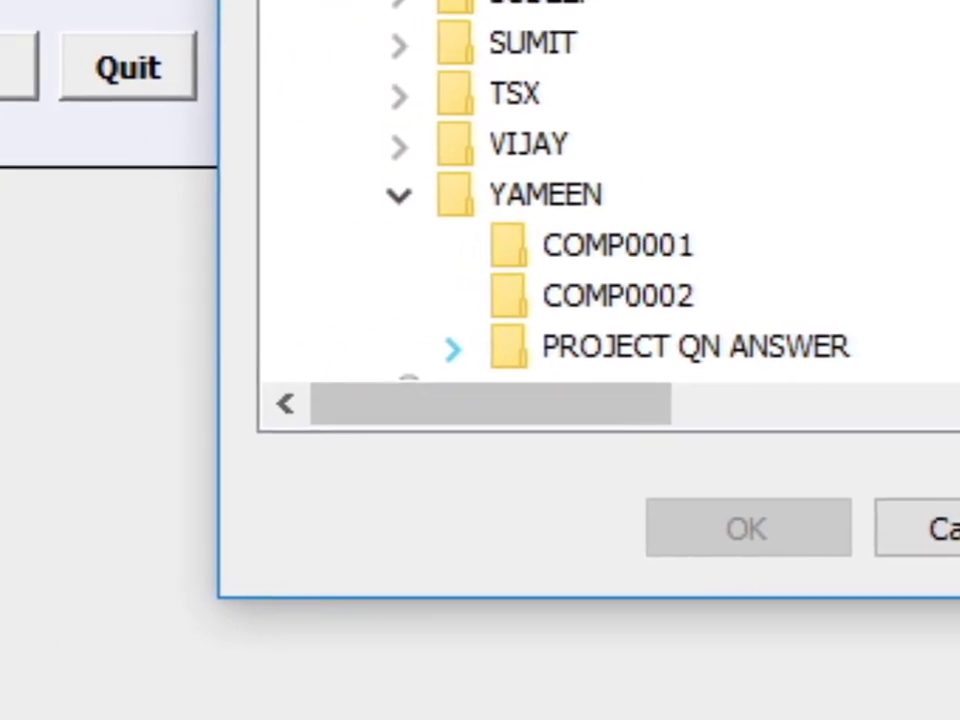
{"action": "left_click", "coordinate": [328, 350]}
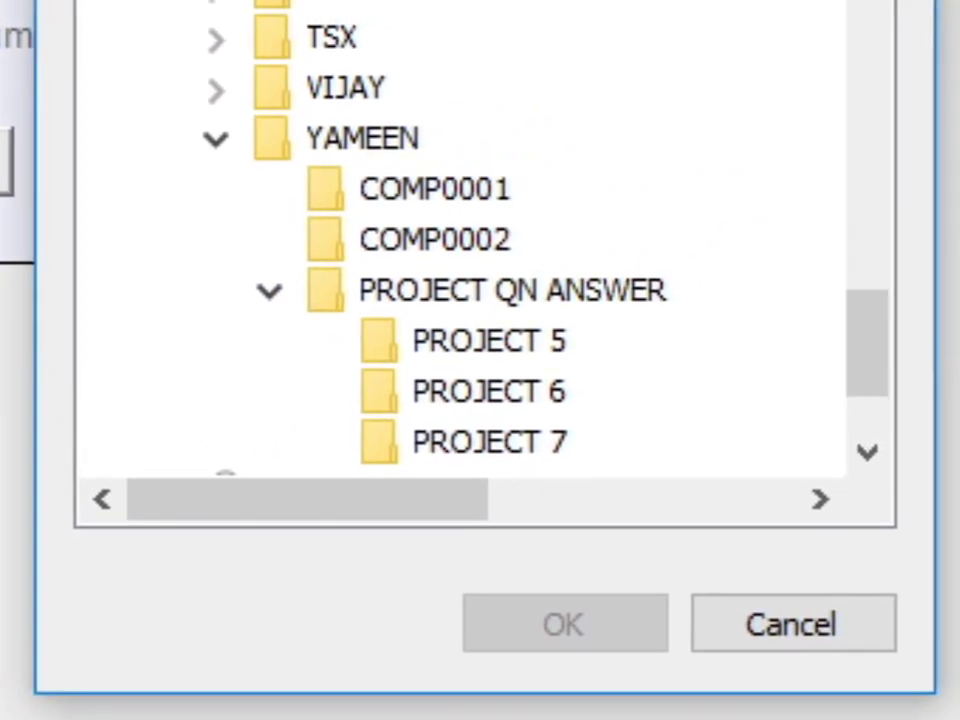
{"action": "left_click", "coordinate": [489, 341]}
{"action": "left_click", "coordinate": [564, 624]}
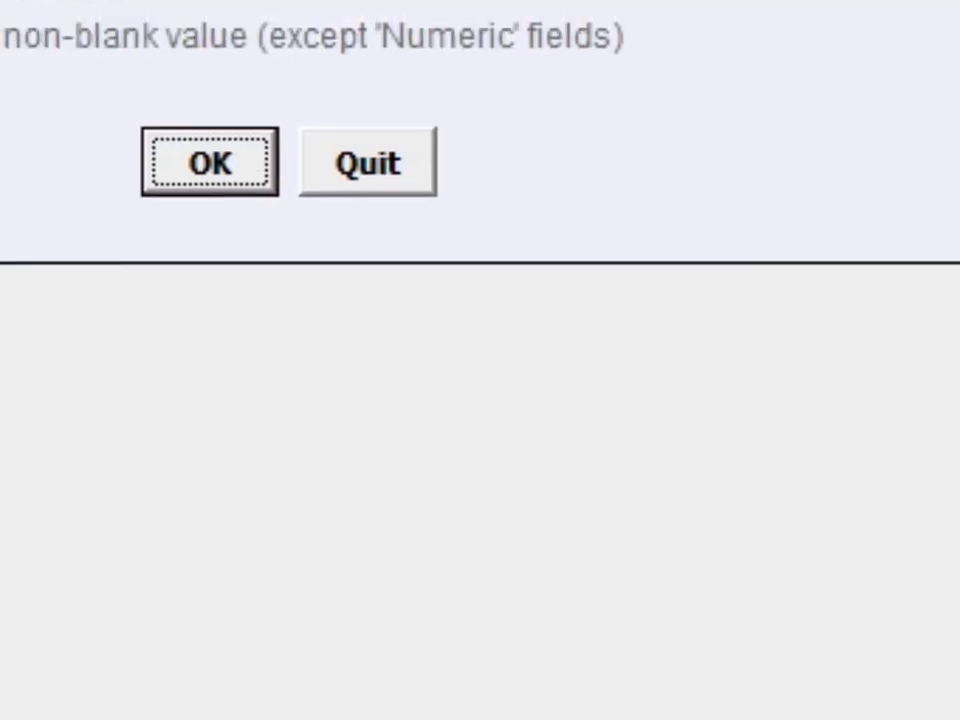
{"action": "left_click", "coordinate": [210, 162]}
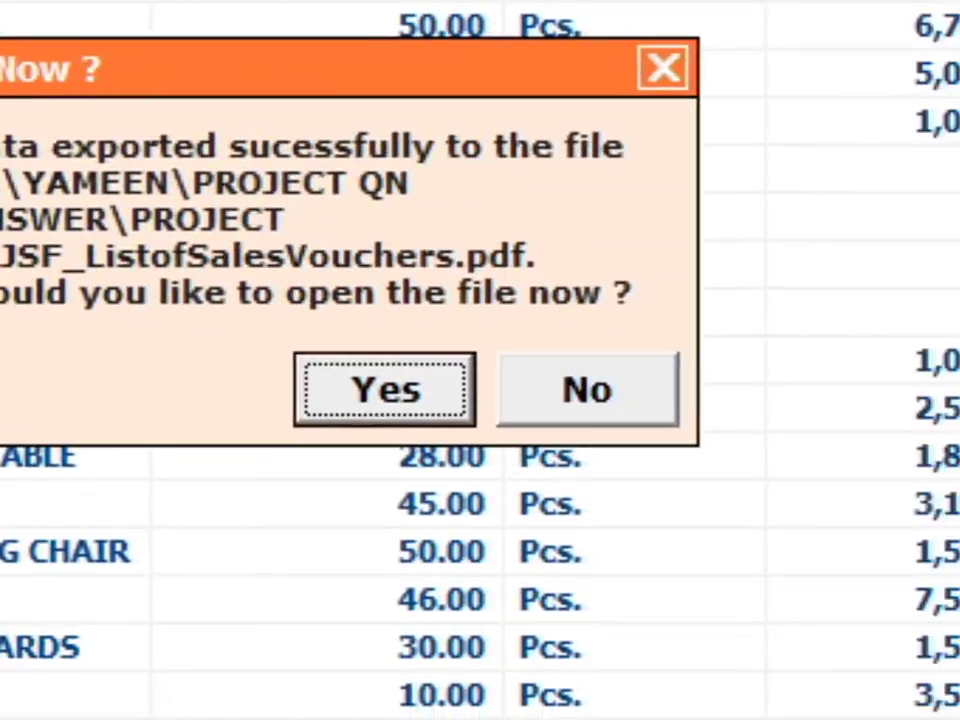
{"action": "key", "text": "Right"}
{"action": "key", "text": "Return"}
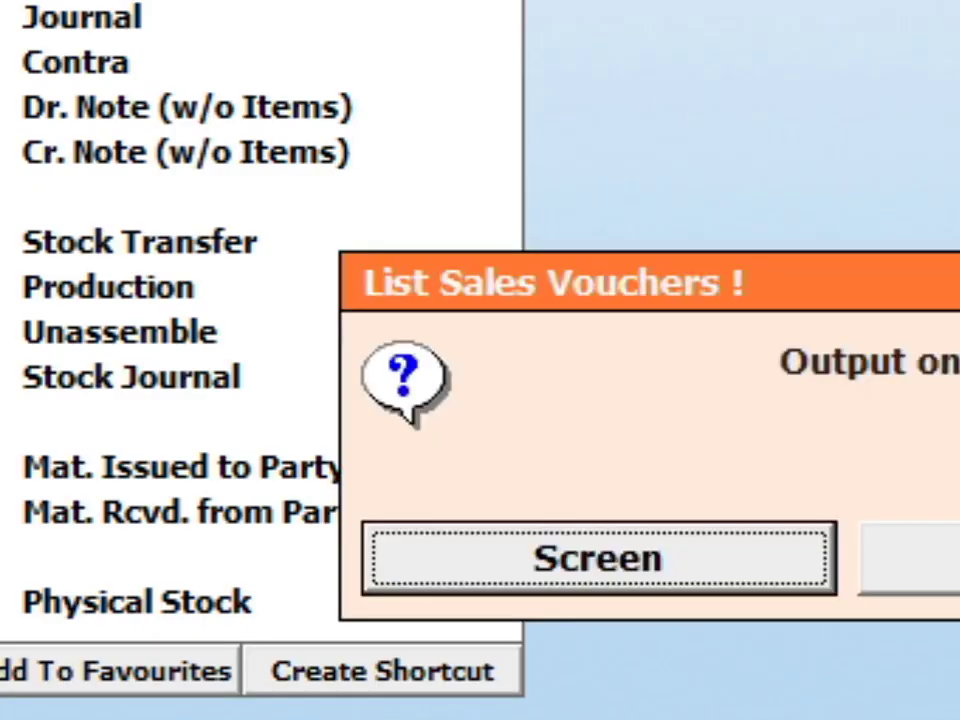
Display the List of Purchase Vouchers report on screen with item details
{"action": "key", "text": "Escape"}
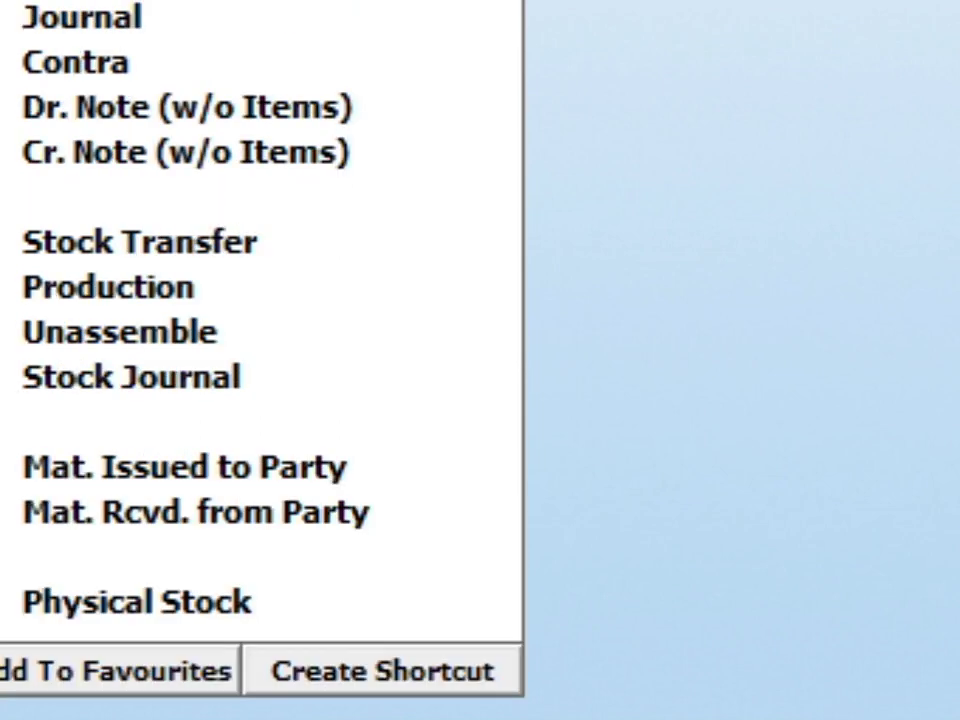
{"action": "key", "text": "Return"}
{"action": "key", "text": "Return"}
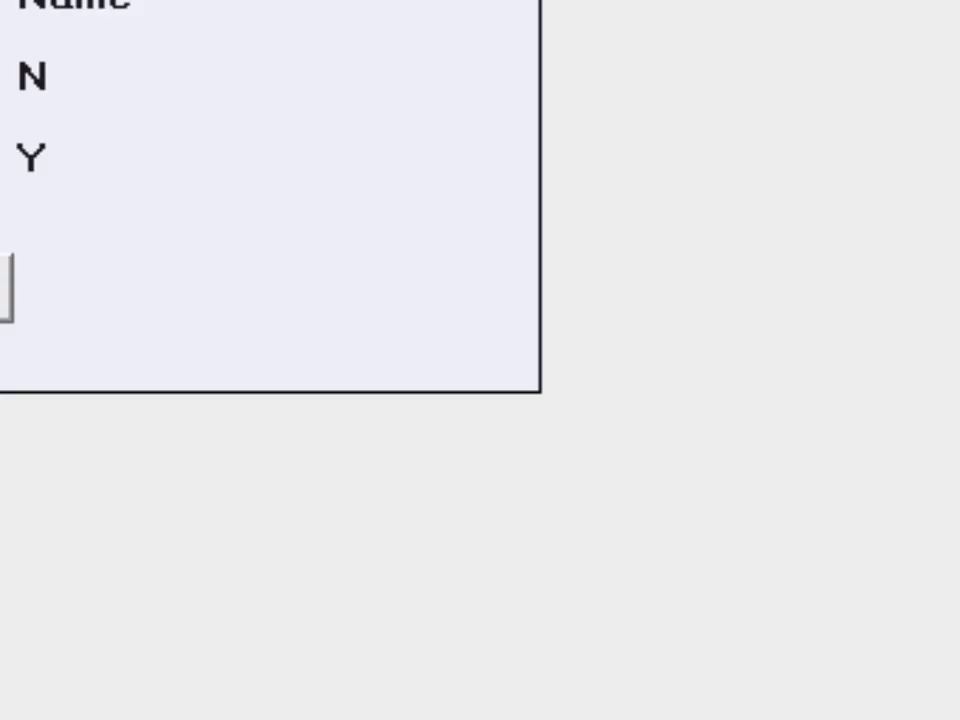
{"action": "key", "text": "Return"}
{"action": "key", "text": "Return"}
{"action": "key", "text": "Return"}
{"action": "key", "text": "Return"}
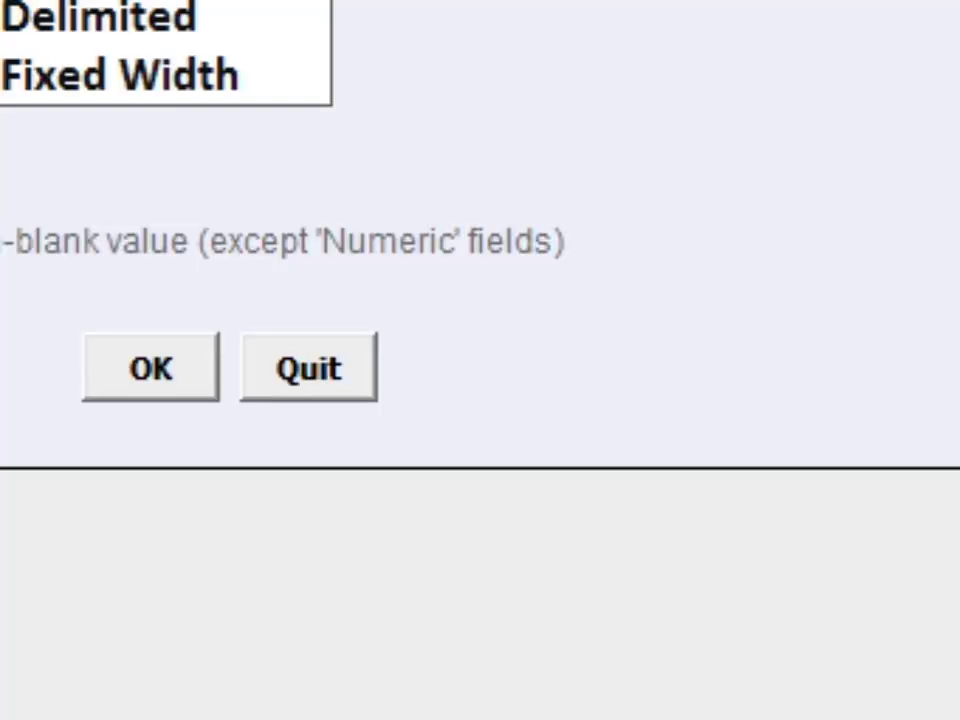
Export the List of Purchase Vouchers as a PDF into the PROJECT 5 folder under PROJECT QN ANSWER on drive E without opening it
{"action": "key", "text": "Return"}
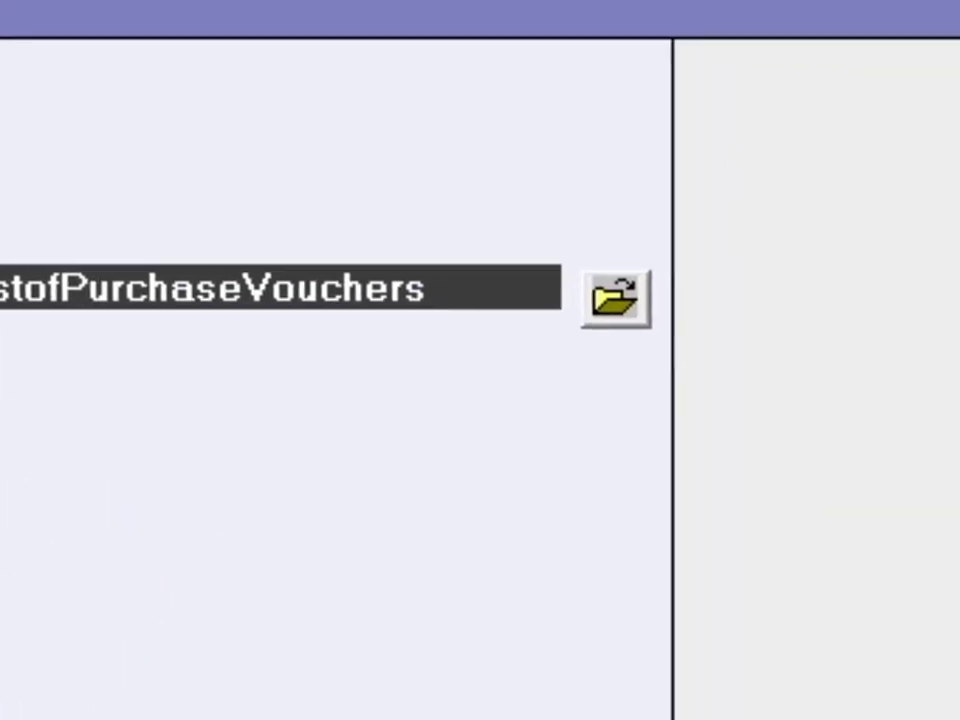
{"action": "left_click", "coordinate": [492, 370]}
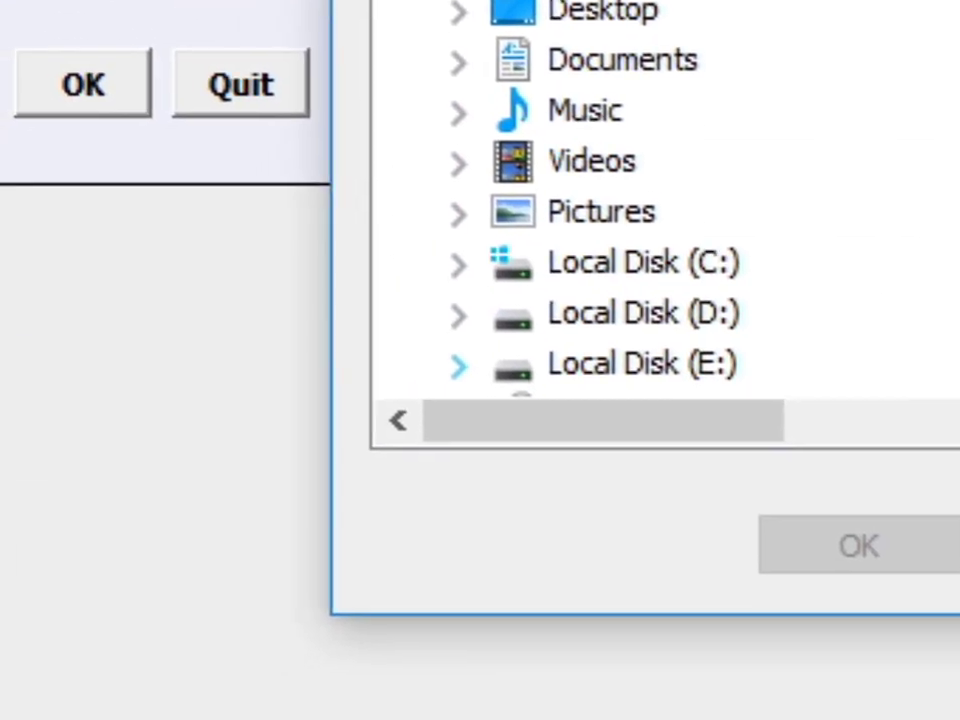
{"action": "left_click", "coordinate": [459, 364]}
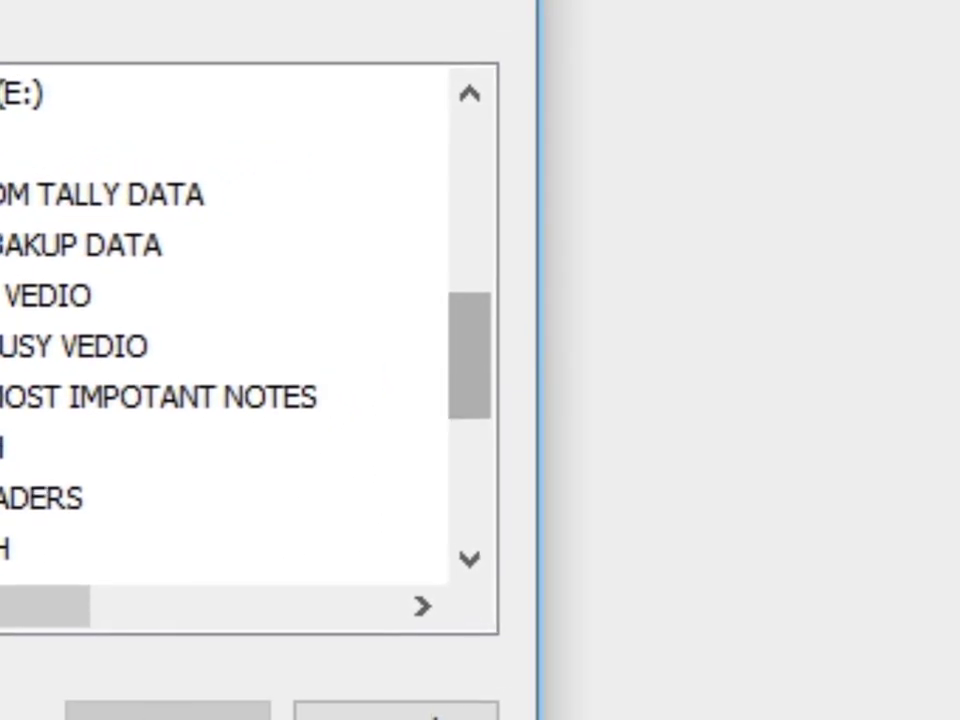
{"action": "left_click_drag", "start_coordinate": [478, 325], "coordinate": [506, 420]}
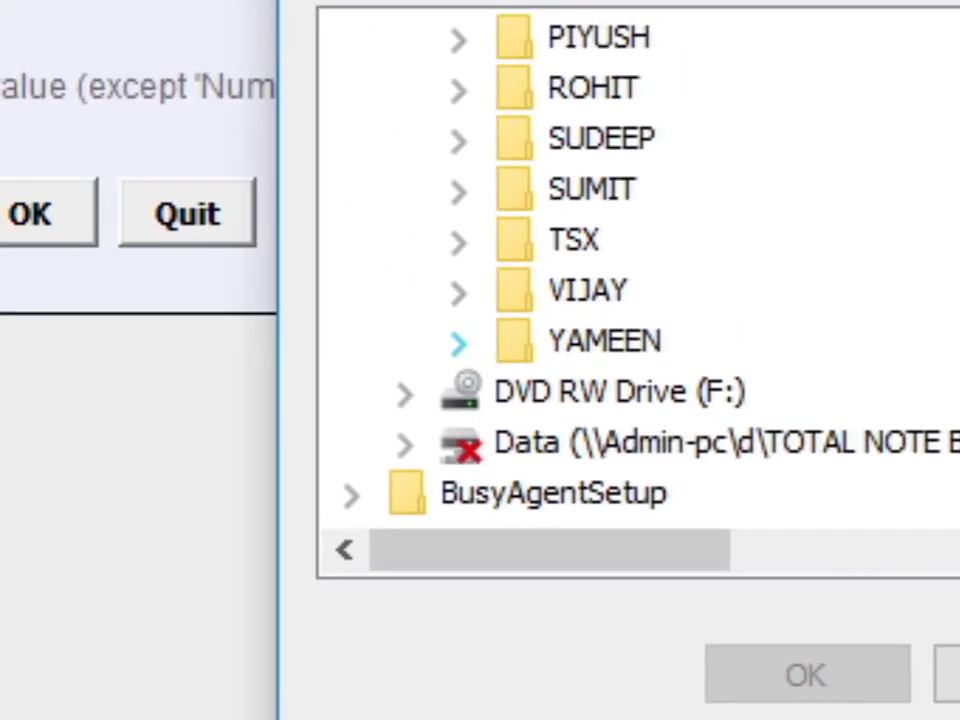
{"action": "left_click", "coordinate": [459, 339]}
{"action": "left_click_drag", "start_coordinate": [686, 294], "coordinate": [686, 330]}
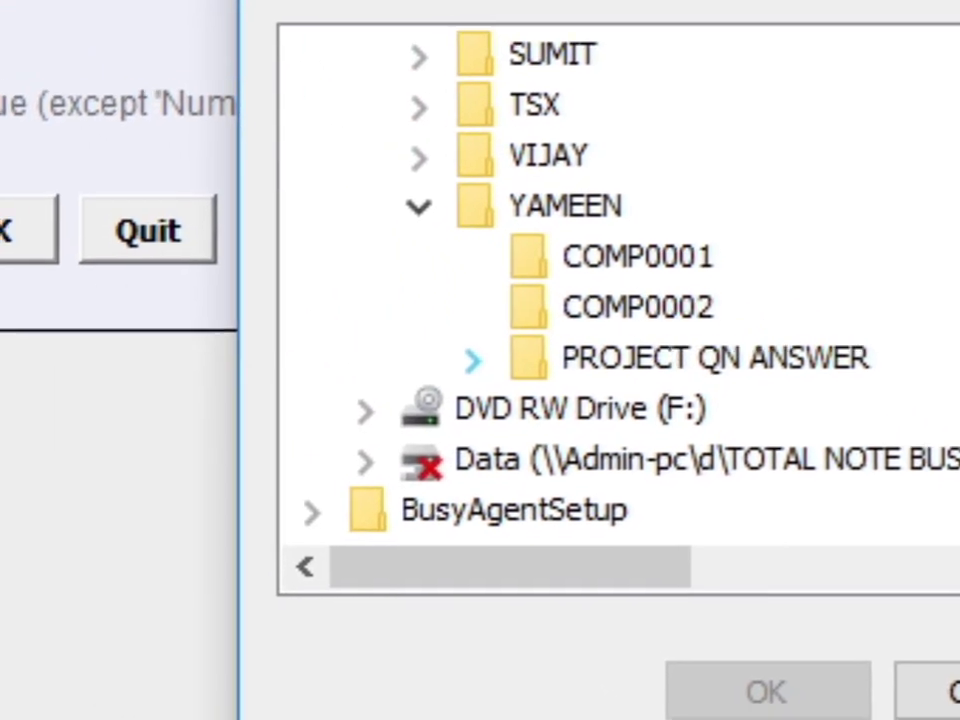
{"action": "left_click", "coordinate": [368, 310]}
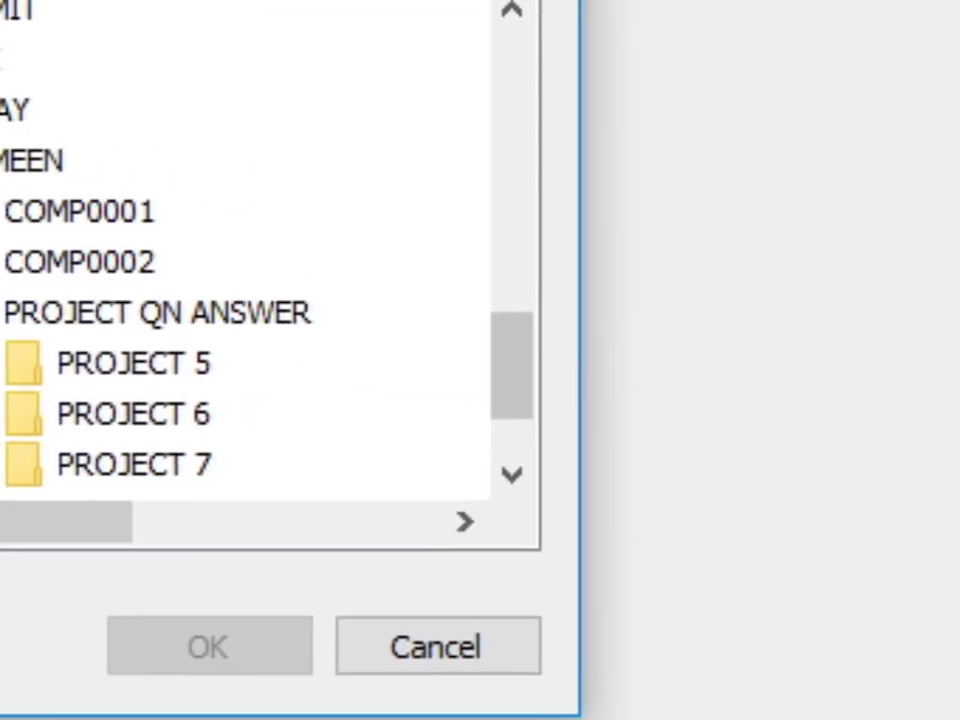
{"action": "left_click_drag", "start_coordinate": [512, 365], "coordinate": [512, 397]}
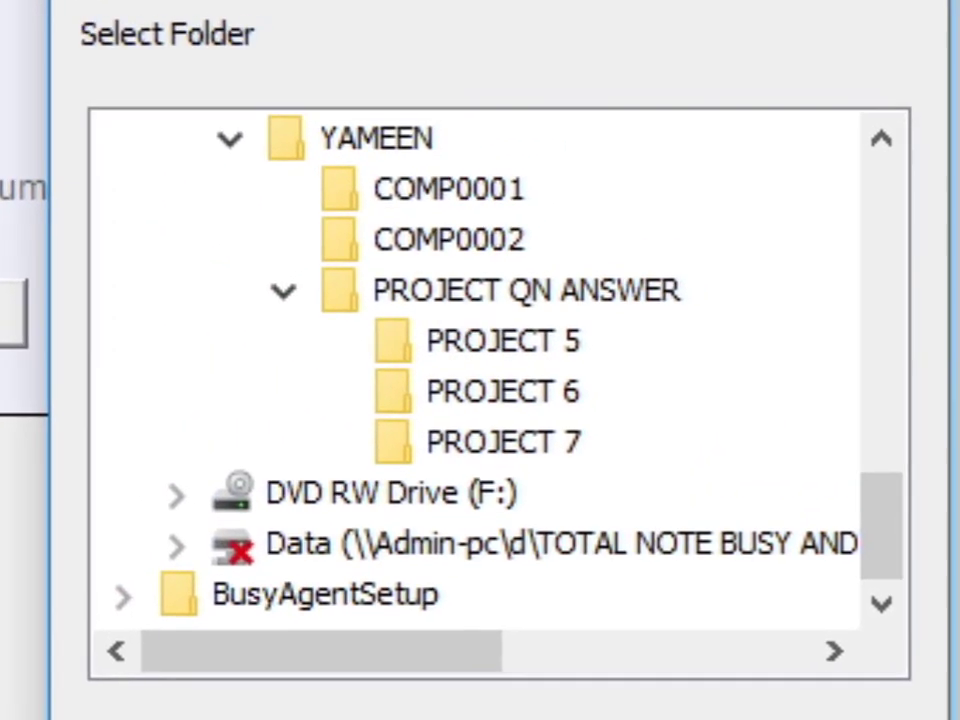
{"action": "left_click", "coordinate": [503, 341]}
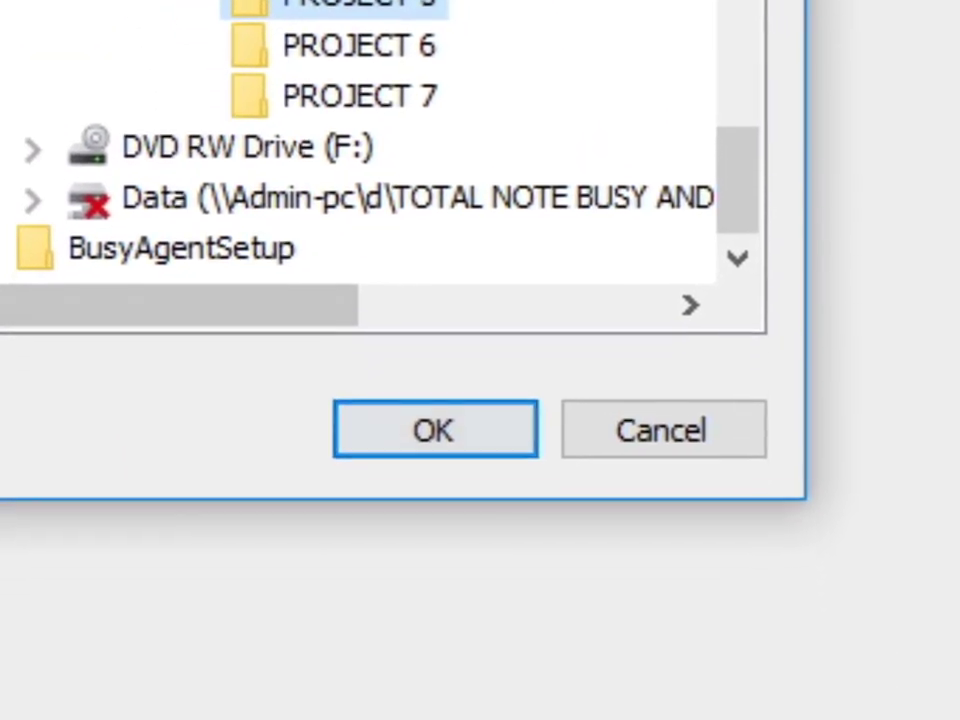
{"action": "left_click", "coordinate": [435, 398]}
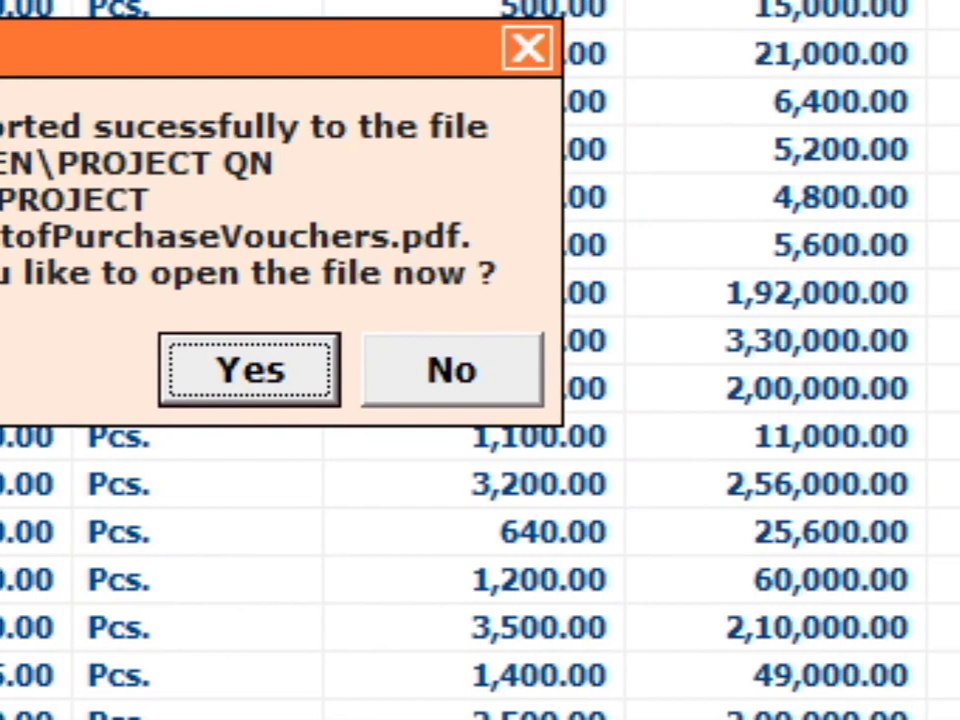
{"action": "key", "text": "Tab"}
{"action": "key", "text": "Return"}
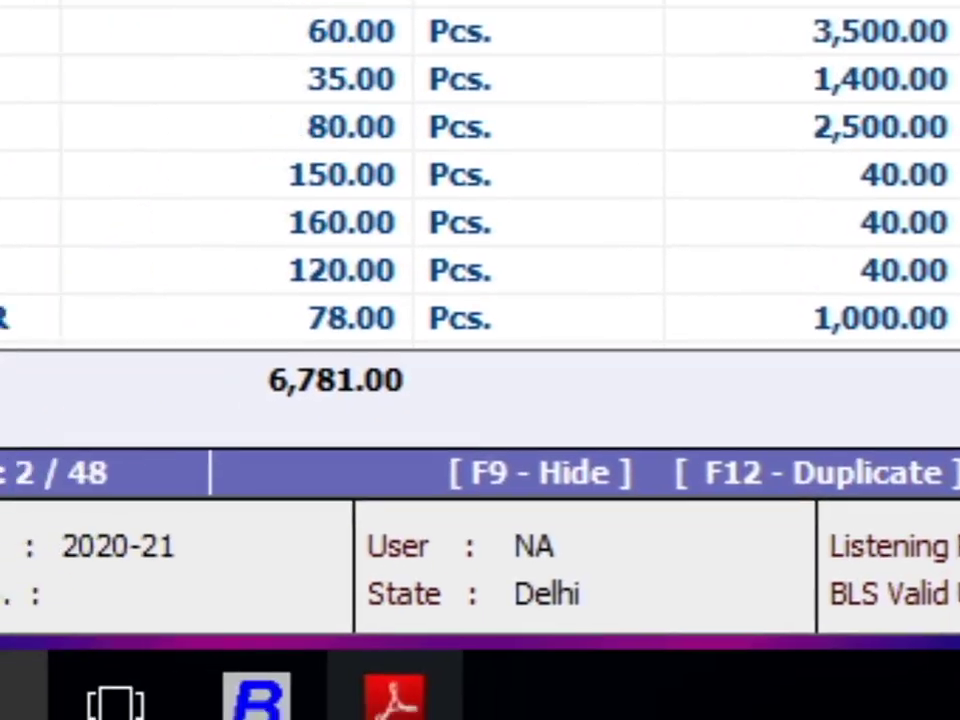
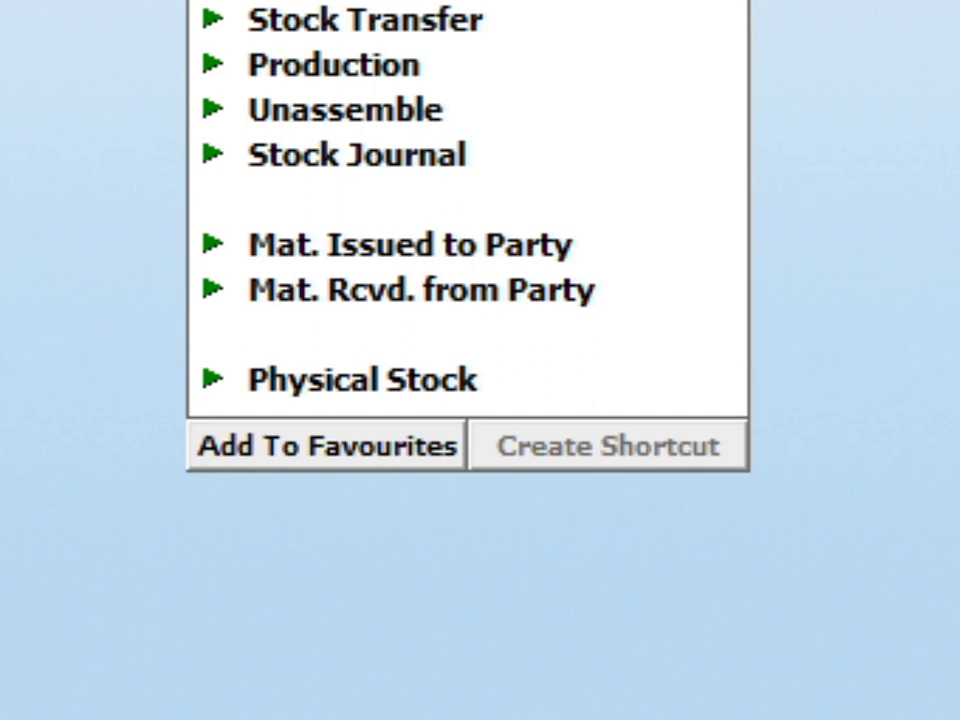
Display the Day Book from the account books without showing cash balances
{"action": "key", "text": "Right"}
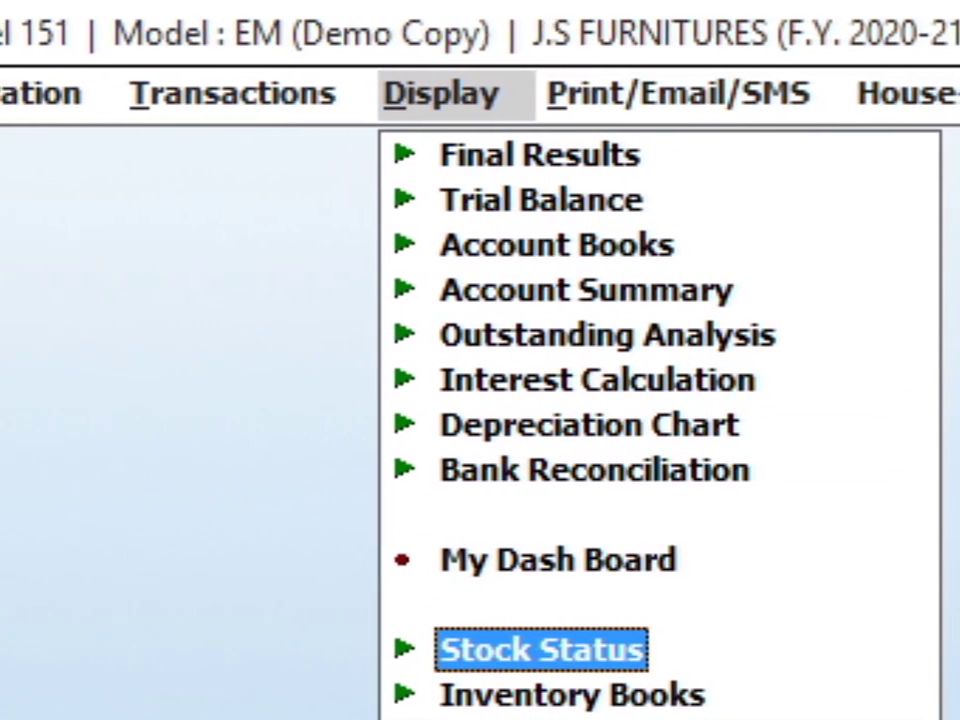
{"action": "left_click", "coordinate": [543, 245]}
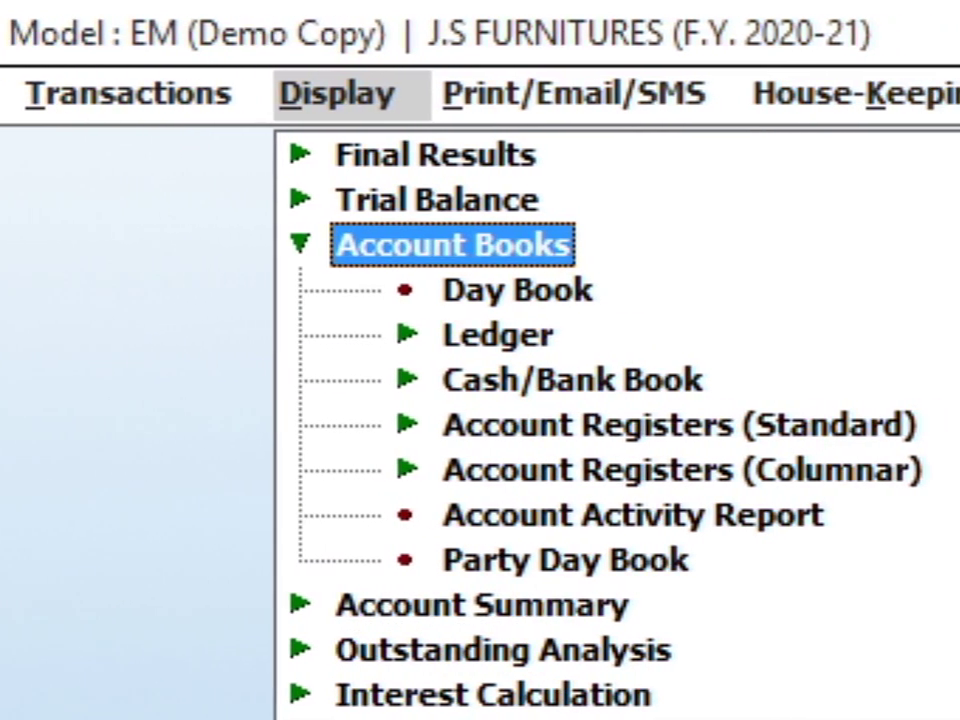
{"action": "left_click", "coordinate": [523, 290]}
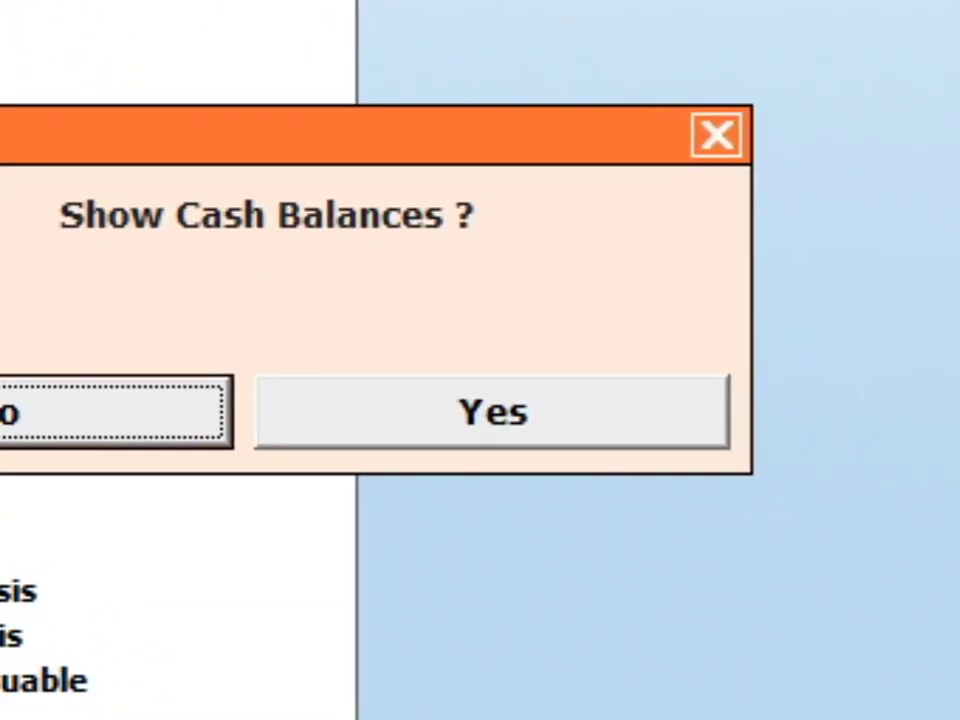
{"action": "key", "text": "Return"}
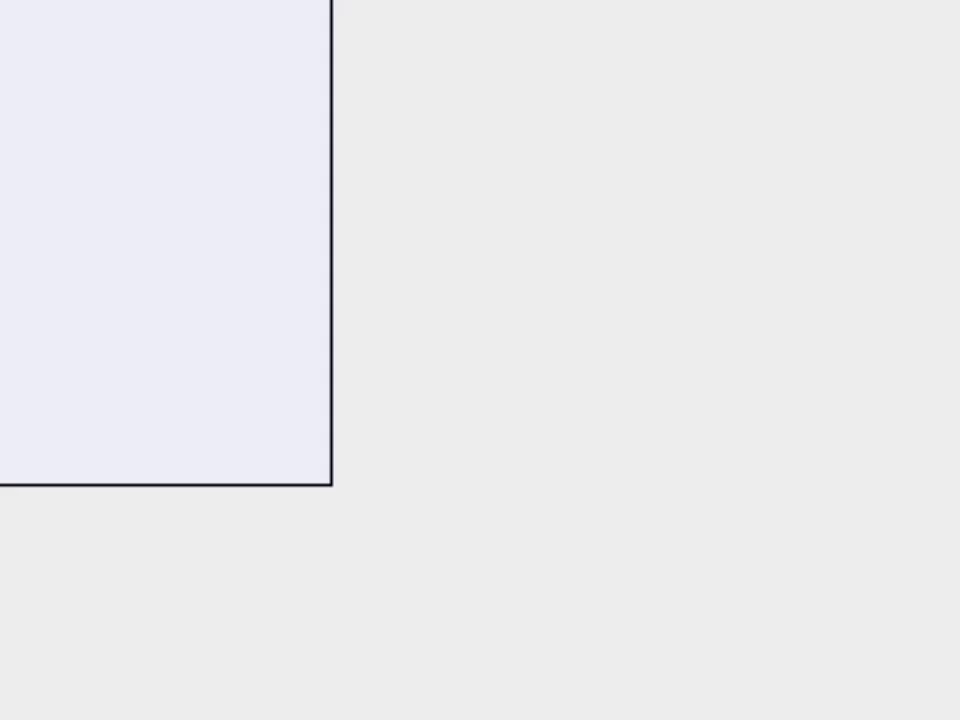
{"action": "key", "text": "Return"}
{"action": "key", "text": "Return"}
{"action": "key", "text": "Return"}
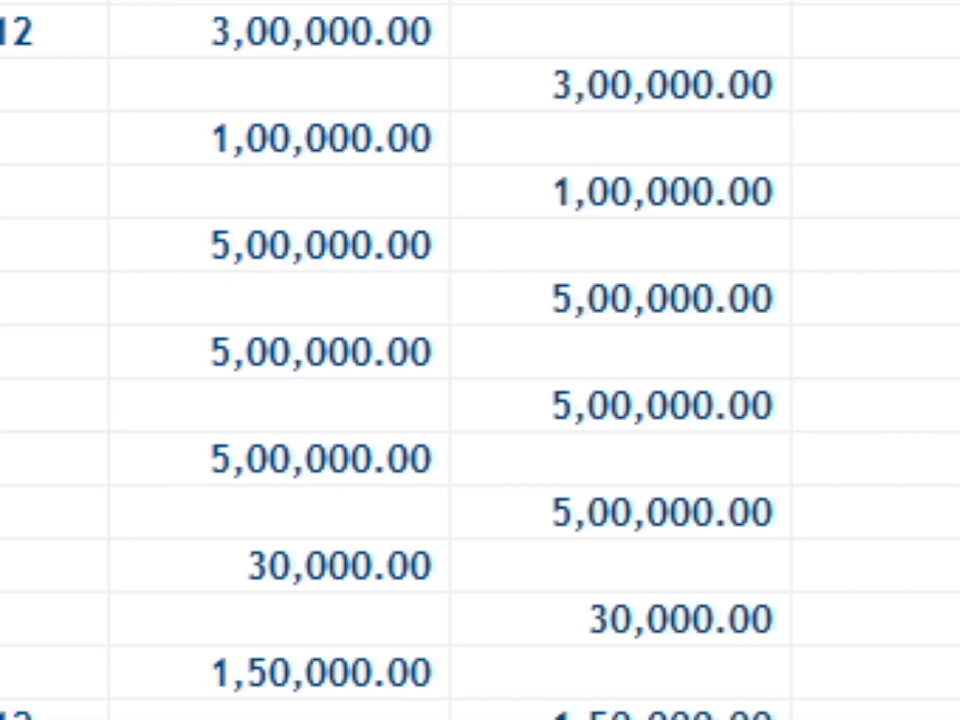
Look through the debit and credit entries of the Day Book report
{"action": "key", "text": "Down"}
{"action": "key", "text": "Down"}
{"action": "key", "text": "Down"}
{"action": "key", "text": "Down"}
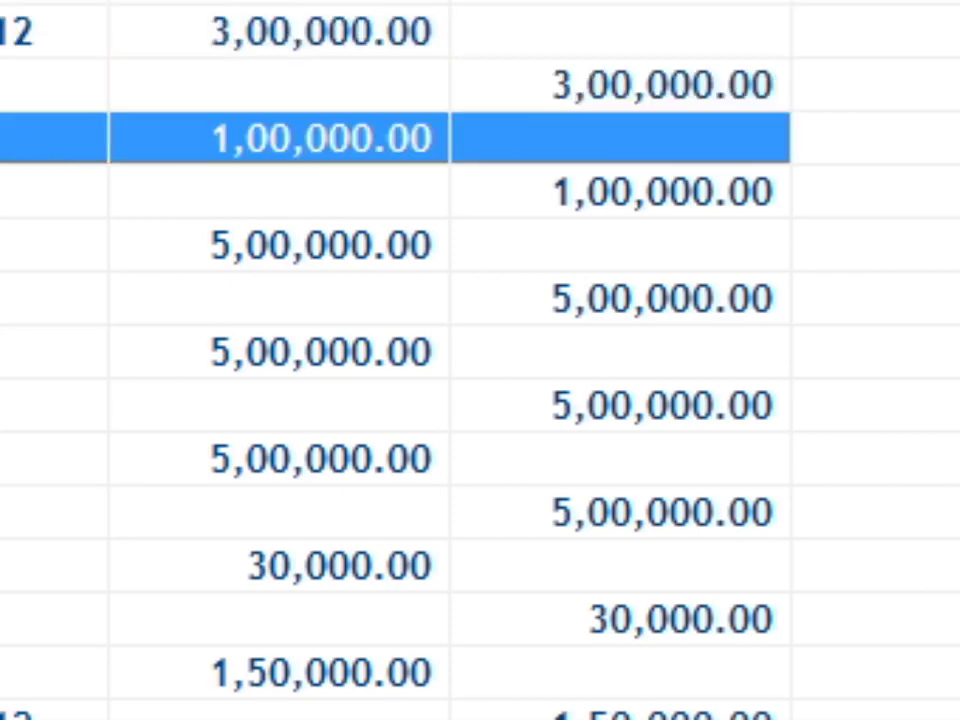
{"action": "key", "text": "Down"}
{"action": "key", "text": "Down"}
{"action": "key", "text": "Down"}
{"action": "key", "text": "Down"}
{"action": "key", "text": "Down"}
{"action": "key", "text": "Down"}
{"action": "key", "text": "Down"}
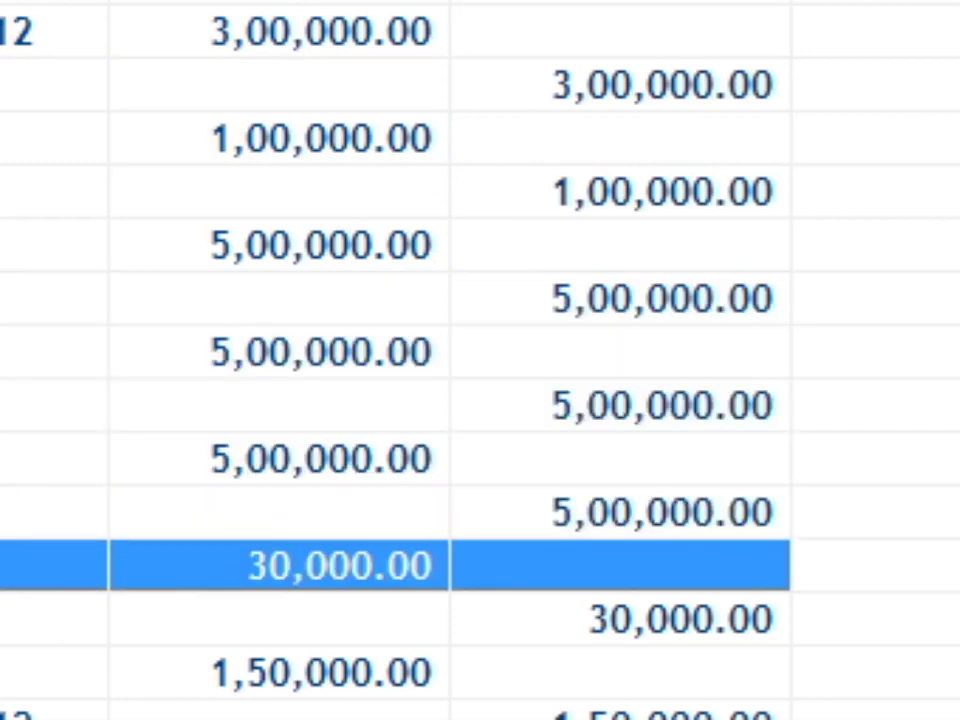
{"action": "key", "text": "Down"}
{"action": "key", "text": "Down"}
{"action": "key", "text": "Down"}
{"action": "key", "text": "Down"}
{"action": "key", "text": "Down"}
{"action": "key", "text": "Down"}
{"action": "key", "text": "Down"}
{"action": "key", "text": "Down"}
{"action": "key", "text": "Down"}
{"action": "key", "text": "Down"}
{"action": "key", "text": "Down"}
{"action": "key", "text": "Down"}
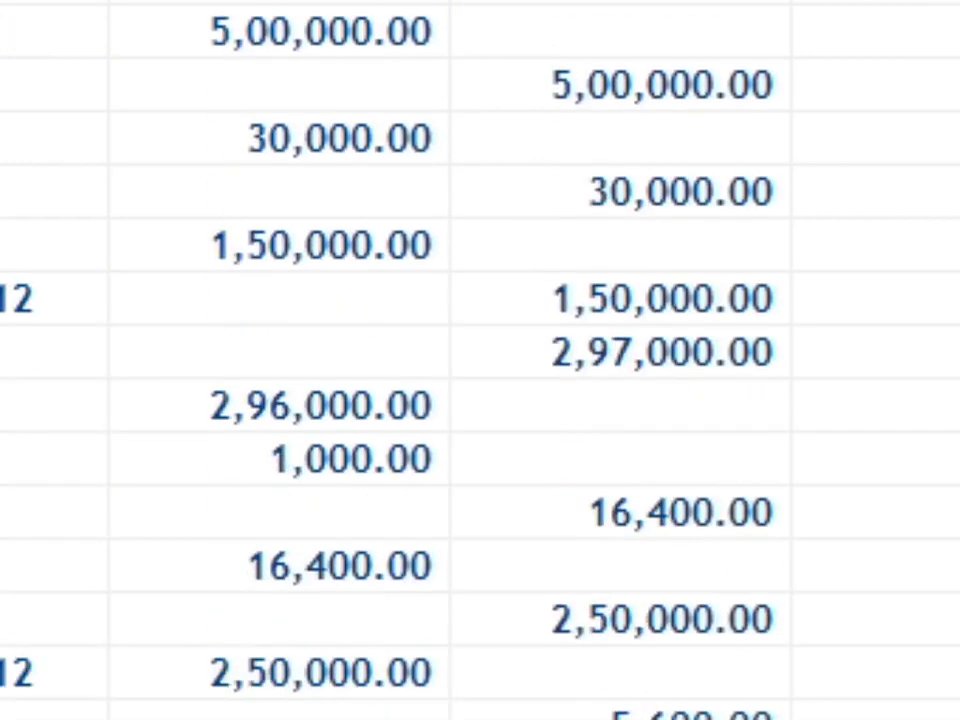
{"action": "key", "text": "Up"}
{"action": "key", "text": "Up"}
{"action": "key", "text": "Up"}
{"action": "key", "text": "Up"}
{"action": "key", "text": "Down"}
{"action": "key", "text": "Down"}
{"action": "key", "text": "Down"}
{"action": "key", "text": "Down"}
{"action": "key", "text": "Down"}
{"action": "key", "text": "Down"}
{"action": "key", "text": "Down"}
{"action": "key", "text": "Down"}
{"action": "key", "text": "Down"}
{"action": "key", "text": "Down"}
{"action": "key", "text": "Down"}
{"action": "key", "text": "Down"}
{"action": "key", "text": "Down"}
{"action": "key", "text": "Down"}
{"action": "key", "text": "Down"}
{"action": "key", "text": "Down"}
{"action": "key", "text": "Down"}
{"action": "key", "text": "Down"}
{"action": "key", "text": "Down"}
{"action": "key", "text": "Down"}
{"action": "key", "text": "Down"}
{"action": "key", "text": "Down"}
{"action": "key", "text": "Down"}
{"action": "key", "text": "Down"}
{"action": "key", "text": "Down"}
{"action": "key", "text": "Down"}
{"action": "key", "text": "Down"}
{"action": "key", "text": "Down"}
{"action": "key", "text": "Down"}
{"action": "key", "text": "Down"}
{"action": "key", "text": "Down"}
{"action": "key", "text": "Down"}
{"action": "key", "text": "Down"}
{"action": "key", "text": "Down"}
{"action": "key", "text": "Down"}
{"action": "key", "text": "Down"}
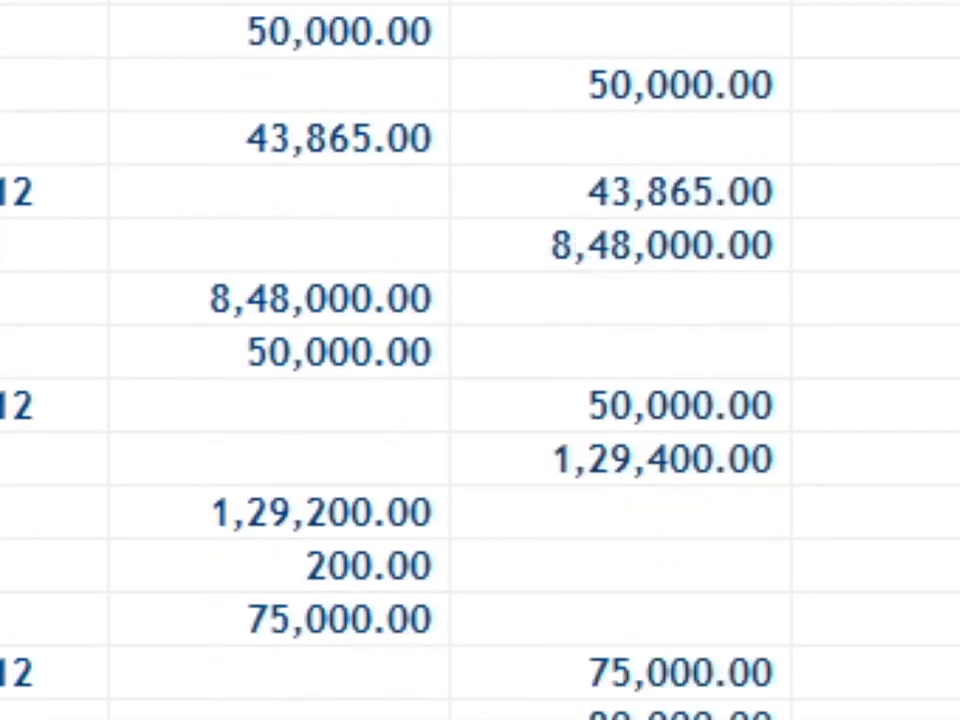
{"action": "key", "text": "Down"}
{"action": "key", "text": "Down"}
{"action": "key", "text": "Down"}
{"action": "key", "text": "Down"}
{"action": "key", "text": "Down"}
{"action": "key", "text": "Down"}
{"action": "key", "text": "Down"}
{"action": "key", "text": "Down"}
{"action": "key", "text": "Down"}
{"action": "key", "text": "Down"}
{"action": "key", "text": "Down"}
{"action": "key", "text": "Down"}
{"action": "key", "text": "Down"}
{"action": "key", "text": "Down"}
{"action": "key", "text": "Down"}
{"action": "key", "text": "Down"}
{"action": "key", "text": "Down"}
{"action": "key", "text": "Down"}
{"action": "key", "text": "Down"}
{"action": "key", "text": "Down"}
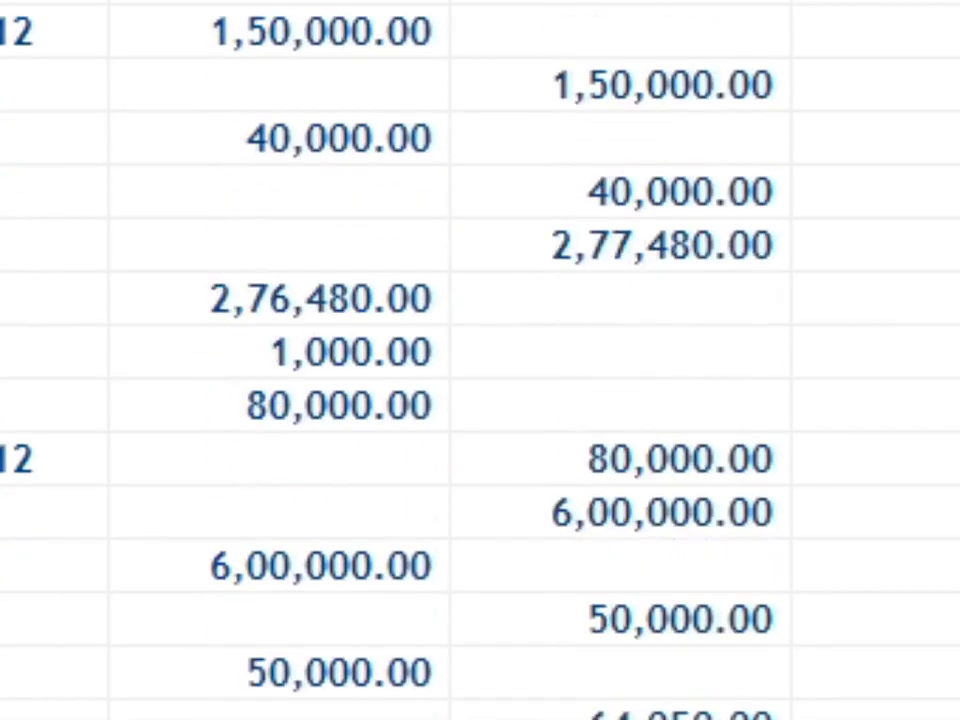
{"action": "key", "text": "Down"}
{"action": "key", "text": "Down"}
{"action": "key", "text": "Down"}
{"action": "key", "text": "Down"}
{"action": "key", "text": "Down"}
{"action": "key", "text": "Down"}
{"action": "key", "text": "Down"}
{"action": "key", "text": "Down"}
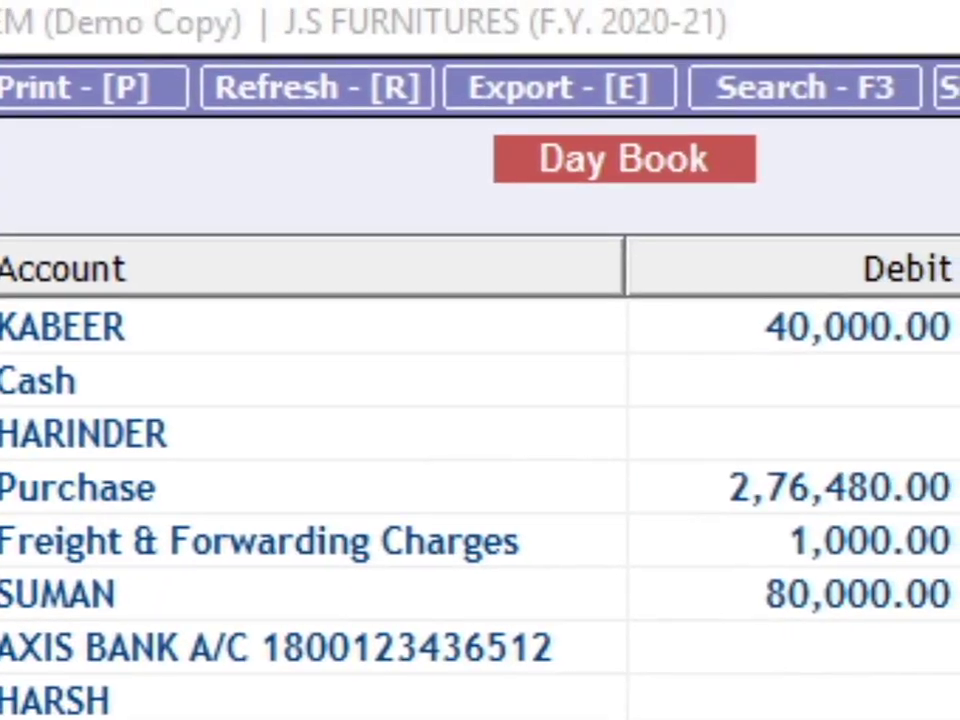
Start exporting the Day Book report as a PDF and expand drive E as the destination
{"action": "left_click", "coordinate": [557, 88]}
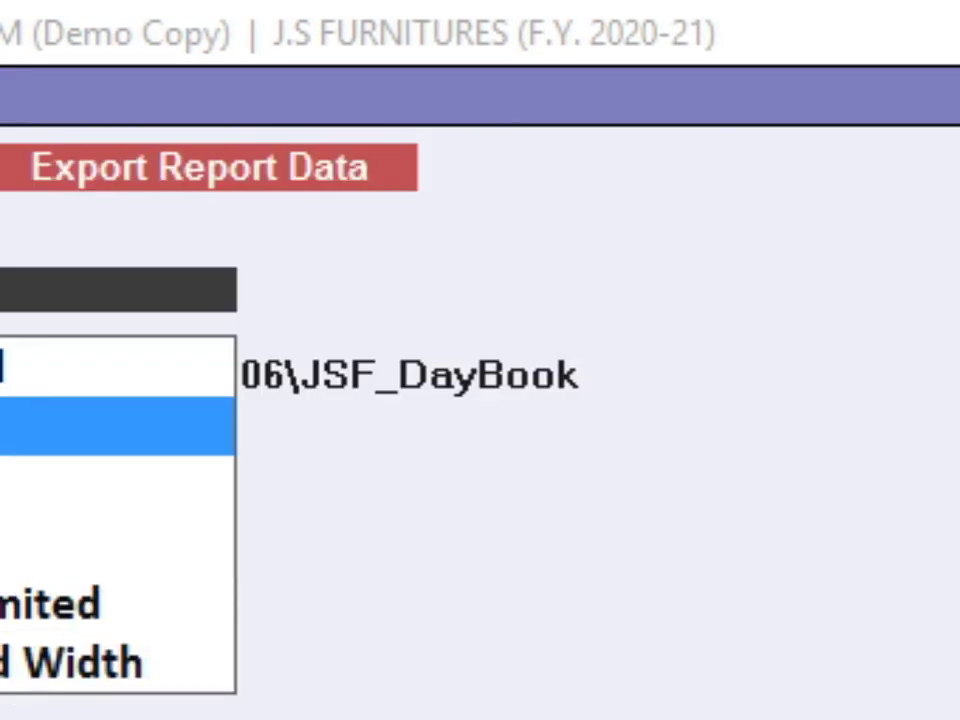
{"action": "key", "text": "Return"}
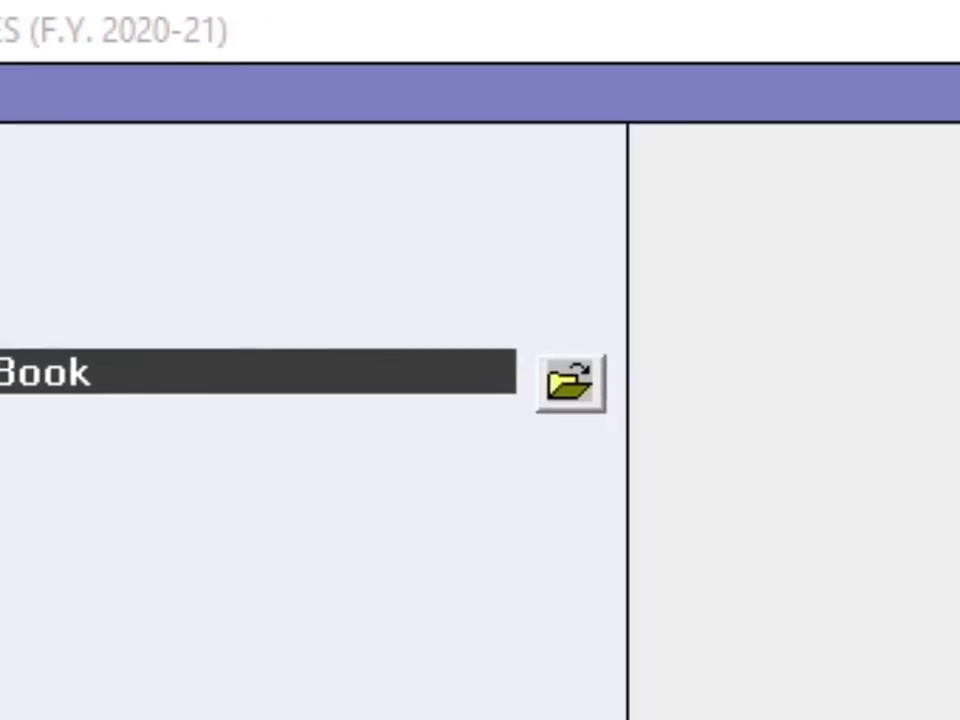
{"action": "left_click", "coordinate": [497, 361]}
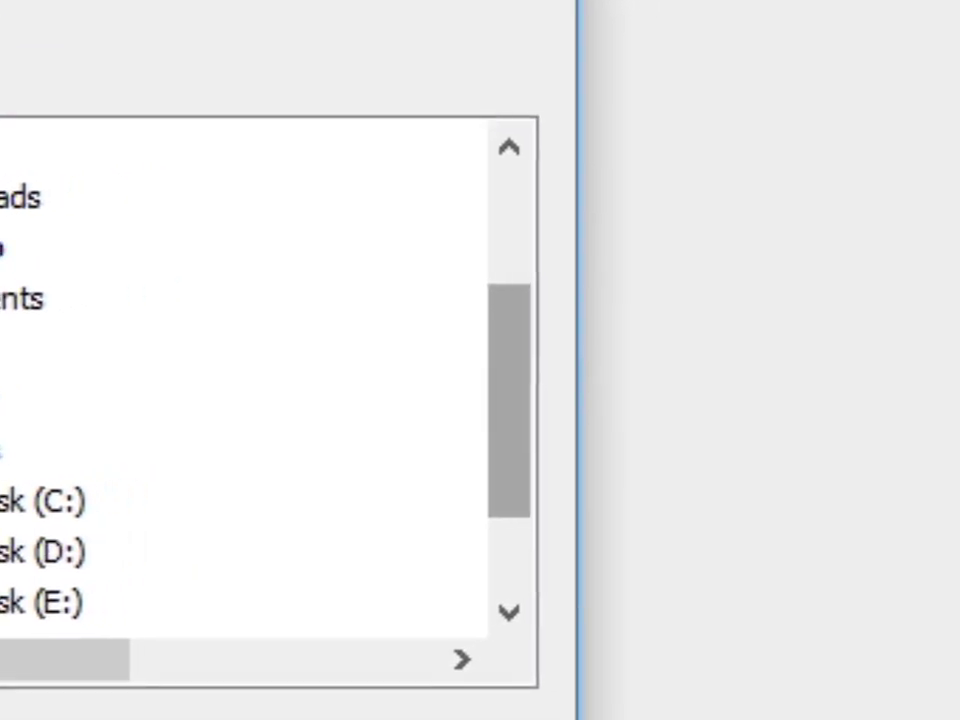
{"action": "left_click_drag", "start_coordinate": [509, 398], "coordinate": [510, 468]}
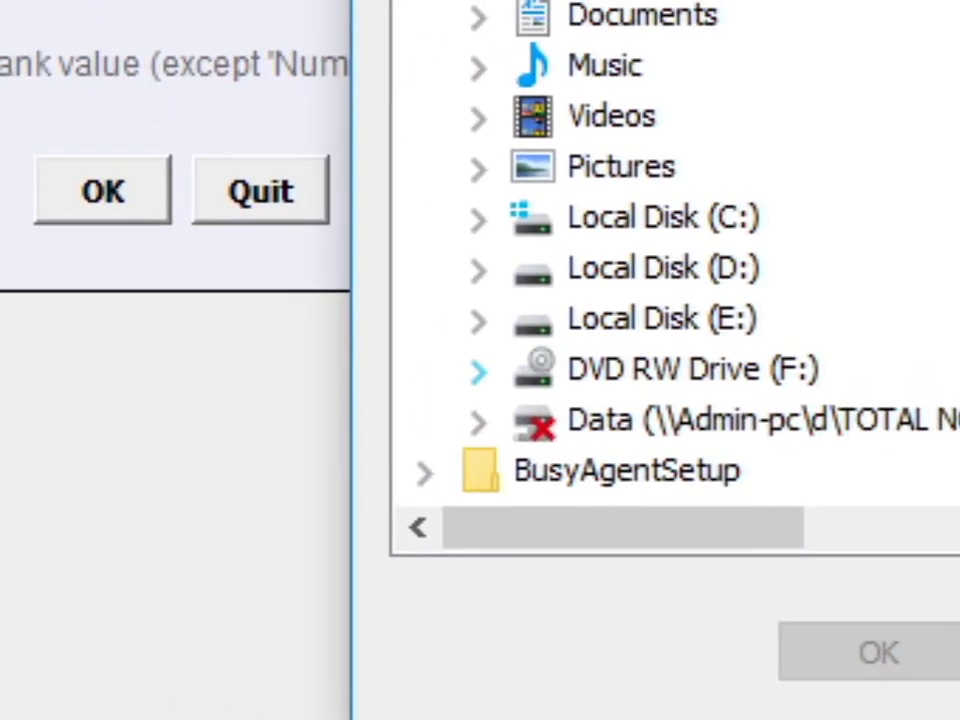
{"action": "left_click", "coordinate": [479, 371]}
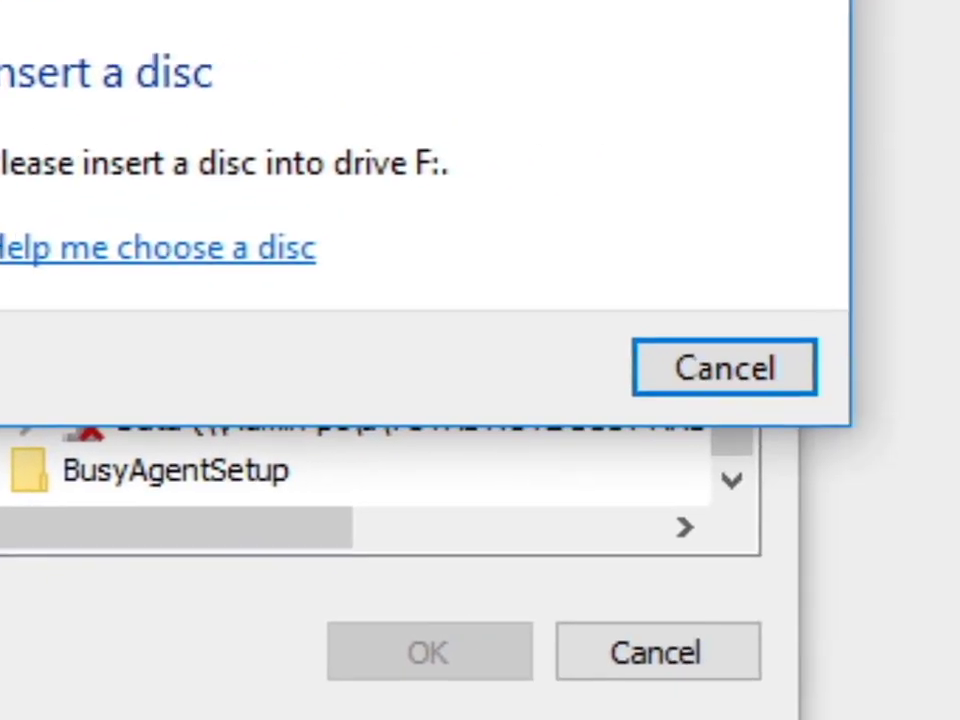
{"action": "left_click", "coordinate": [724, 369]}
{"action": "left_click", "coordinate": [442, 352]}
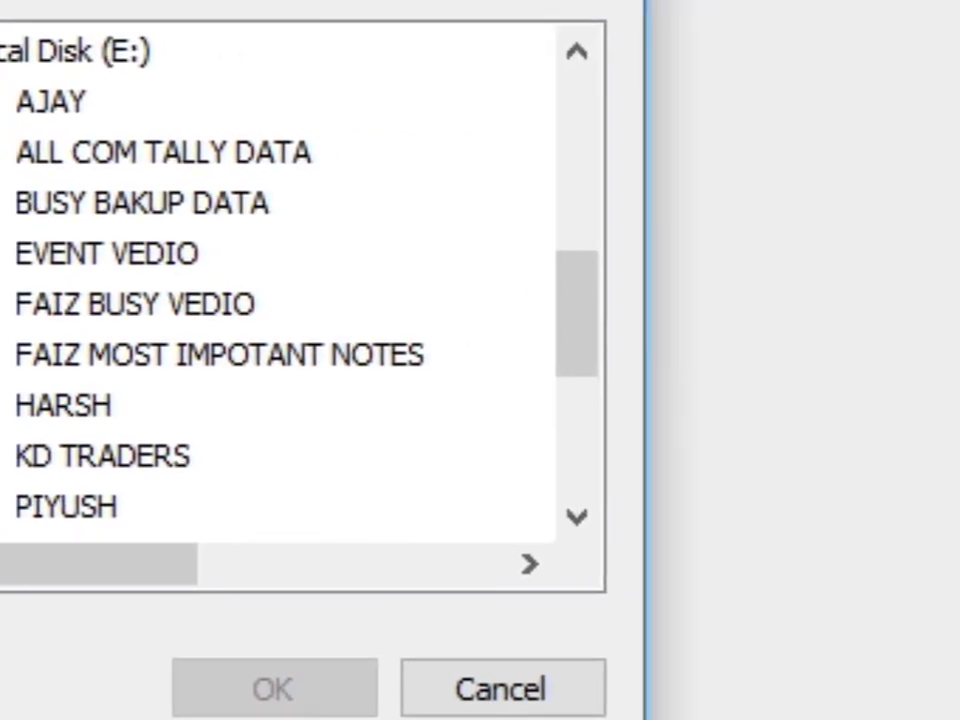
Export the Day Book PDF into the PROJECT 5 folder under PROJECT QN ANSWER
{"action": "left_click_drag", "start_coordinate": [576, 314], "coordinate": [490, 358]}
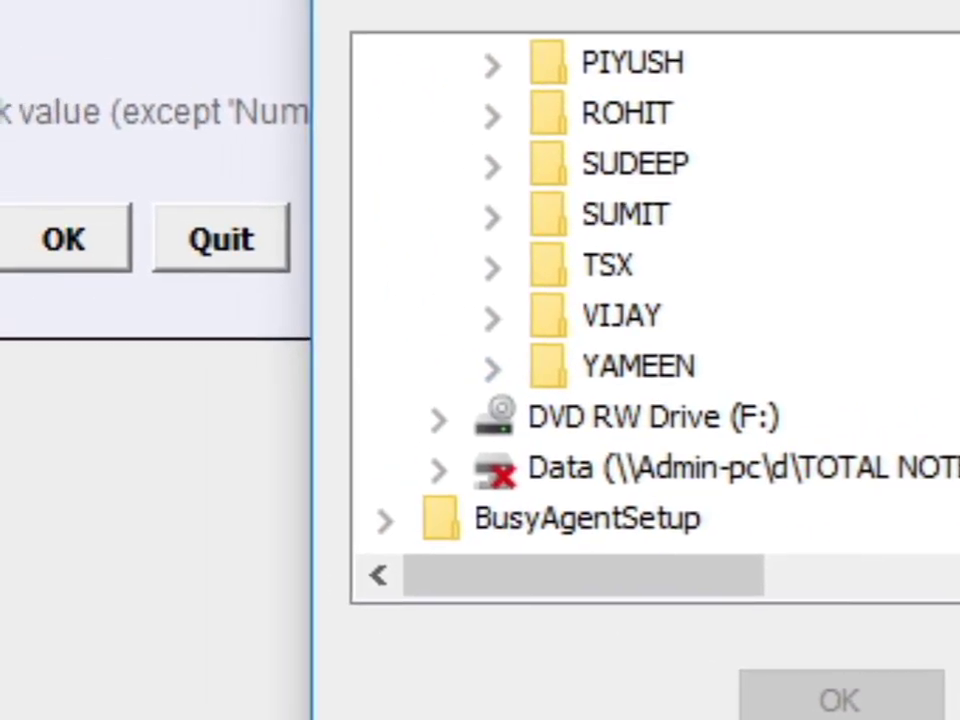
{"action": "left_click", "coordinate": [491, 368]}
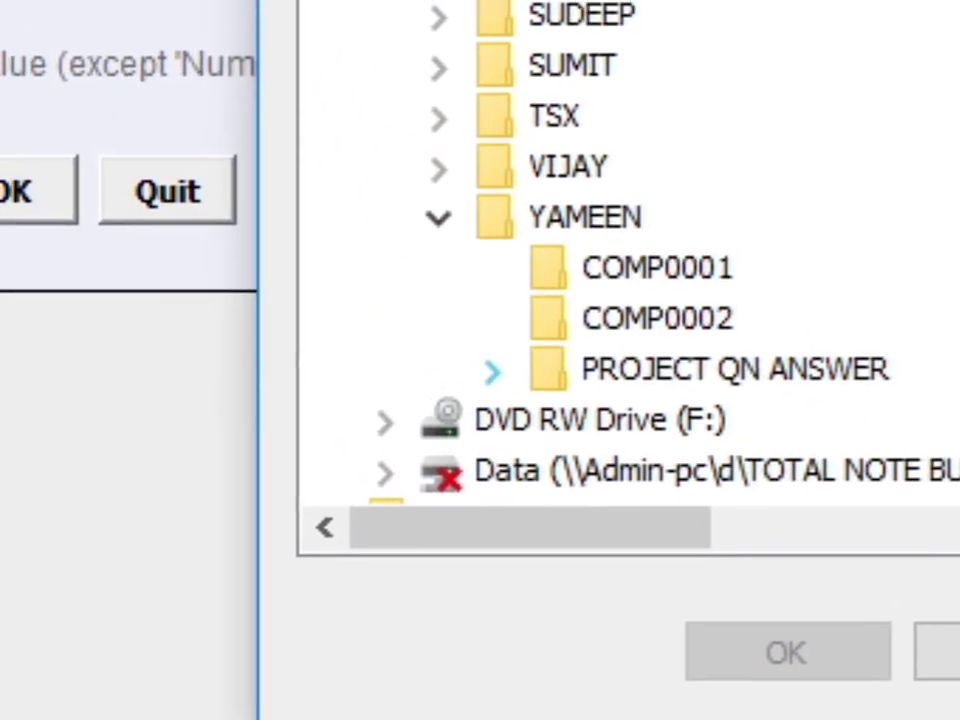
{"action": "left_click", "coordinate": [491, 368]}
{"action": "left_click", "coordinate": [667, 369]}
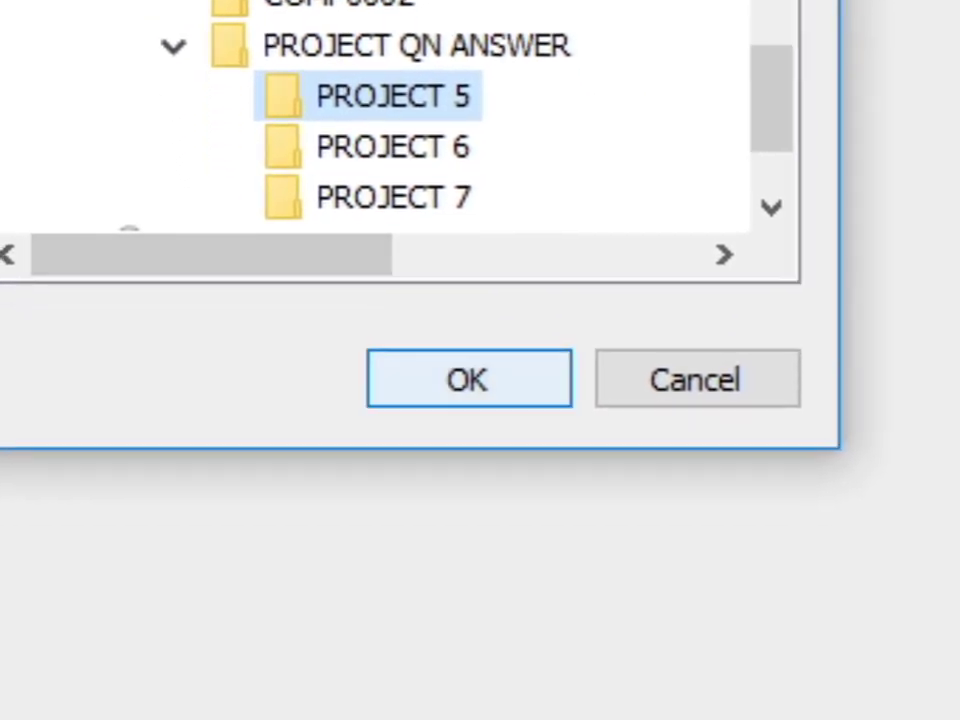
{"action": "left_click", "coordinate": [583, 633]}
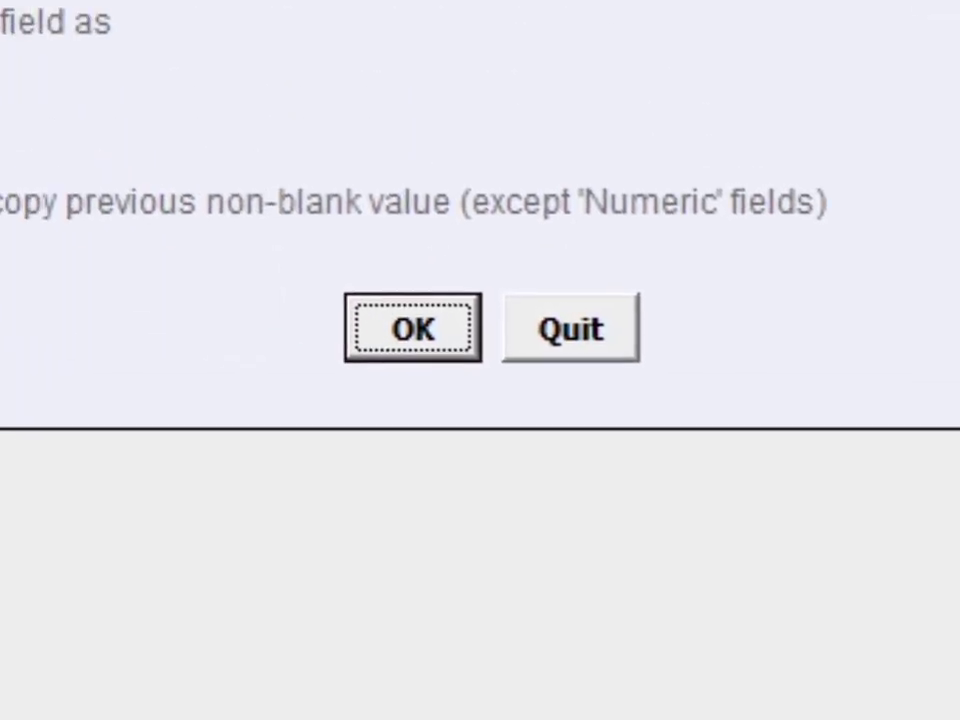
{"action": "left_click", "coordinate": [413, 328]}
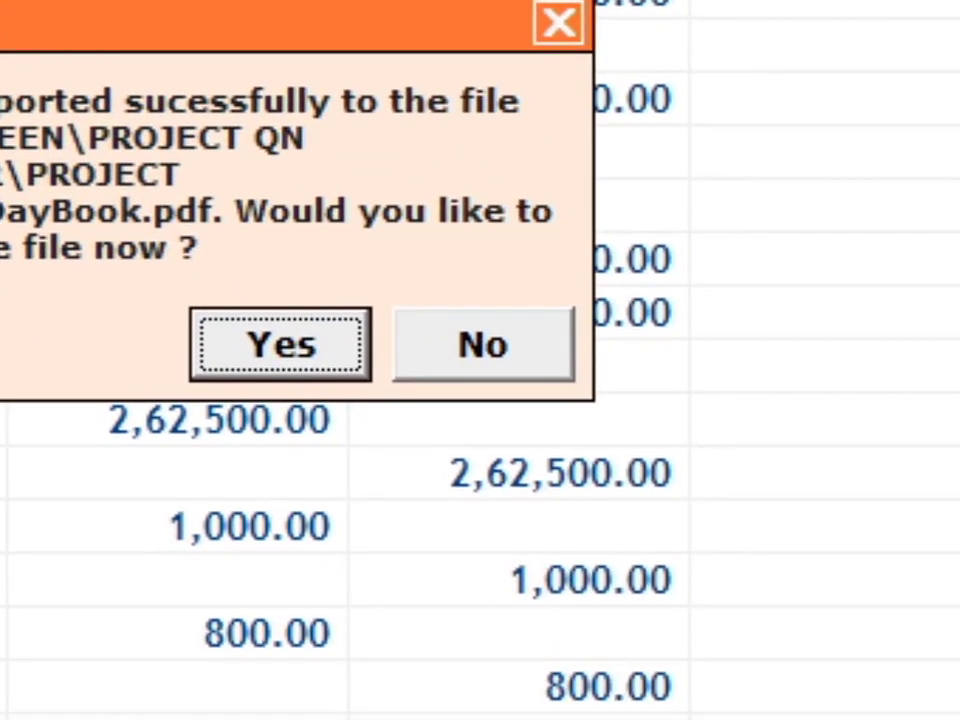
{"action": "key", "text": "Return"}
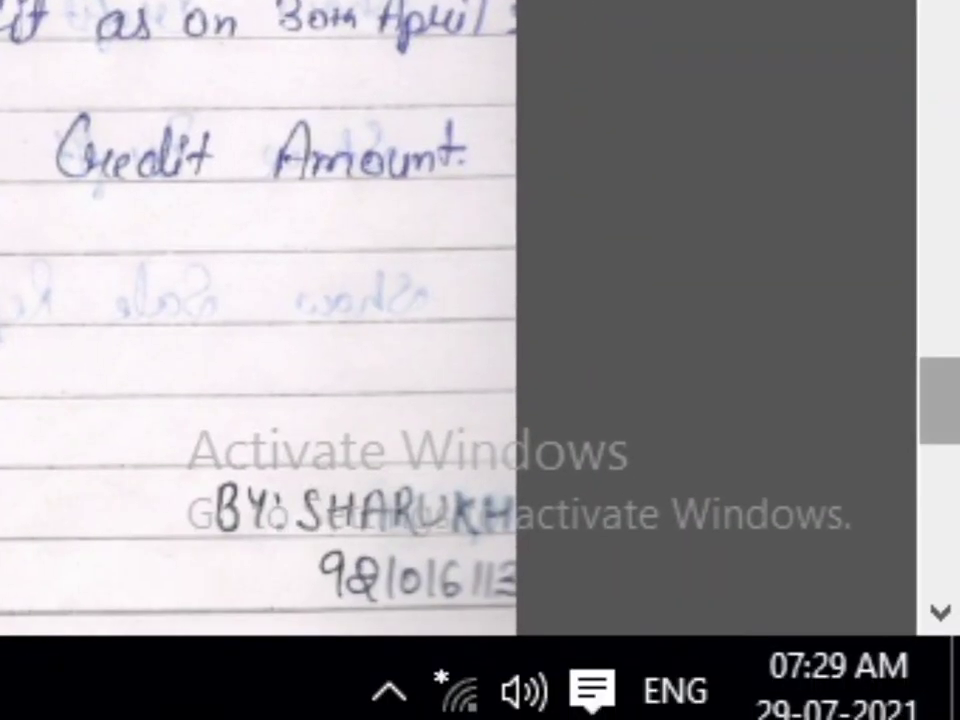
Go to the next question in the exercise PDF and close the Day Book report
{"action": "scroll", "coordinate": [258, 318], "scroll_direction": "down", "scroll_amount": 4}
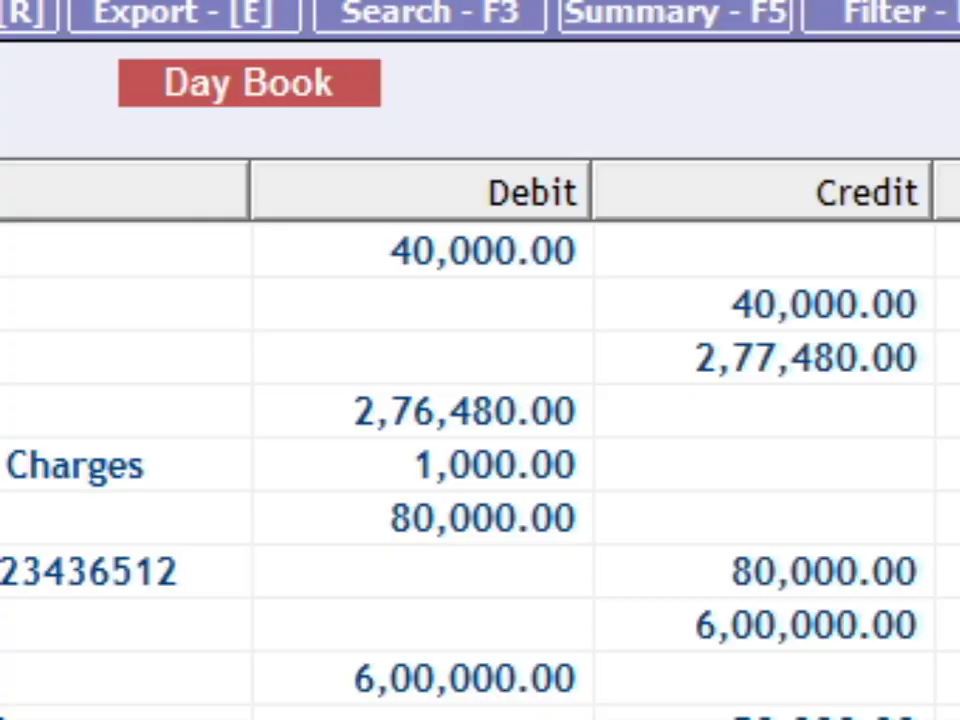
{"action": "key", "text": "Escape"}
{"action": "key", "text": "Escape"}
{"action": "key", "text": "Escape"}
{"action": "key", "text": "Escape"}
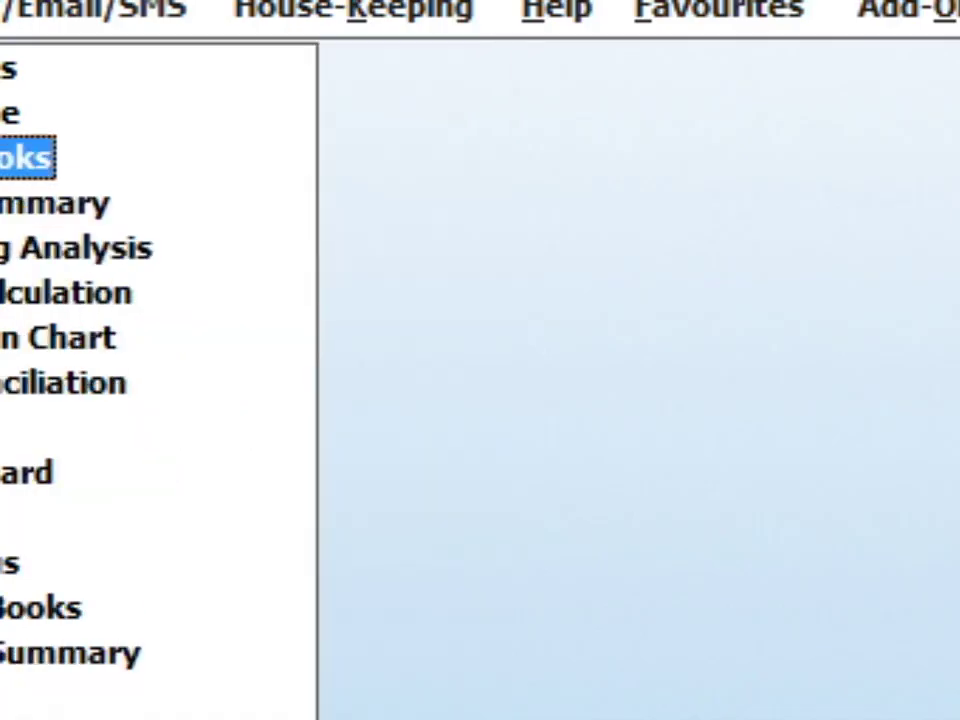
Display the Balance Sheet from the final results reports, keeping the offered 2021 date
{"action": "key", "text": "Return"}
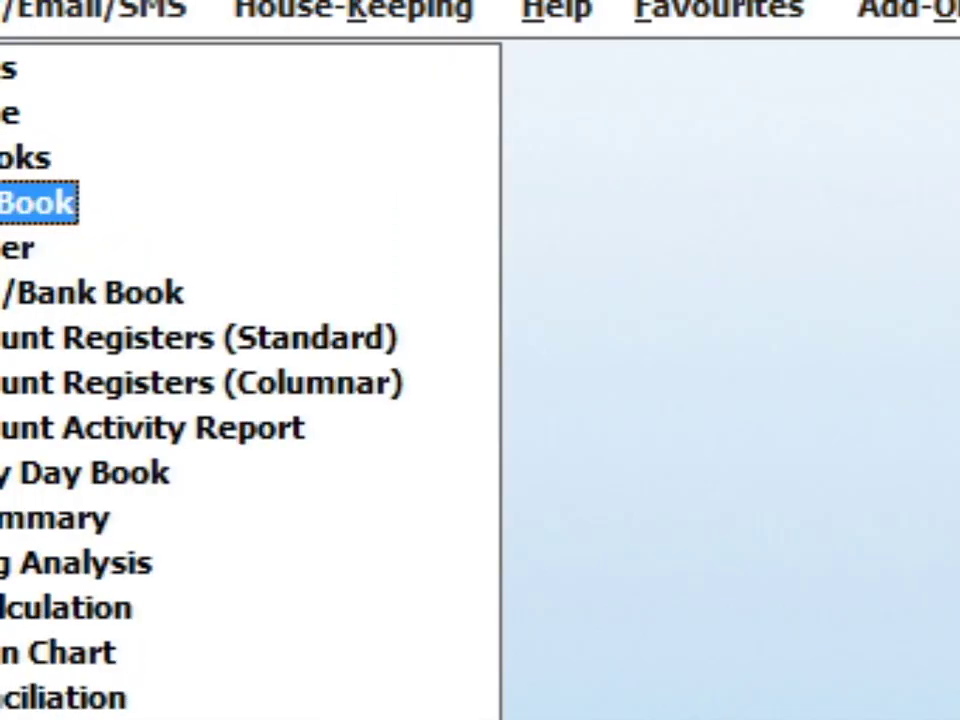
{"action": "key", "text": "Left"}
{"action": "key", "text": "Left"}
{"action": "key", "text": "Up"}
{"action": "key", "text": "Up"}
{"action": "key", "text": "Return"}
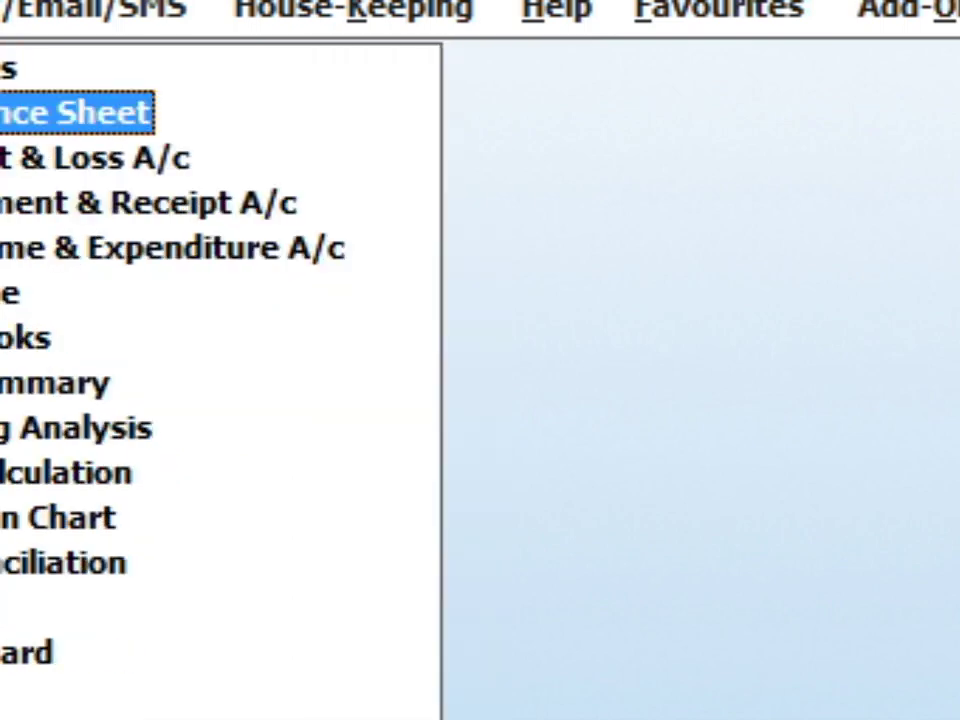
{"action": "key", "text": "Return"}
{"action": "key", "text": "Return"}
{"action": "key", "text": "Down"}
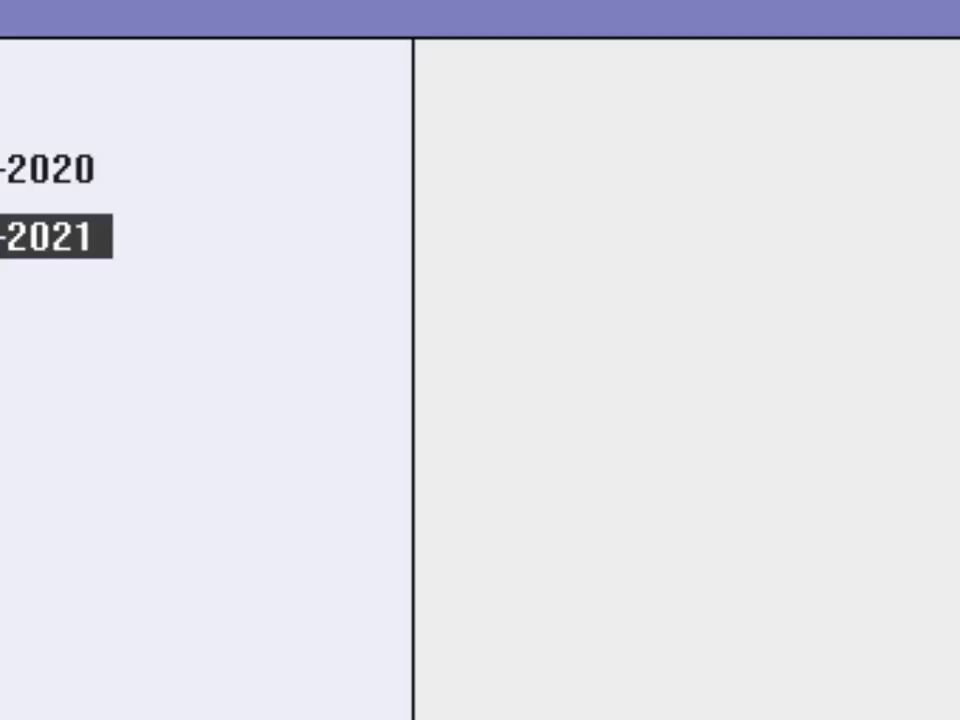
{"action": "key", "text": "Return"}
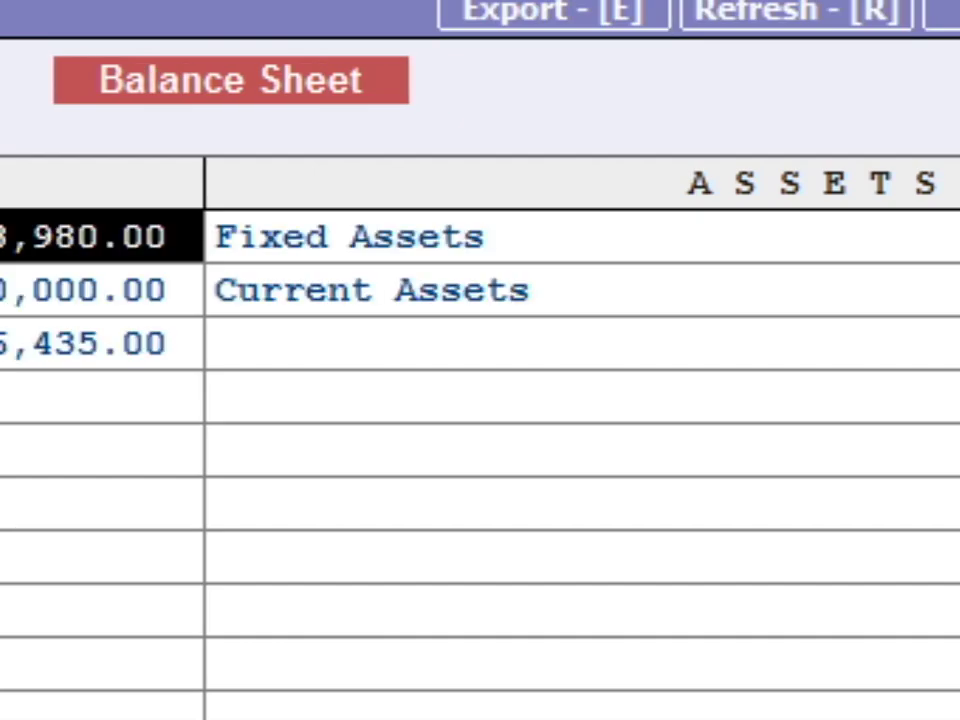
Drill down from the third liability of the Balance Sheet to its group's individual account balances
{"action": "key", "text": "Down"}
{"action": "key", "text": "Down"}
{"action": "key", "text": "Return"}
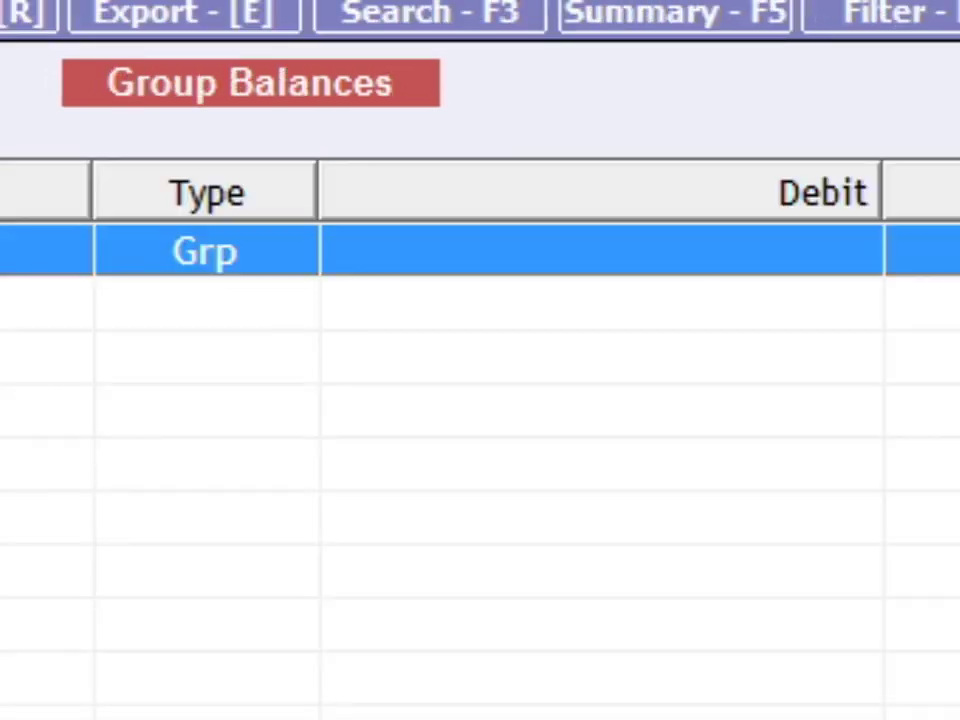
{"action": "key", "text": "Return"}
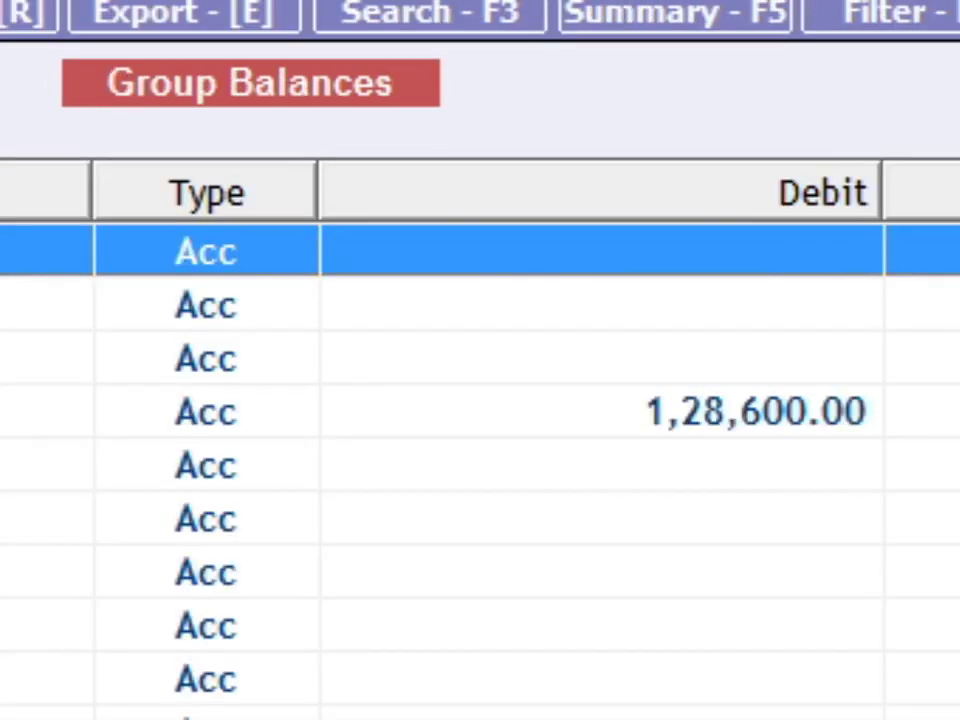
Look through the accounts in the Group Balances report for those with debit balances
{"action": "key", "text": "Down"}
{"action": "key", "text": "Down"}
{"action": "key", "text": "Down"}
{"action": "key", "text": "Down"}
{"action": "key", "text": "Down"}
{"action": "key", "text": "Down"}
{"action": "key", "text": "Down"}
{"action": "key", "text": "Down"}
{"action": "key", "text": "Down"}
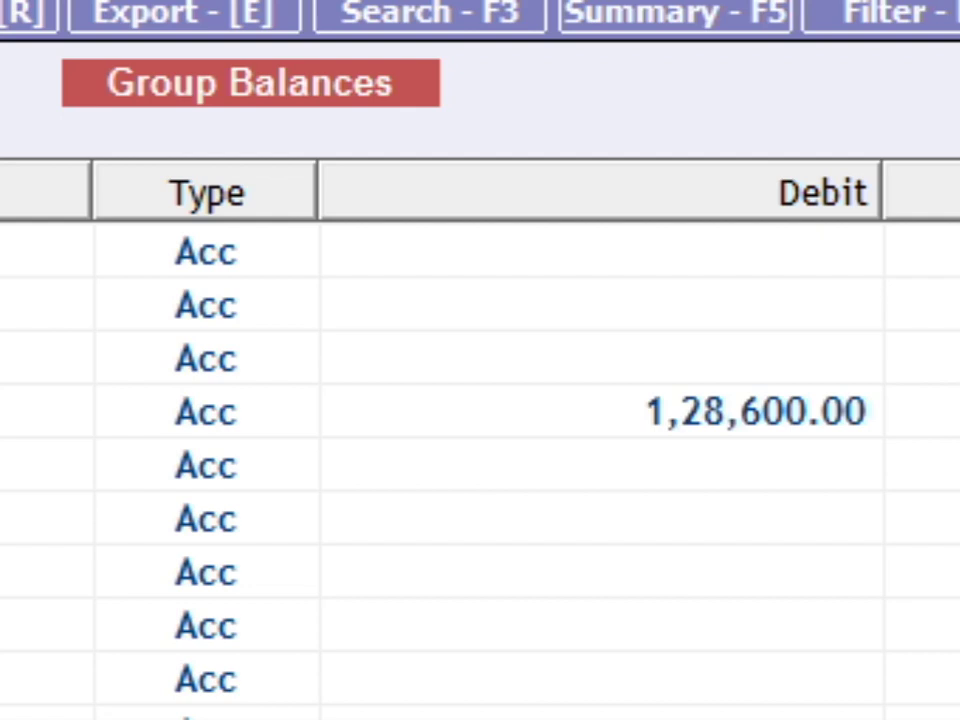
{"action": "key", "text": "Up"}
{"action": "key", "text": "Up"}
{"action": "key", "text": "Up"}
{"action": "key", "text": "Up"}
{"action": "key", "text": "Up"}
{"action": "key", "text": "Up"}
{"action": "key", "text": "Up"}
{"action": "key", "text": "Up"}
{"action": "key", "text": "Up"}
{"action": "key", "text": "Up"}
Display and review the Account Ledger of the account with the 1,28,600.00 debit balance
{"action": "key", "text": "Down"}
{"action": "key", "text": "Down"}
{"action": "key", "text": "Down"}
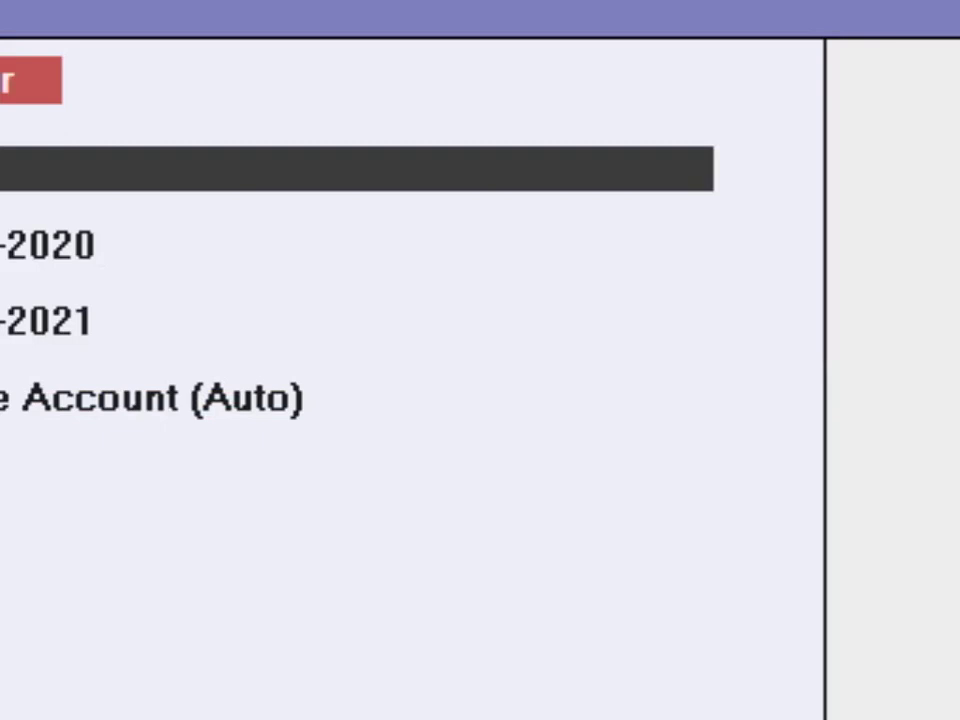
{"action": "key", "text": "Return"}
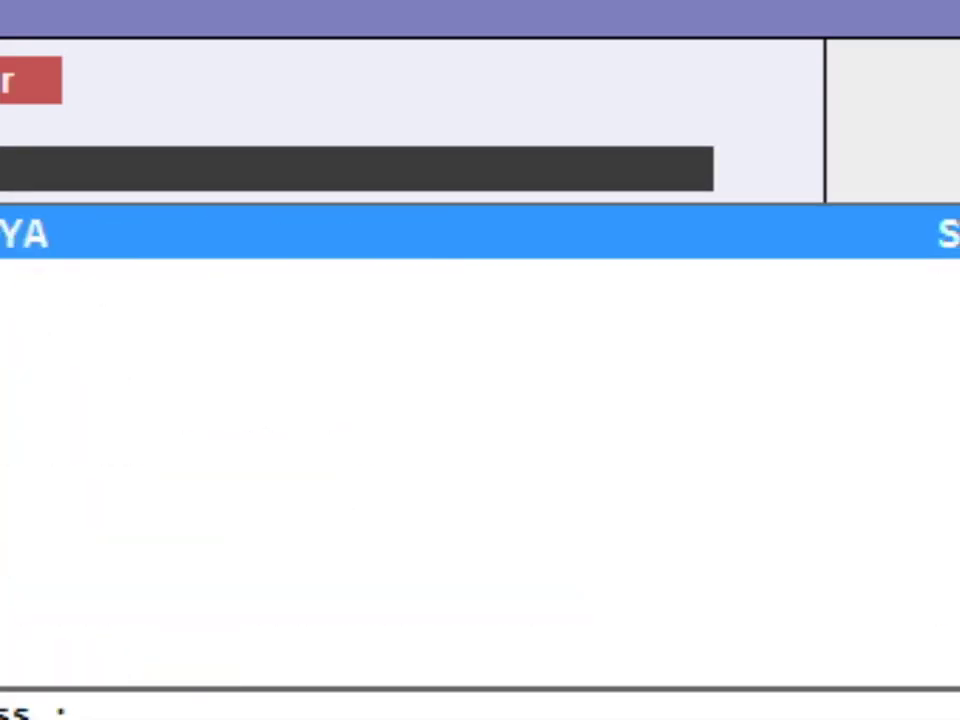
{"action": "key", "text": "Return"}
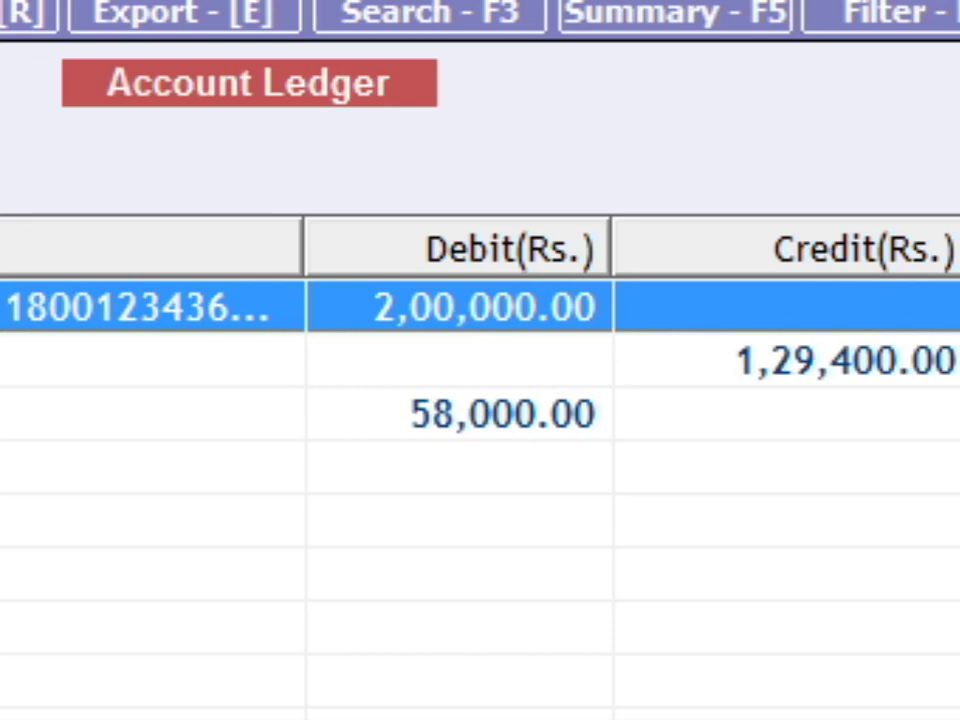
{"action": "key", "text": "Down"}
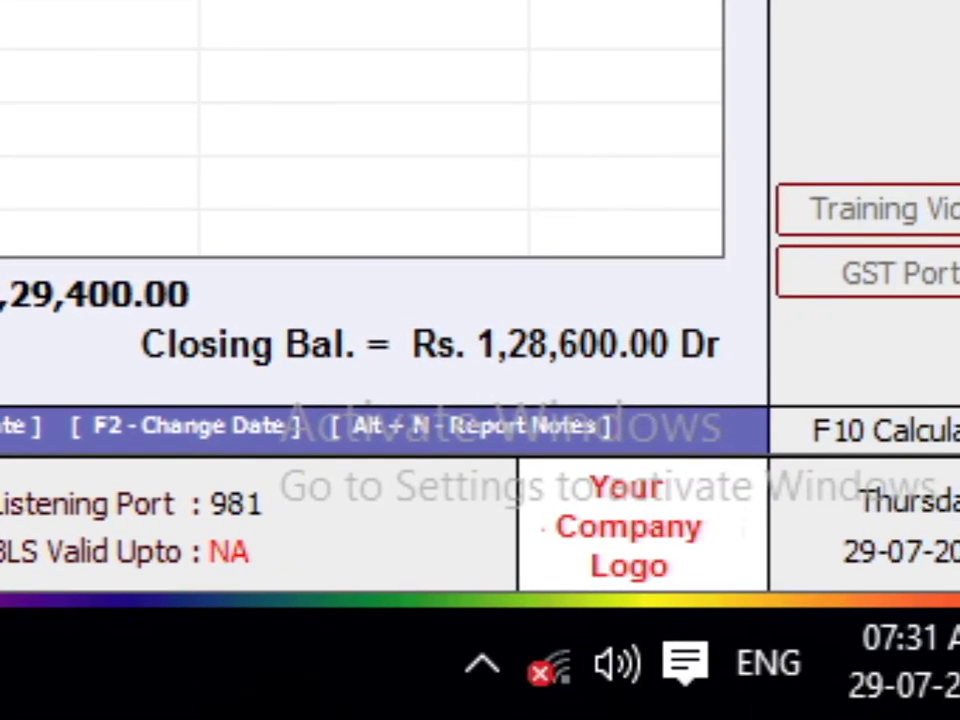
Return to the Group Balances and review the Account Ledger of the account with the 1,64,000.00 debit balance
{"action": "key", "text": "Escape"}
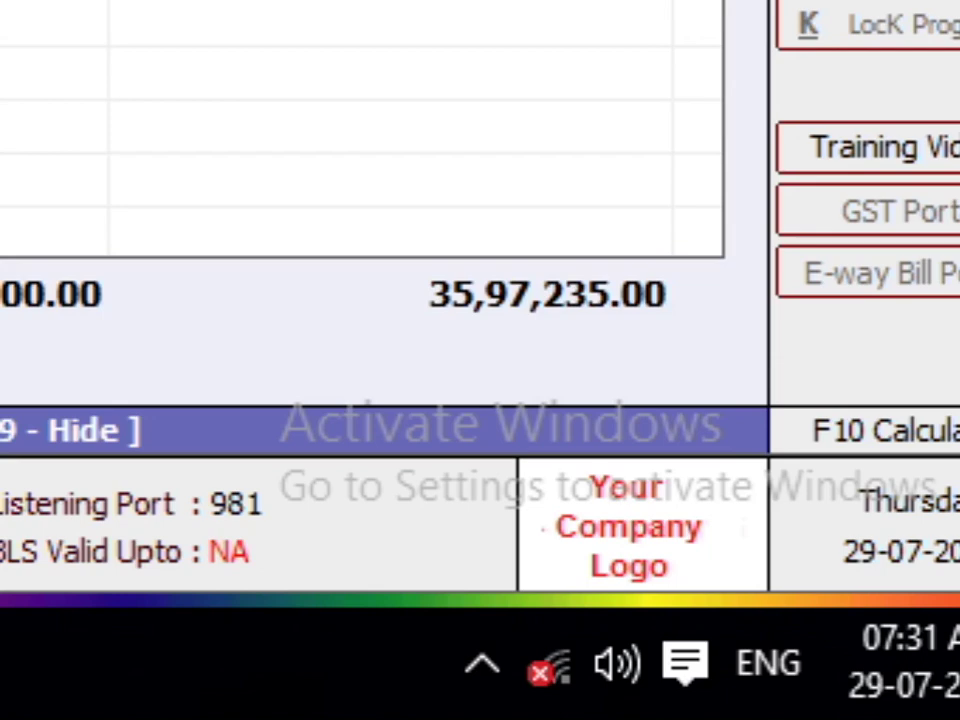
{"action": "key", "text": "Escape"}
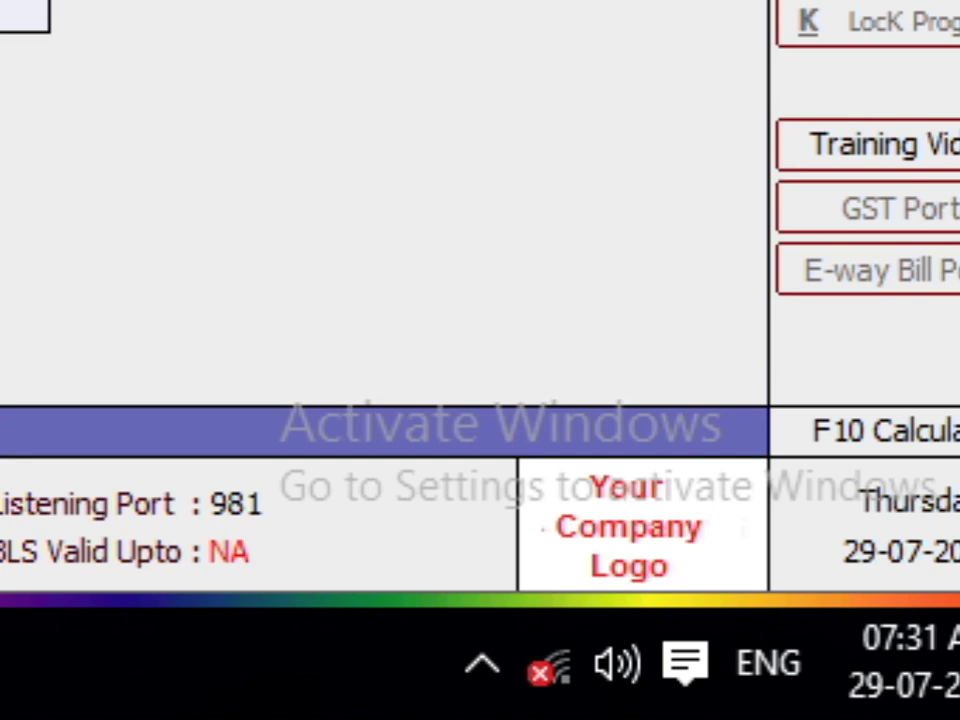
{"action": "key", "text": "Return"}
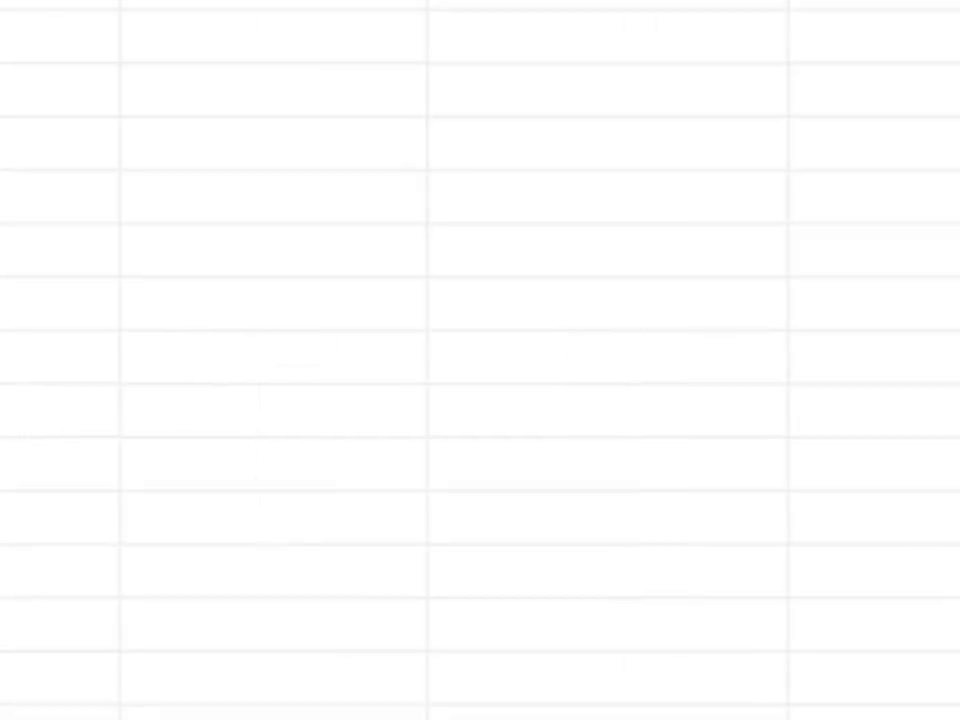
{"action": "key", "text": "Up"}
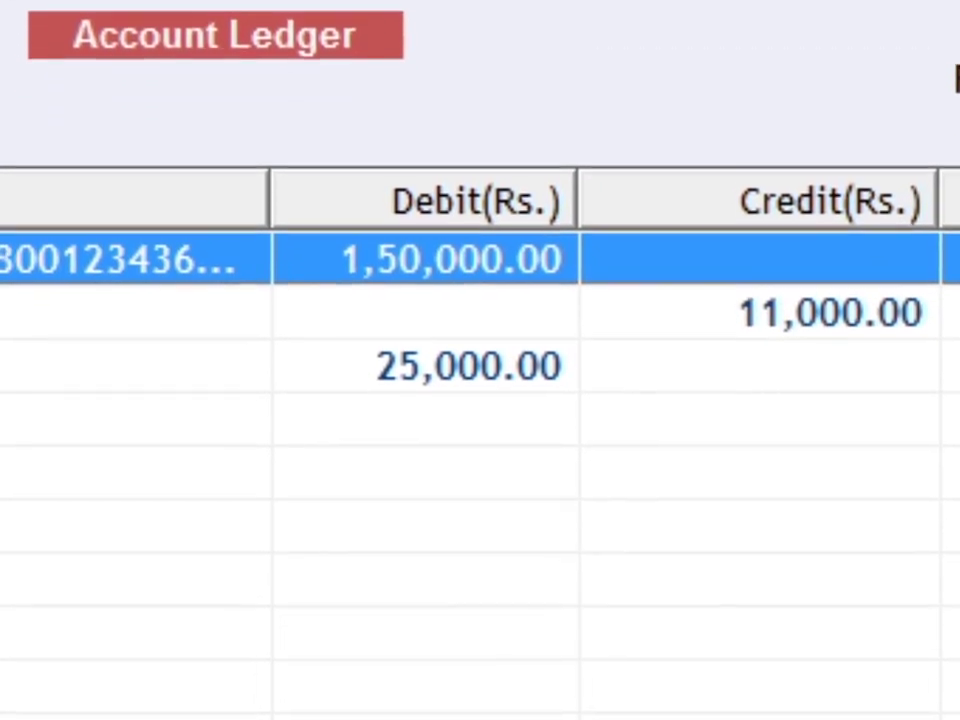
{"action": "left_click", "coordinate": [468, 366]}
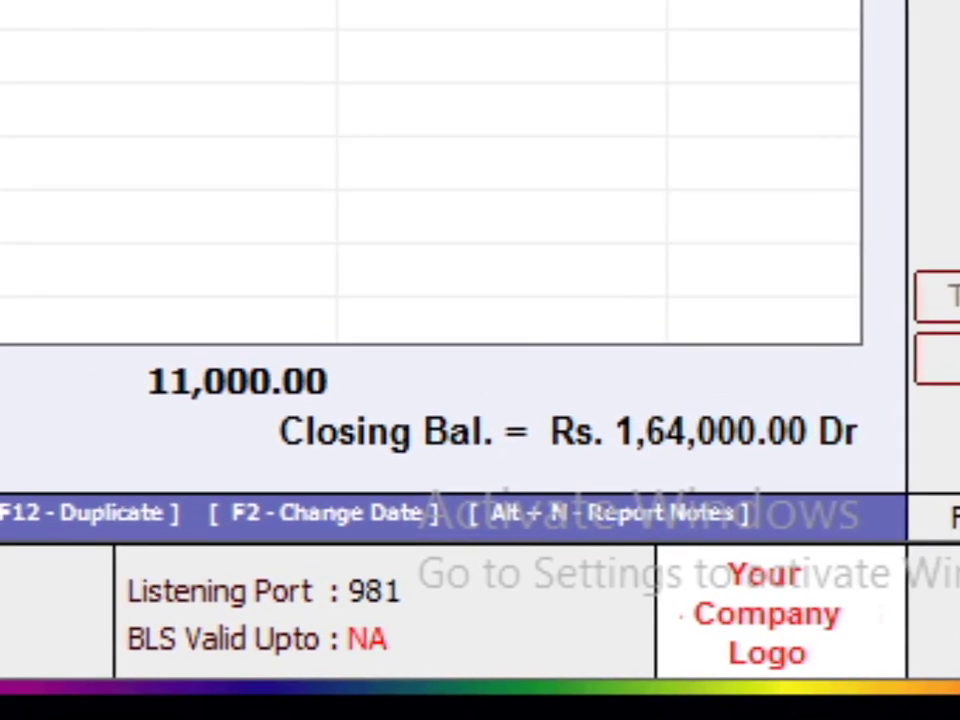
Close this ledger and open the Account Ledger of another account from the Group Balances
{"action": "key", "text": "Escape"}
{"action": "key", "text": "Escape"}
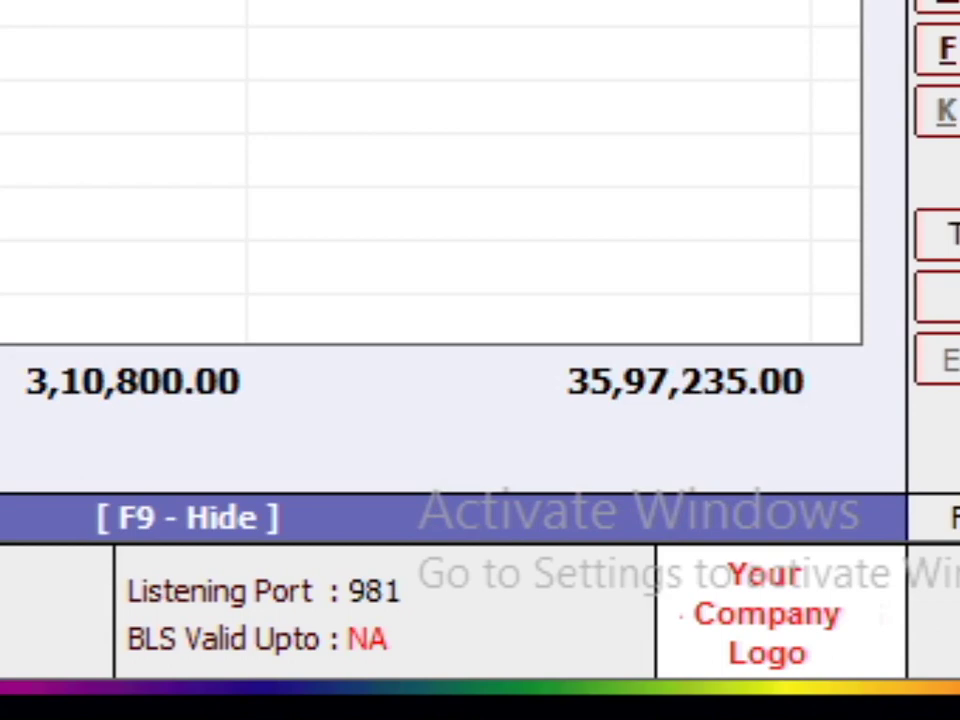
{"action": "key", "text": "Escape"}
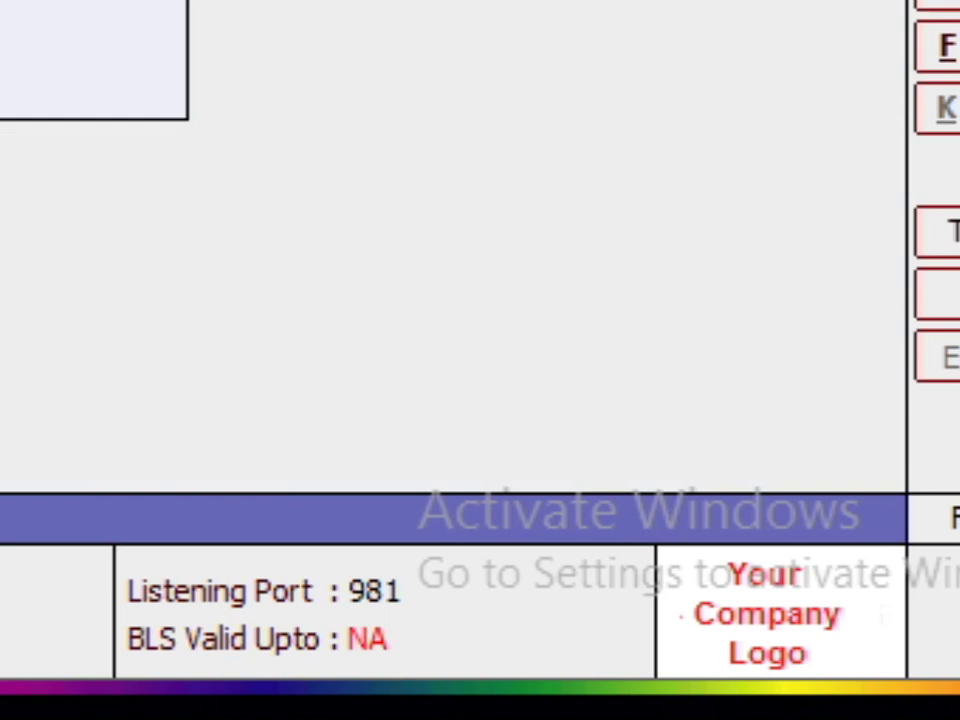
{"action": "key", "text": "Return"}
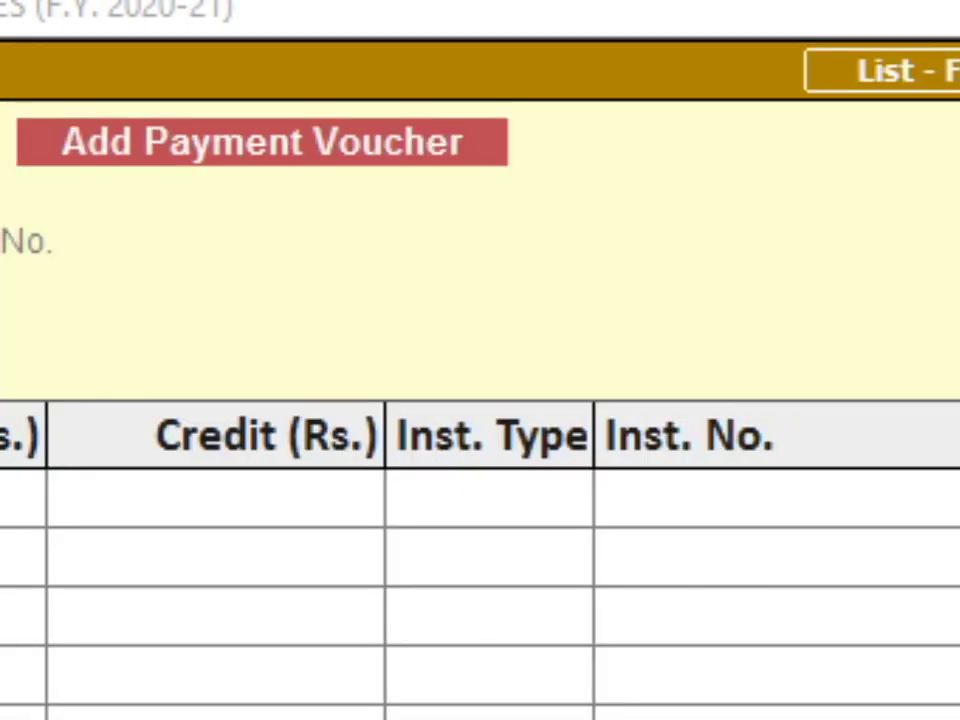
Start a receipt voucher dated 30-04-2020 and credit the creditor account with the 18,200.00 debit balance for 18,200
{"action": "key", "text": "Escape"}
{"action": "key", "text": "ctrl+F6"}
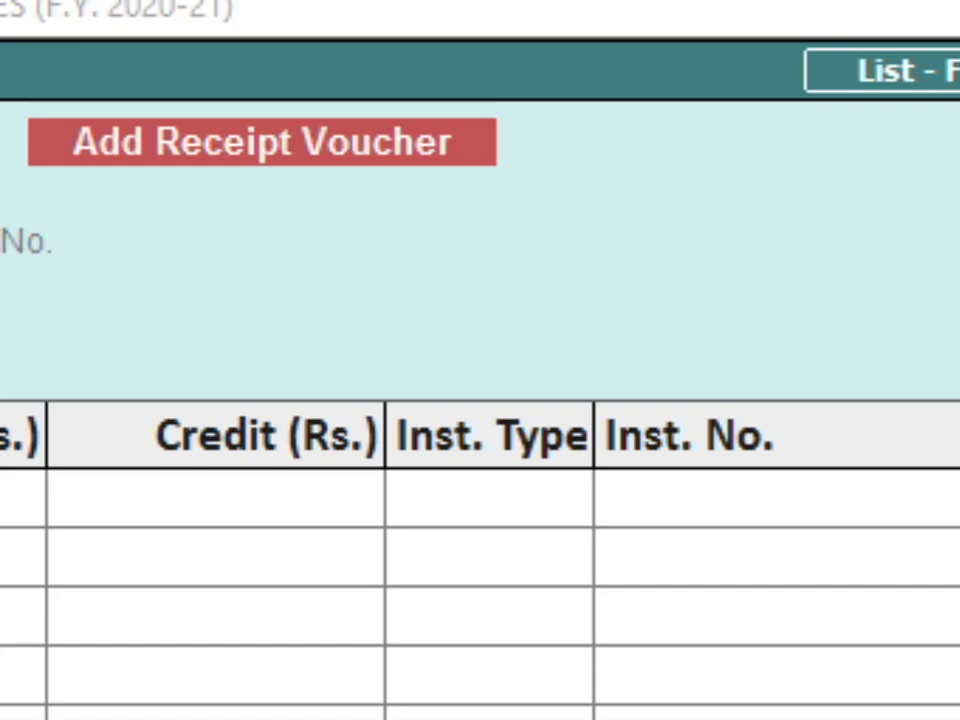
{"action": "key", "text": "space"}
{"action": "type", "text": "sh"}
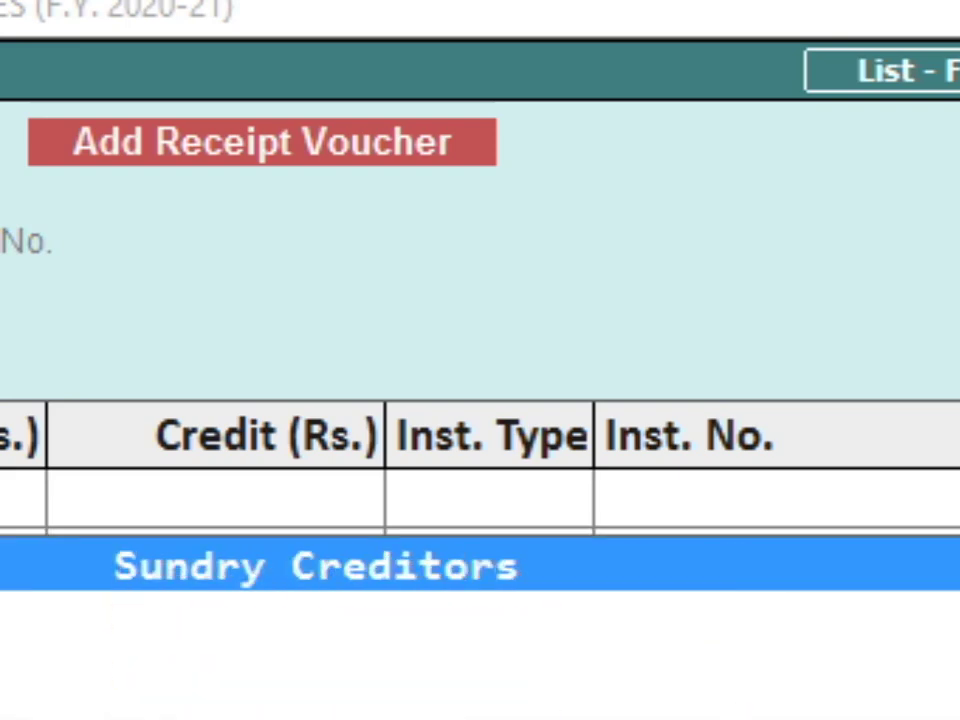
{"action": "key", "text": "Return"}
{"action": "type", "text": "18200"}
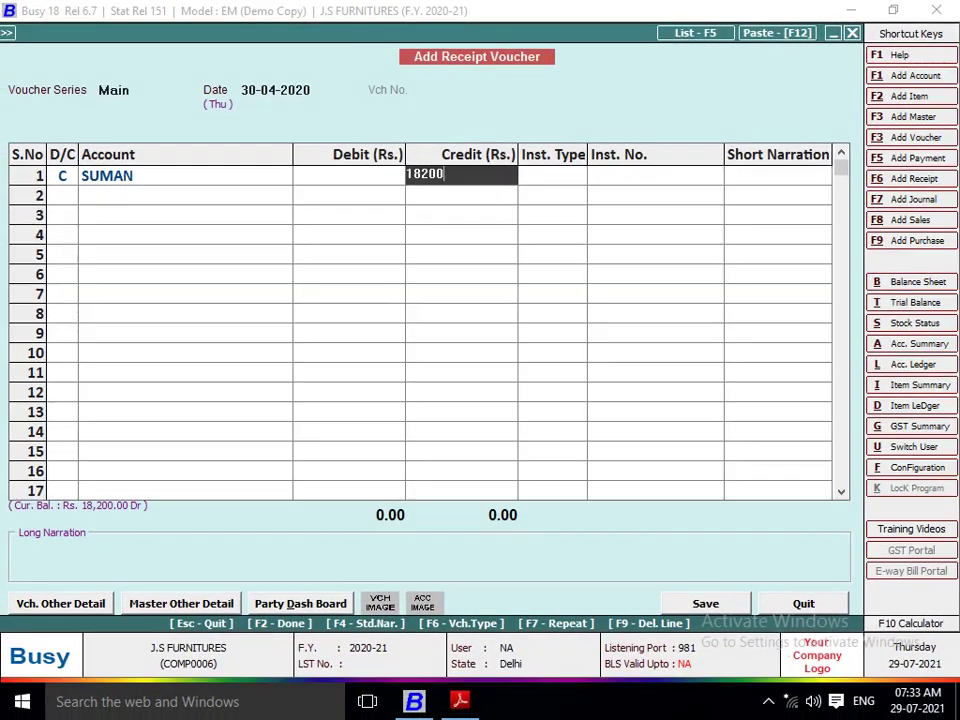
{"action": "key", "text": "Return"}
{"action": "key", "text": "Return"}
{"action": "key", "text": "Return"}
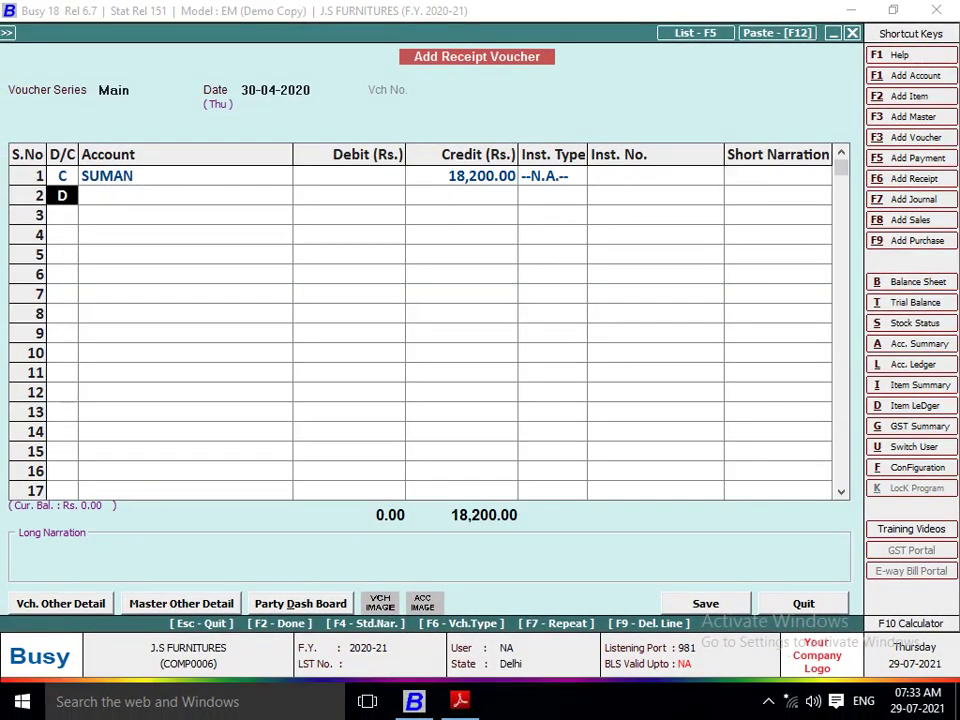
Debit the Axis Bank account for 18,200.00 in the receipt voucher and save the voucher
{"action": "key", "text": "Return"}
{"action": "key", "text": "Return"}
{"action": "key", "text": "Return"}
{"action": "key", "text": "Return"}
{"action": "key", "text": "Return"}
{"action": "key", "text": "Return"}
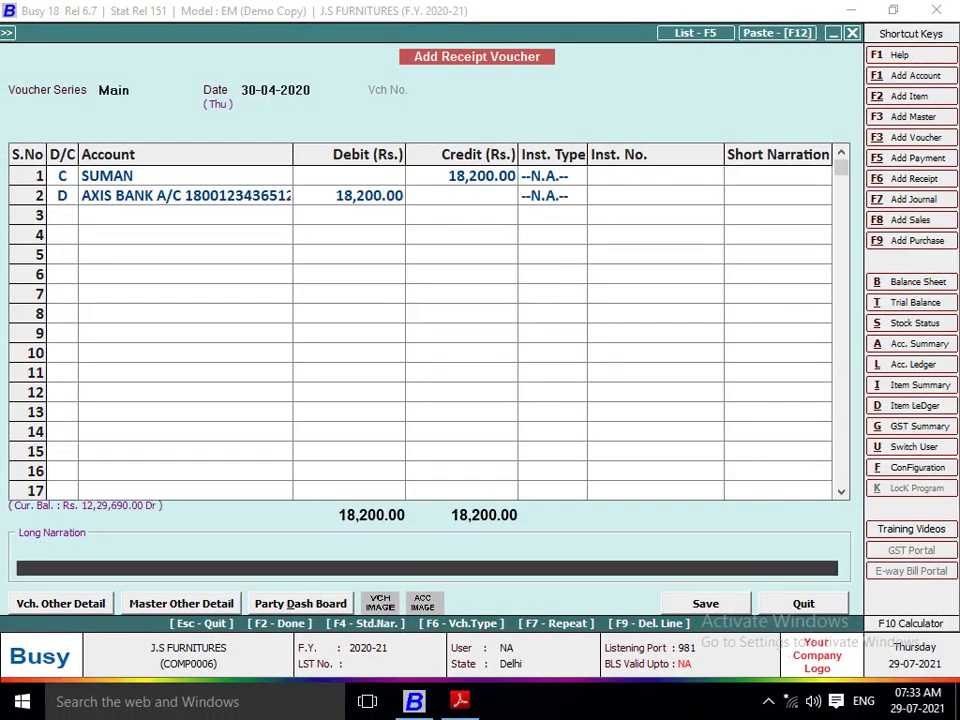
{"action": "key", "text": "Return"}
{"action": "key", "text": "Return"}
Review the entries in this creditor's Account Ledger down to the receipt and return to the Group Balances
{"action": "key", "text": "Down"}
{"action": "key", "text": "Down"}
{"action": "key", "text": "Down"}
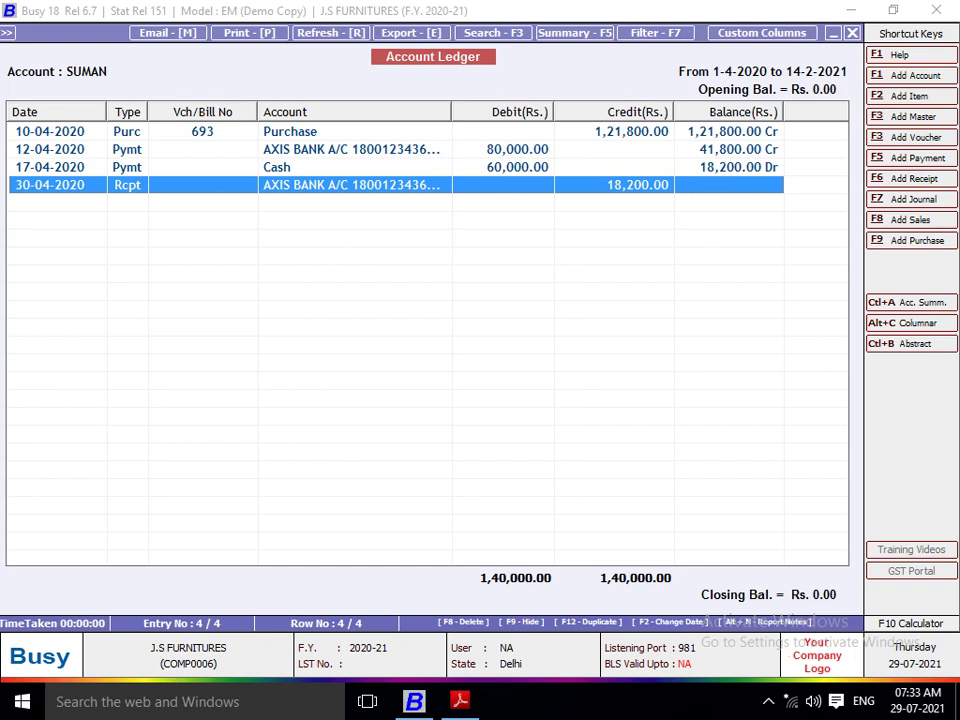
{"action": "mouse_move", "coordinate": [460, 700]}
{"action": "key", "text": "Escape"}
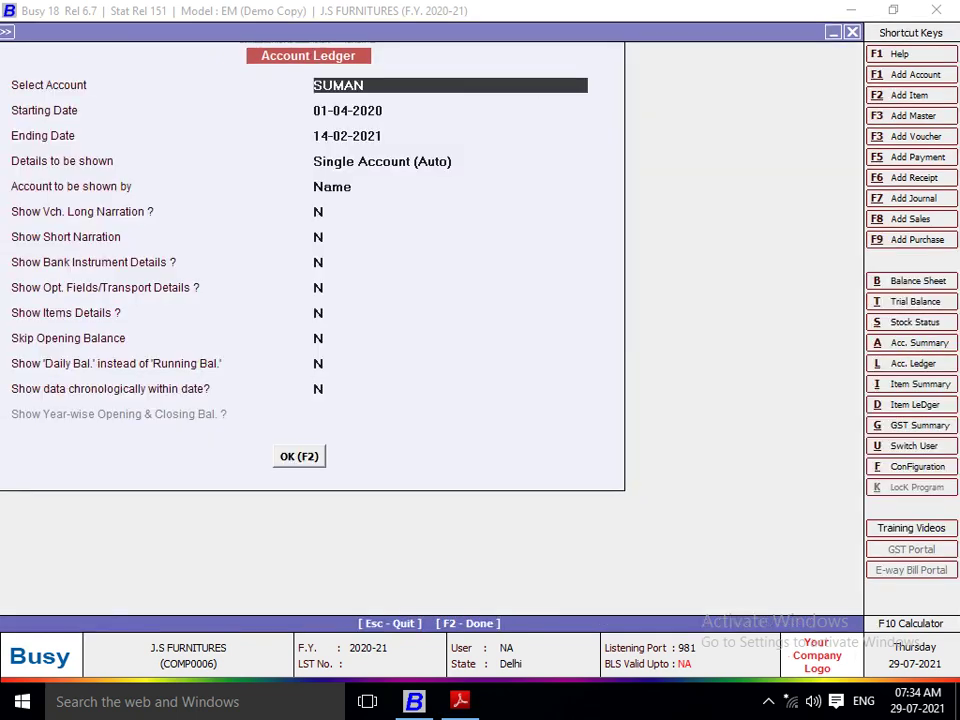
{"action": "key", "text": "Escape"}
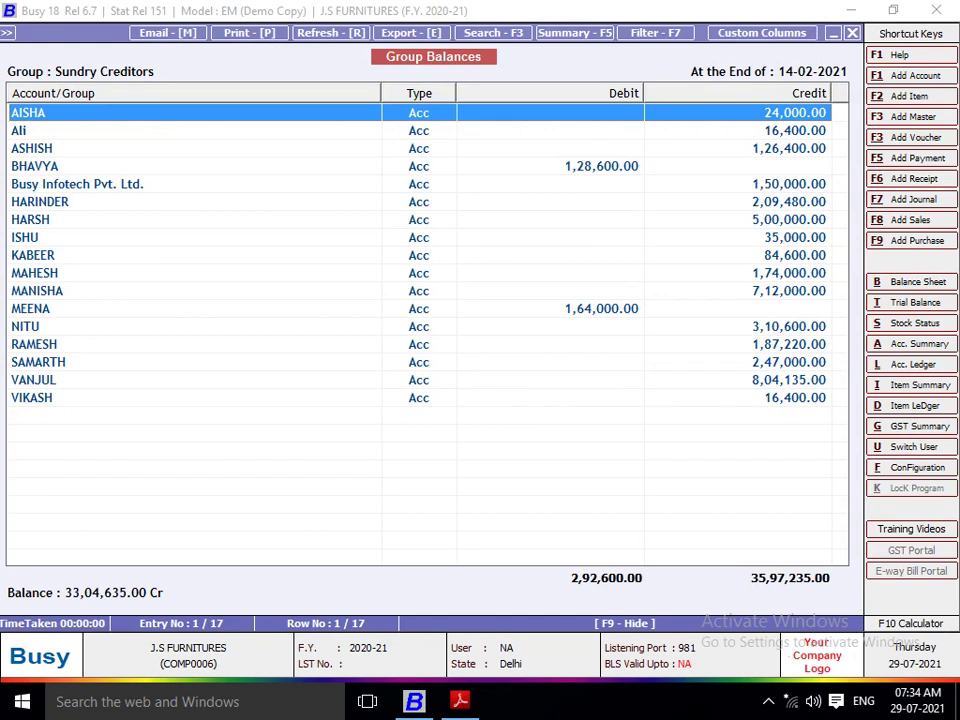
Set the Sundry Creditors Group Balances to export as PDF and browse drive E: for the destination folder
{"action": "key", "text": "e"}
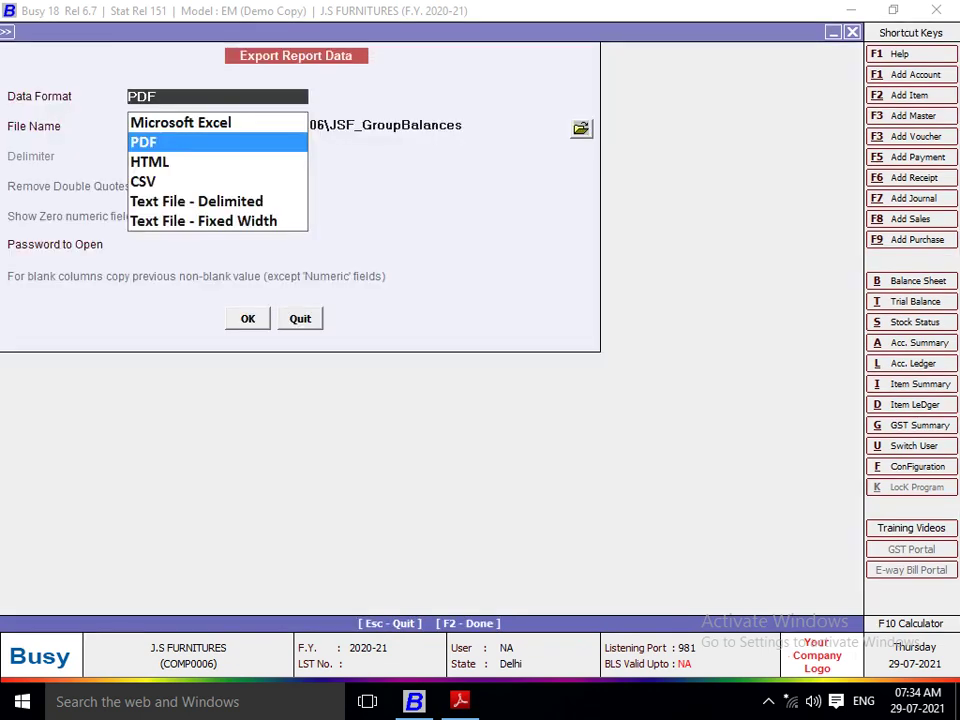
{"action": "key", "text": "Return"}
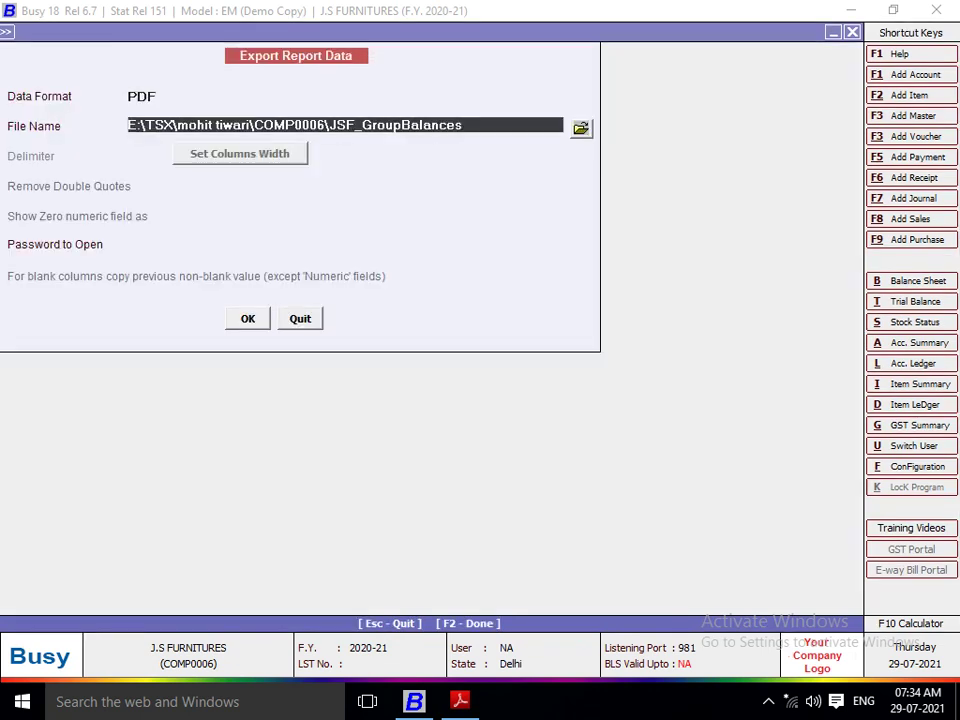
{"action": "left_click", "coordinate": [581, 128]}
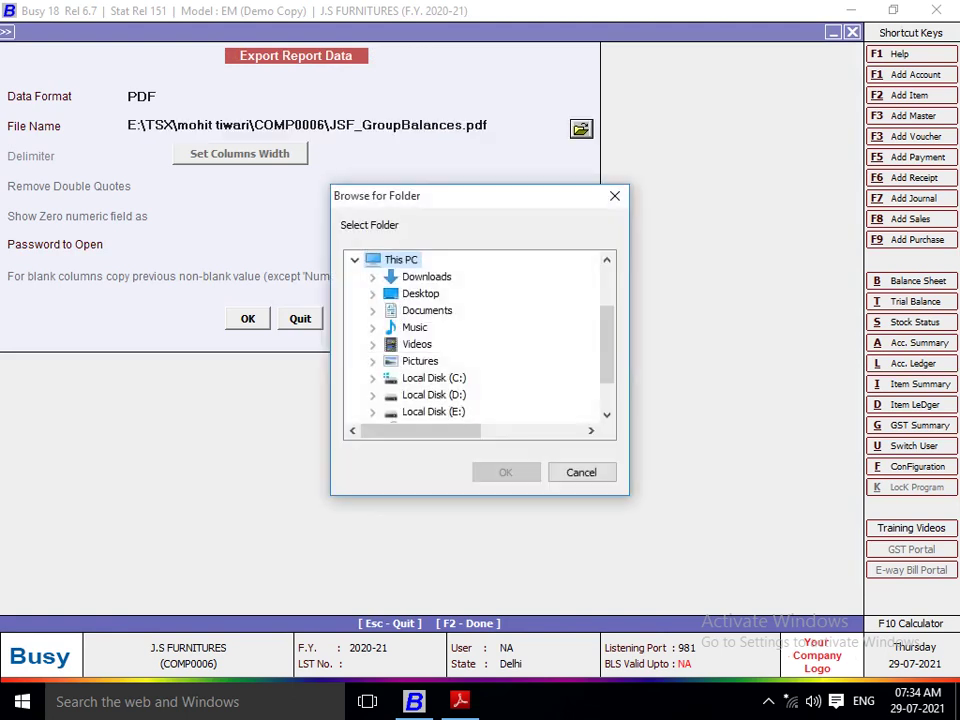
{"action": "scroll", "coordinate": [475, 335], "scroll_direction": "down", "scroll_amount": 2}
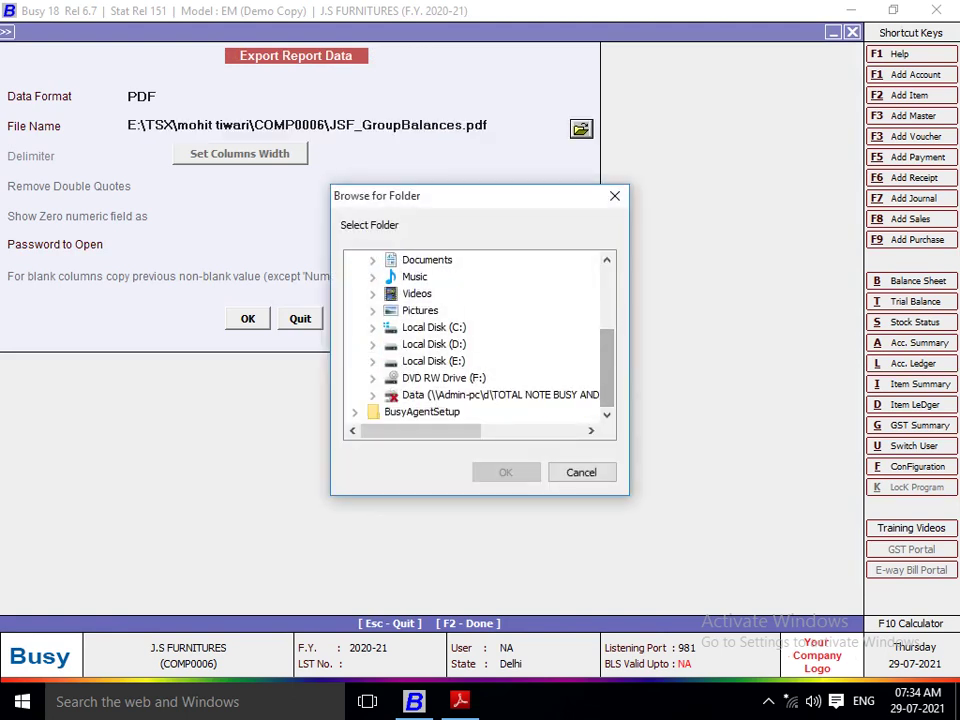
{"action": "left_click", "coordinate": [372, 361]}
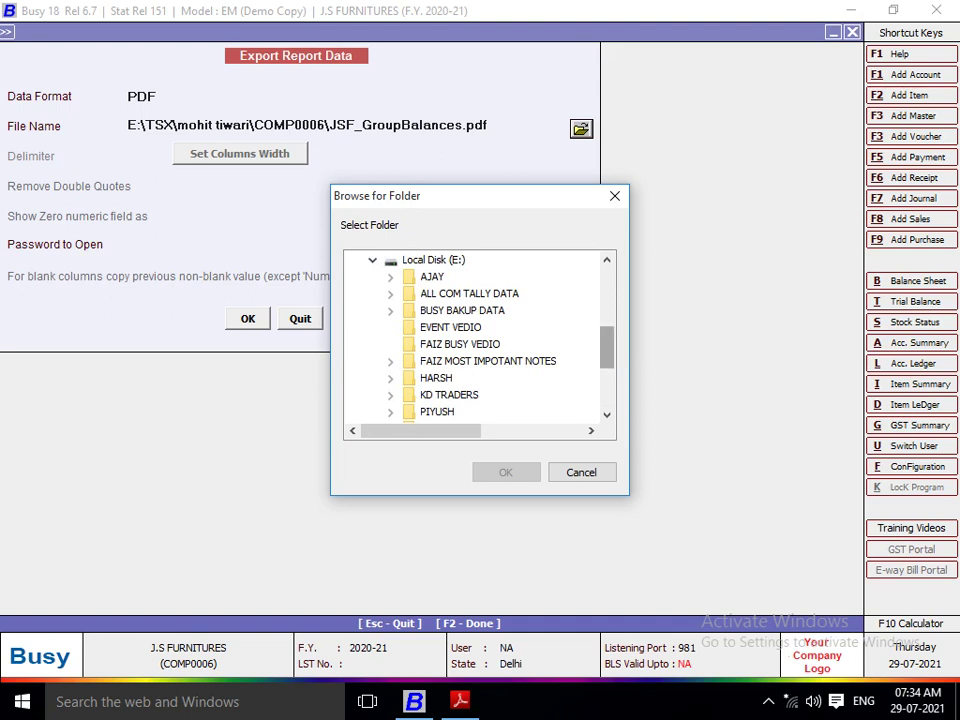
Choose the PROJECT 5 folder inside PROJECT QN ANSWER as the destination and export the JSF_GroupBalances PDF
{"action": "scroll", "coordinate": [475, 335], "scroll_direction": "down", "scroll_amount": 1}
{"action": "scroll", "coordinate": [475, 335], "scroll_direction": "down", "scroll_amount": 2}
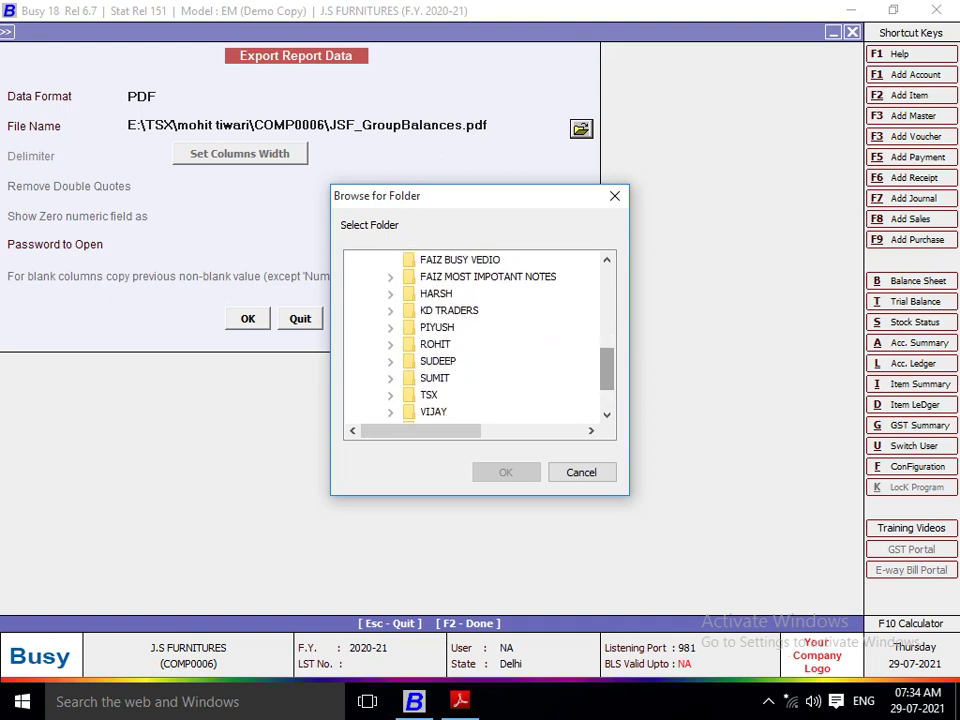
{"action": "scroll", "coordinate": [475, 335], "scroll_direction": "down", "scroll_amount": 2}
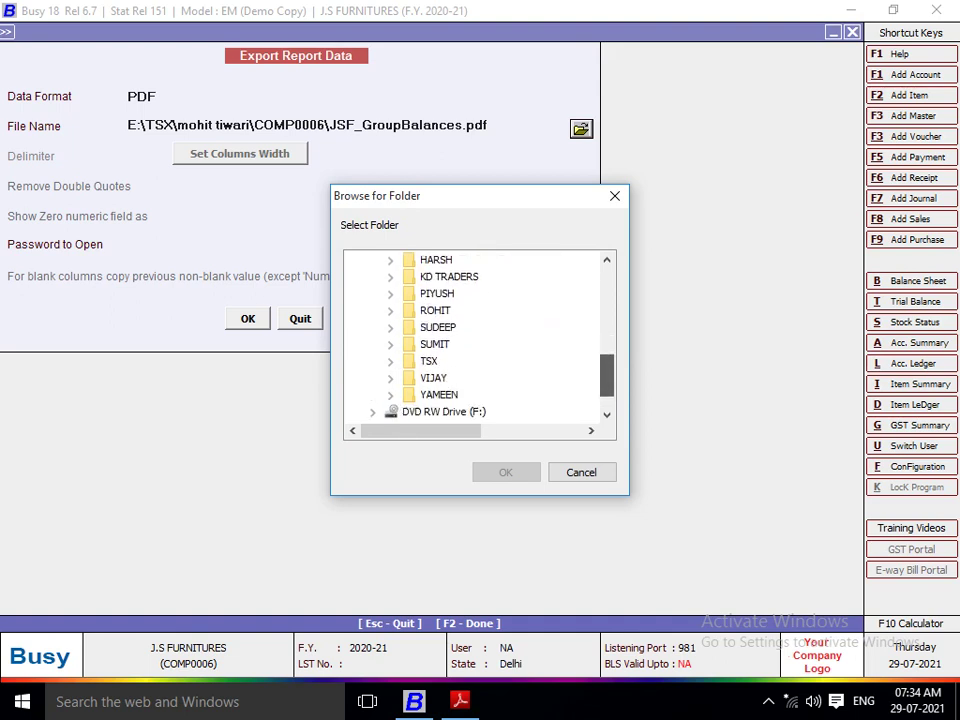
{"action": "left_click", "coordinate": [390, 395]}
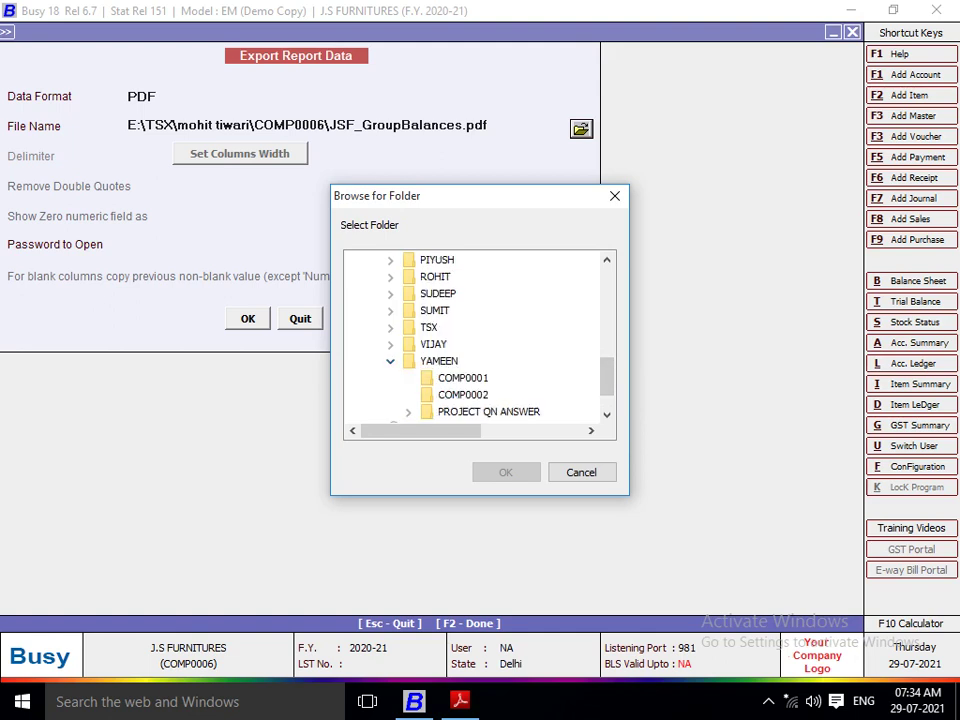
{"action": "left_click_drag", "start_coordinate": [607, 378], "coordinate": [607, 388]}
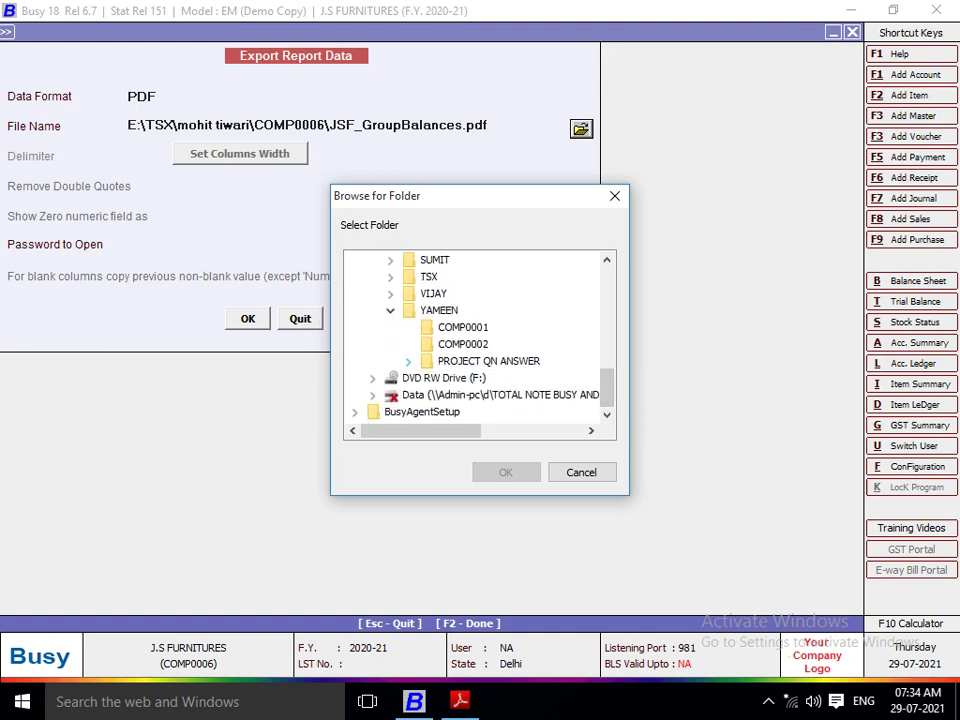
{"action": "left_click", "coordinate": [408, 361]}
{"action": "scroll", "coordinate": [475, 335], "scroll_direction": "down", "scroll_amount": 1}
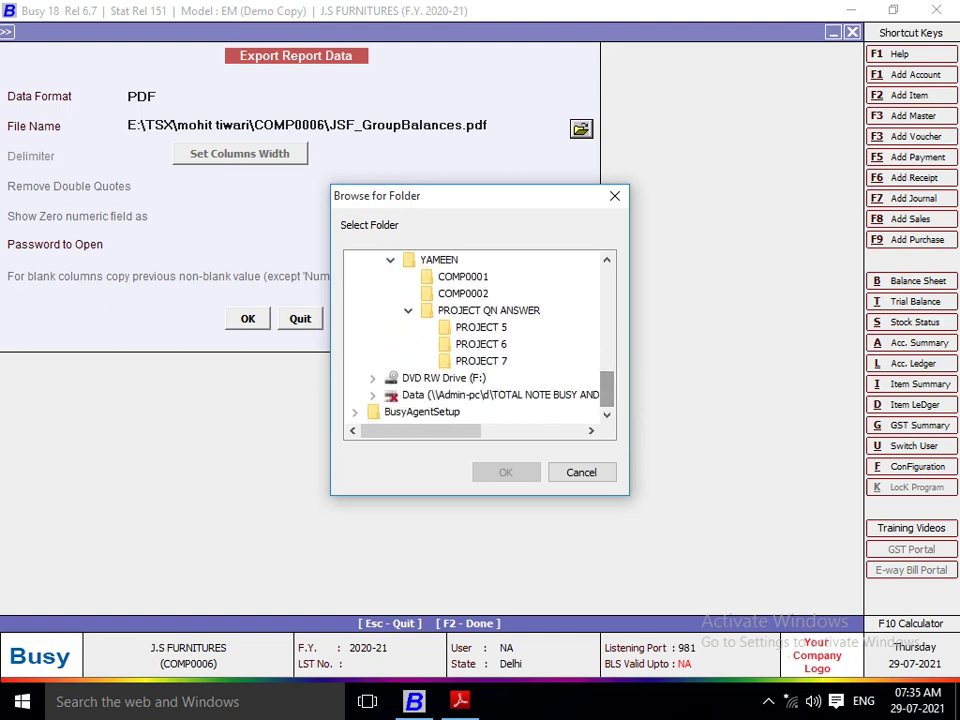
{"action": "left_click", "coordinate": [481, 327]}
{"action": "left_click", "coordinate": [506, 472]}
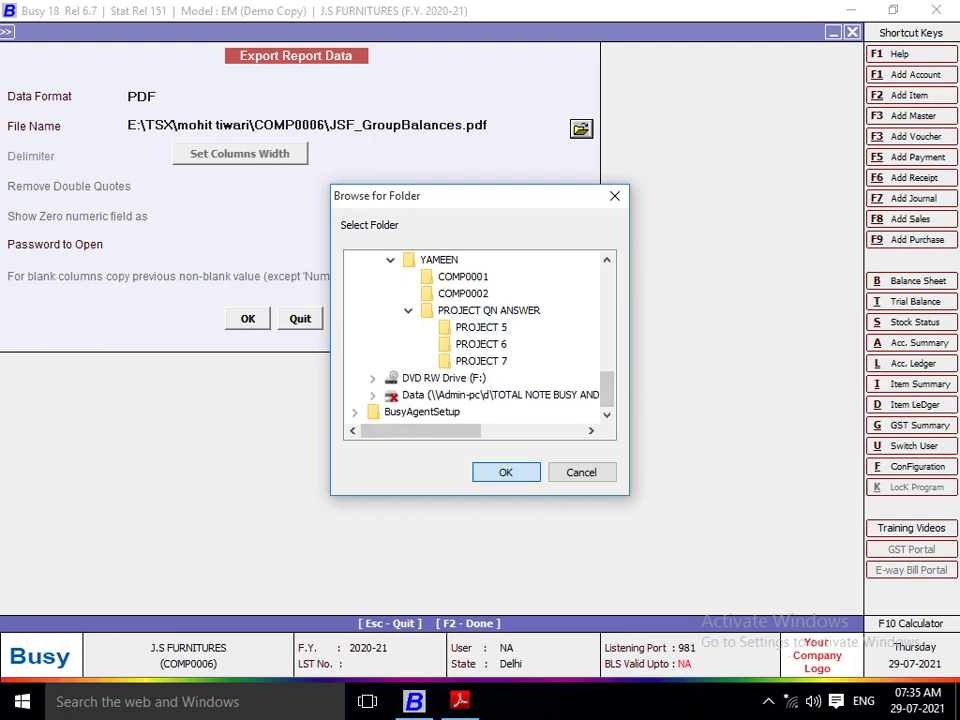
{"action": "key", "text": "Return"}
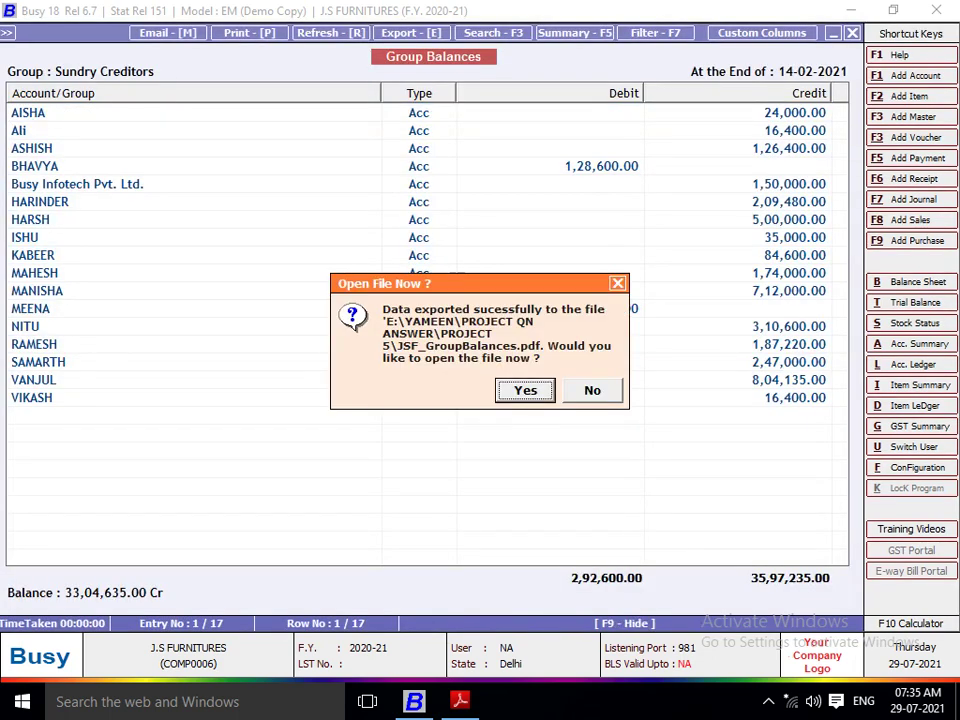
{"action": "key", "text": "Return"}
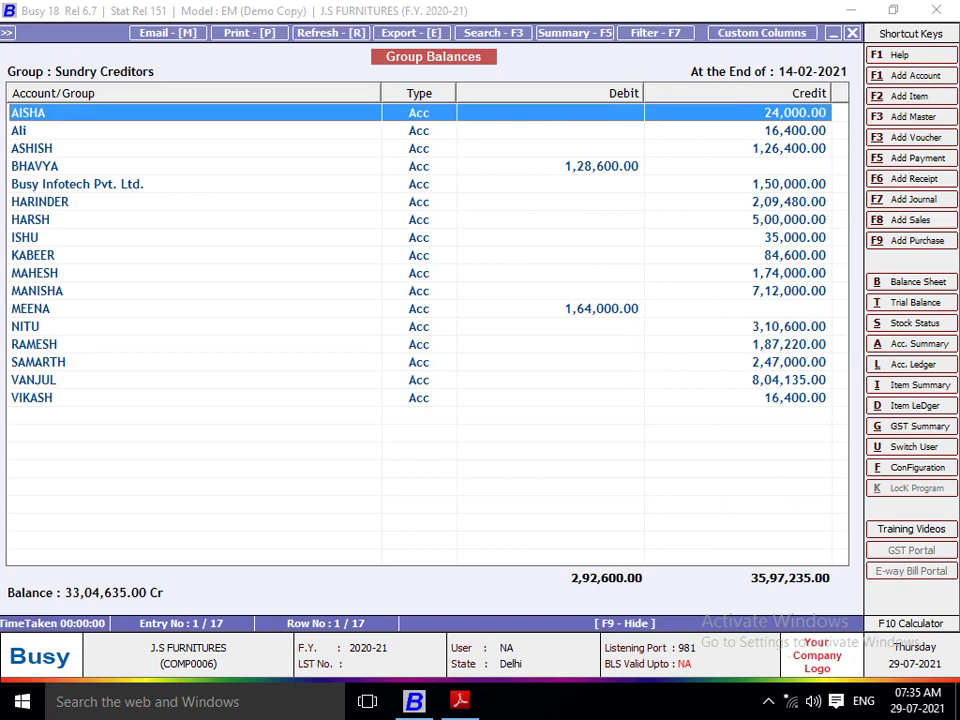
Locate the creditor with the 1,28,600.00 debit balance and select that account in the Account Ledger options
{"action": "key", "text": "Down"}
{"action": "key", "text": "Down"}
{"action": "key", "text": "Down"}
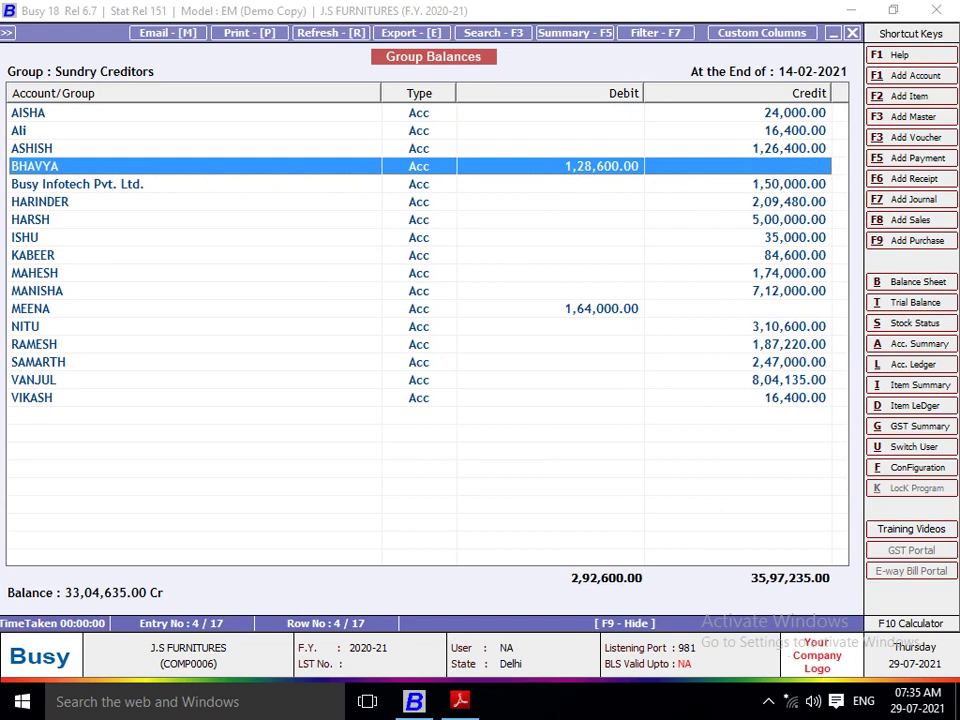
{"action": "key", "text": "alt+l"}
{"action": "type", "text": "BH"}
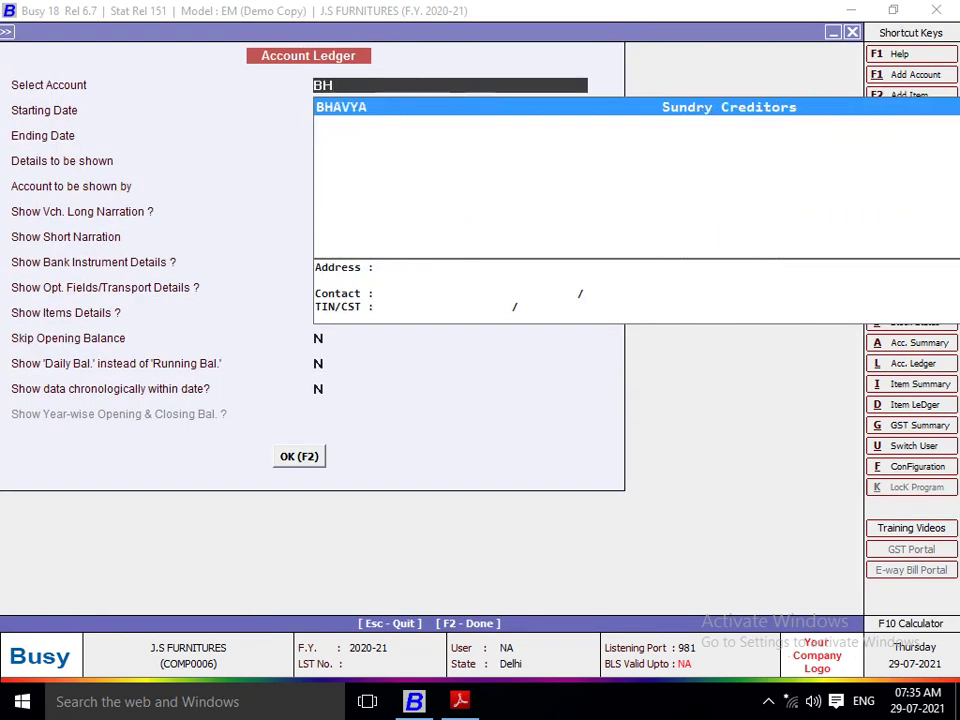
{"action": "key", "text": "Return"}
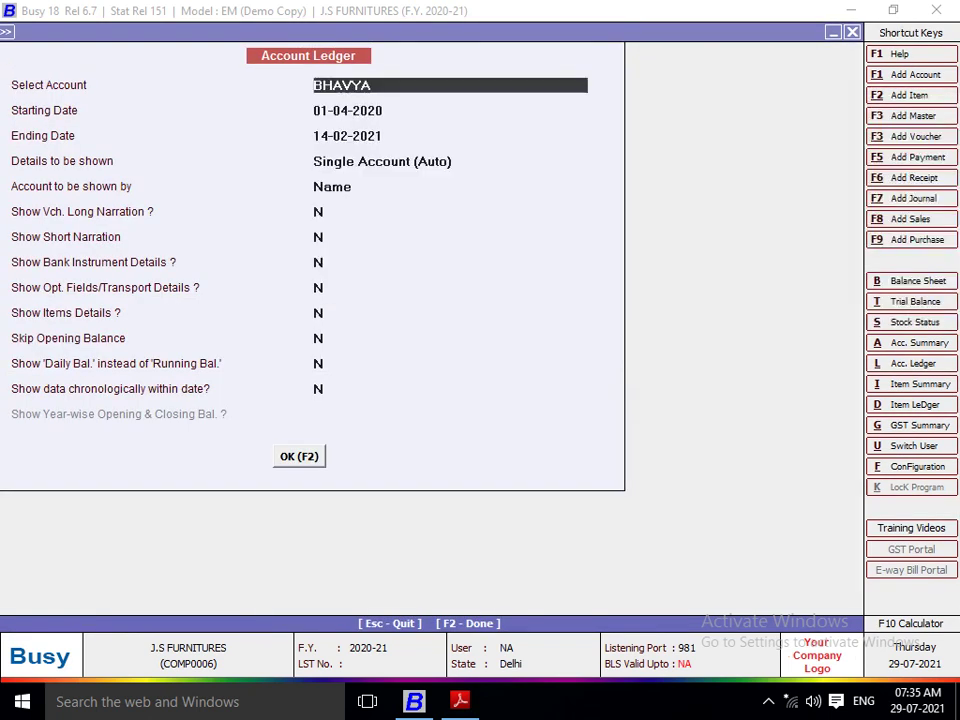
Change the group of the account with the 1,28,600.00 debit balance to Sundry Debtors, save its master and return to the Group Balances
{"action": "key", "text": "alt+m"}
{"action": "key", "text": "Return"}
{"action": "key", "text": "Return"}
{"action": "key", "text": "Return"}
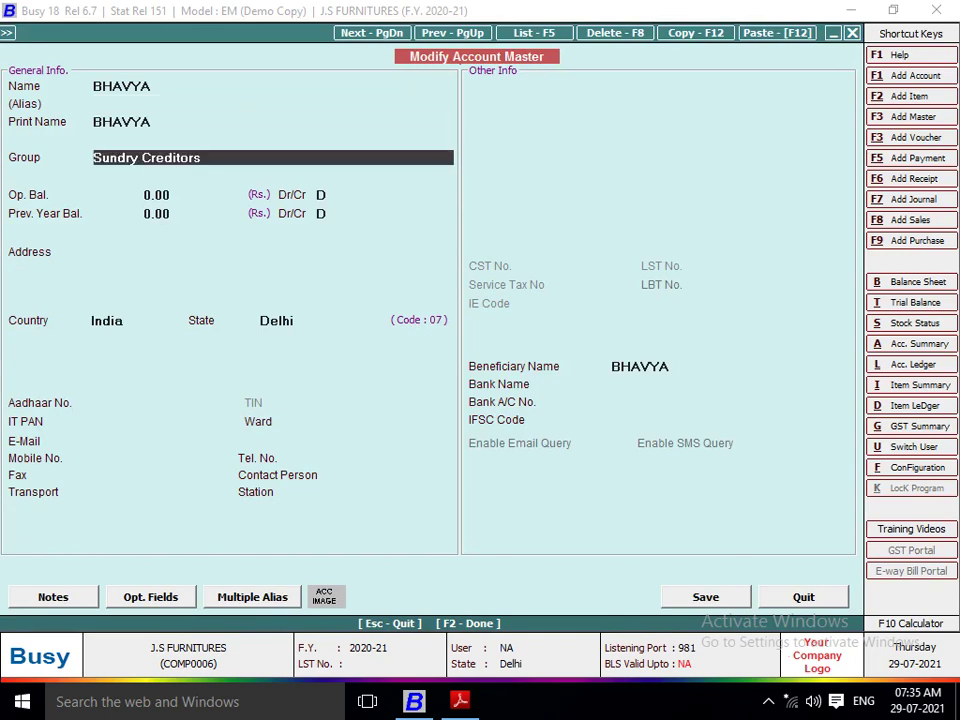
{"action": "type", "text": "SUN"}
{"action": "key", "text": "Down"}
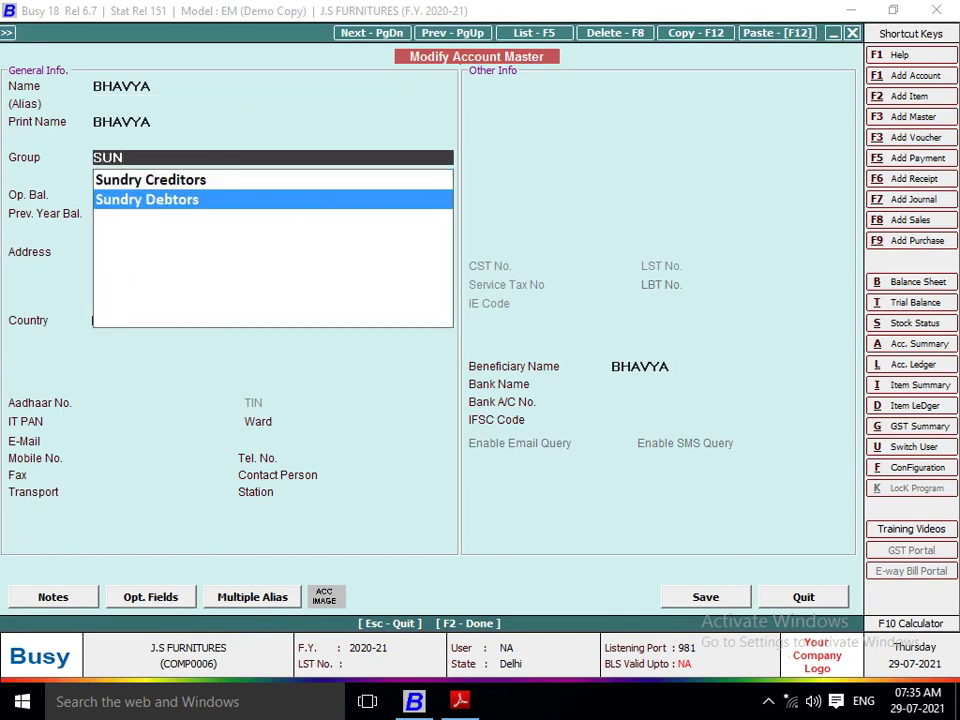
{"action": "key", "text": "Return"}
{"action": "key", "text": "Return"}
{"action": "key", "text": "Return"}
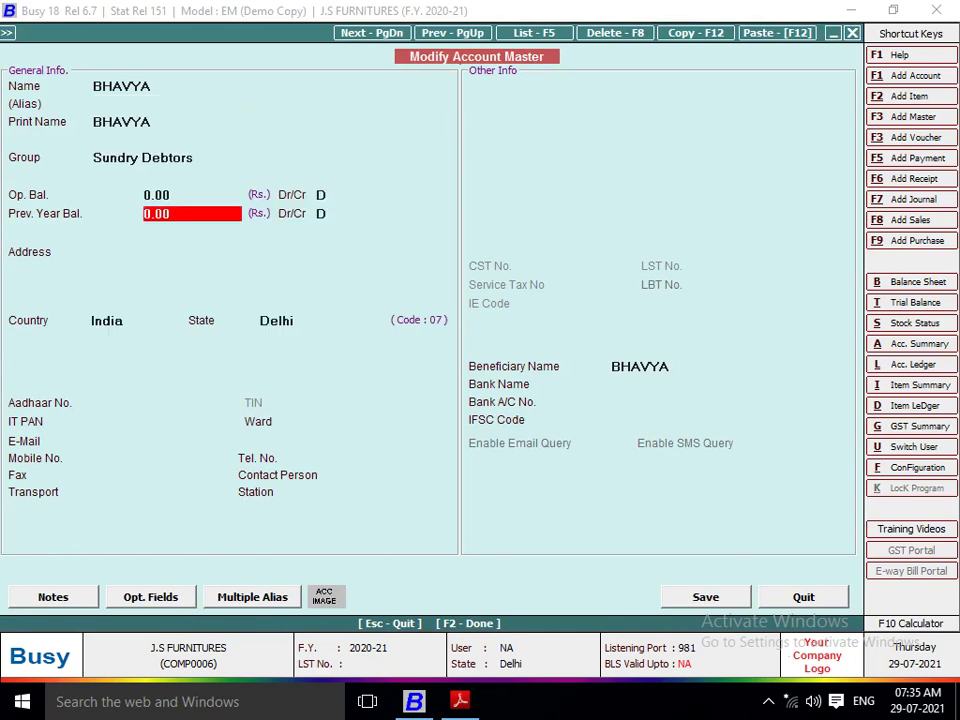
{"action": "key", "text": "F2"}
{"action": "key", "text": "Return"}
{"action": "key", "text": "Escape"}
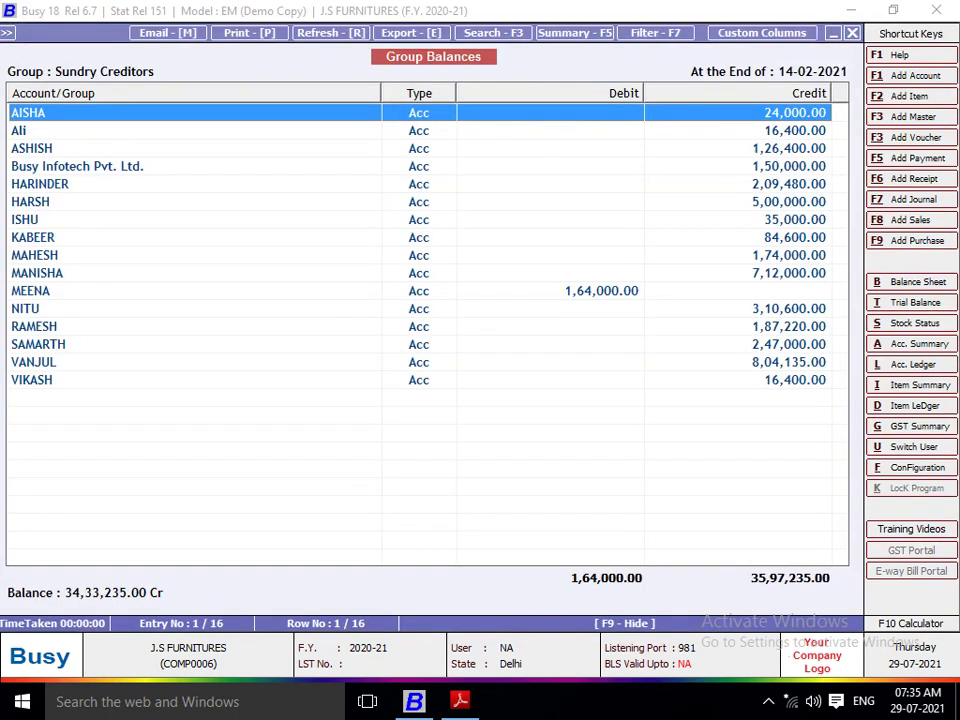
Locate the creditor with the 1,64,000.00 debit balance and select that account in the Account Ledger options
{"action": "key", "text": "Down"}
{"action": "key", "text": "Down"}
{"action": "key", "text": "Down"}
{"action": "key", "text": "Down"}
{"action": "key", "text": "Down"}
{"action": "key", "text": "Down"}
{"action": "key", "text": "Down"}
{"action": "key", "text": "Down"}
{"action": "key", "text": "Down"}
{"action": "key", "text": "Down"}
{"action": "key", "text": "Down"}
{"action": "key", "text": "Up"}
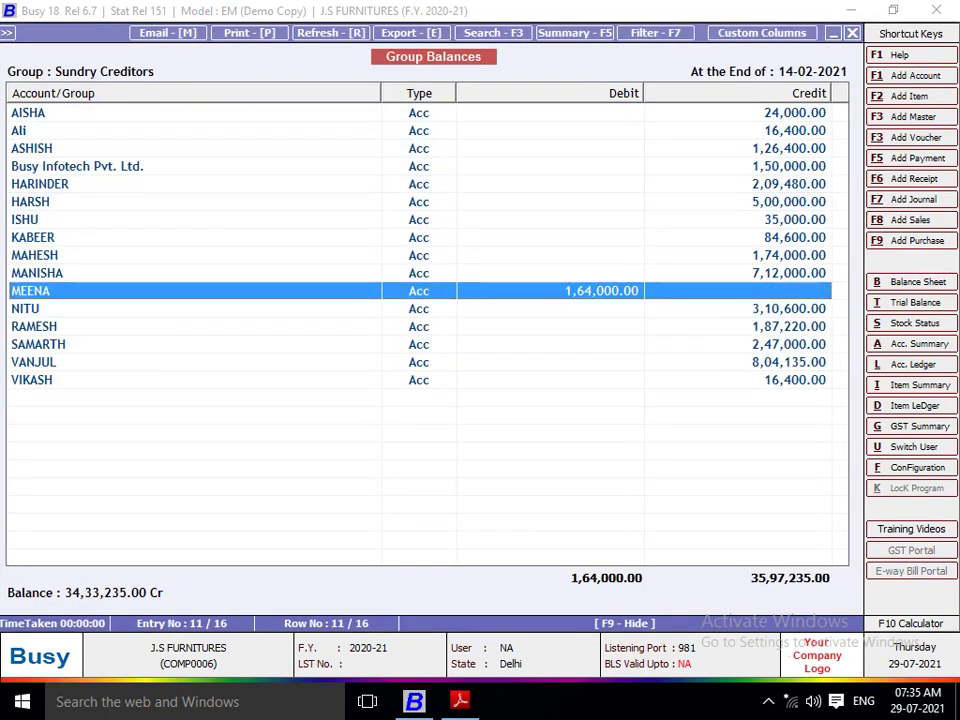
{"action": "key", "text": "alt+l"}
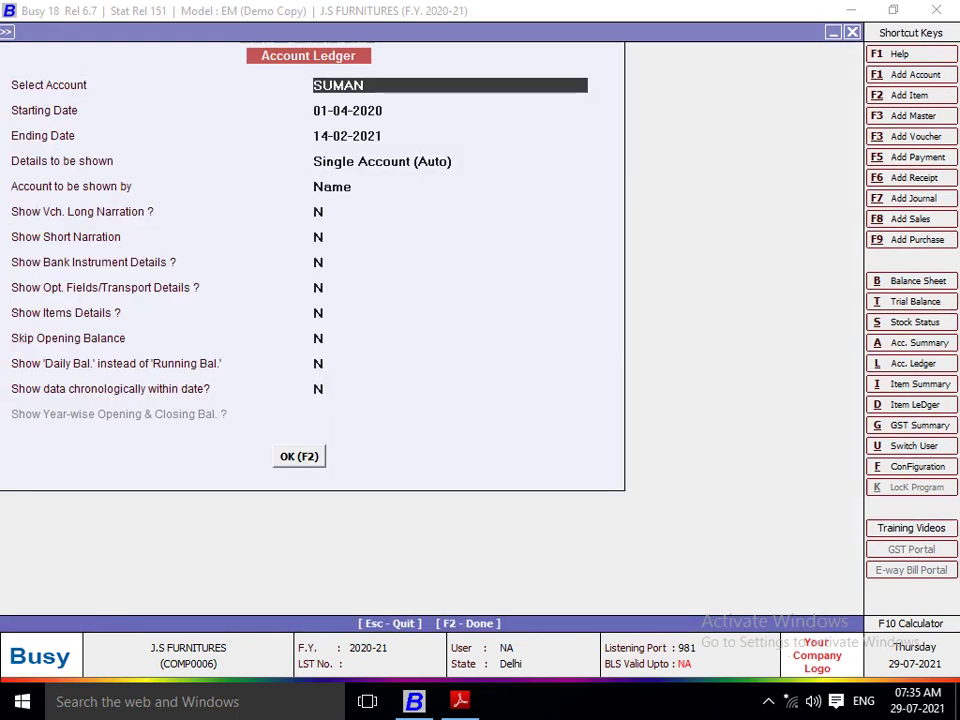
{"action": "type", "text": "MEN"}
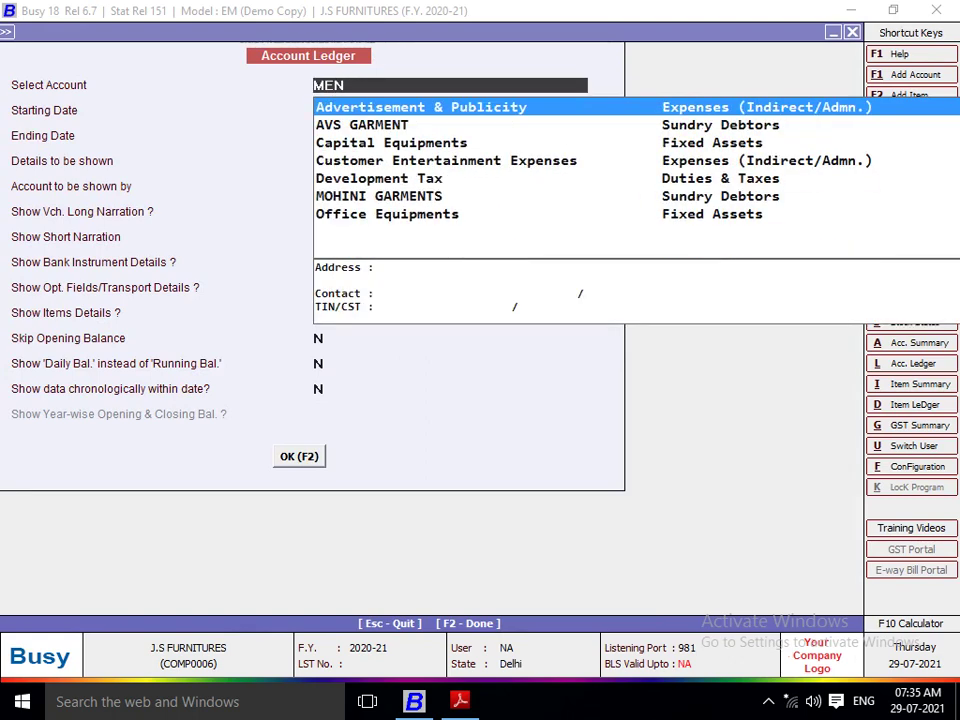
{"action": "key", "text": "BackSpace"}
{"action": "key", "text": "Return"}
{"action": "key", "text": "Up"}
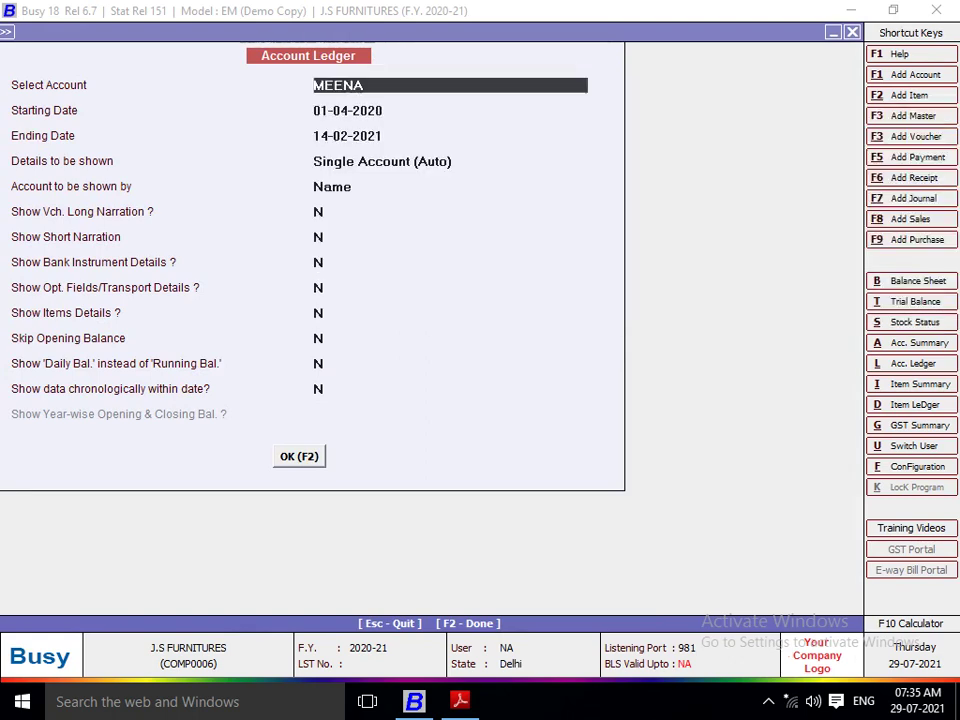
Change the group of the account with the 1,64,000.00 debit balance to Sundry Debtors, save its master and return to the Group Balances
{"action": "key", "text": "alt+m"}
{"action": "key", "text": "Return"}
{"action": "key", "text": "Return"}
{"action": "key", "text": "Return"}
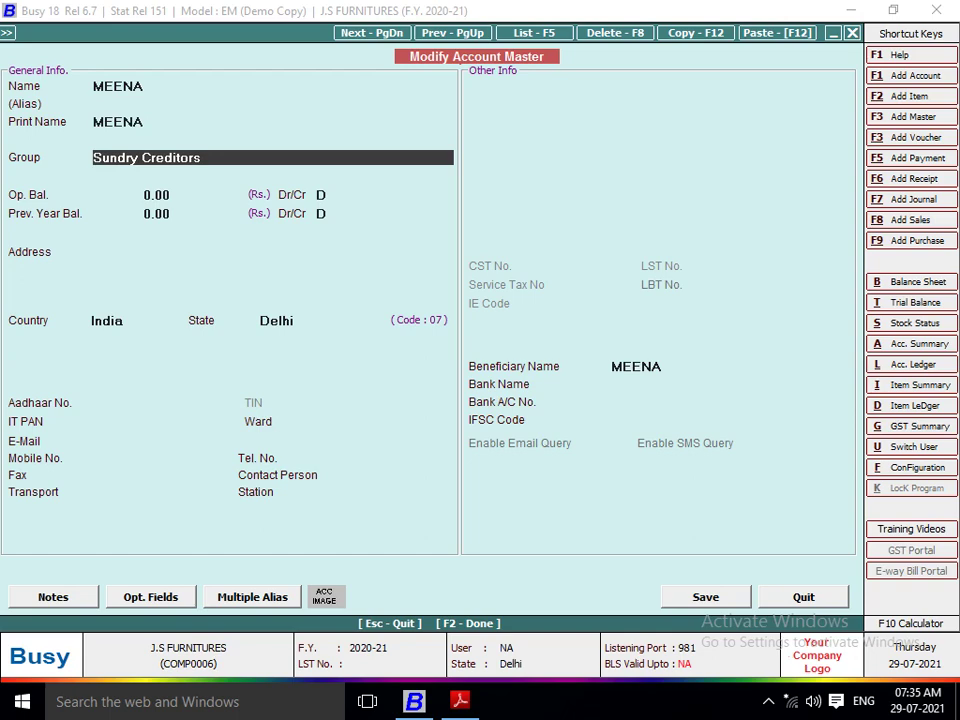
{"action": "type", "text": "SUN"}
{"action": "key", "text": "Down"}
{"action": "key", "text": "Return"}
{"action": "key", "text": "F2"}
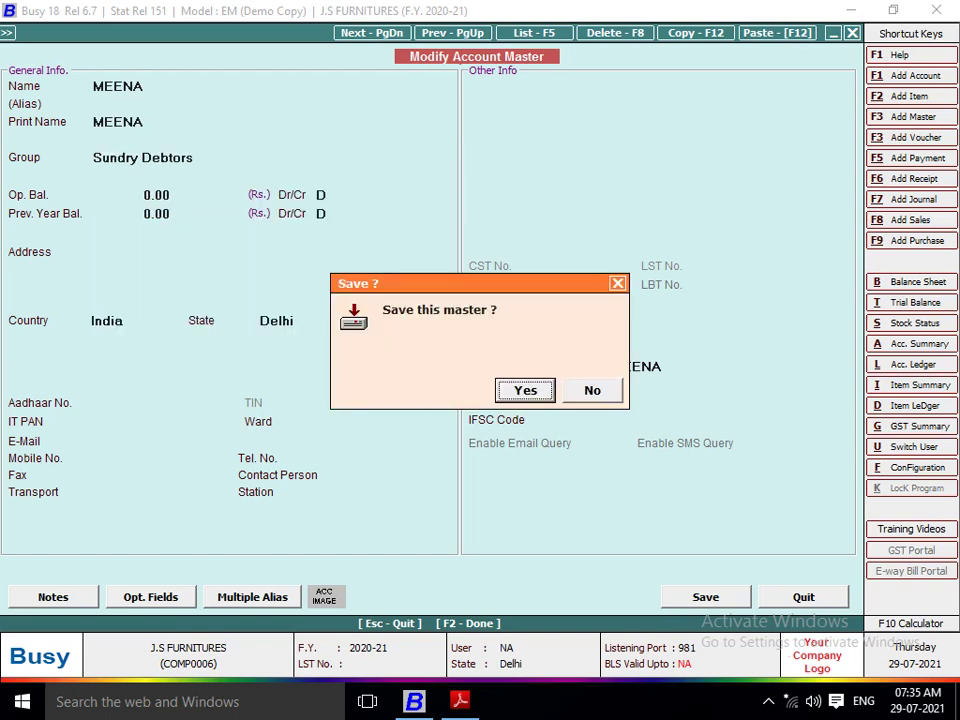
{"action": "key", "text": "Return"}
{"action": "key", "text": "Escape"}
Check the Sundry Creditors list in the Group Balances down to its last account for remaining debit balances
{"action": "key", "text": "Down"}
{"action": "key", "text": "Down"}
{"action": "key", "text": "Down"}
{"action": "key", "text": "Down"}
{"action": "key", "text": "Down"}
{"action": "key", "text": "Down"}
{"action": "key", "text": "Down"}
{"action": "key", "text": "Down"}
{"action": "key", "text": "Down"}
{"action": "key", "text": "Down"}
{"action": "key", "text": "Down"}
{"action": "key", "text": "Down"}
{"action": "key", "text": "Down"}
{"action": "key", "text": "Down"}
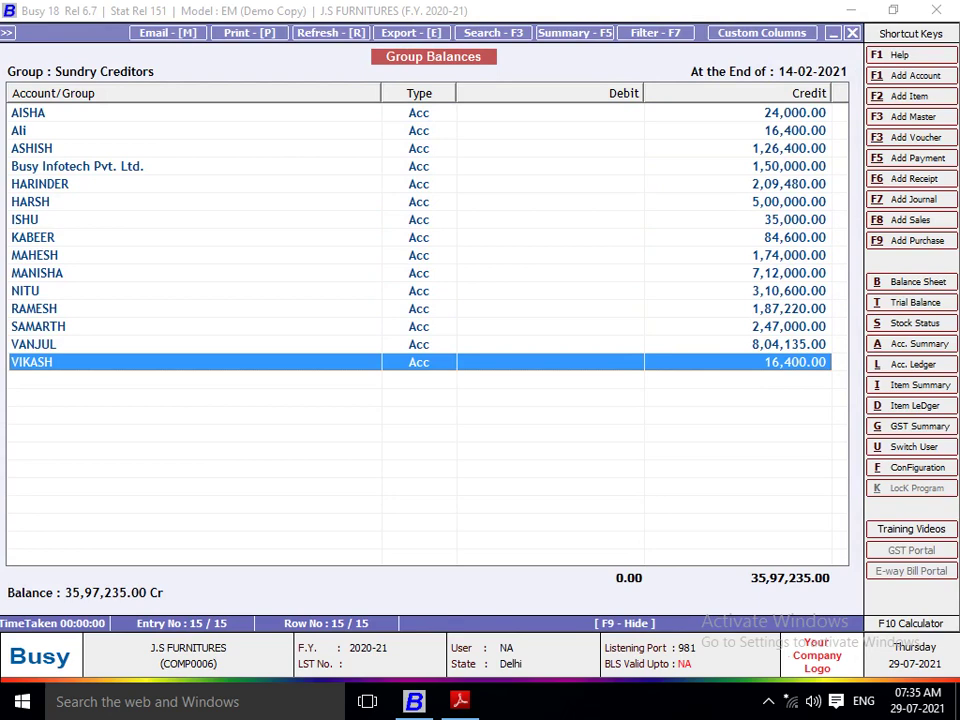
Leave the Sundry Creditors balances and open the Sundry Debtors group under Current Assets from the Balance Sheet
{"action": "key", "text": "Escape"}
{"action": "key", "text": "Escape"}
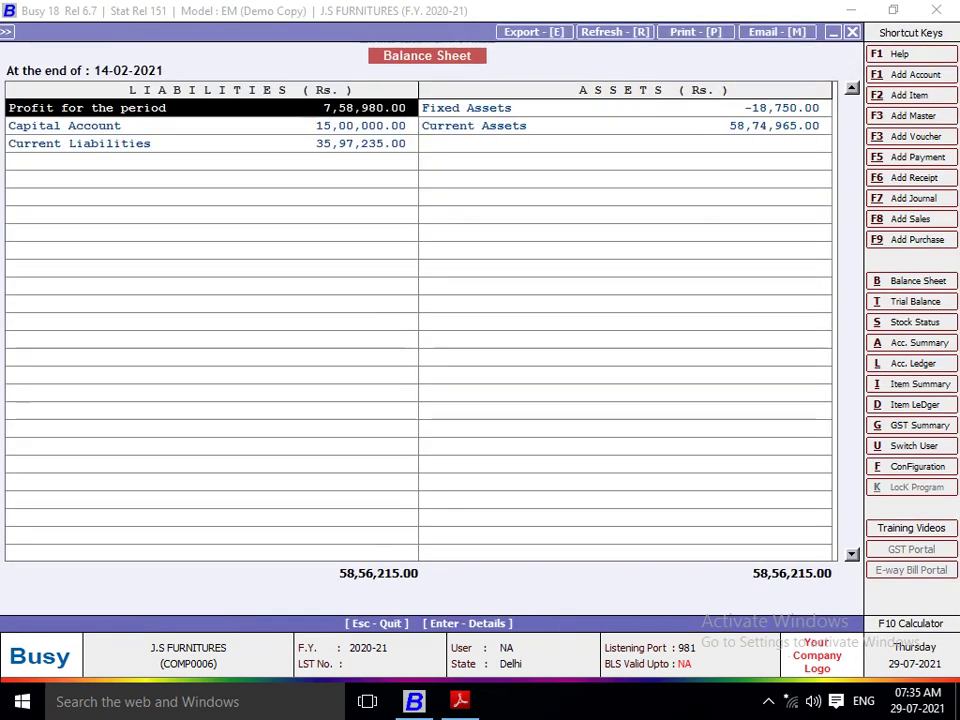
{"action": "key", "text": "Down"}
{"action": "key", "text": "Return"}
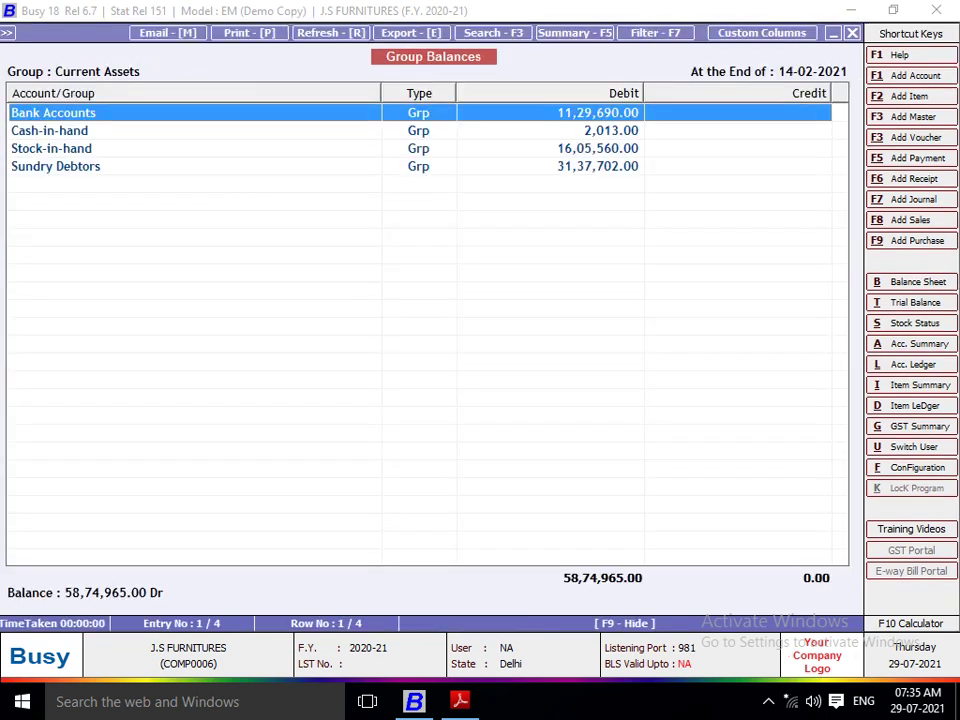
{"action": "key", "text": "Down"}
{"action": "key", "text": "Down"}
{"action": "key", "text": "Down"}
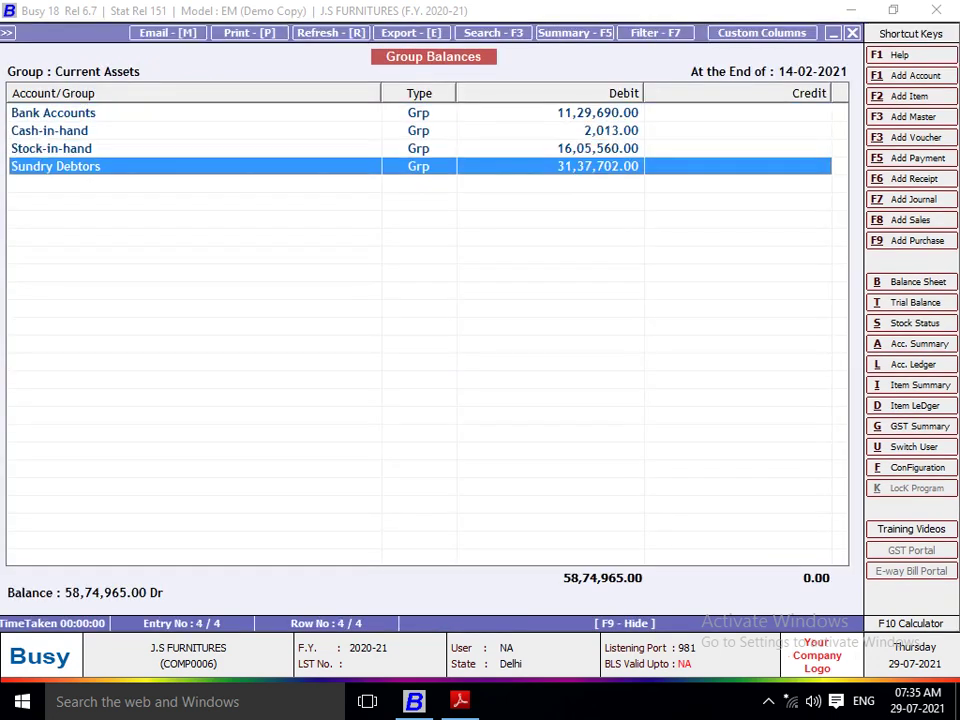
{"action": "key", "text": "Return"}
Examine the Sundry Debtors list for the regrouped accounts and for any debtors carrying credit balances
{"action": "key", "text": "Down"}
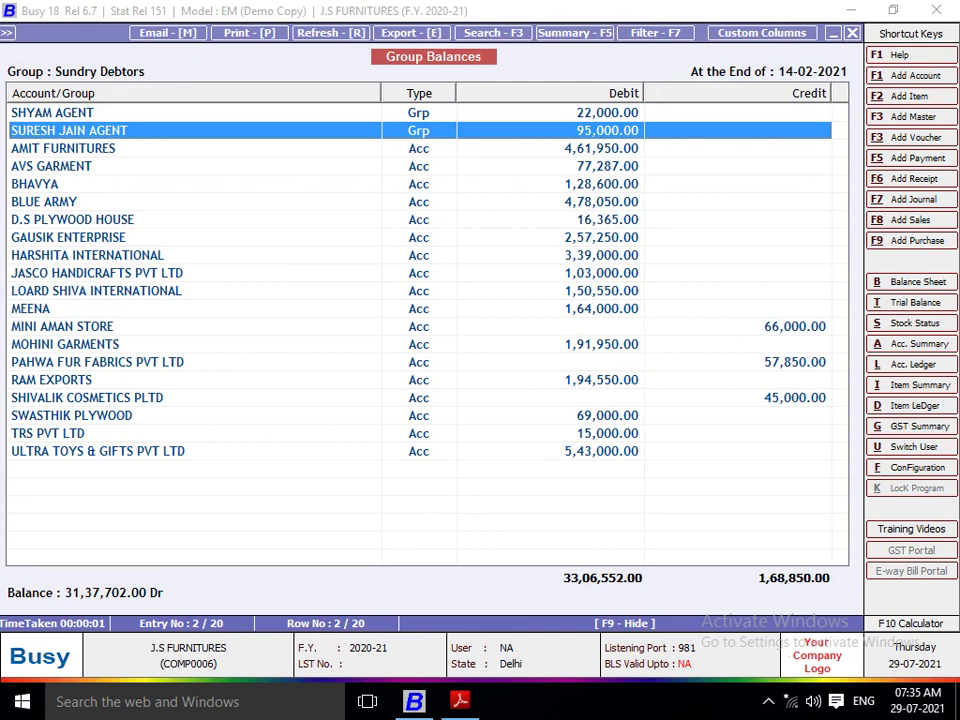
{"action": "key", "text": "Down"}
{"action": "key", "text": "Down"}
{"action": "key", "text": "Down"}
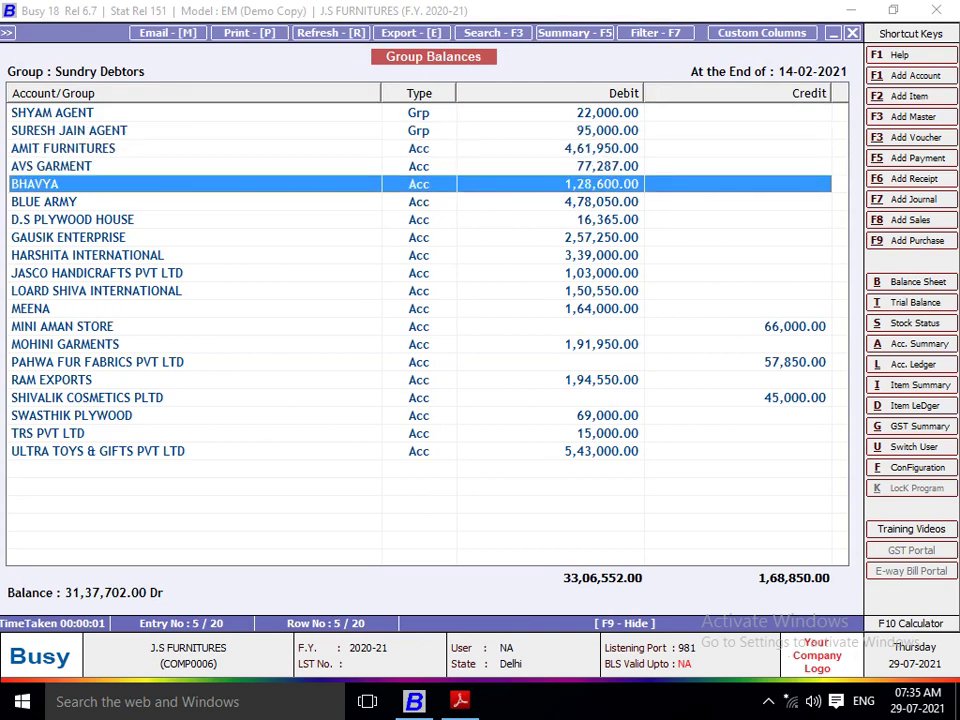
{"action": "key", "text": "Down"}
{"action": "key", "text": "Down"}
{"action": "key", "text": "Down"}
{"action": "key", "text": "Down"}
{"action": "key", "text": "Down"}
{"action": "key", "text": "Down"}
{"action": "key", "text": "Down"}
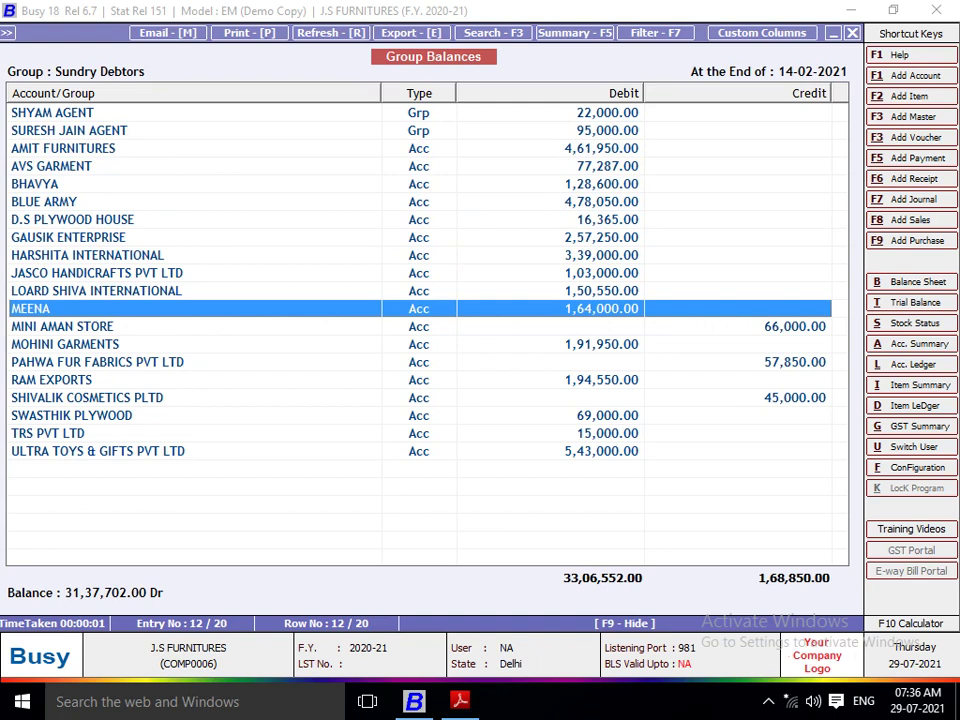
{"action": "key", "text": "Down"}
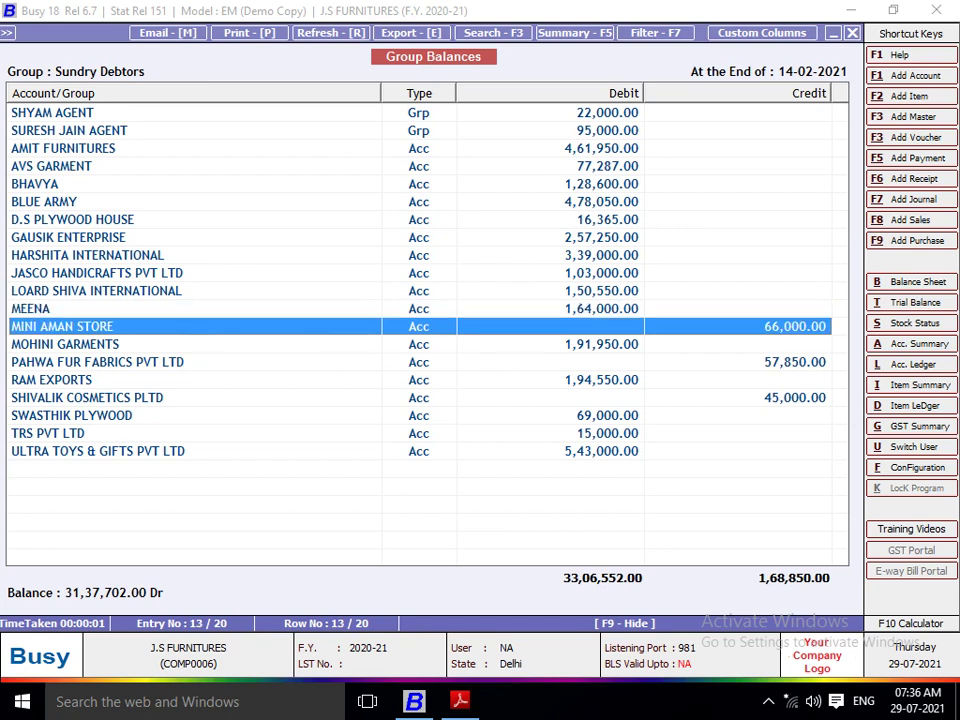
{"action": "key", "text": "Down"}
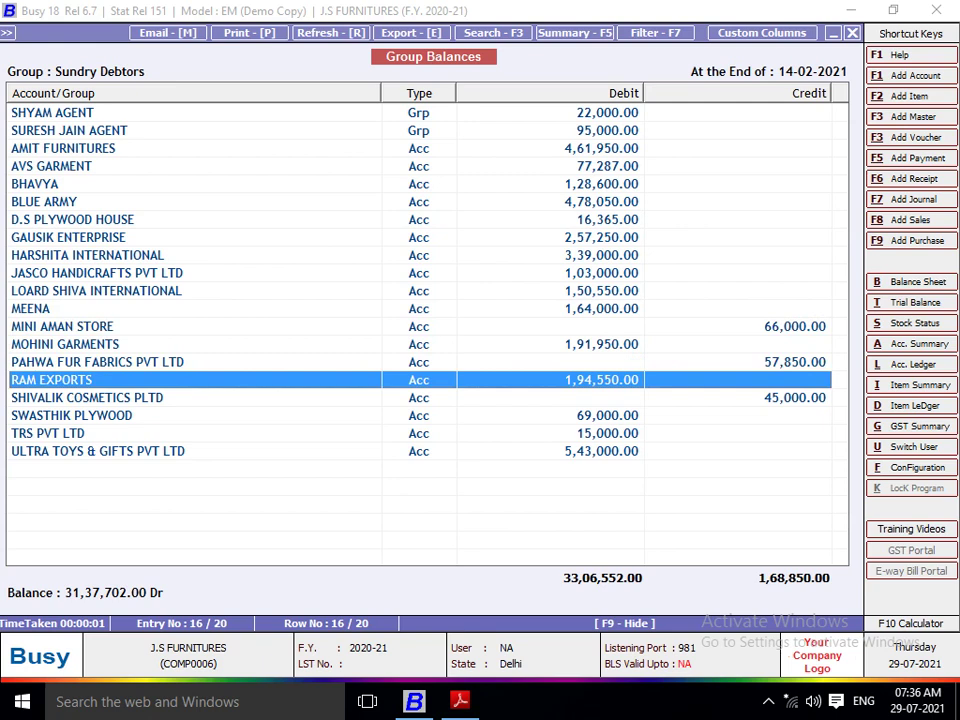
{"action": "key", "text": "Up"}
{"action": "key", "text": "Down"}
{"action": "key", "text": "Down"}
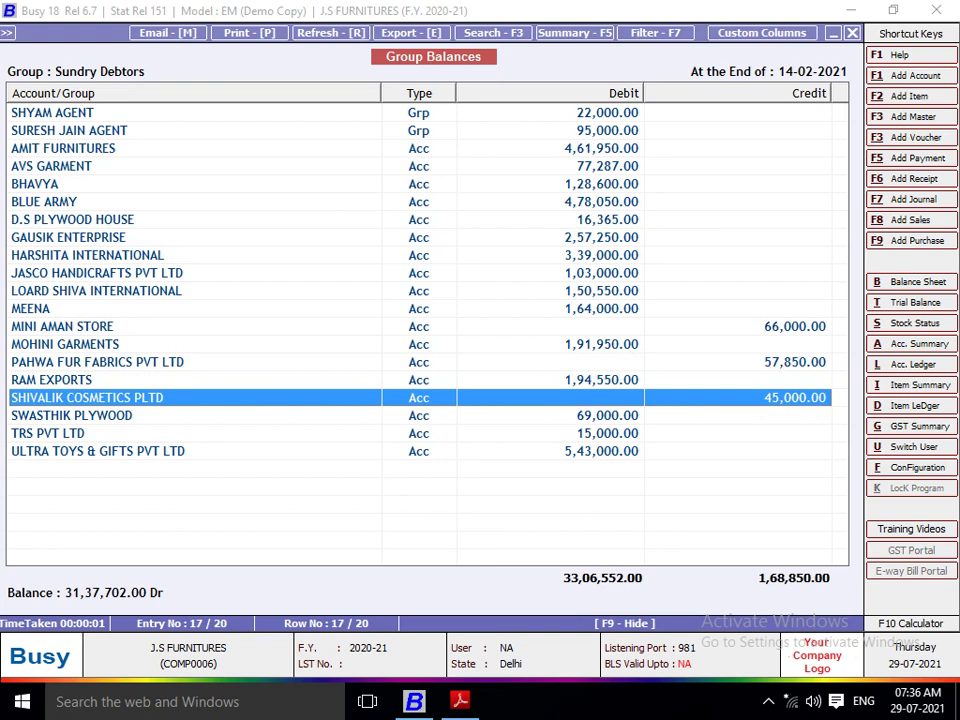
{"action": "key", "text": "Up"}
{"action": "key", "text": "Up"}
{"action": "key", "text": "Up"}
{"action": "key", "text": "Up"}
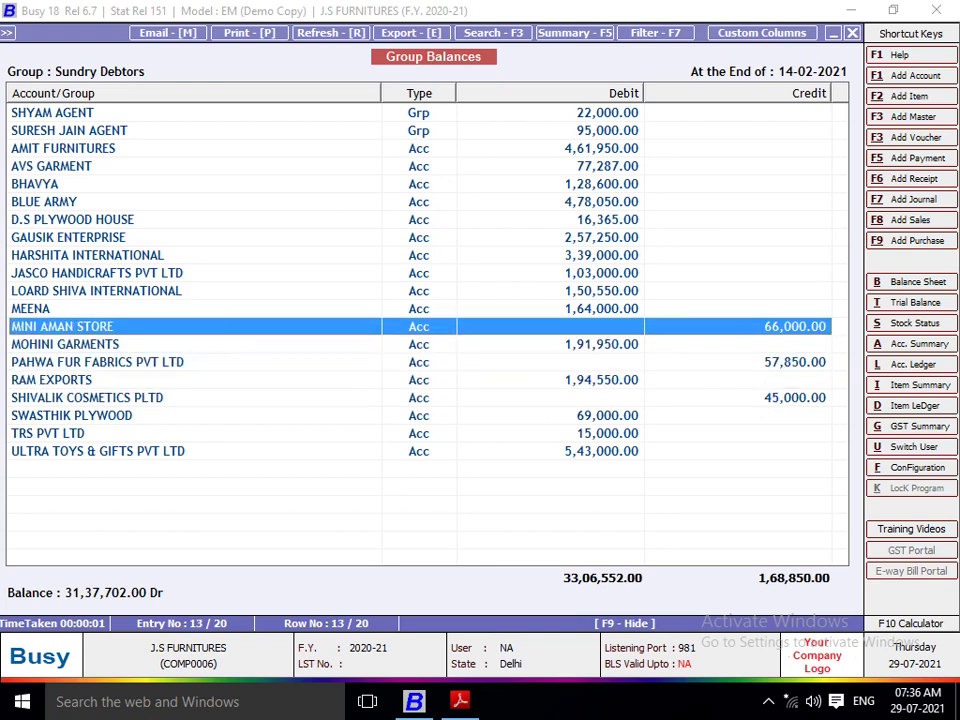
Open the Account Ledger of MINI AMAN STORE for 01-04-2020 to 14-02-2021 and select its receipt entry dated 21-04-2020
{"action": "key", "text": "l"}
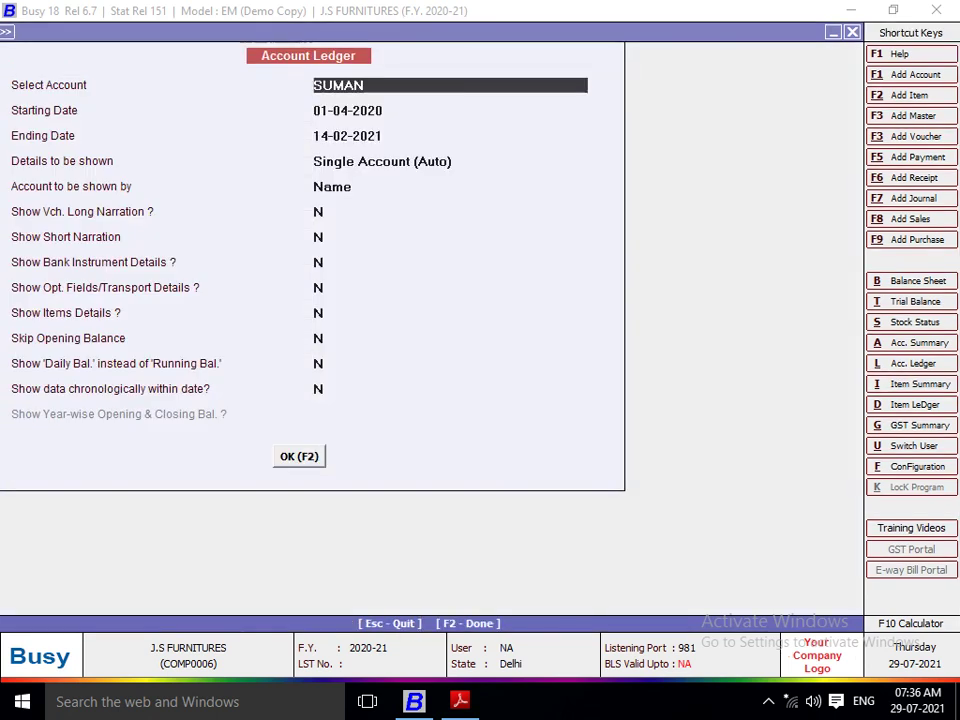
{"action": "type", "text": "IN"}
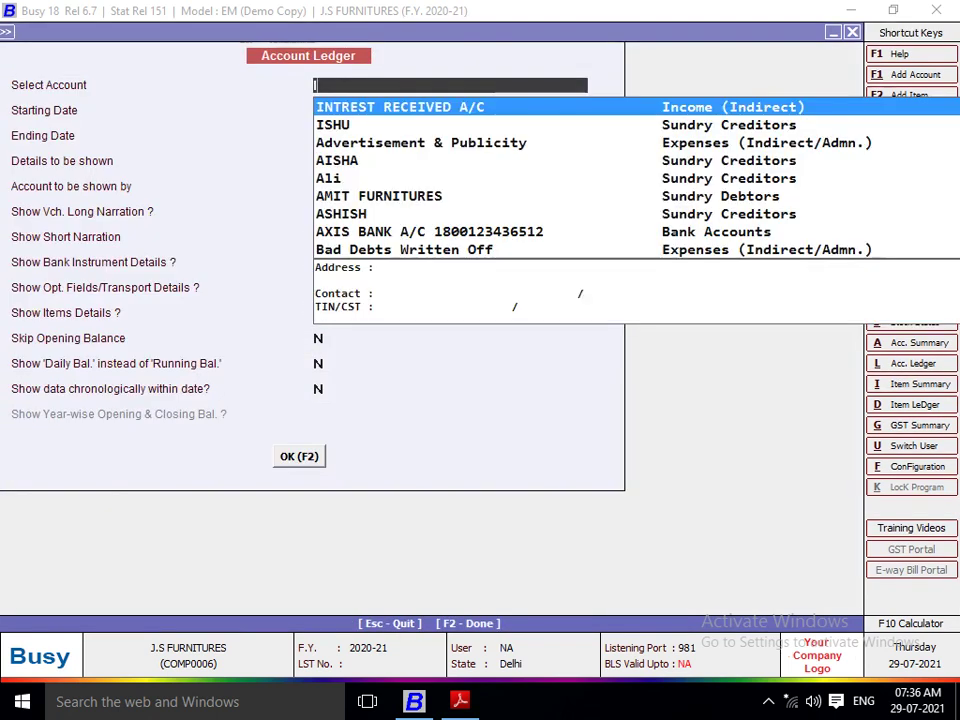
{"action": "key", "text": "BackSpace"}
{"action": "key", "text": "BackSpace"}
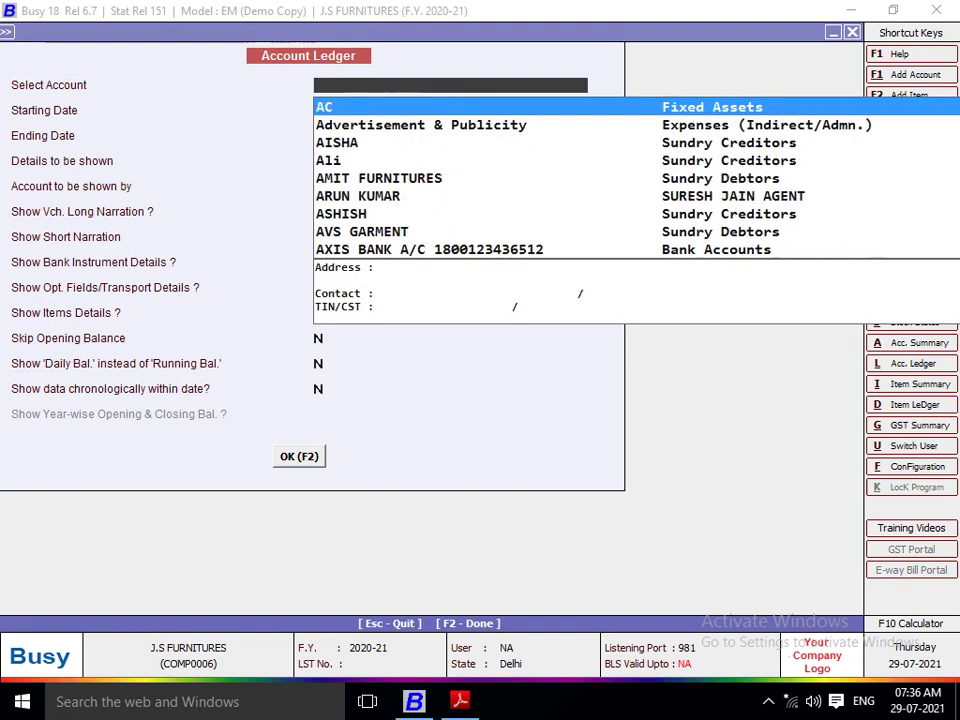
{"action": "type", "text": "MINI"}
{"action": "key", "text": "Return"}
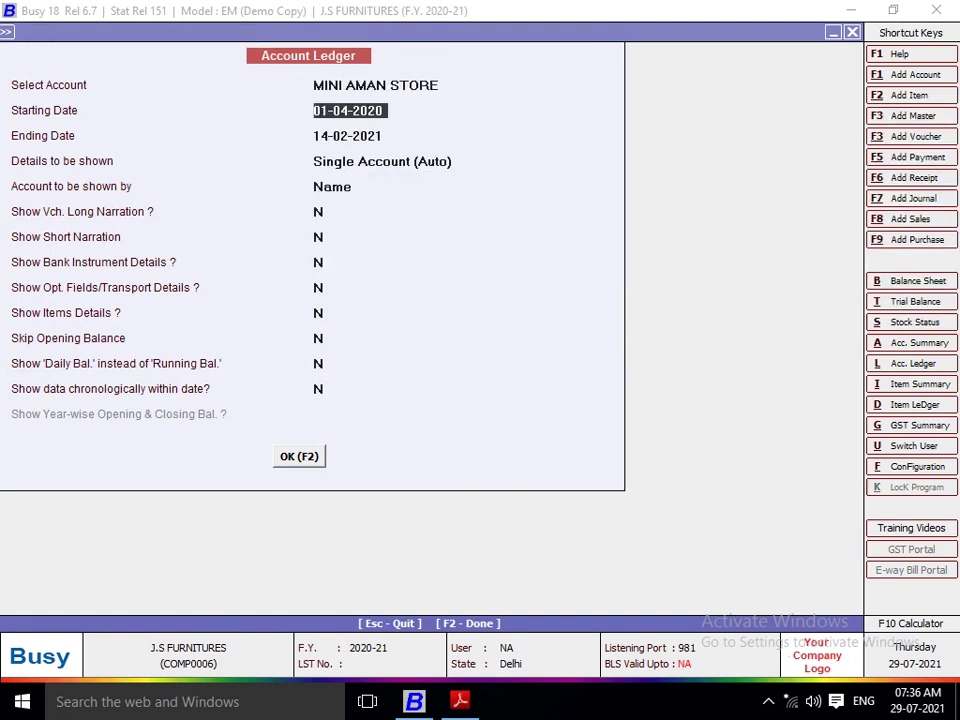
{"action": "key", "text": "F2"}
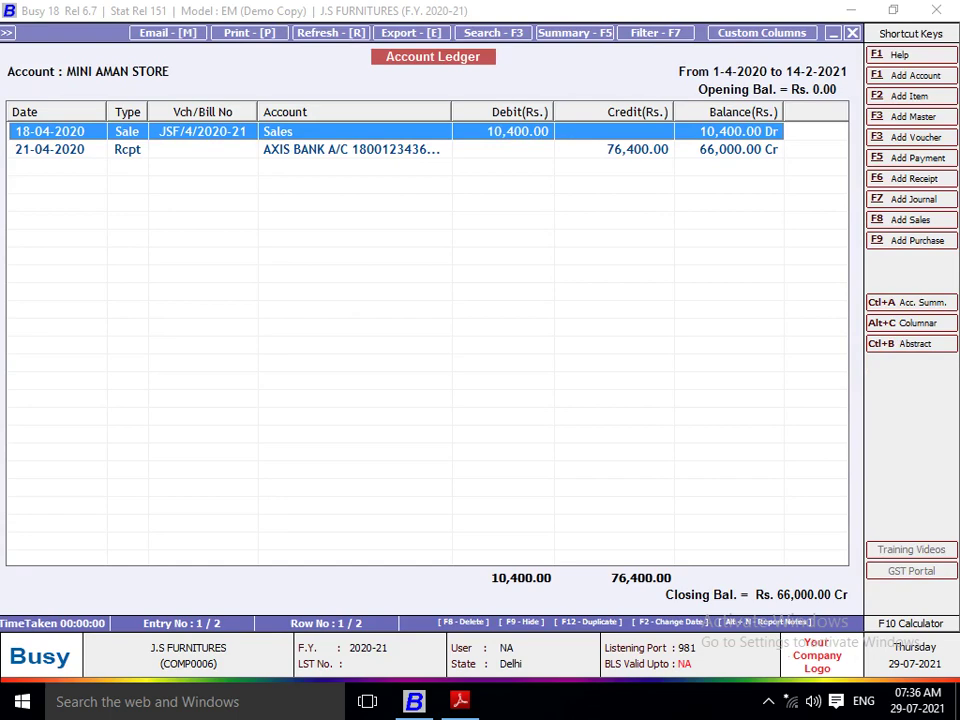
{"action": "key", "text": "Down"}
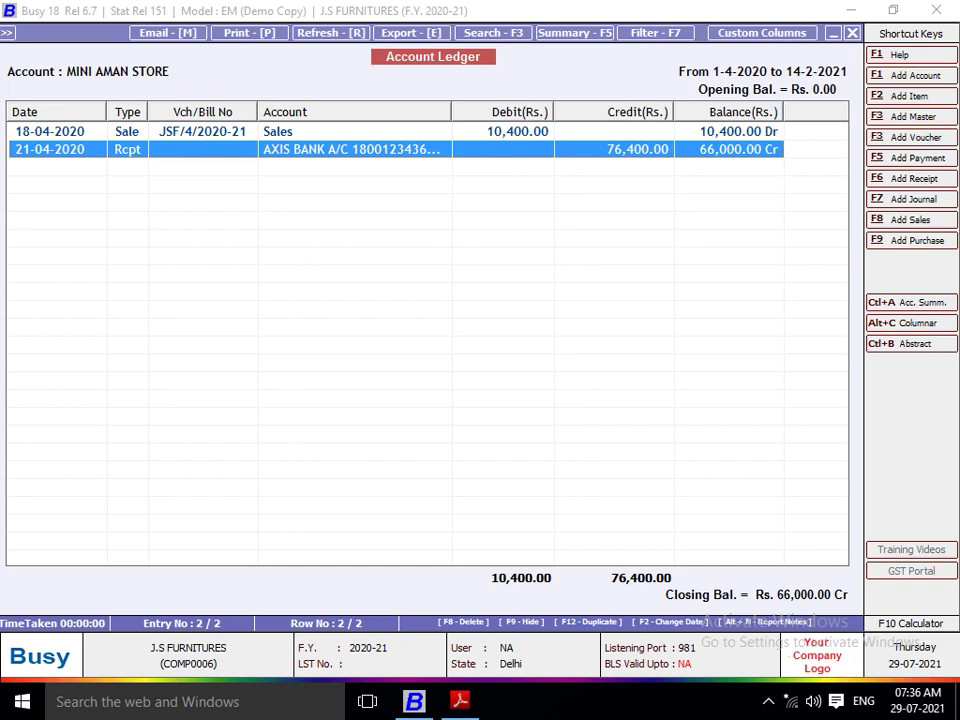
Check the current question in the Project 5 PDF in Adobe Reader and return to the ledger in Busy
{"action": "key", "text": "Up"}
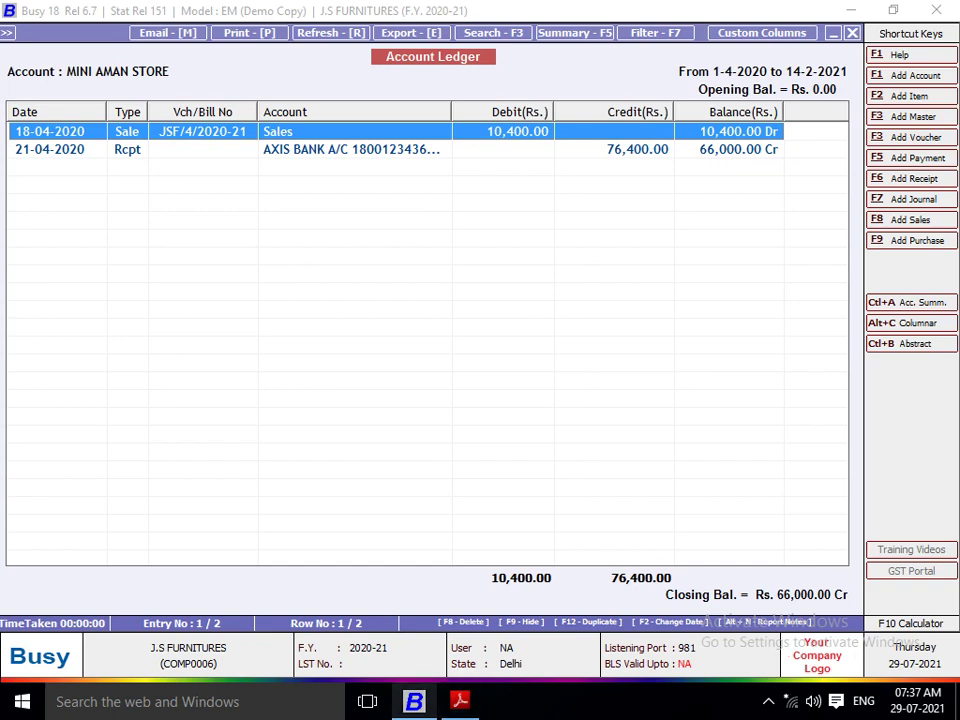
{"action": "left_click", "coordinate": [460, 701]}
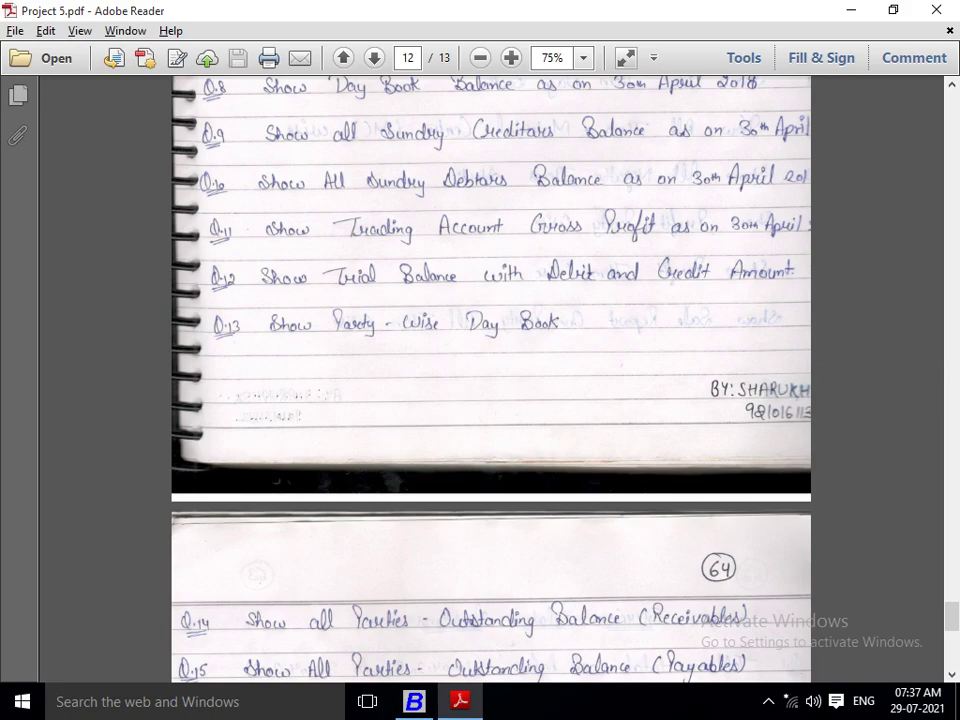
{"action": "left_click", "coordinate": [414, 701]}
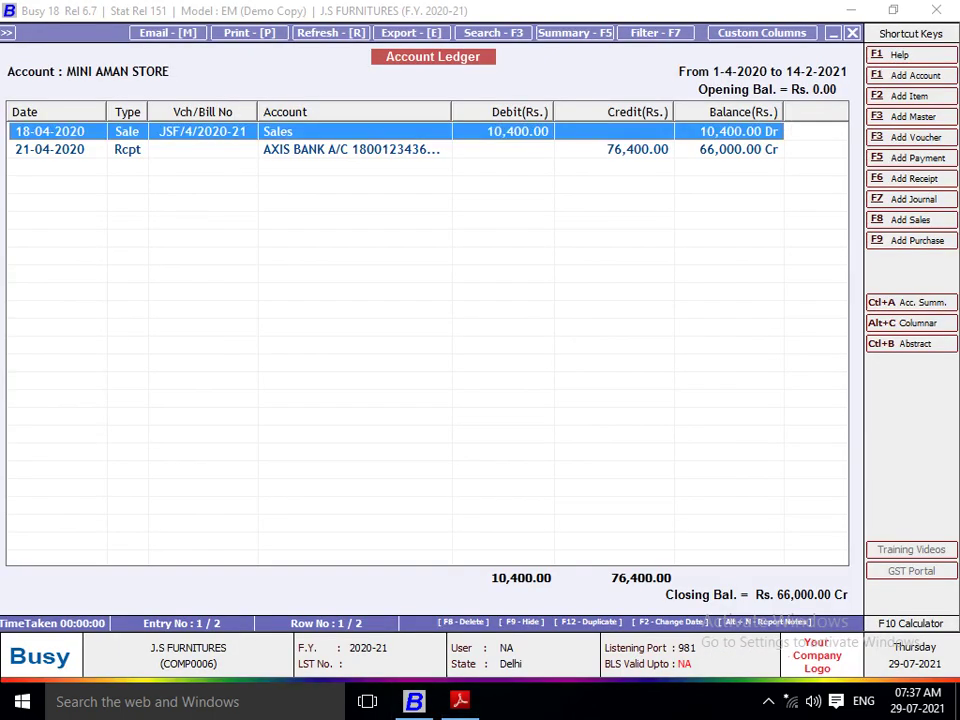
Leave the Mini Aman Store ledger and open the Sundry Debtors group balances under Current Assets
{"action": "key", "text": "Escape"}
{"action": "key", "text": "Escape"}
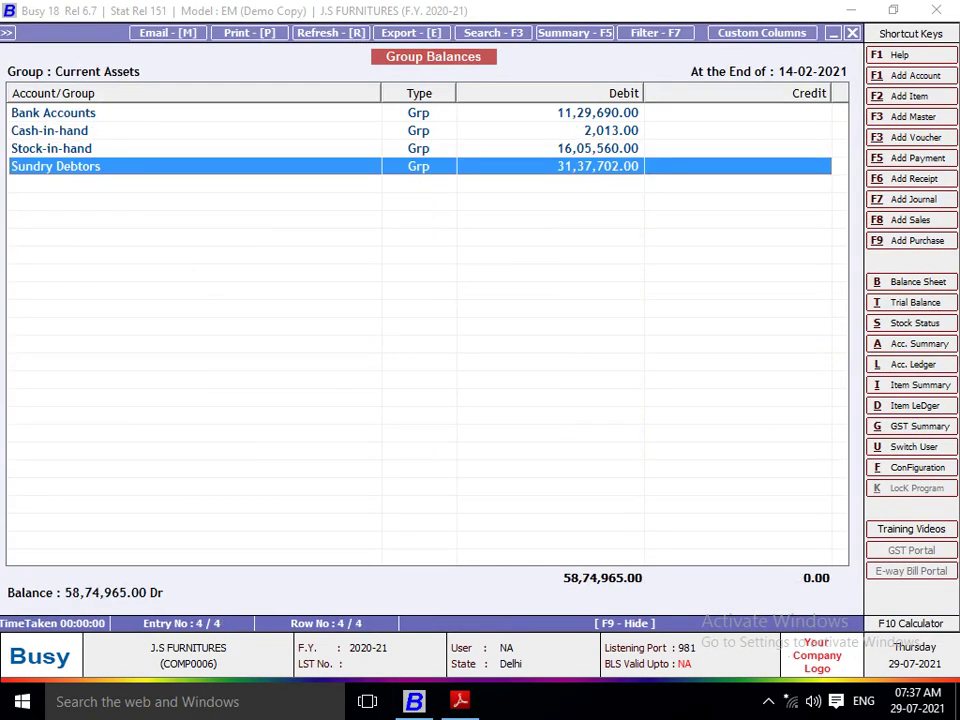
{"action": "key", "text": "Return"}
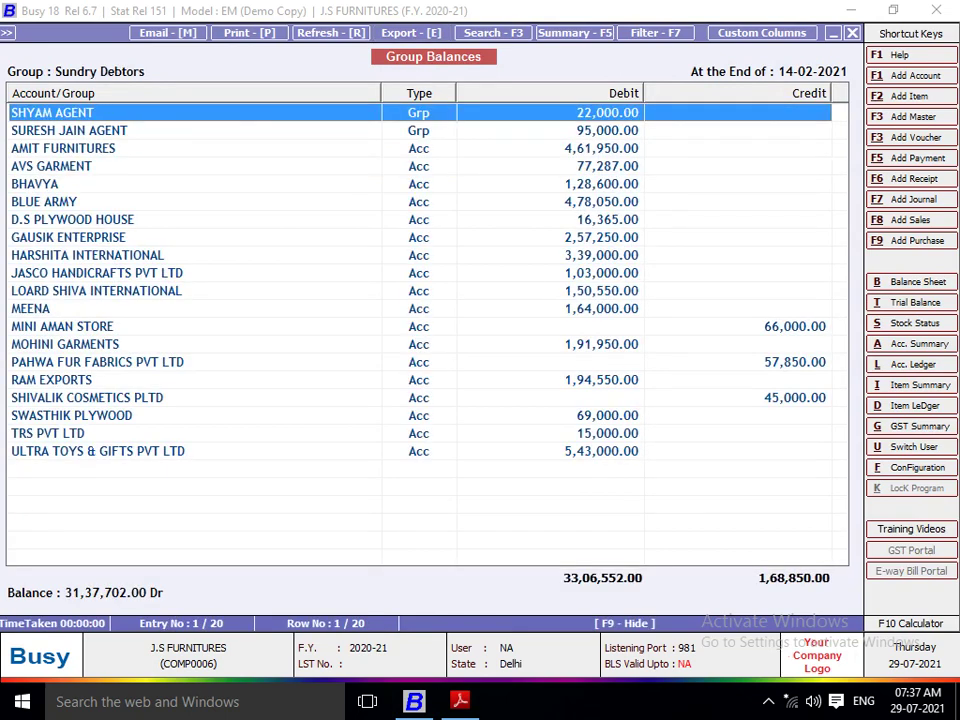
Set up a PDF export of the Sundry Debtors balances into the PROJECT 5 folder under PROJECT QN ANSWER on drive E
{"action": "key", "text": "e"}
{"action": "key", "text": "Return"}
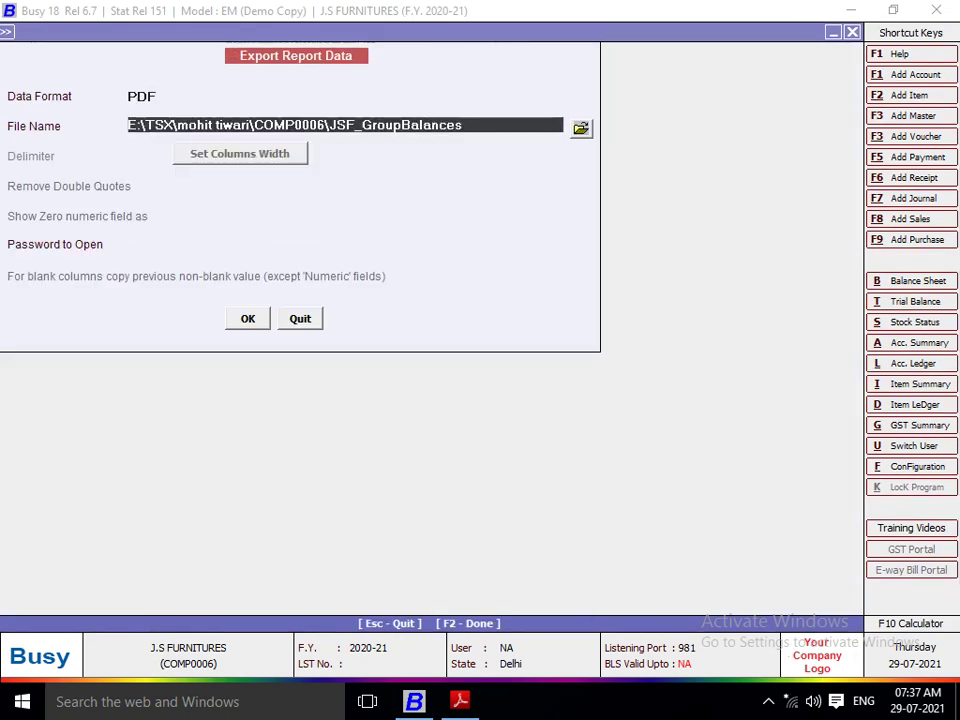
{"action": "key", "text": "Return"}
{"action": "left_click", "coordinate": [581, 129]}
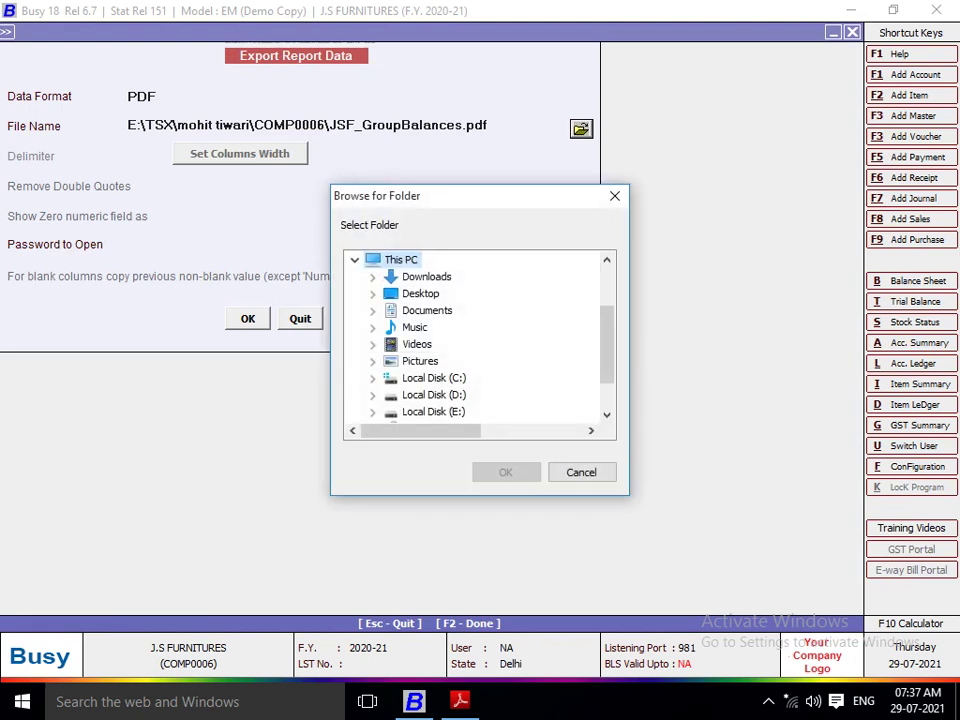
{"action": "left_click", "coordinate": [373, 412]}
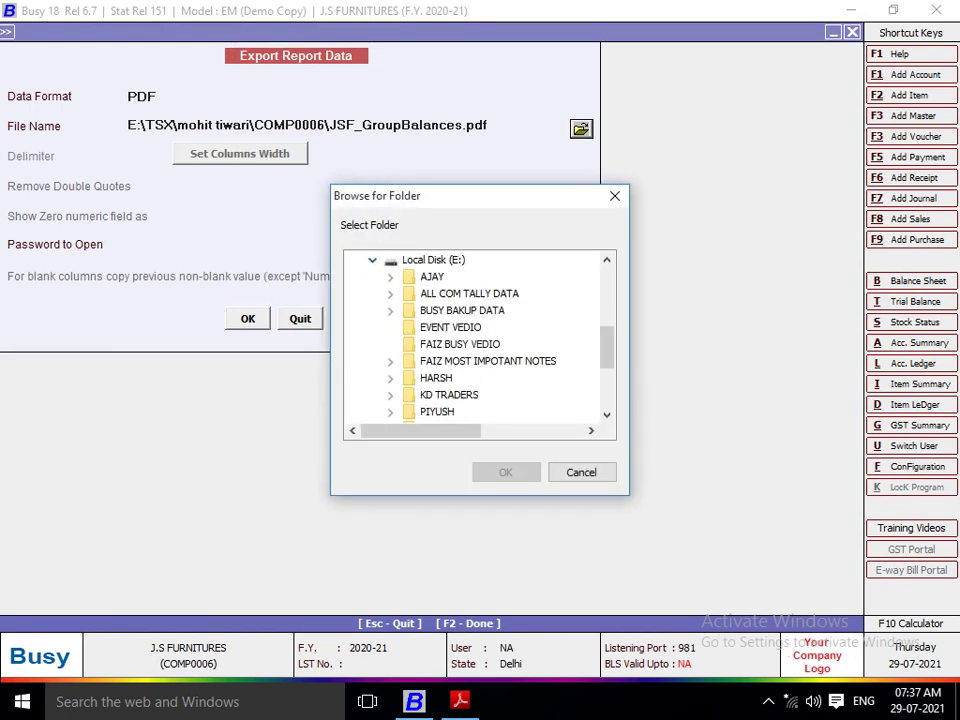
{"action": "left_click_drag", "start_coordinate": [607, 348], "coordinate": [607, 386]}
{"action": "left_click", "coordinate": [390, 361]}
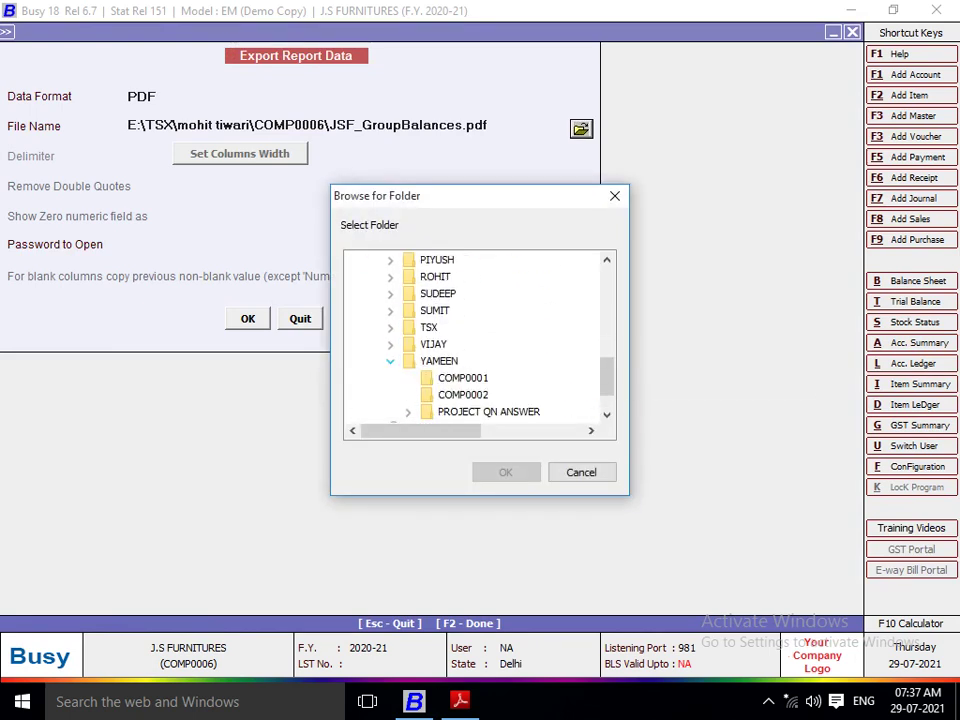
{"action": "left_click", "coordinate": [488, 412]}
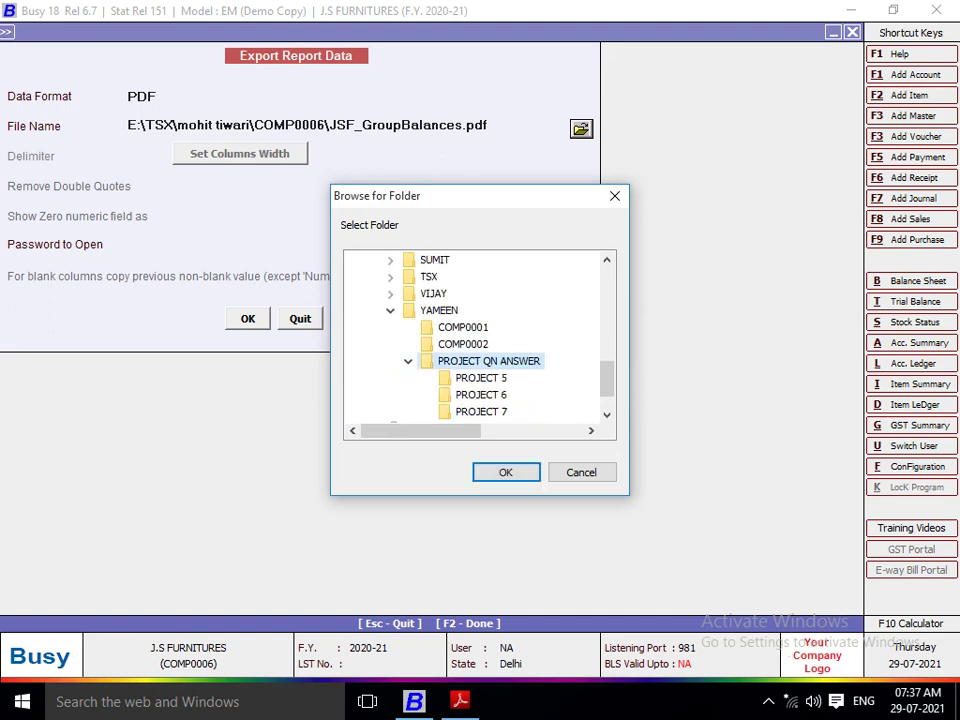
{"action": "left_click", "coordinate": [481, 378]}
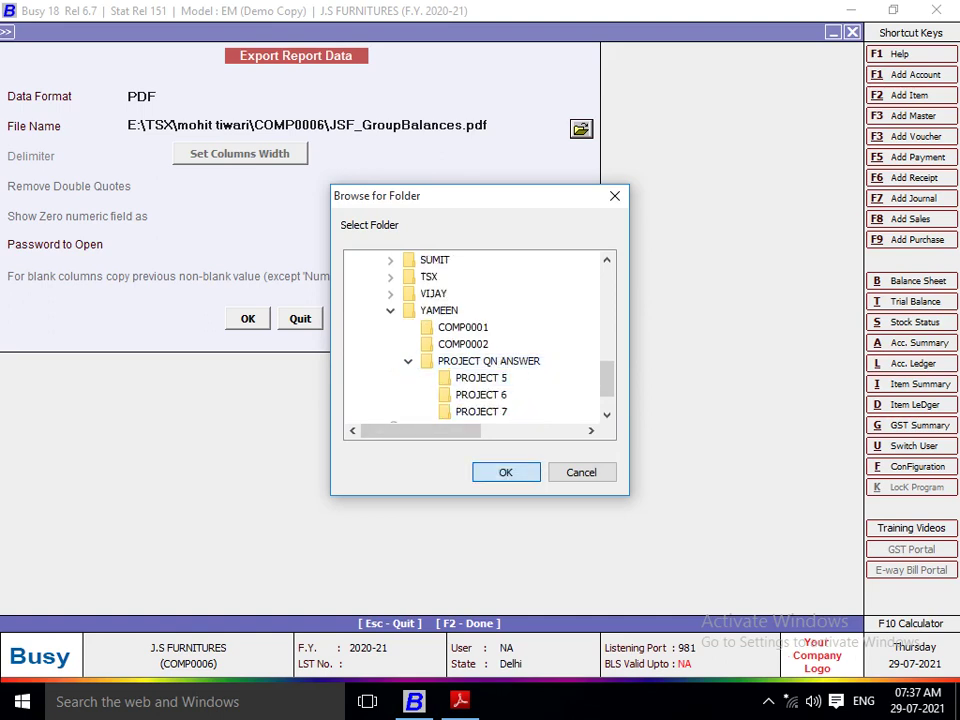
{"action": "left_click", "coordinate": [506, 472]}
Run the export, overwrite the existing JSF_GroupBalances.pdf, and decline to open the exported file
{"action": "key", "text": "Return"}
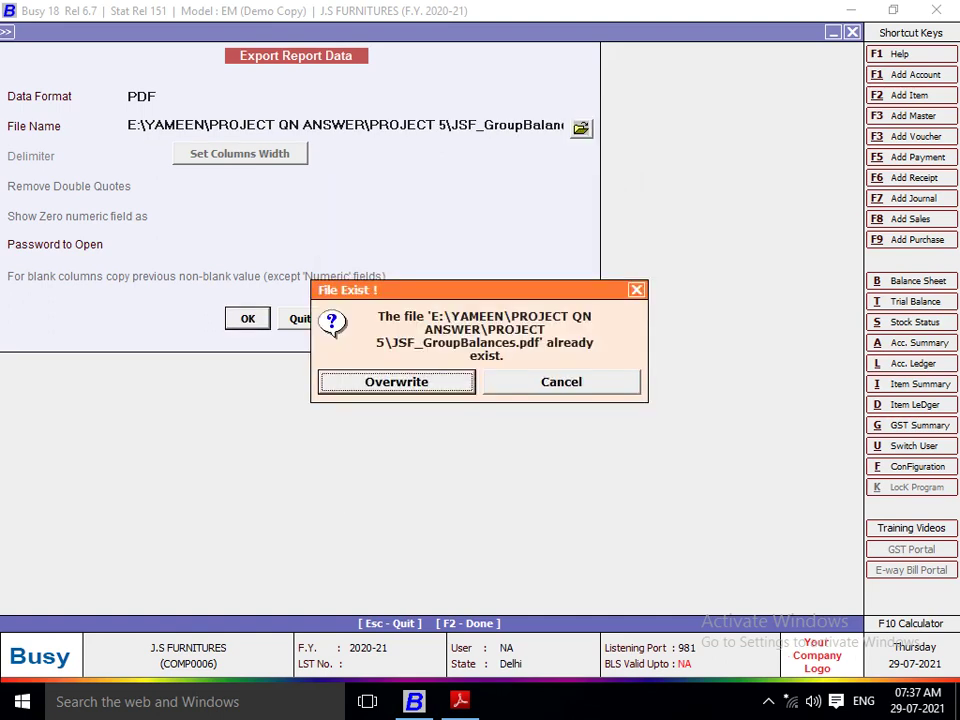
{"action": "key", "text": "Return"}
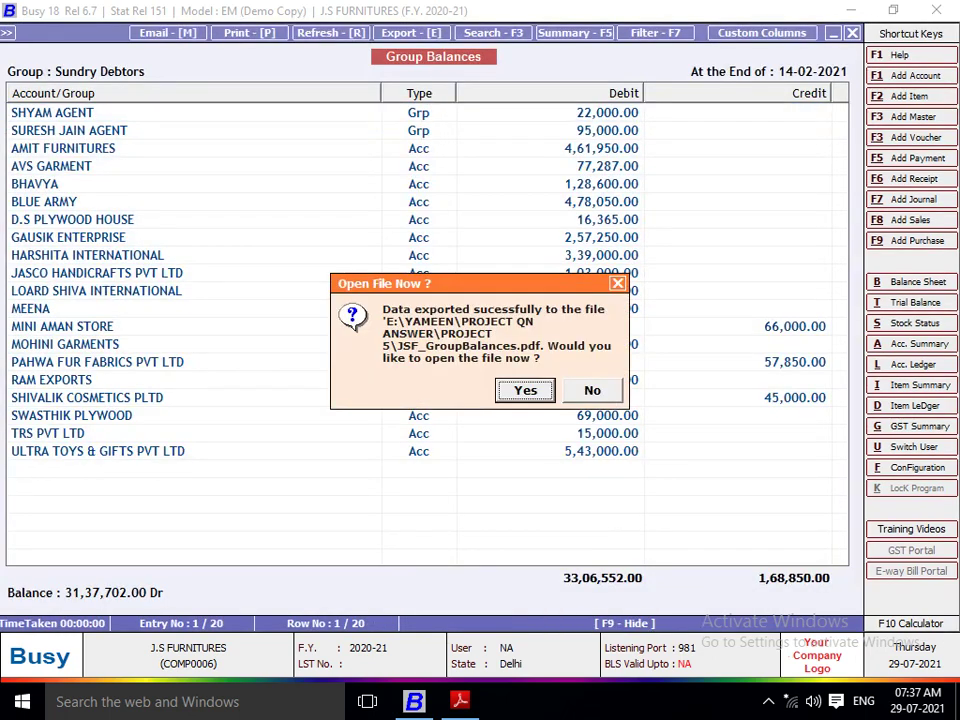
{"action": "key", "text": "Tab"}
{"action": "key", "text": "Return"}
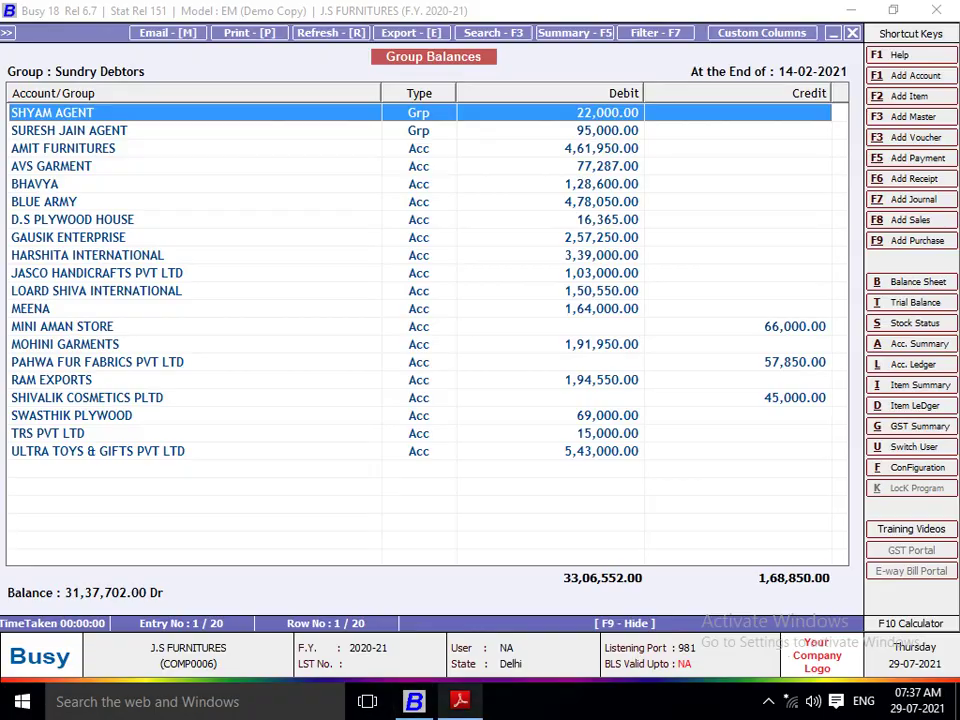
Check the next question in the Project 5 PDF, then return to Busy and close the group balances and balance sheet
{"action": "key", "text": "alt+Tab"}
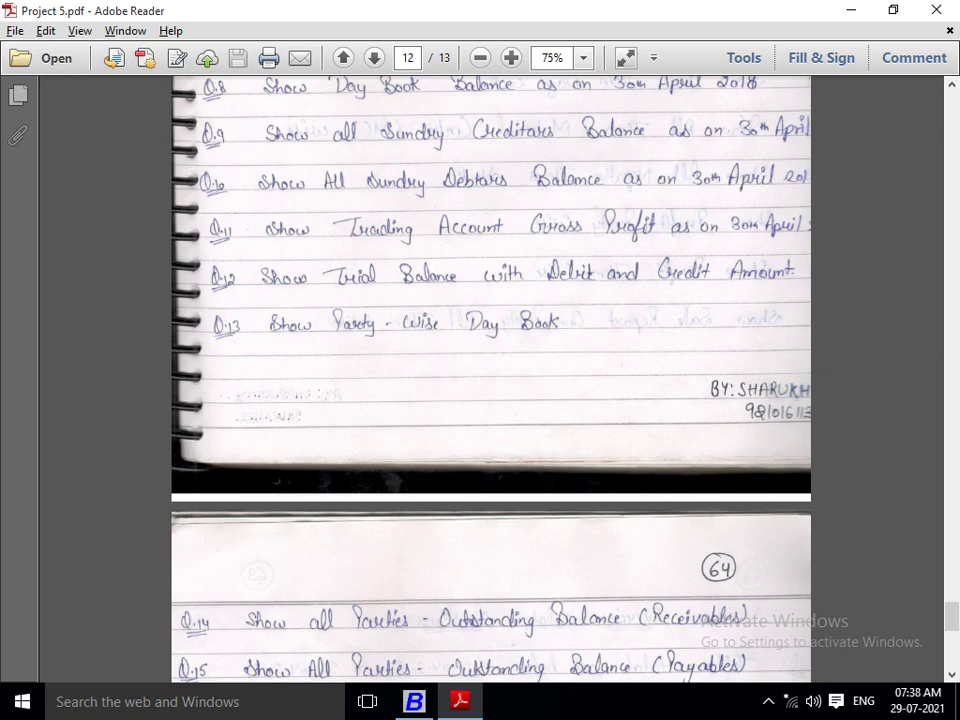
{"action": "key", "text": "alt+Tab"}
{"action": "key", "text": "Escape"}
{"action": "key", "text": "Escape"}
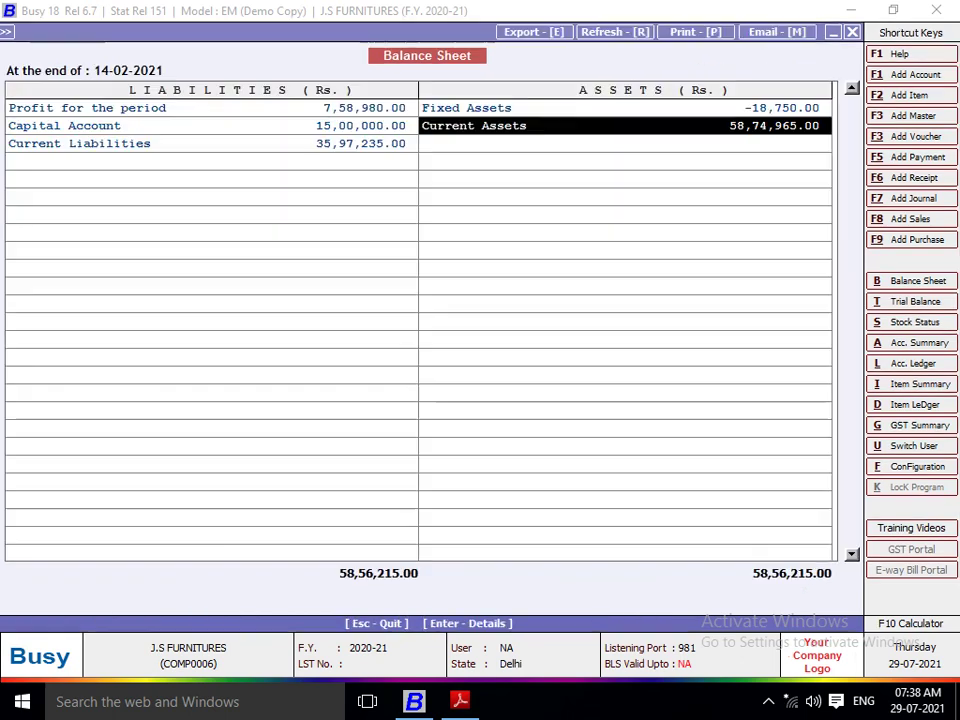
{"action": "key", "text": "Escape"}
{"action": "key", "text": "Escape"}
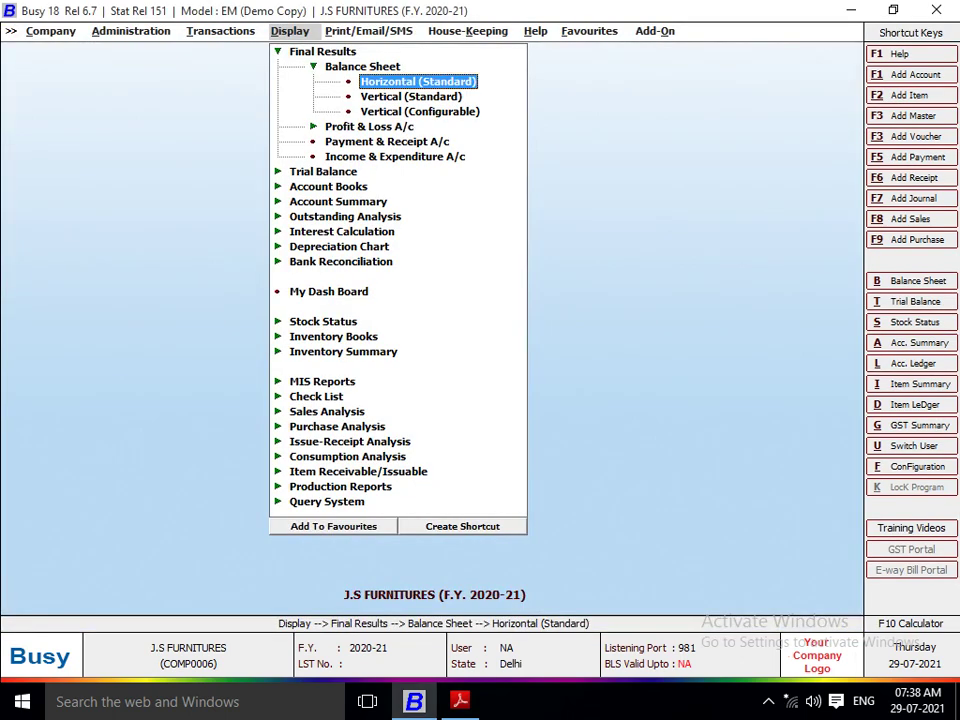
Generate the horizontal standard balance sheet with Update Balance Sheet Stock set to Y, then close it
{"action": "key", "text": "Return"}
{"action": "key", "text": "Return"}
{"action": "key", "text": "Return"}
{"action": "type", "text": "y"}
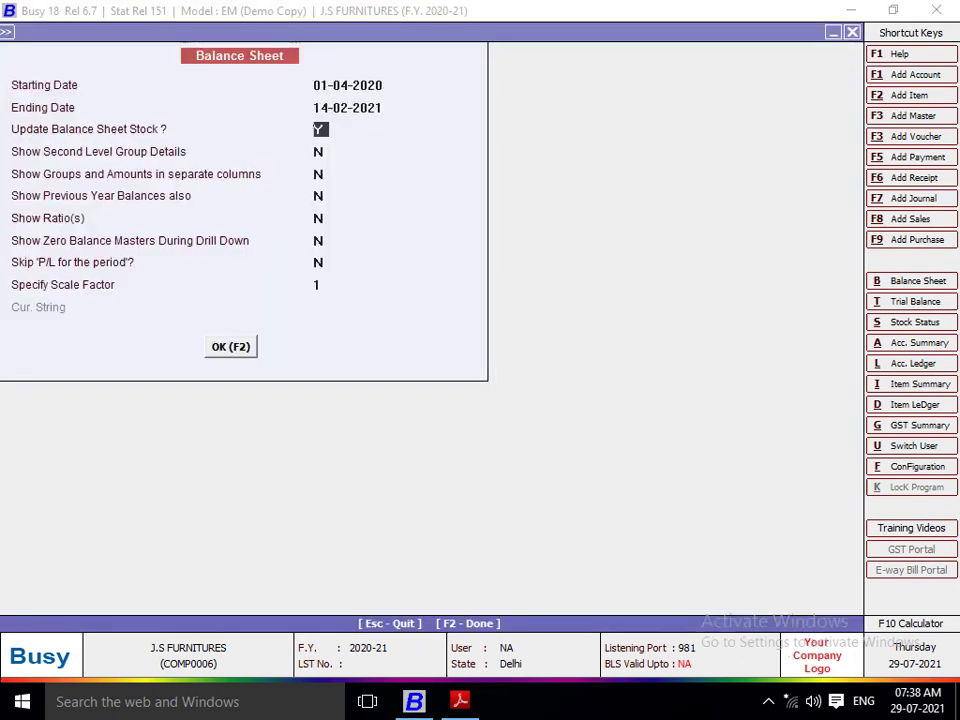
{"action": "key", "text": "F2"}
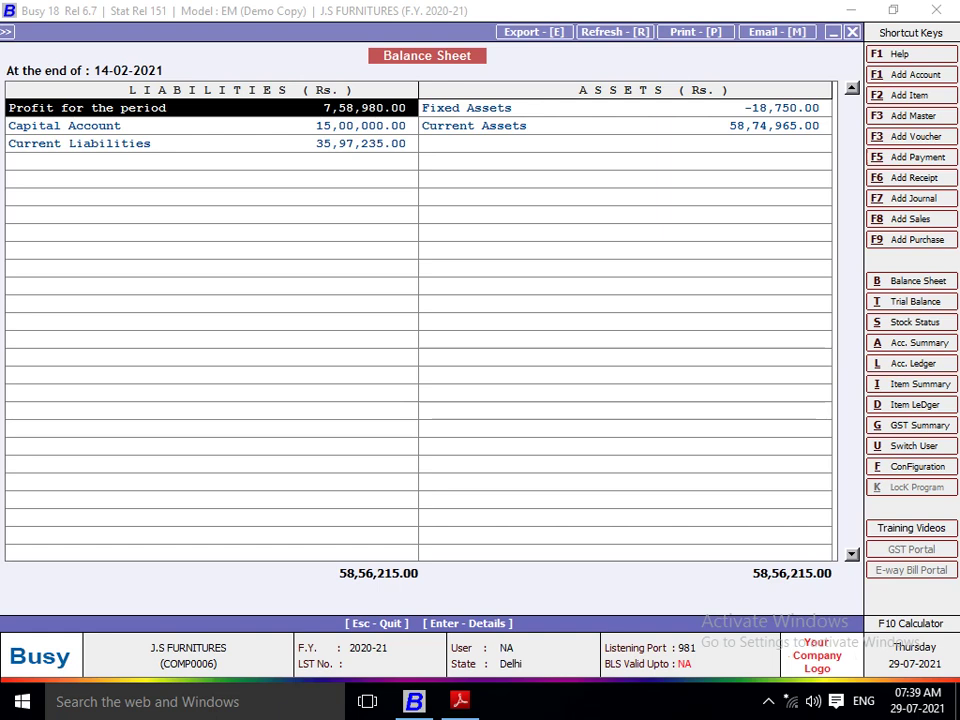
{"action": "key", "text": "Escape"}
{"action": "key", "text": "Escape"}
{"action": "key", "text": "Escape"}
{"action": "key", "text": "Escape"}
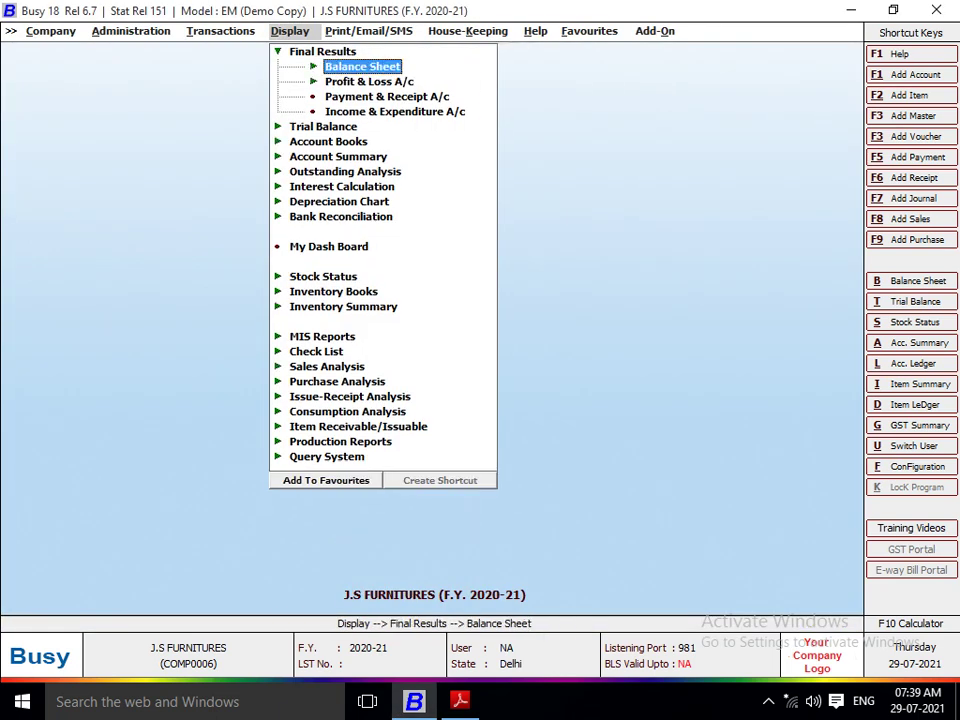
Generate the horizontal standard balance sheet for 01-04-2020 to 14-02-2021 with Update Balance Sheet Stock set to Y
{"action": "key", "text": "Return"}
{"action": "key", "text": "Return"}
{"action": "key", "text": "Return"}
{"action": "key", "text": "Return"}
{"action": "key", "text": "Return"}
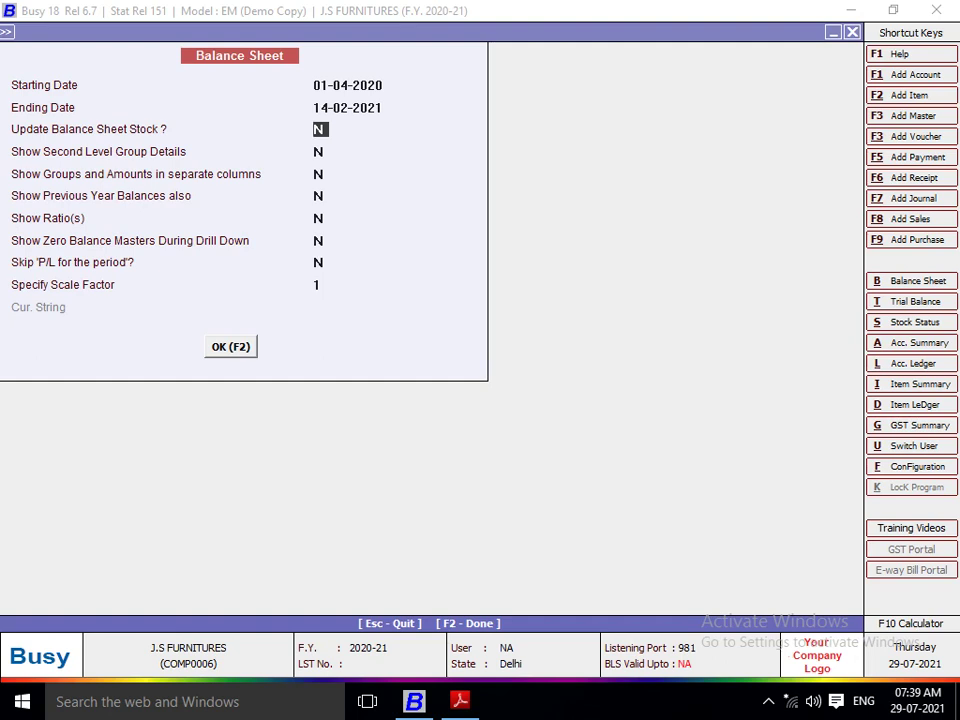
{"action": "type", "text": "y"}
{"action": "key", "text": "Return"}
{"action": "key", "text": "Return"}
{"action": "key", "text": "Return"}
{"action": "key", "text": "Return"}
{"action": "key", "text": "Return"}
{"action": "key", "text": "Return"}
{"action": "key", "text": "Return"}
{"action": "key", "text": "Return"}
{"action": "key", "text": "Return"}
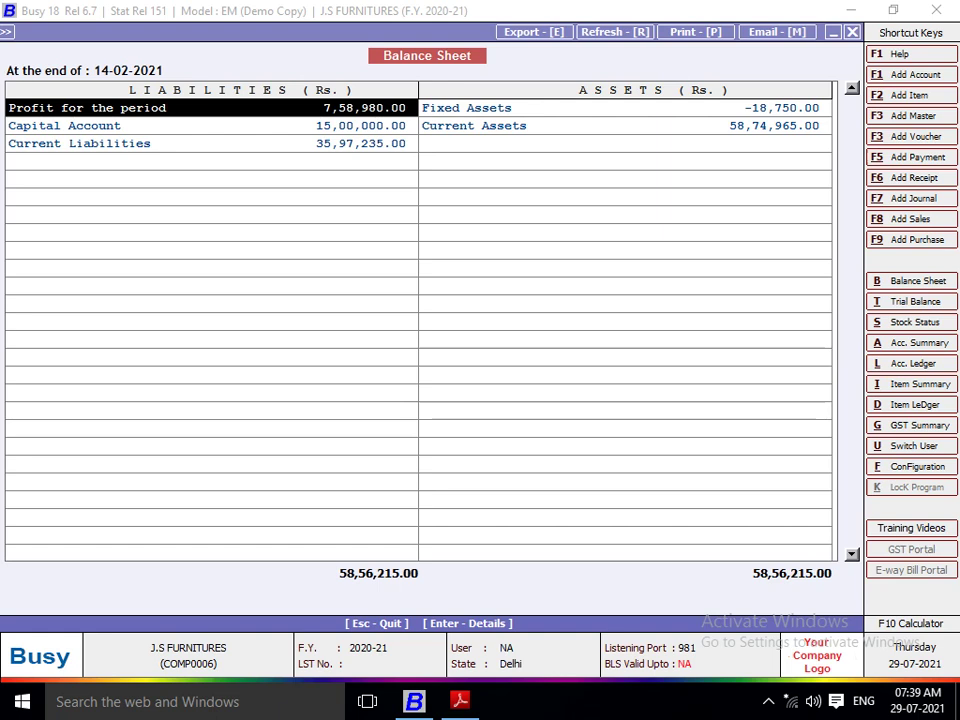
Open the Profit & Loss A/c from the balance sheet's period profit and highlight the Sale entry on the credit side
{"action": "key", "text": "Return"}
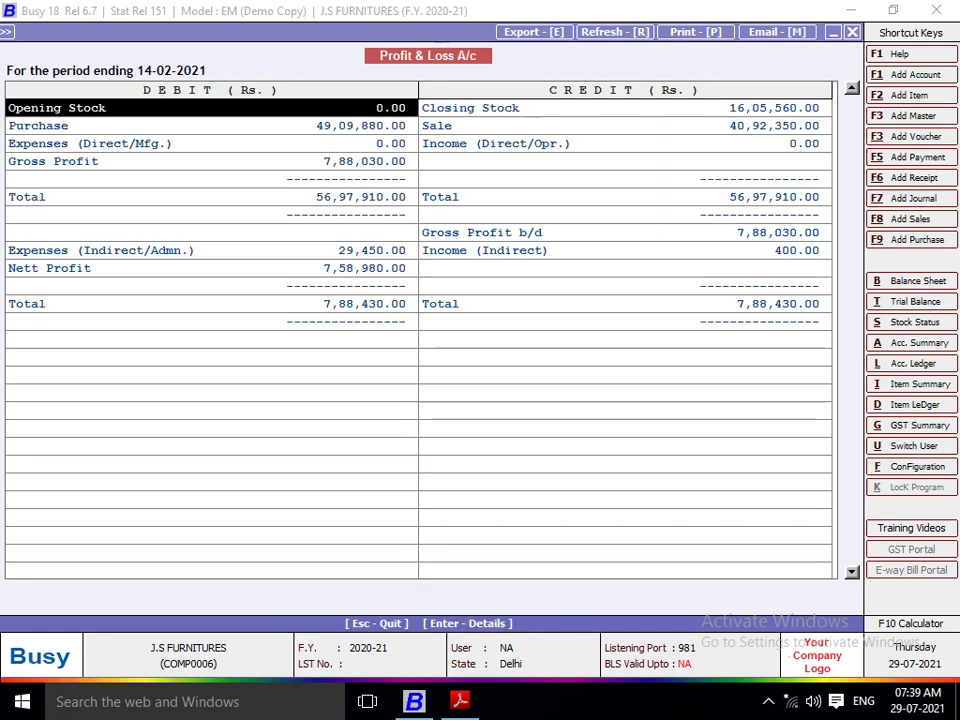
{"action": "key", "text": "Right"}
{"action": "key", "text": "Down"}
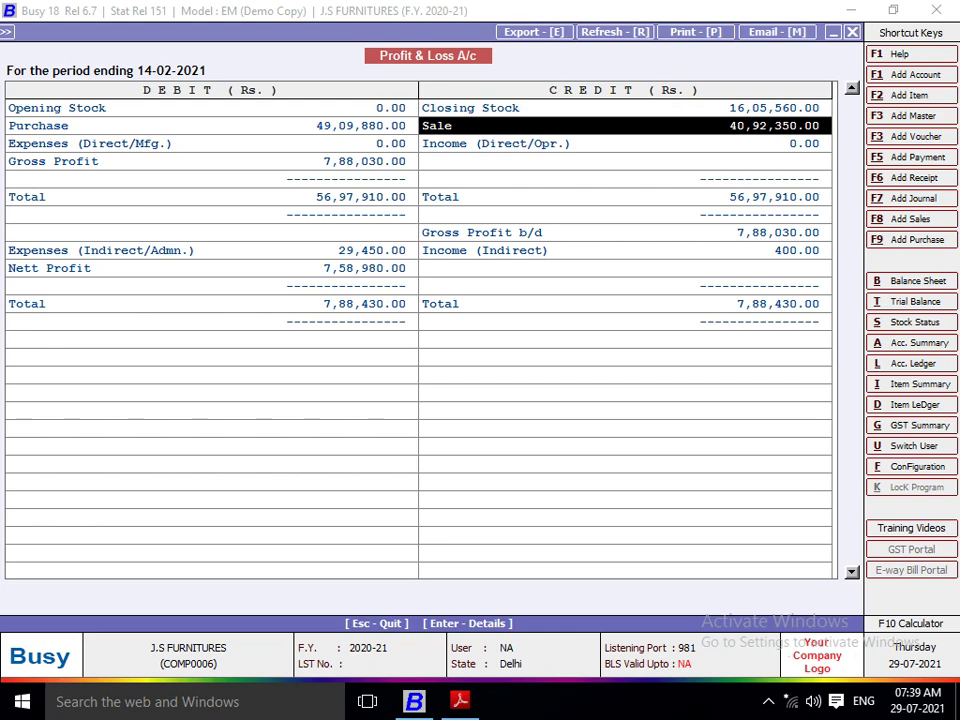
{"action": "key", "text": "Escape"}
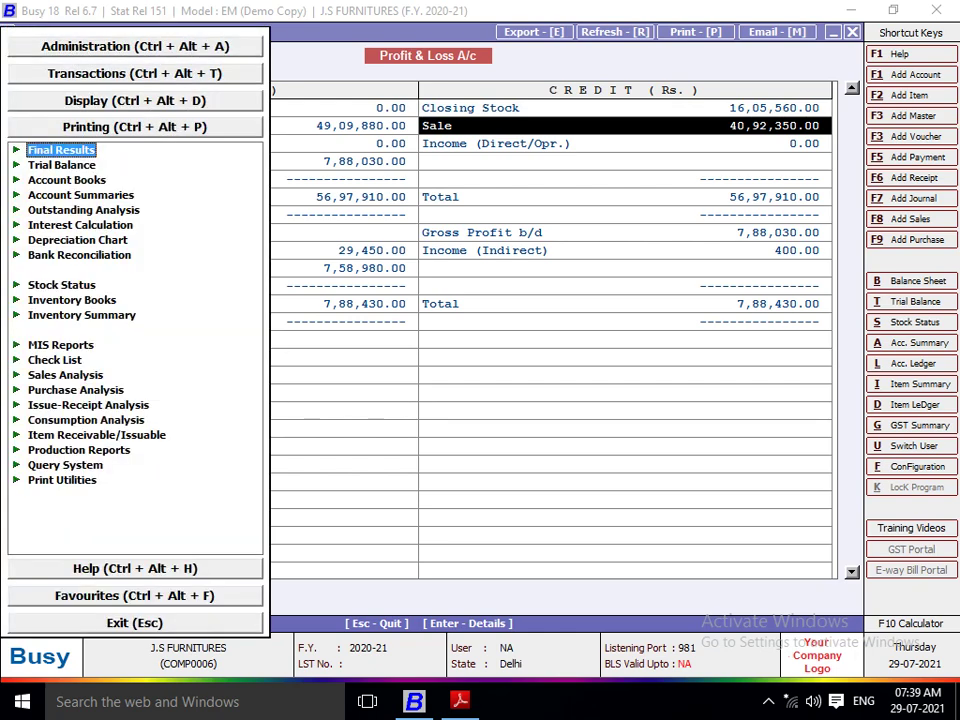
{"action": "key", "text": "Escape"}
{"action": "key", "text": "Escape"}
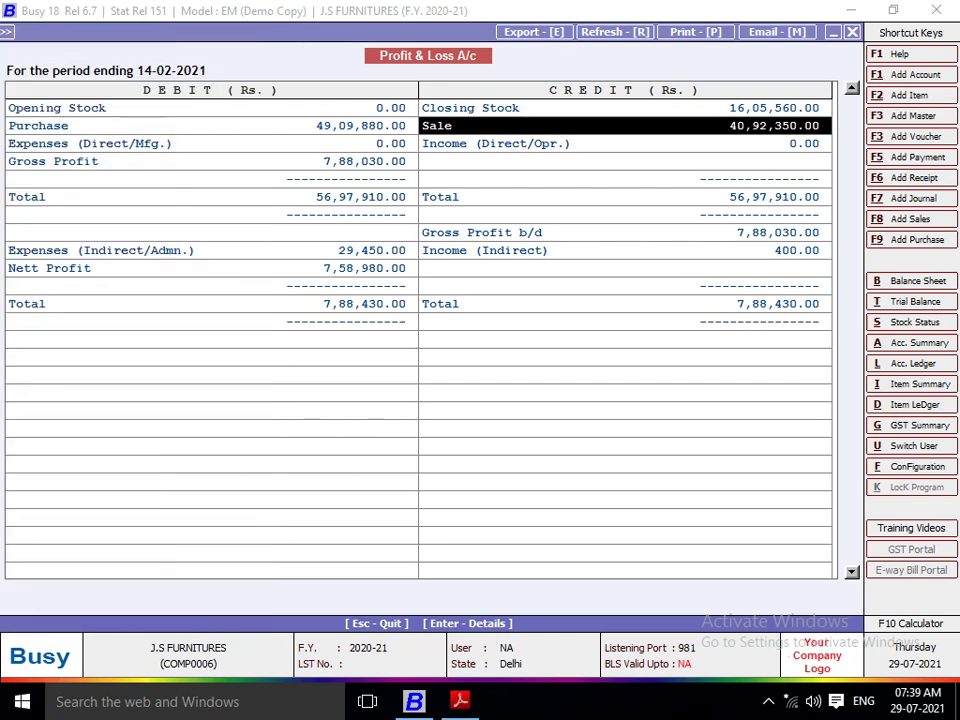
Preview the Profit & Loss A/c printout for 01-04-2020 to 14-02-2021 with the STANDARD report header format
{"action": "key", "text": "alt+p"}
{"action": "key", "text": "Return"}
{"action": "key", "text": "Return"}
{"action": "key", "text": "Return"}
{"action": "key", "text": "Return"}
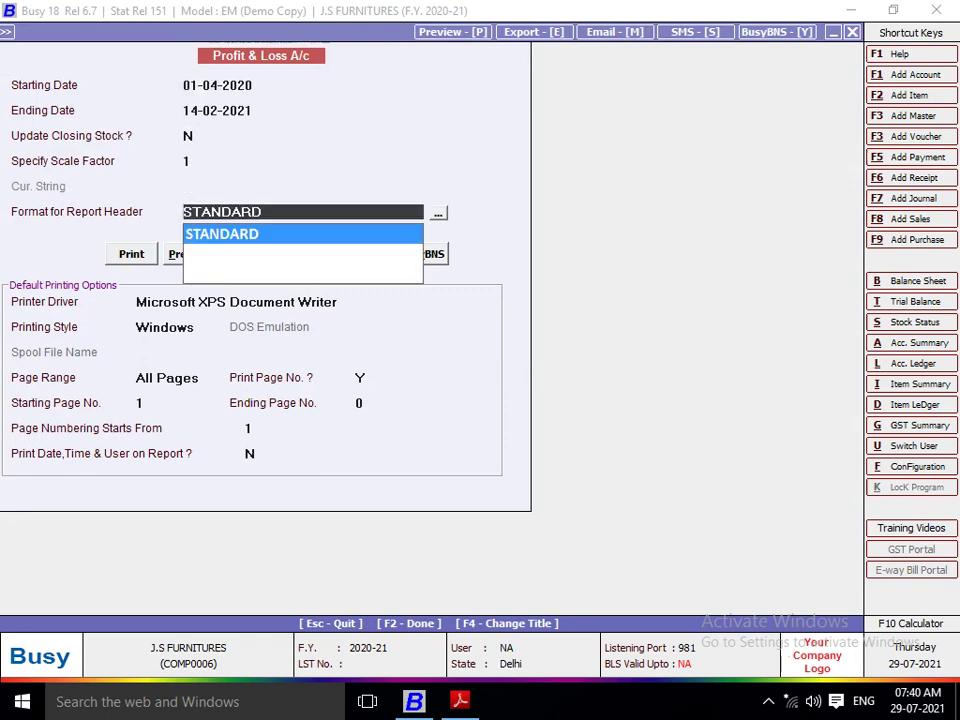
{"action": "key", "text": "Return"}
{"action": "key", "text": "Return"}
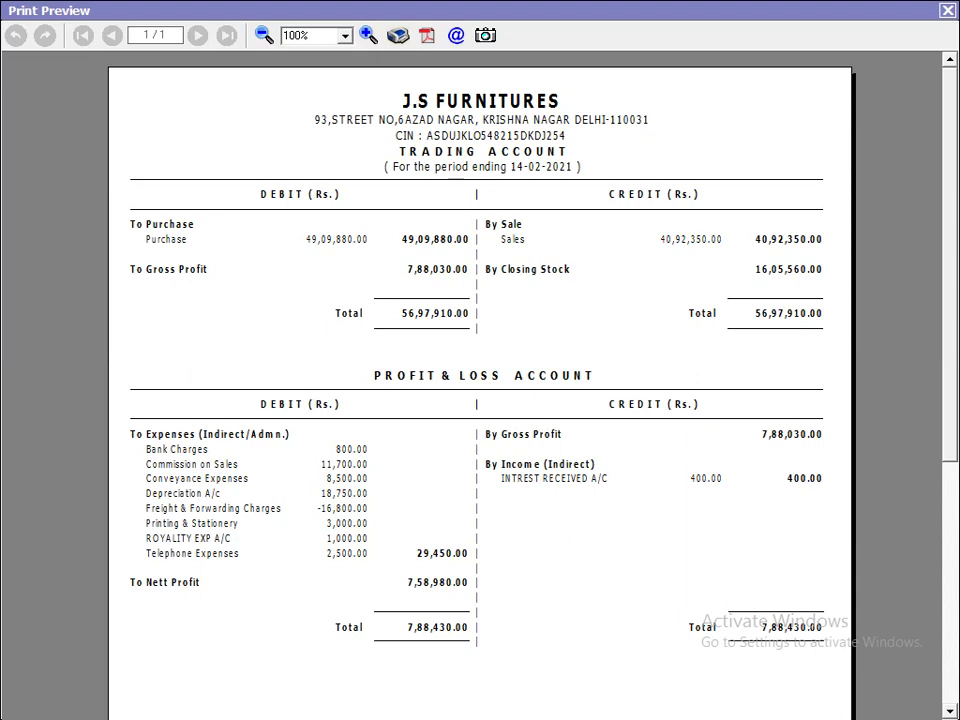
Examine the trading account and profit and loss account in the print preview, then close the preview and print options
{"action": "scroll", "coordinate": [480, 380], "scroll_direction": "down", "scroll_amount": 5}
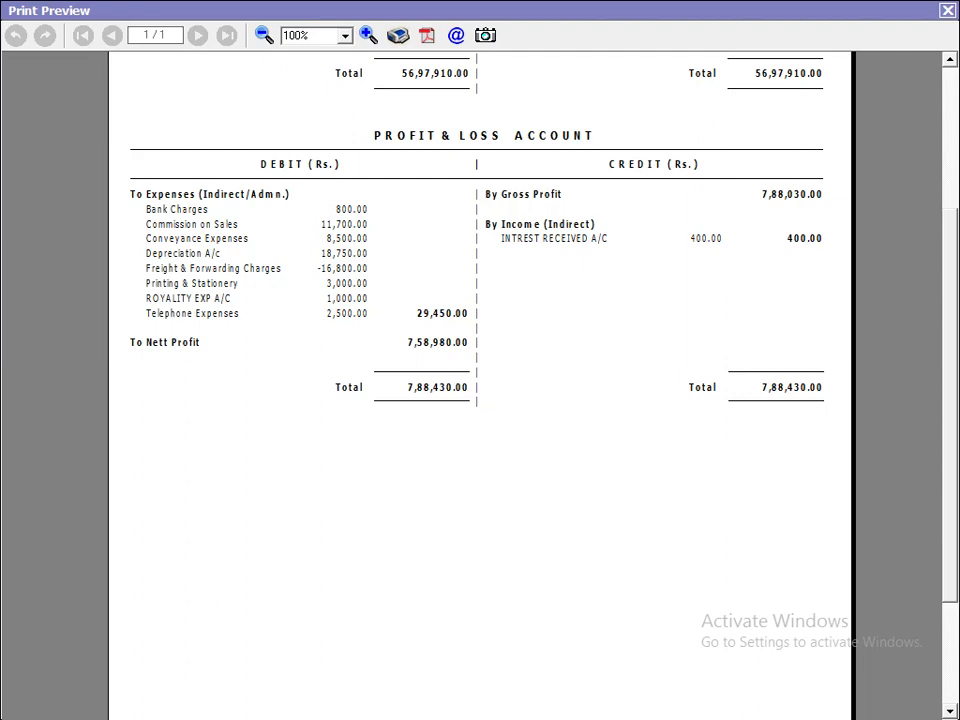
{"action": "scroll", "coordinate": [480, 380], "scroll_direction": "up", "scroll_amount": 3}
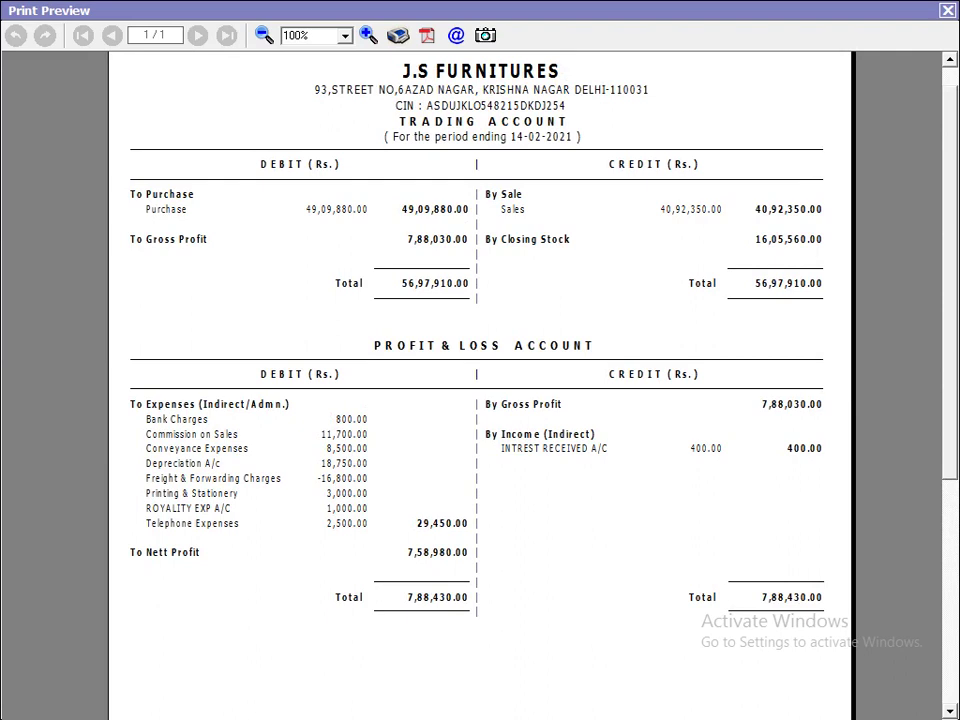
{"action": "scroll", "coordinate": [480, 380], "scroll_direction": "up", "scroll_amount": 1}
{"action": "scroll", "coordinate": [480, 380], "scroll_direction": "up", "scroll_amount": 1}
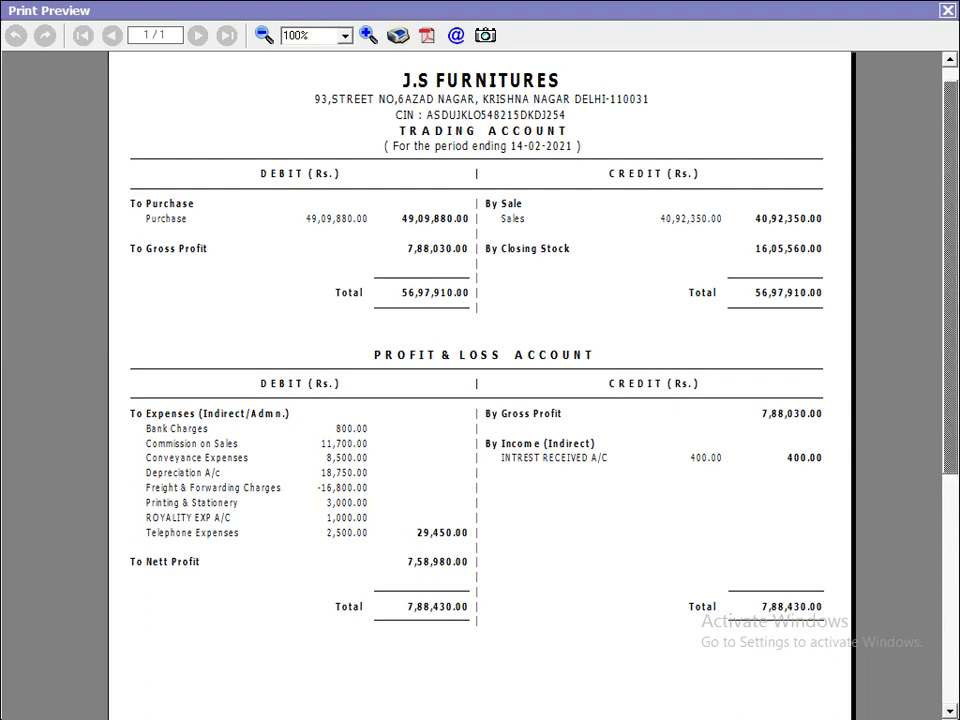
{"action": "scroll", "coordinate": [480, 400], "scroll_direction": "down", "scroll_amount": 3}
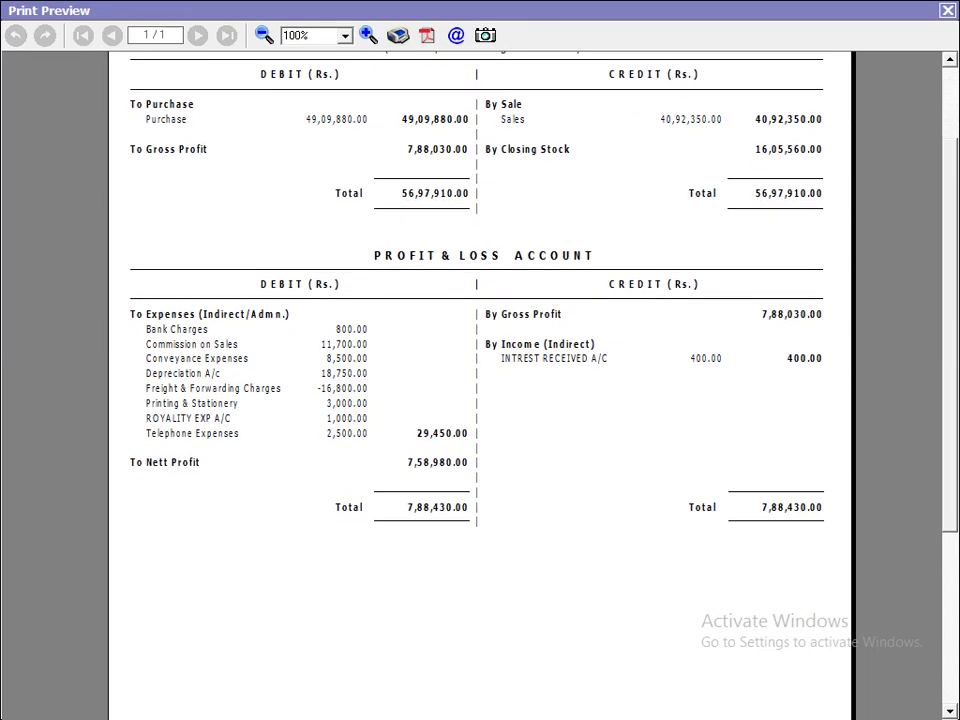
{"action": "scroll", "coordinate": [480, 380], "scroll_direction": "down", "scroll_amount": 1}
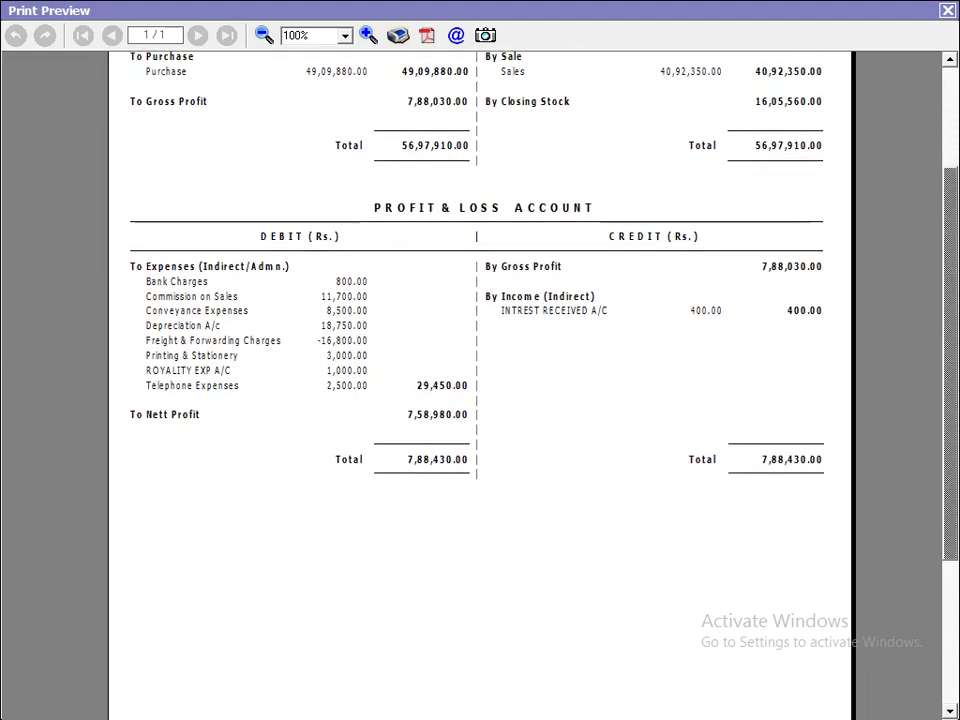
{"action": "key", "text": "Escape"}
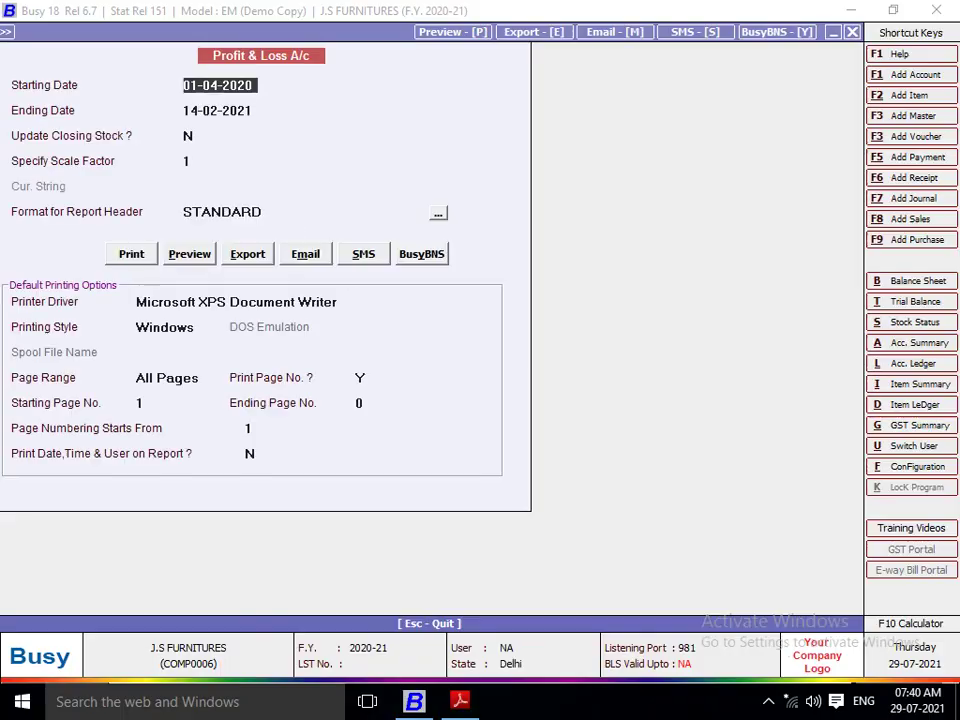
{"action": "key", "text": "Escape"}
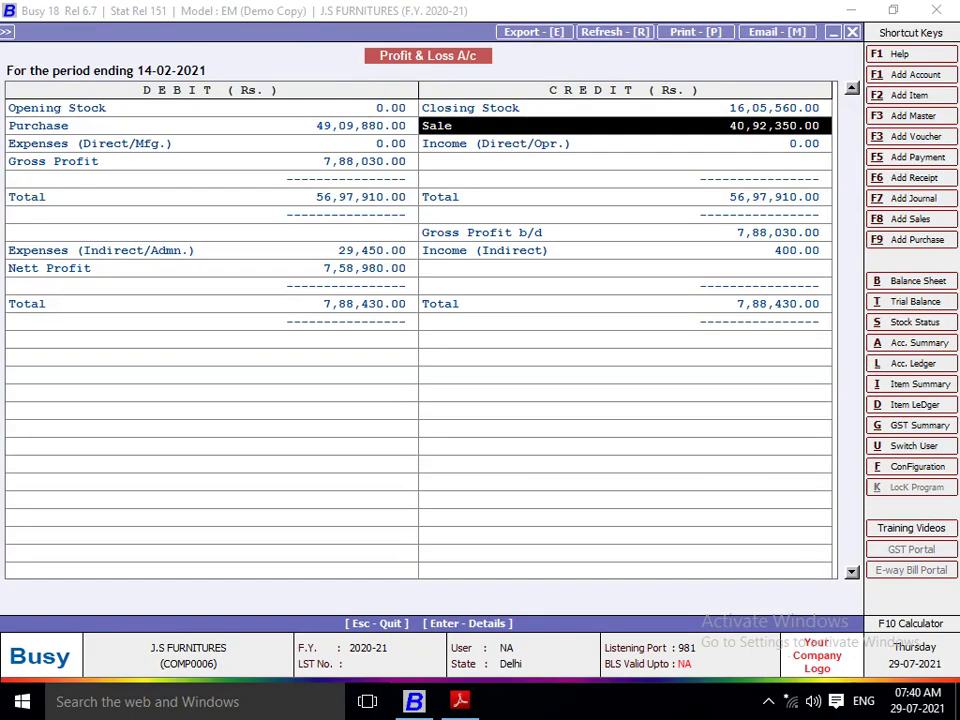
Highlight the Nett Profit and Gross Profit b/d entries in the Profit & Loss A/c to compare them
{"action": "left_click", "coordinate": [211, 268]}
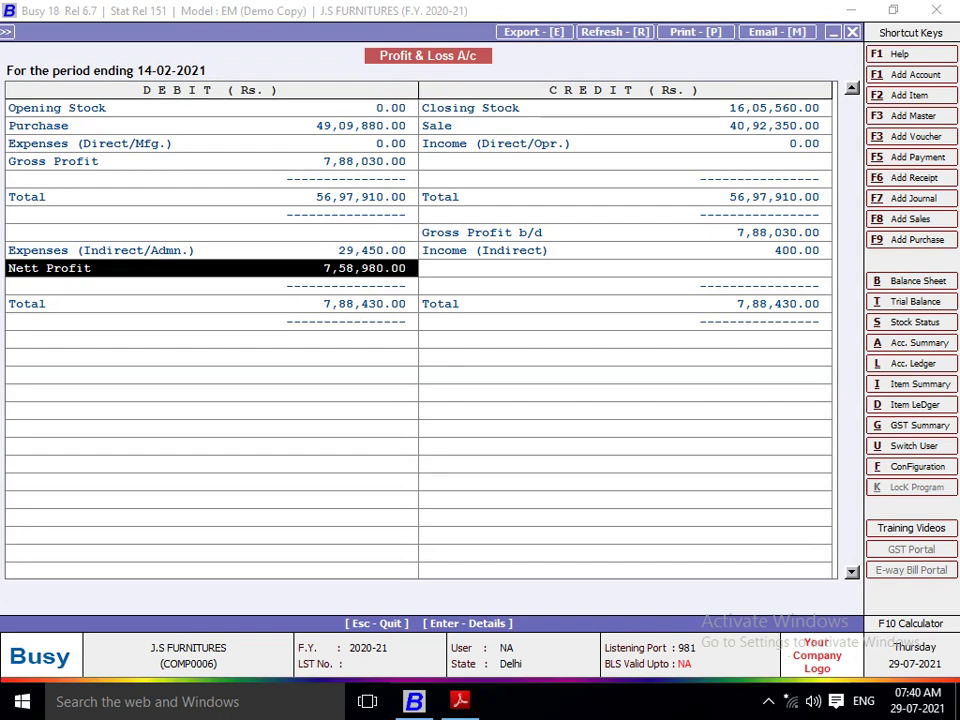
{"action": "left_click", "coordinate": [625, 232]}
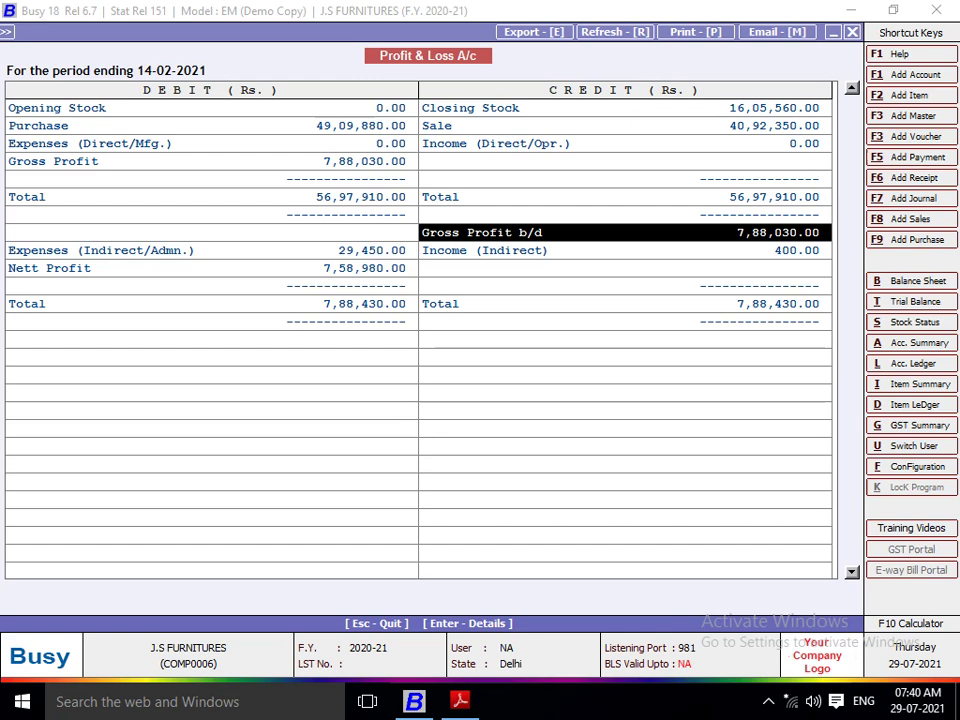
{"action": "left_click", "coordinate": [212, 268]}
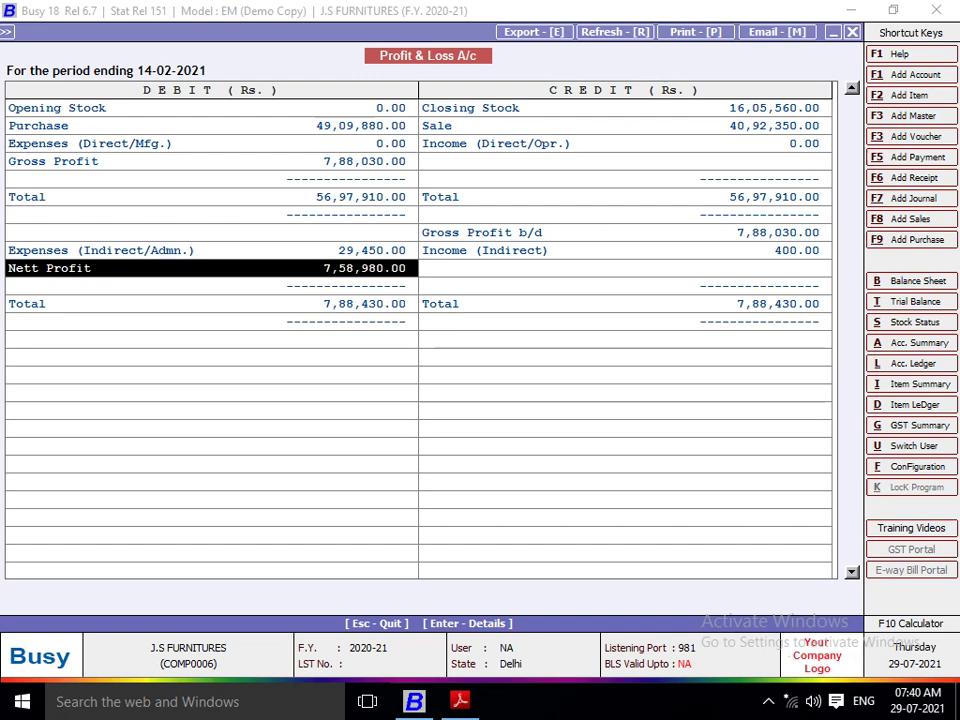
Open the Expenses (Indirect/Admn.) group balances, review each account through Telephone Expenses, and return to the Profit & Loss A/c
{"action": "key", "text": "Up"}
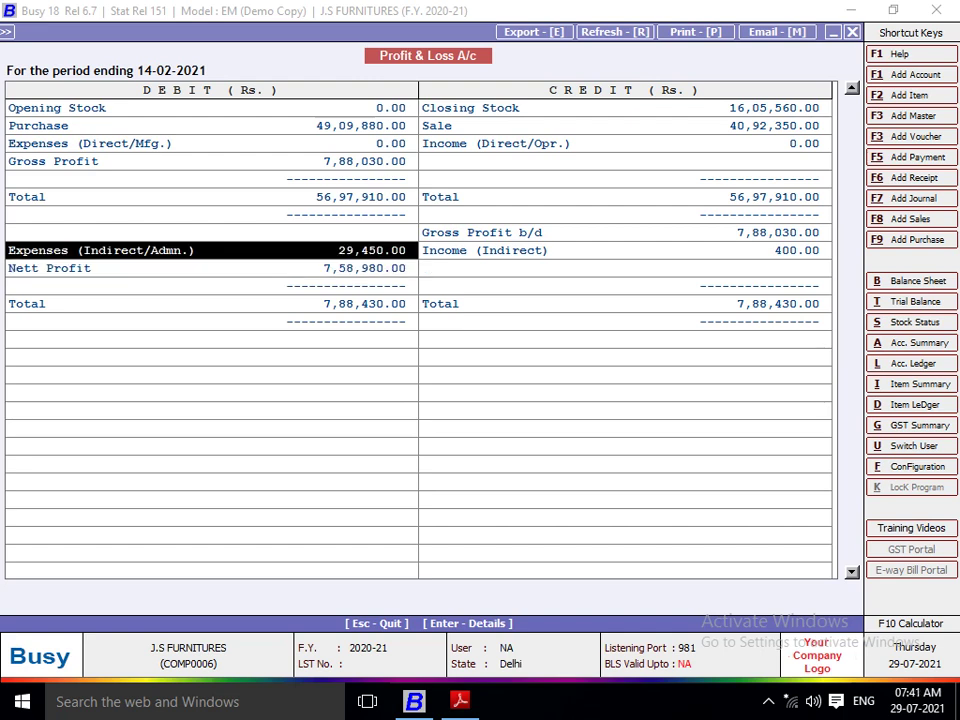
{"action": "key", "text": "Return"}
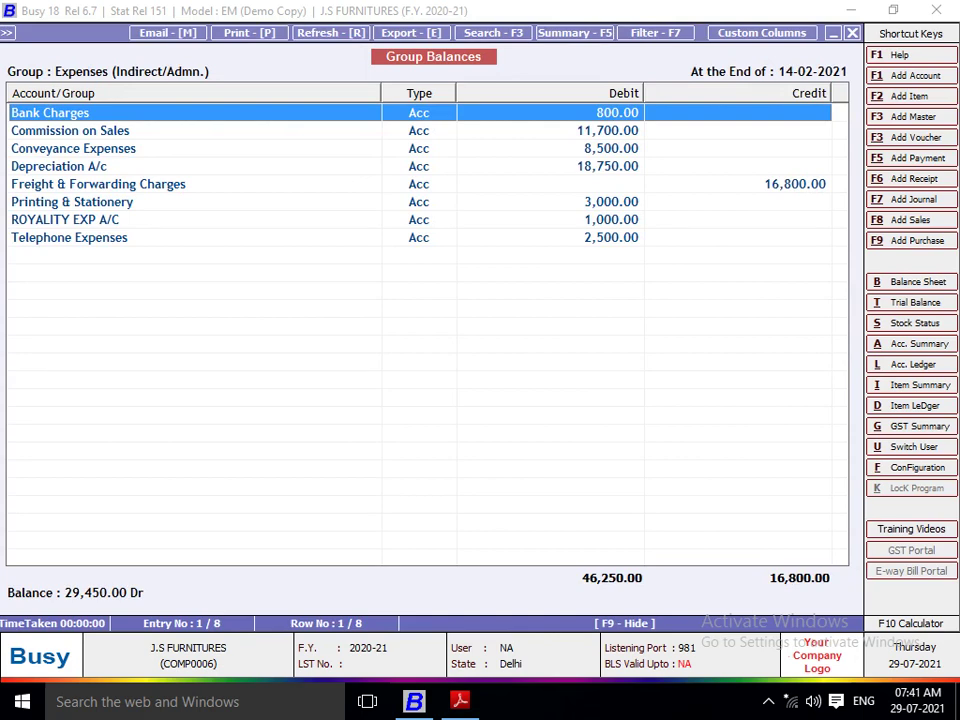
{"action": "key", "text": "Down"}
{"action": "key", "text": "Down"}
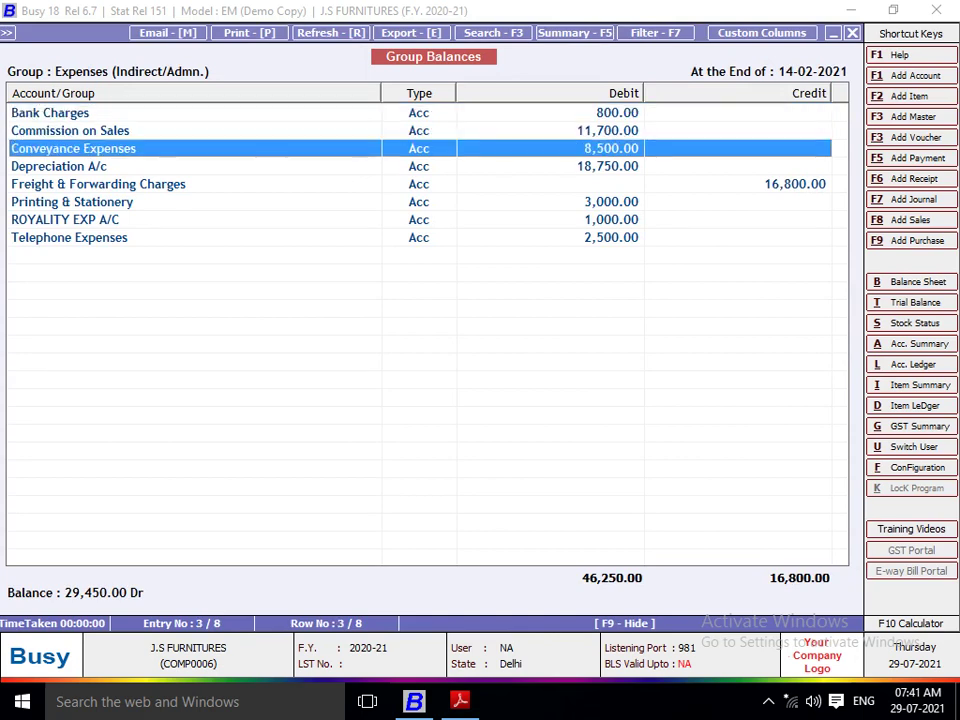
{"action": "key", "text": "Down"}
{"action": "key", "text": "Down"}
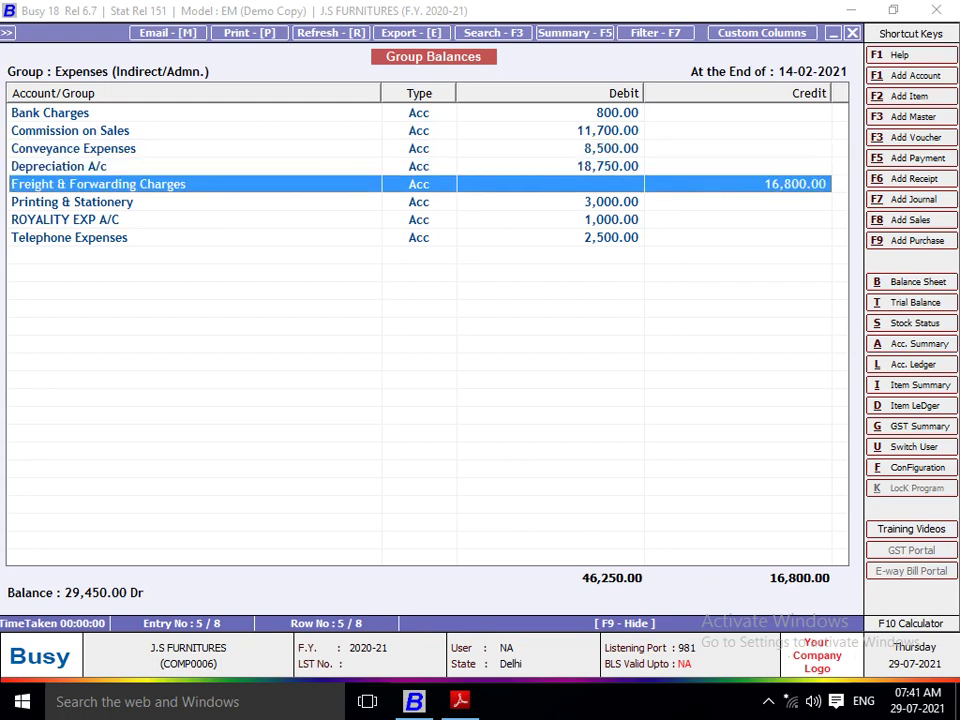
{"action": "key", "text": "Down"}
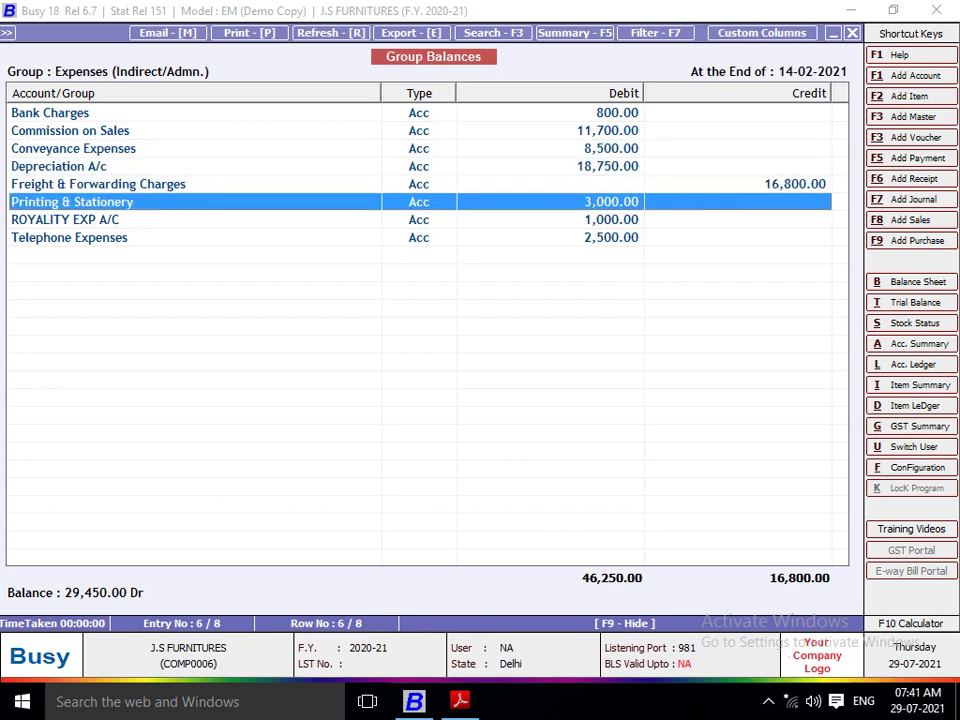
{"action": "key", "text": "Down"}
{"action": "key", "text": "Down"}
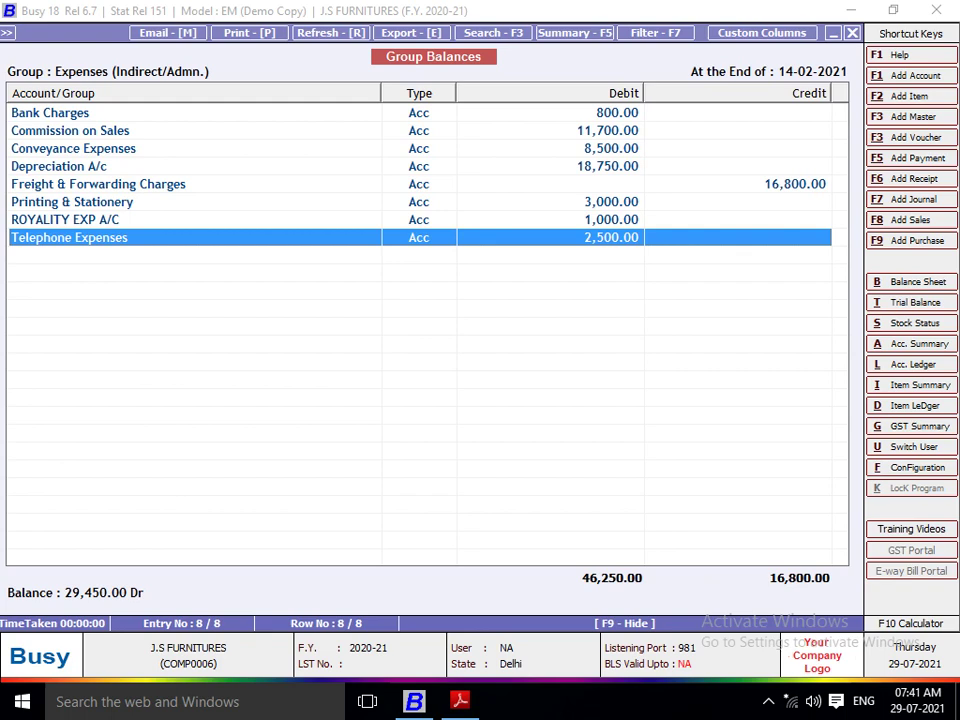
{"action": "key", "text": "Escape"}
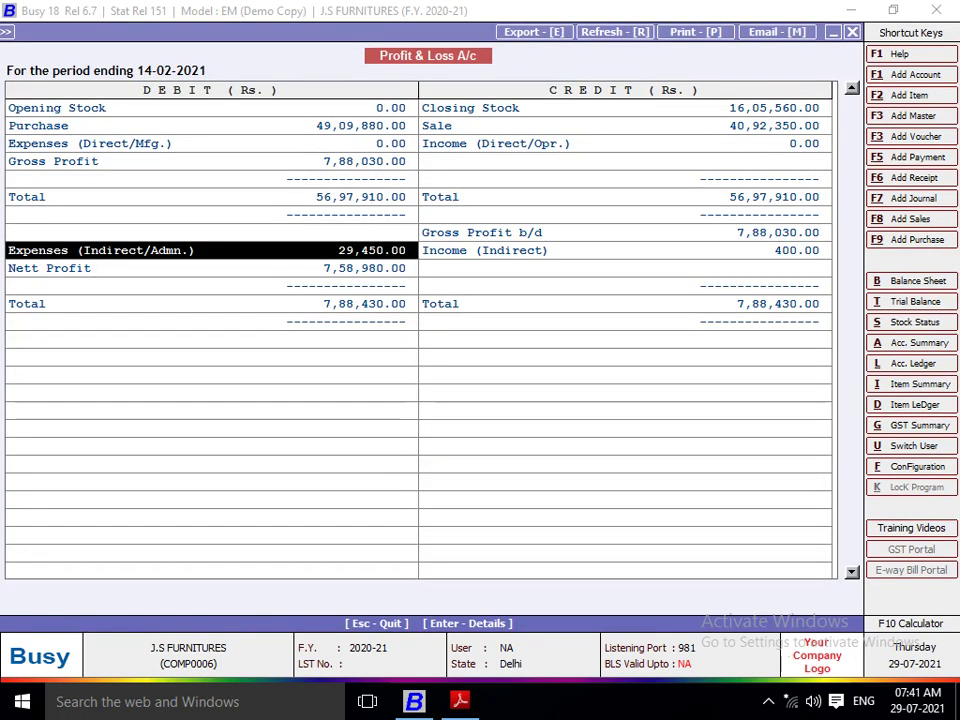
Compare the Gross Profit b/d, indirect expenses and indirect income entries with the Nett Profit entry
{"action": "key", "text": "Right"}
{"action": "key", "text": "Up"}
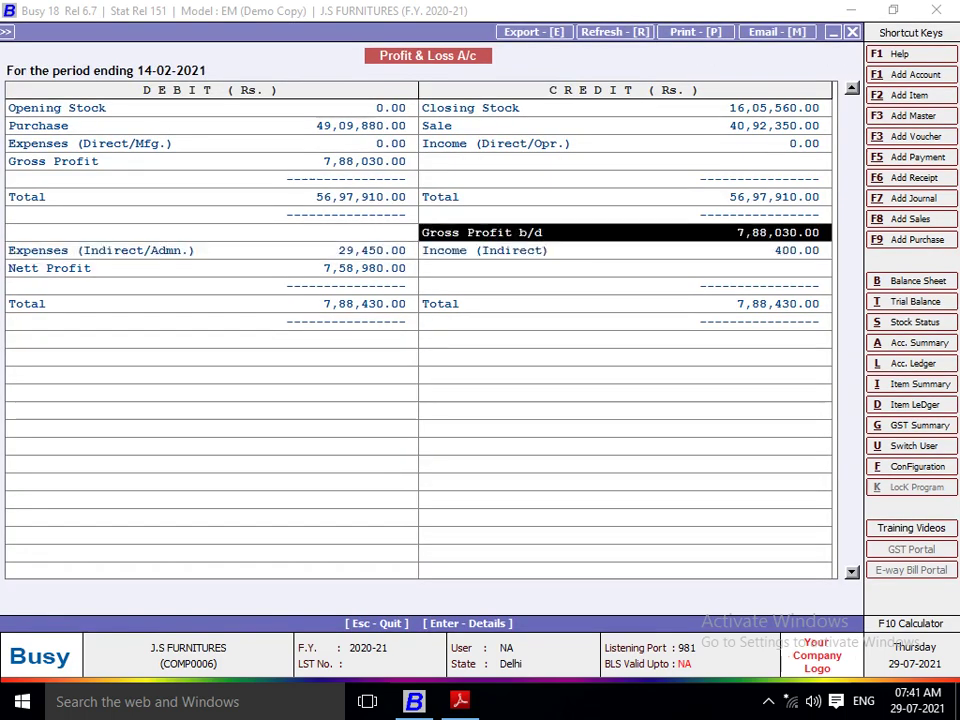
{"action": "key", "text": "Down"}
{"action": "key", "text": "Left"}
{"action": "key", "text": "Down"}
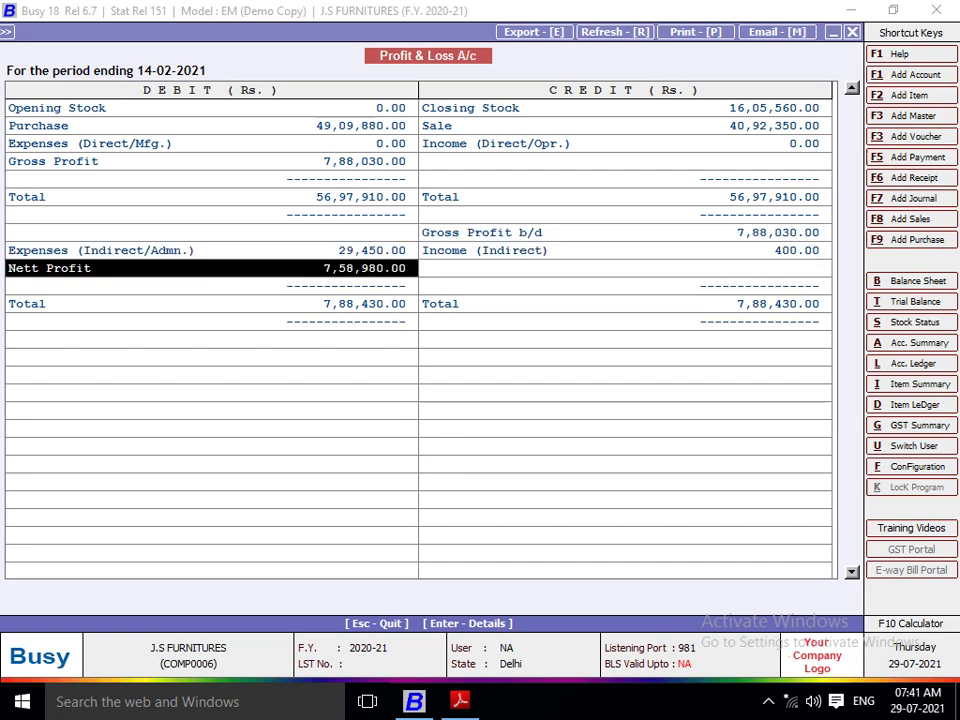
{"action": "key", "text": "Right"}
{"action": "key", "text": "Left"}
{"action": "key", "text": "Right"}
{"action": "key", "text": "Up"}
{"action": "key", "text": "Down"}
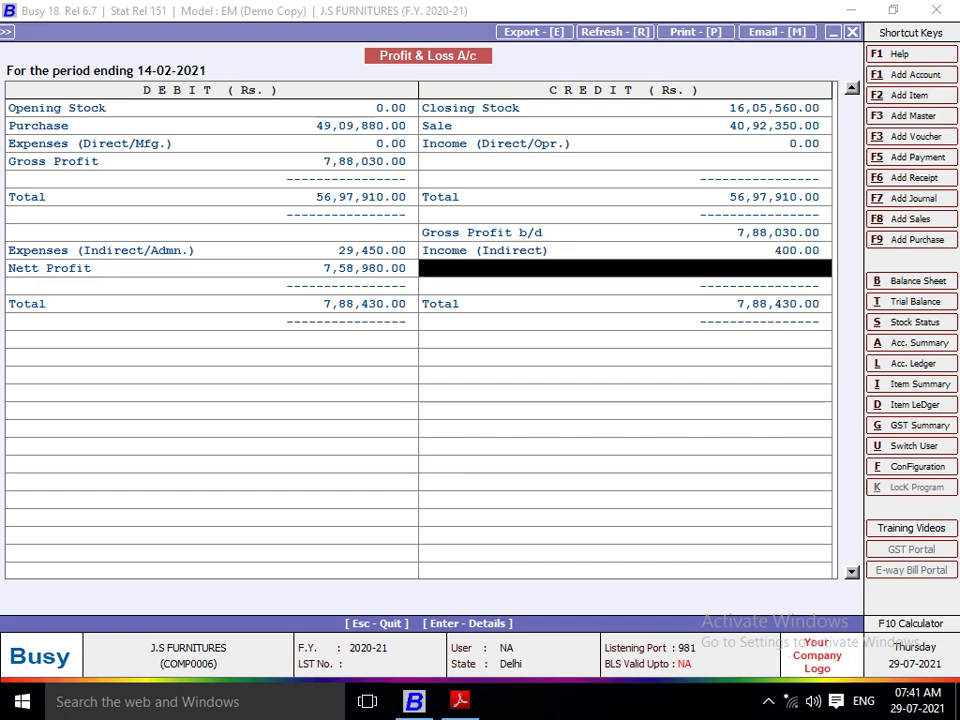
View the Income (Indirect) group and the monthly summary of INTREST RECEIVED A/C, then return to the Profit & Loss A/c
{"action": "key", "text": "Up"}
{"action": "key", "text": "Return"}
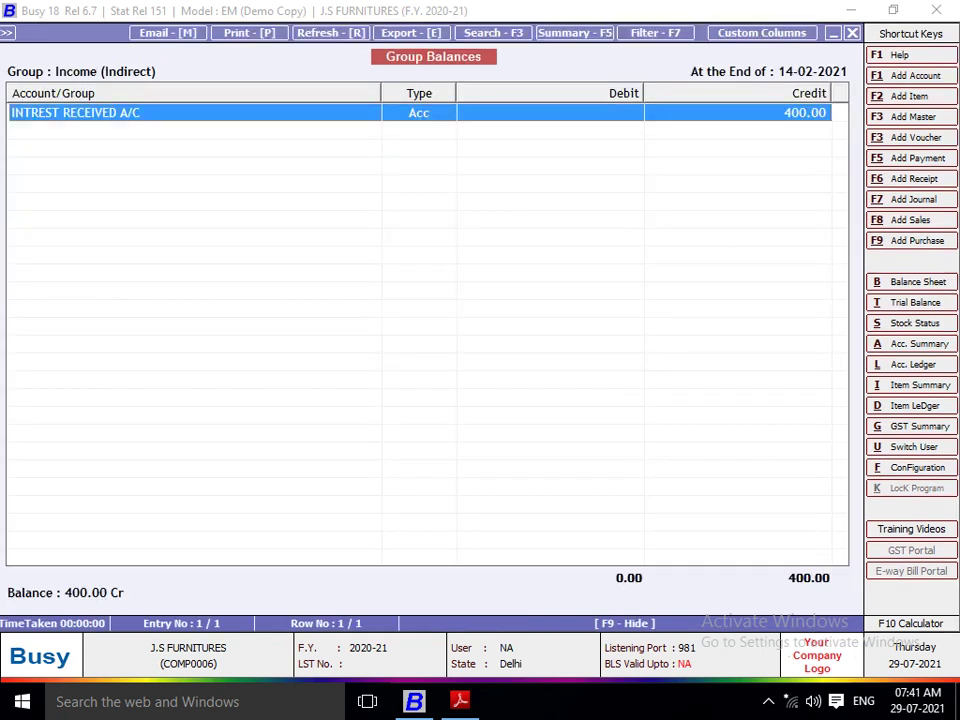
{"action": "key", "text": "Return"}
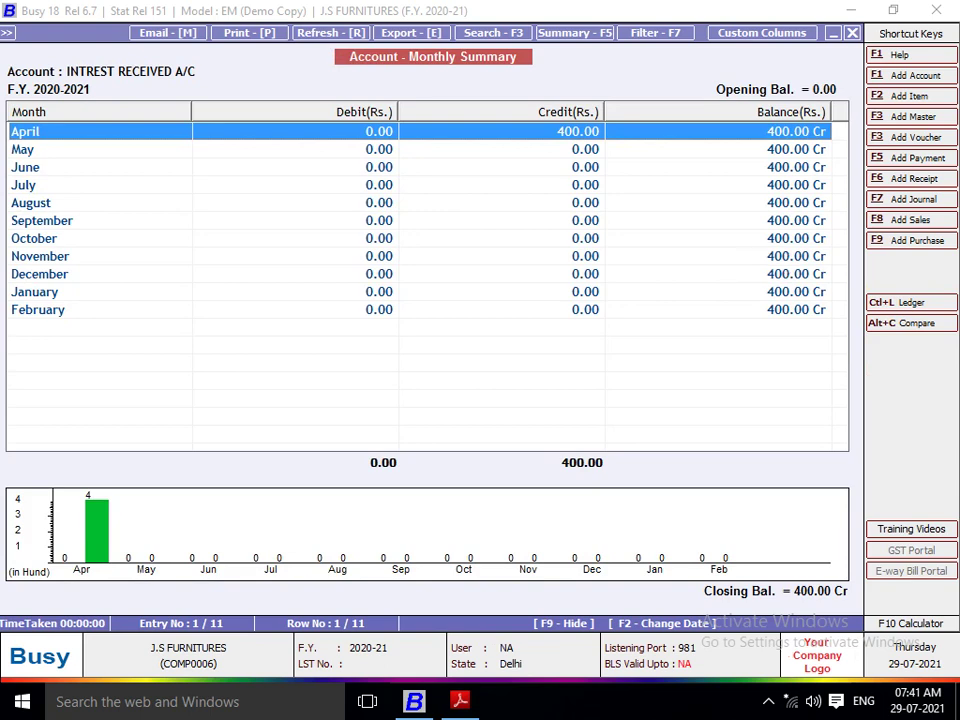
{"action": "key", "text": "Escape"}
{"action": "key", "text": "Escape"}
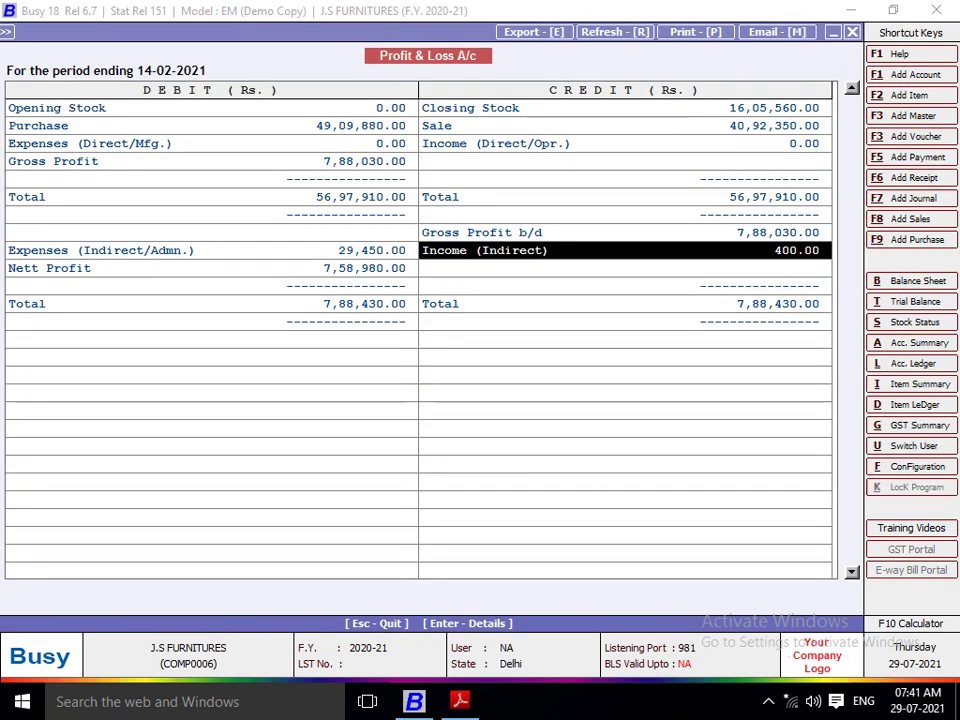
{"action": "key", "text": "Left"}
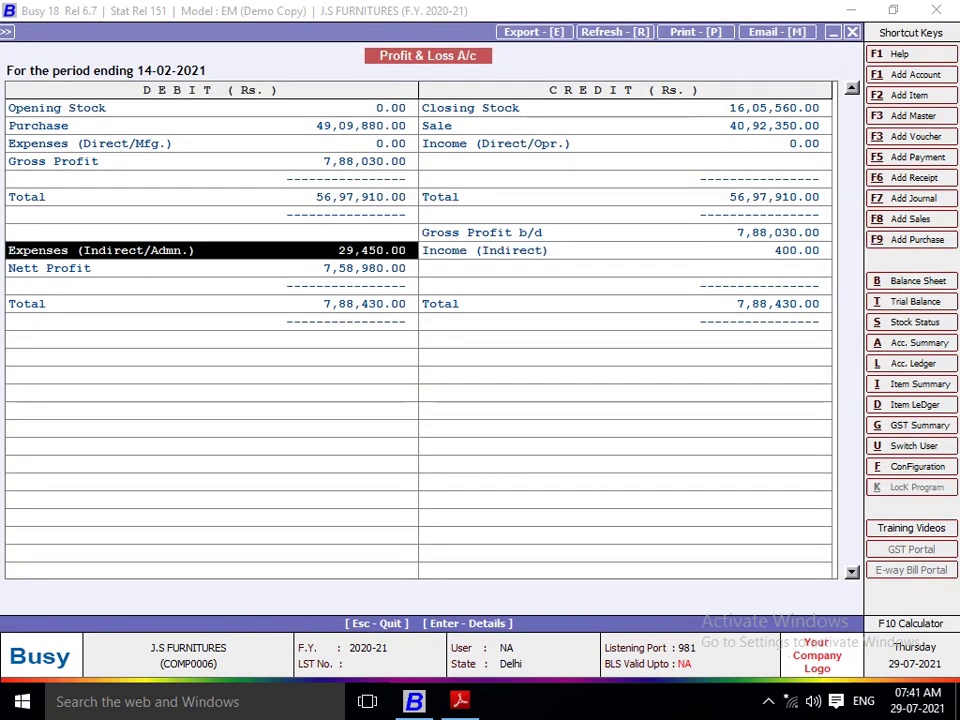
Set up an export of the Profit & Loss A/c in PDF format with the file name JSF_PROFIT-LOSSA-C
{"action": "key", "text": "e"}
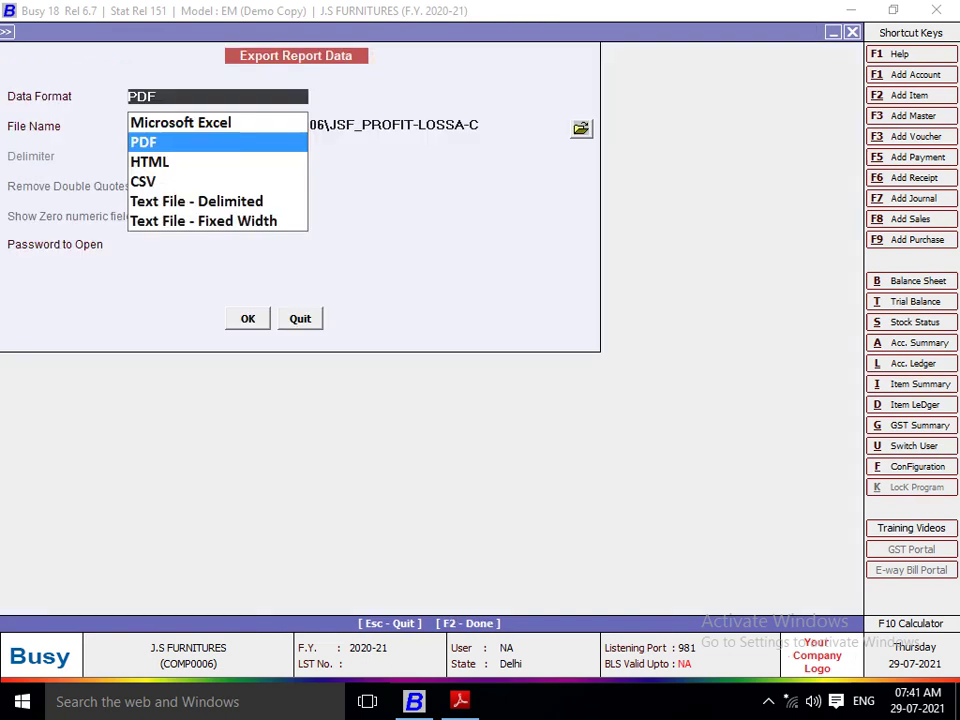
{"action": "key", "text": "Return"}
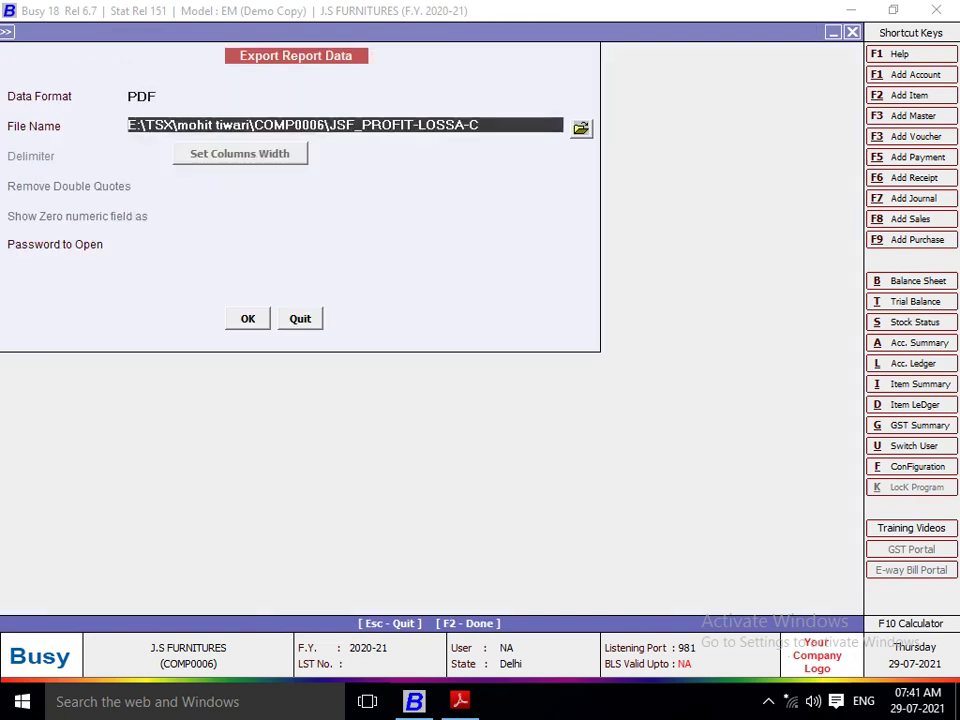
{"action": "key", "text": "Return"}
{"action": "key", "text": "Return"}
Export the Profit & Loss PDF into the PROJECT 5 subfolder of PROJECT QN ANSWER on drive E, without opening the file
{"action": "left_click_drag", "start_coordinate": [607, 345], "coordinate": [607, 372]}
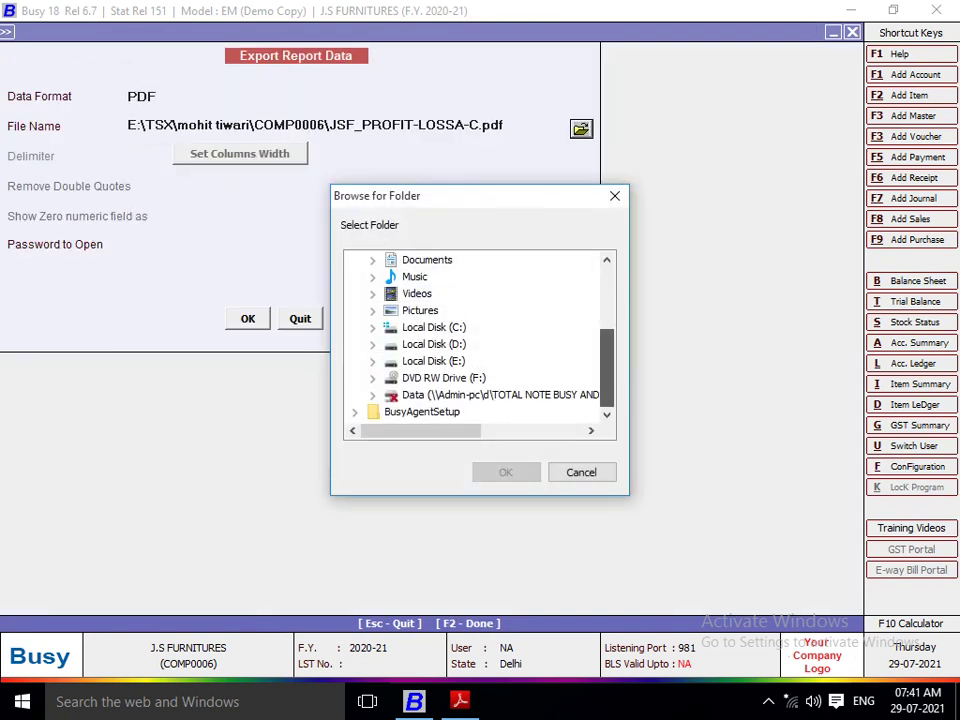
{"action": "left_click", "coordinate": [373, 361]}
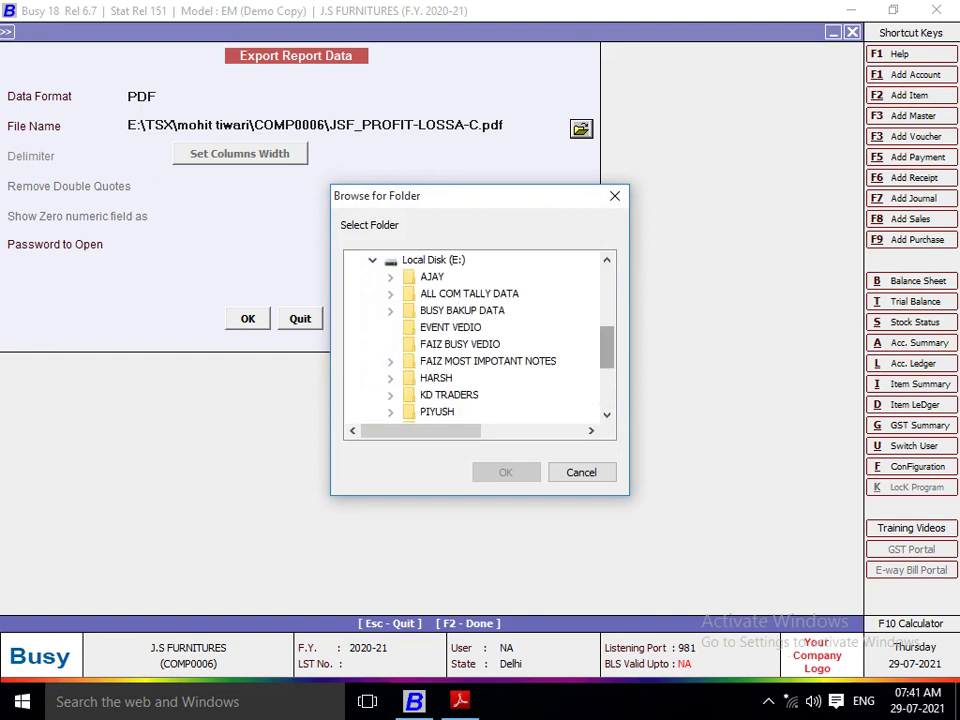
{"action": "scroll", "coordinate": [480, 335], "scroll_direction": "down", "scroll_amount": 3}
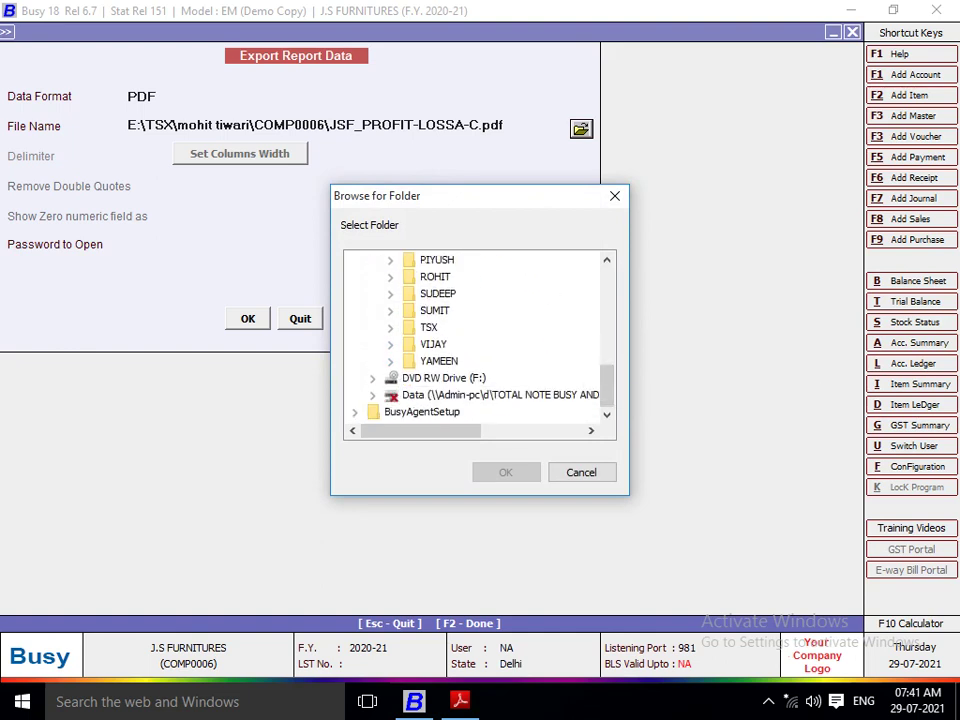
{"action": "left_click", "coordinate": [390, 361]}
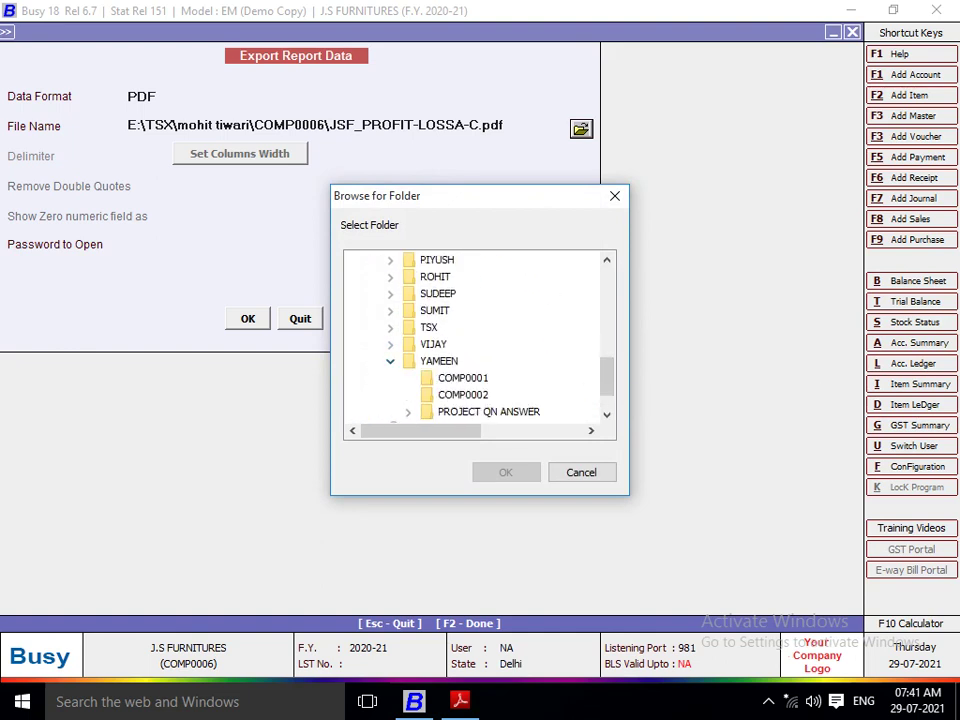
{"action": "scroll", "coordinate": [475, 365], "scroll_direction": "down", "scroll_amount": 1}
{"action": "left_click", "coordinate": [488, 361]}
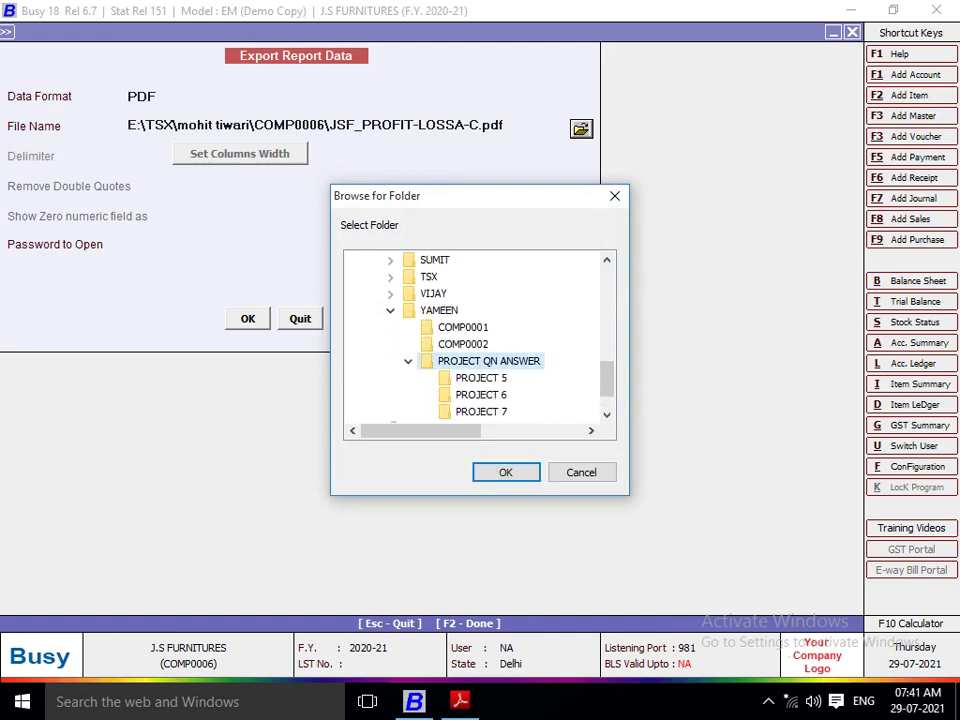
{"action": "left_click", "coordinate": [481, 378]}
{"action": "left_click", "coordinate": [506, 472]}
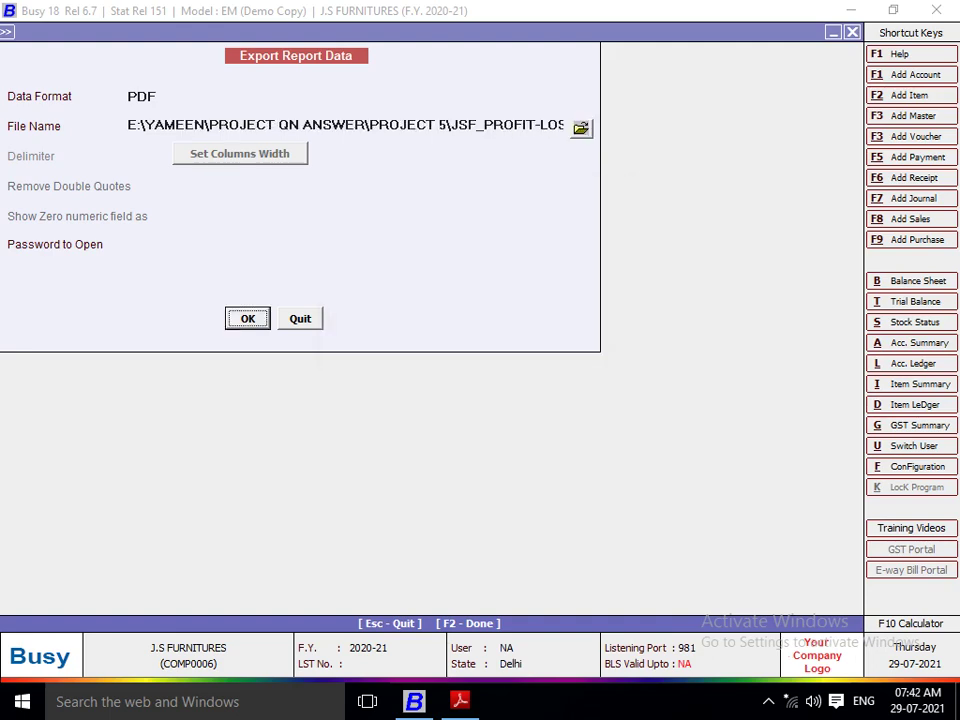
{"action": "key", "text": "Return"}
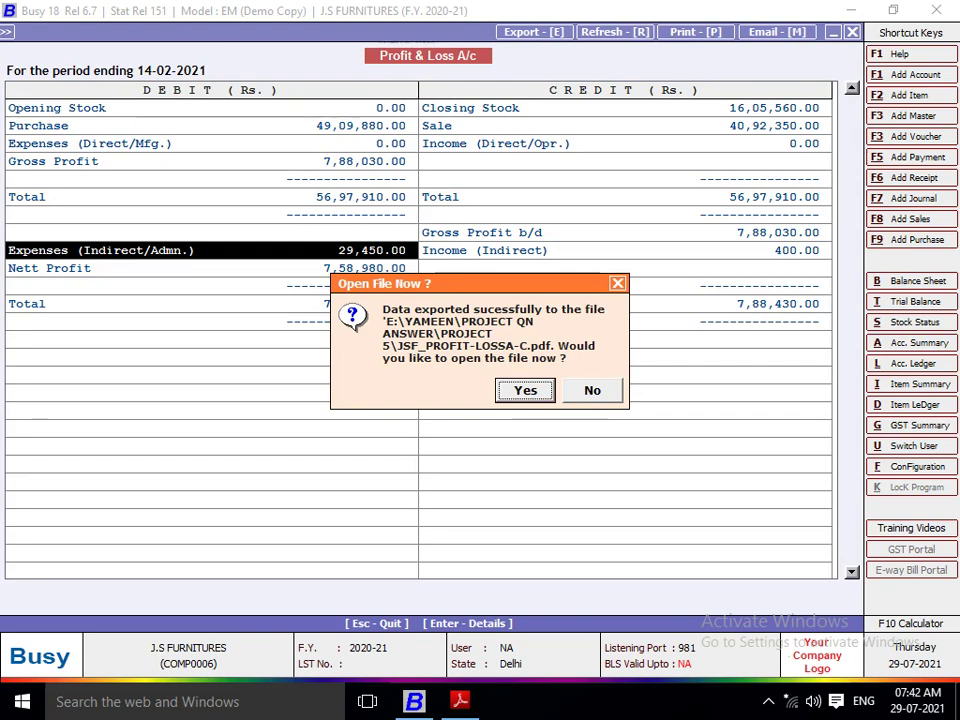
{"action": "key", "text": "Right"}
{"action": "key", "text": "Return"}
Close the Profit & Loss A/c and balance sheet, and read the next report questions in Project 5.pdf in Adobe Reader
{"action": "key", "text": "Escape"}
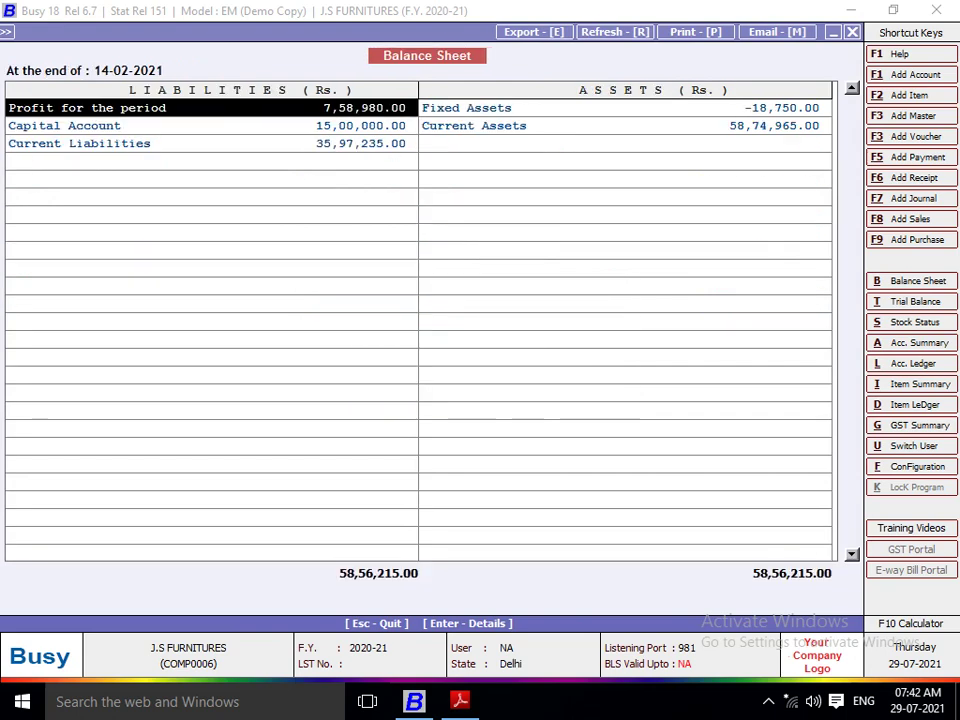
{"action": "key", "text": "Escape"}
{"action": "key", "text": "alt+Tab"}
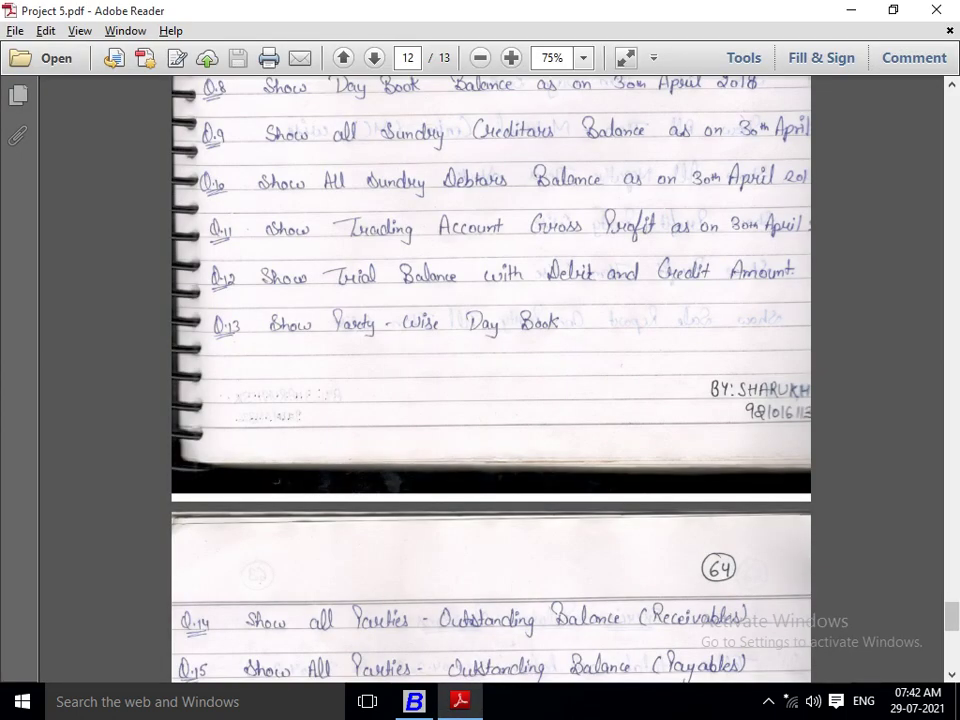
{"action": "scroll", "coordinate": [490, 370], "scroll_direction": "down", "scroll_amount": 2}
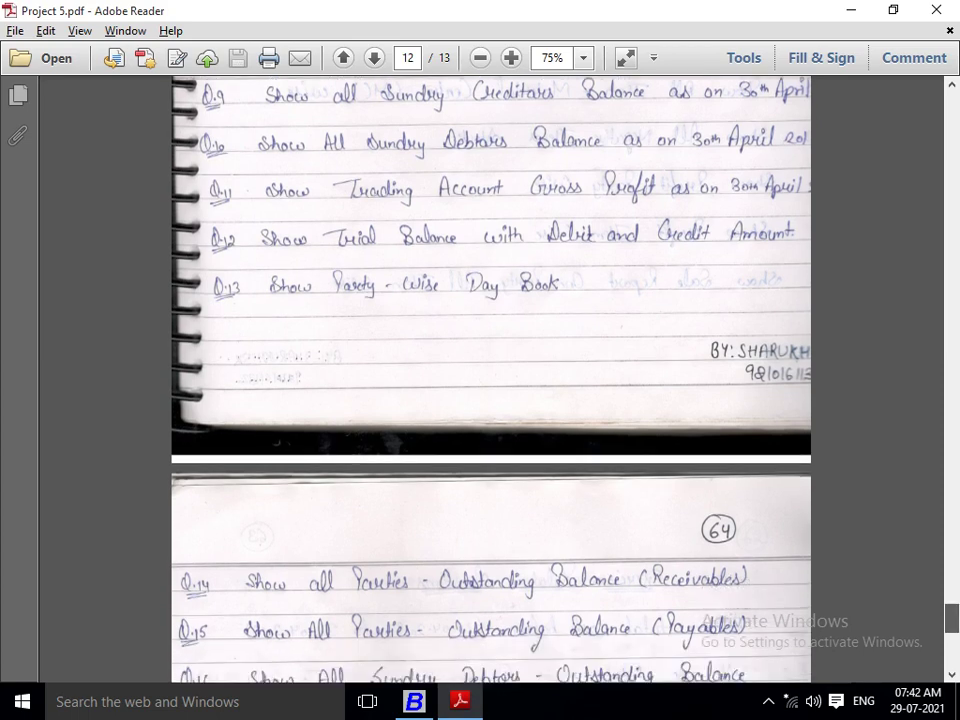
{"action": "scroll", "coordinate": [490, 370], "scroll_direction": "down", "scroll_amount": 1}
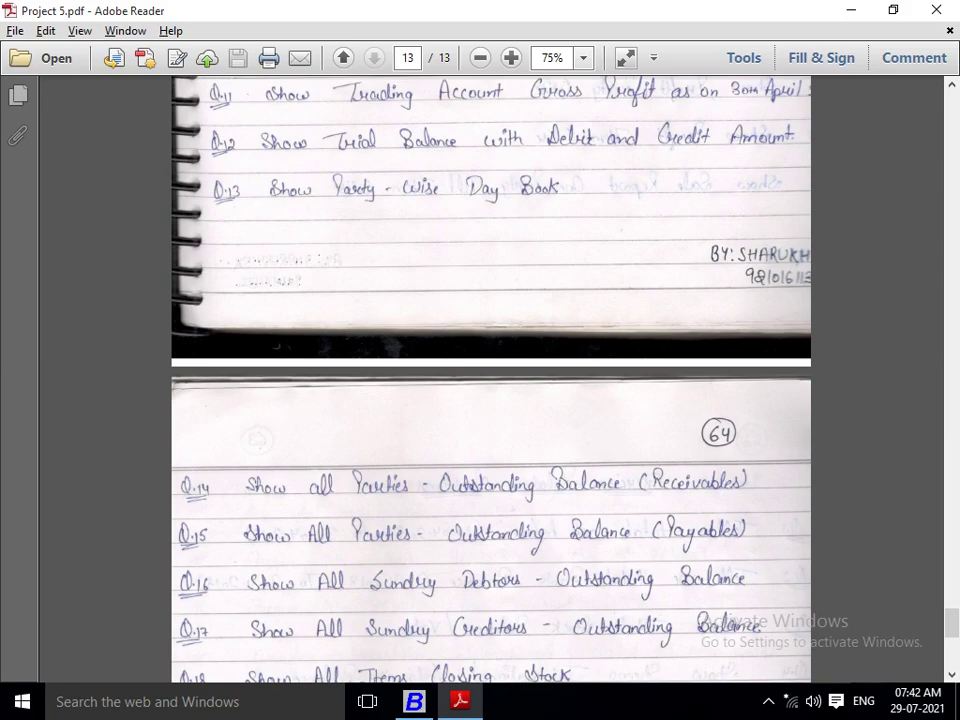
Switch back to Busy and open the Party Day Book report options from the account books
{"action": "key", "text": "alt+Tab"}
{"action": "key", "text": "Escape"}
{"action": "key", "text": "Escape"}
{"action": "key", "text": "Escape"}
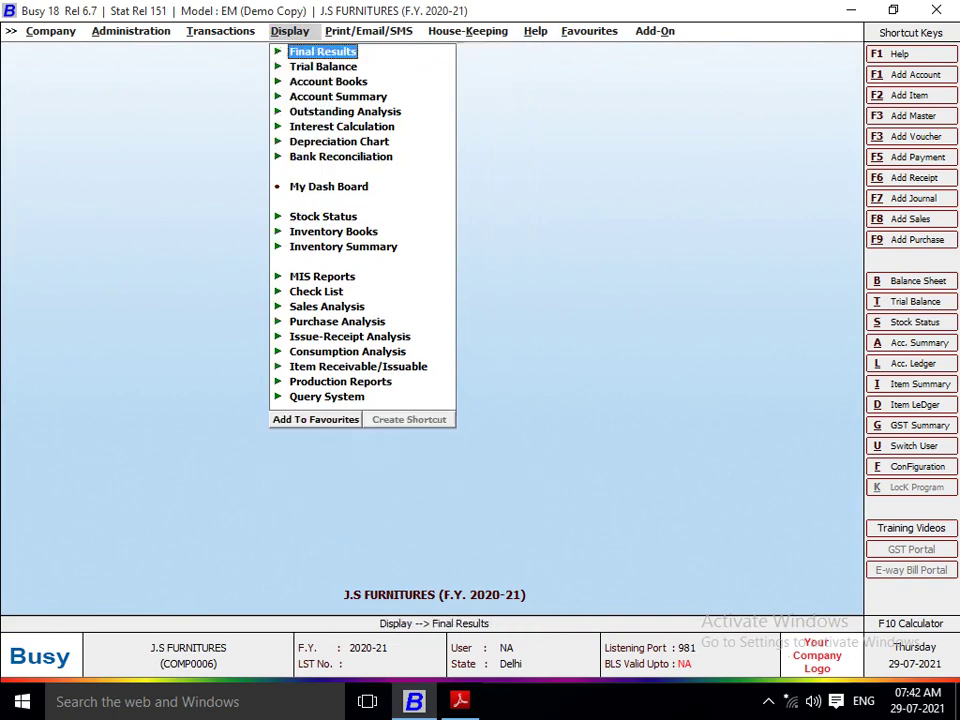
{"action": "key", "text": "Down"}
{"action": "key", "text": "Down"}
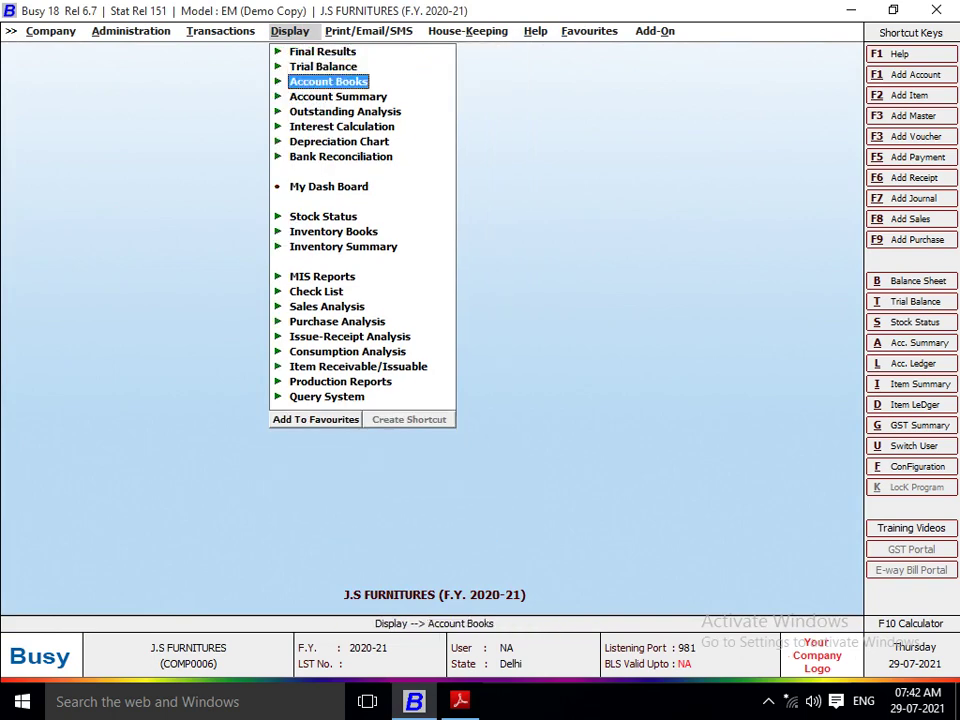
{"action": "key", "text": "Return"}
{"action": "key", "text": "Down"}
{"action": "key", "text": "Down"}
{"action": "key", "text": "Down"}
{"action": "key", "text": "Down"}
{"action": "key", "text": "Down"}
{"action": "key", "text": "Down"}
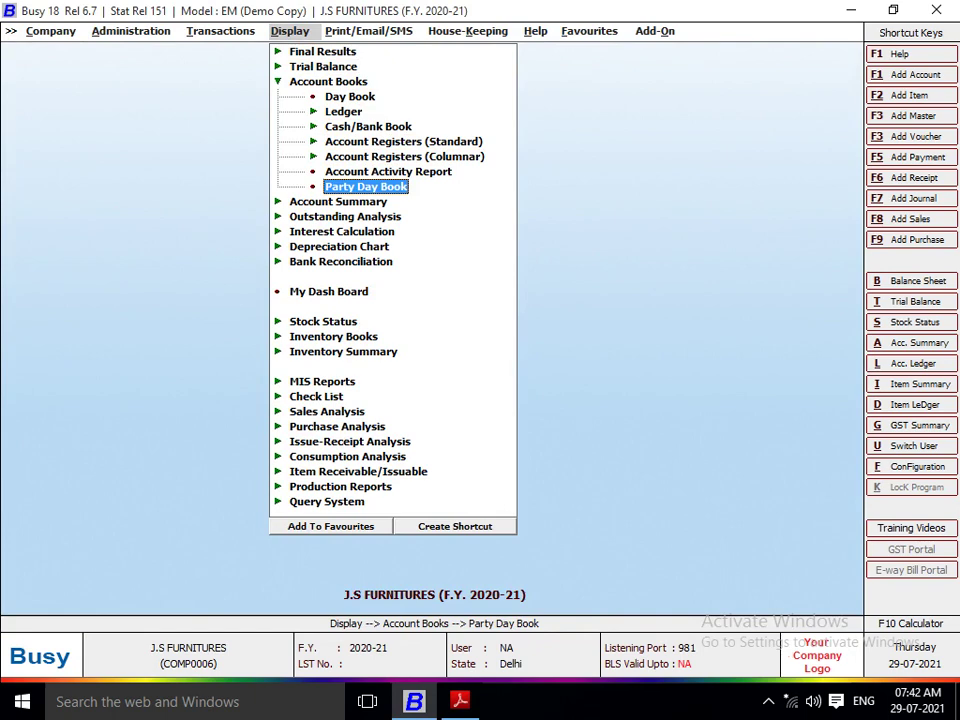
{"action": "key", "text": "Return"}
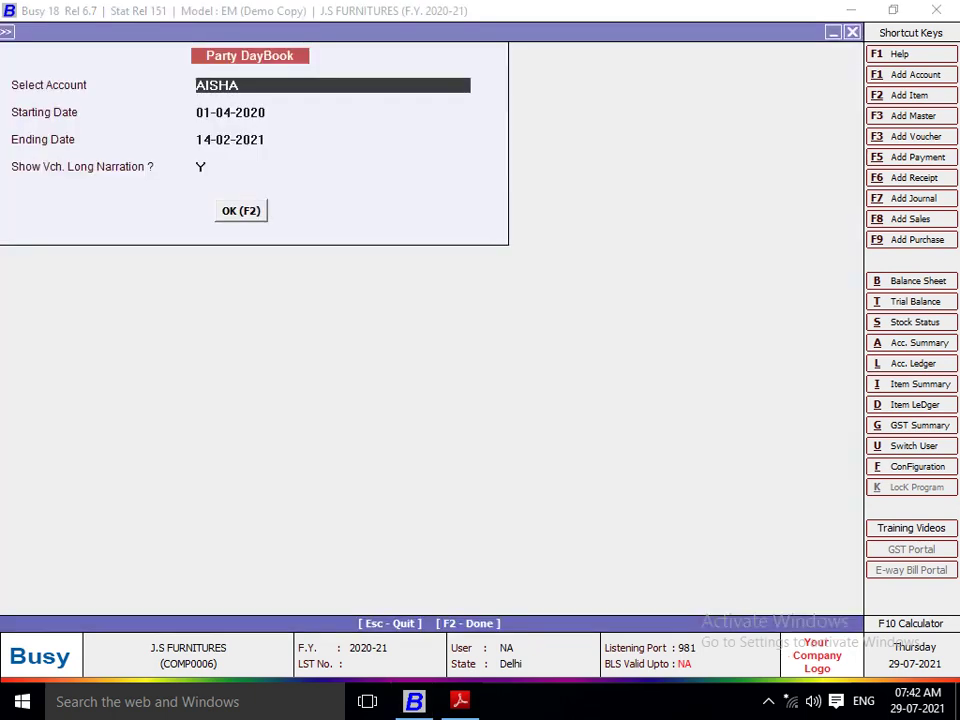
Generate the Party Day Book for the preselected party account from 01-04-2020 to 14-02-2021 with Show Vch. Long Narration set to Y
{"action": "key", "text": "Return"}
{"action": "key", "text": "Return"}
{"action": "key", "text": "Return"}
{"action": "key", "text": "Return"}
{"action": "key", "text": "Return"}
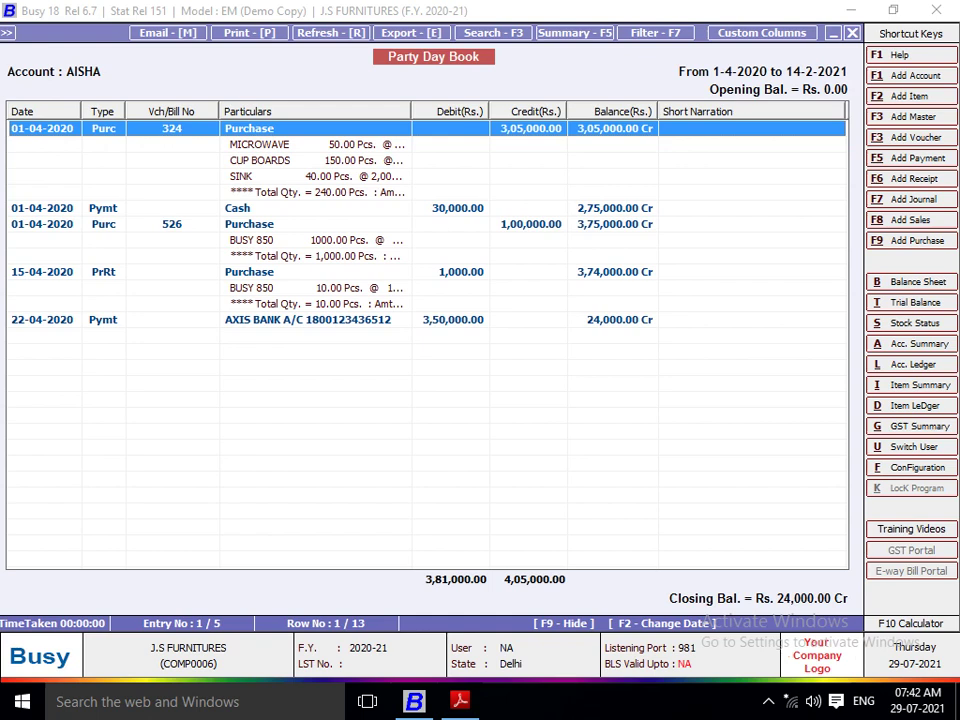
Export the Party Day Book as a PDF into the PROJECT 5 subfolder of PROJECT QN ANSWER on drive E, without opening the file
{"action": "key", "text": "e"}
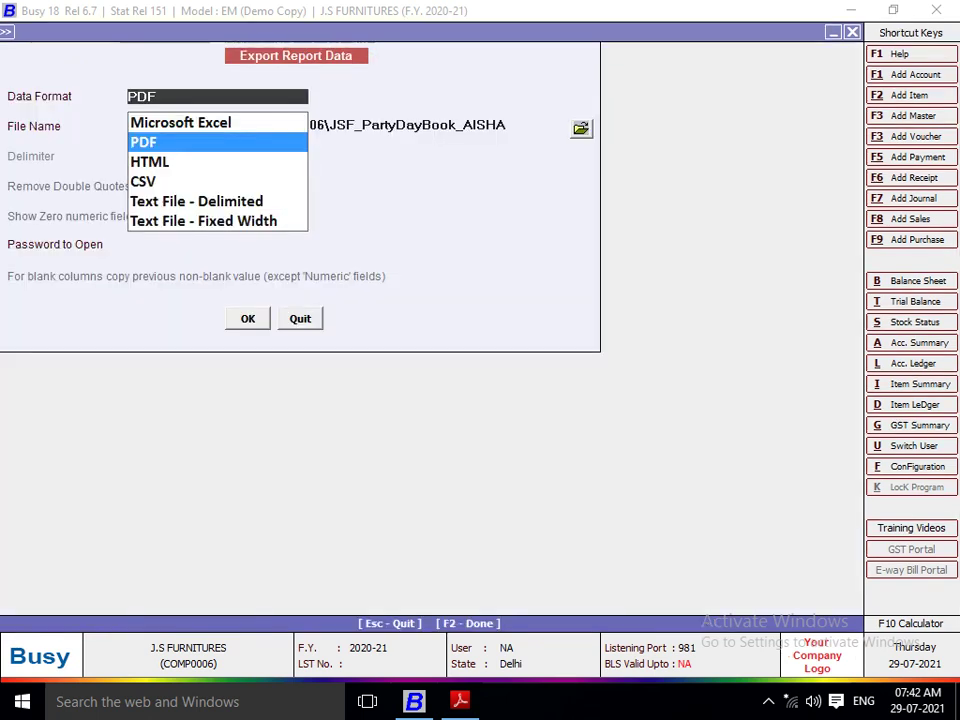
{"action": "left_click", "coordinate": [581, 129]}
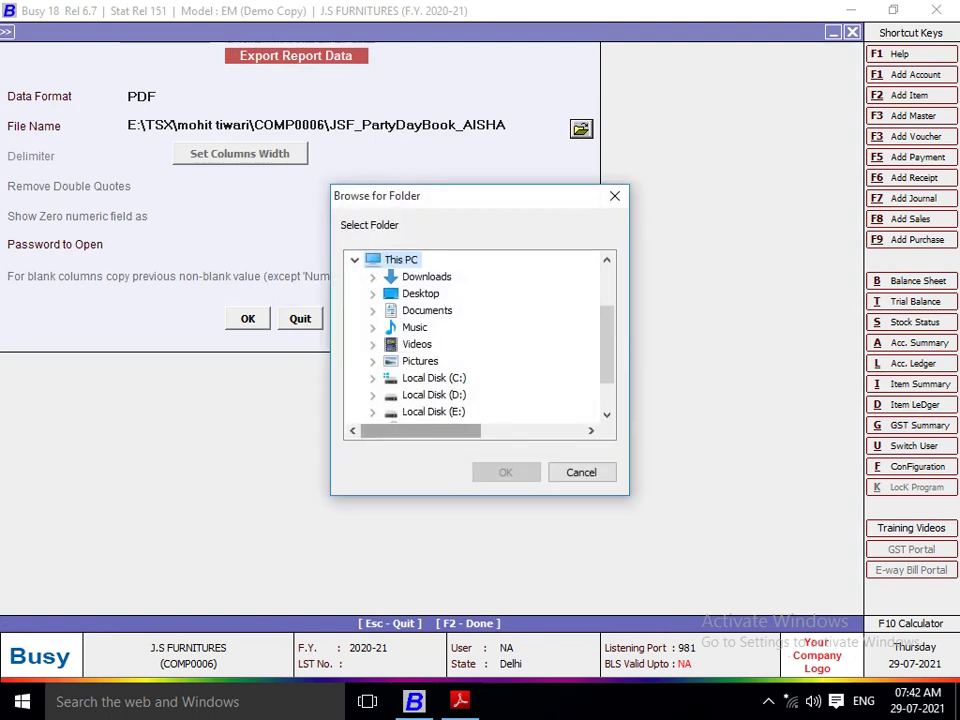
{"action": "left_click", "coordinate": [373, 411]}
{"action": "scroll", "coordinate": [480, 335], "scroll_direction": "down", "scroll_amount": 1}
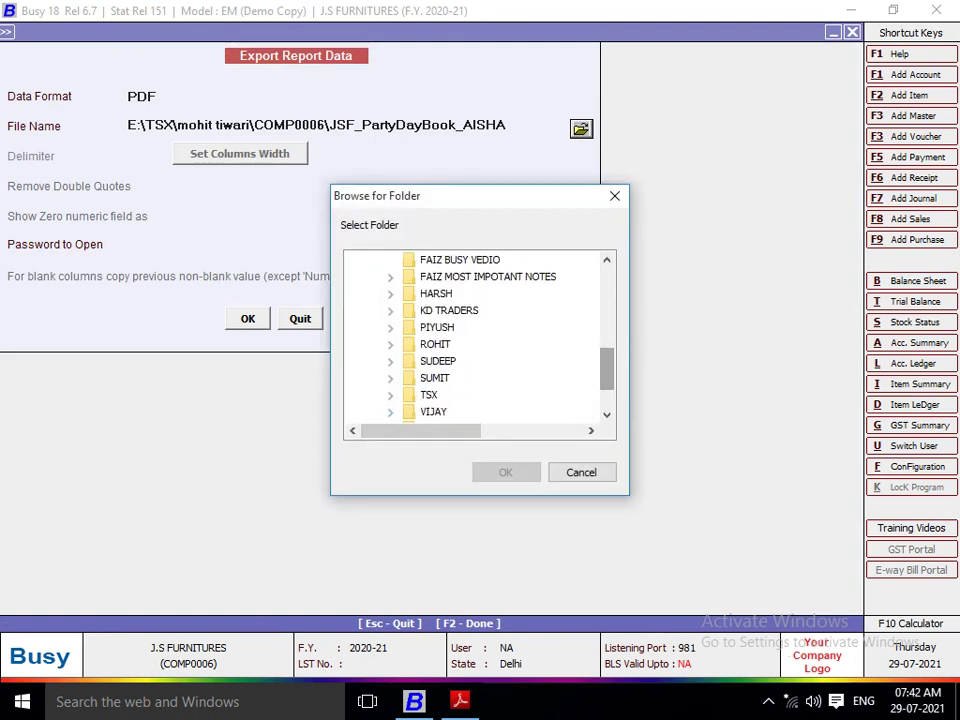
{"action": "scroll", "coordinate": [480, 335], "scroll_direction": "down", "scroll_amount": 1}
{"action": "left_click", "coordinate": [390, 361]}
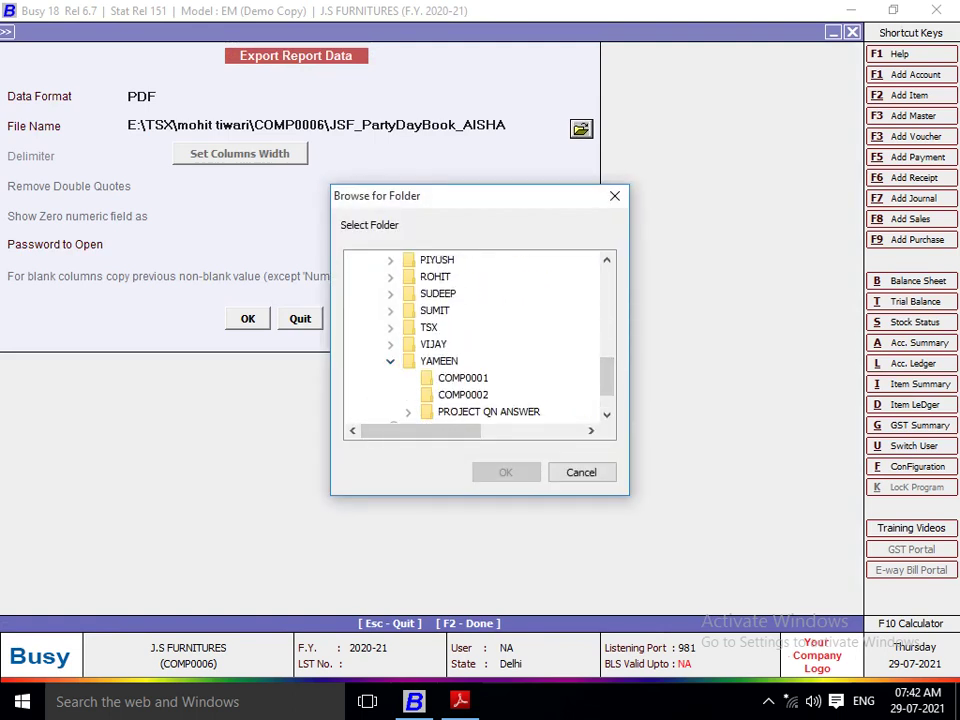
{"action": "scroll", "coordinate": [480, 335], "scroll_direction": "down", "scroll_amount": 1}
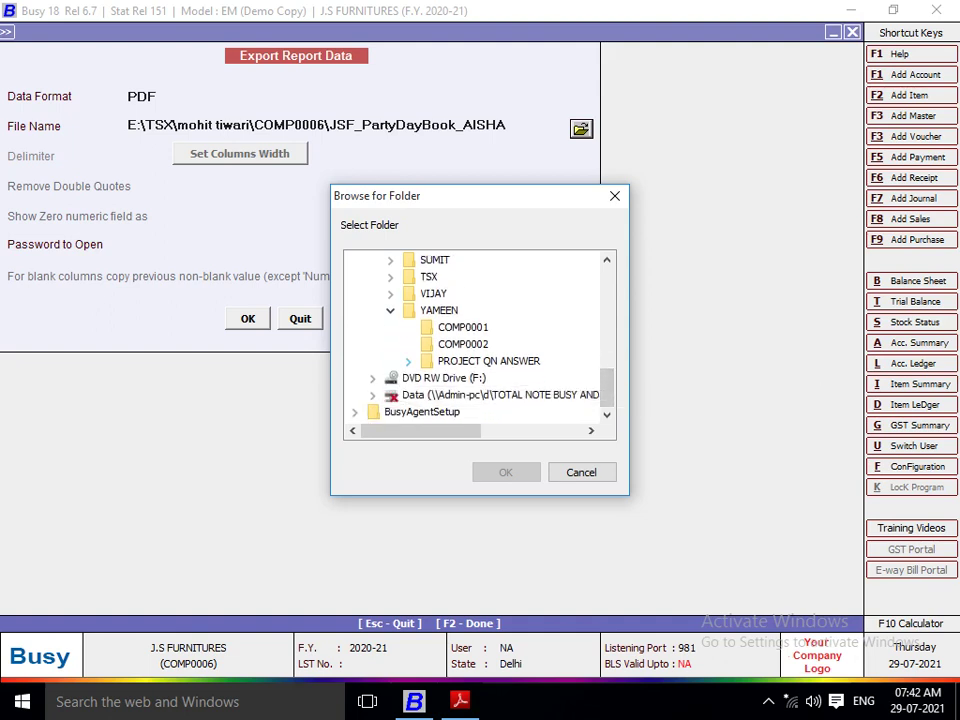
{"action": "left_click", "coordinate": [408, 361]}
{"action": "left_click", "coordinate": [481, 378]}
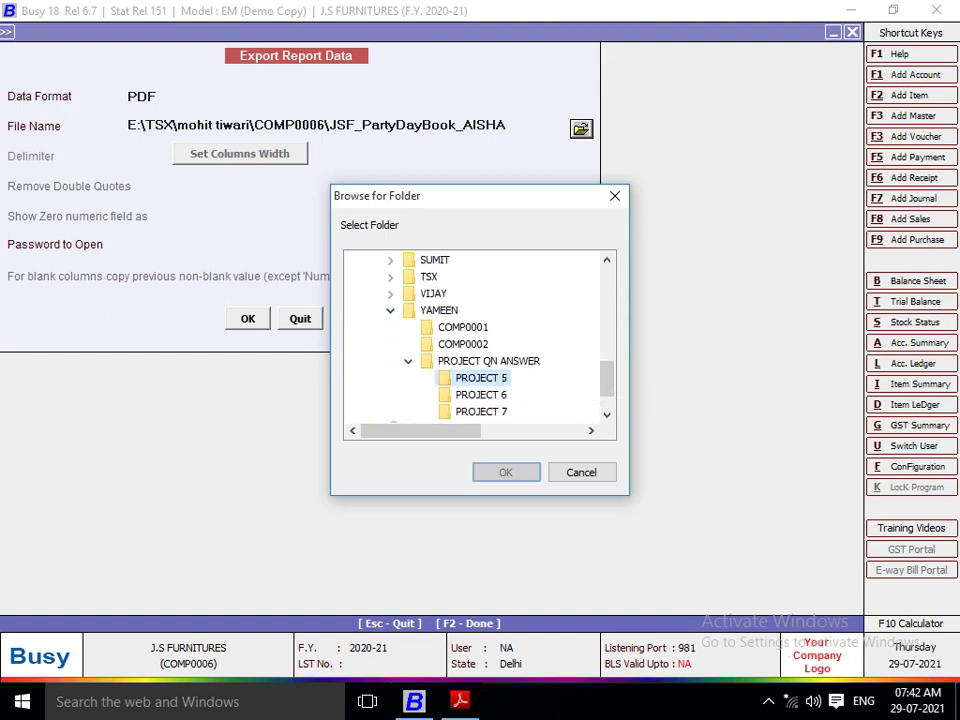
{"action": "key", "text": "Return"}
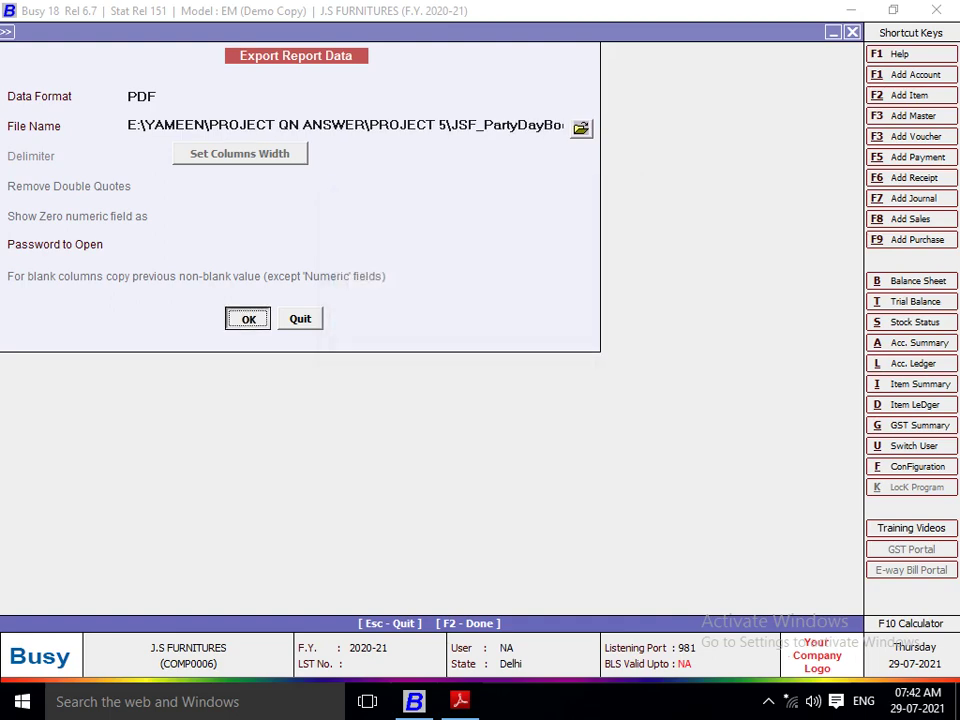
{"action": "key", "text": "Return"}
{"action": "key", "text": "Right"}
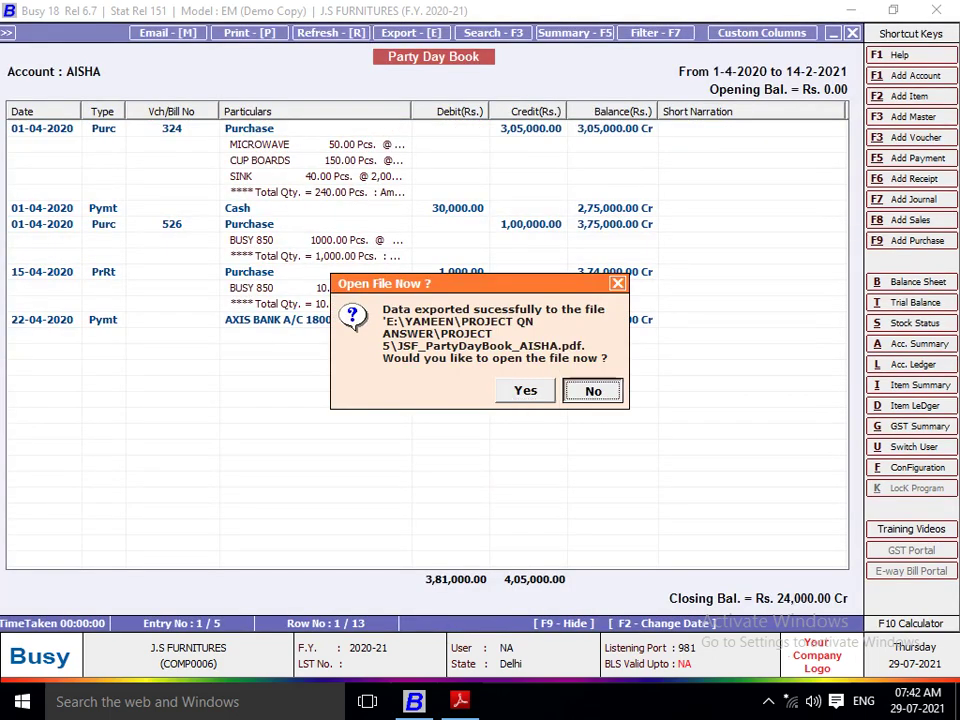
{"action": "key", "text": "Return"}
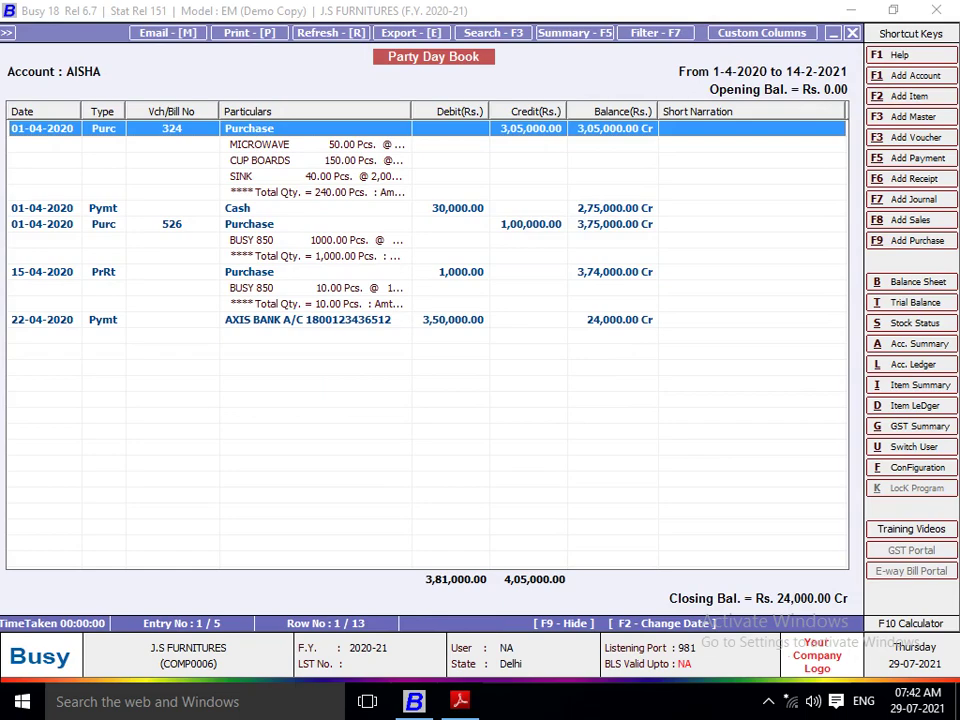
Switch to Project 5.pdf in Adobe Reader and read the report questions from Q.1 through Q.22
{"action": "key", "text": "alt+Tab"}
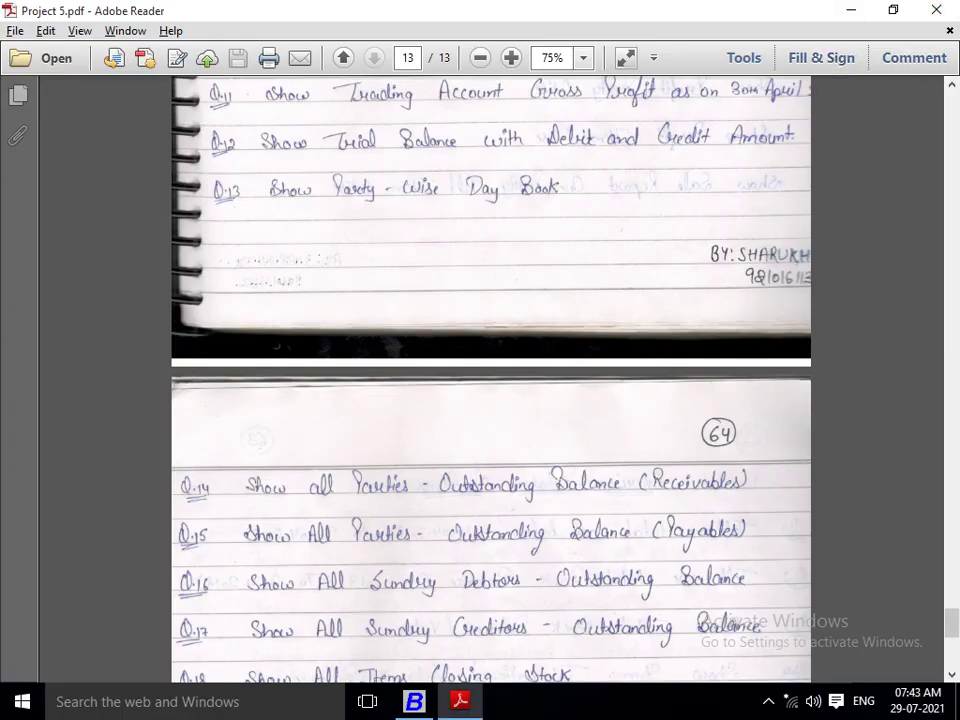
{"action": "scroll", "coordinate": [713, 462], "scroll_direction": "up", "scroll_amount": 10}
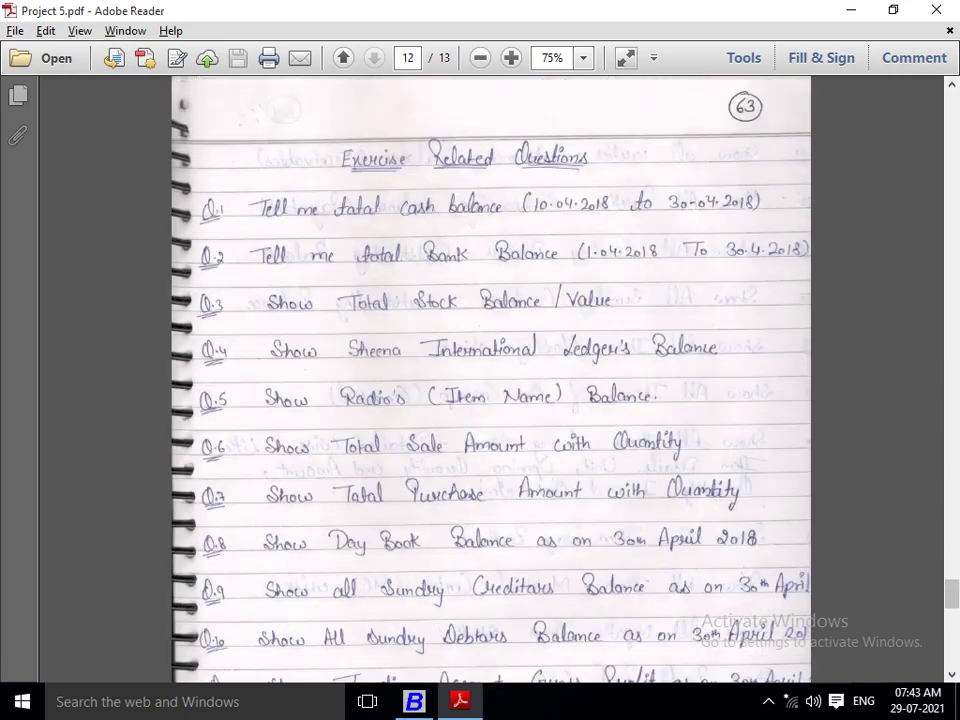
{"action": "scroll", "coordinate": [713, 445], "scroll_direction": "down", "scroll_amount": 10}
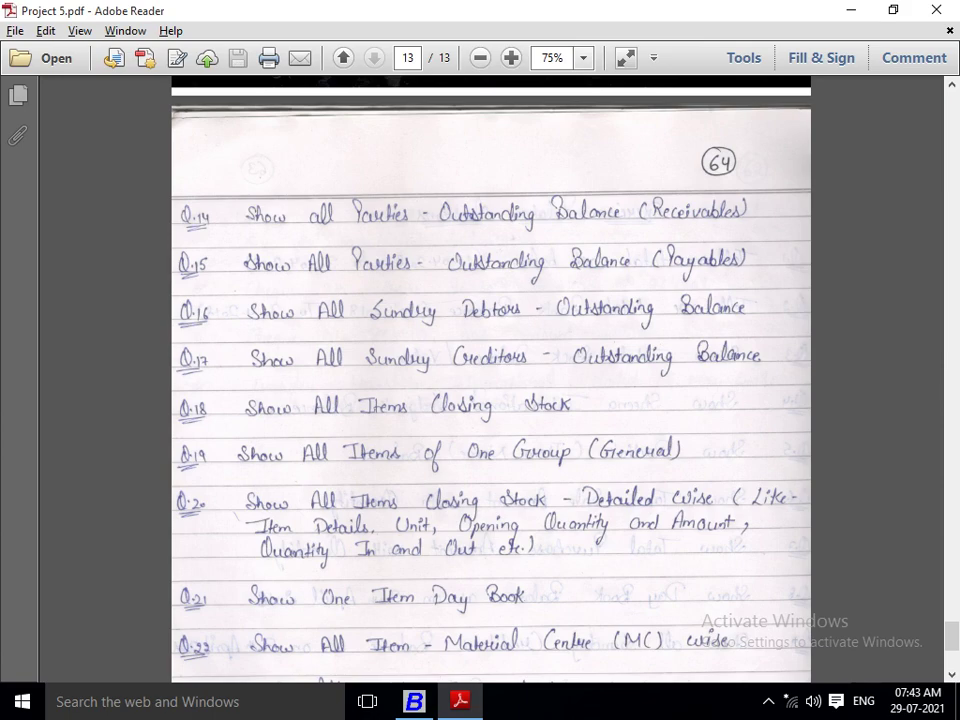
Switch back to Busy, close the Party Day Book, and start the Amount Receivable report from the outstanding analysis
{"action": "key", "text": "alt+Tab"}
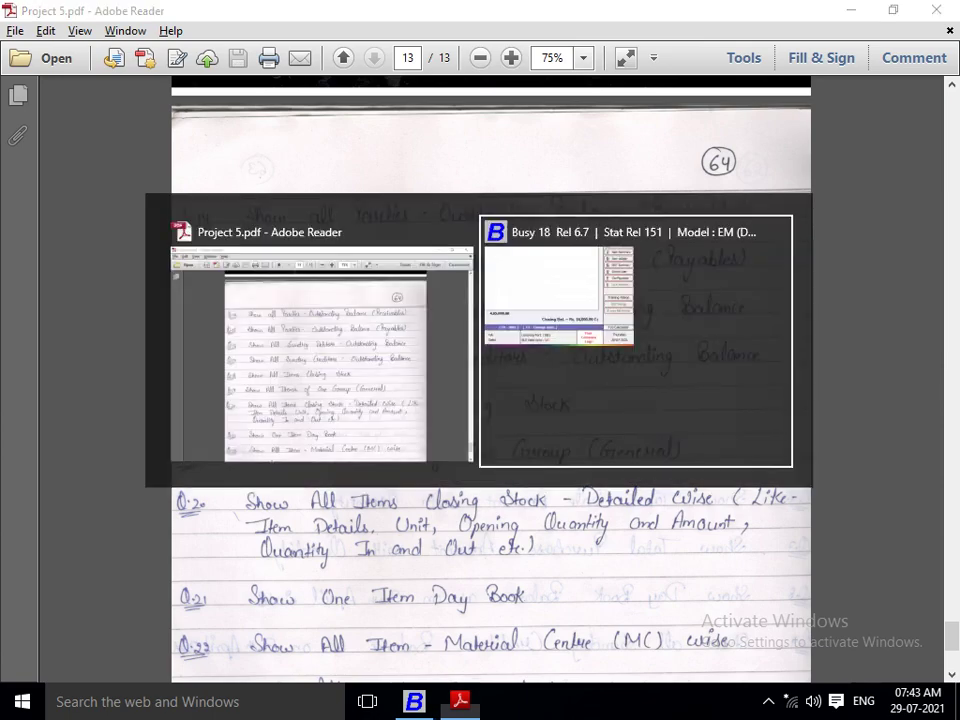
{"action": "key", "text": "Escape"}
{"action": "key", "text": "Escape"}
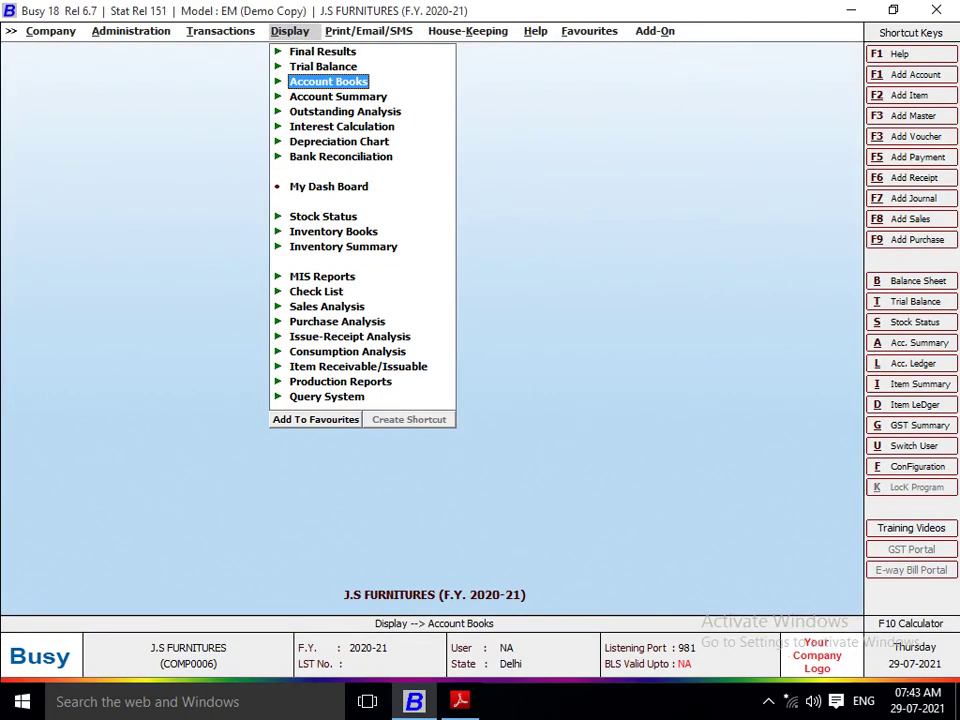
{"action": "key", "text": "Up"}
{"action": "key", "text": "Up"}
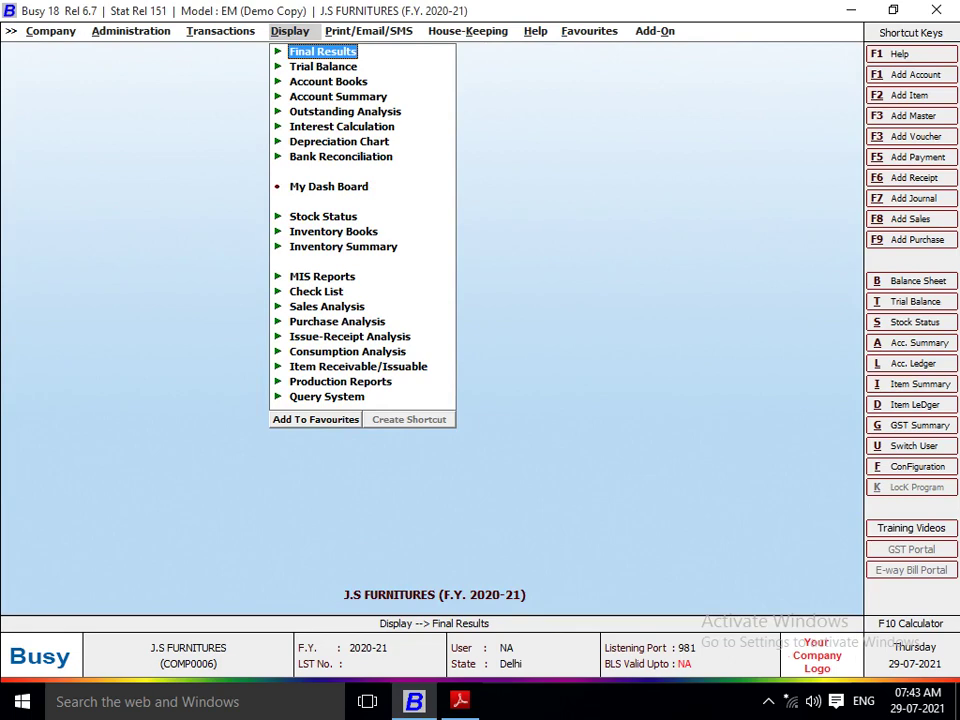
{"action": "key", "text": "Down"}
{"action": "key", "text": "Down"}
{"action": "key", "text": "Down"}
{"action": "key", "text": "Down"}
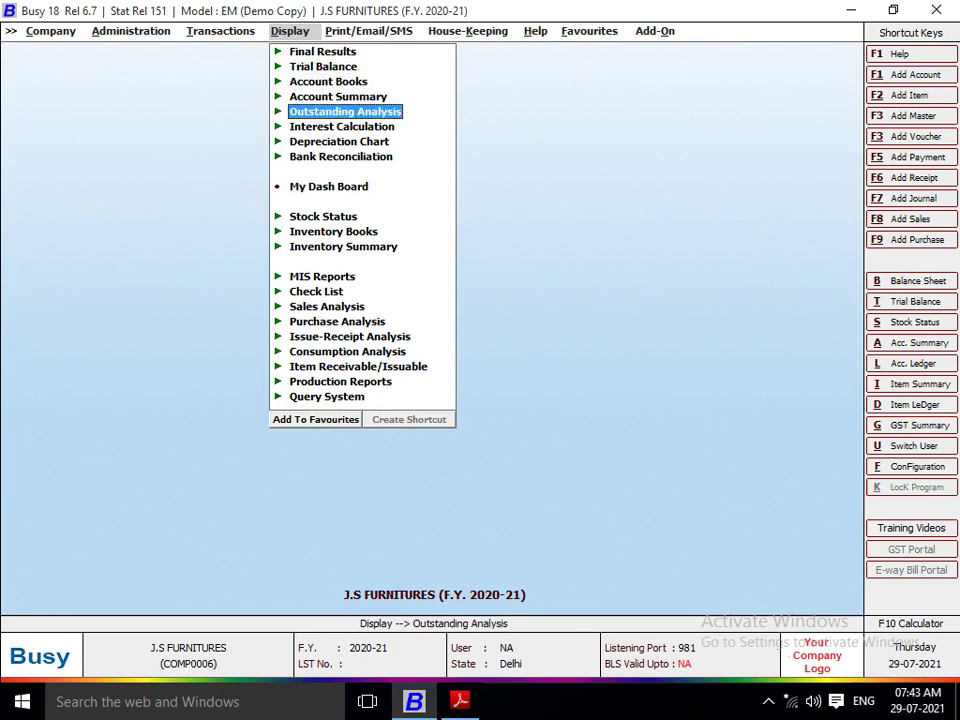
{"action": "key", "text": "Return"}
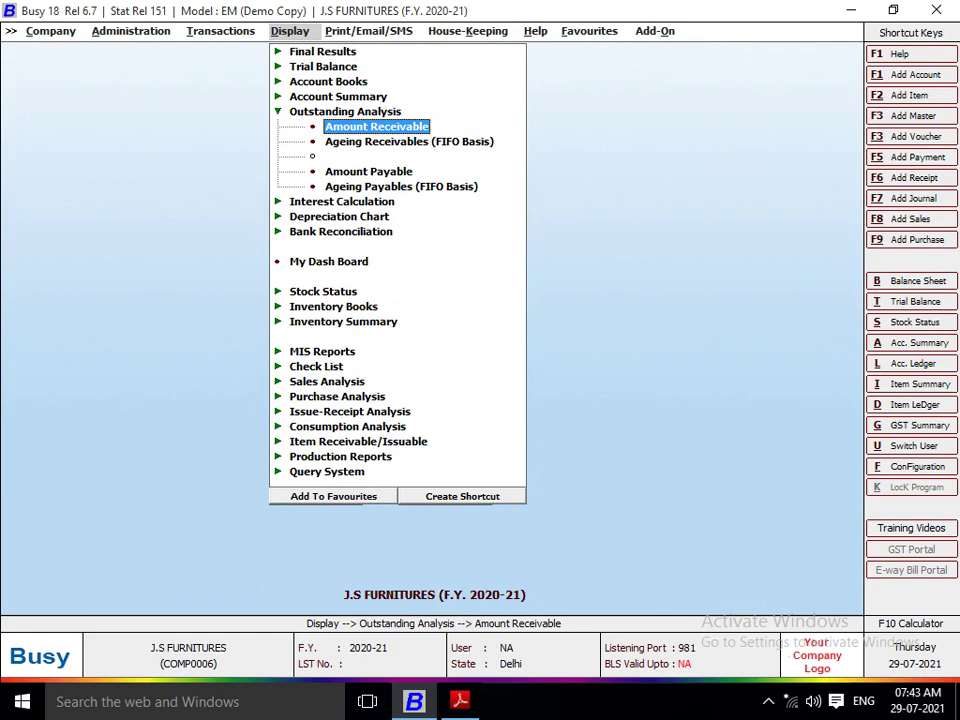
{"action": "key", "text": "Return"}
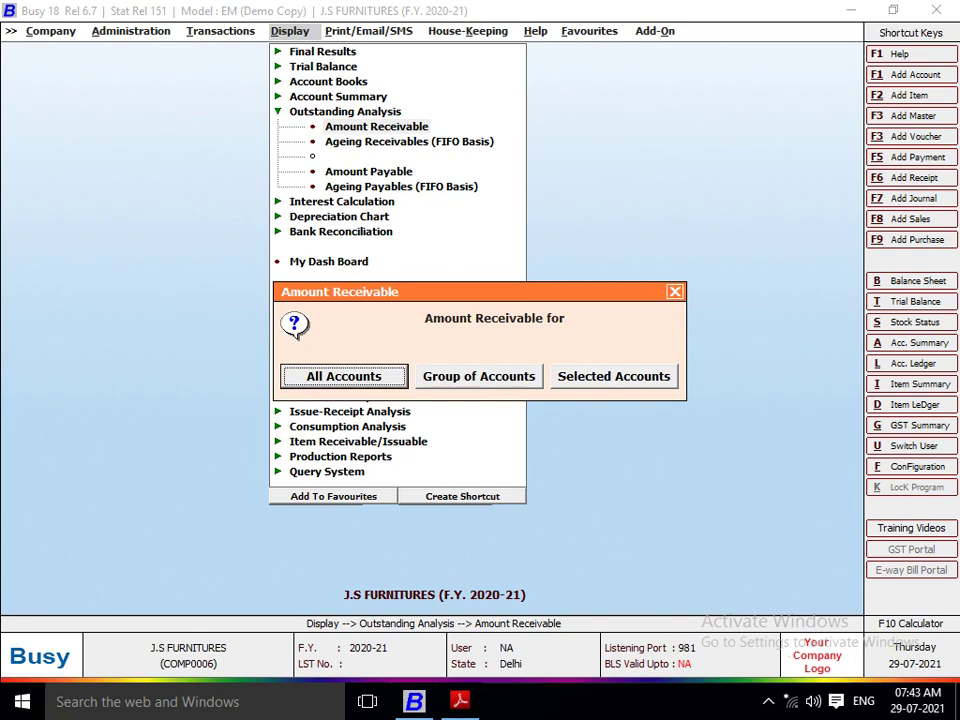
Generate the Amount Receivable report for all accounts as on 14-02-2021, shown by Name, with mobile numbers, amount filter and report notes set to N
{"action": "key", "text": "Return"}
{"action": "key", "text": "Return"}
{"action": "key", "text": "Return"}
{"action": "key", "text": "Return"}
{"action": "key", "text": "Return"}
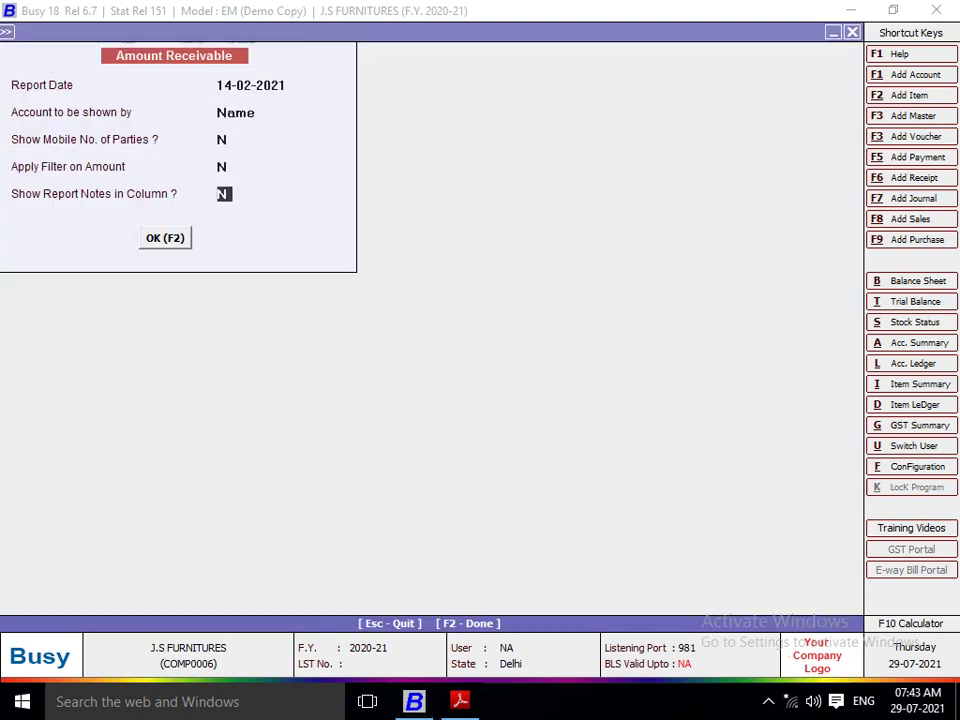
{"action": "key", "text": "Return"}
{"action": "key", "text": "Return"}
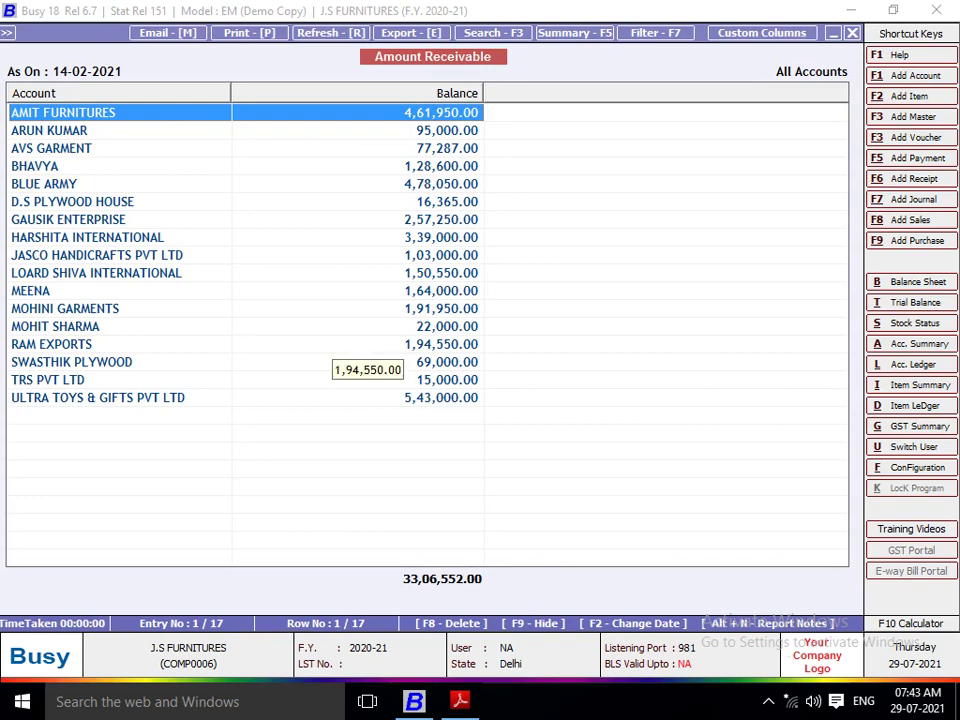
Go through the party accounts and their balances in the Amount Receivable report
{"action": "key", "text": "Down"}
{"action": "key", "text": "Down"}
{"action": "key", "text": "Down"}
{"action": "key", "text": "Down"}
{"action": "key", "text": "Down"}
{"action": "key", "text": "Down"}
{"action": "key", "text": "Down"}
{"action": "key", "text": "Down"}
{"action": "key", "text": "Down"}
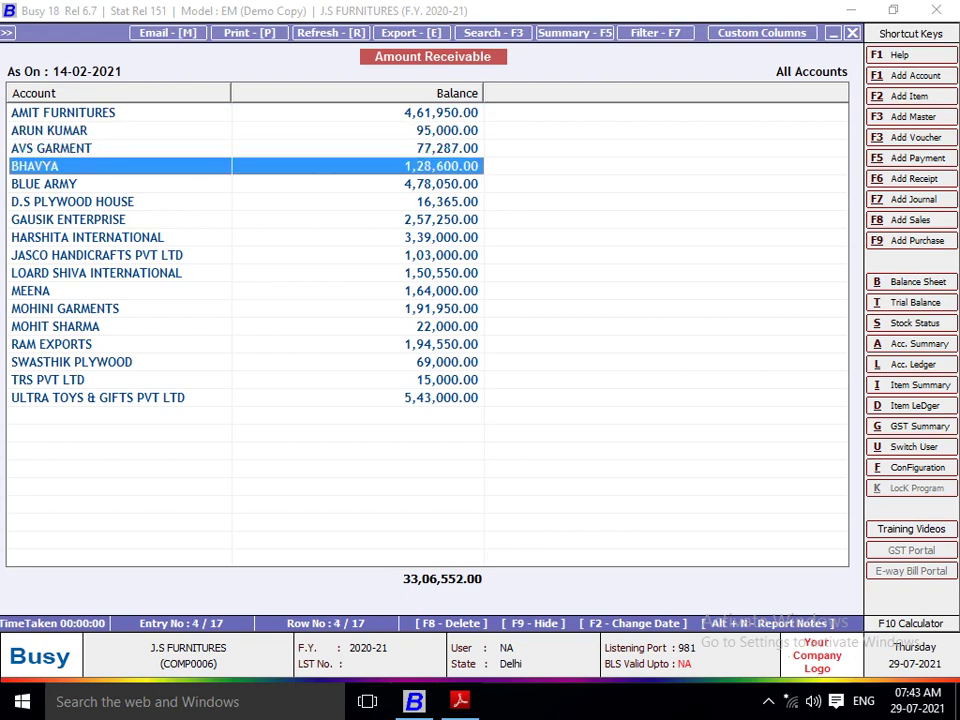
{"action": "key", "text": "Down"}
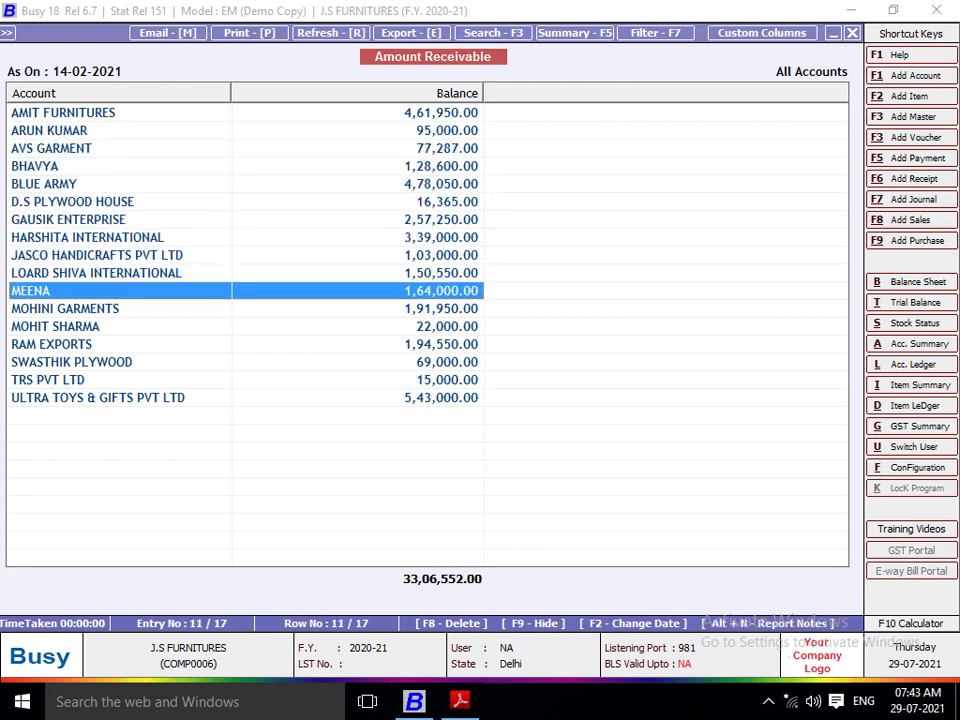
{"action": "key", "text": "Up"}
{"action": "key", "text": "Up"}
{"action": "key", "text": "Up"}
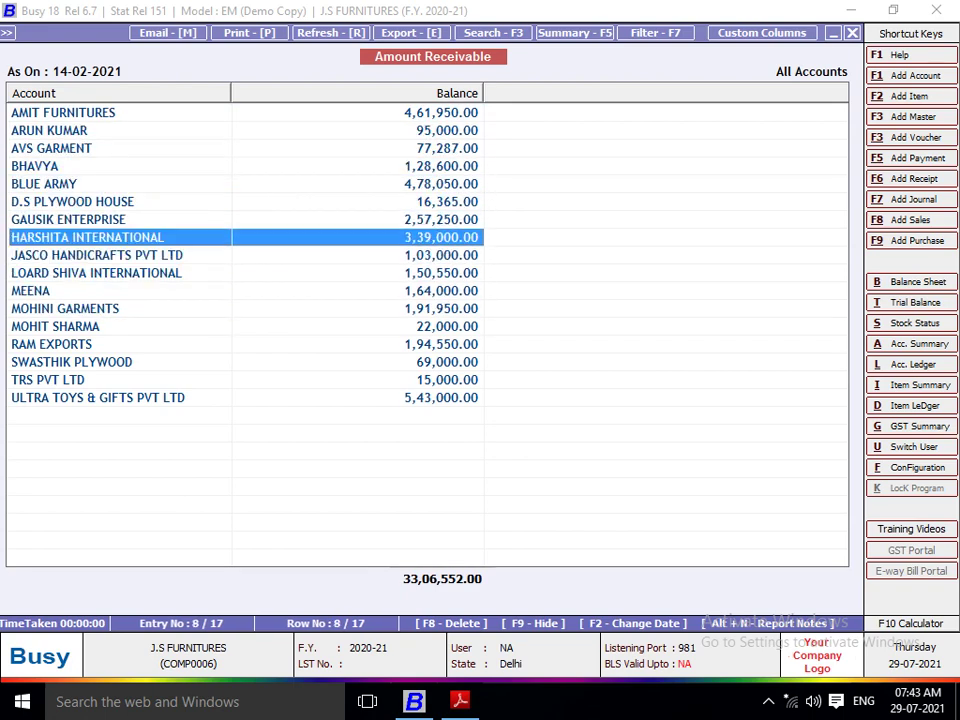
{"action": "key", "text": "Up"}
{"action": "key", "text": "Up"}
{"action": "key", "text": "Up"}
{"action": "key", "text": "Up"}
{"action": "key", "text": "Up"}
{"action": "key", "text": "Down"}
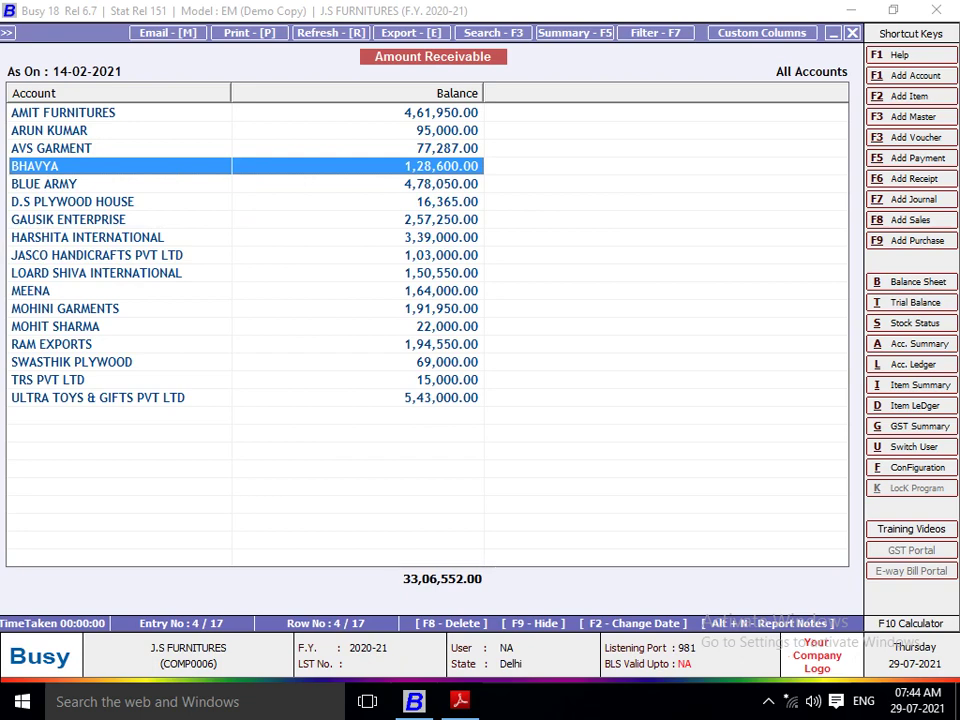
Export the Amount Receivable report as a PDF into the PROJECT 5 subfolder of PROJECT QN ANSWER on drive E, without opening it
{"action": "key", "text": "e"}
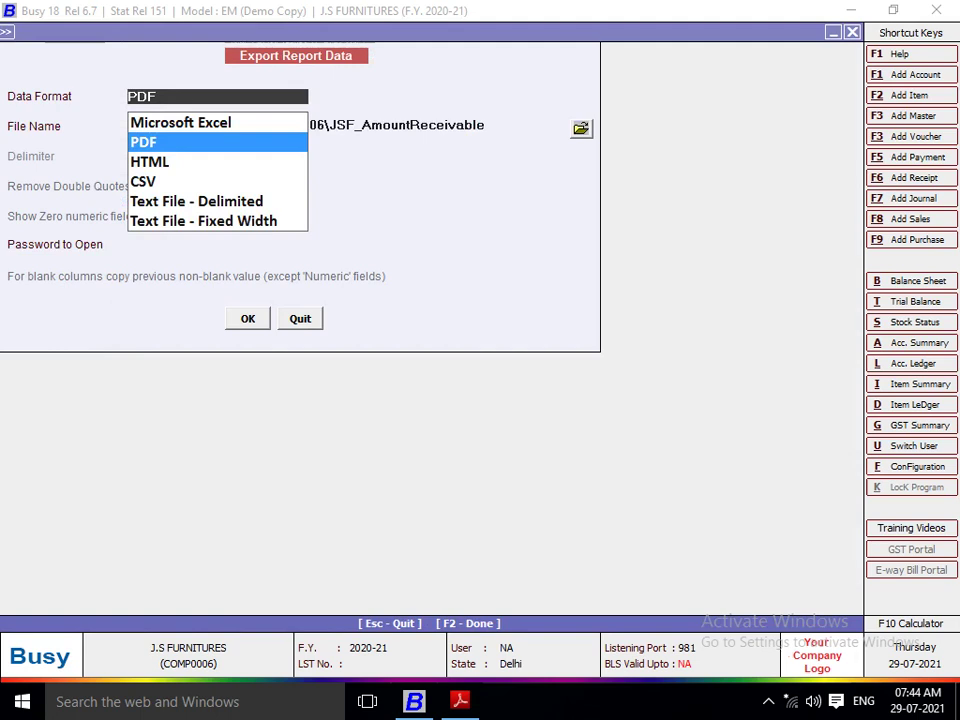
{"action": "key", "text": "Return"}
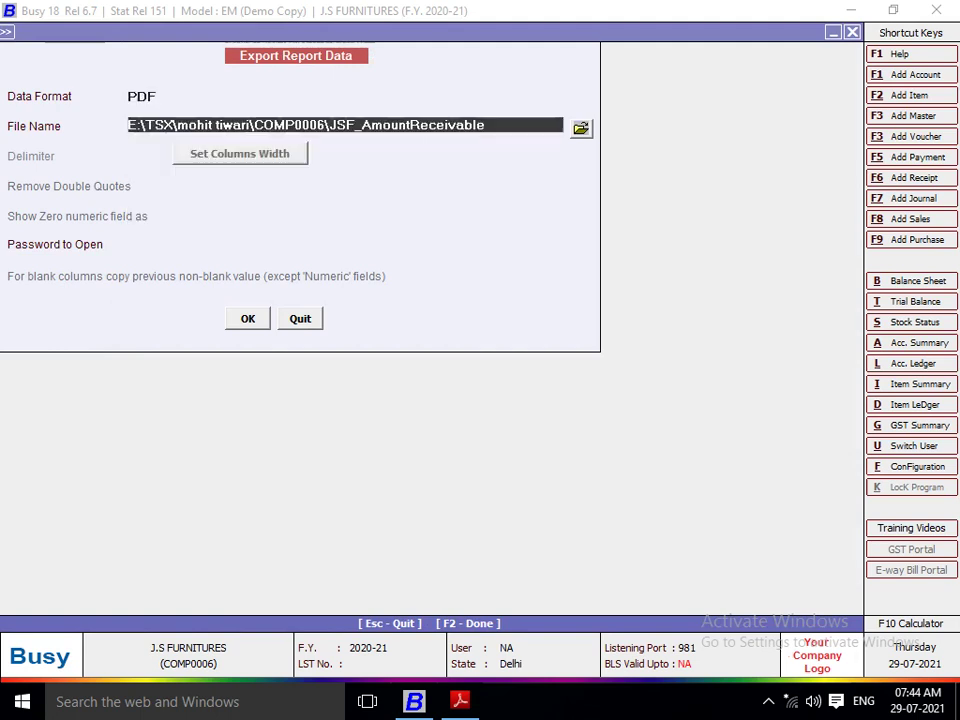
{"action": "key", "text": "Return"}
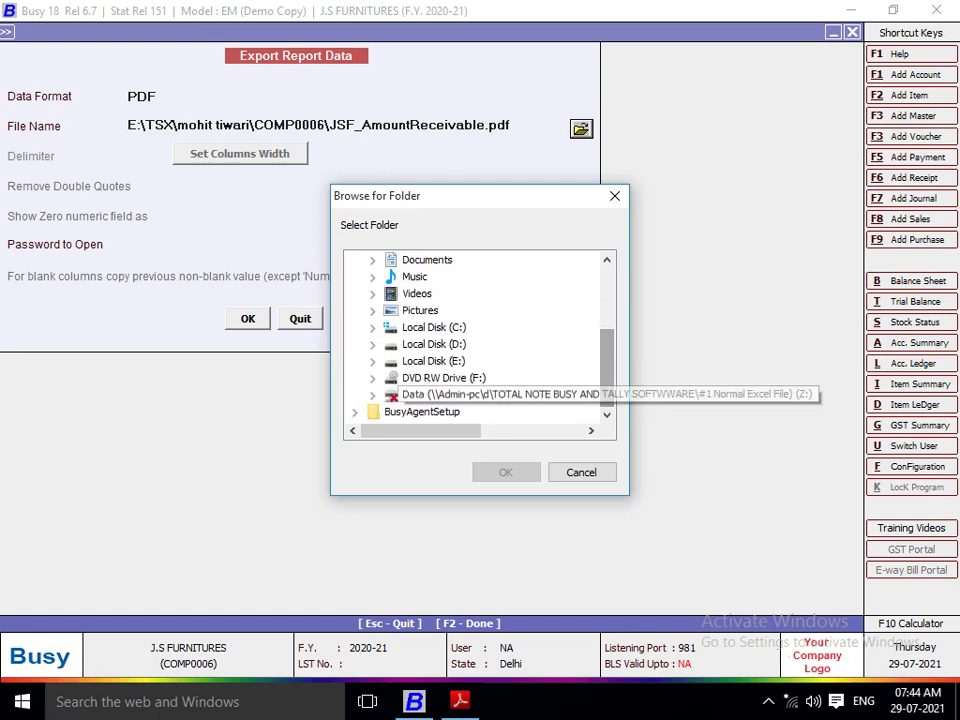
{"action": "left_click", "coordinate": [443, 378]}
{"action": "key", "text": "Escape"}
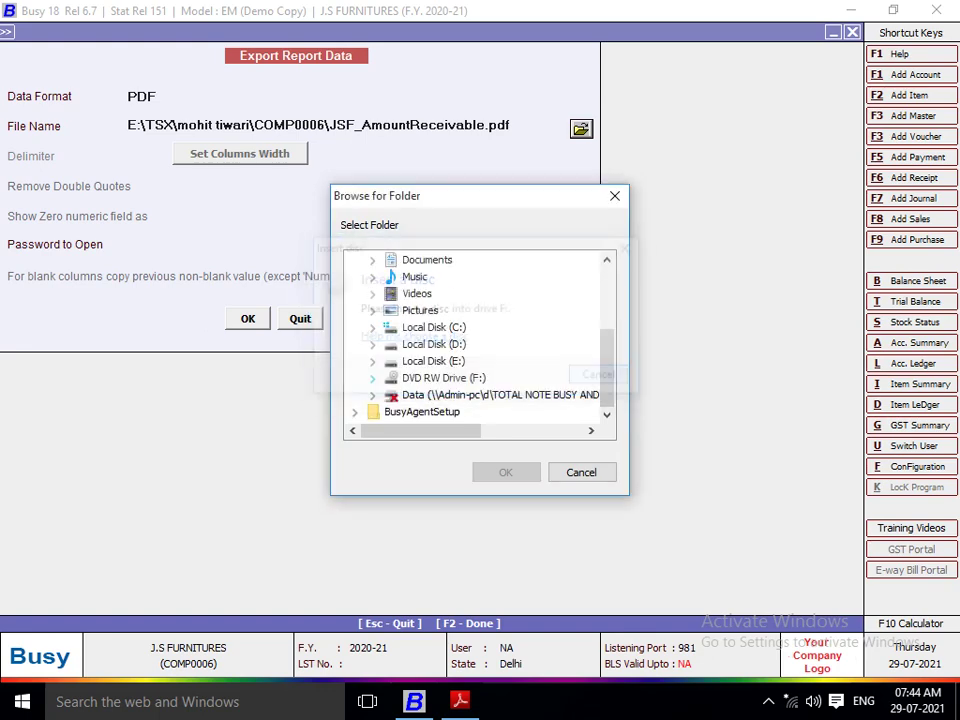
{"action": "left_click", "coordinate": [373, 361]}
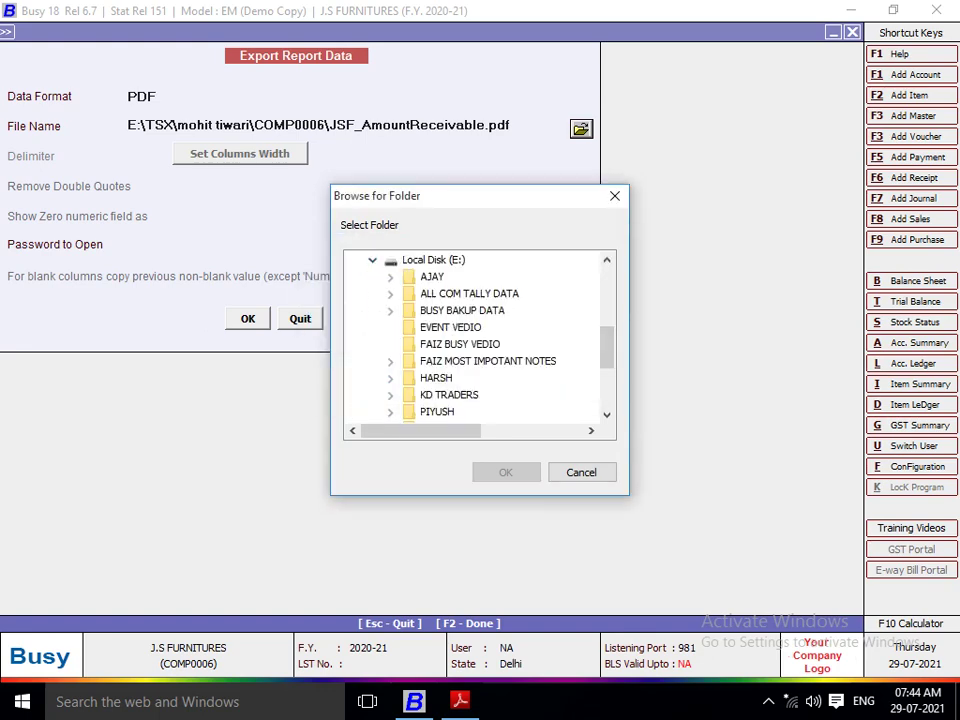
{"action": "left_click_drag", "start_coordinate": [607, 346], "coordinate": [607, 383]}
{"action": "left_click", "coordinate": [390, 395]}
{"action": "left_click", "coordinate": [408, 378]}
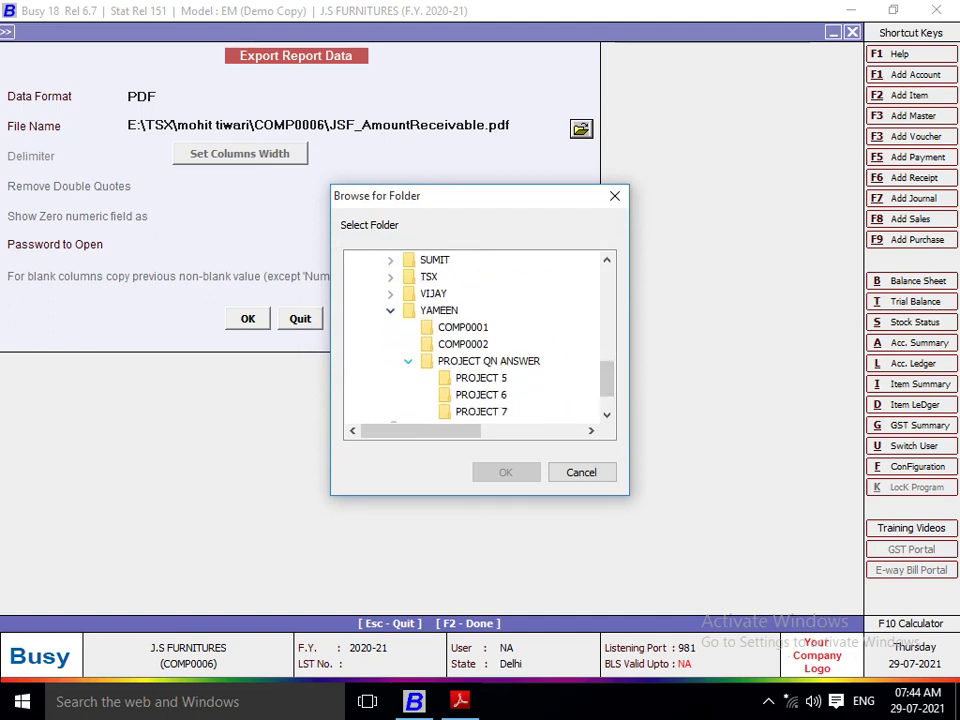
{"action": "left_click", "coordinate": [481, 378]}
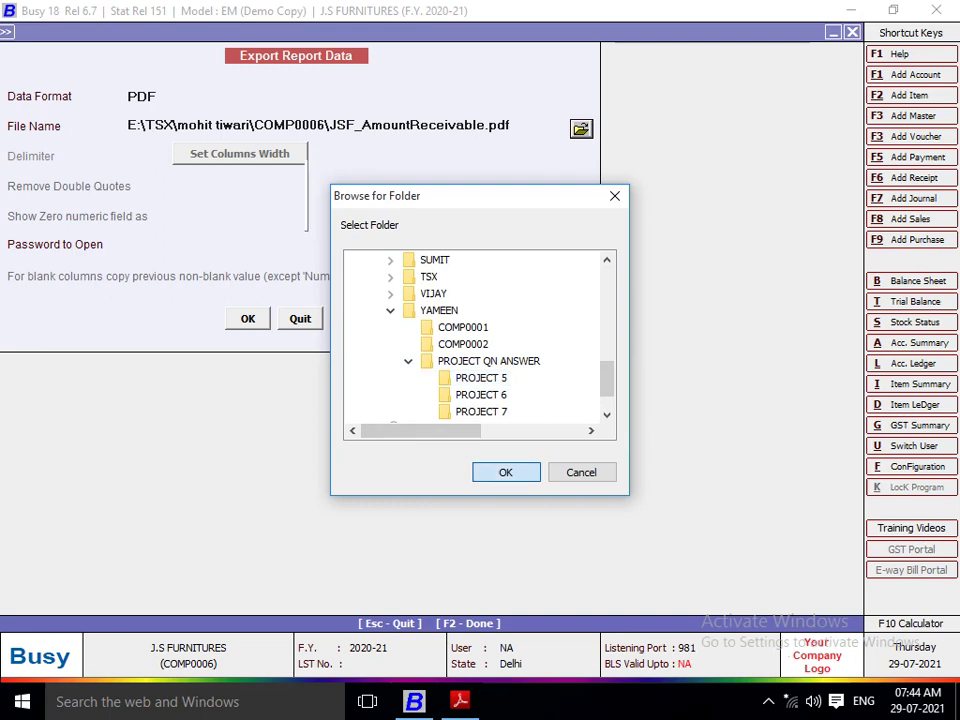
{"action": "left_click", "coordinate": [505, 472]}
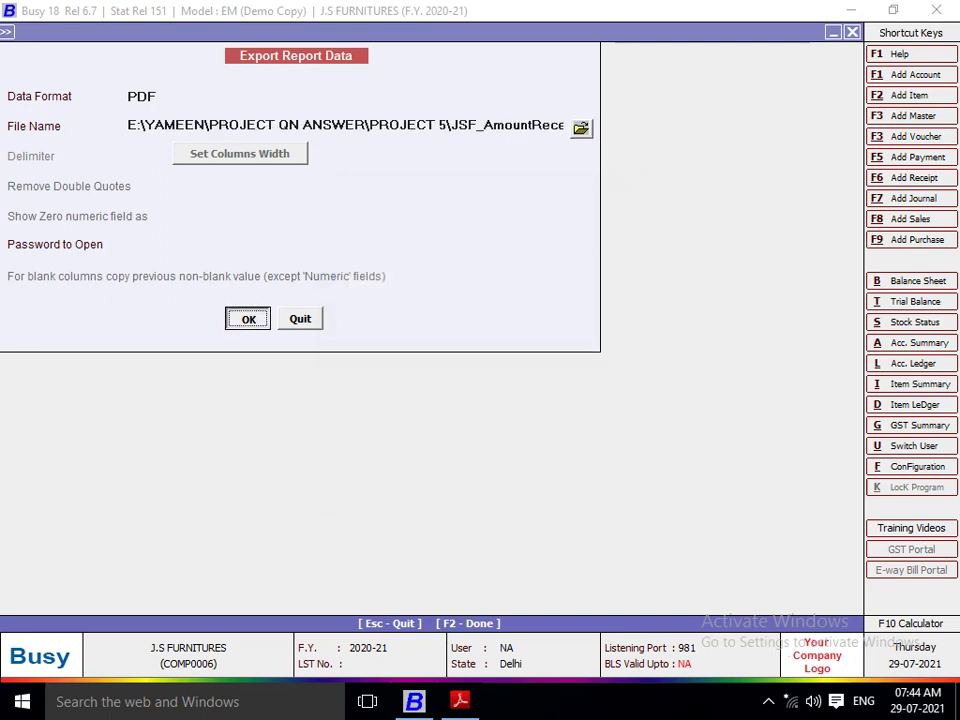
{"action": "key", "text": "Return"}
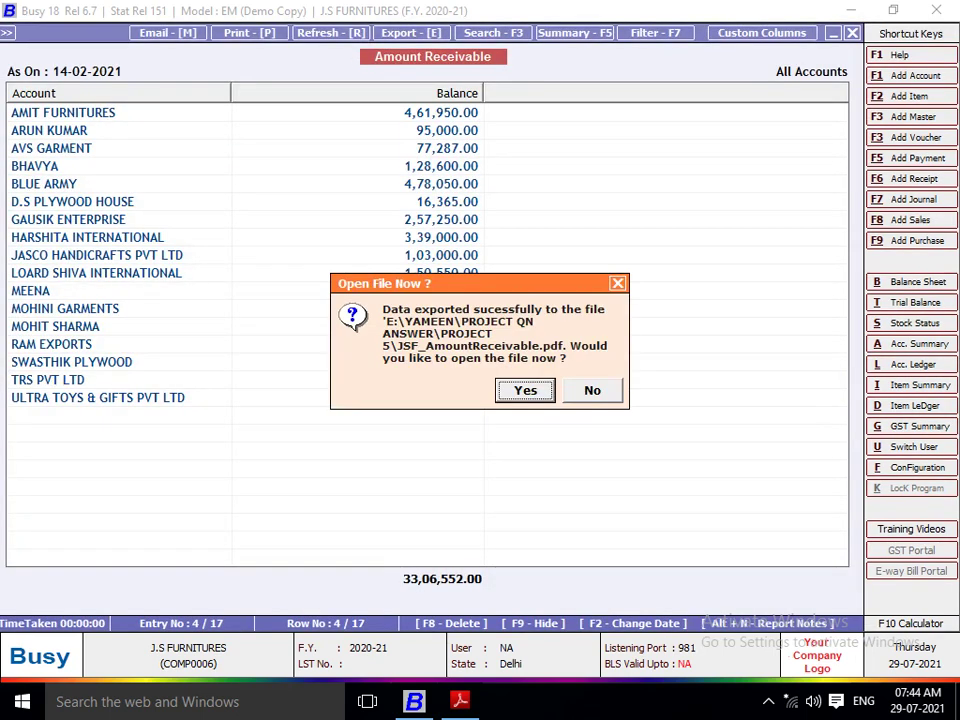
{"action": "key", "text": "Right"}
{"action": "key", "text": "Return"}
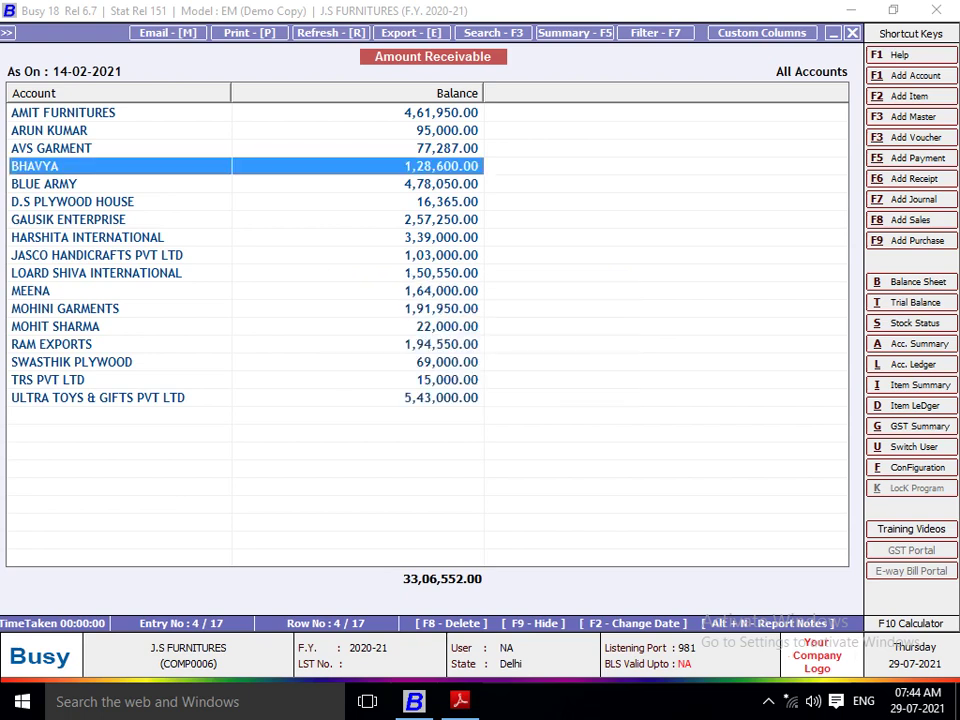
Switch to Project 5.pdf in Adobe Reader and read the question following the receivables one
{"action": "key", "text": "alt+Tab"}
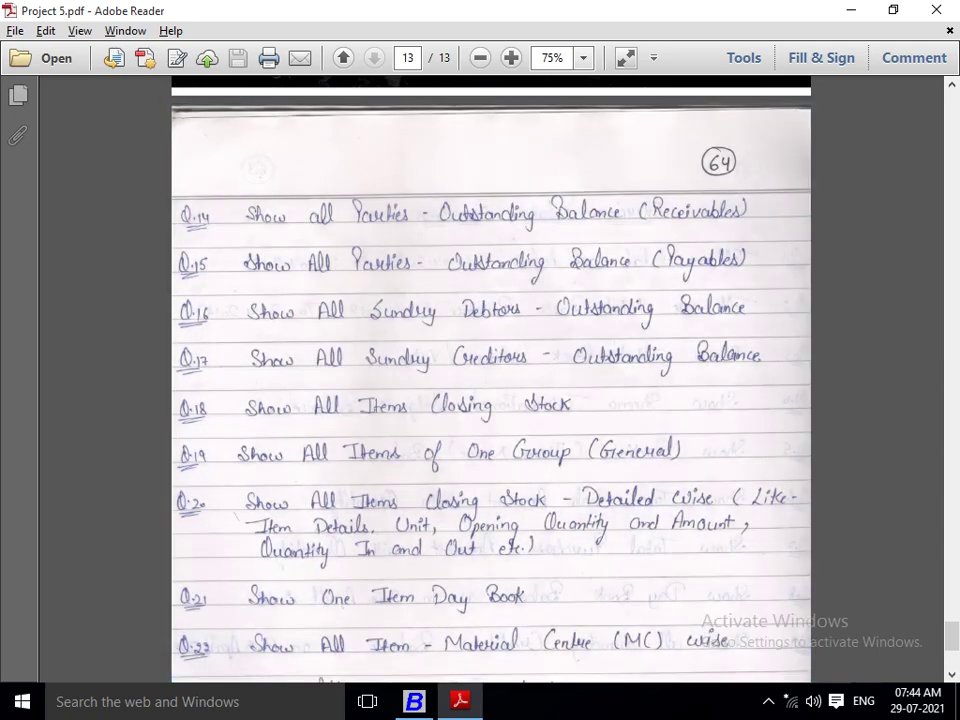
Switch to Busy, close the Amount Receivable report and open the Amount Payable report under Outstanding Analysis
{"action": "key", "text": "alt+Tab"}
{"action": "key", "text": "Escape"}
{"action": "key", "text": "Escape"}
{"action": "key", "text": "Escape"}
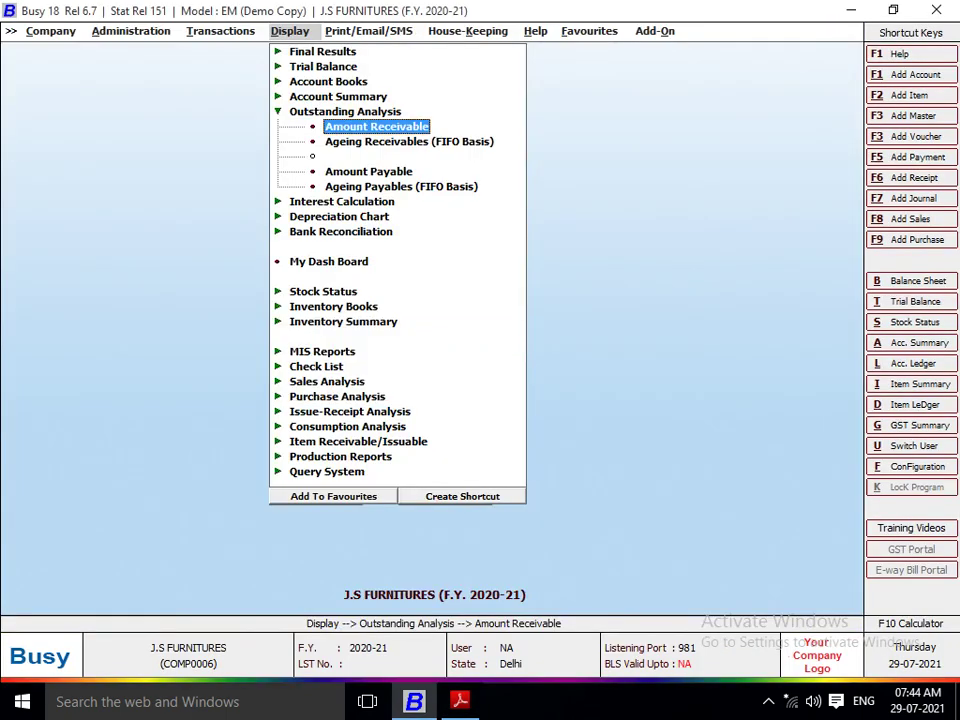
{"action": "key", "text": "Down"}
{"action": "key", "text": "Down"}
{"action": "key", "text": "Down"}
{"action": "key", "text": "Up"}
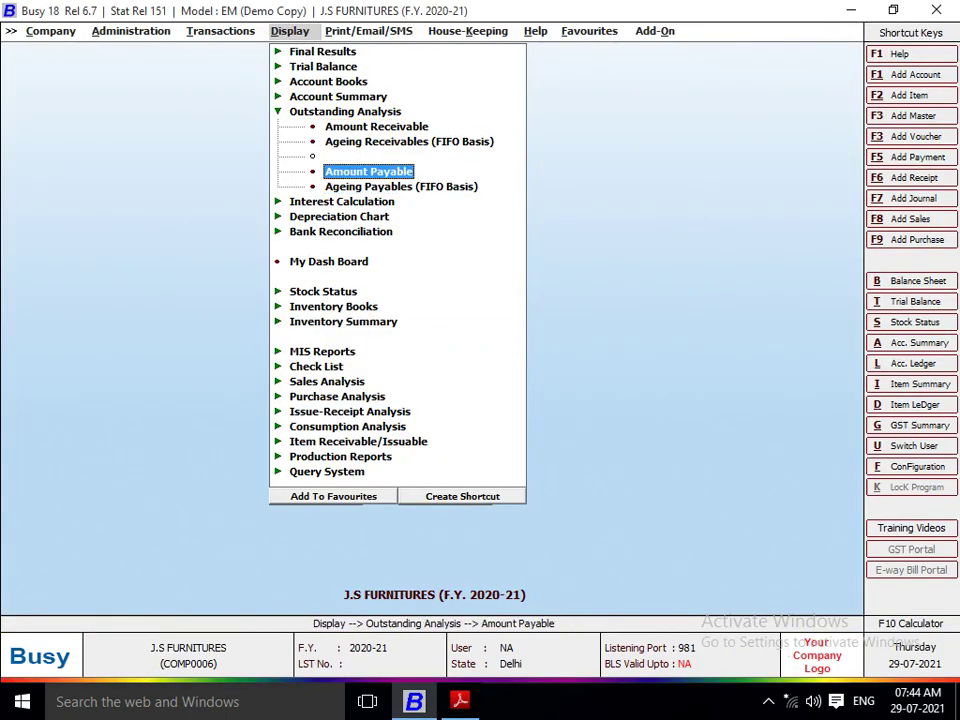
{"action": "key", "text": "Return"}
{"action": "key", "text": "Right"}
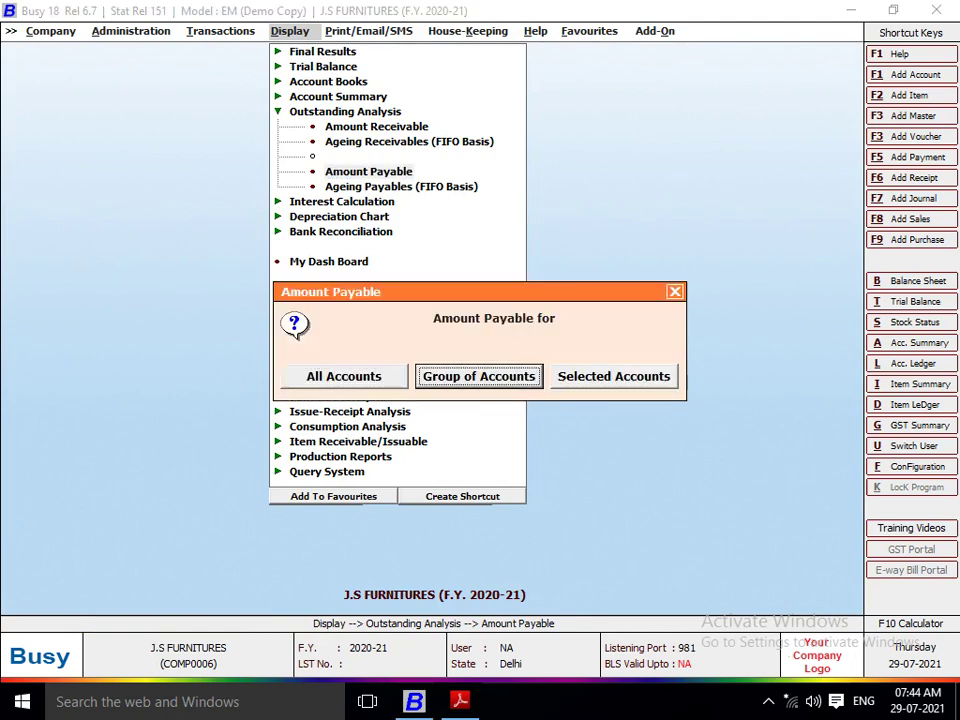
{"action": "key", "text": "Return"}
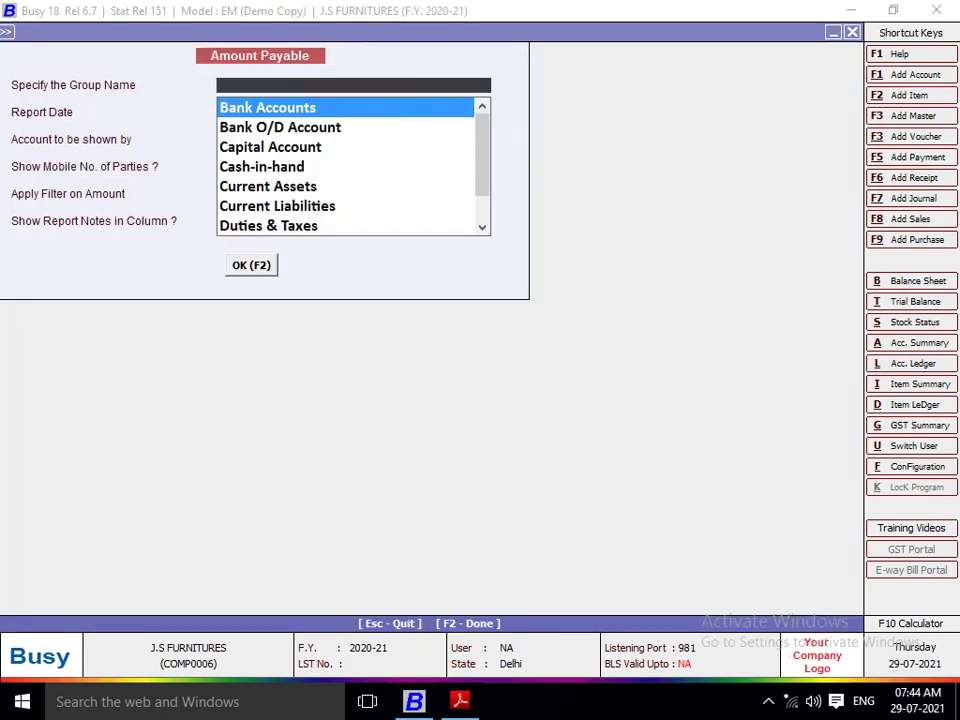
{"action": "key", "text": "Escape"}
{"action": "key", "text": "Escape"}
{"action": "key", "text": "Right"}
{"action": "key", "text": "Left"}
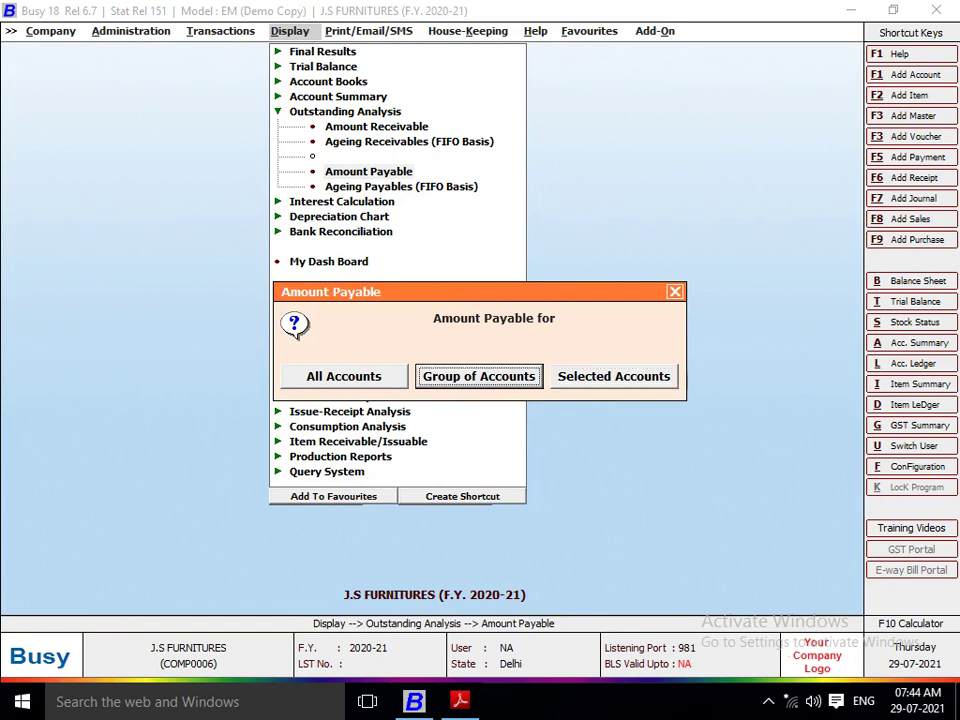
Generate the Amount Payable report for all accounts as on 14-02-2021, shown by Name, with mobile numbers, amount filter and report notes set to N
{"action": "key", "text": "Left"}
{"action": "key", "text": "Return"}
{"action": "key", "text": "Return"}
{"action": "key", "text": "Return"}
{"action": "key", "text": "Return"}
{"action": "key", "text": "Return"}
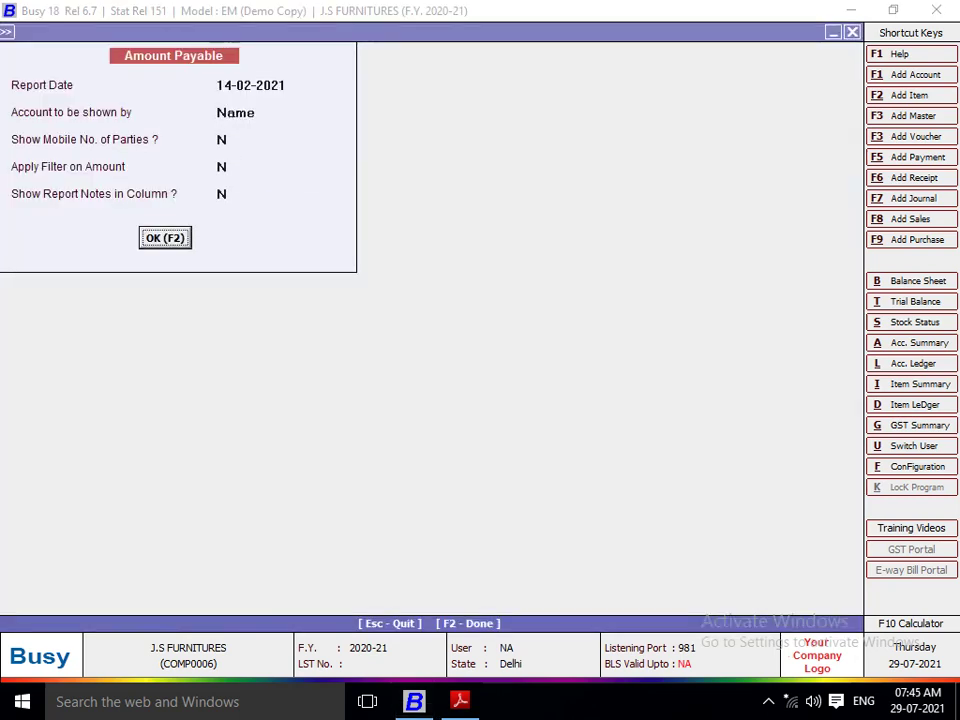
{"action": "key", "text": "Return"}
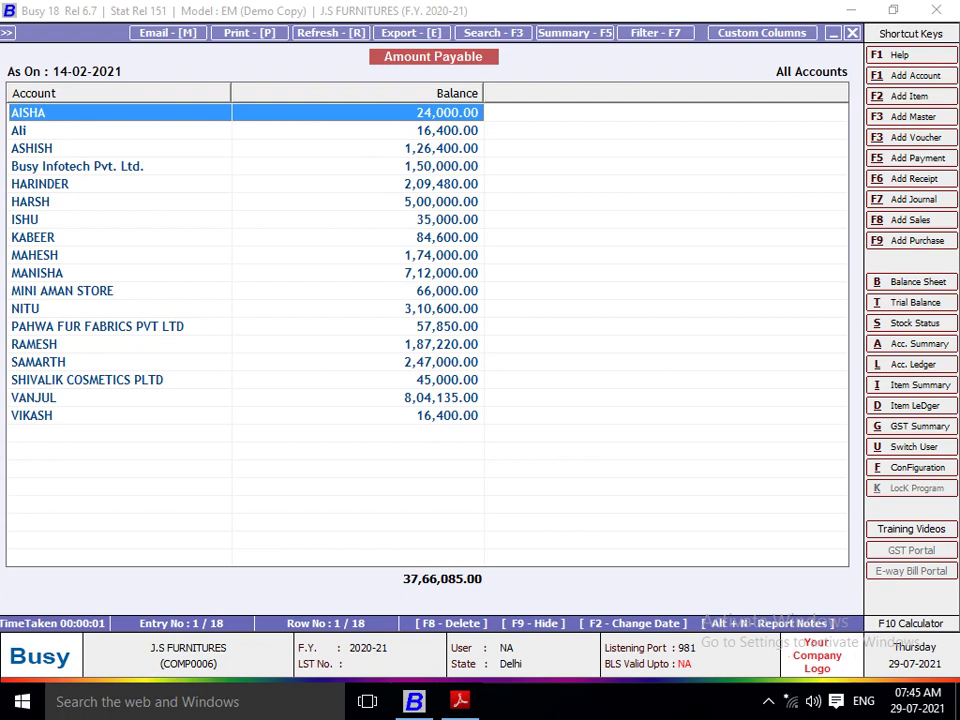
Export the Amount Payable report as a PDF into the PROJECT 5 subfolder of PROJECT QN ANSWER on drive E, without opening it
{"action": "key", "text": "e"}
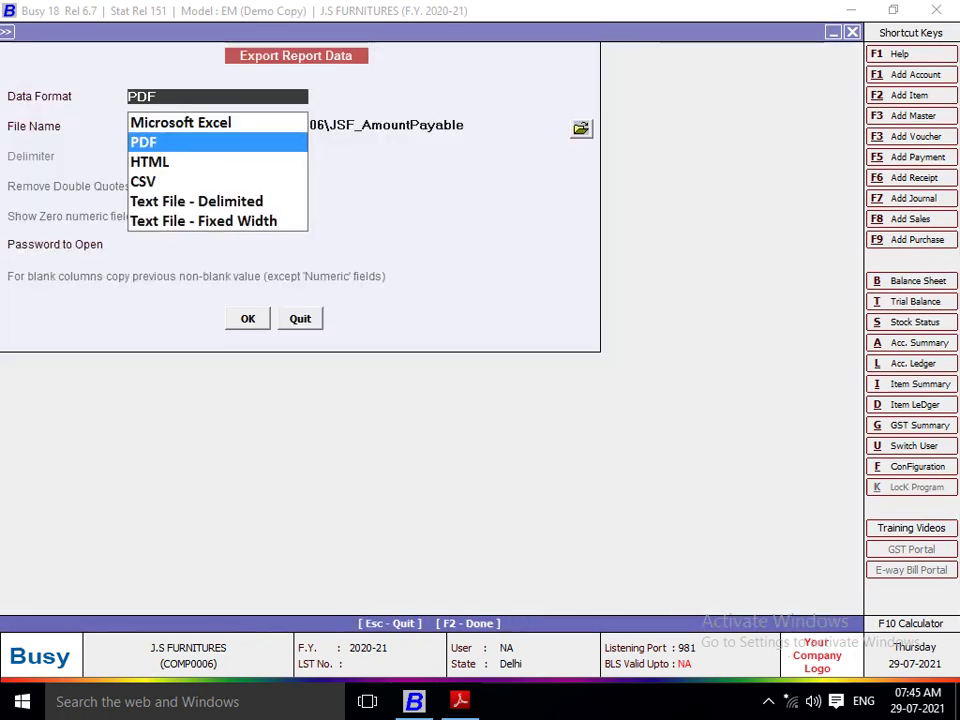
{"action": "key", "text": "Return"}
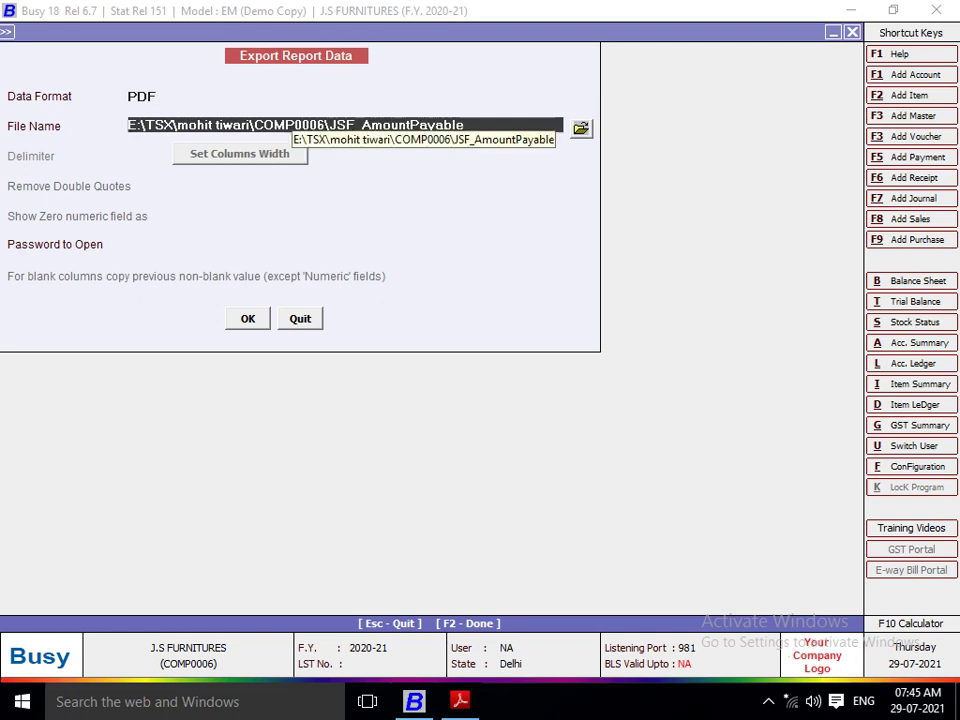
{"action": "key", "text": "Return"}
{"action": "key", "text": "Return"}
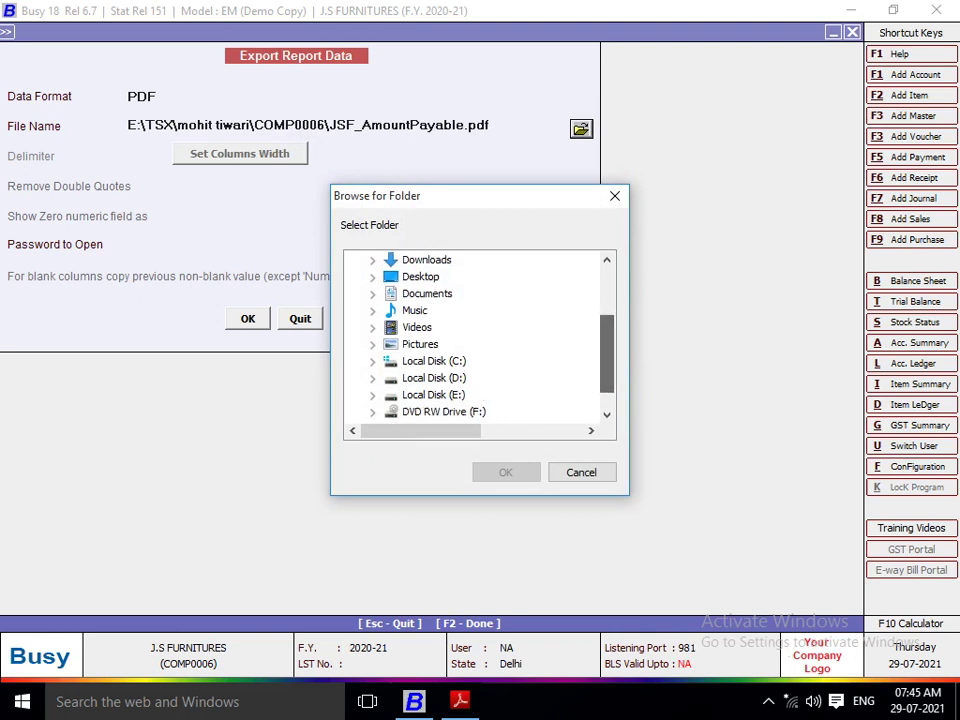
{"action": "left_click", "coordinate": [373, 395]}
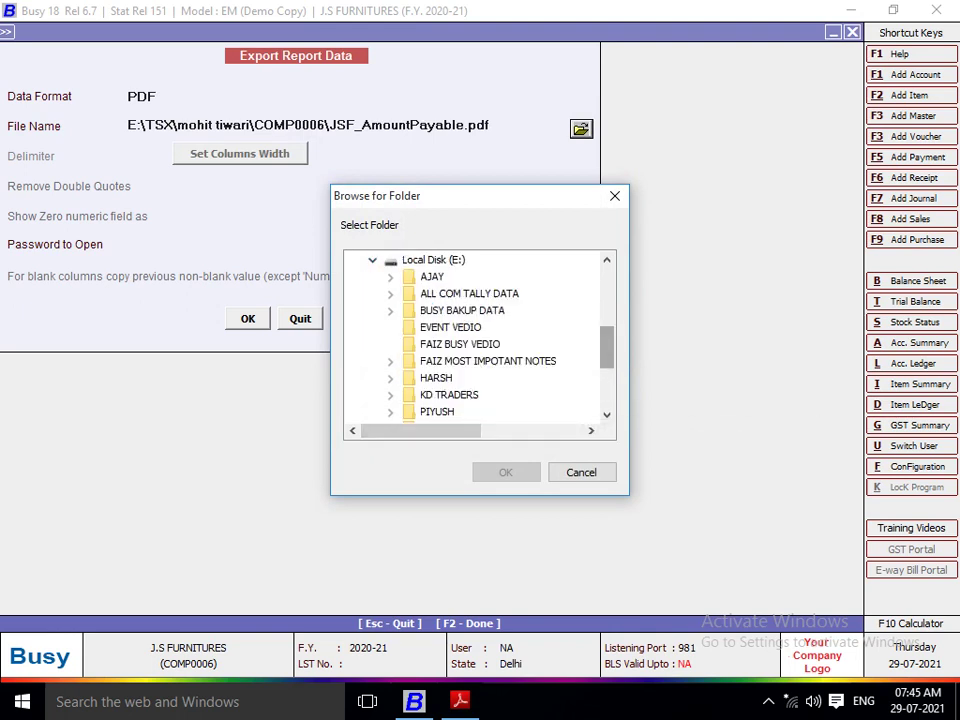
{"action": "left_click_drag", "start_coordinate": [607, 348], "coordinate": [607, 381]}
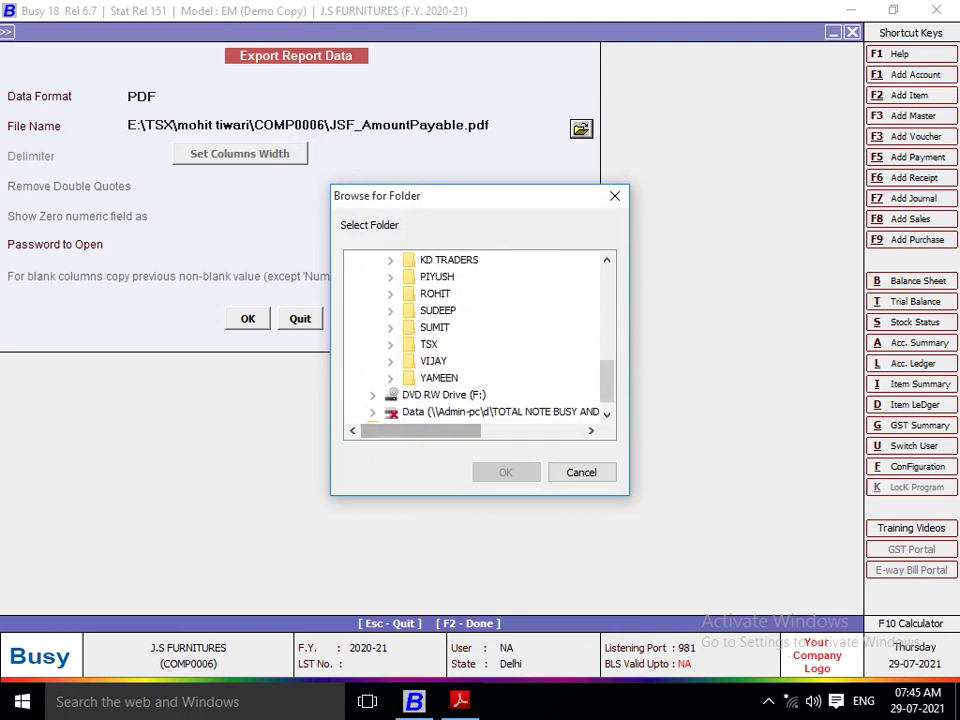
{"action": "left_click", "coordinate": [390, 378]}
{"action": "scroll", "coordinate": [450, 340], "scroll_direction": "down", "scroll_amount": 1}
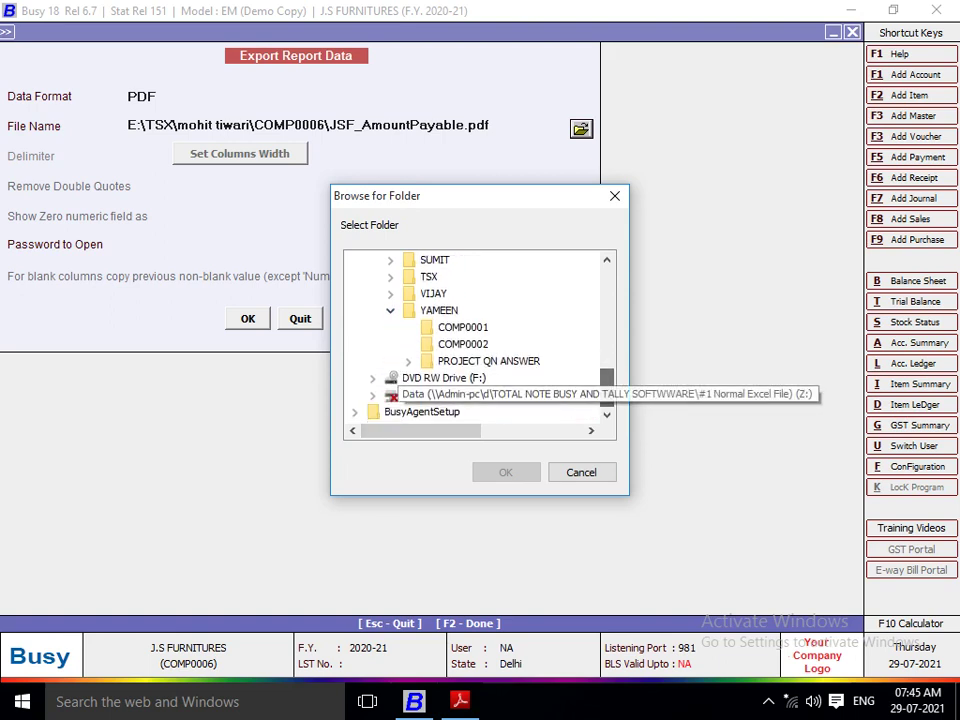
{"action": "left_click", "coordinate": [408, 361]}
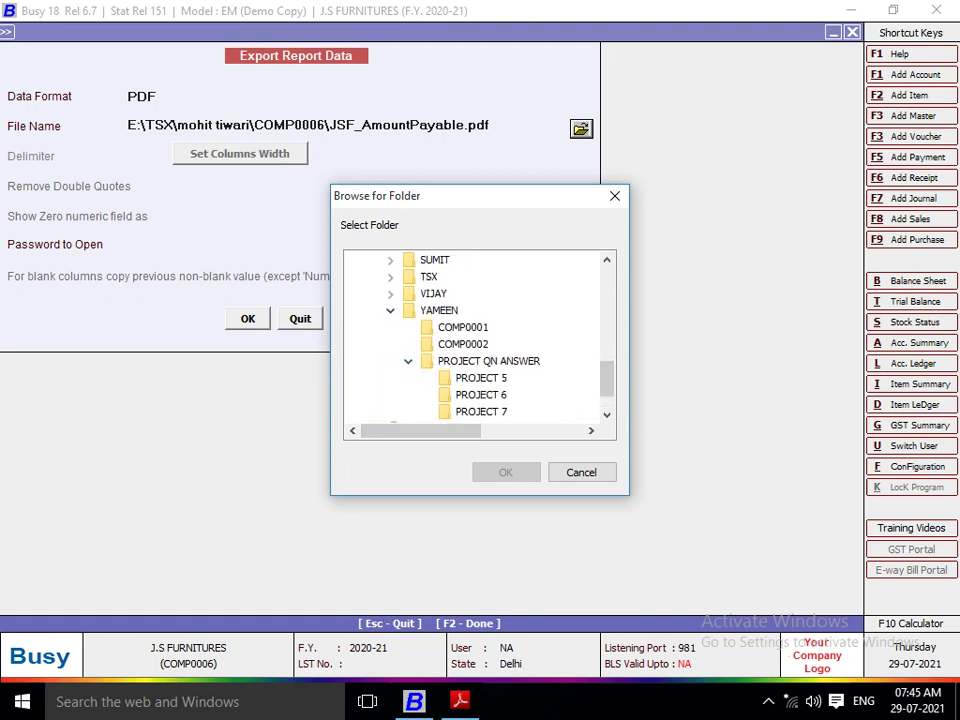
{"action": "left_click", "coordinate": [481, 378]}
{"action": "left_click", "coordinate": [505, 472]}
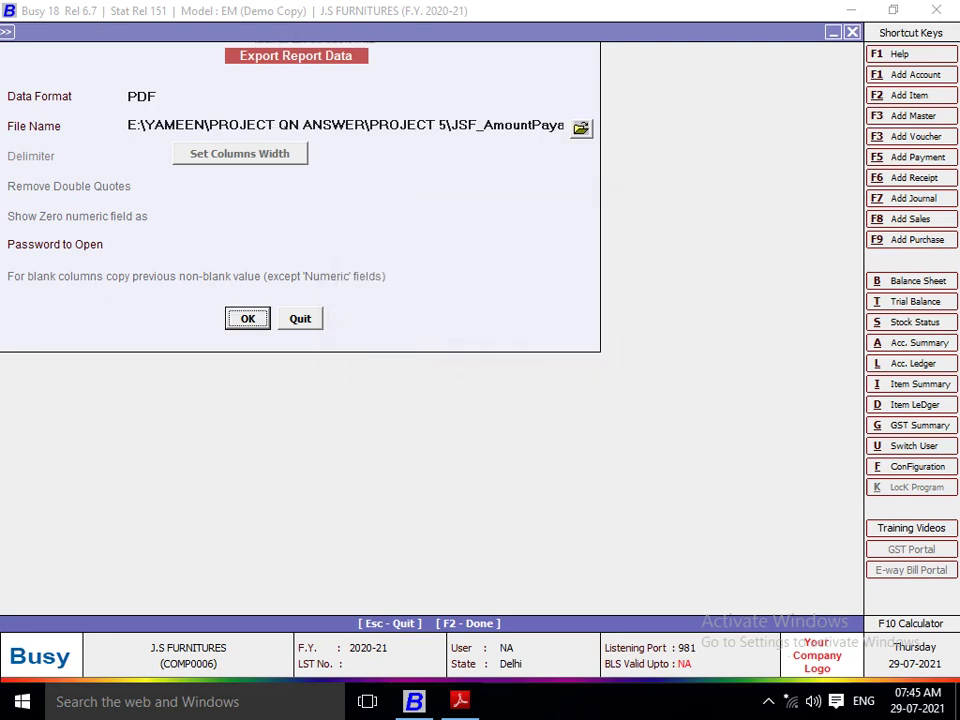
{"action": "key", "text": "Return"}
{"action": "key", "text": "Right"}
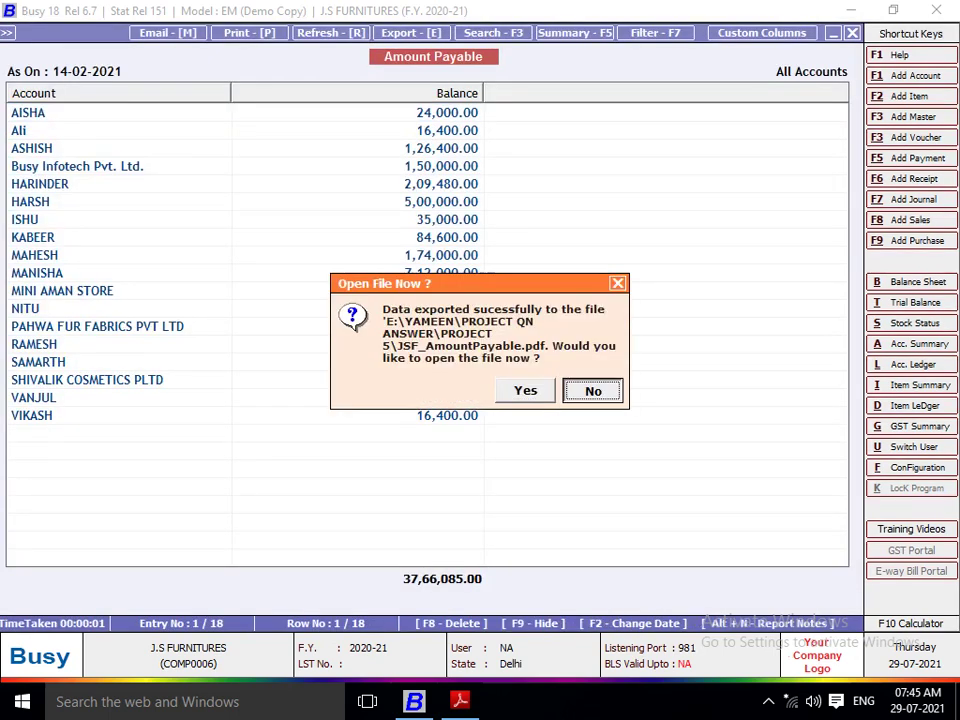
{"action": "key", "text": "Return"}
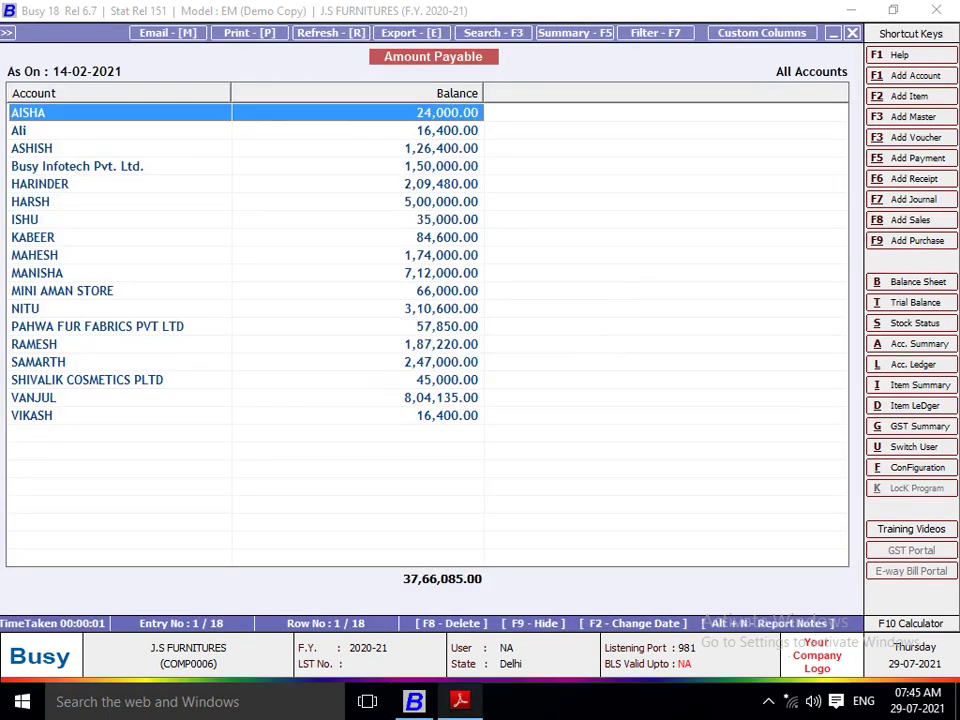
Read the Sundry Debtors and Sundry Creditors balance questions in Project 5.pdf in Adobe Reader, and return to Busy
{"action": "key", "text": "alt+Tab"}
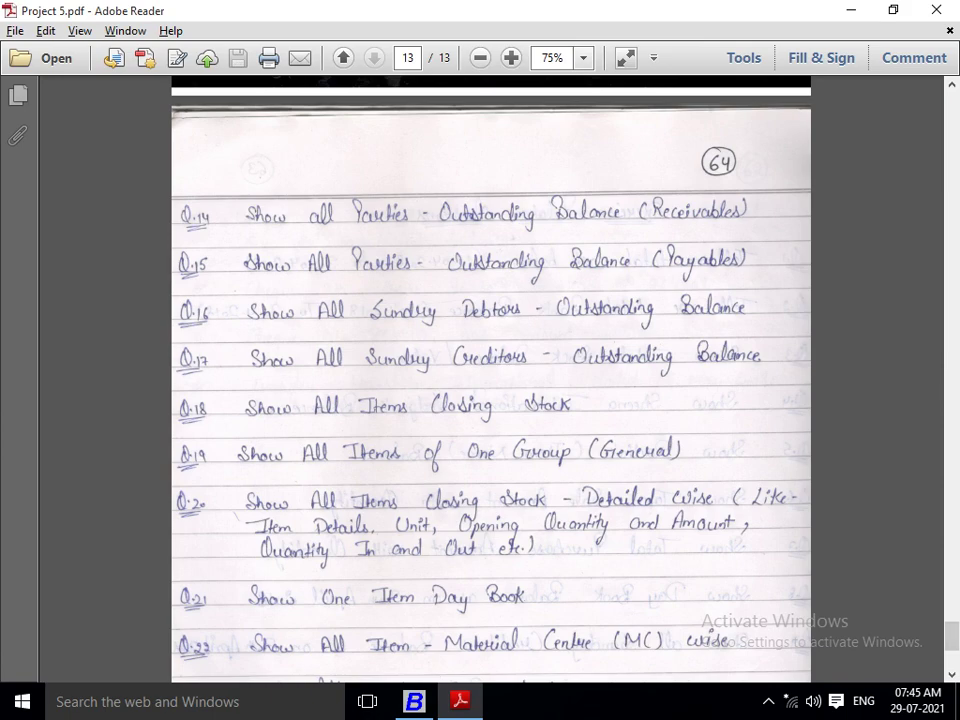
{"action": "scroll", "coordinate": [490, 380], "scroll_direction": "up", "scroll_amount": 10}
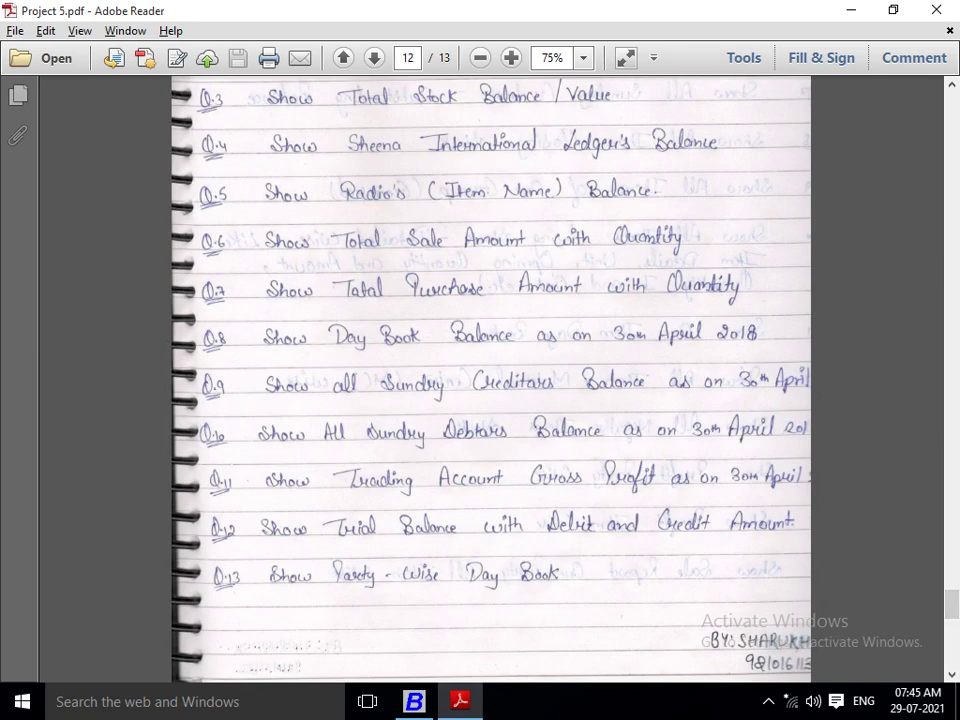
{"action": "key", "text": "alt+Tab"}
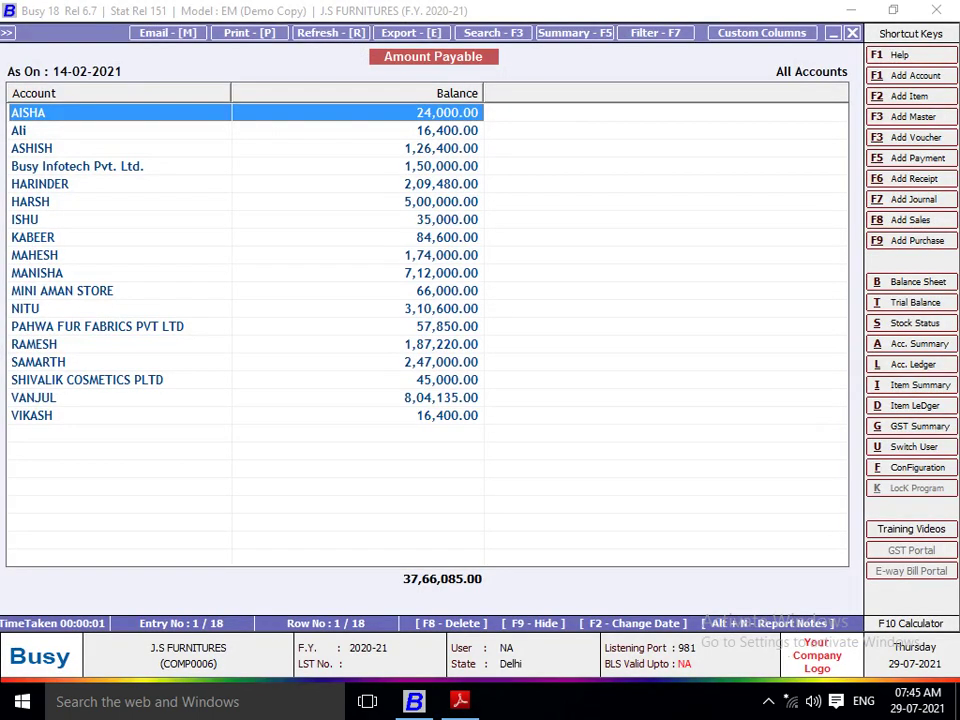
Close the Amount Payable report and generate the standard horizontal Balance Sheet from 01-04-2020 to 14-02-2021 with the preset options
{"action": "key", "text": "Escape"}
{"action": "key", "text": "Escape"}
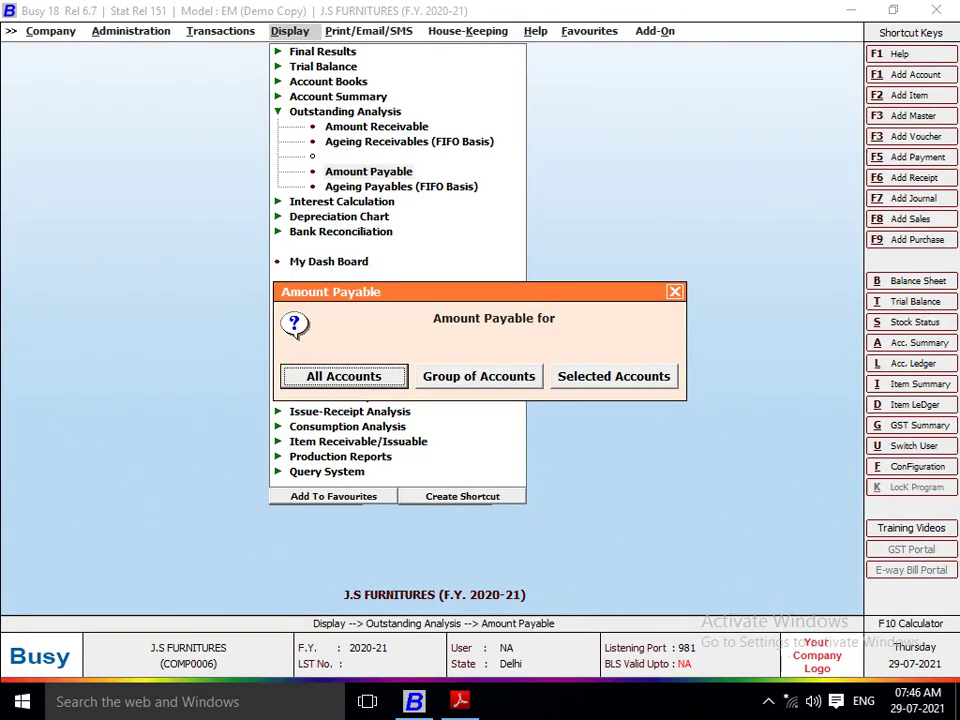
{"action": "key", "text": "Escape"}
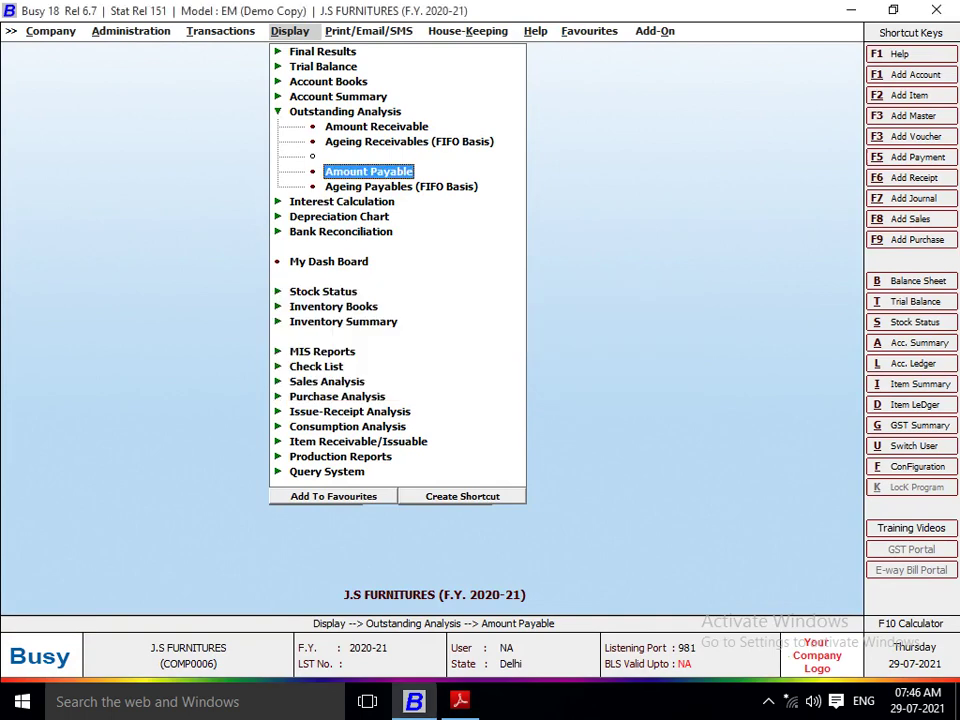
{"action": "key", "text": "Escape"}
{"action": "key", "text": "Up"}
{"action": "key", "text": "Up"}
{"action": "key", "text": "Up"}
{"action": "key", "text": "Up"}
{"action": "key", "text": "Return"}
{"action": "key", "text": "Return"}
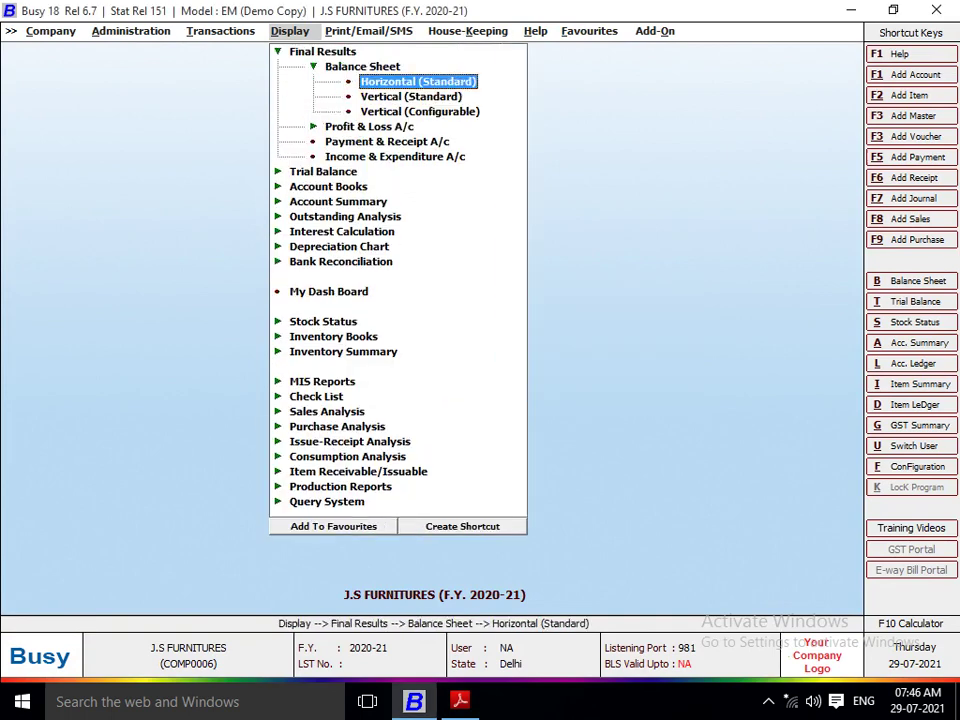
{"action": "key", "text": "Return"}
{"action": "key", "text": "F2"}
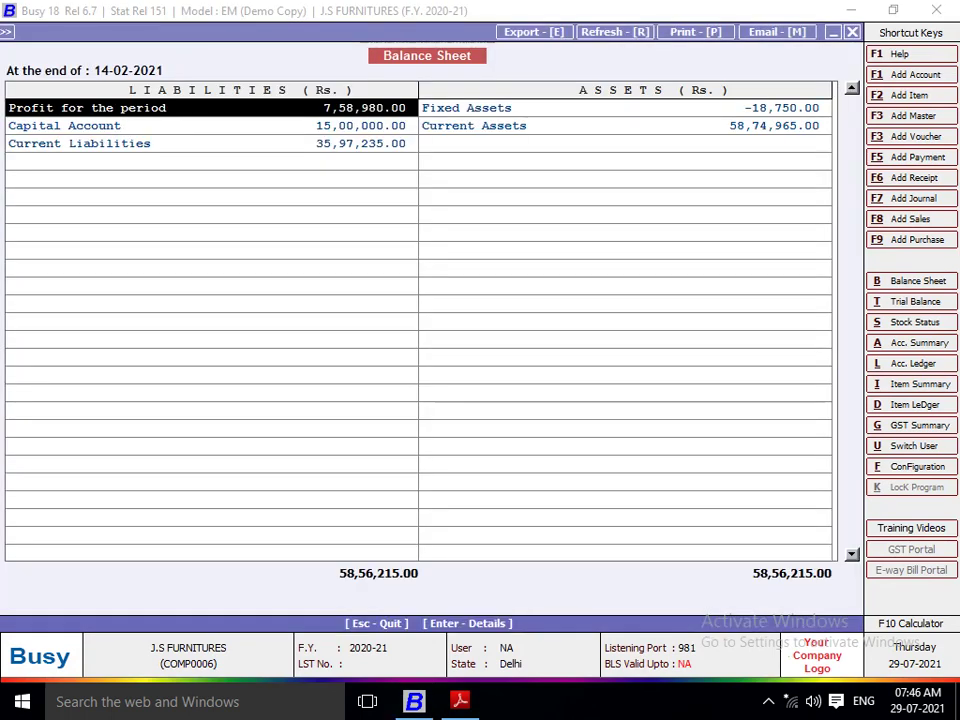
Drill down from Current Liabilities to view the Sundry Creditors group balances, and return to the Balance Sheet
{"action": "key", "text": "Down"}
{"action": "key", "text": "Down"}
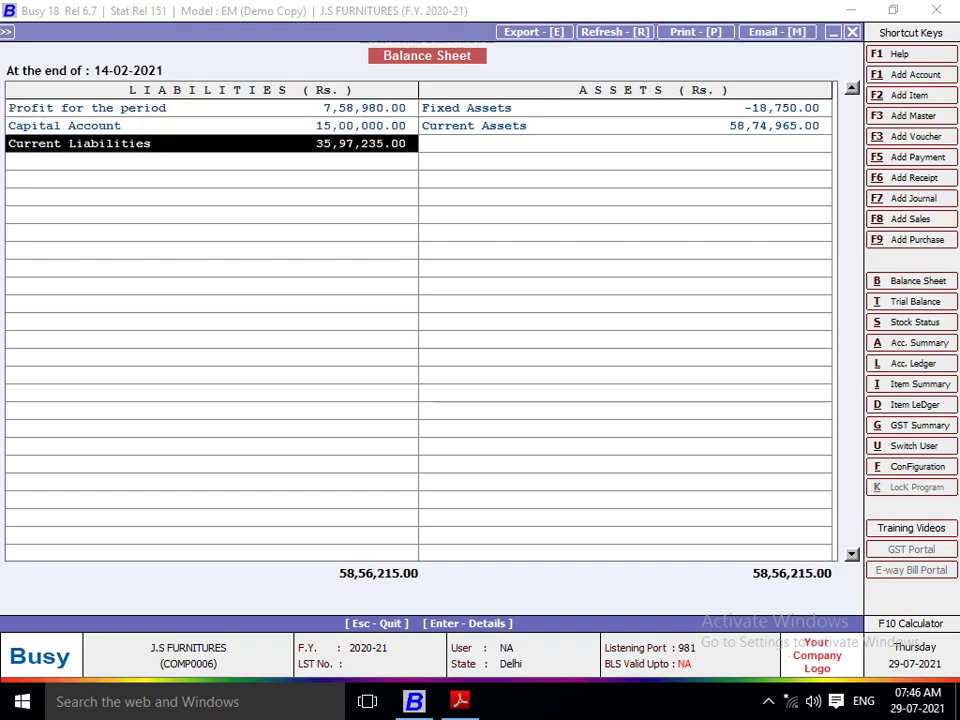
{"action": "key", "text": "Return"}
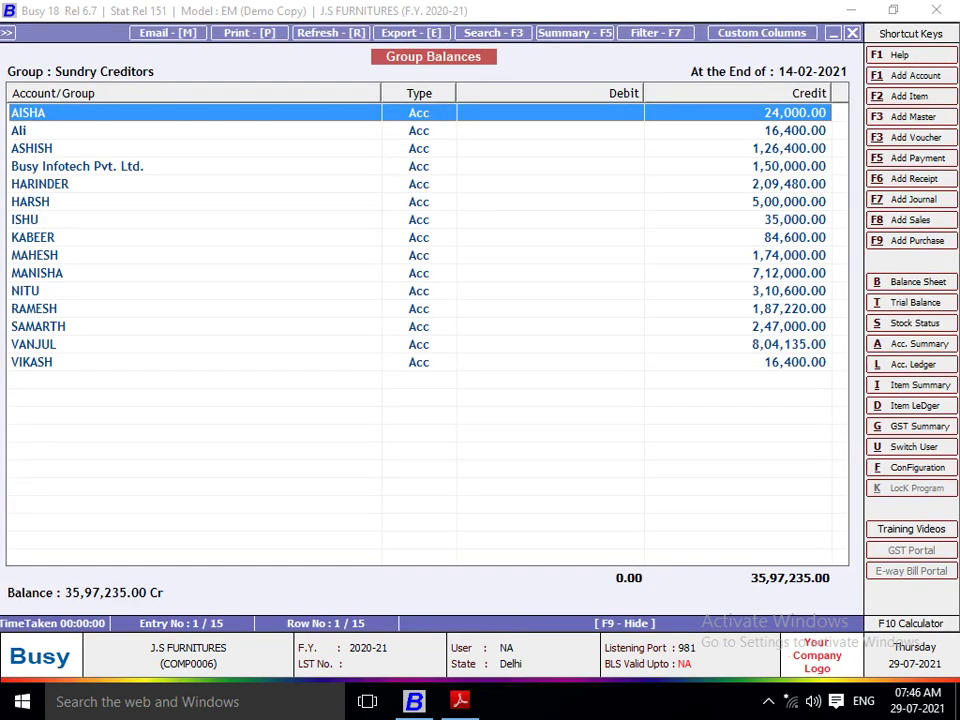
{"action": "key", "text": "Escape"}
{"action": "key", "text": "Escape"}
Drill down from Current Assets to view the Sundry Debtors group balances, and close the Balance Sheet
{"action": "key", "text": "Right"}
{"action": "key", "text": "Up"}
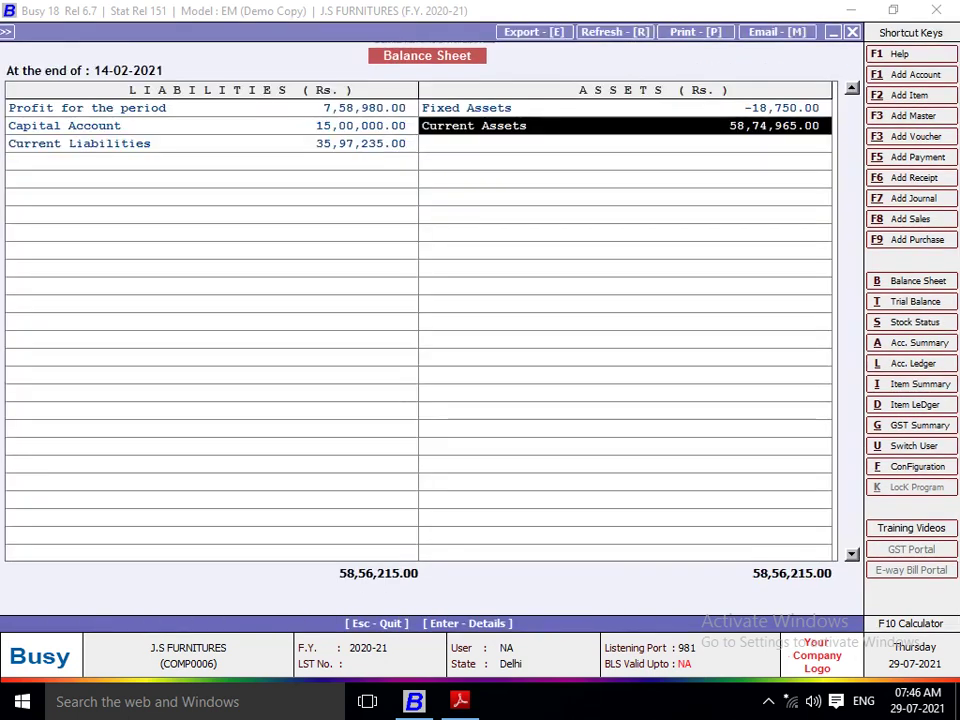
{"action": "key", "text": "Return"}
{"action": "key", "text": "Down"}
{"action": "key", "text": "Down"}
{"action": "key", "text": "Down"}
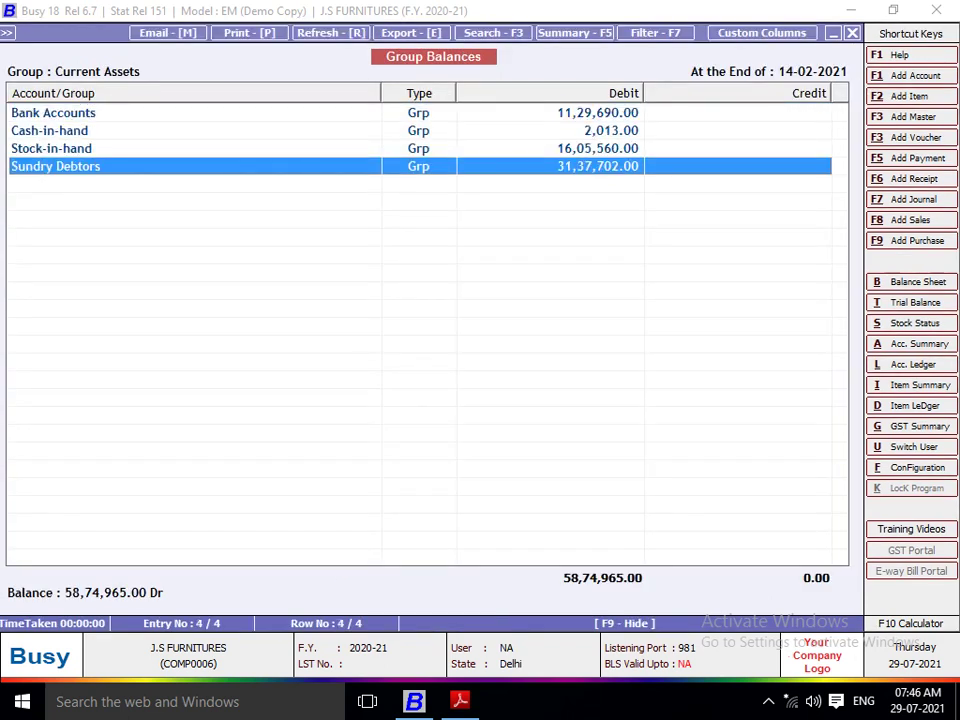
{"action": "key", "text": "Return"}
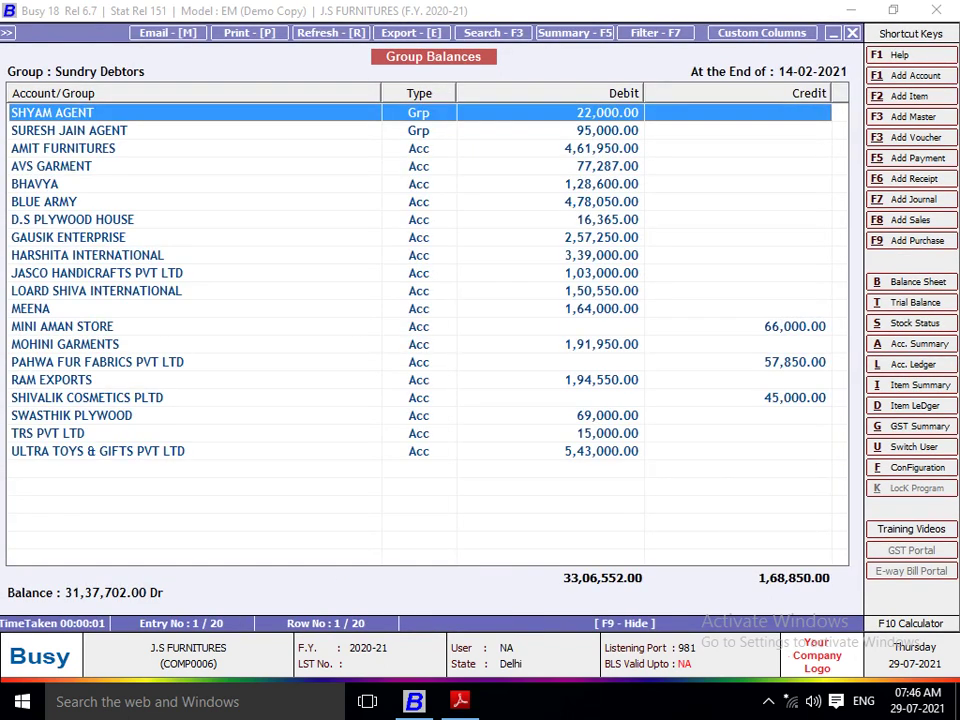
{"action": "key", "text": "Escape"}
{"action": "key", "text": "Escape"}
{"action": "key", "text": "Escape"}
{"action": "key", "text": "Escape"}
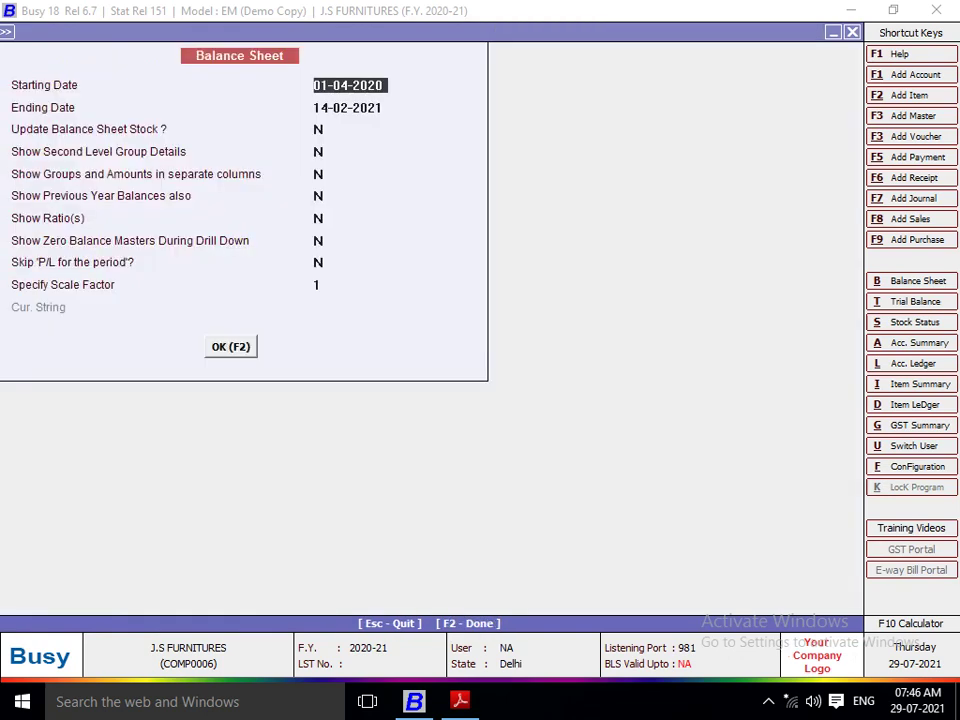
{"action": "key", "text": "Escape"}
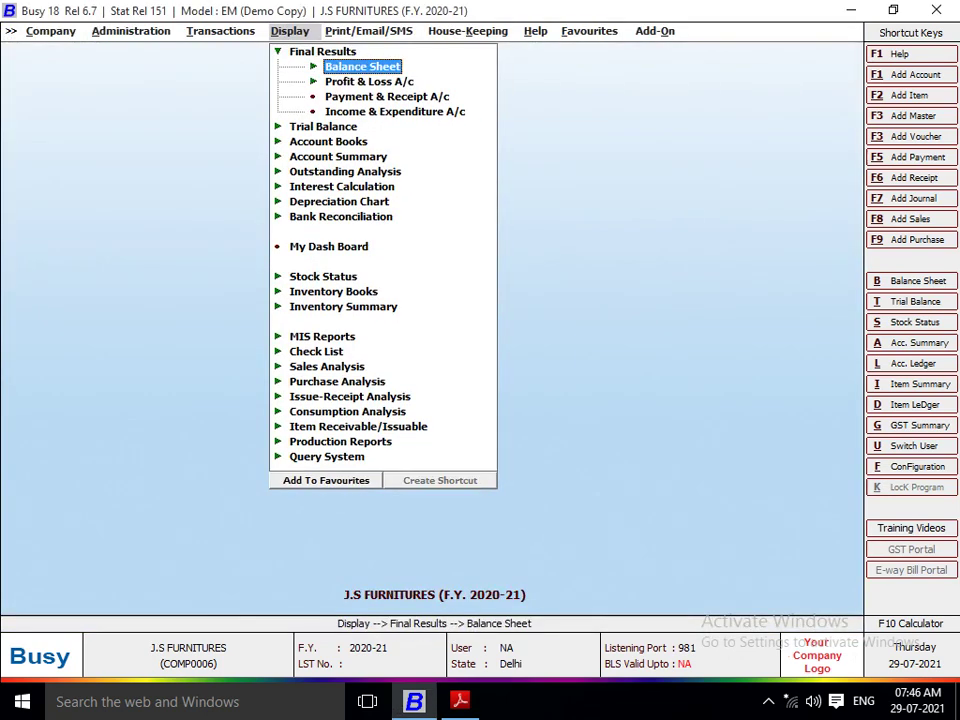
Switch to Project 5.pdf in Adobe Reader, read the questions from the closing stock one onwards, and return to Busy
{"action": "key", "text": "alt+Tab"}
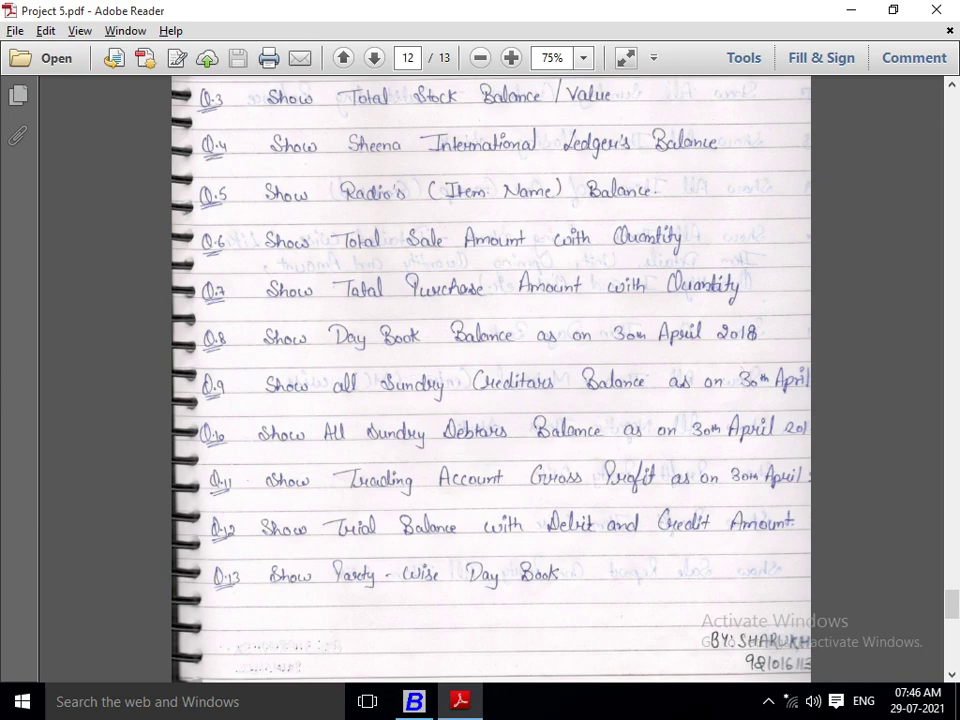
{"action": "scroll", "coordinate": [714, 453], "scroll_direction": "down", "scroll_amount": 10}
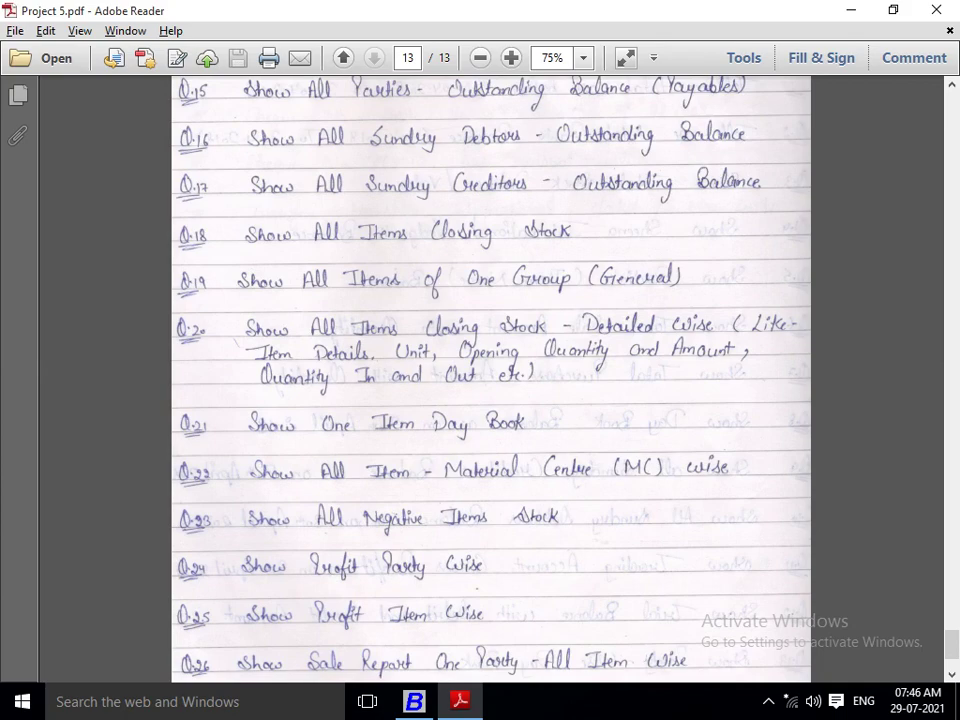
{"action": "key", "text": "alt+Tab"}
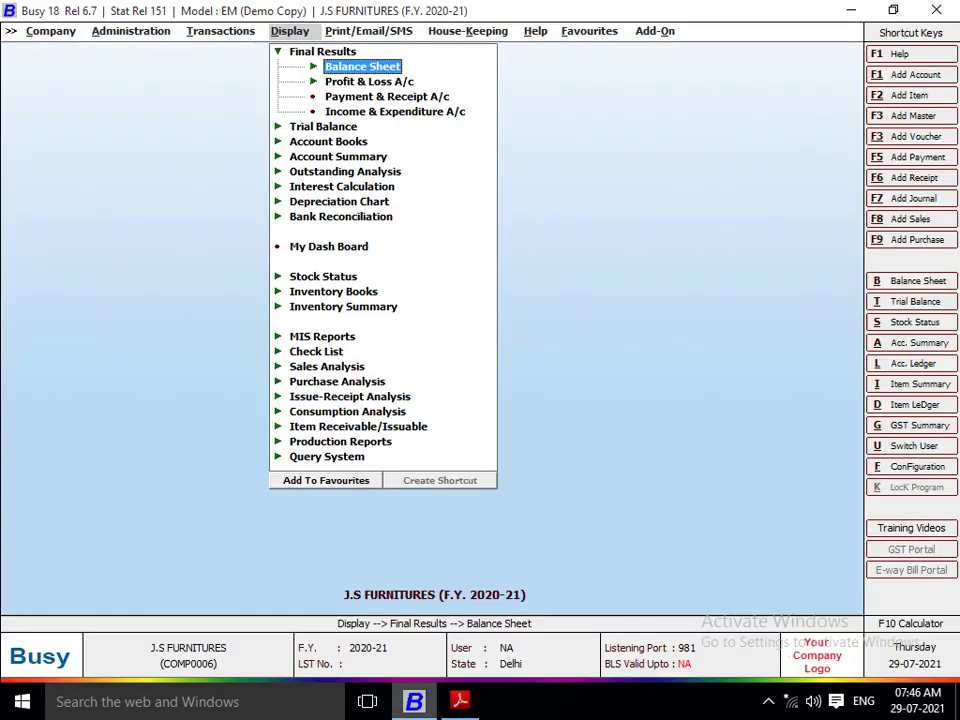
Generate the alphabetical closing stock report with balances only for all material centres and all items as on 14-02-2021
{"action": "key", "text": "Escape"}
{"action": "key", "text": "Down"}
{"action": "key", "text": "Down"}
{"action": "key", "text": "Down"}
{"action": "key", "text": "Down"}
{"action": "key", "text": "Down"}
{"action": "key", "text": "Down"}
{"action": "key", "text": "Down"}
{"action": "key", "text": "Down"}
{"action": "key", "text": "Down"}
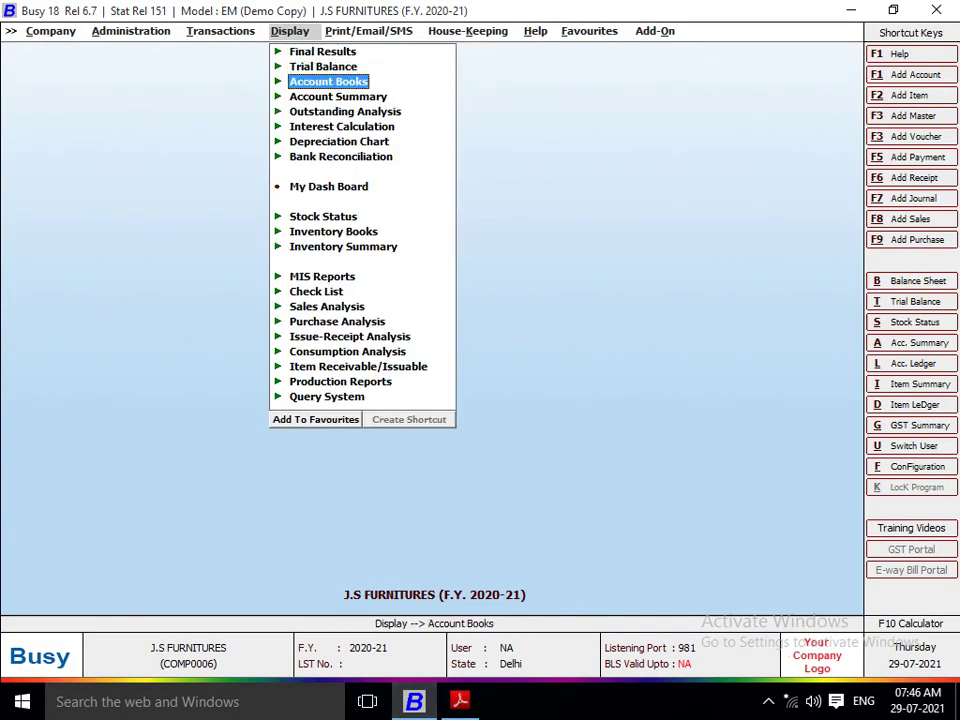
{"action": "key", "text": "Return"}
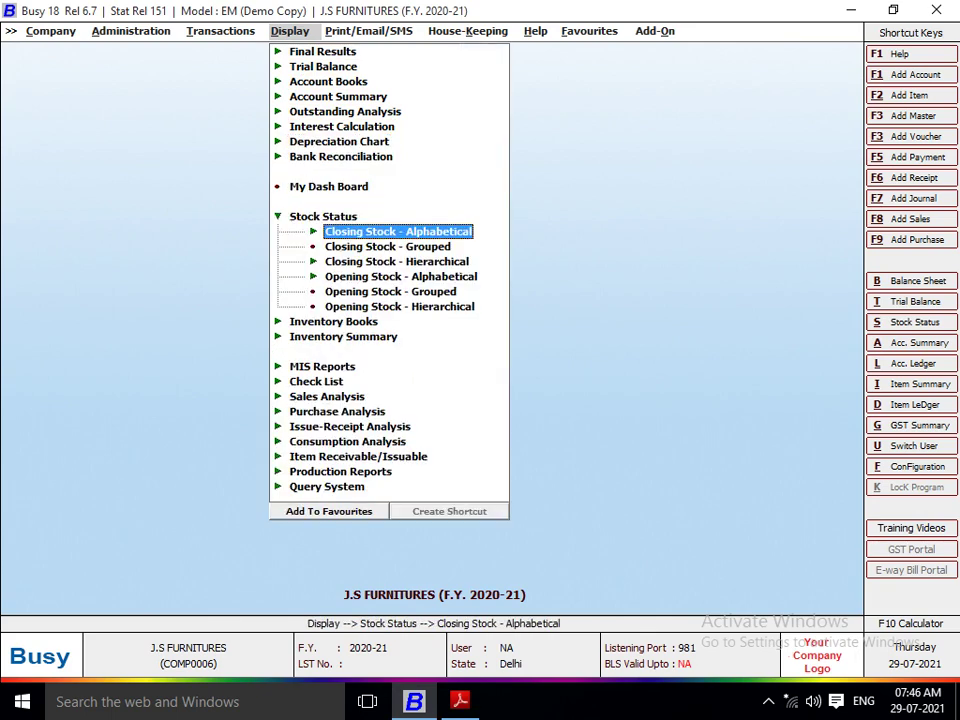
{"action": "key", "text": "Return"}
{"action": "key", "text": "Return"}
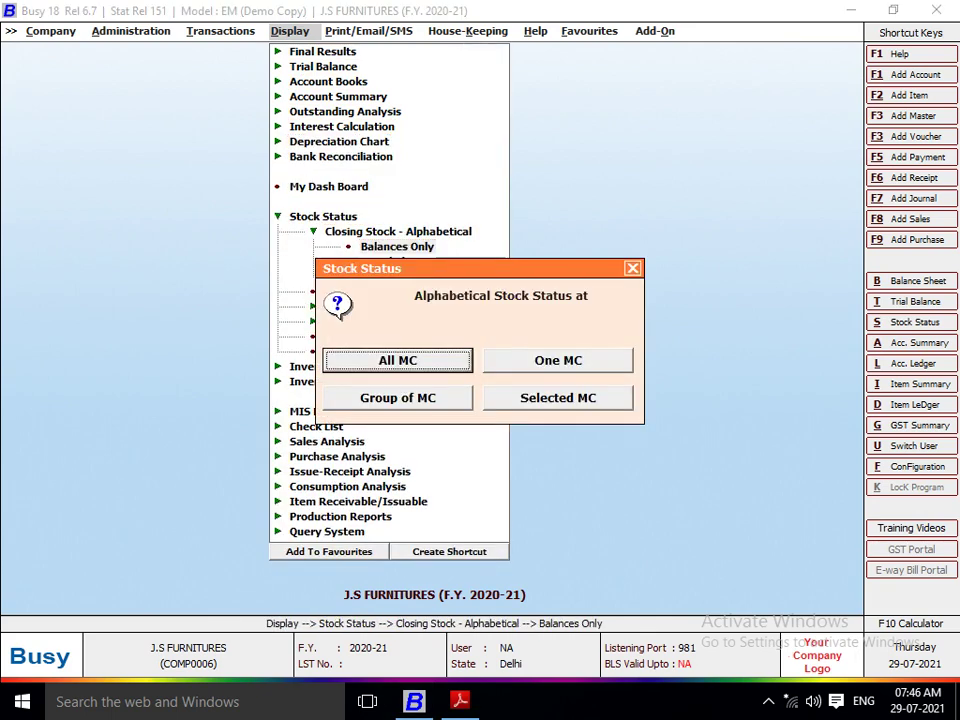
{"action": "key", "text": "Return"}
{"action": "key", "text": "Return"}
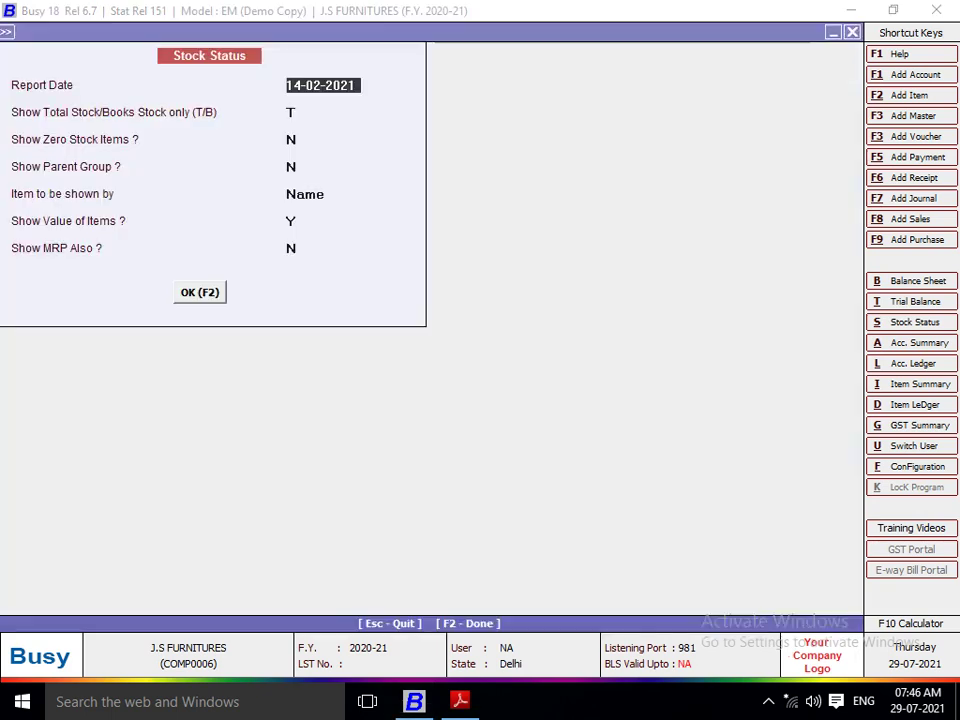
{"action": "key", "text": "F2"}
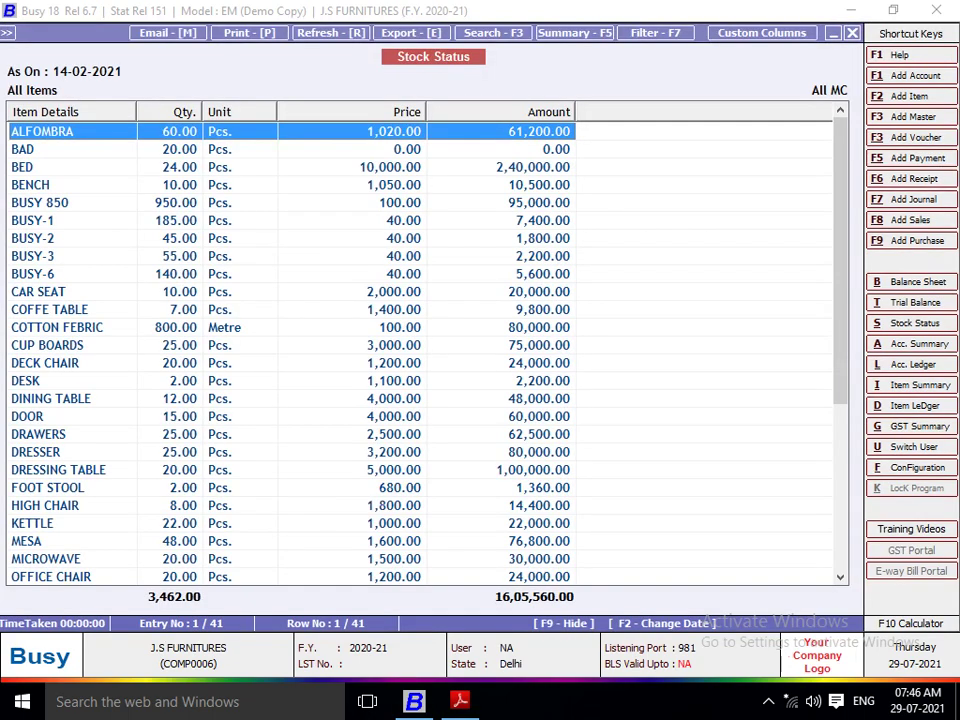
Read through the closing stock of all items down to WHEEL CHAIR, and close the report
{"action": "key", "text": "Down"}
{"action": "key", "text": "Down"}
{"action": "key", "text": "Down"}
{"action": "key", "text": "Down"}
{"action": "key", "text": "Down"}
{"action": "key", "text": "Down"}
{"action": "key", "text": "Down"}
{"action": "key", "text": "Down"}
{"action": "key", "text": "Down"}
{"action": "key", "text": "Down"}
{"action": "key", "text": "Down"}
{"action": "key", "text": "Down"}
{"action": "key", "text": "Down"}
{"action": "key", "text": "Down"}
{"action": "key", "text": "Down"}
{"action": "key", "text": "Down"}
{"action": "key", "text": "Down"}
{"action": "key", "text": "Down"}
{"action": "key", "text": "Down"}
{"action": "key", "text": "Down"}
{"action": "key", "text": "Down"}
{"action": "key", "text": "Down"}
{"action": "key", "text": "Down"}
{"action": "key", "text": "Down"}
{"action": "key", "text": "Down"}
{"action": "key", "text": "Down"}
{"action": "key", "text": "Down"}
{"action": "key", "text": "Down"}
{"action": "key", "text": "Down"}
{"action": "key", "text": "Down"}
{"action": "key", "text": "Down"}
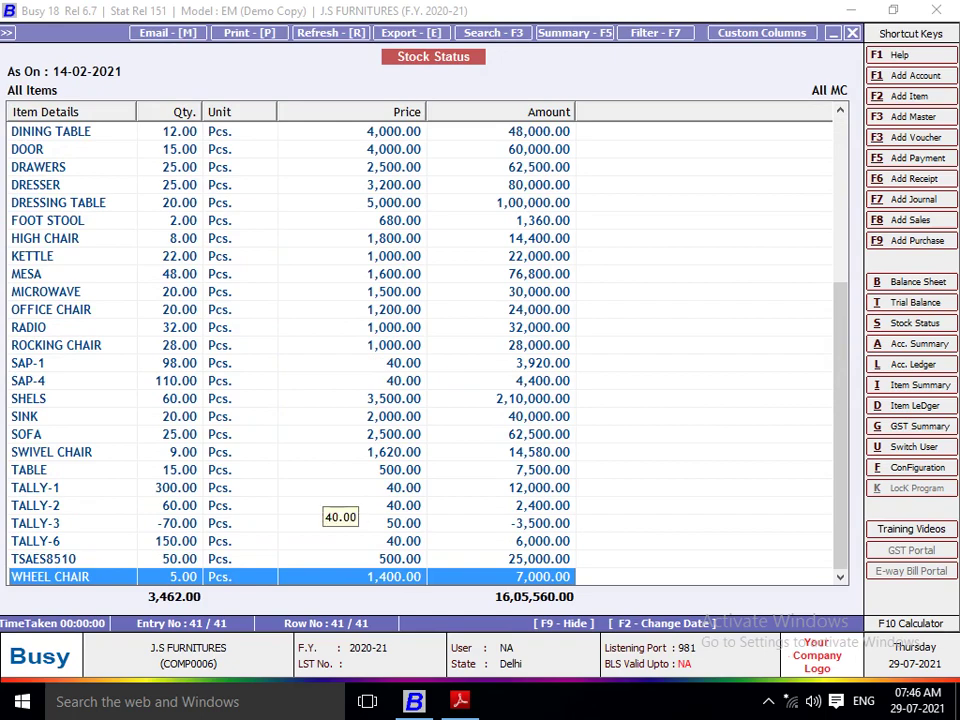
{"action": "key", "text": "Escape"}
{"action": "key", "text": "Escape"}
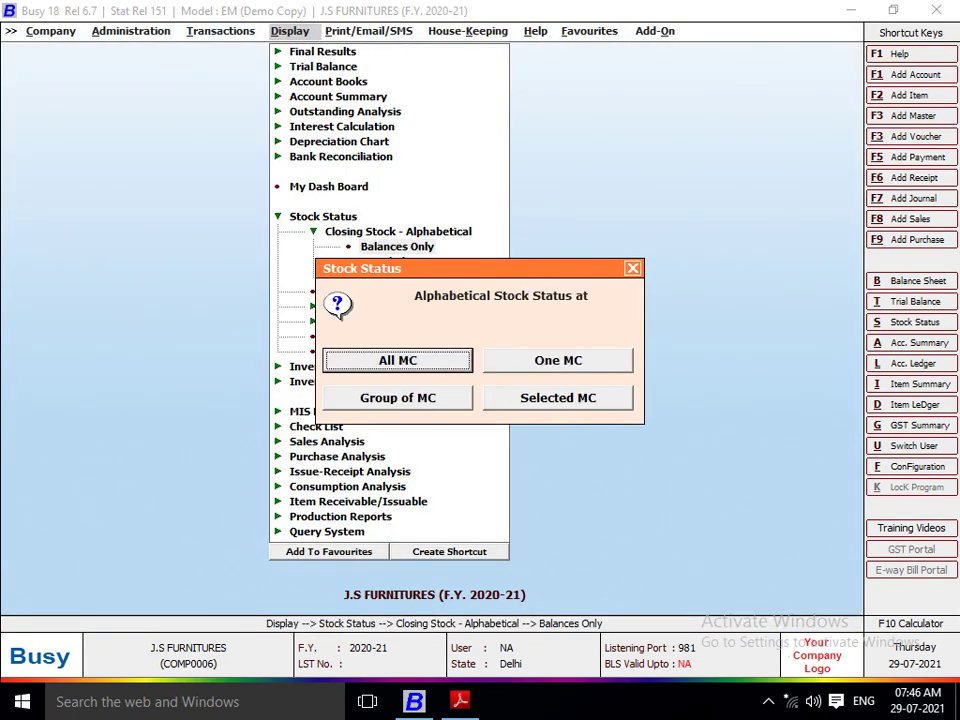
{"action": "key", "text": "Escape"}
Check the next question in Project 5.pdf in Adobe Reader, and generate Busy's balances-only closing stock for item group General, all MC, as on 14-02-2021
{"action": "key", "text": "alt+Tab"}
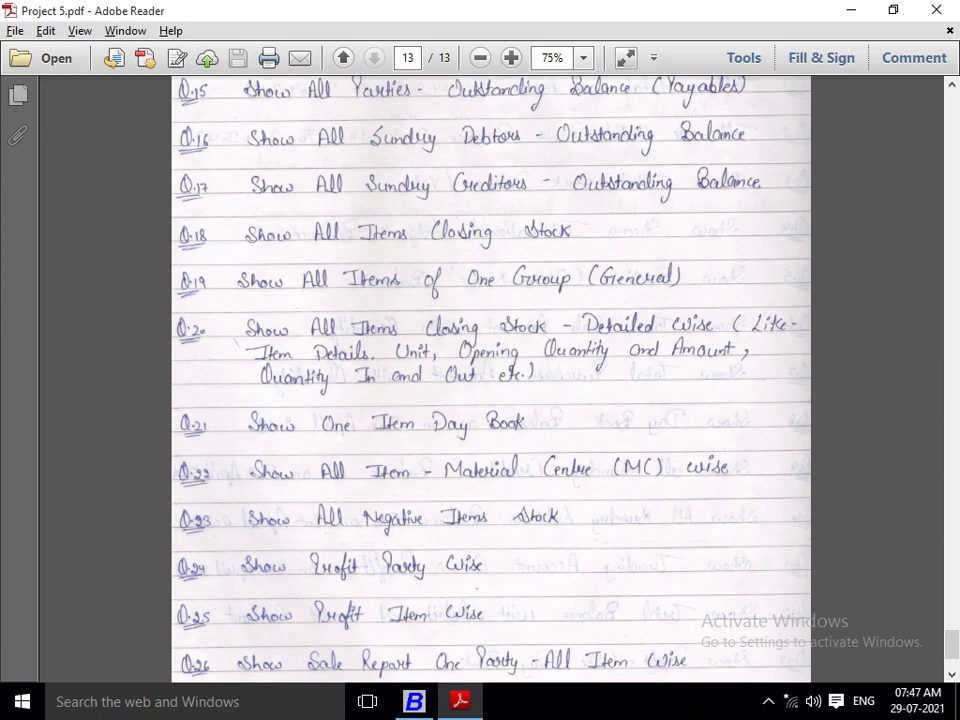
{"action": "key", "text": "alt+Tab"}
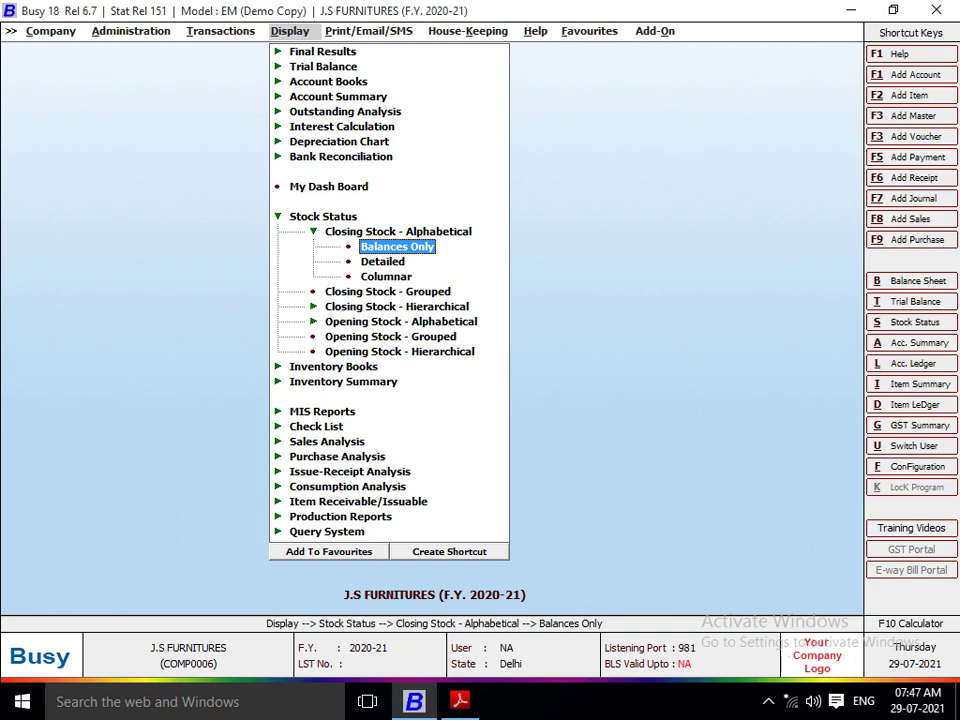
{"action": "key", "text": "Return"}
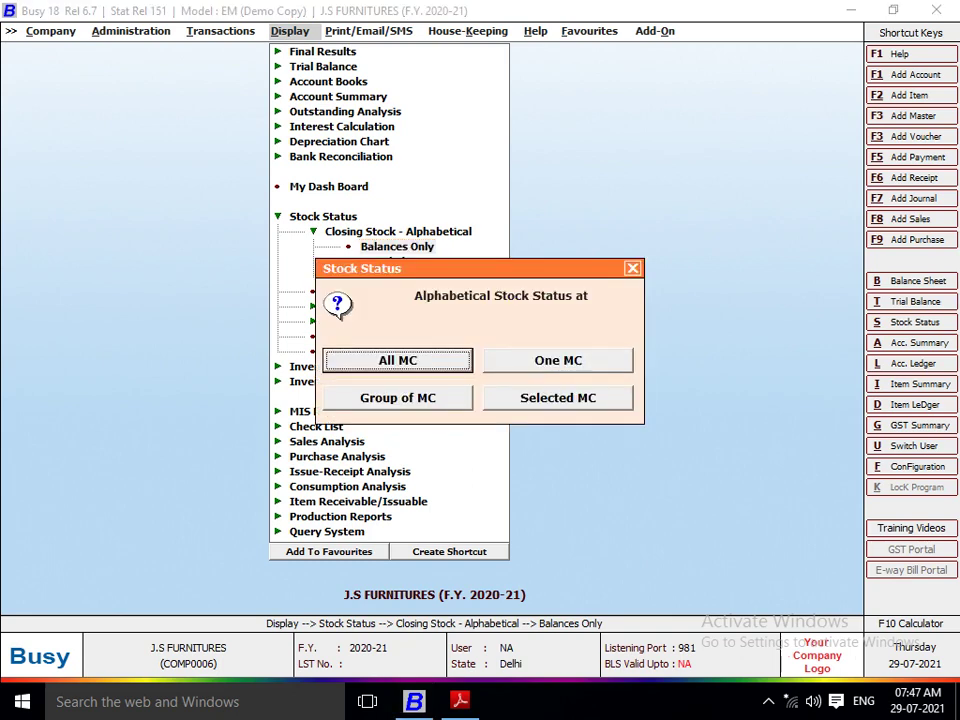
{"action": "key", "text": "Return"}
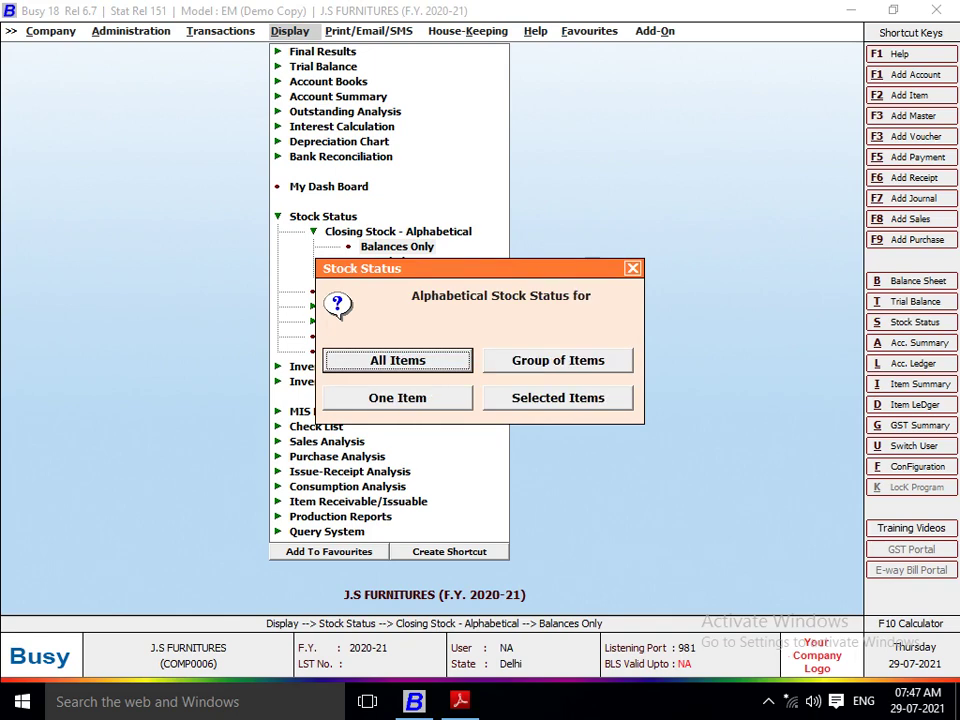
{"action": "key", "text": "Right"}
{"action": "key", "text": "Return"}
{"action": "key", "text": "Return"}
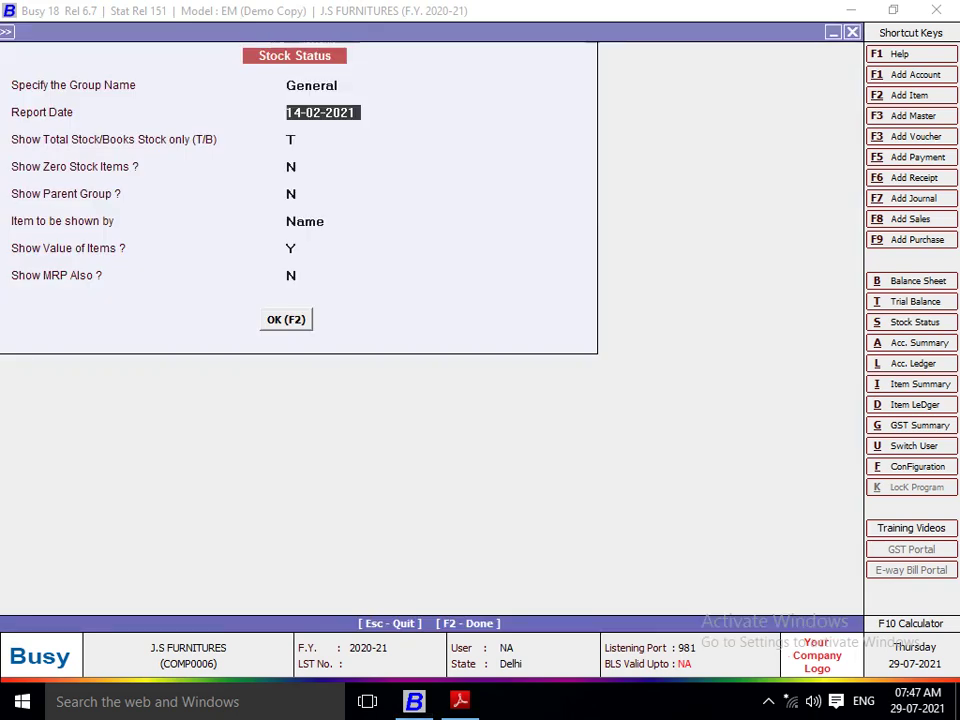
{"action": "key", "text": "F2"}
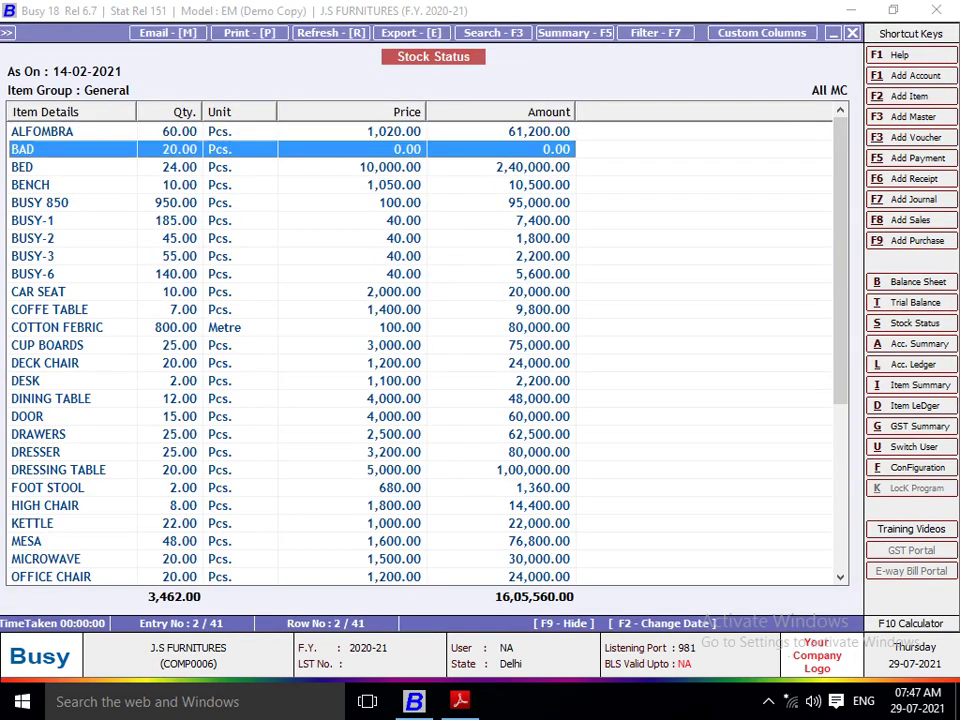
Examine the General group's closing stock list down to its last item, and close the report
{"action": "key", "text": "Down"}
{"action": "key", "text": "Down"}
{"action": "key", "text": "Down"}
{"action": "key", "text": "Down"}
{"action": "key", "text": "Down"}
{"action": "key", "text": "Down"}
{"action": "key", "text": "Down"}
{"action": "key", "text": "Down"}
{"action": "key", "text": "Down"}
{"action": "key", "text": "Down"}
{"action": "key", "text": "Down"}
{"action": "key", "text": "Down"}
{"action": "key", "text": "Down"}
{"action": "key", "text": "Down"}
{"action": "key", "text": "Down"}
{"action": "key", "text": "Down"}
{"action": "key", "text": "Down"}
{"action": "key", "text": "Down"}
{"action": "key", "text": "Down"}
{"action": "key", "text": "Down"}
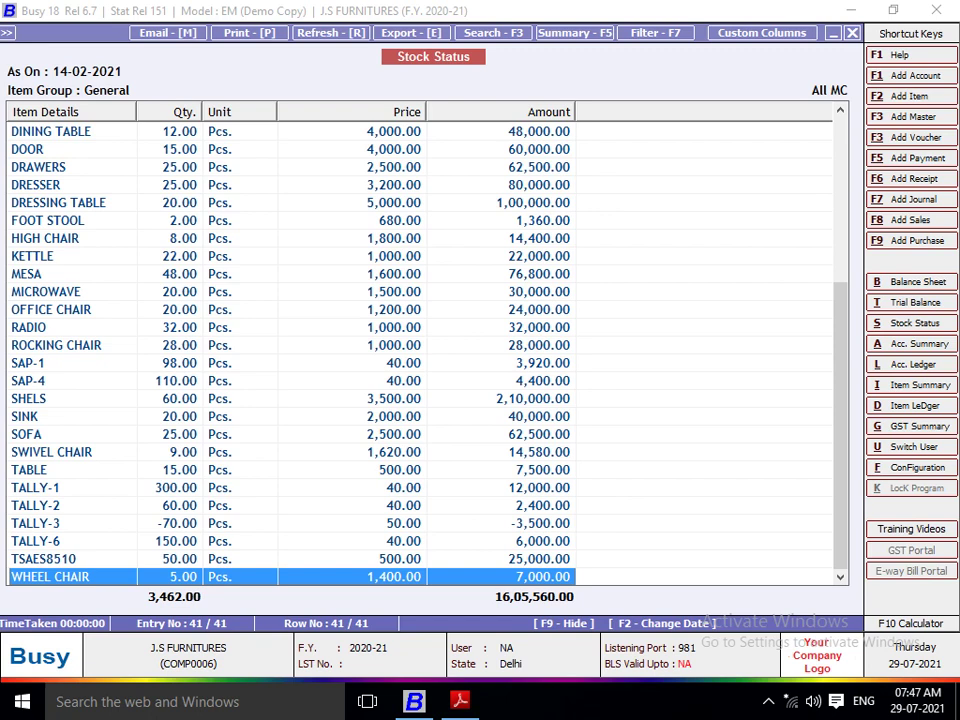
{"action": "left_click", "coordinate": [290, 434]}
{"action": "key", "text": "Escape"}
{"action": "key", "text": "Escape"}
{"action": "key", "text": "Escape"}
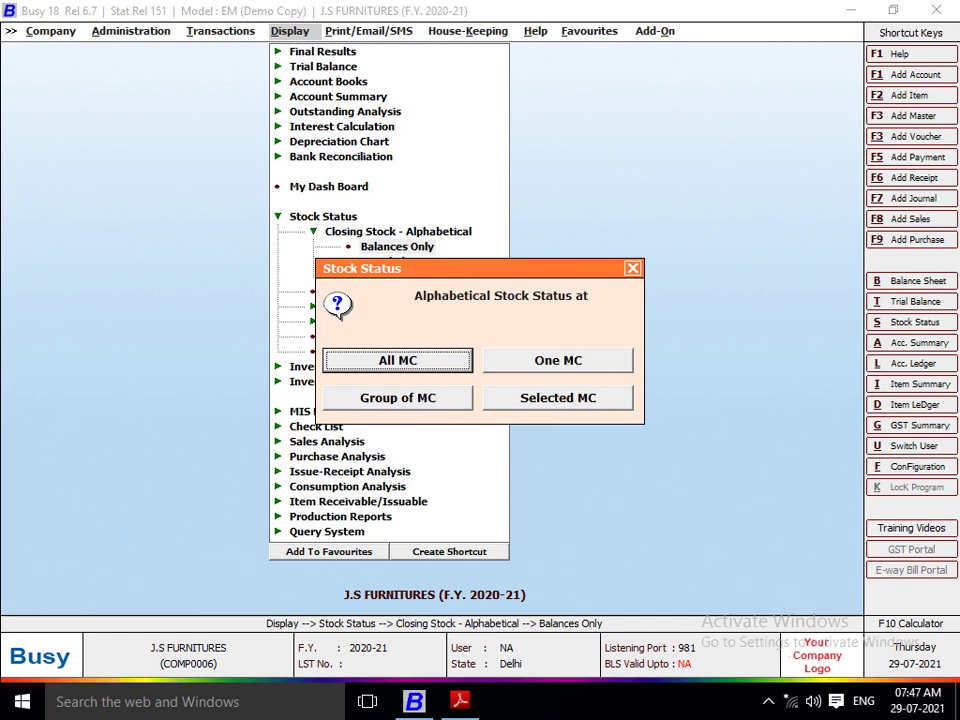
{"action": "key", "text": "Escape"}
{"action": "key", "text": "Escape"}
Check the detailed closing stock question in Project 5.pdf, and open Busy's detailed alphabetical closing stock options for all items and all MC
{"action": "key", "text": "alt+Tab"}
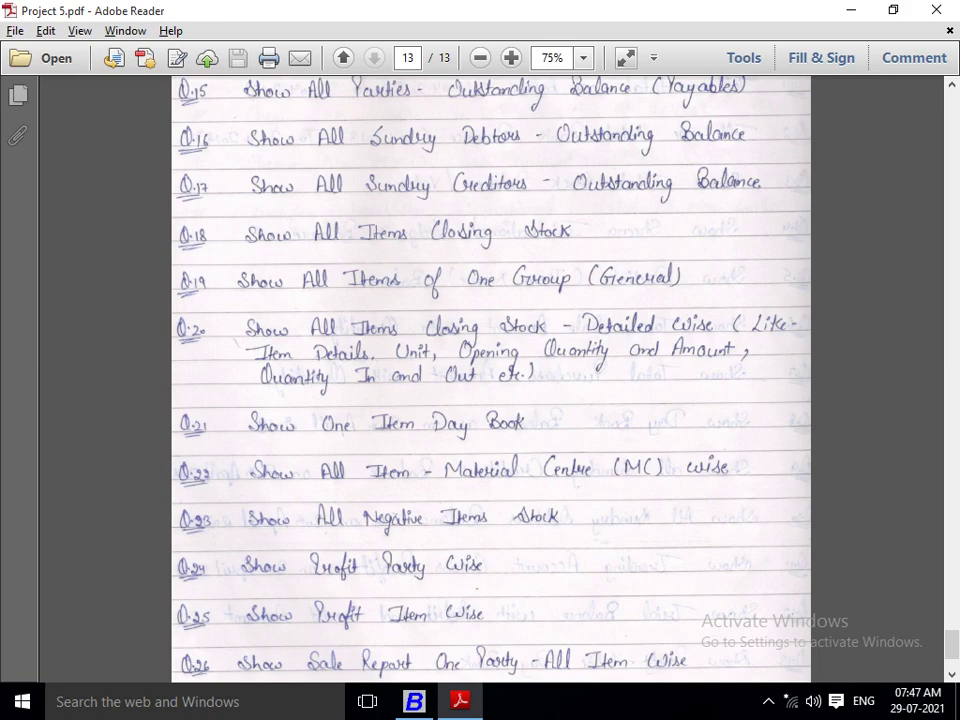
{"action": "key", "text": "alt+Tab"}
{"action": "key", "text": "Escape"}
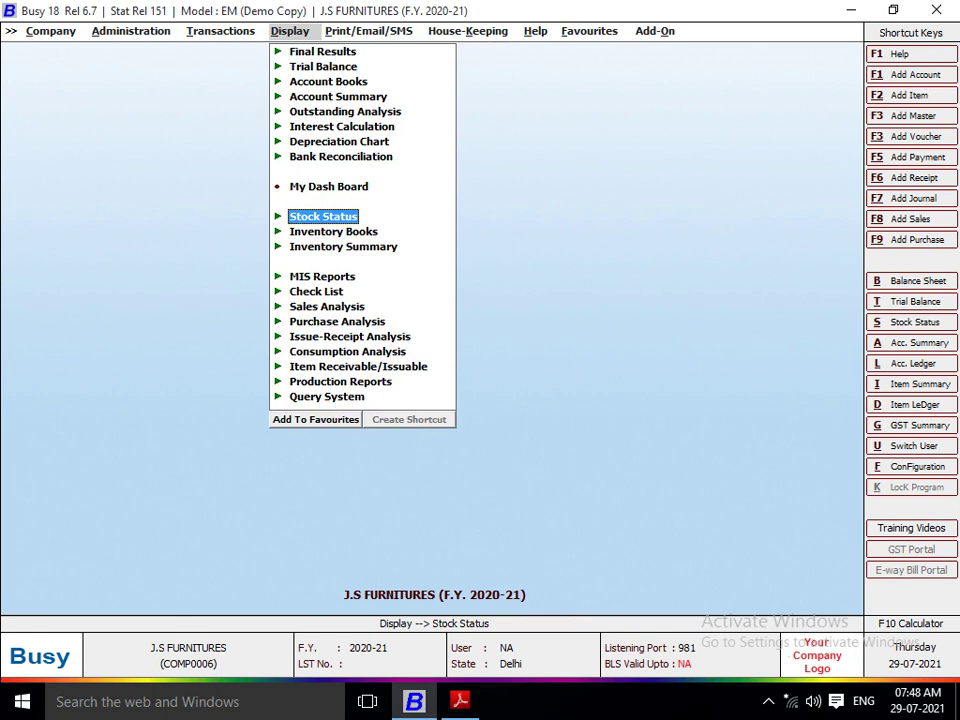
{"action": "key", "text": "Return"}
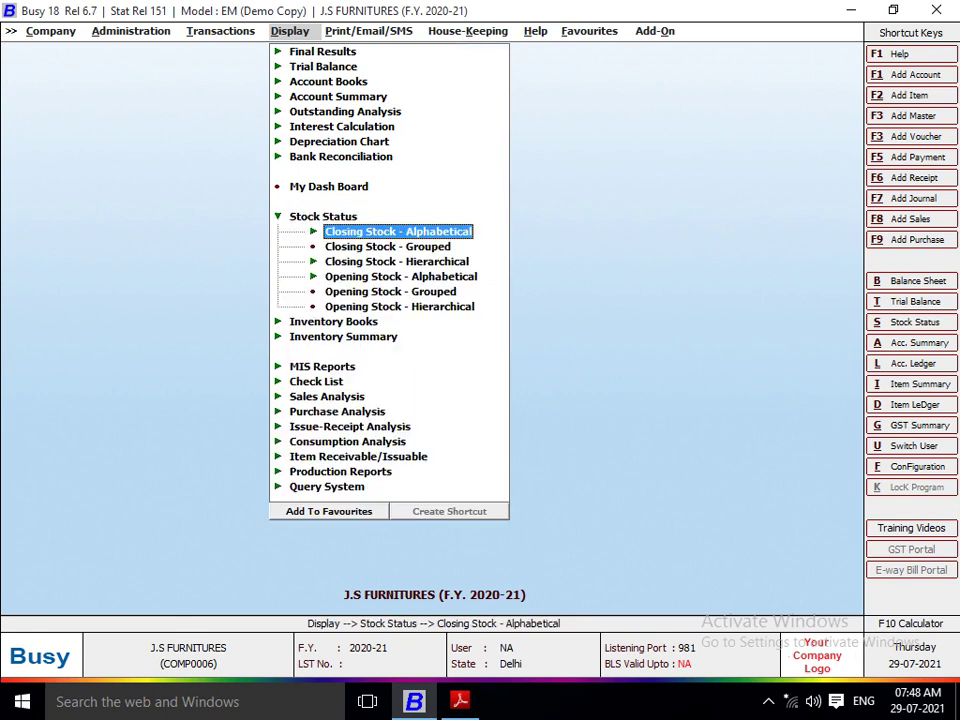
{"action": "key", "text": "Return"}
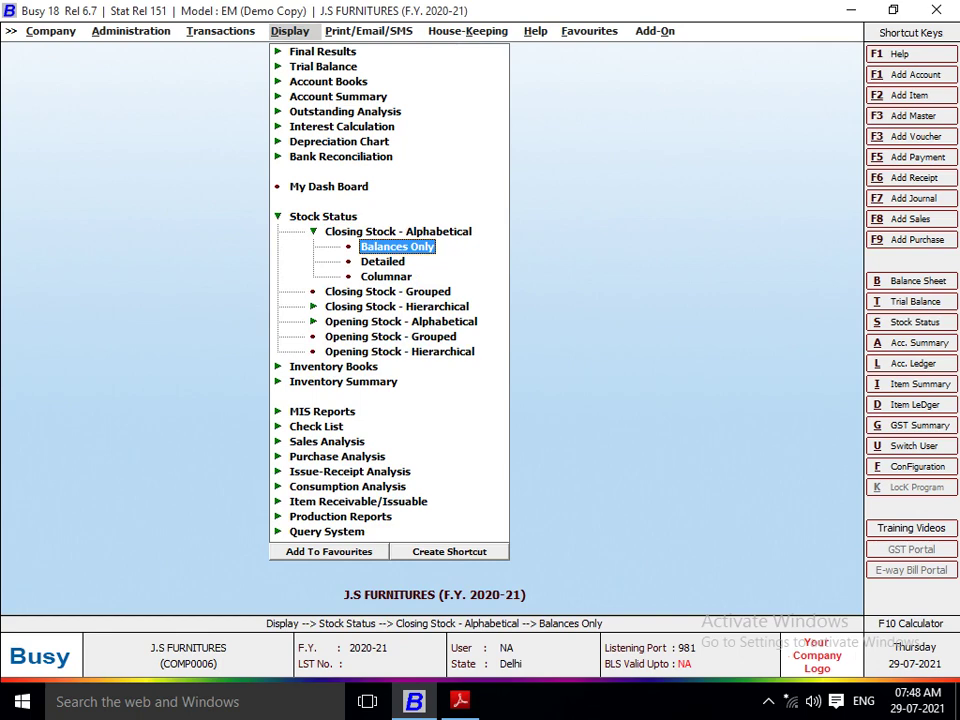
{"action": "key", "text": "Down"}
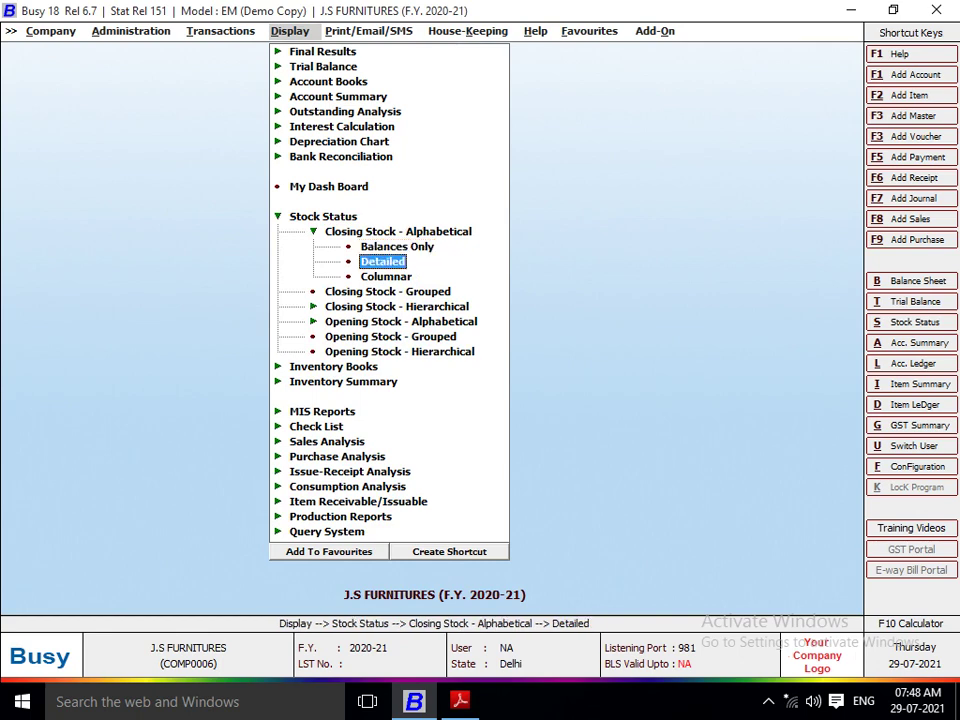
{"action": "key", "text": "Return"}
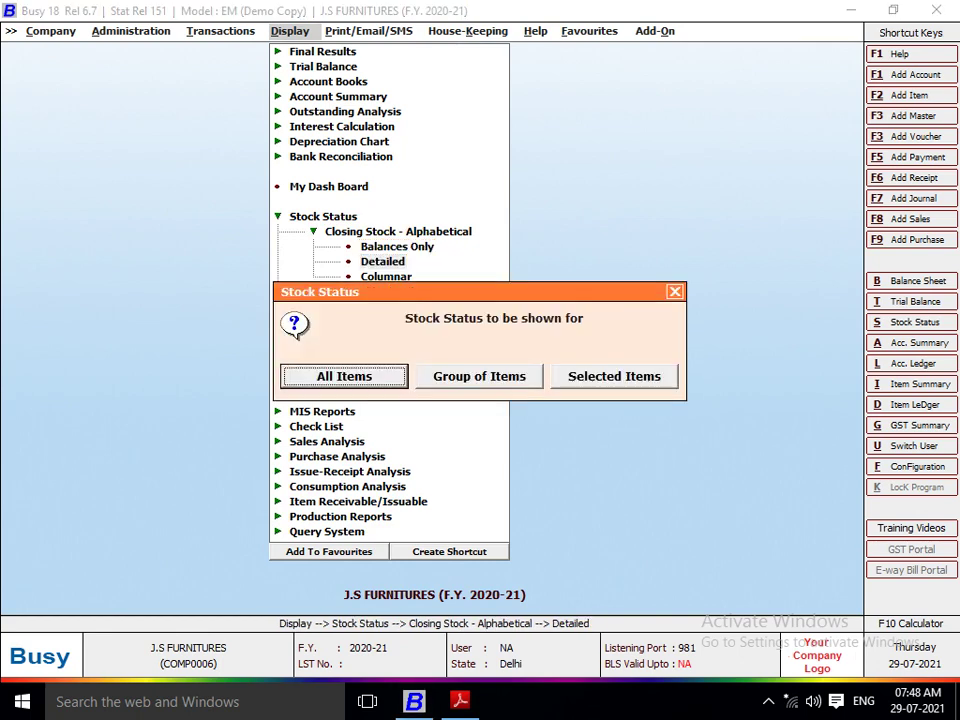
{"action": "key", "text": "Return"}
{"action": "key", "text": "Return"}
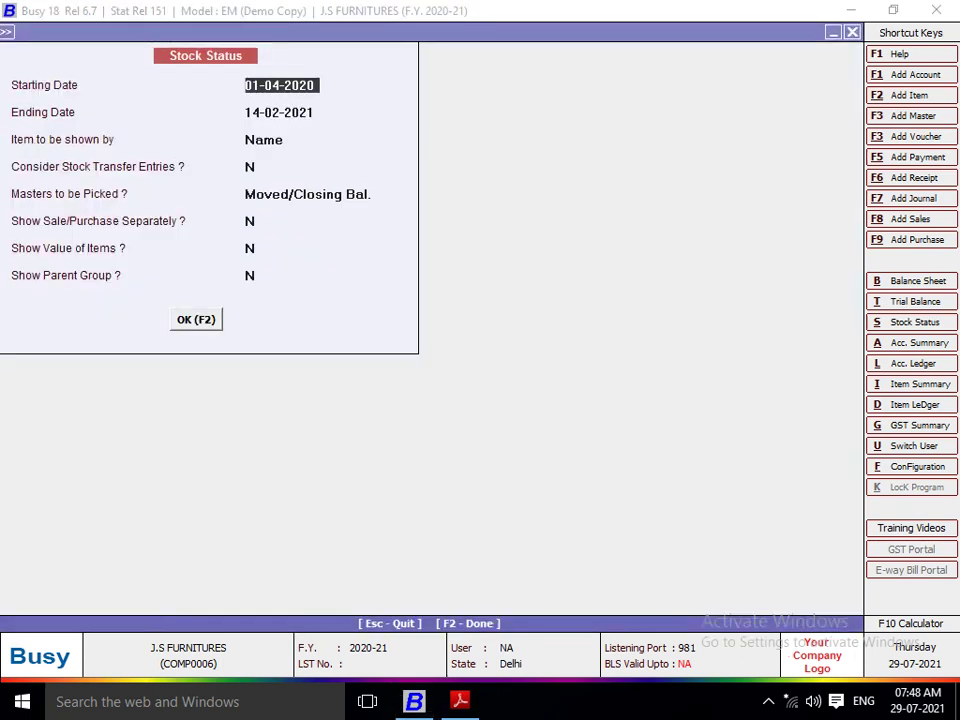
Generate the detailed stock status from 01-04-2020 to 14-02-2021 with Moved/Closing Bal. masters and the other preset options
{"action": "key", "text": "Return"}
{"action": "key", "text": "Return"}
{"action": "key", "text": "Return"}
{"action": "key", "text": "Return"}
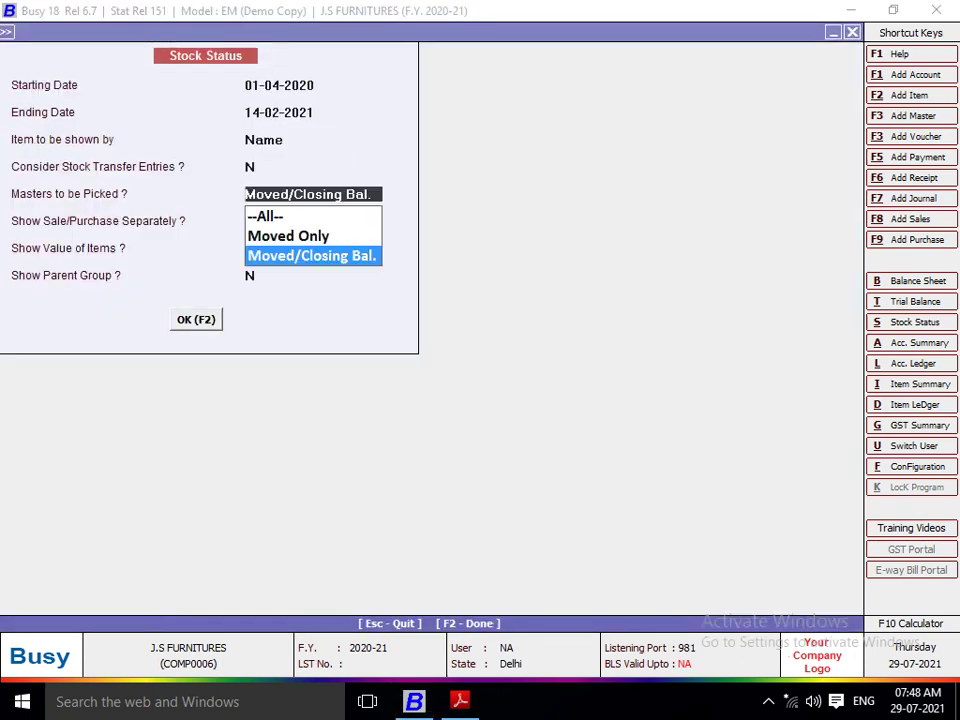
{"action": "key", "text": "Return"}
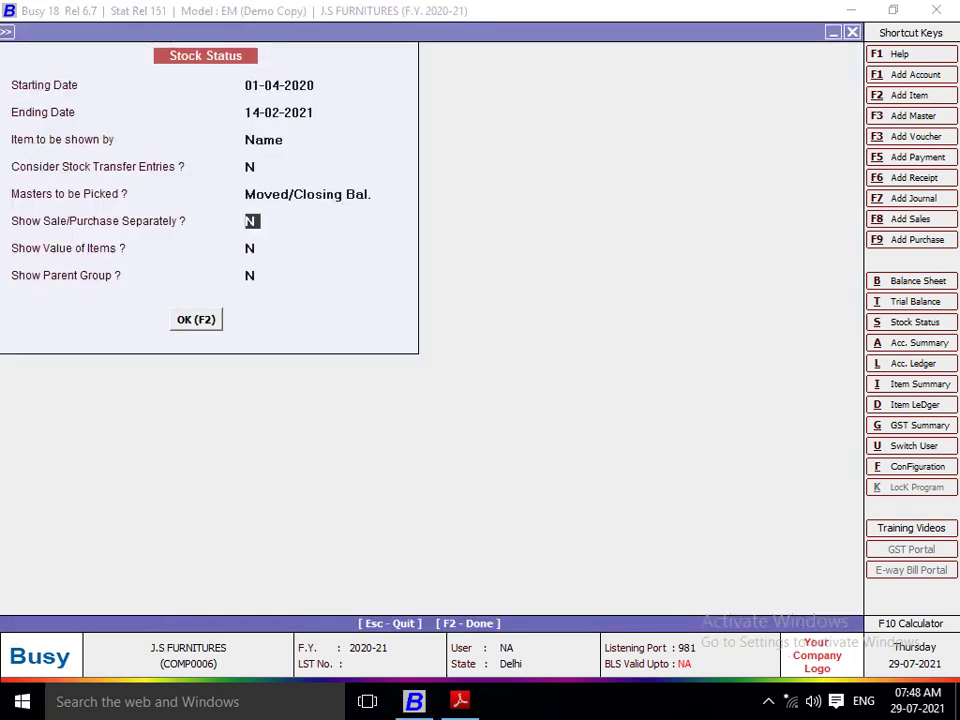
{"action": "key", "text": "Return"}
{"action": "key", "text": "Return"}
{"action": "key", "text": "Return"}
{"action": "key", "text": "Return"}
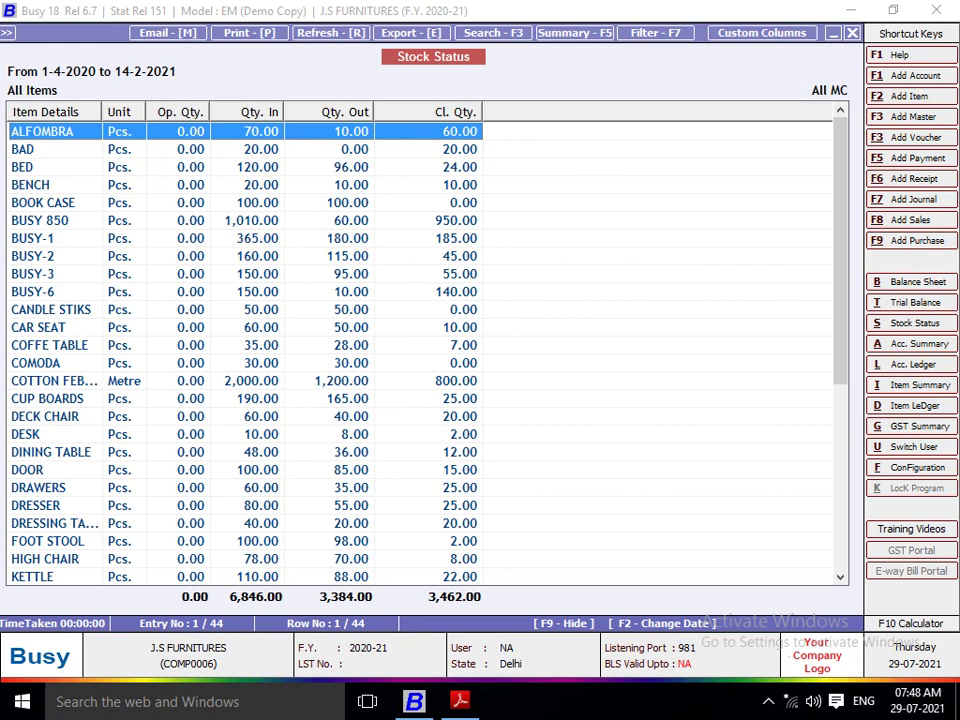
Widen the Item Details column, examine the quantity in, out and closing figures of the items down to BUSY-2, and close the report
{"action": "mouse_move", "coordinate": [101, 112]}
{"action": "left_mouse_down"}
{"action": "mouse_move", "coordinate": [130, 112]}
{"action": "mouse_move", "coordinate": [105, 112]}
{"action": "left_mouse_up"}
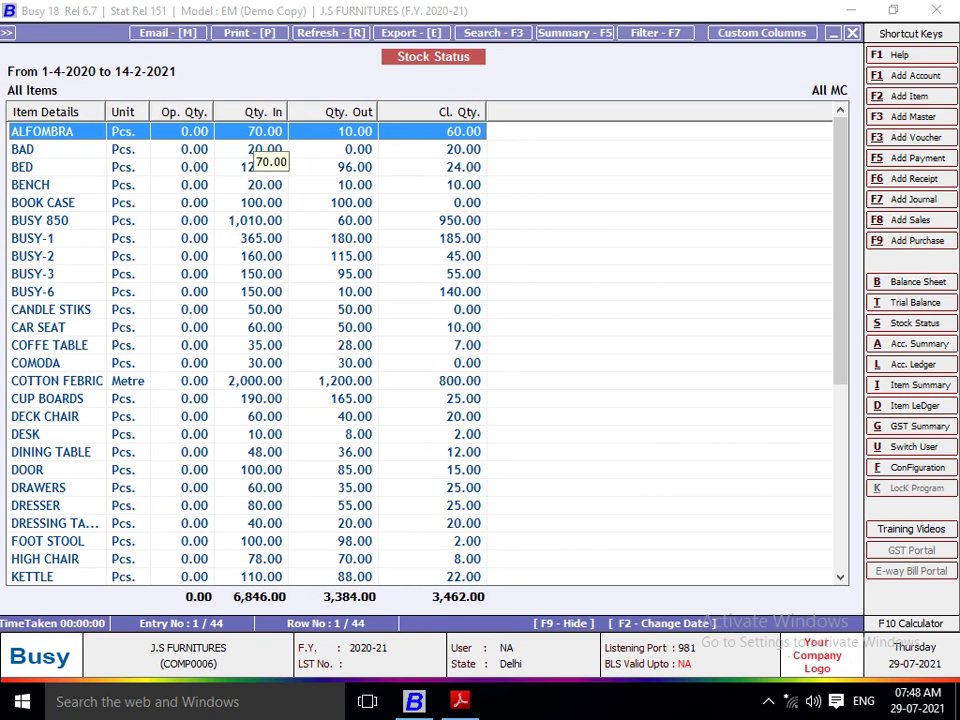
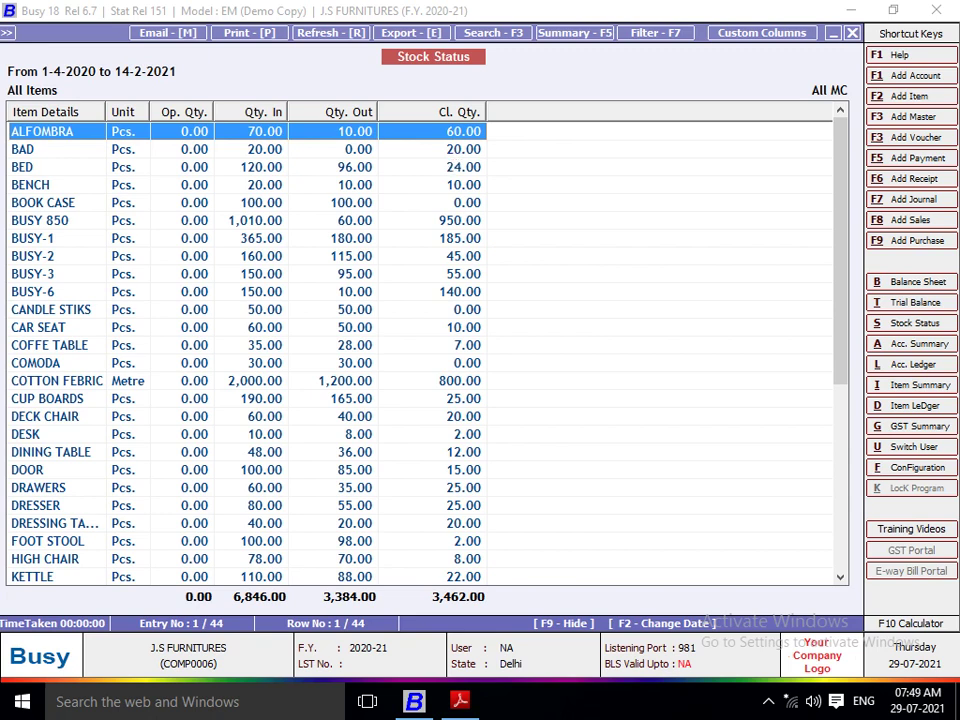
{"action": "left_click", "coordinate": [446, 149]}
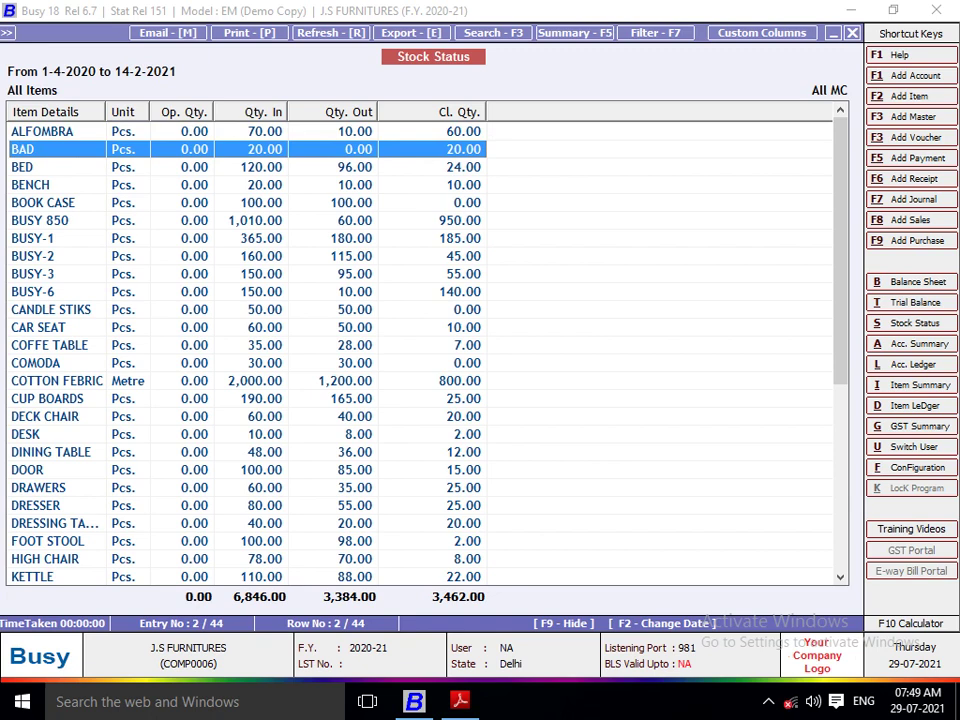
{"action": "key", "text": "Down"}
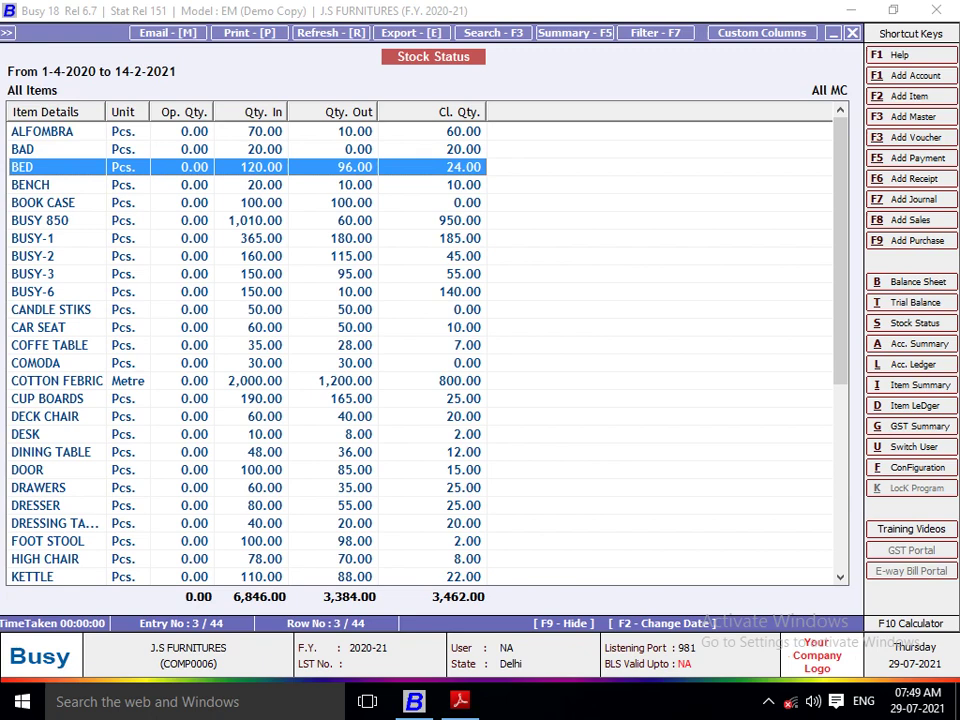
{"action": "key", "text": "Down"}
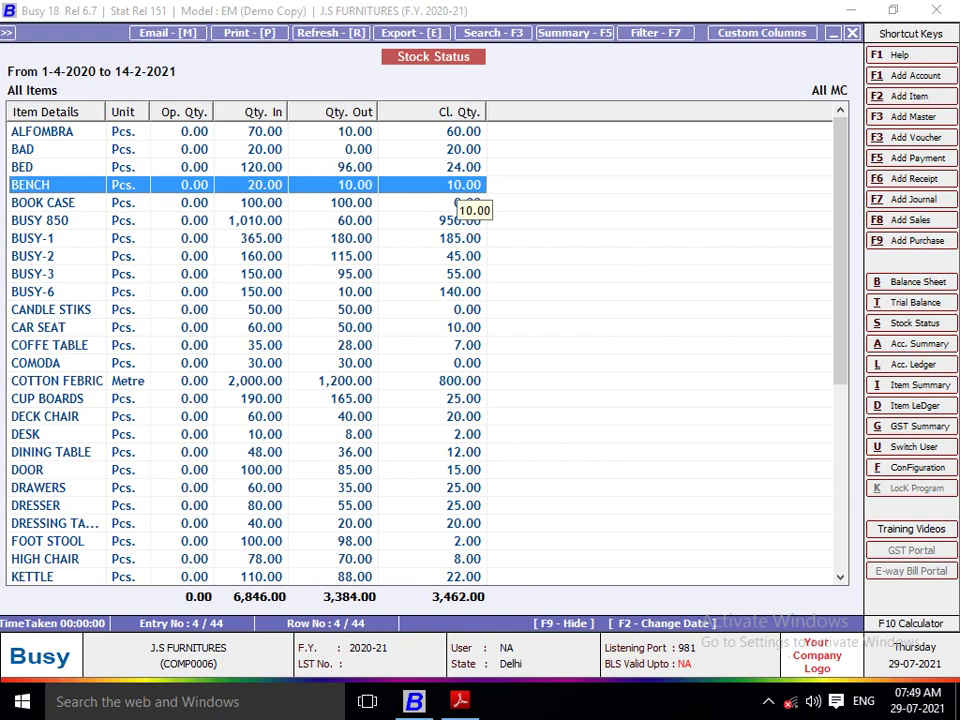
{"action": "key", "text": "Down"}
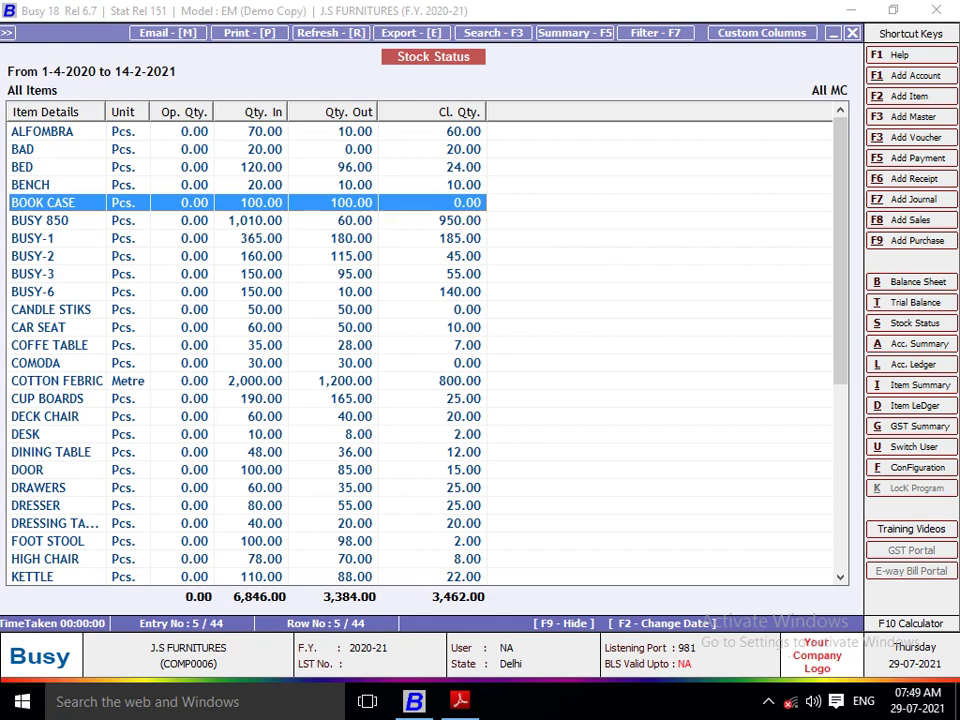
{"action": "left_click", "coordinate": [458, 221]}
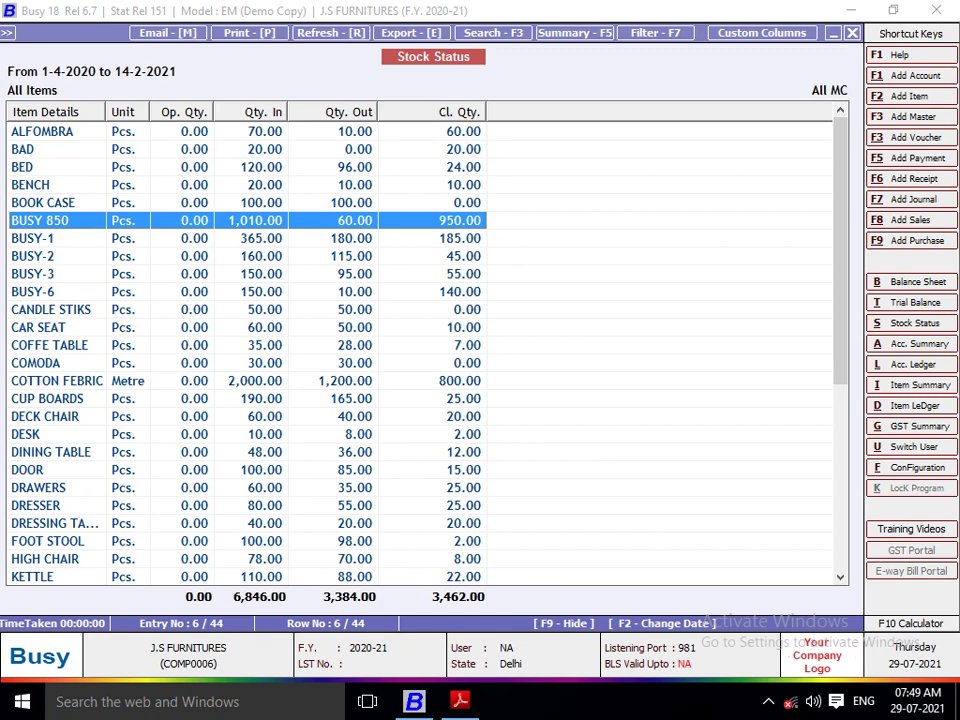
{"action": "left_click", "coordinate": [250, 238]}
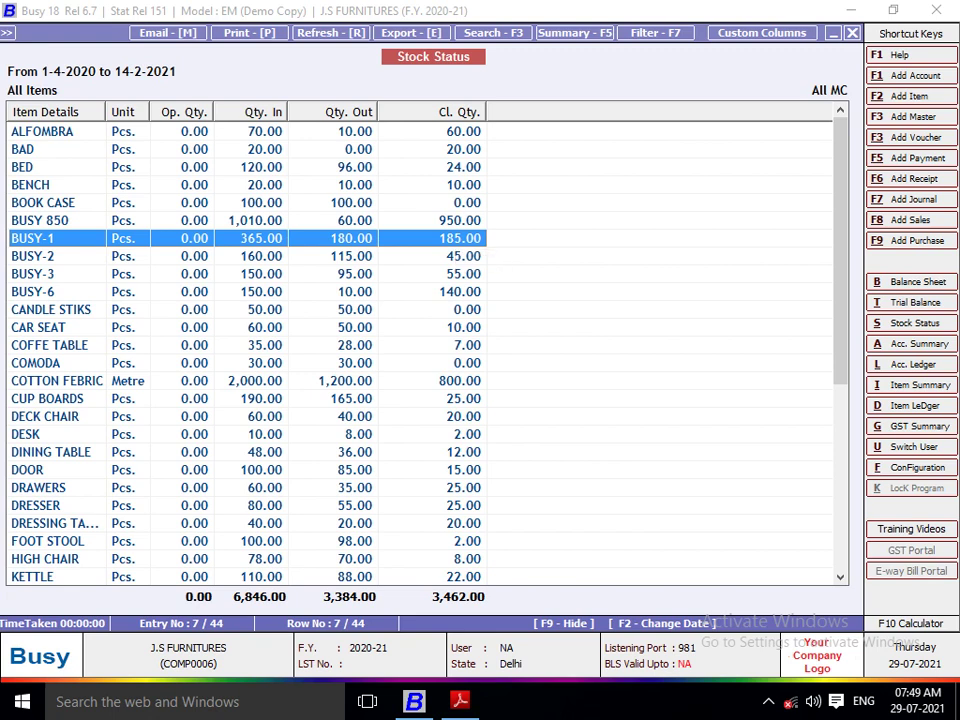
{"action": "key", "text": "Down"}
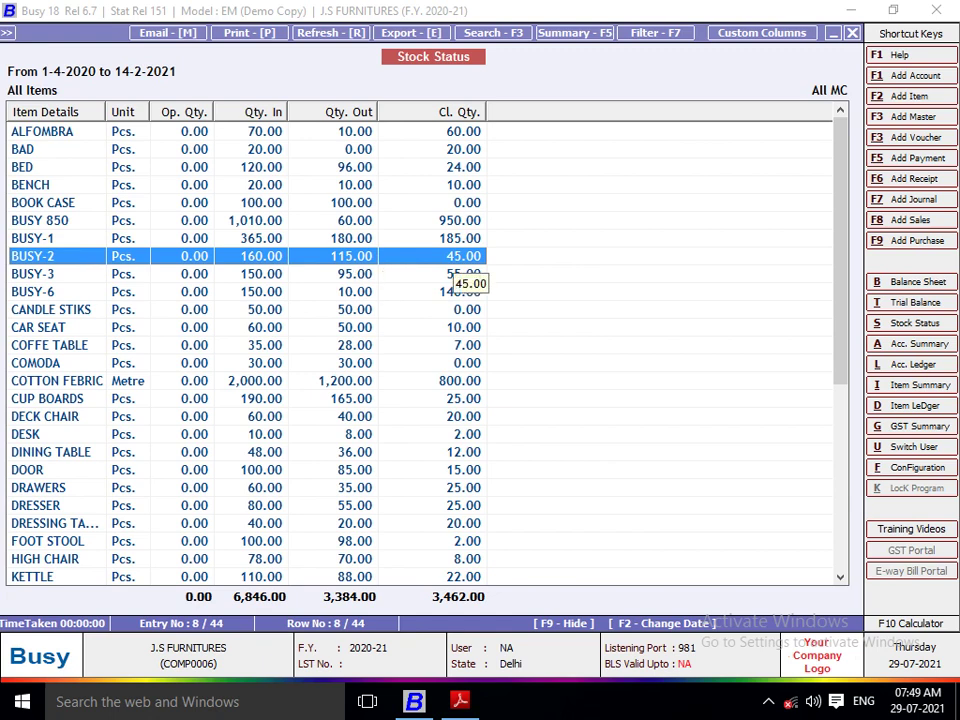
{"action": "key", "text": "Escape"}
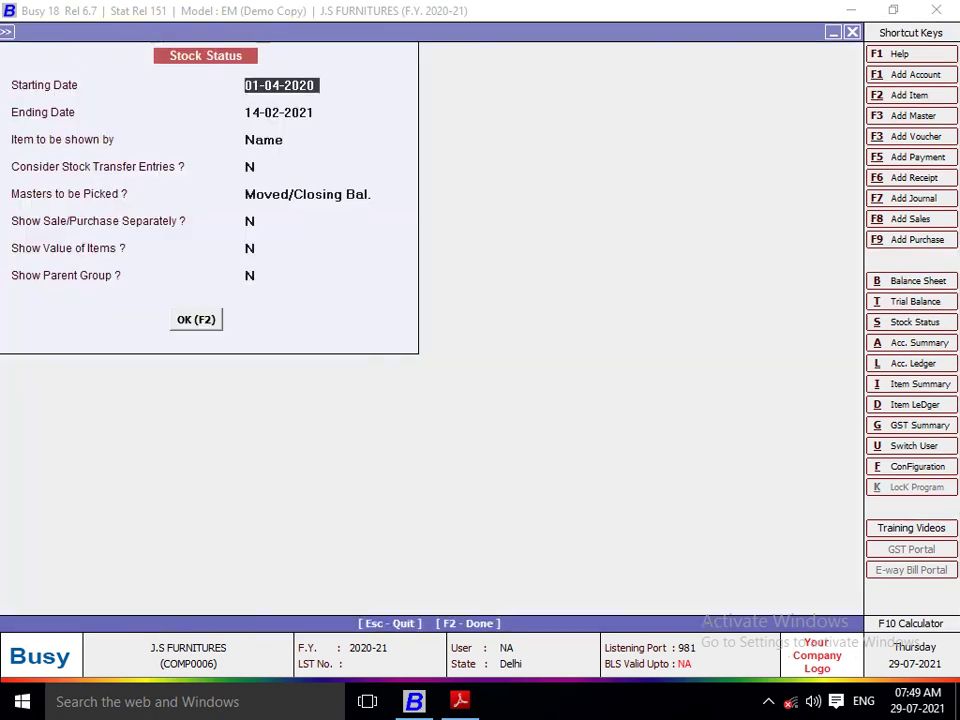
Generate the detailed stock status from 01-04-2020 to 14-02-2021 with Show Value of Items set to Y, and examine its columns through Cl. Amt
{"action": "key", "text": "Return"}
{"action": "key", "text": "Return"}
{"action": "key", "text": "Return"}
{"action": "key", "text": "Return"}
{"action": "key", "text": "Return"}
{"action": "key", "text": "Return"}
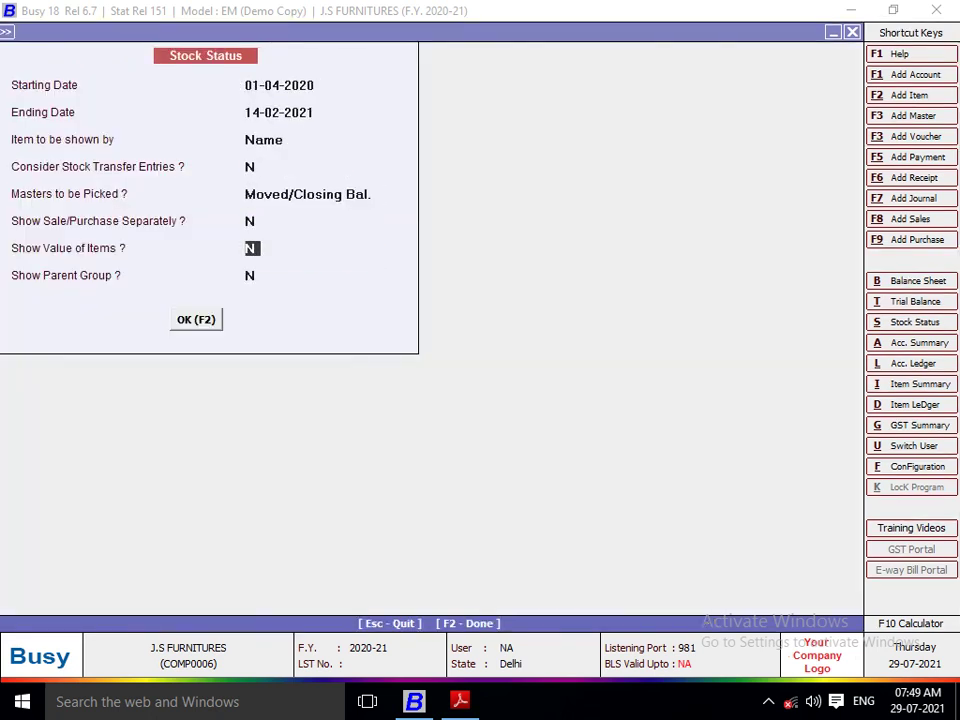
{"action": "type", "text": "y"}
{"action": "key", "text": "Return"}
{"action": "key", "text": "Return"}
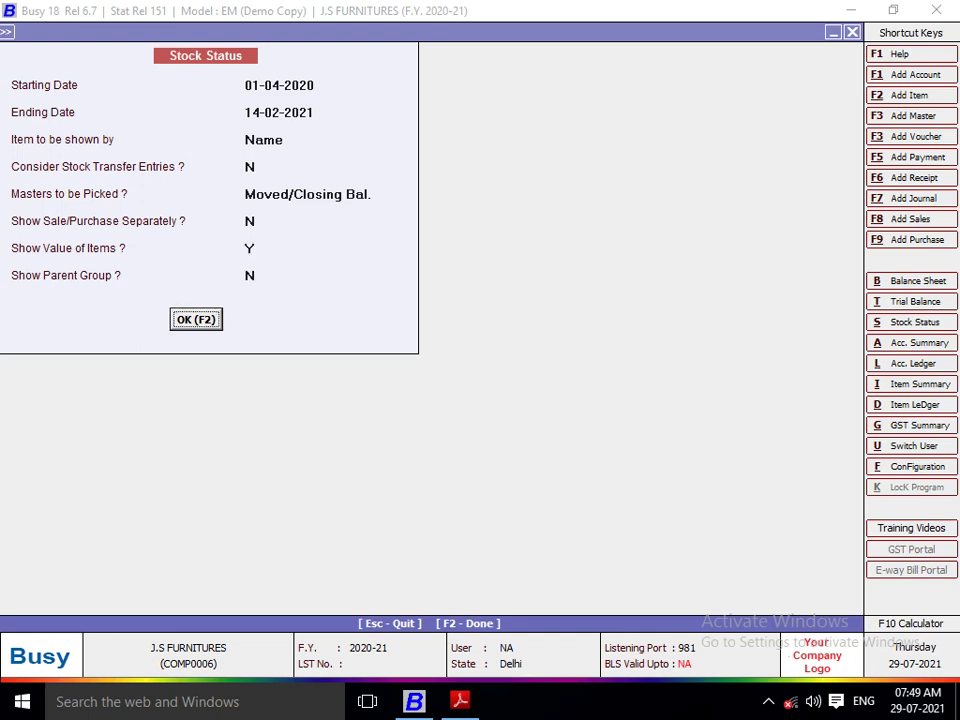
{"action": "key", "text": "Return"}
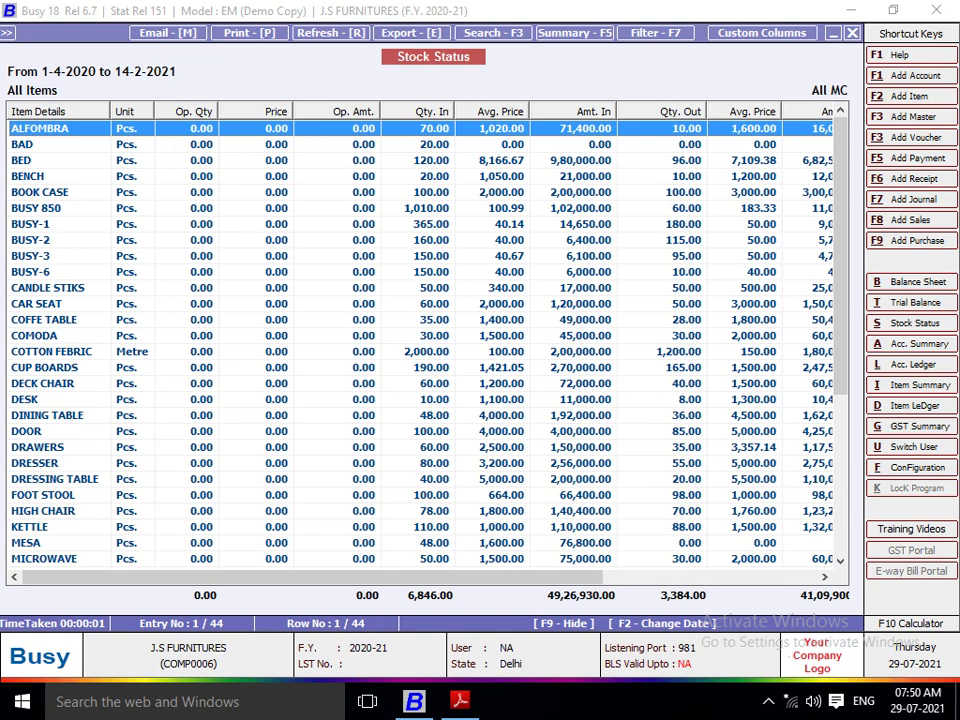
{"action": "scroll", "coordinate": [420, 340], "scroll_direction": "right", "scroll_amount": 5}
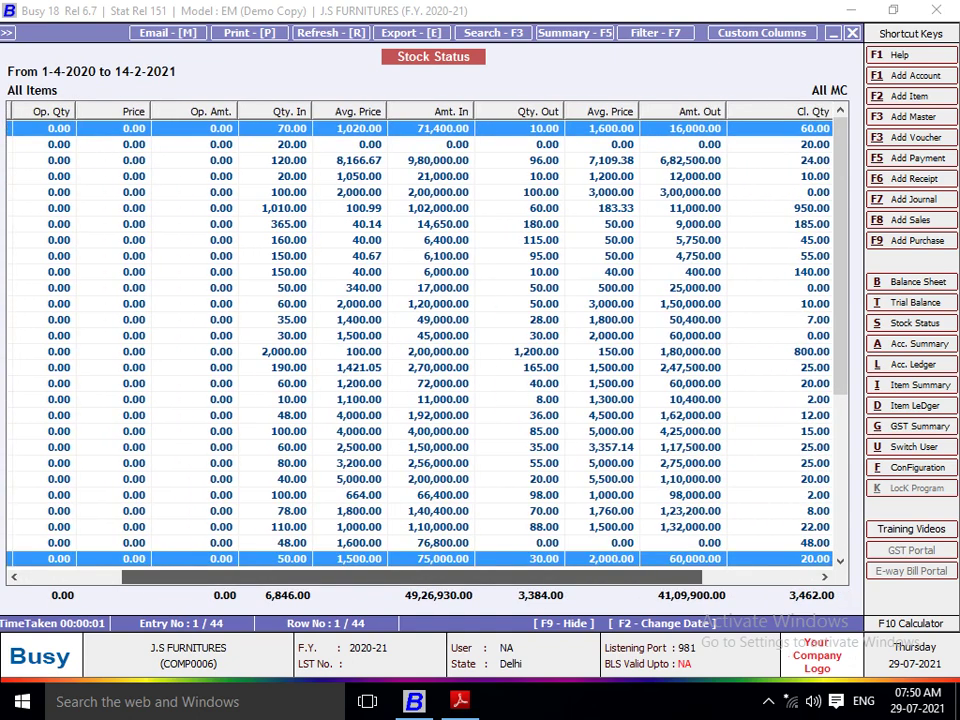
{"action": "scroll", "coordinate": [420, 340], "scroll_direction": "right", "scroll_amount": 5}
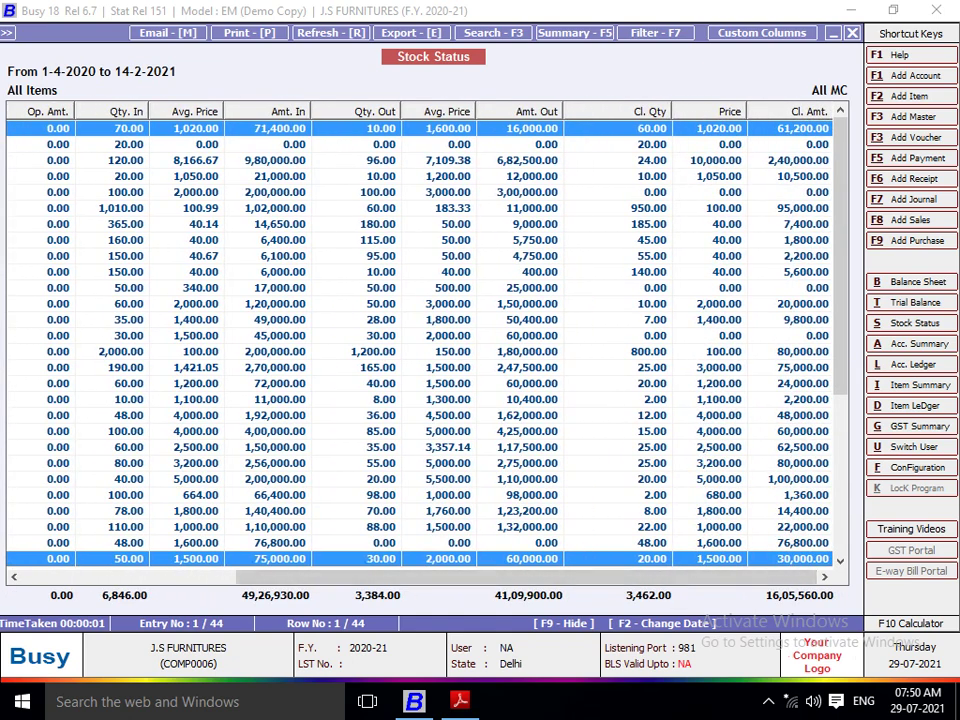
Try to export the stock status report as a PDF into the PROJECT 5 folder of PROJECT QN ANSWER on drive E
{"action": "key", "text": "alt+e"}
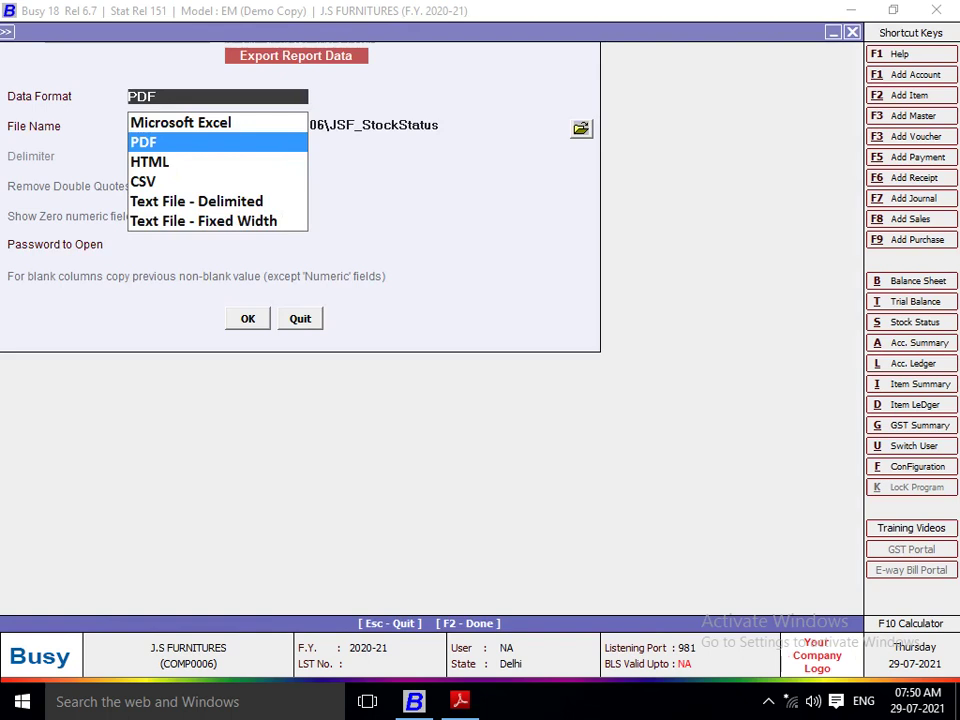
{"action": "key", "text": "Return"}
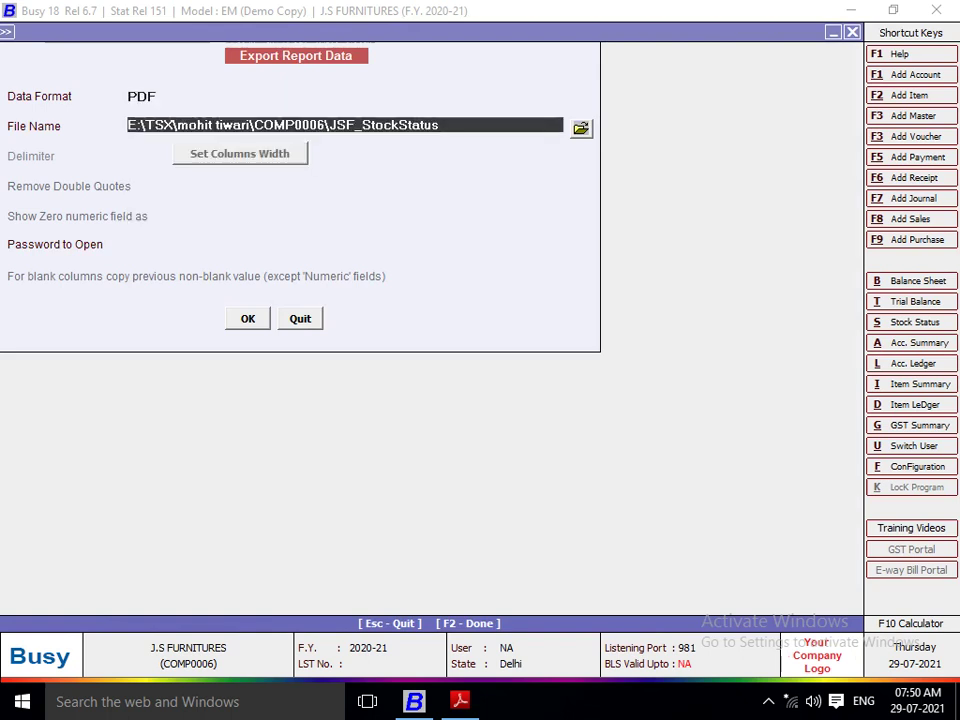
{"action": "key", "text": "Return"}
{"action": "left_click", "coordinate": [581, 129]}
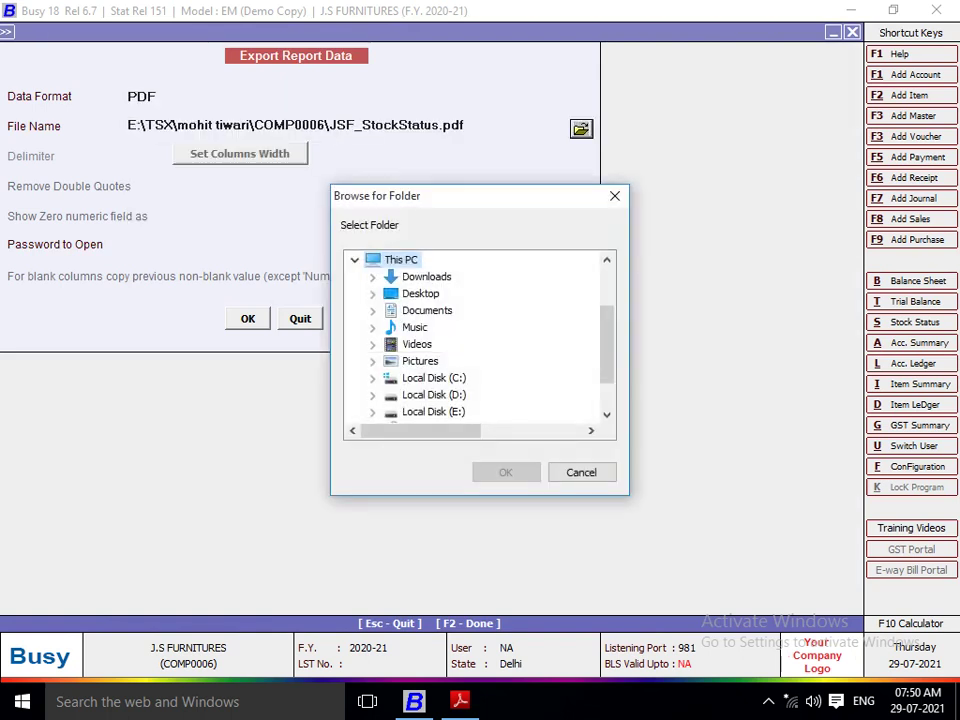
{"action": "scroll", "coordinate": [480, 335], "scroll_direction": "down", "scroll_amount": 2}
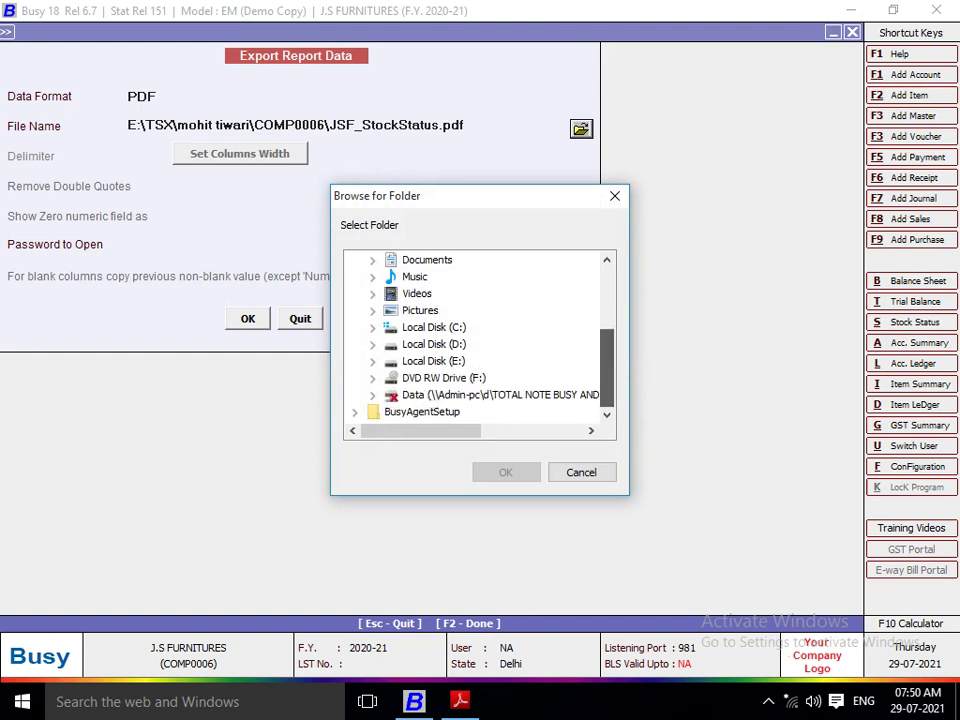
{"action": "left_click", "coordinate": [372, 361]}
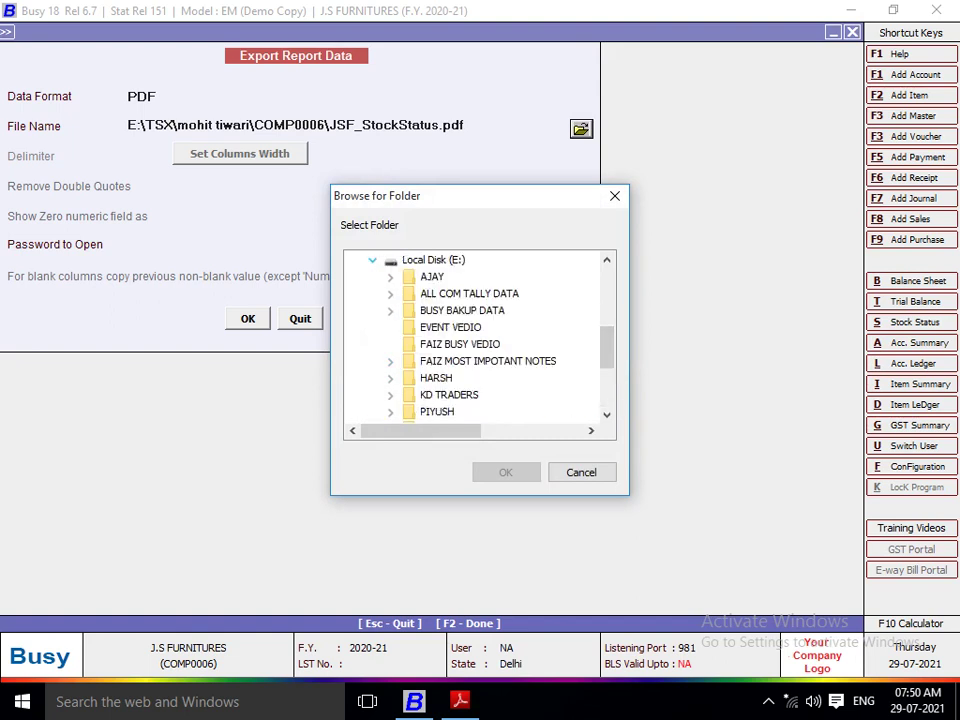
{"action": "scroll", "coordinate": [480, 335], "scroll_direction": "down", "scroll_amount": 1}
{"action": "scroll", "coordinate": [480, 335], "scroll_direction": "down", "scroll_amount": 1}
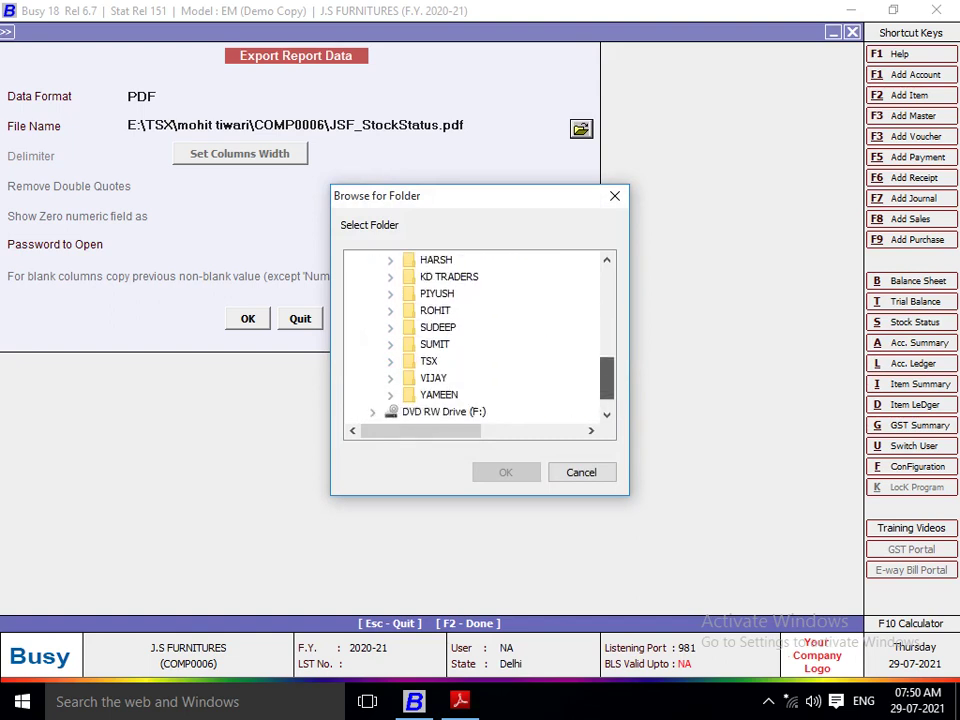
{"action": "left_click", "coordinate": [390, 395]}
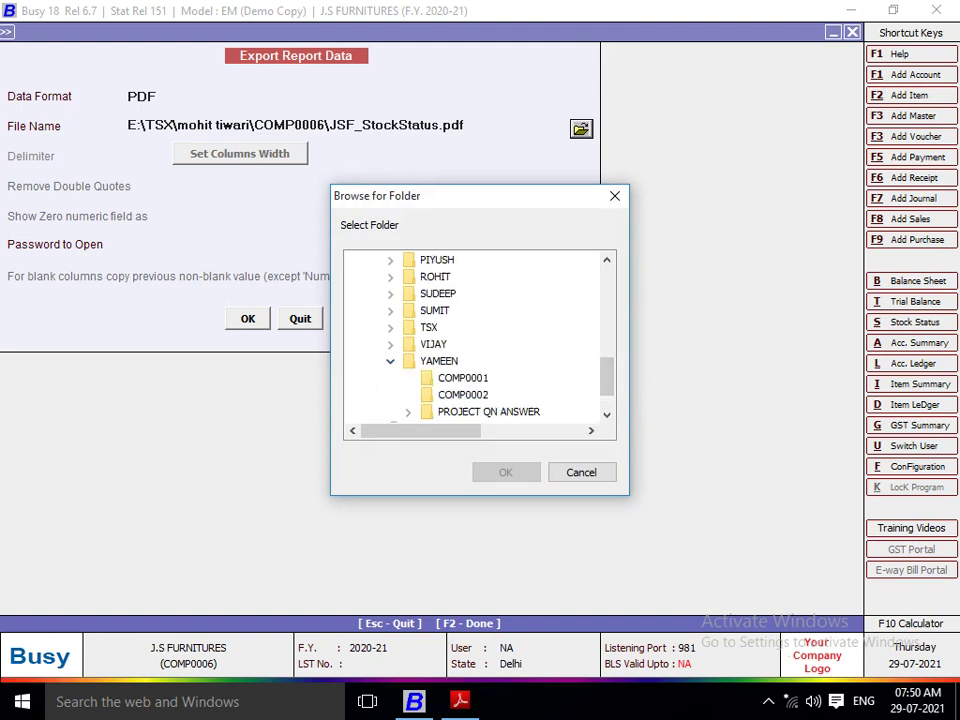
{"action": "scroll", "coordinate": [480, 335], "scroll_direction": "down", "scroll_amount": 1}
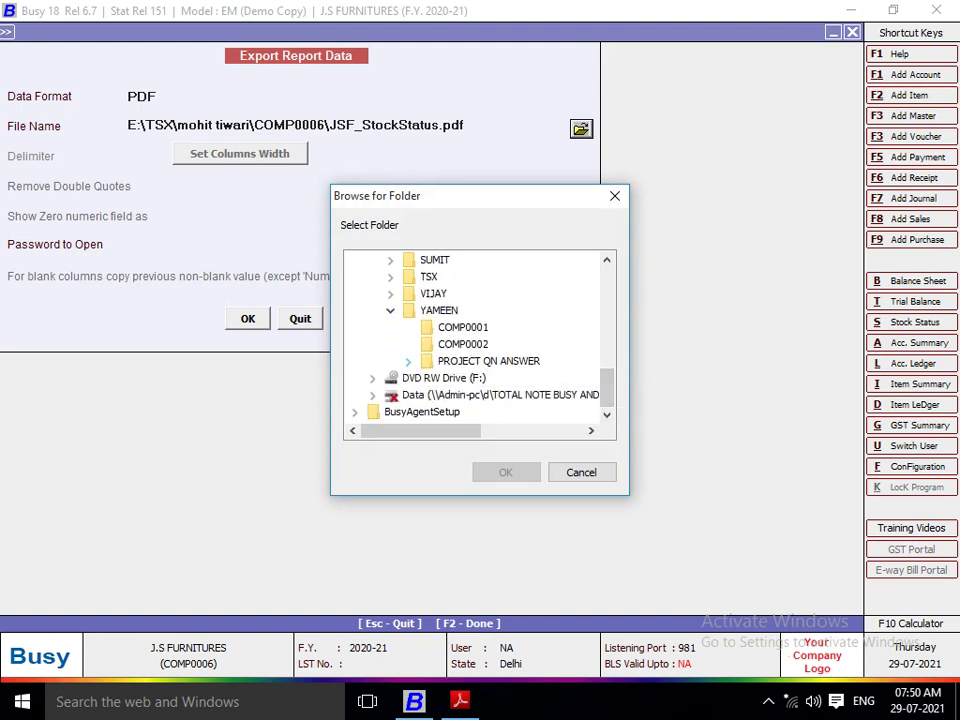
{"action": "left_click", "coordinate": [408, 361]}
{"action": "left_click", "coordinate": [481, 378]}
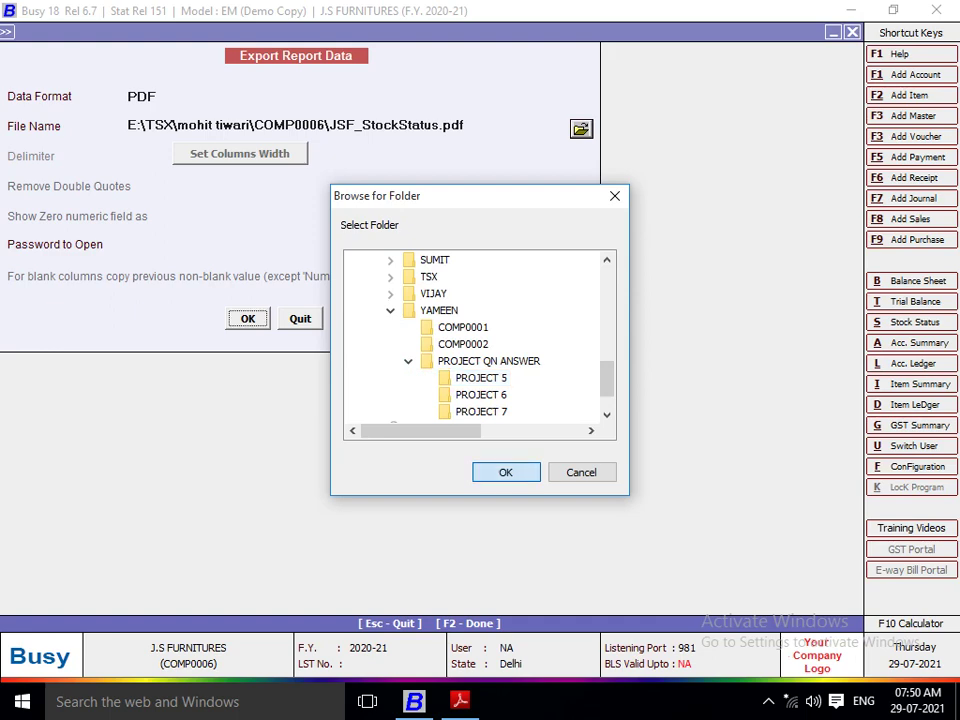
{"action": "key", "text": "Return"}
{"action": "key", "text": "Return"}
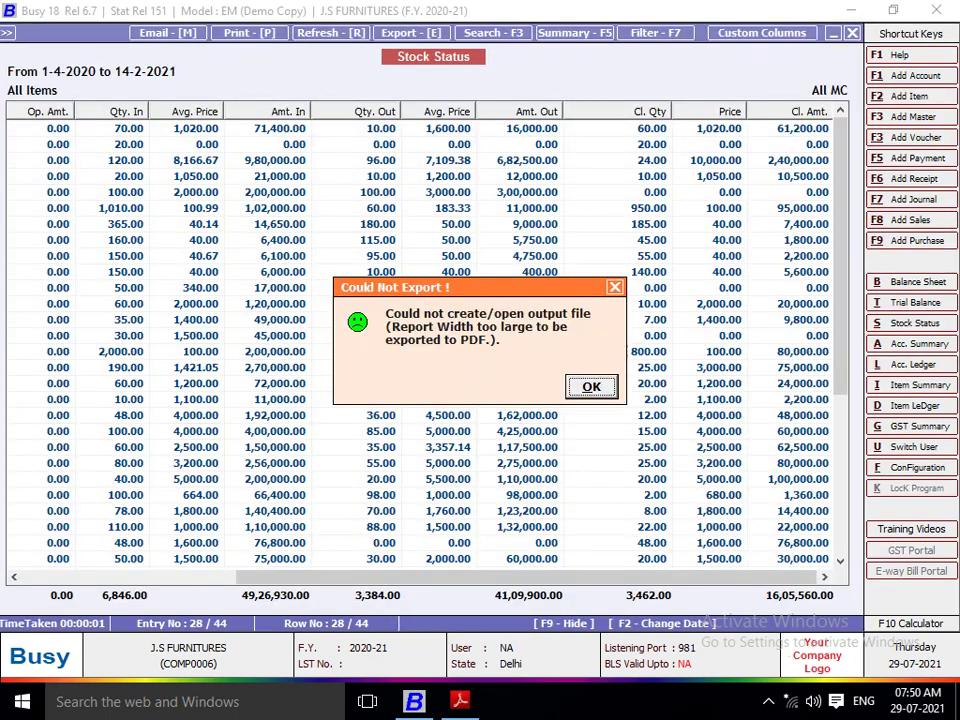
{"action": "key", "text": "Return"}
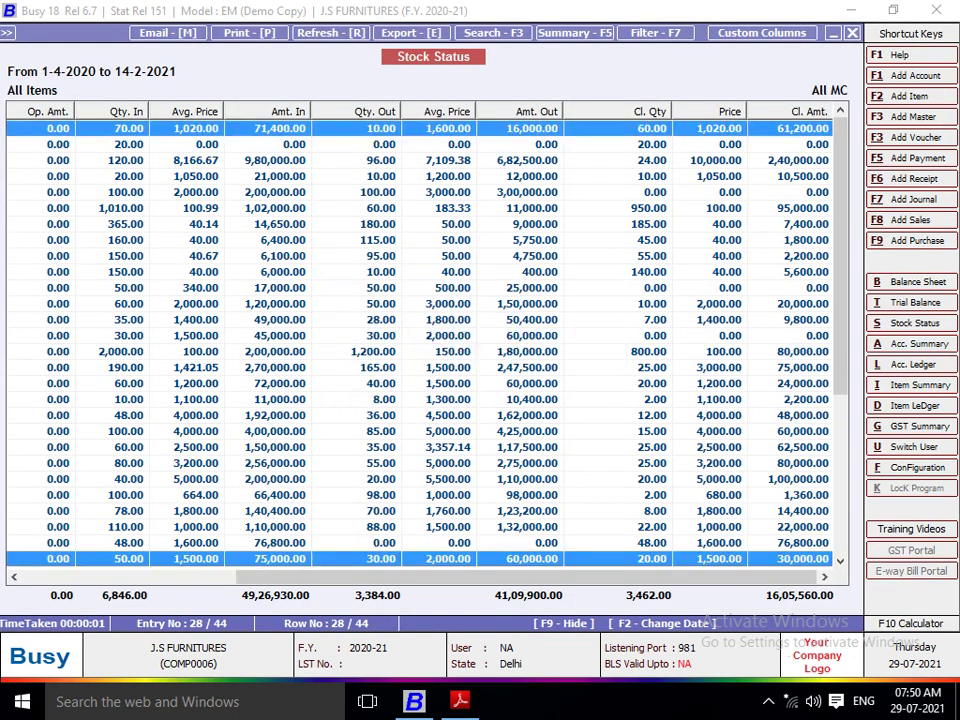
Try to export JSF_StockStatus.pdf again, using the Downloads folder as the destination
{"action": "key", "text": "e"}
{"action": "key", "text": "Return"}
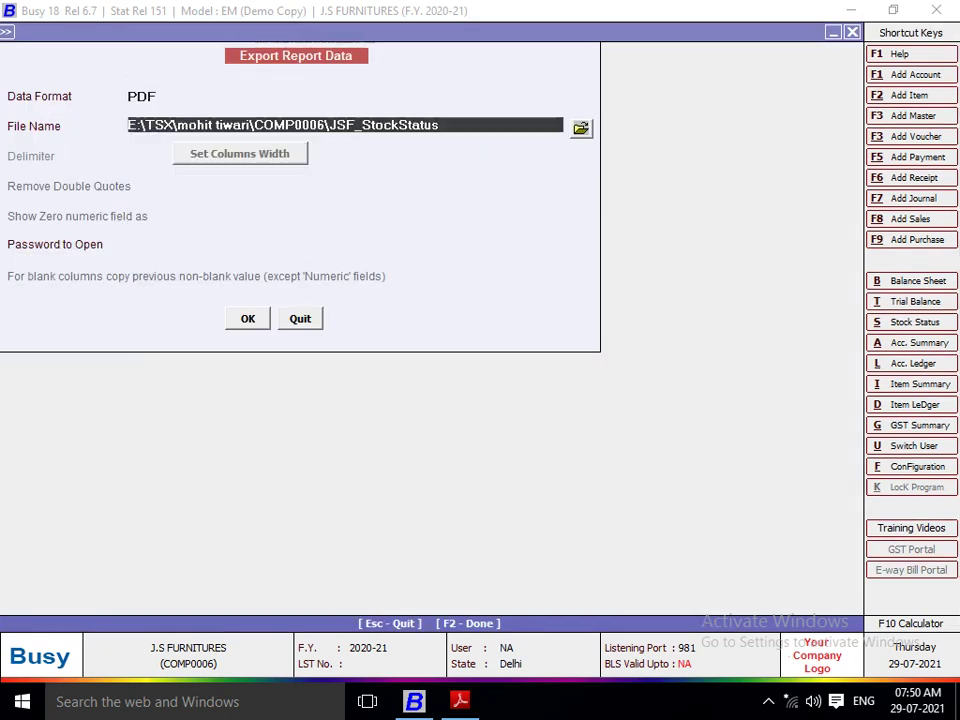
{"action": "key", "text": "Return"}
{"action": "key", "text": "Return"}
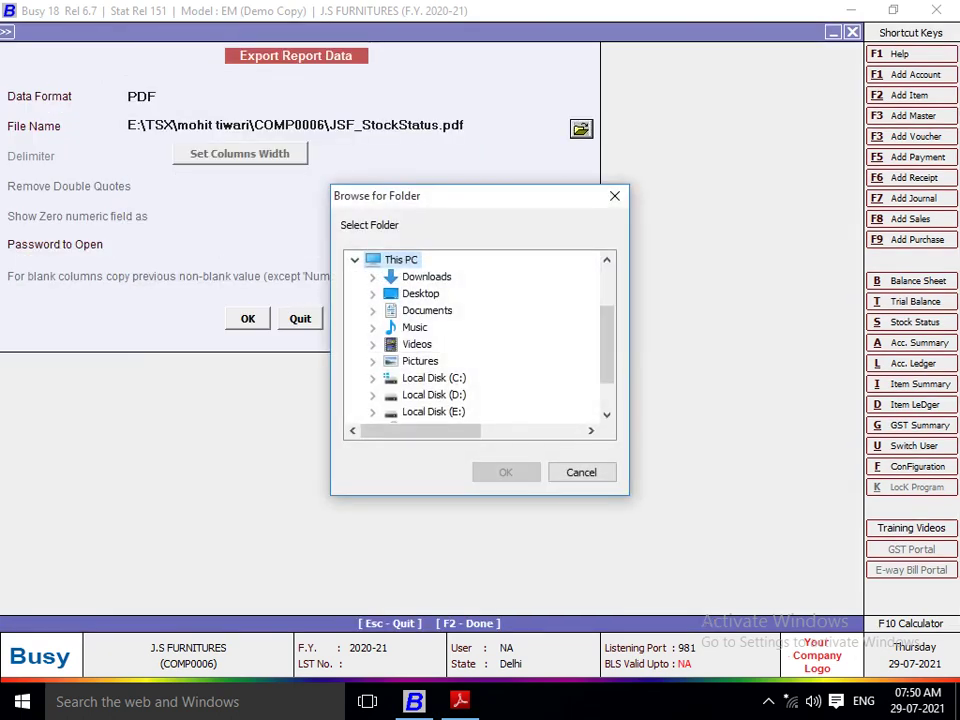
{"action": "key", "text": "Down"}
{"action": "key", "text": "Return"}
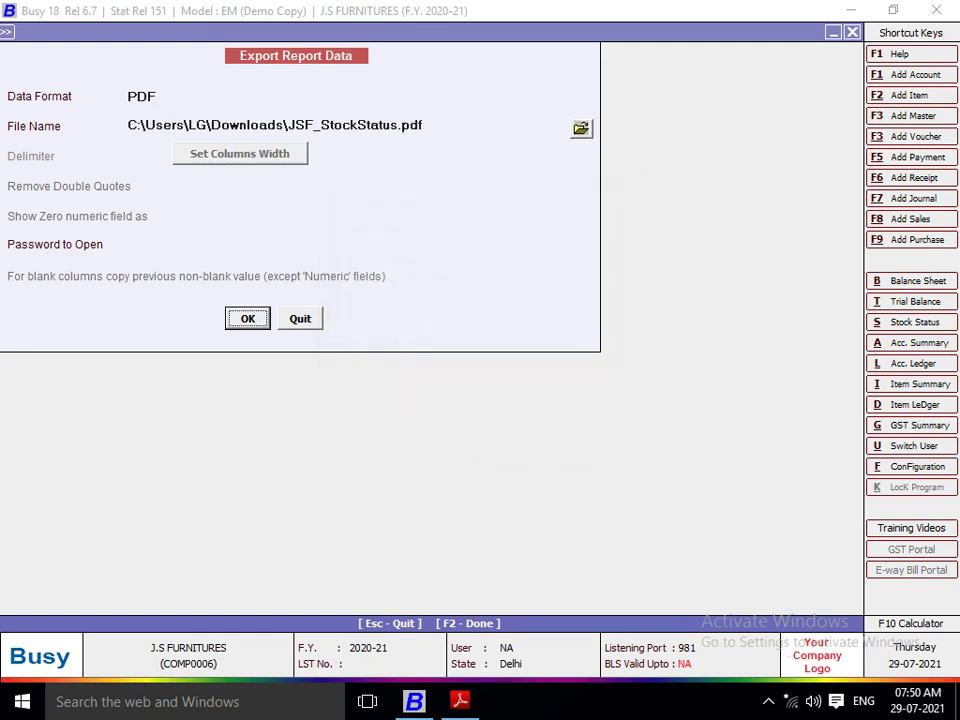
{"action": "key", "text": "Return"}
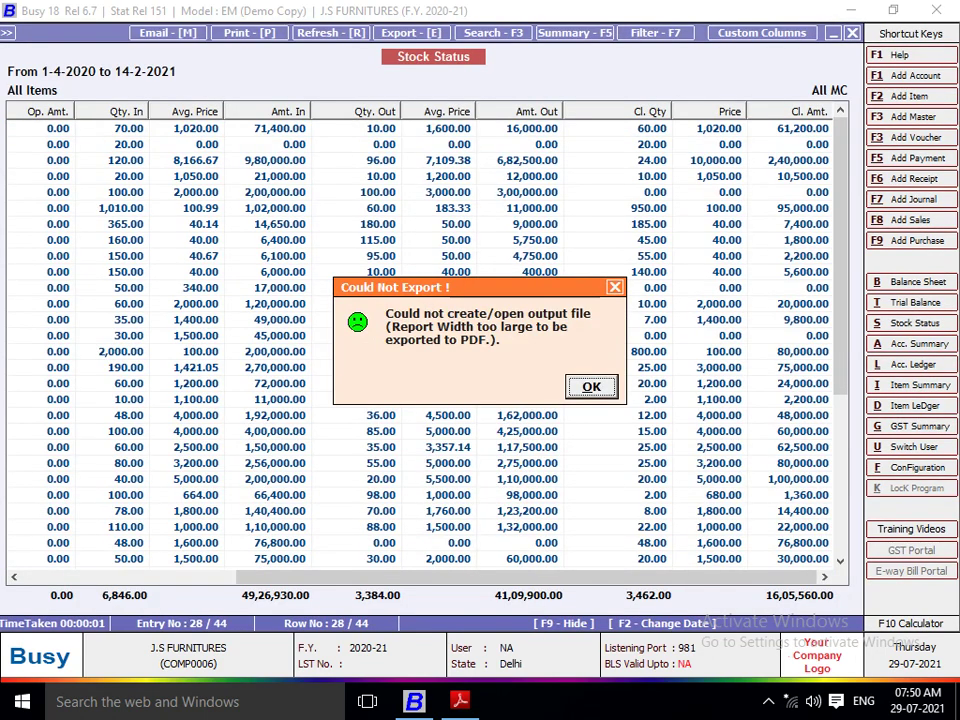
{"action": "key", "text": "Return"}
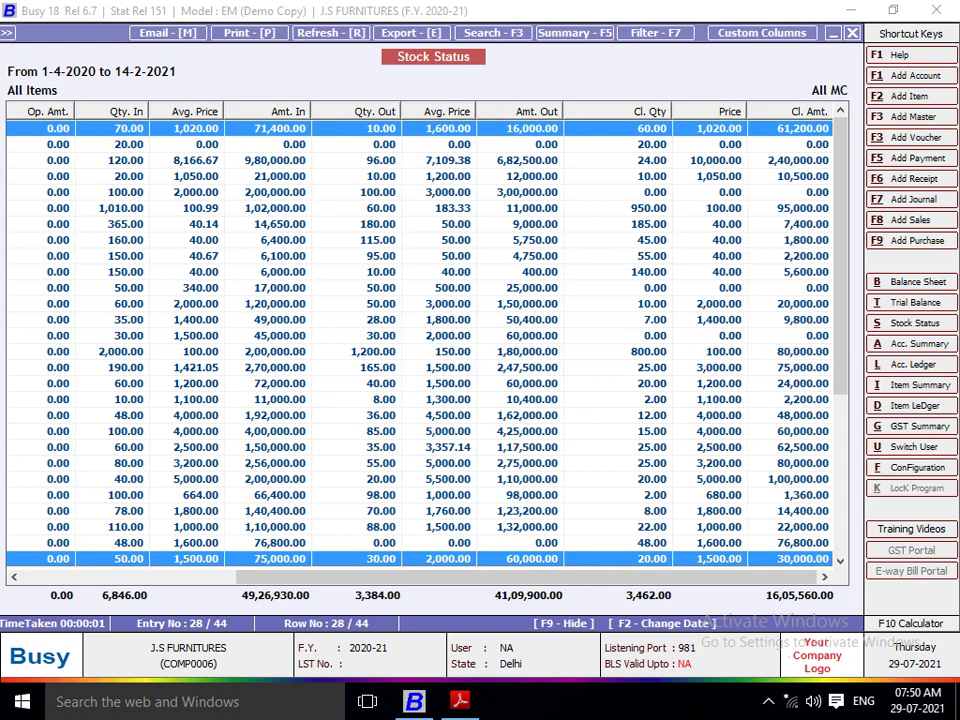
Set up a Microsoft Excel export of the stock status into the PROJECT 5 folder of PROJECT QN ANSWER on drive E
{"action": "key", "text": "e"}
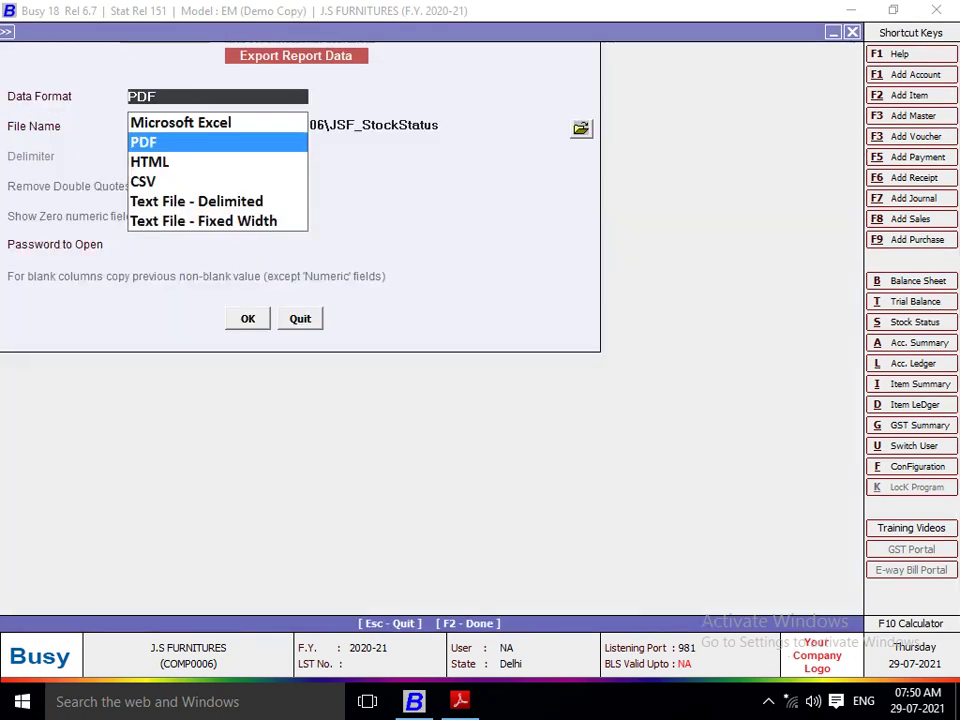
{"action": "key", "text": "Up"}
{"action": "key", "text": "Return"}
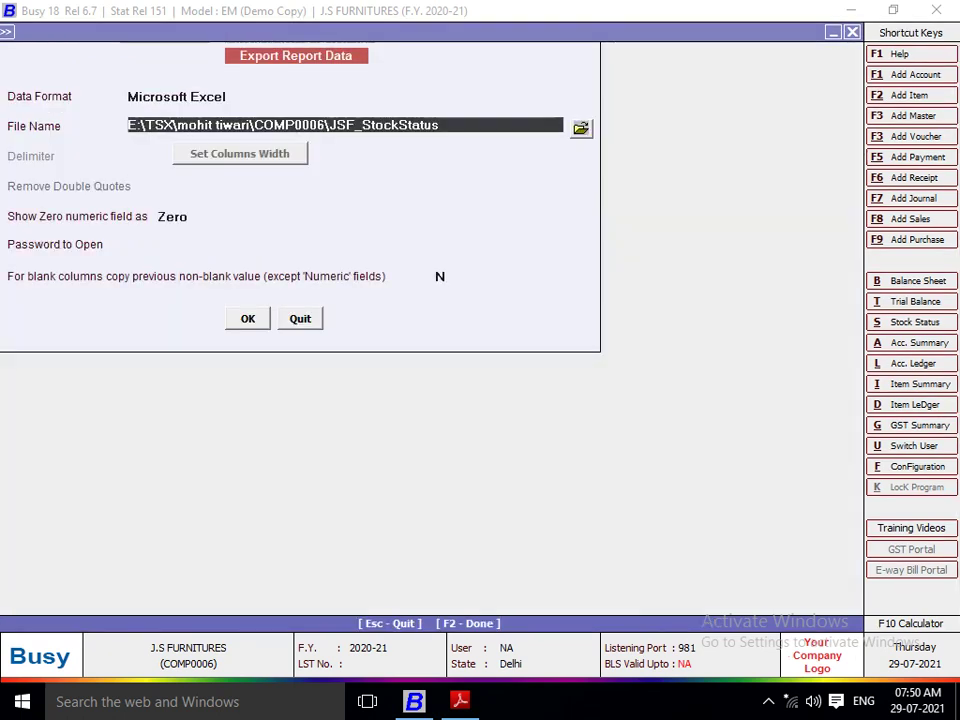
{"action": "key", "text": "Return"}
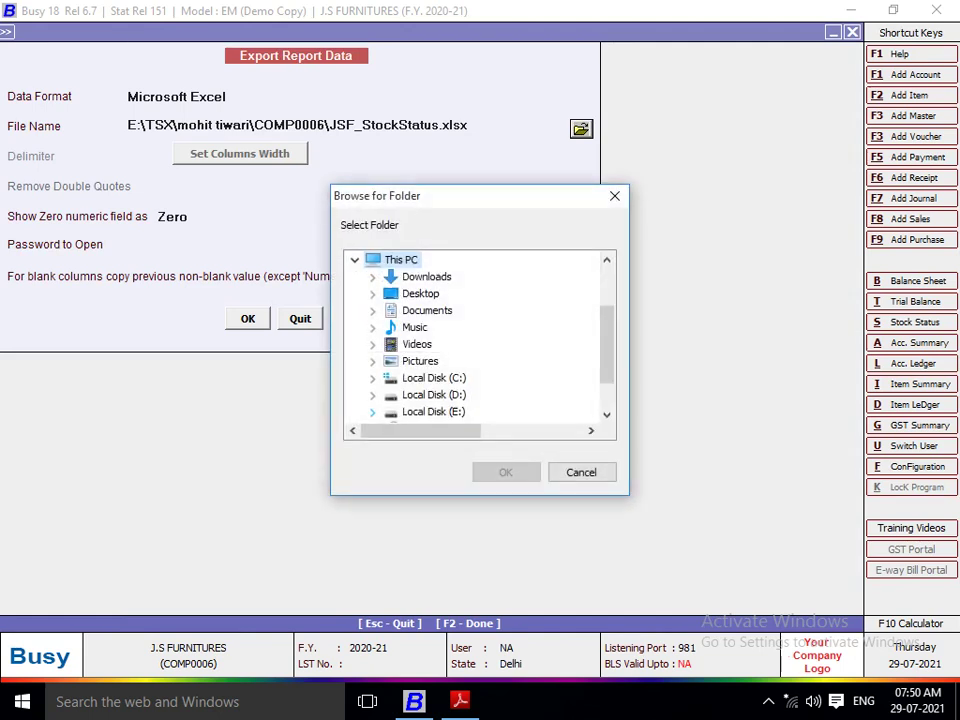
{"action": "left_click", "coordinate": [373, 412]}
{"action": "scroll", "coordinate": [480, 335], "scroll_direction": "down", "scroll_amount": 3}
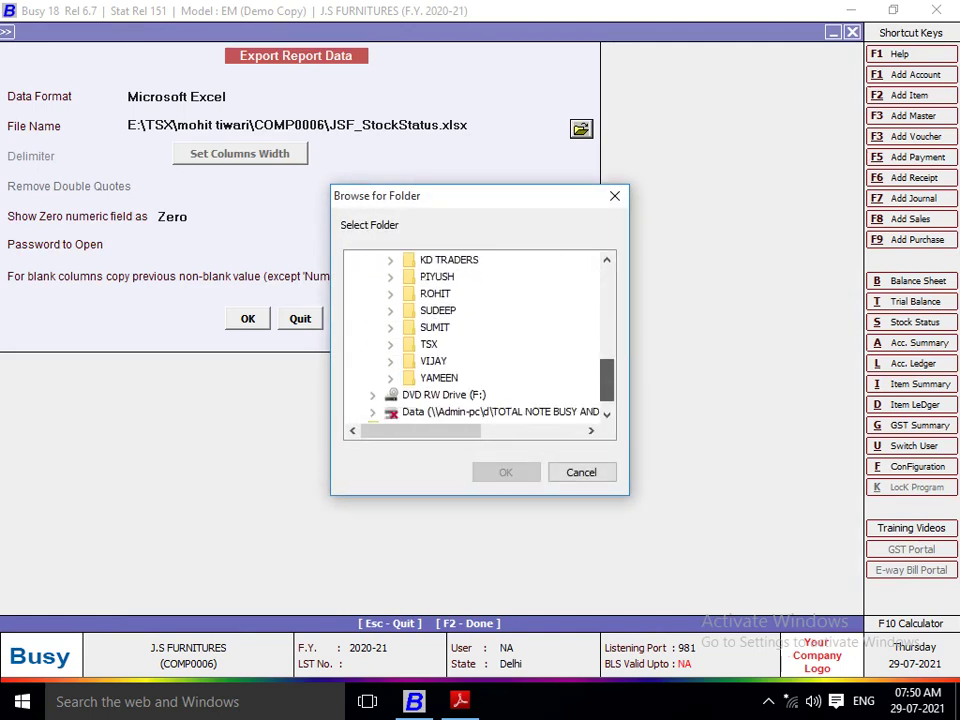
{"action": "left_click", "coordinate": [390, 378]}
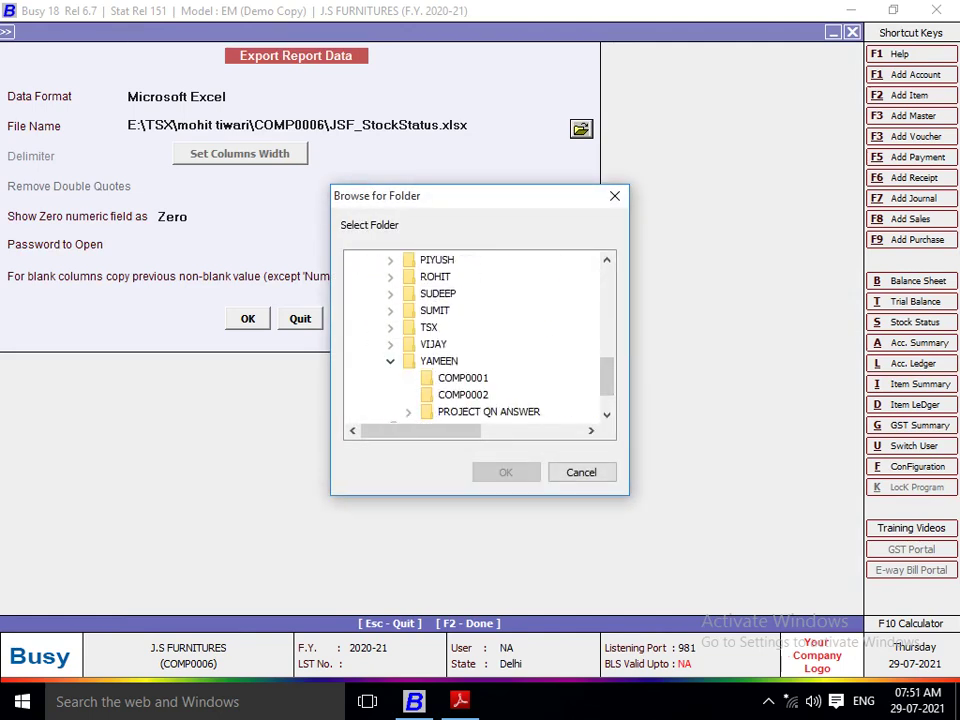
{"action": "left_click", "coordinate": [488, 412]}
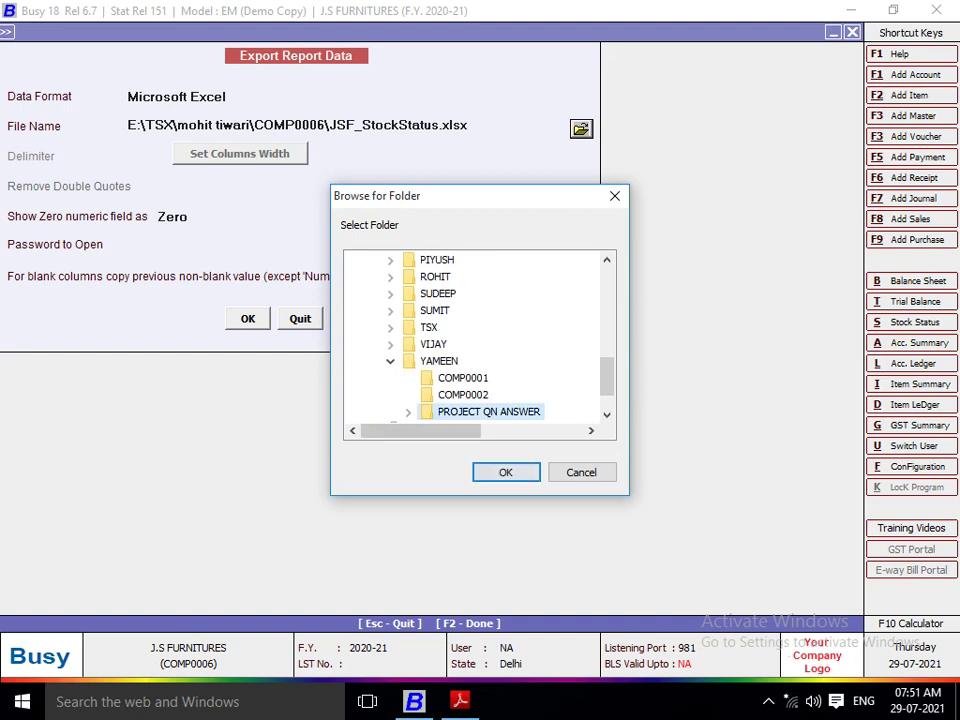
{"action": "left_click", "coordinate": [408, 412]}
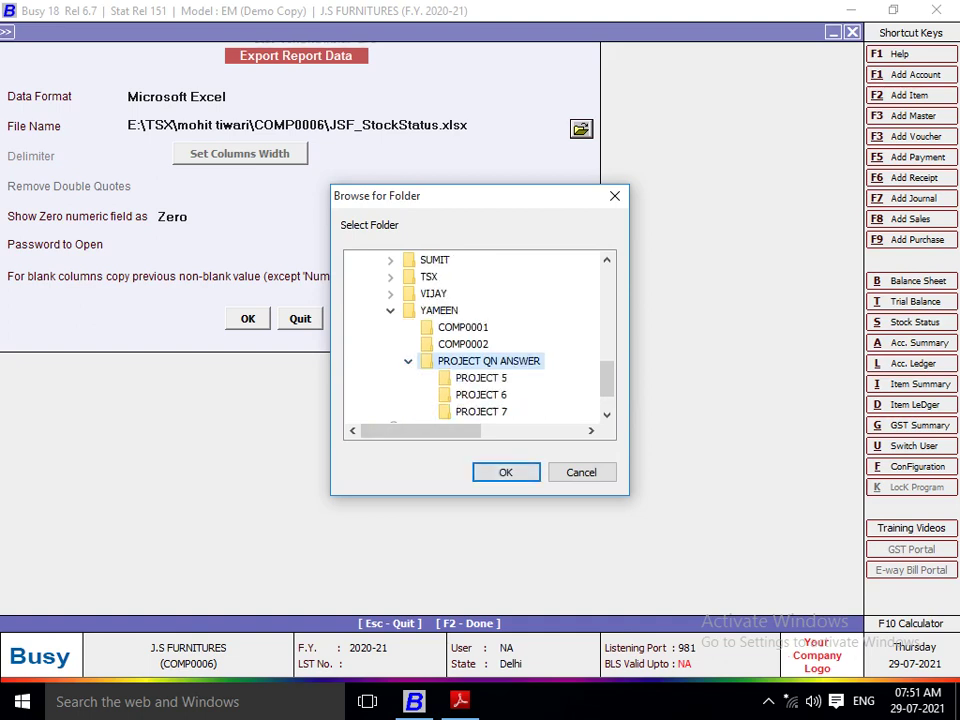
{"action": "left_click", "coordinate": [481, 378]}
{"action": "left_click", "coordinate": [506, 472]}
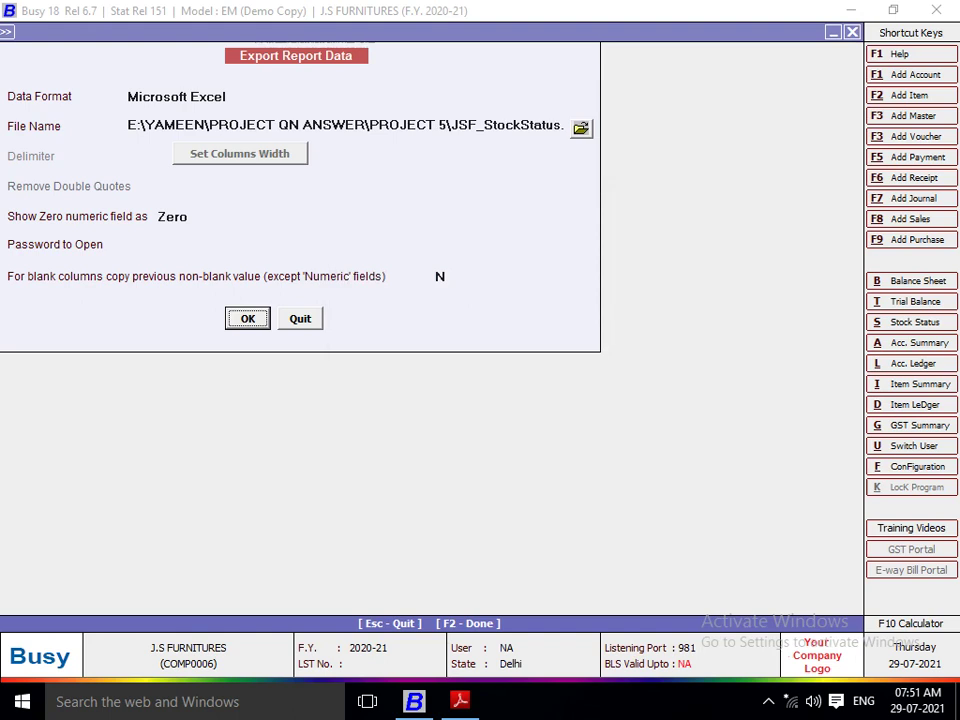
Rename the Excel export file as JSF_StockStatusDETAILS.xlsx instead of overwriting the existing stock status file
{"action": "key", "text": "Return"}
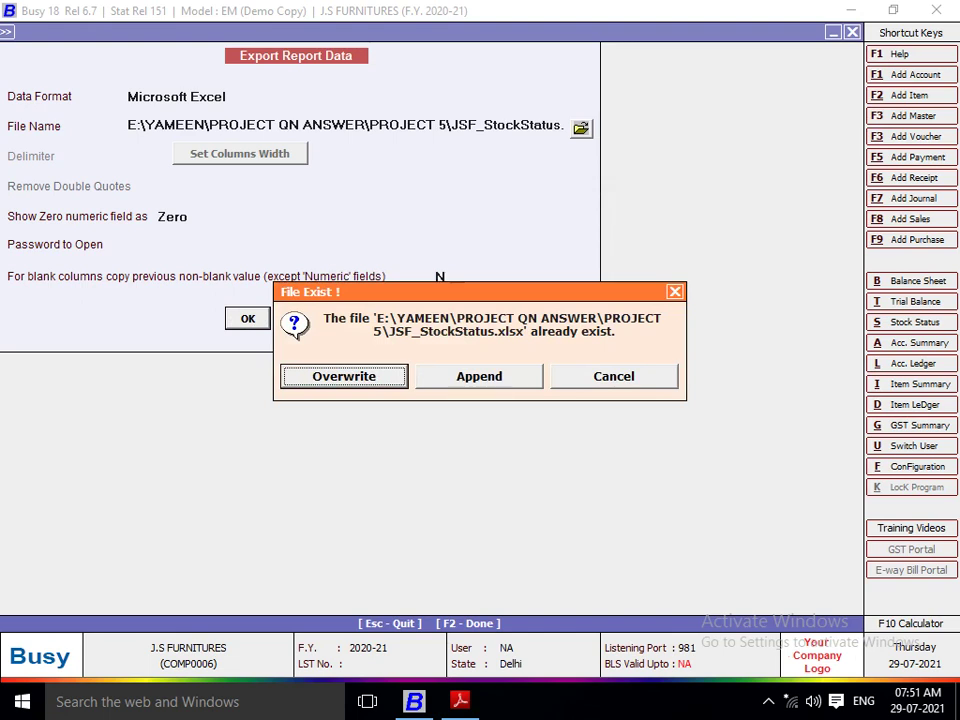
{"action": "key", "text": "Escape"}
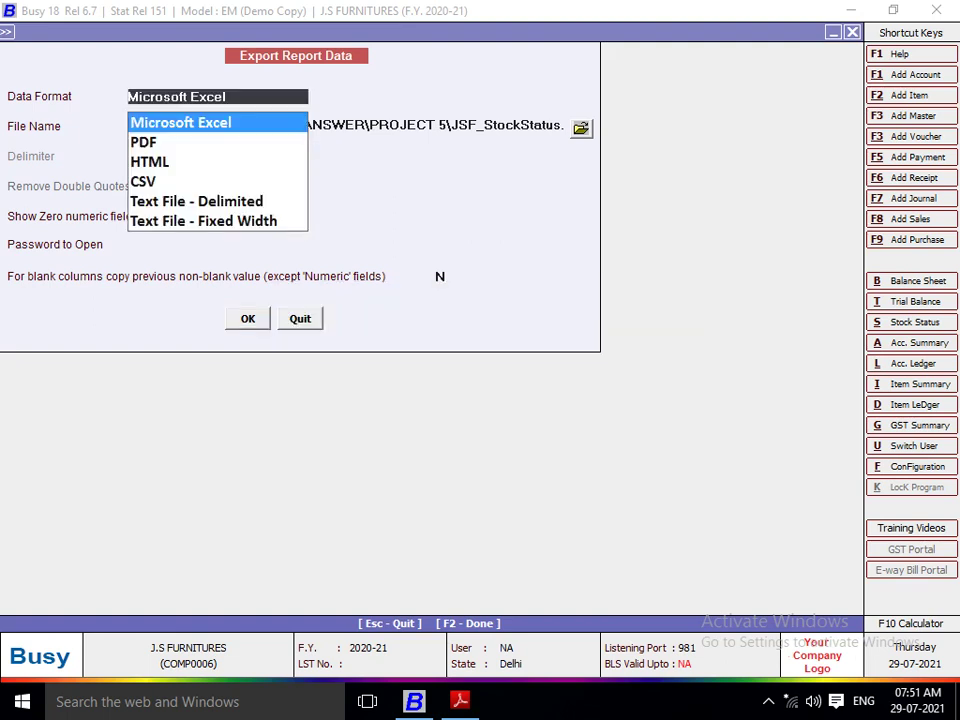
{"action": "key", "text": "Return"}
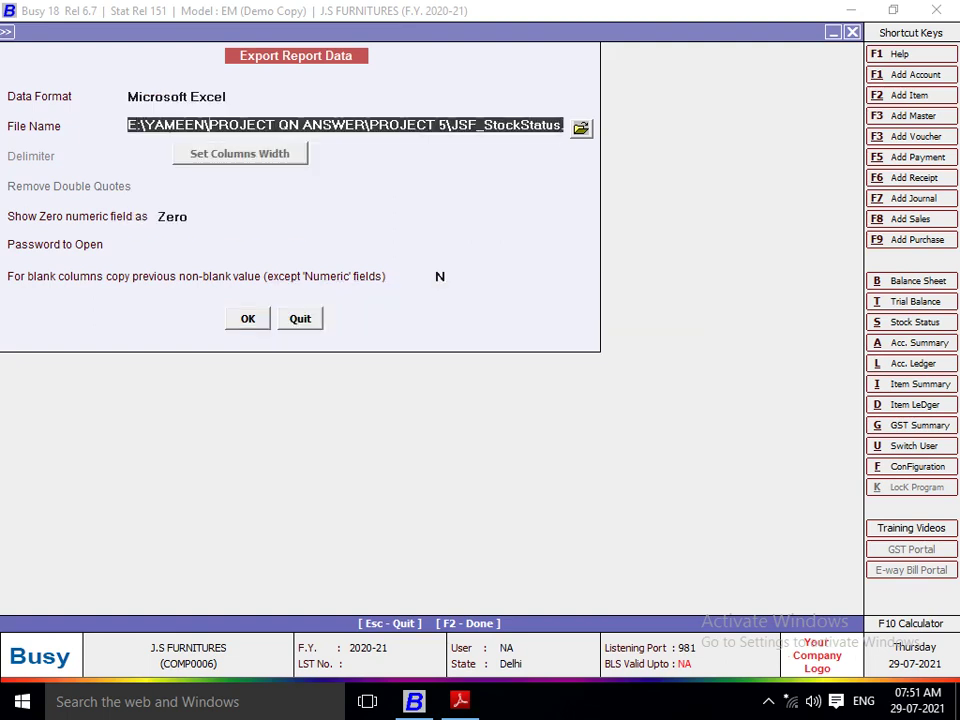
{"action": "key", "text": "Right"}
{"action": "key", "text": "Right"}
{"action": "key", "text": "Right"}
{"action": "key", "text": "Right"}
{"action": "key", "text": "Right"}
{"action": "key", "text": "Right"}
{"action": "key", "text": "Right"}
{"action": "key", "text": "Right"}
{"action": "key", "text": "Right"}
{"action": "key", "text": "Right"}
{"action": "key", "text": "Right"}
{"action": "key", "text": "Right"}
{"action": "key", "text": "Right"}
{"action": "key", "text": "Right"}
{"action": "key", "text": "Right"}
{"action": "key", "text": "Right"}
{"action": "key", "text": "Right"}
{"action": "key", "text": "Right"}
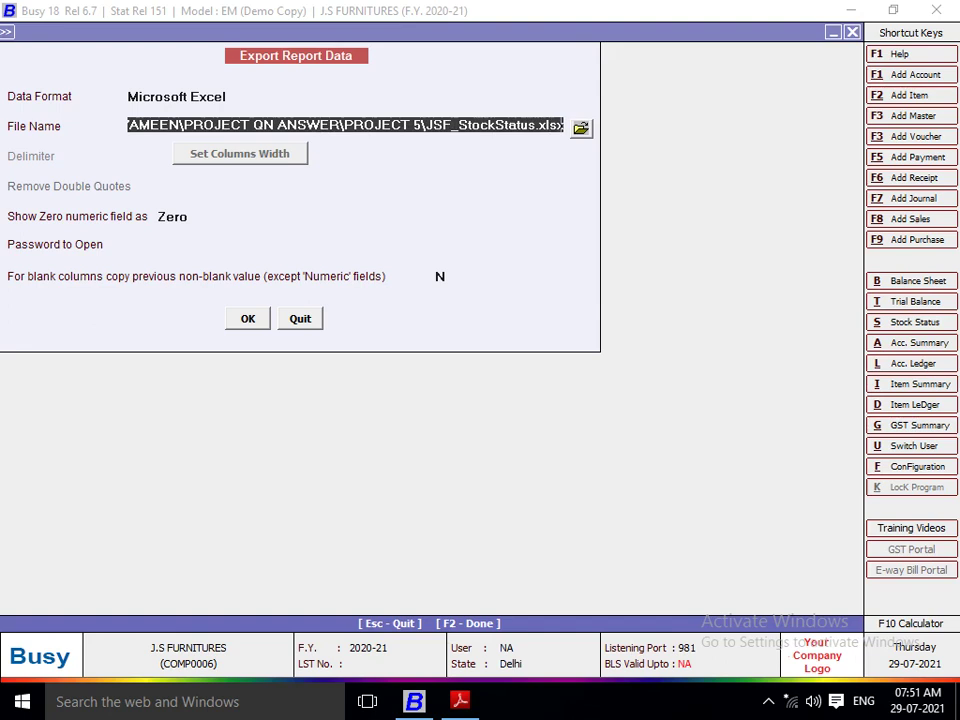
{"action": "key", "text": "Left"}
{"action": "key", "text": "Left"}
{"action": "key", "text": "Left"}
{"action": "key", "text": "Left"}
{"action": "key", "text": "Left"}
{"action": "type", "text": "DETAILS"}
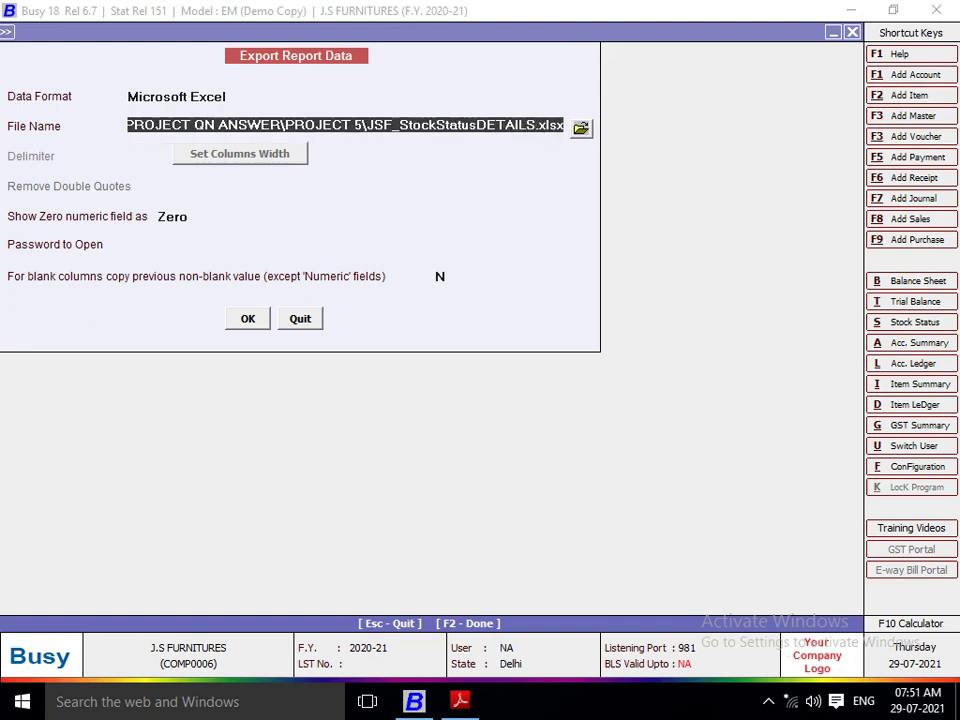
Export the detailed stock status to the PROJECT 5 folder of PROJECT QN ANSWER on drive E, and open the workbook in Excel
{"action": "left_click", "coordinate": [581, 128]}
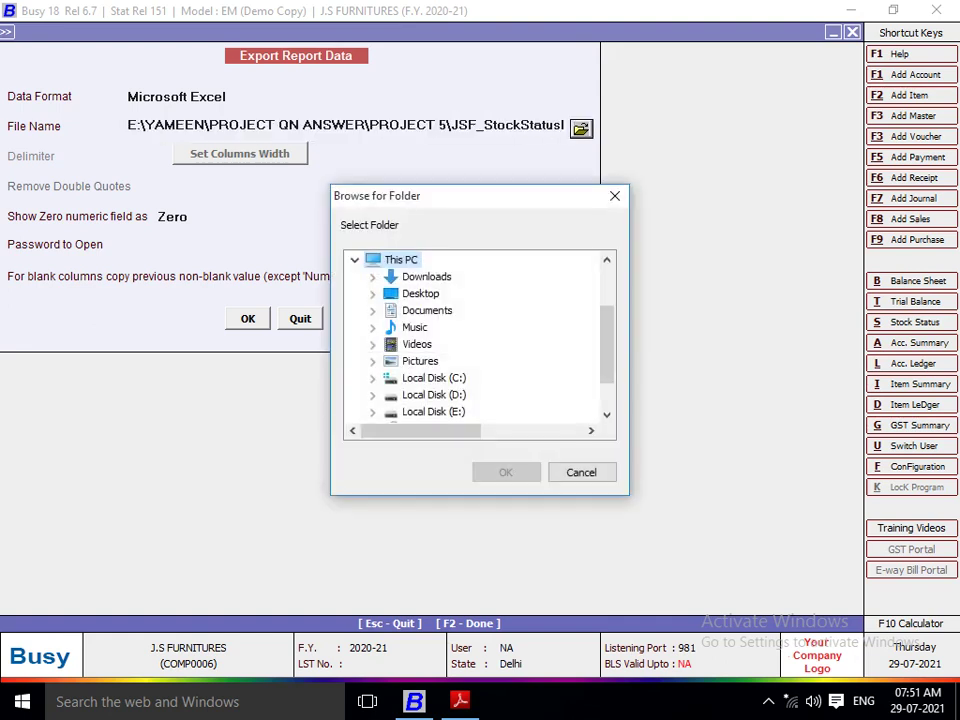
{"action": "left_click", "coordinate": [372, 412]}
{"action": "left_click_drag", "start_coordinate": [607, 348], "coordinate": [607, 390]}
{"action": "left_click", "coordinate": [390, 361]}
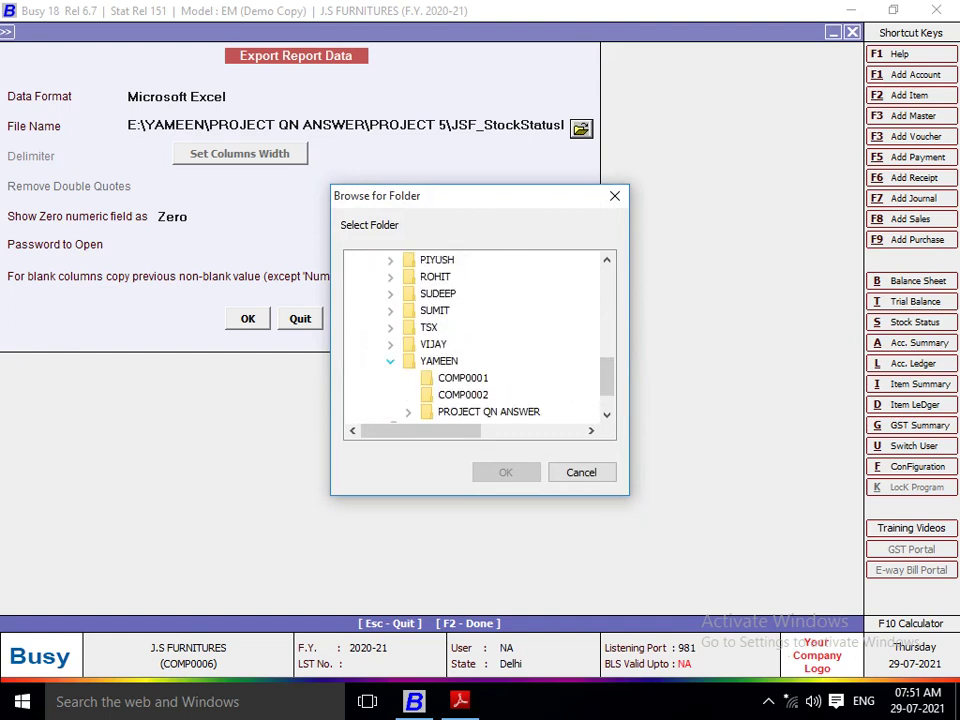
{"action": "left_click", "coordinate": [408, 411]}
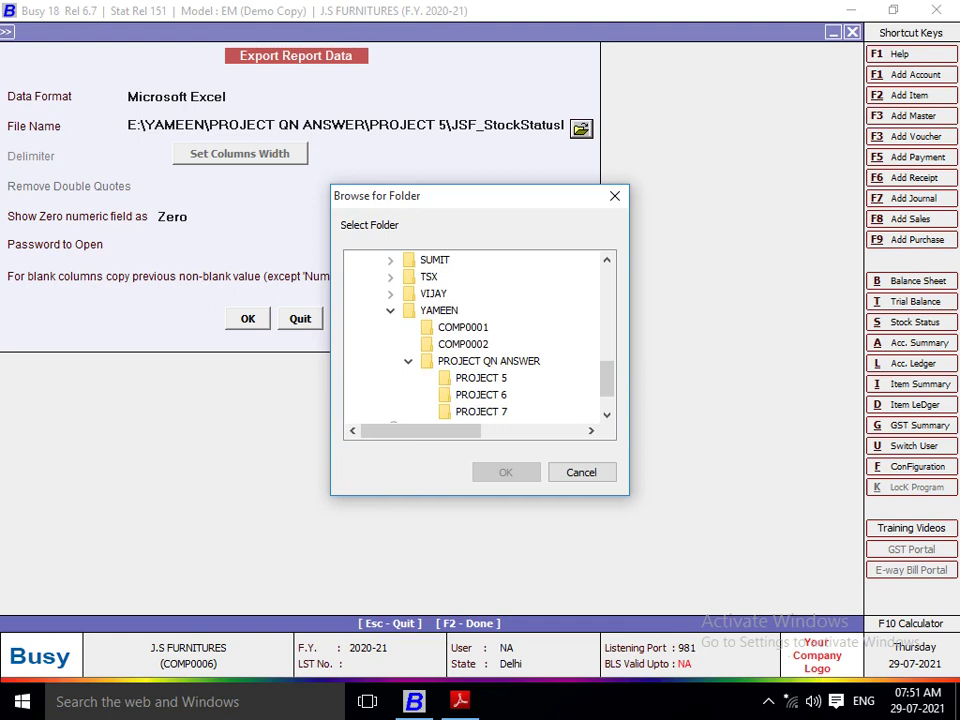
{"action": "left_click", "coordinate": [481, 378]}
{"action": "left_click", "coordinate": [506, 472]}
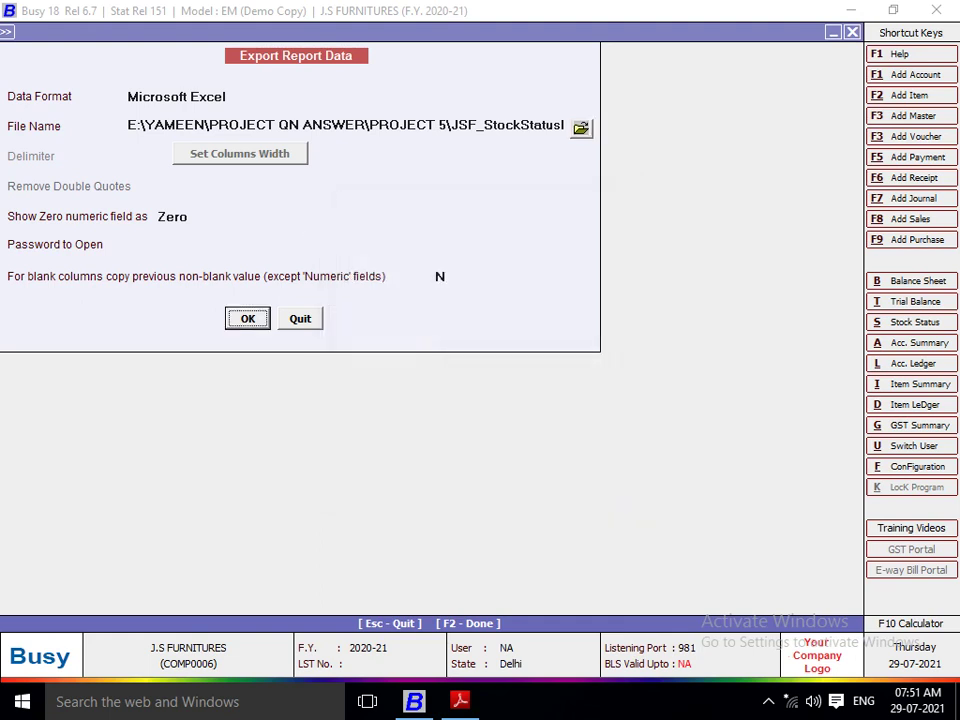
{"action": "key", "text": "Return"}
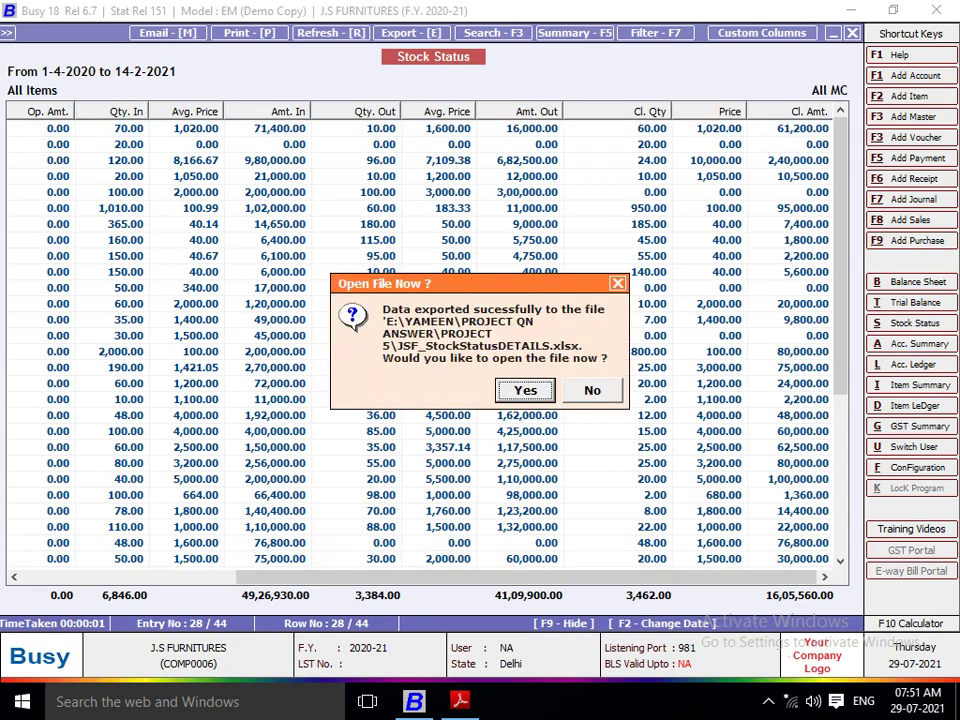
{"action": "key", "text": "Return"}
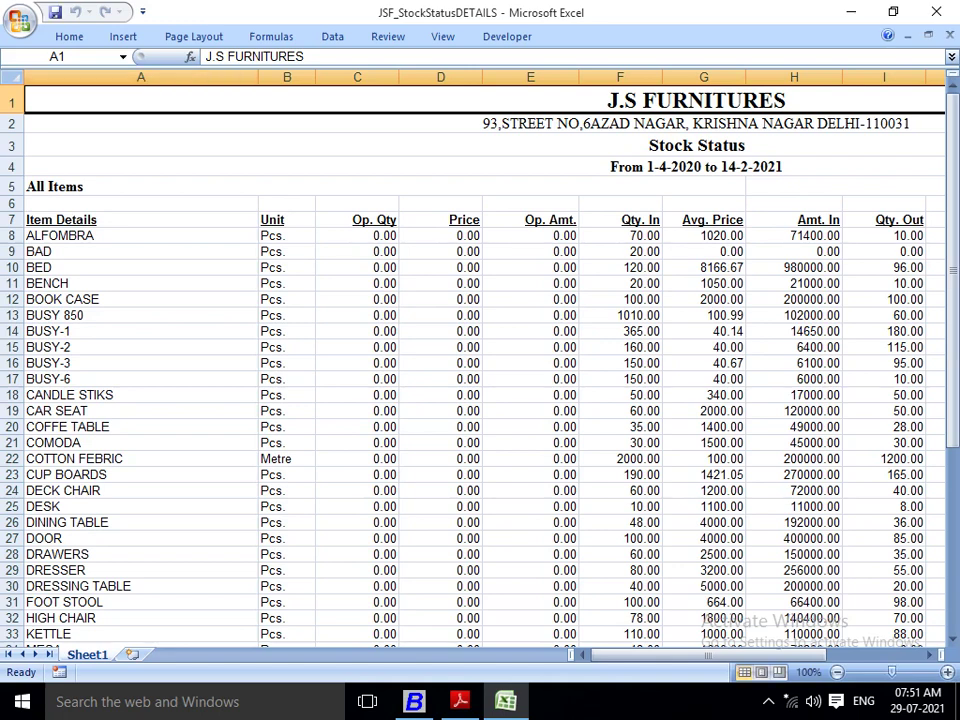
Review the item columns of the exported stock status workbook and close Excel
{"action": "left_click", "coordinate": [141, 77]}
{"action": "left_click", "coordinate": [141, 77]}
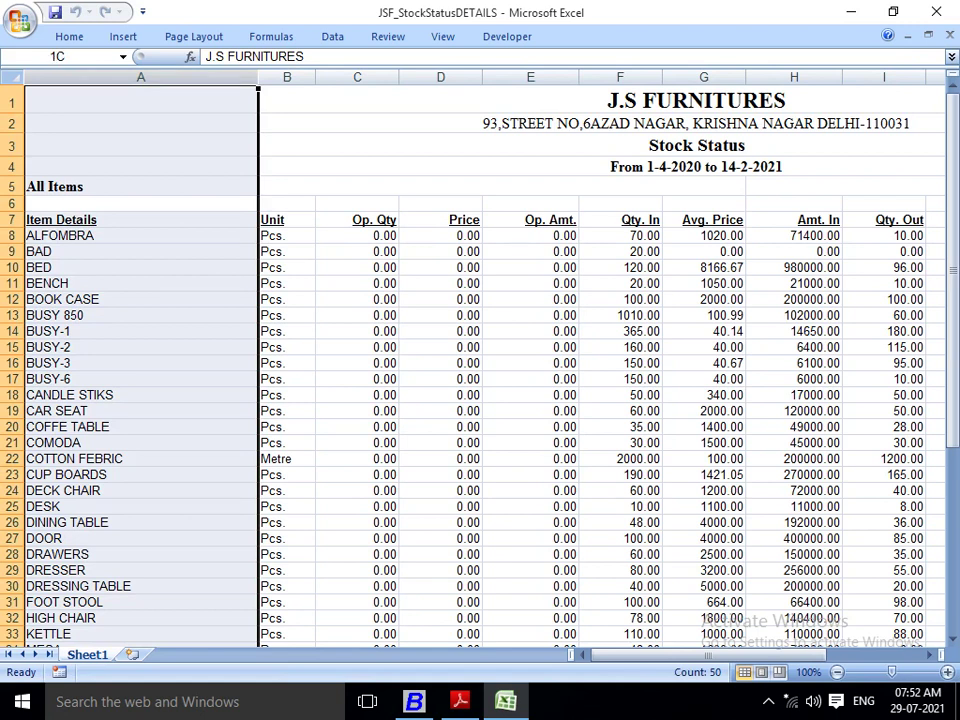
{"action": "left_click", "coordinate": [300, 146]}
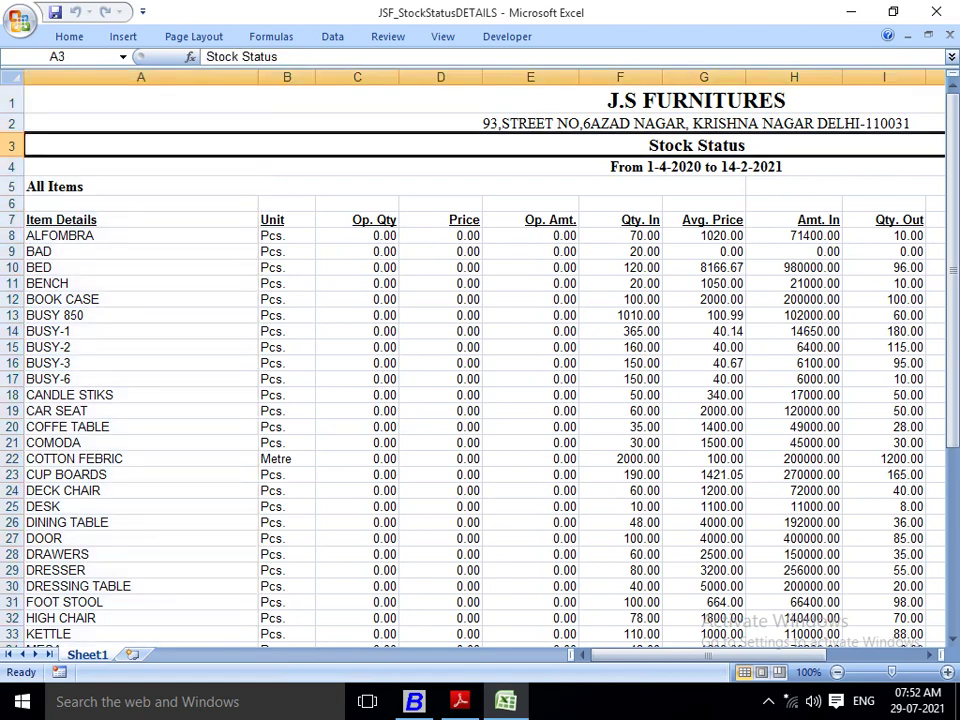
{"action": "left_click", "coordinate": [936, 12]}
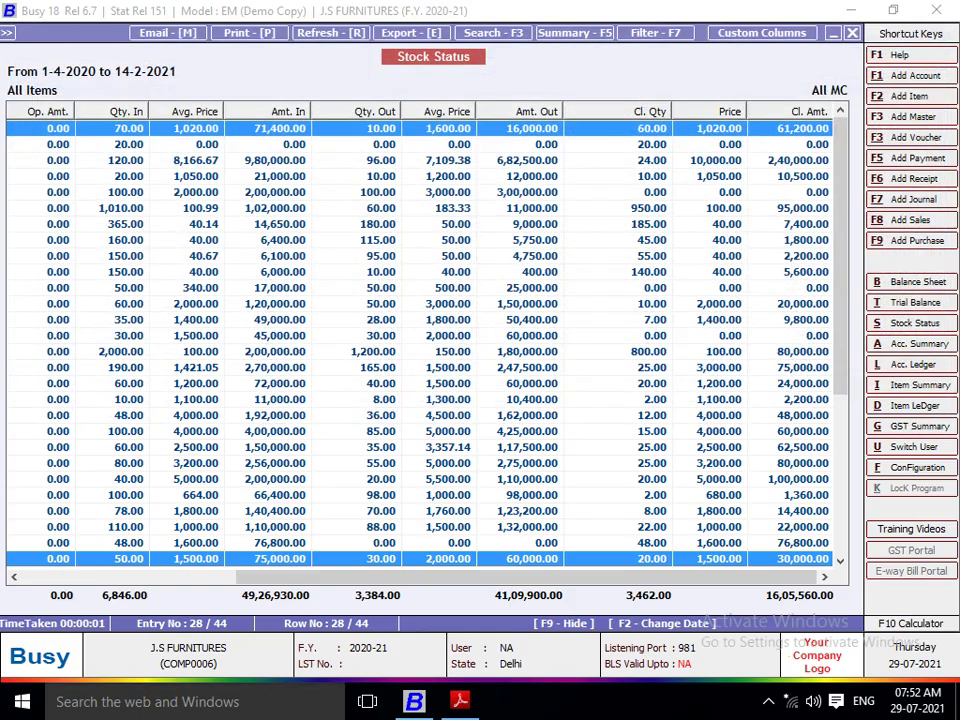
Read question 21 in Project 5.pdf in Adobe Reader, return to Busy and leave the stock status report
{"action": "key", "text": "alt+Tab"}
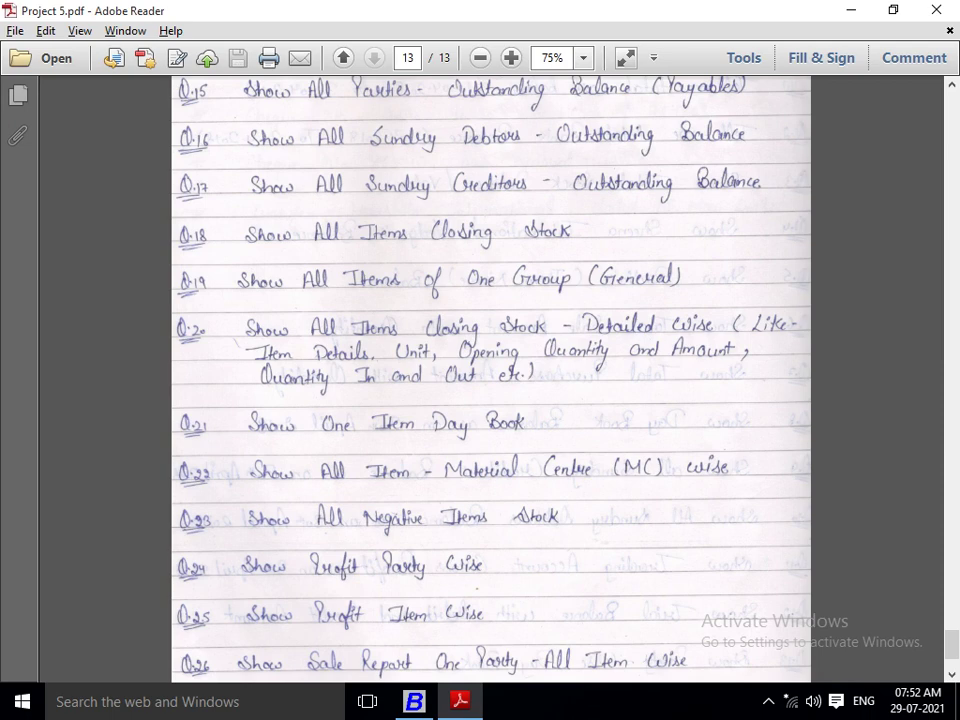
{"action": "key", "text": "alt+Tab"}
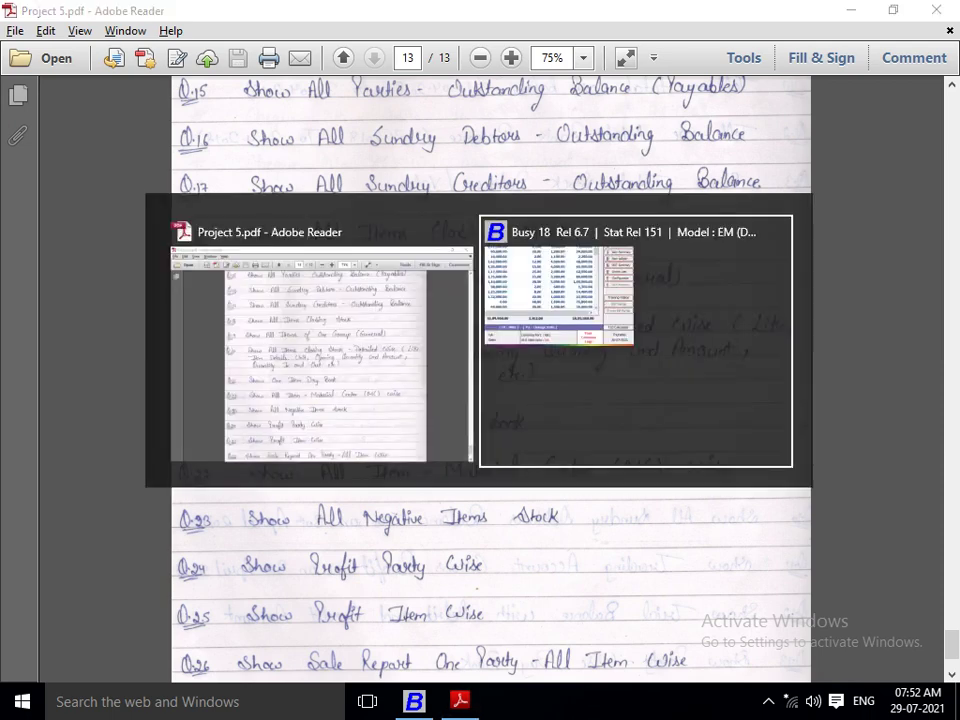
{"action": "key", "text": "Escape"}
{"action": "key", "text": "Escape"}
{"action": "key", "text": "Escape"}
{"action": "key", "text": "Escape"}
{"action": "key", "text": "Escape"}
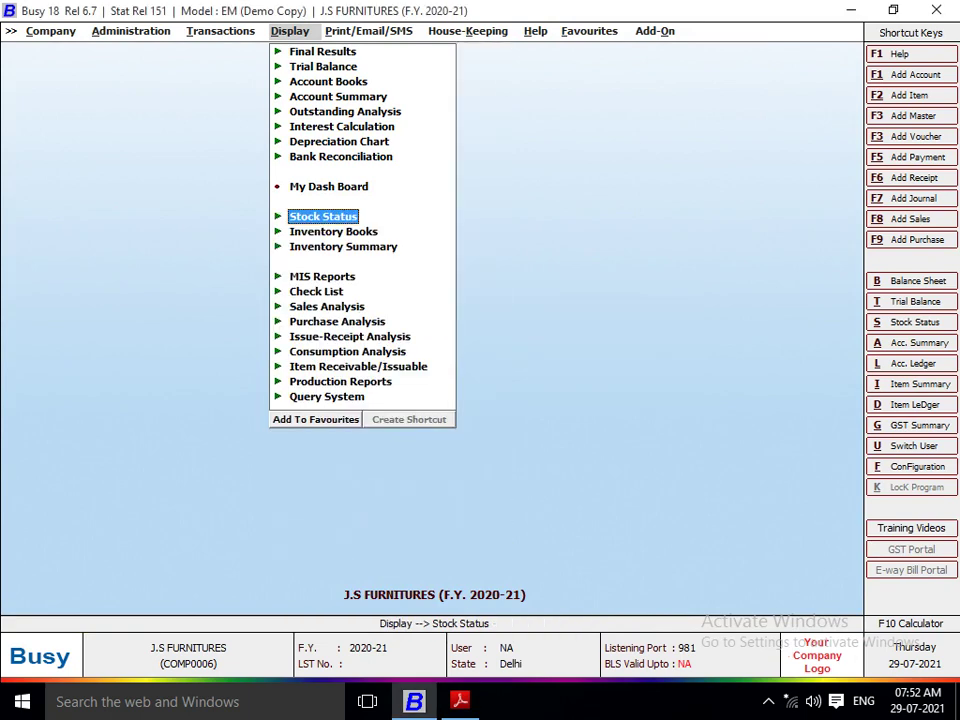
{"action": "key", "text": "Down"}
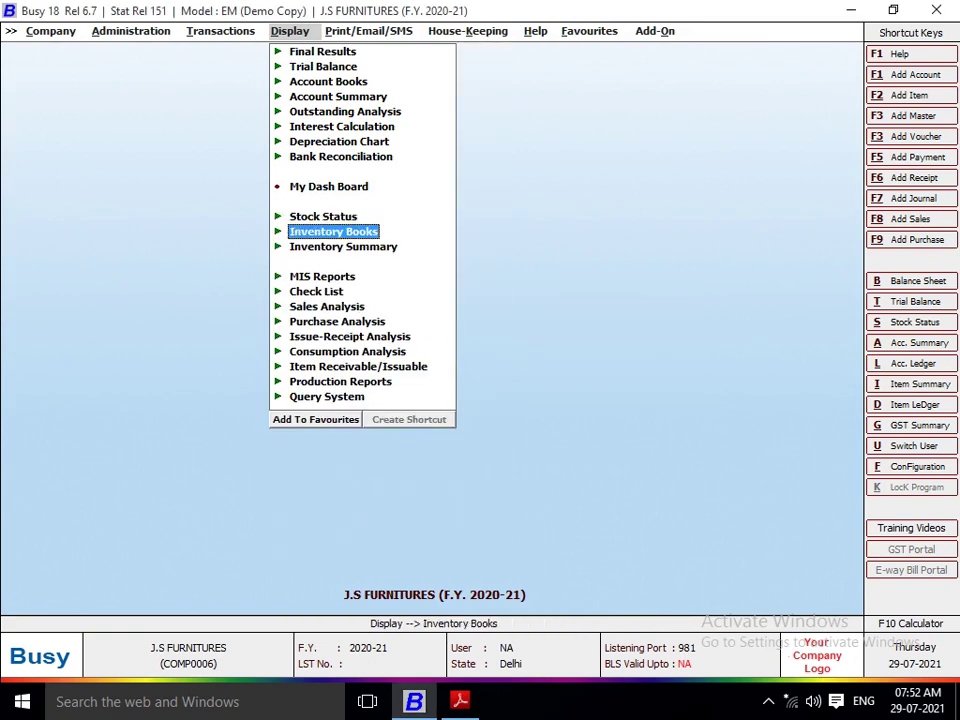
{"action": "key", "text": "Return"}
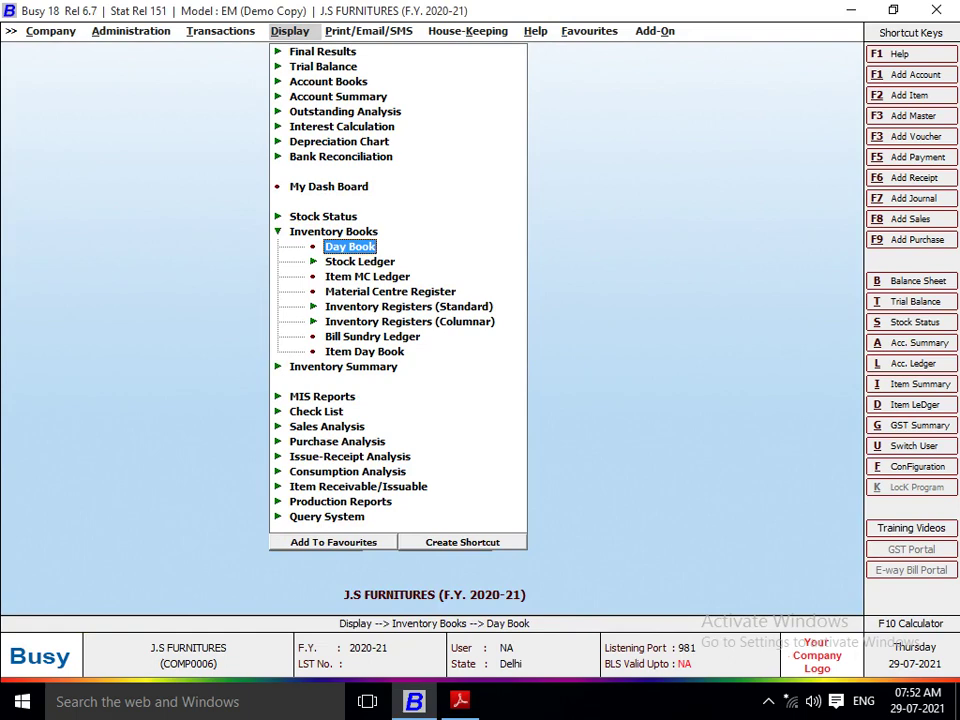
{"action": "key", "text": "Escape"}
{"action": "key", "text": "Down"}
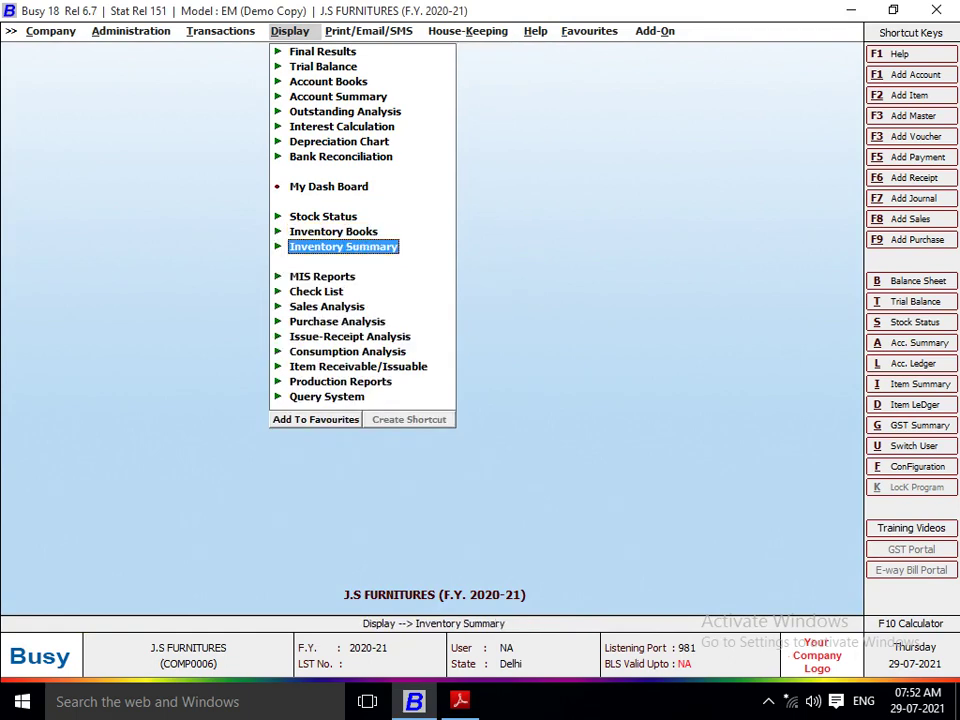
{"action": "key", "text": "Return"}
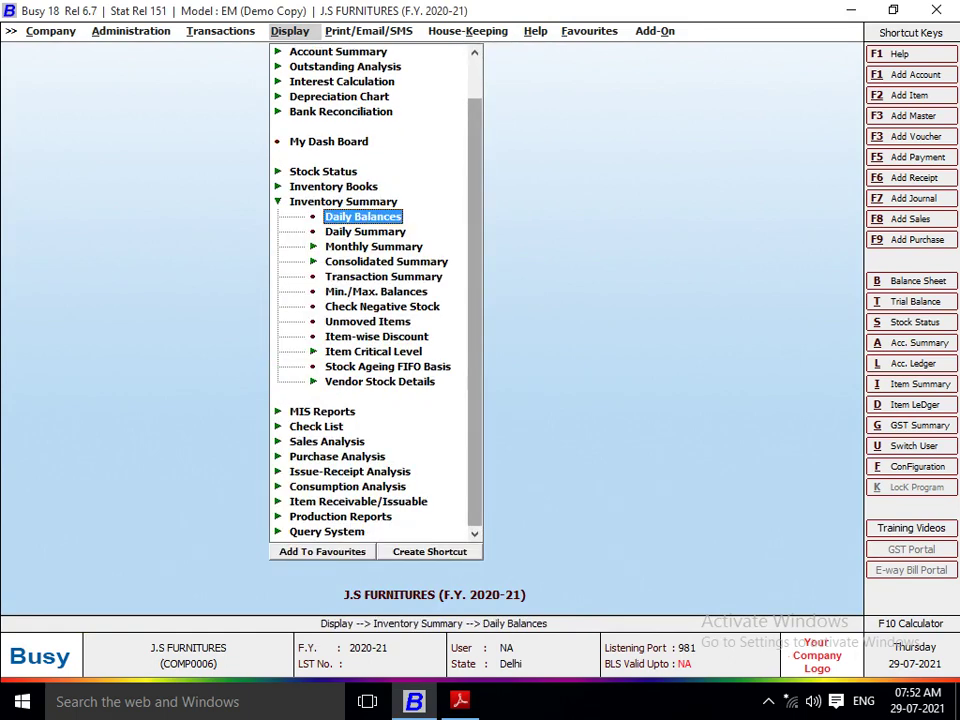
{"action": "key", "text": "Down"}
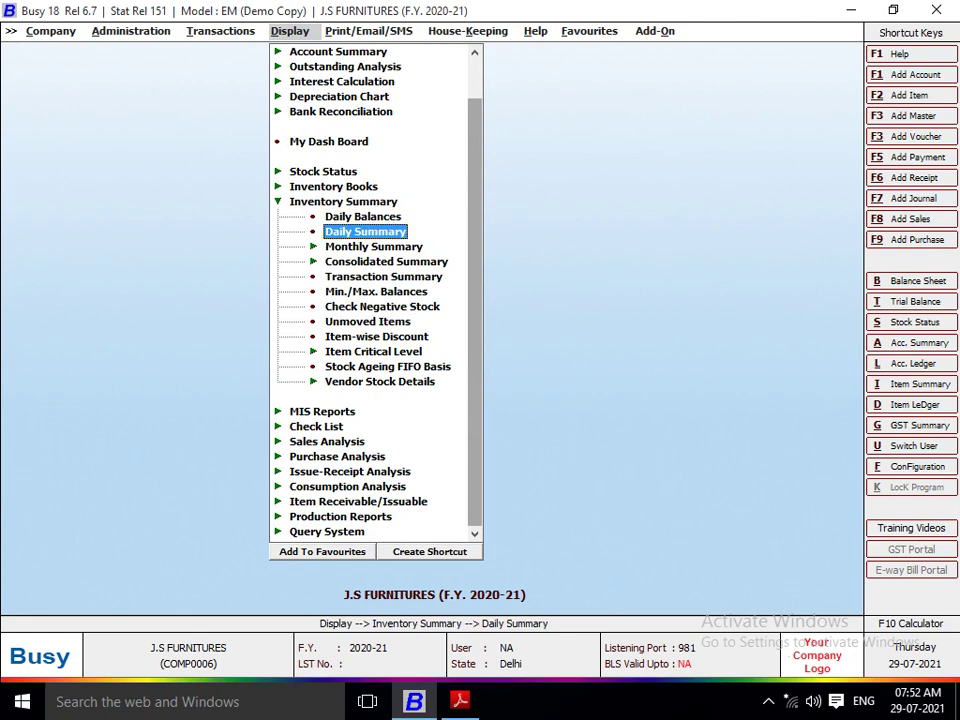
{"action": "key", "text": "Escape"}
{"action": "key", "text": "Up"}
Generate the Item Day Book of DECK CHAIR for one material centre from 01-04-2020 to 14-02-2021
{"action": "key", "text": "Return"}
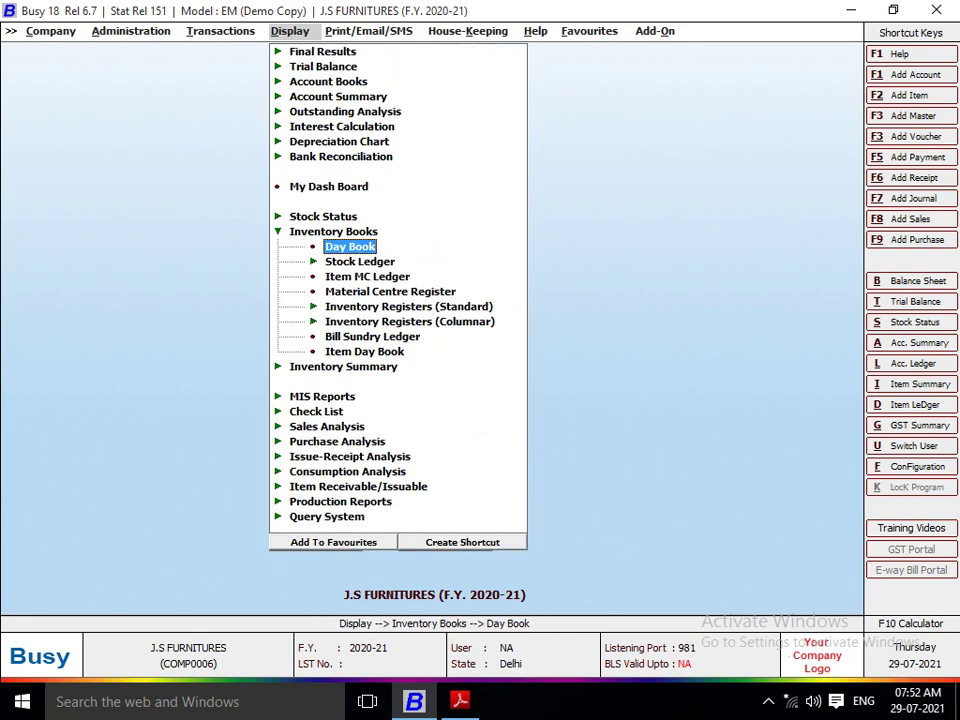
{"action": "key", "text": "Down"}
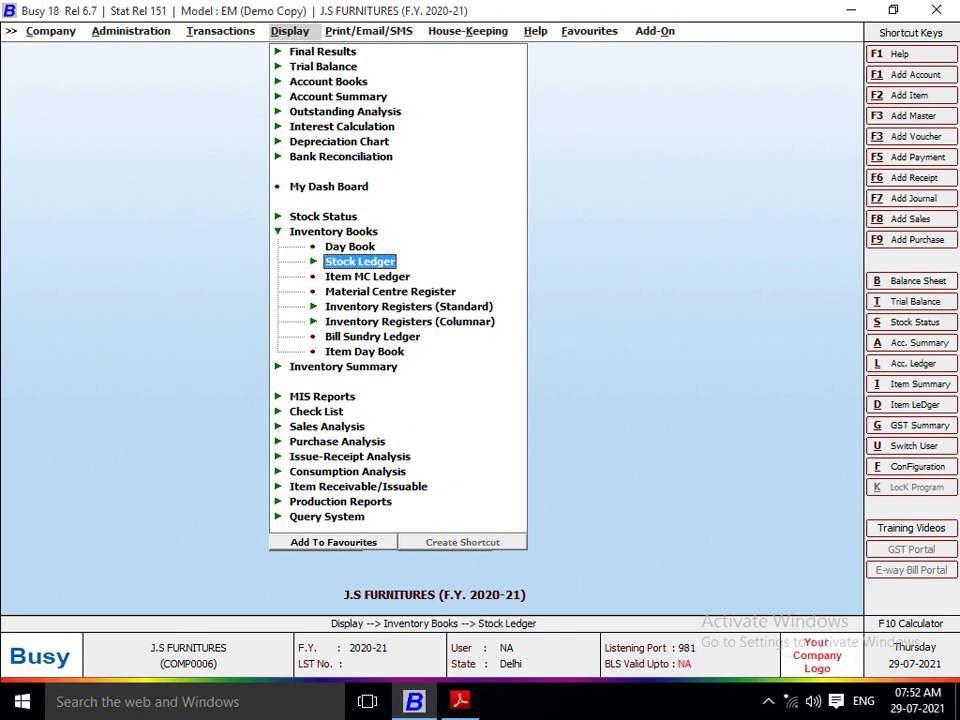
{"action": "key", "text": "Down"}
{"action": "key", "text": "Down"}
{"action": "key", "text": "Down"}
{"action": "key", "text": "Down"}
{"action": "key", "text": "Down"}
{"action": "key", "text": "Down"}
{"action": "key", "text": "Return"}
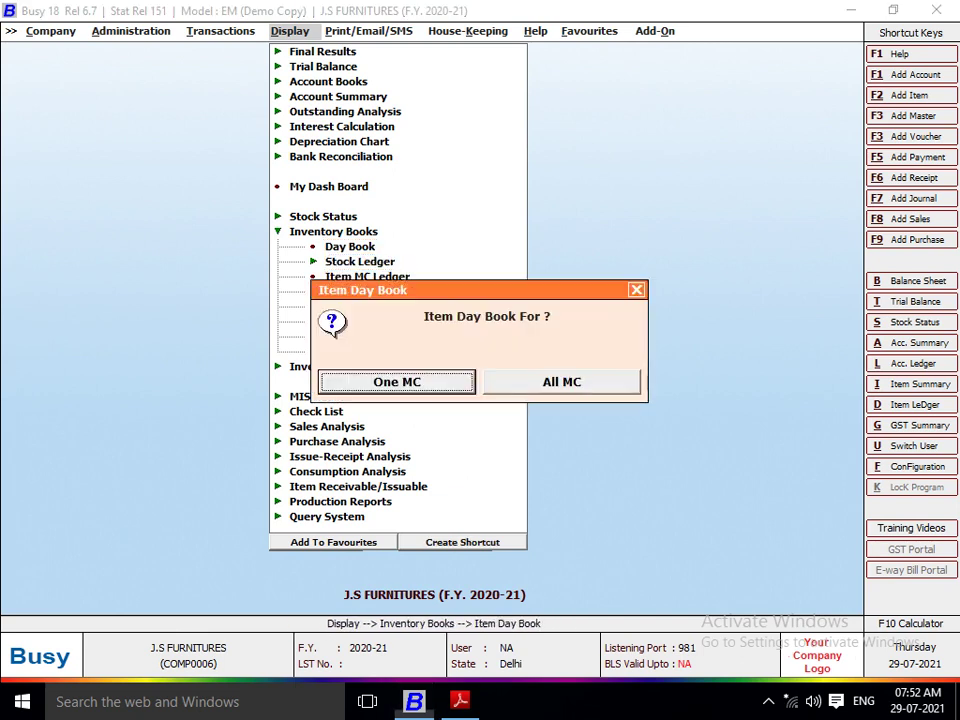
{"action": "key", "text": "Return"}
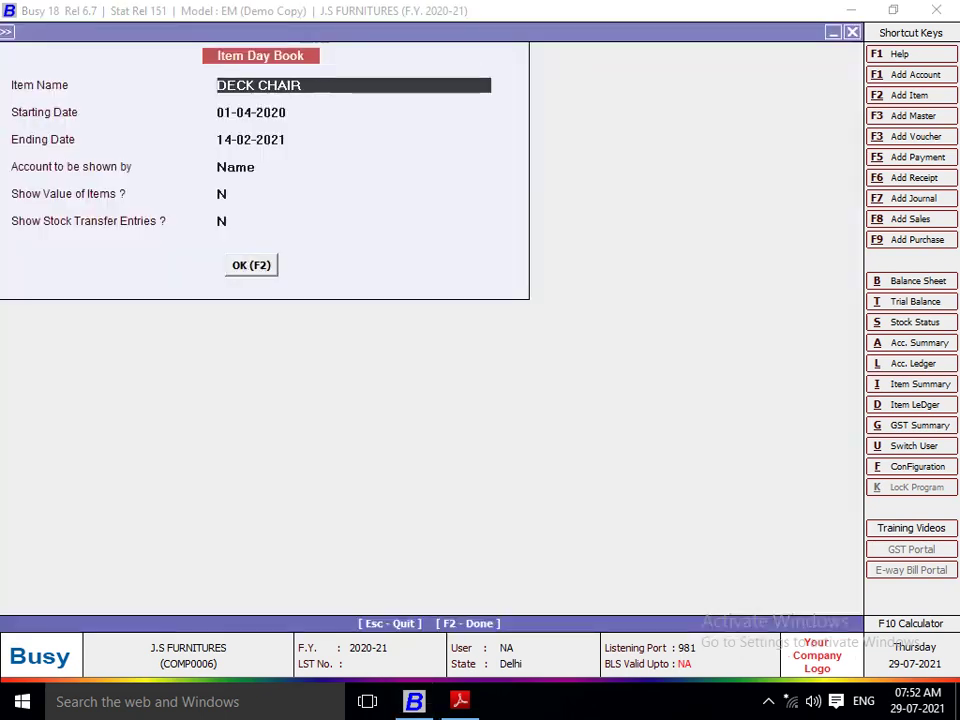
{"action": "key", "text": "Return"}
{"action": "key", "text": "Return"}
{"action": "key", "text": "F2"}
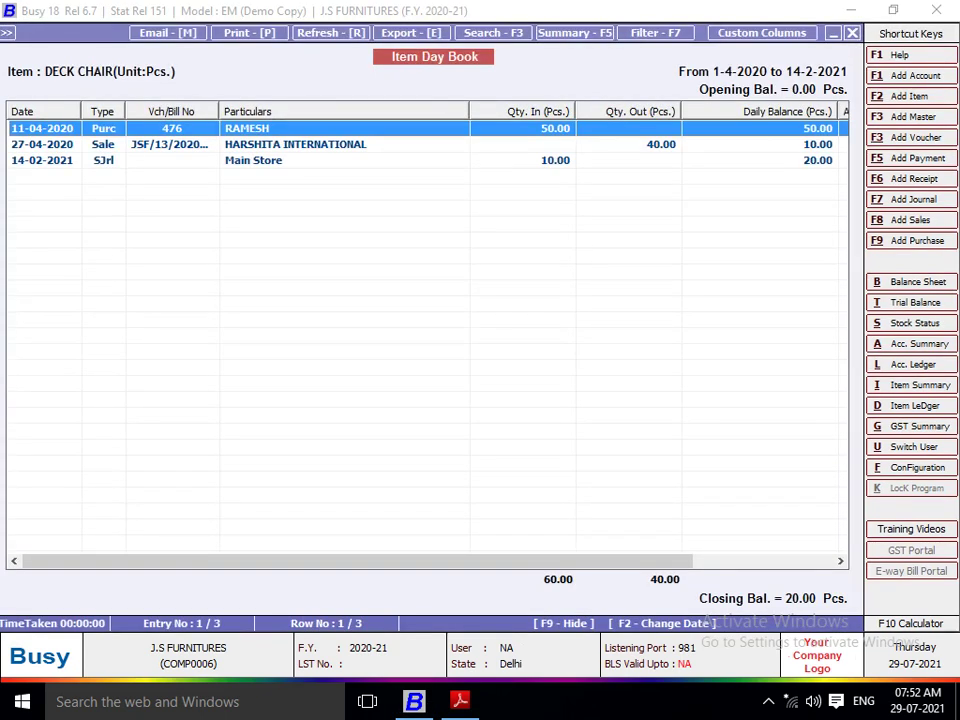
Examine the purchase and sale entries in the DECK CHAIR day book and close the report
{"action": "key", "text": "Down"}
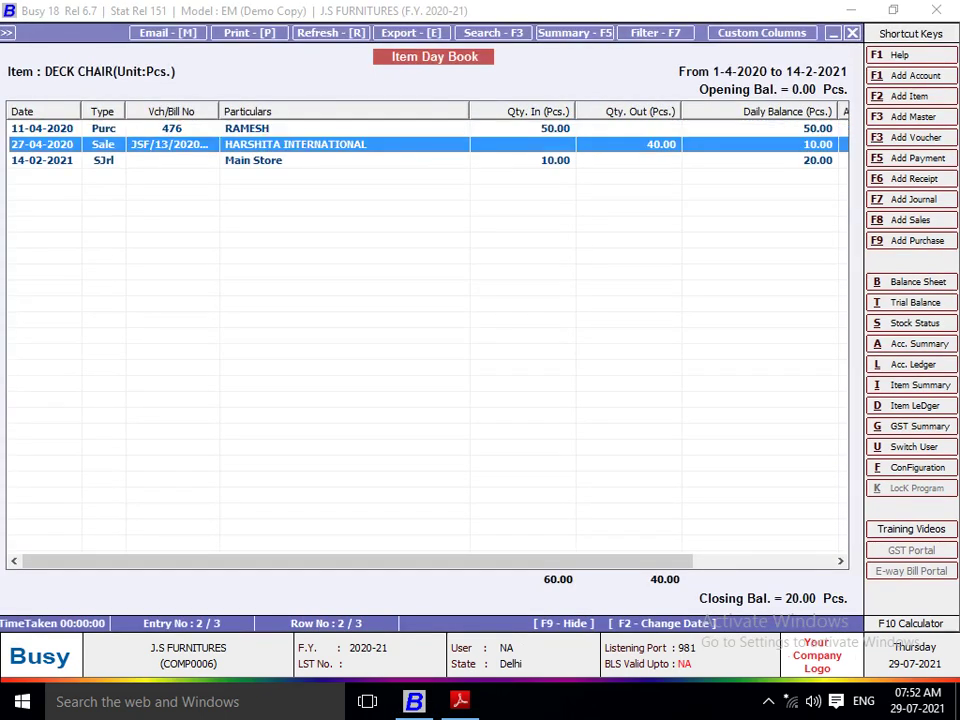
{"action": "key", "text": "Up"}
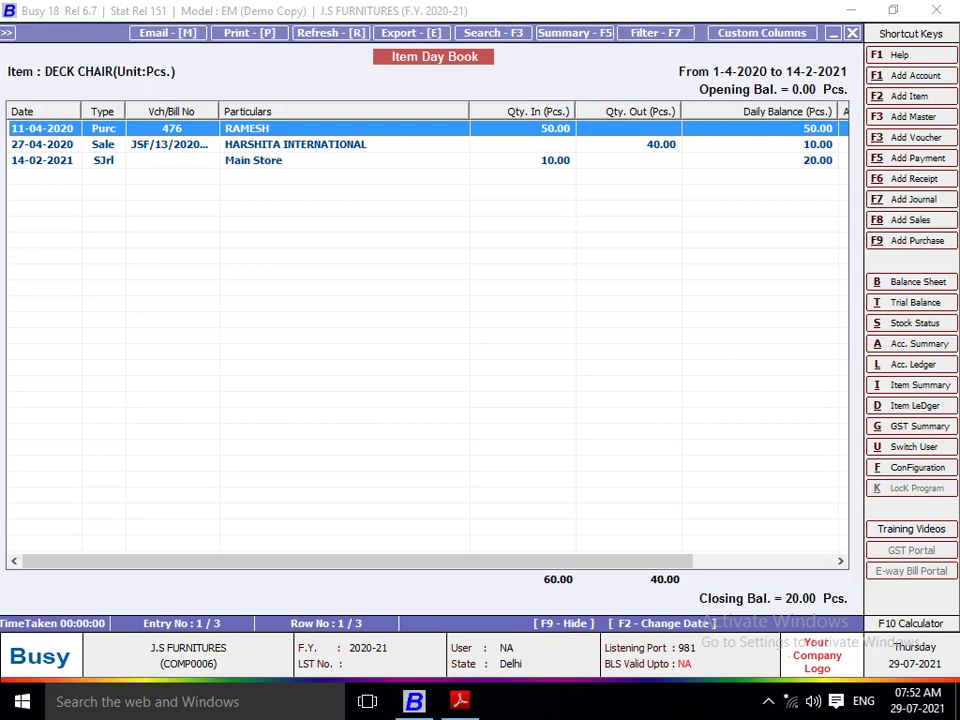
{"action": "key", "text": "Down"}
{"action": "key", "text": "Down"}
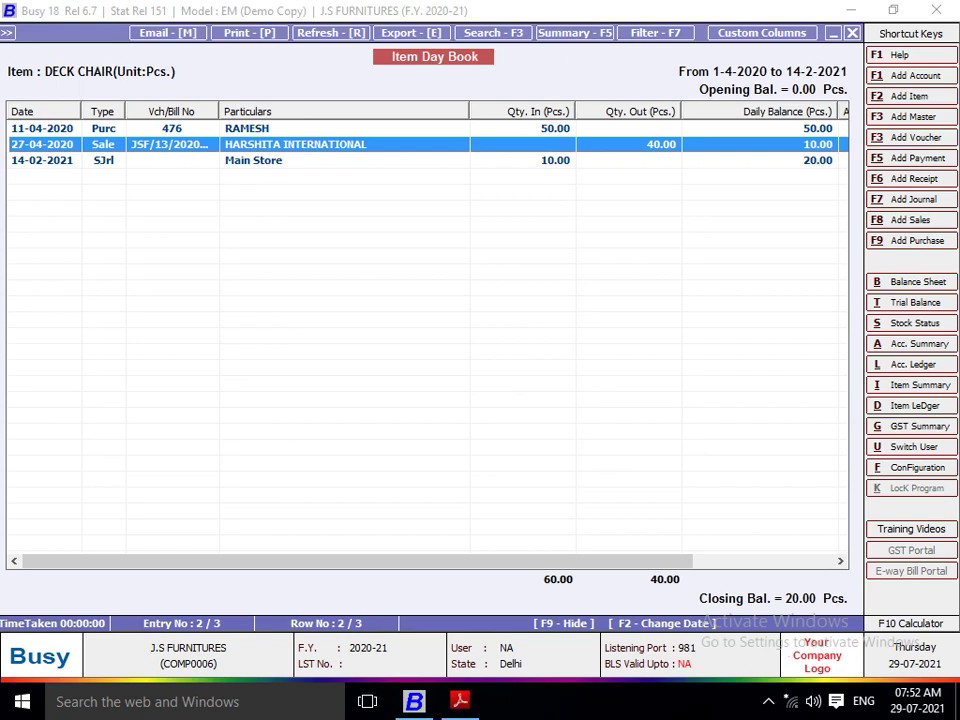
{"action": "key", "text": "Escape"}
{"action": "key", "text": "Escape"}
{"action": "key", "text": "Escape"}
{"action": "key", "text": "Escape"}
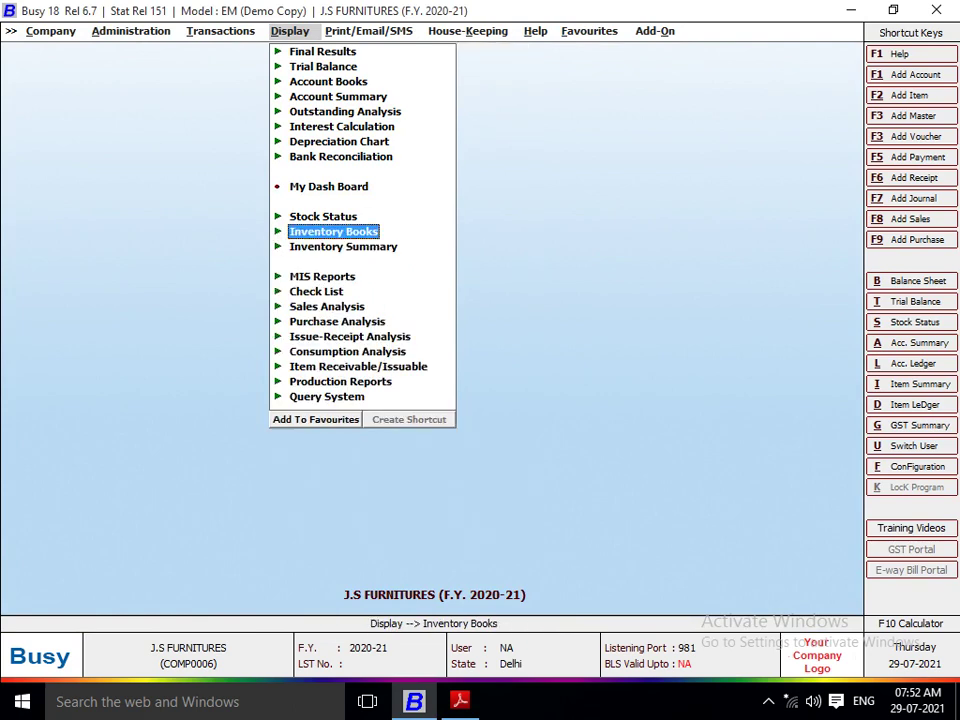
Read question 22 in Project 5.pdf and generate Busy's alphabetical stock status balances for all items at all MCs as on 14-02-2021
{"action": "key", "text": "alt+Tab"}
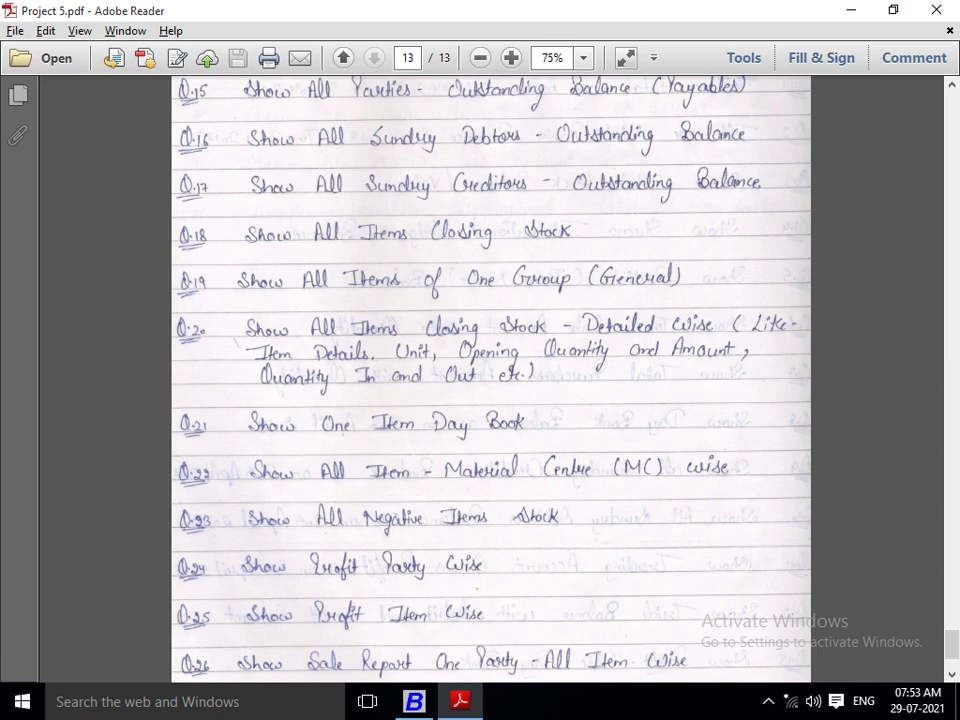
{"action": "key", "text": "alt+Tab"}
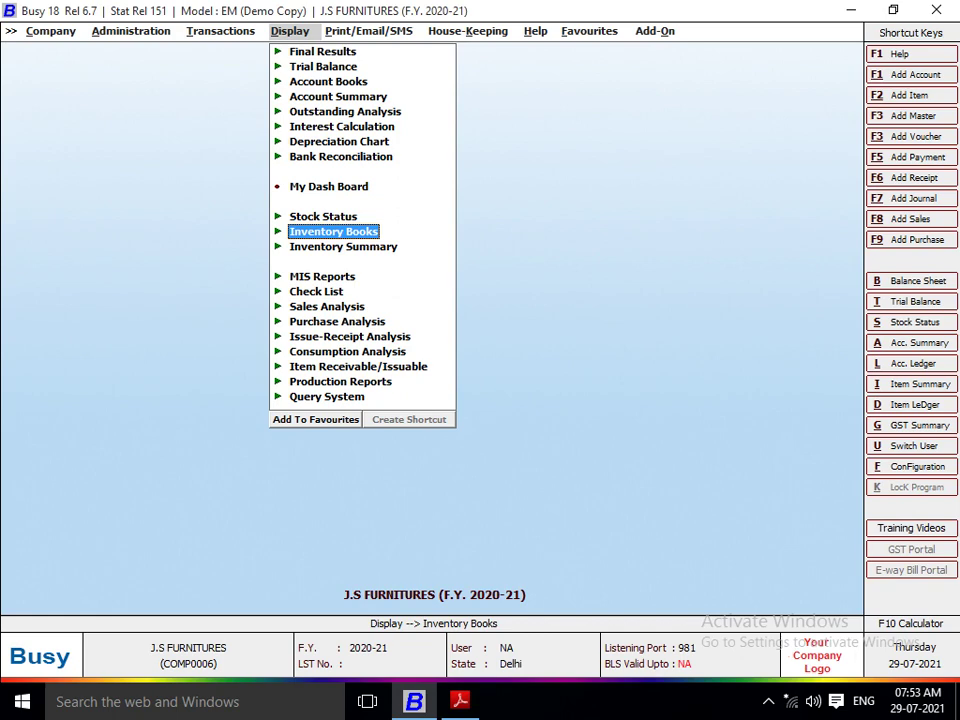
{"action": "key", "text": "Up"}
{"action": "key", "text": "Return"}
{"action": "key", "text": "Return"}
{"action": "key", "text": "Return"}
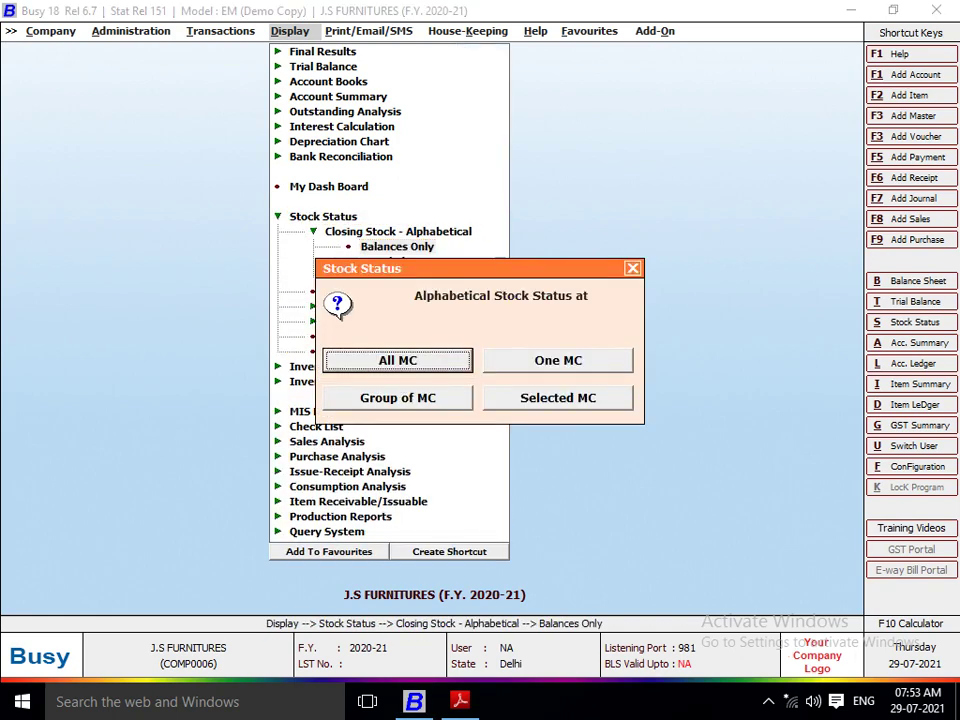
{"action": "key", "text": "Return"}
{"action": "key", "text": "Return"}
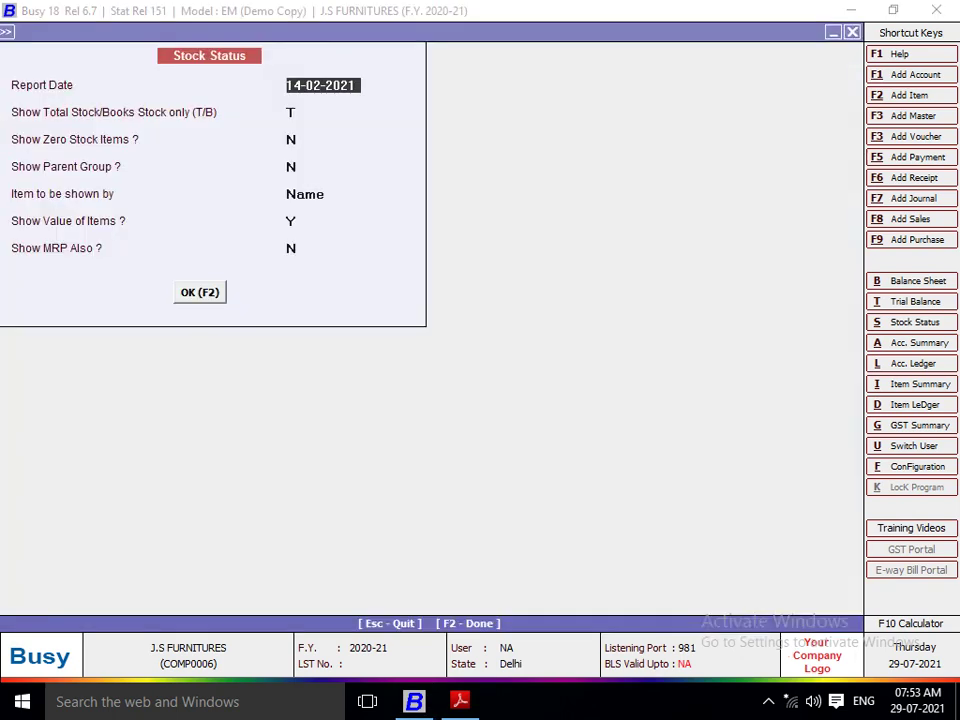
{"action": "key", "text": "Return"}
{"action": "key", "text": "F2"}
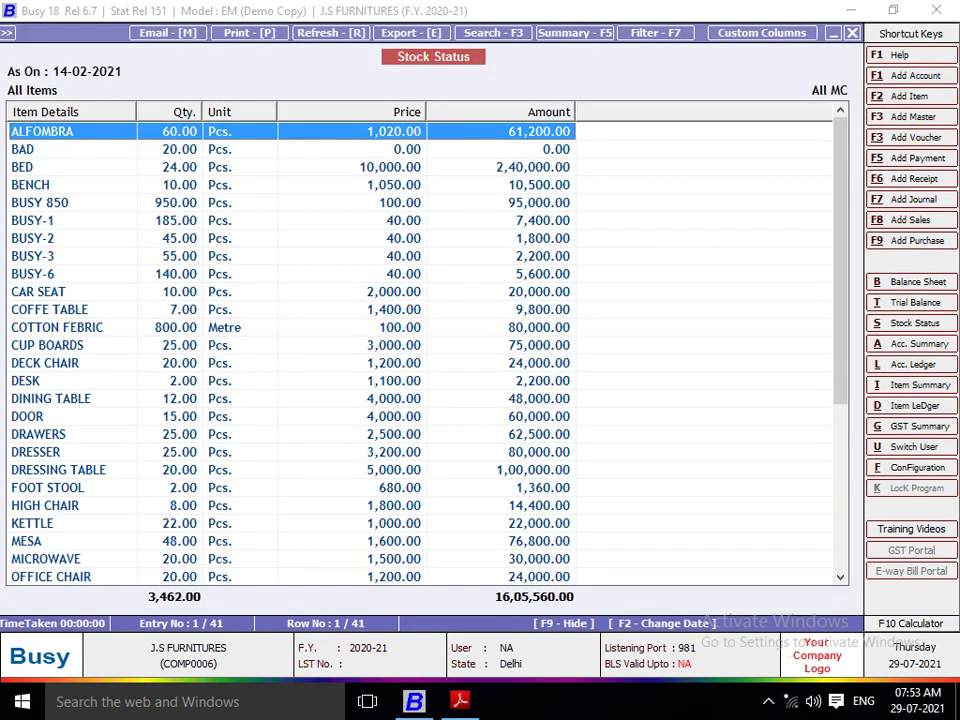
Examine the material-centre-wise stock of ALFOMBRA and close the stock status report
{"action": "key", "text": "Return"}
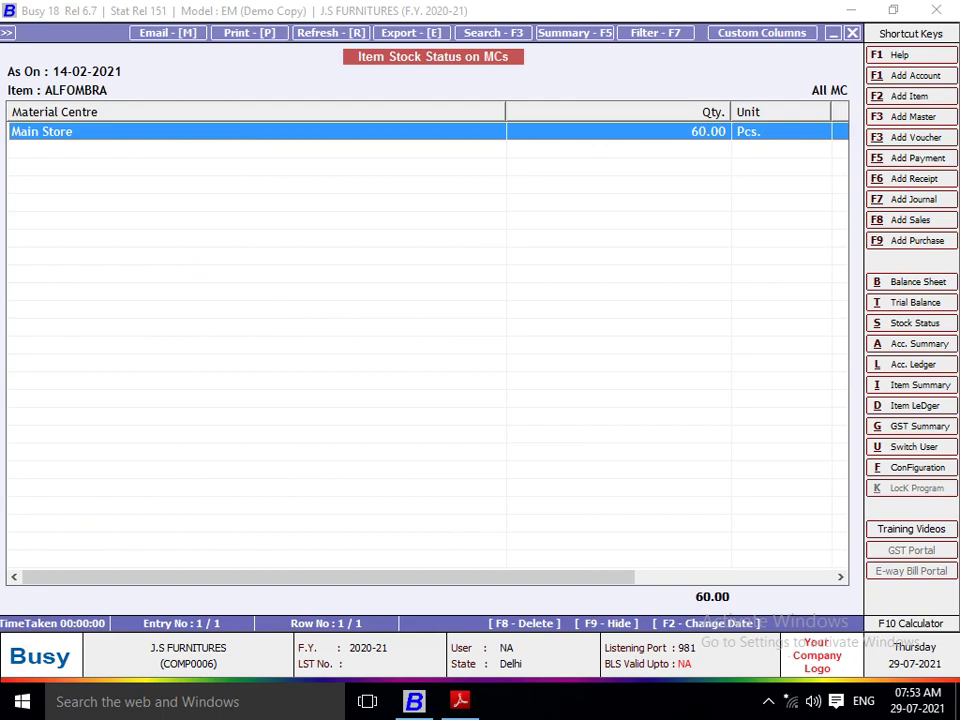
{"action": "key", "text": "Escape"}
{"action": "key", "text": "Escape"}
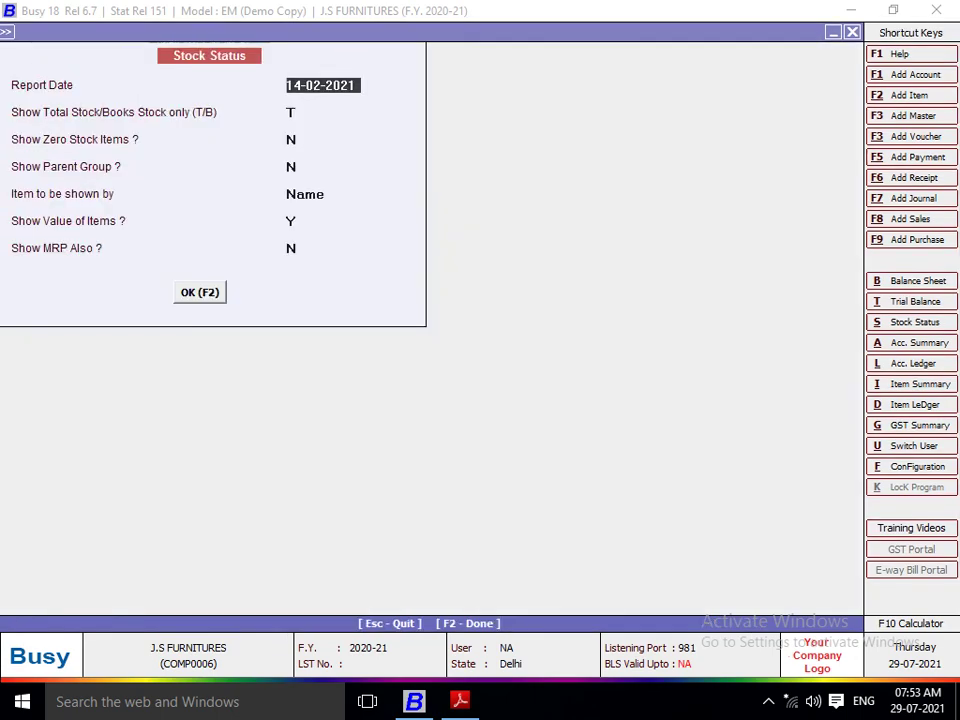
{"action": "key", "text": "Escape"}
{"action": "key", "text": "Escape"}
{"action": "key", "text": "Escape"}
Switch to Adobe Reader, read question 23 in Project 5.pdf and return to Busy
{"action": "key", "text": "alt+Tab"}
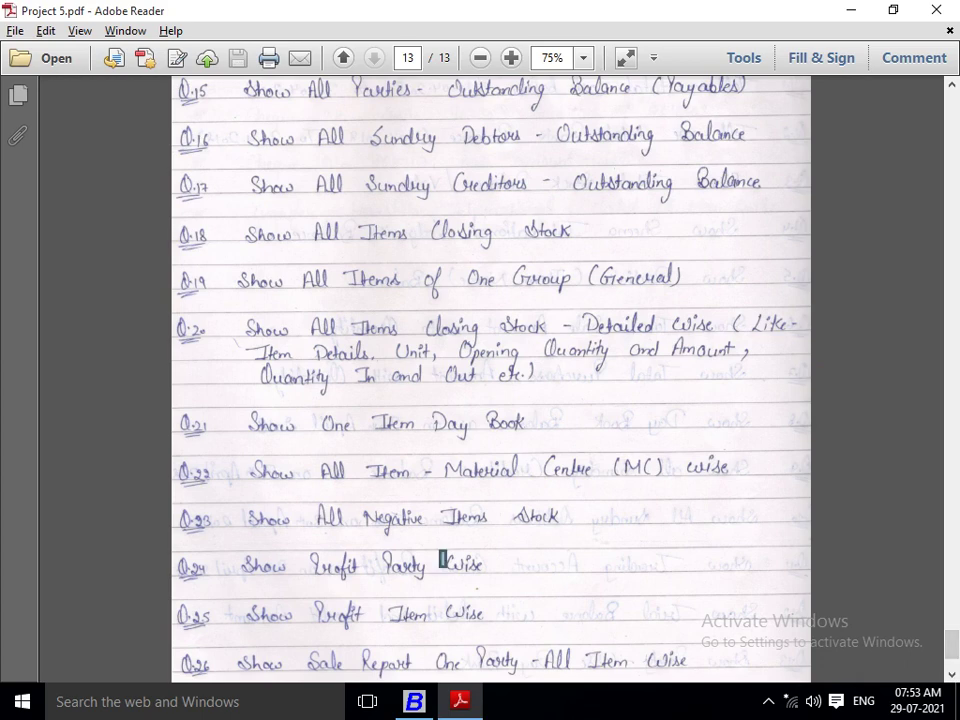
{"action": "left_click", "coordinate": [443, 559]}
{"action": "left_click", "coordinate": [443, 559]}
{"action": "key", "text": "alt+Tab"}
{"action": "key", "text": "Escape"}
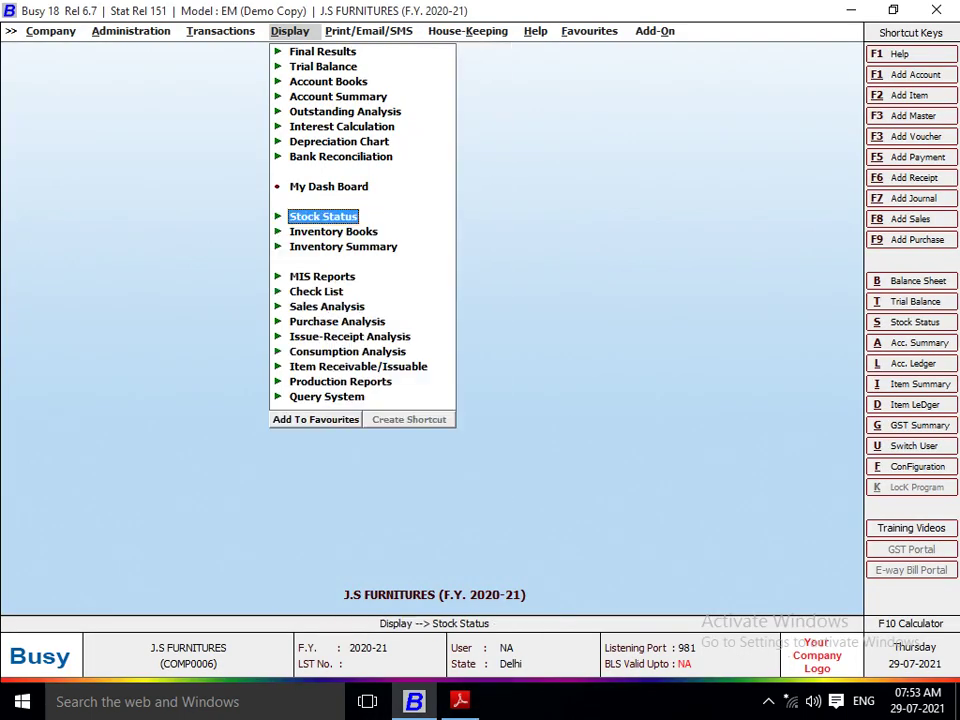
Open the Check Negative Stock report of the inventory summary
{"action": "key", "text": "Down"}
{"action": "key", "text": "Down"}
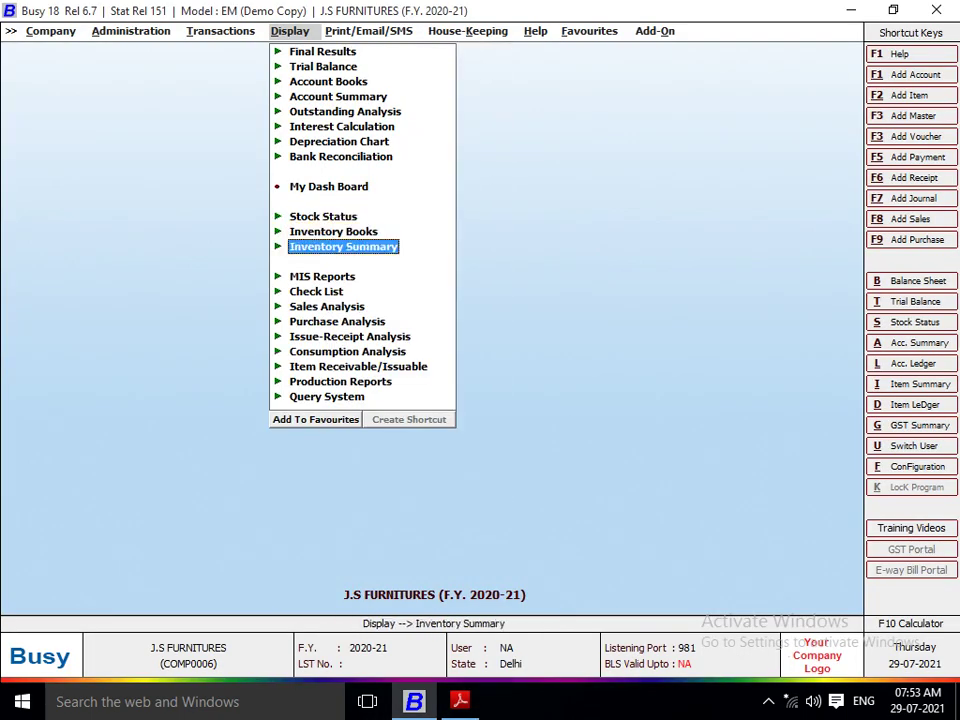
{"action": "key", "text": "Return"}
{"action": "key", "text": "Down"}
{"action": "key", "text": "Down"}
{"action": "key", "text": "Down"}
{"action": "key", "text": "Down"}
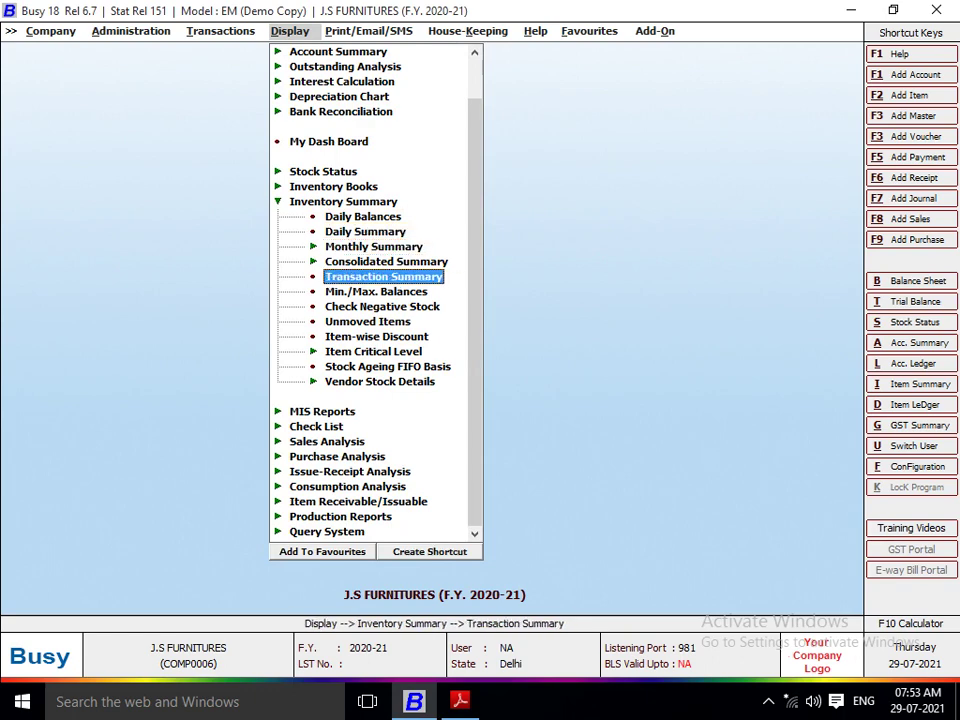
{"action": "key", "text": "Down"}
{"action": "key", "text": "Down"}
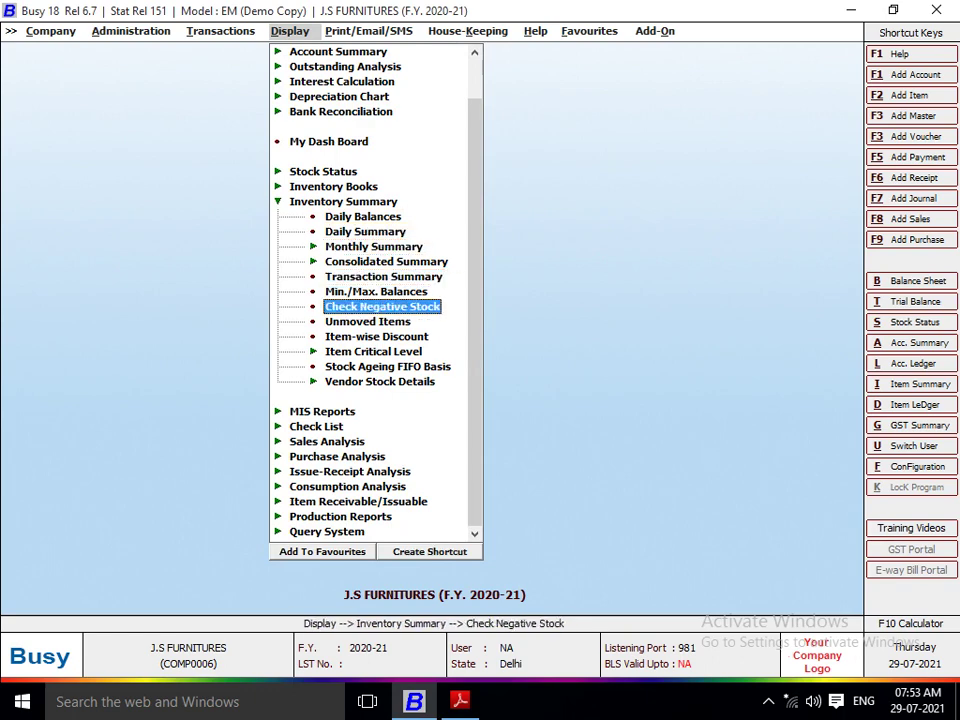
{"action": "key", "text": "Return"}
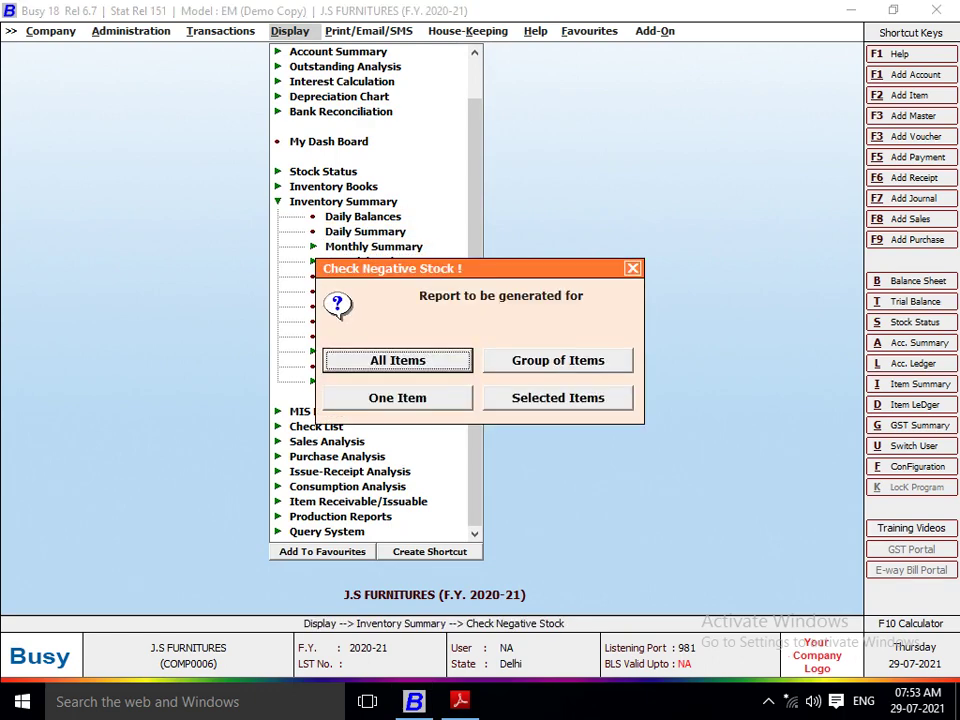
Generate the negative stock report for all items at all MCs from 01-04-2020 to 14-02-2021
{"action": "key", "text": "Right"}
{"action": "key", "text": "Left"}
{"action": "key", "text": "Right"}
{"action": "key", "text": "Left"}
{"action": "key", "text": "Return"}
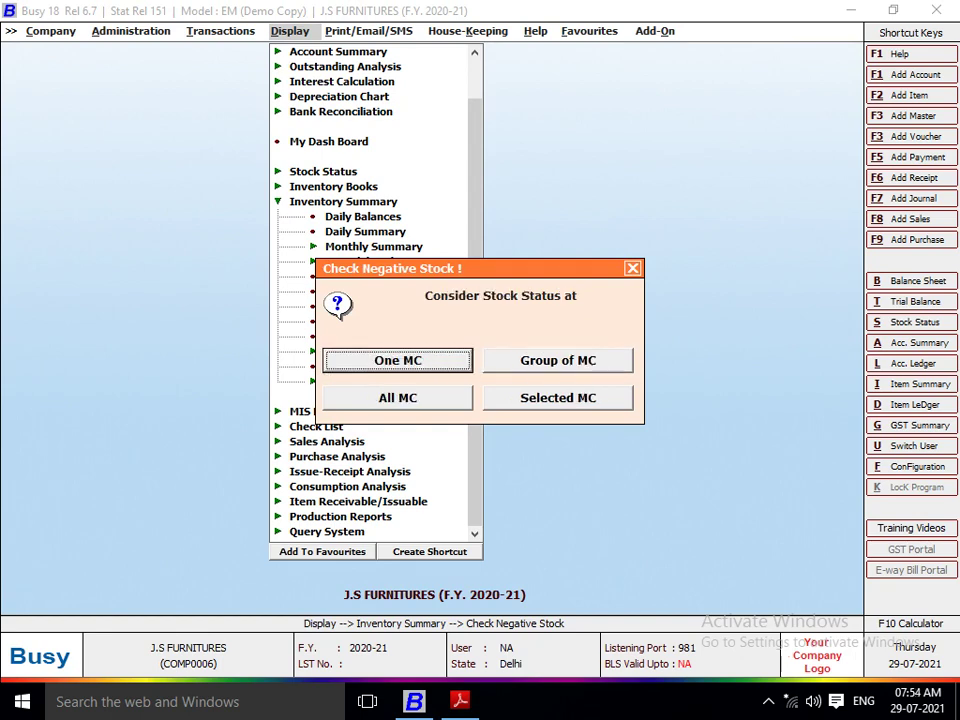
{"action": "key", "text": "Right"}
{"action": "key", "text": "Right"}
{"action": "key", "text": "Return"}
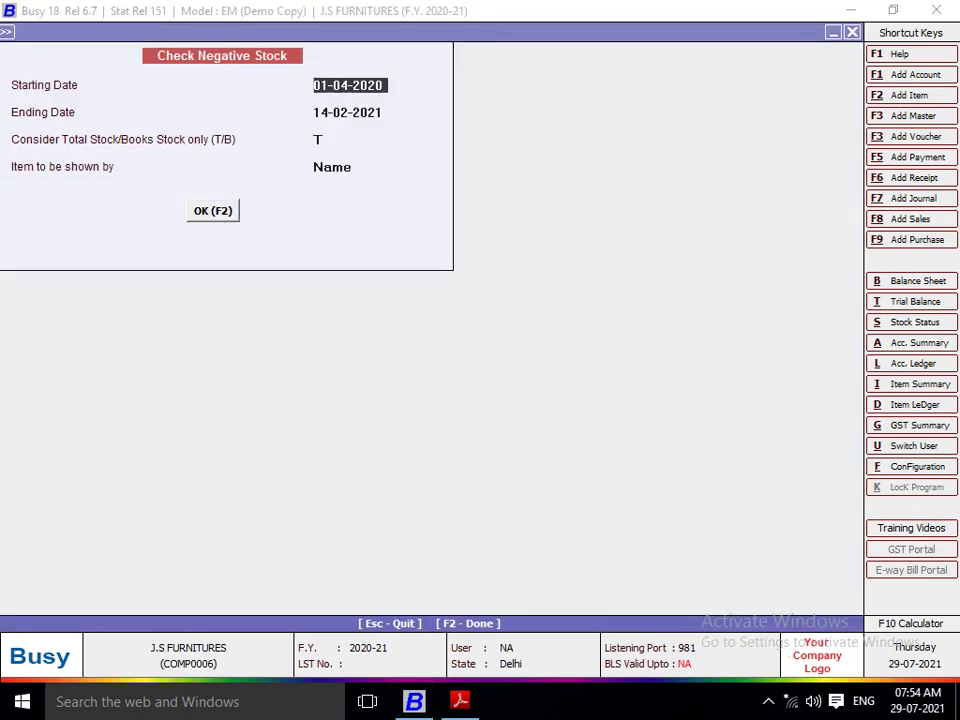
{"action": "key", "text": "Return"}
{"action": "key", "text": "Return"}
{"action": "key", "text": "F2"}
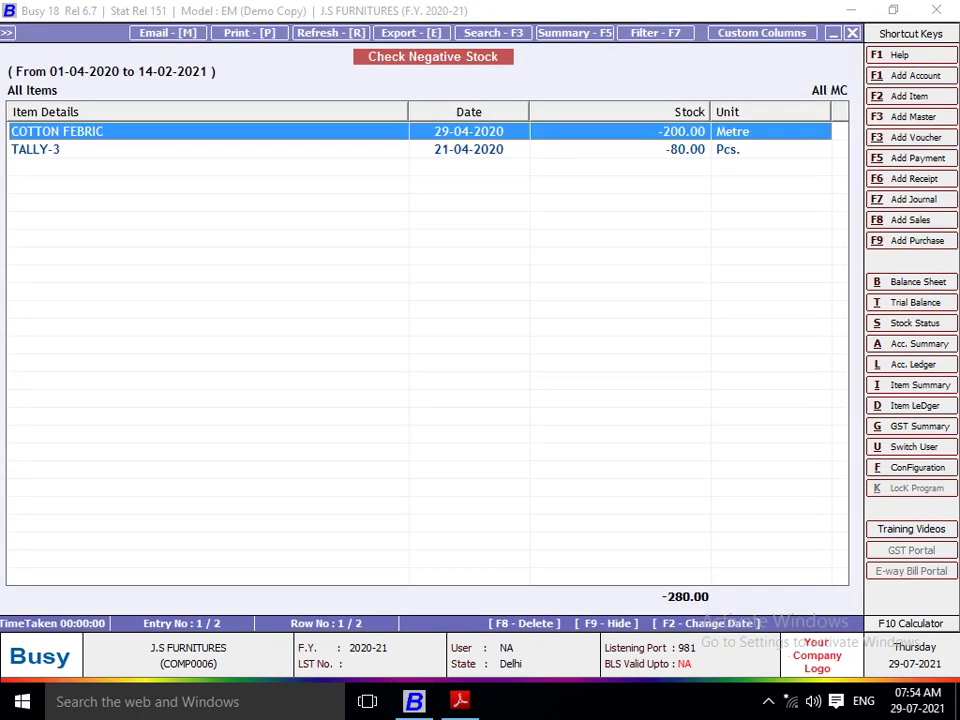
Examine the items, dates and quantities listed in the negative stock report
{"action": "key", "text": "Down"}
{"action": "key", "text": "Up"}
{"action": "key", "text": "Down"}
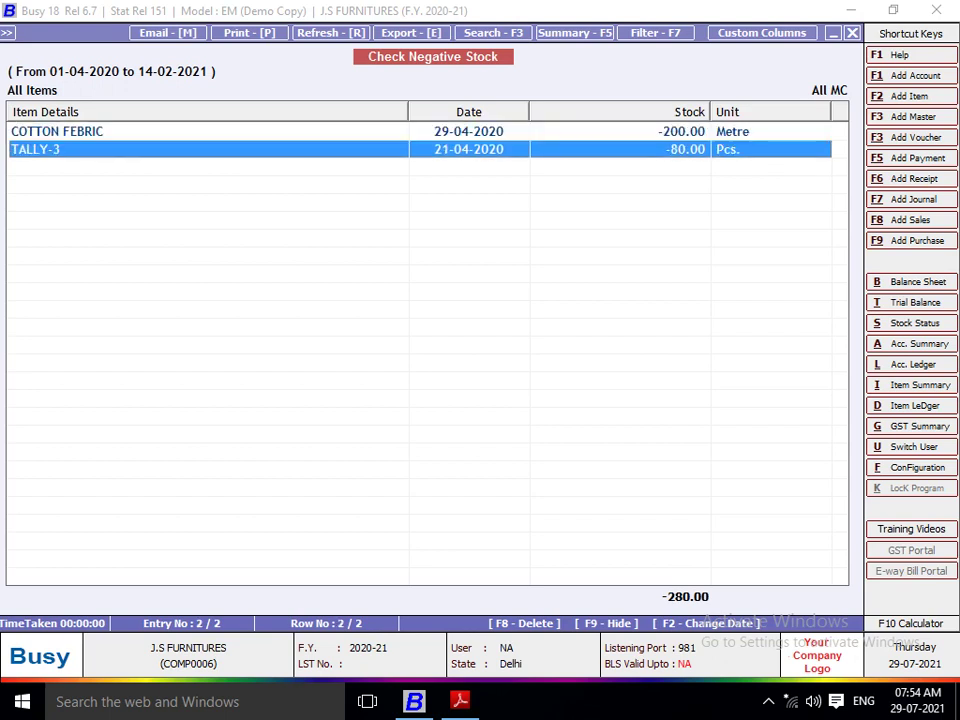
{"action": "key", "text": "Up"}
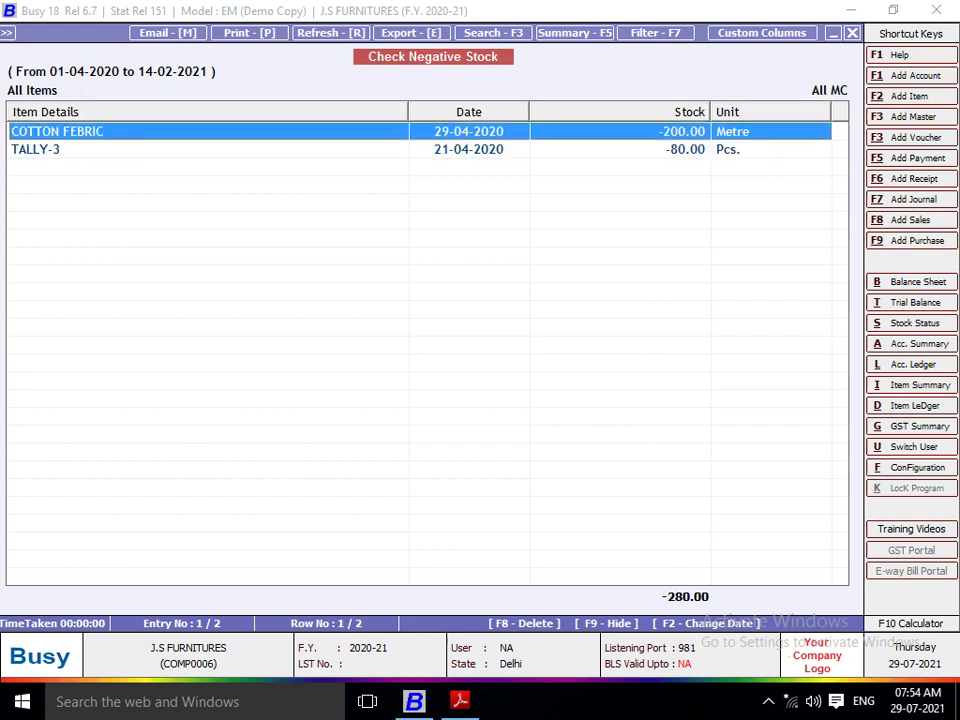
{"action": "key", "text": "Down"}
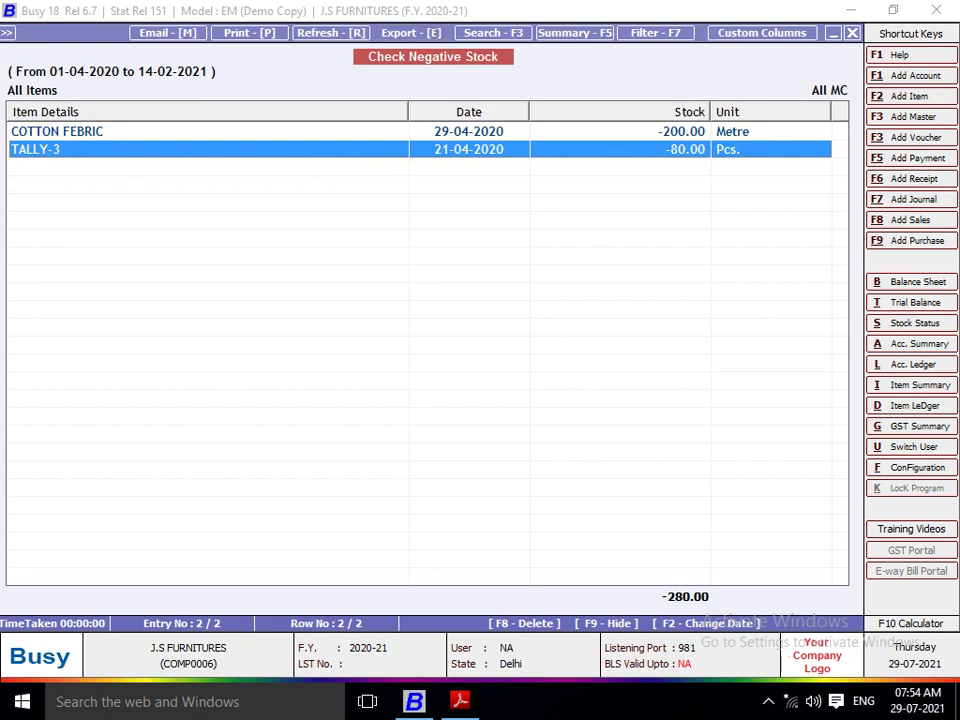
Export the negative stock report as the PDF JSF_CheckNegativeStock into the PROJECT 5 folder of PROJECT QN ANSWER and open the file
{"action": "key", "text": "alt+e"}
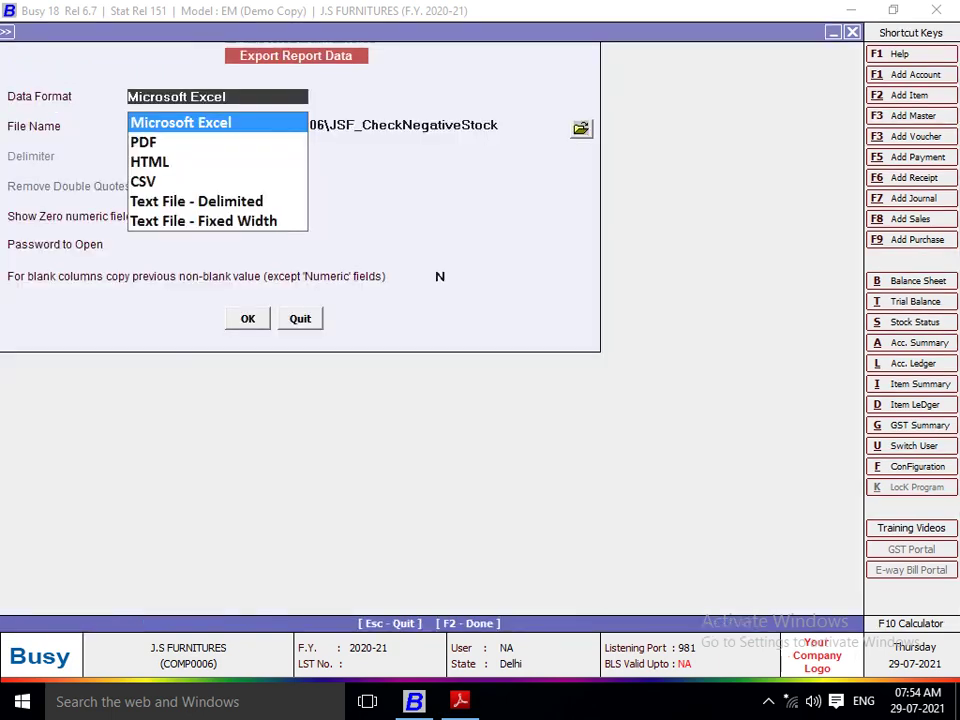
{"action": "key", "text": "Down"}
{"action": "key", "text": "Return"}
{"action": "left_click", "coordinate": [581, 128]}
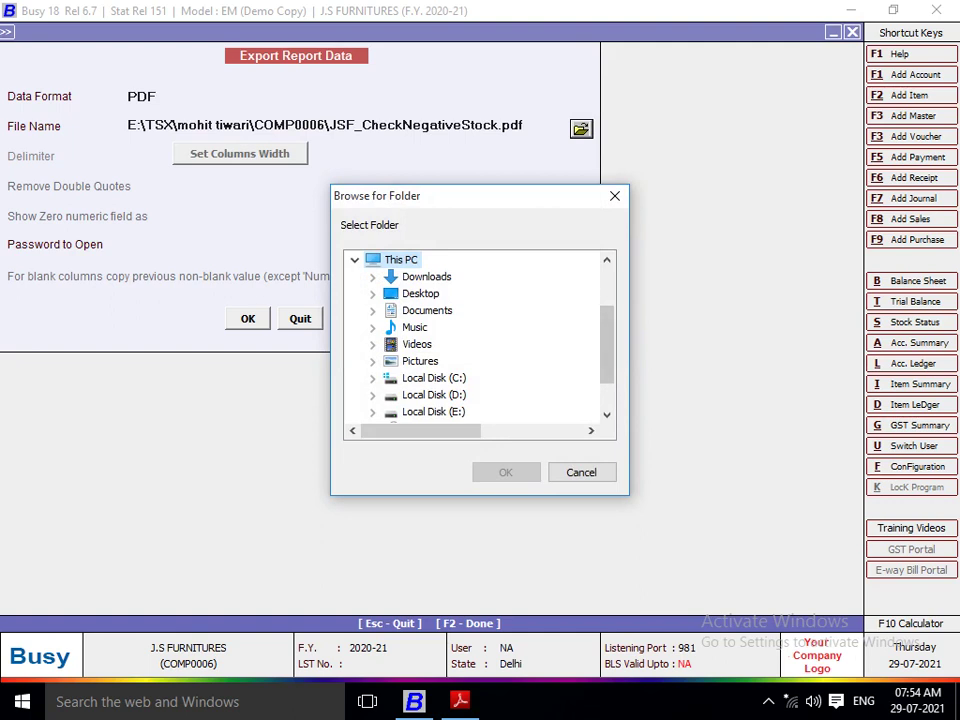
{"action": "left_click", "coordinate": [373, 412]}
{"action": "left_click_drag", "start_coordinate": [607, 347], "coordinate": [607, 385]}
{"action": "left_click", "coordinate": [390, 378]}
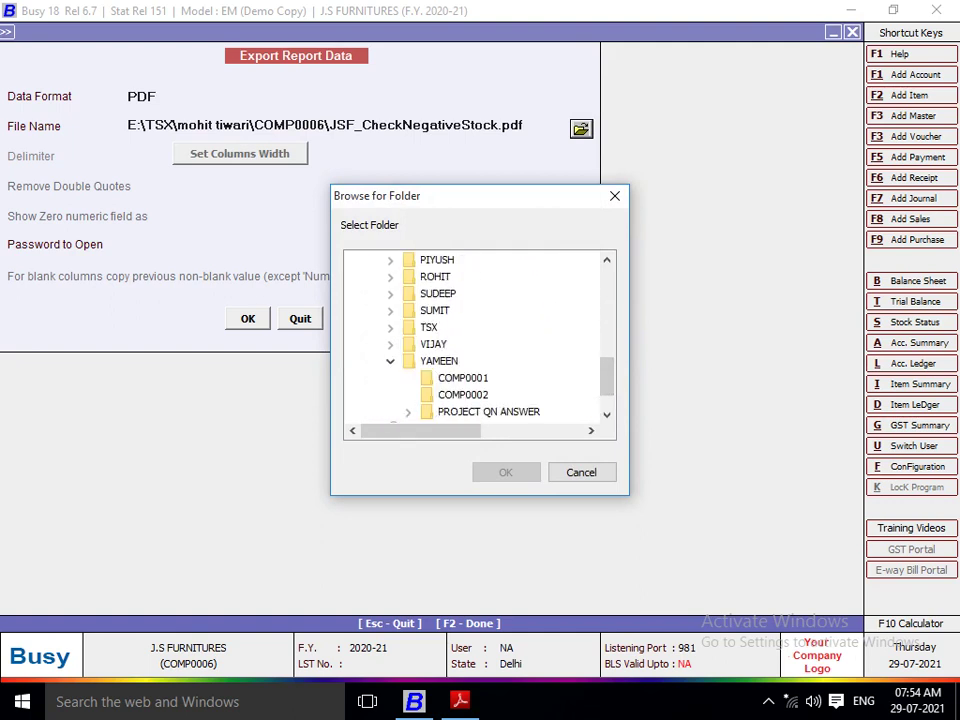
{"action": "left_click", "coordinate": [407, 411]}
{"action": "left_click", "coordinate": [481, 378]}
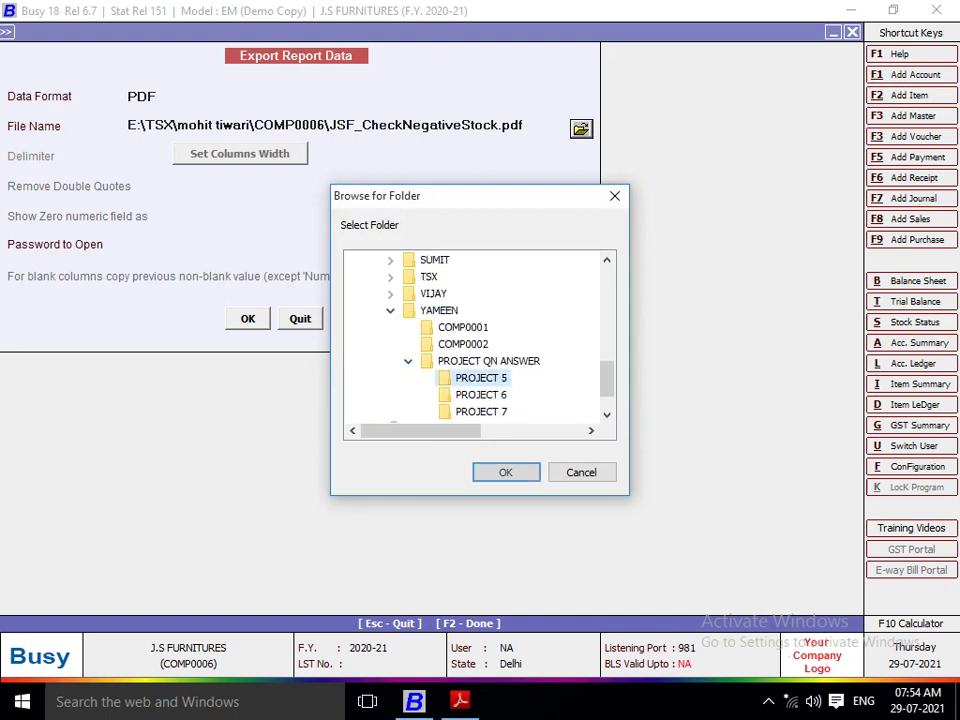
{"action": "left_click", "coordinate": [506, 472]}
{"action": "left_click", "coordinate": [248, 319]}
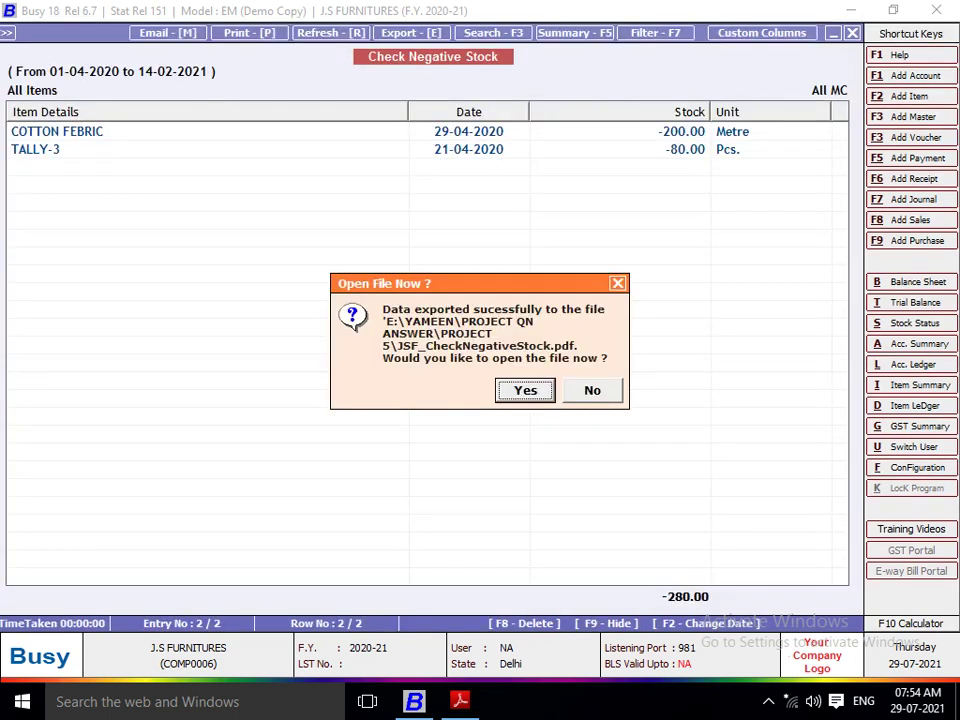
{"action": "key", "text": "Return"}
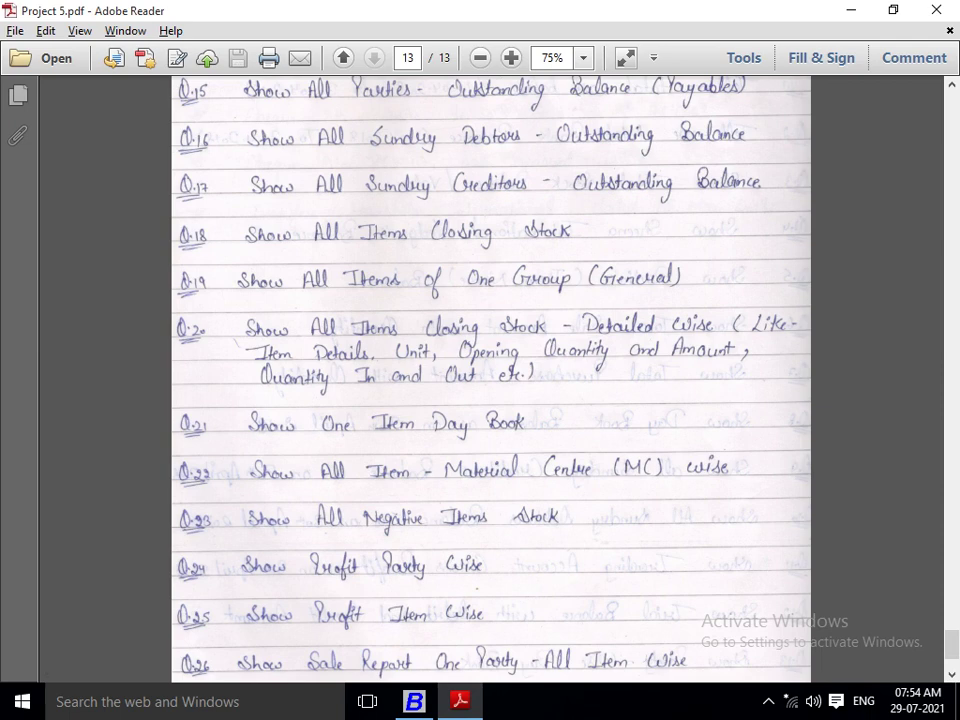
Read question 24 in Project 5.pdf, return to Busy and close the negative stock report
{"action": "key", "text": "alt+Tab"}
{"action": "key", "text": "Escape"}
{"action": "key", "text": "Escape"}
{"action": "key", "text": "Escape"}
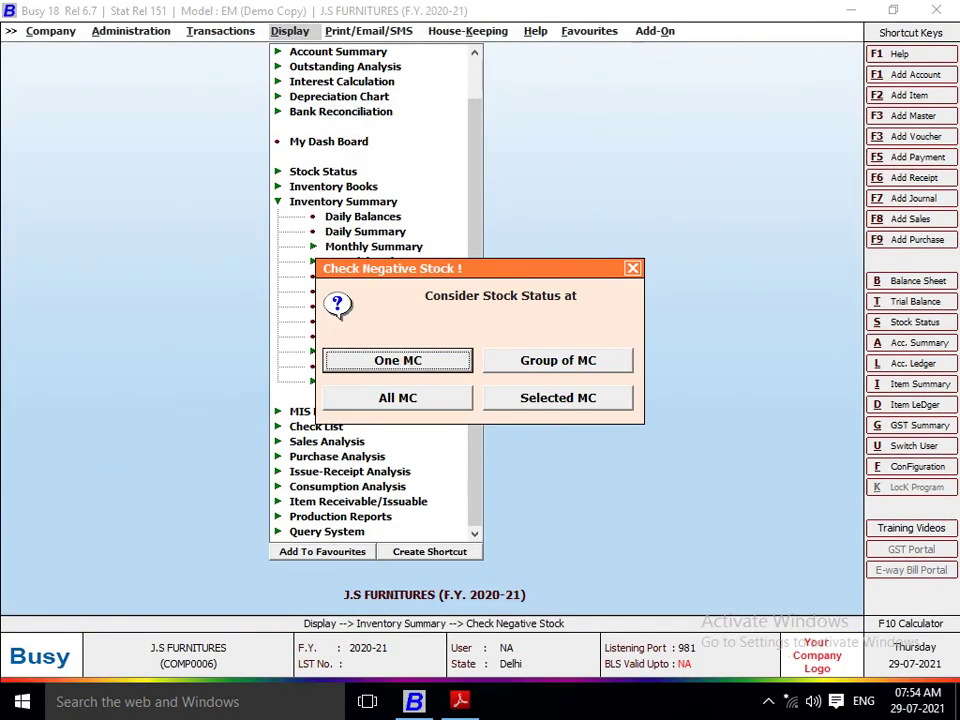
{"action": "key", "text": "Escape"}
{"action": "key", "text": "Escape"}
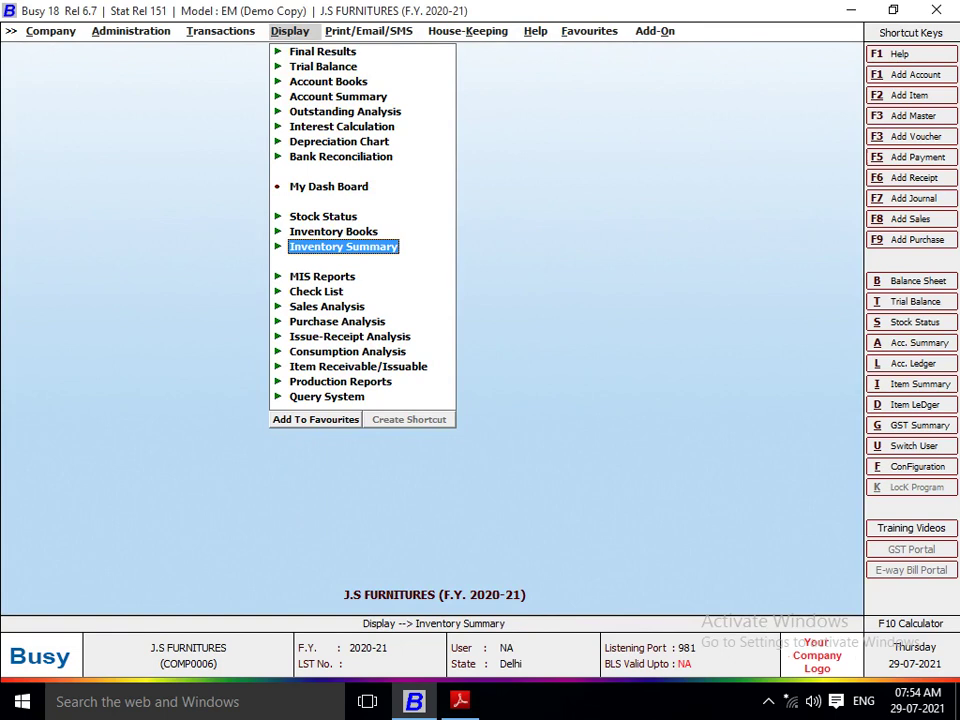
Generate the party-wise profitability report for all accounts from 01-04-2020 to 14-02-2021
{"action": "key", "text": "Down"}
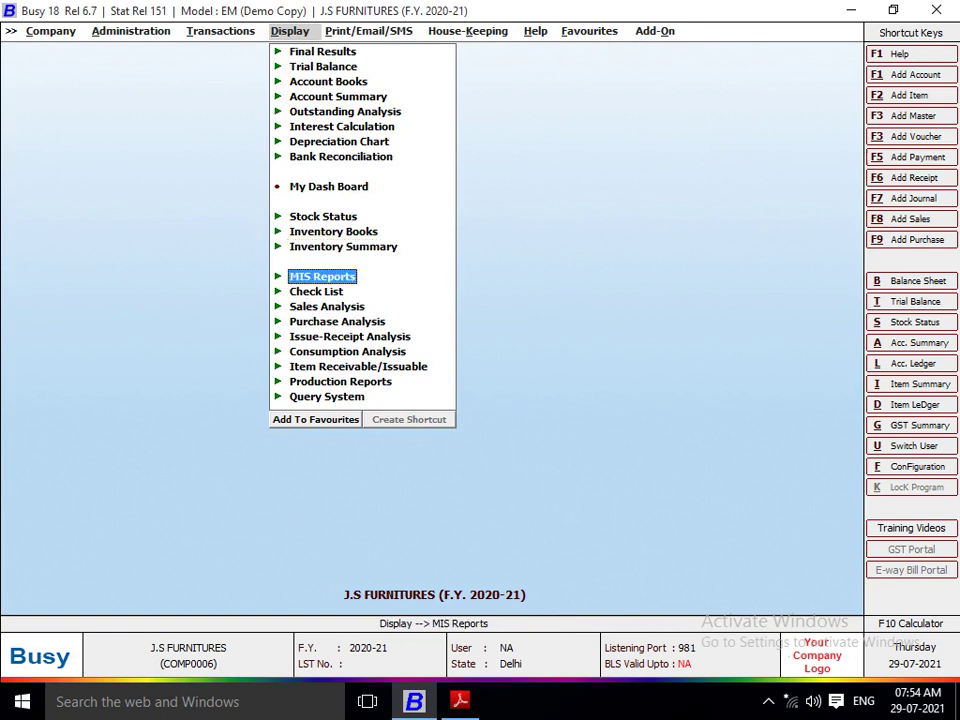
{"action": "key", "text": "Return"}
{"action": "key", "text": "Down"}
{"action": "key", "text": "Down"}
{"action": "key", "text": "Down"}
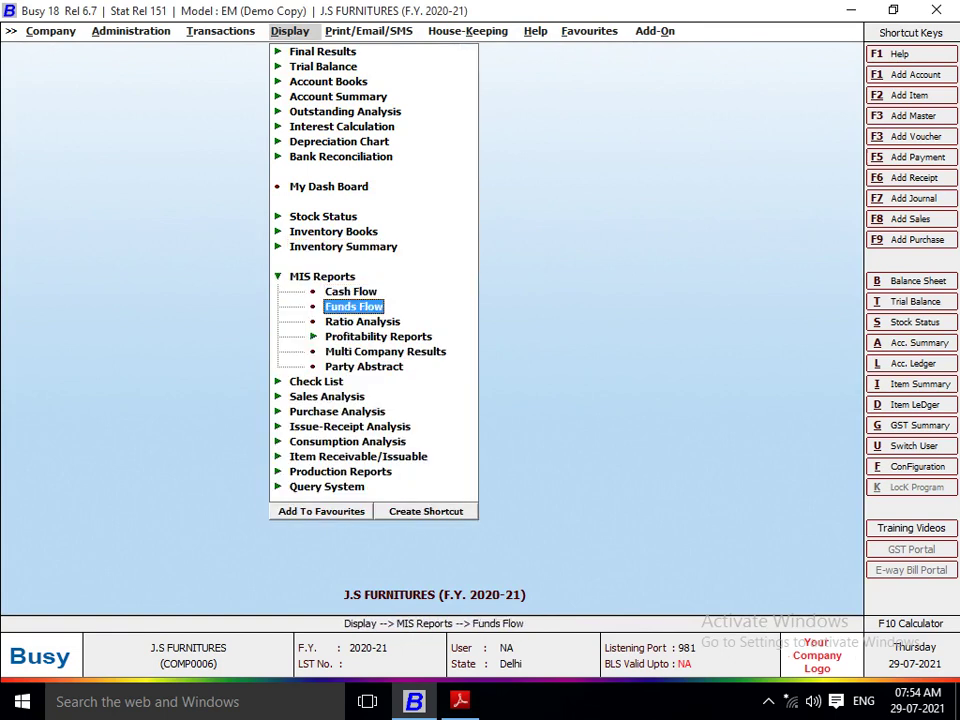
{"action": "key", "text": "Return"}
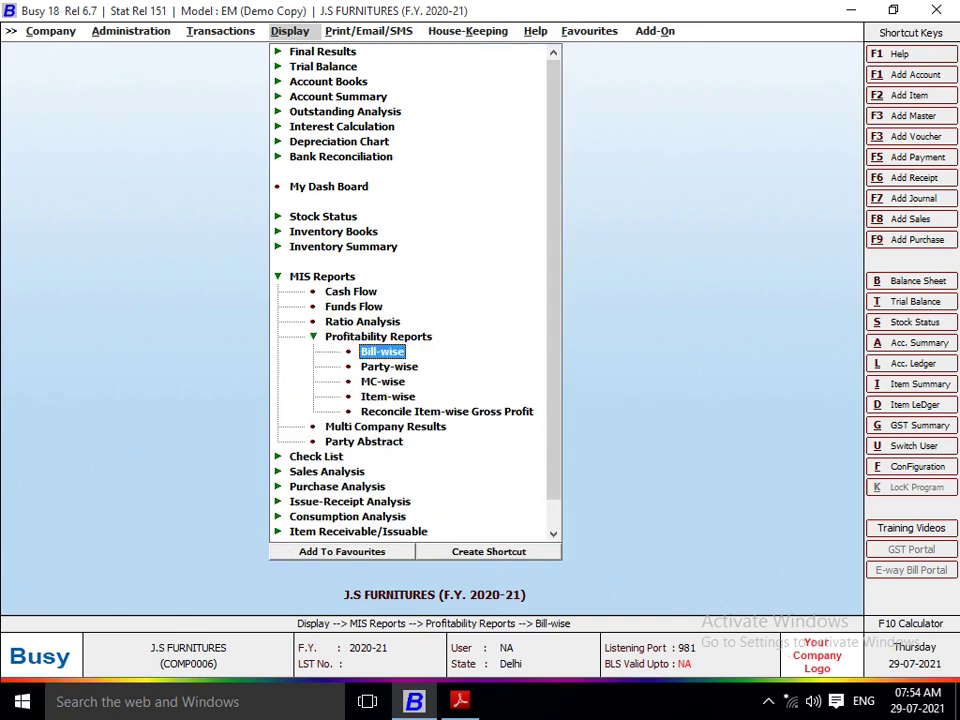
{"action": "key", "text": "Down"}
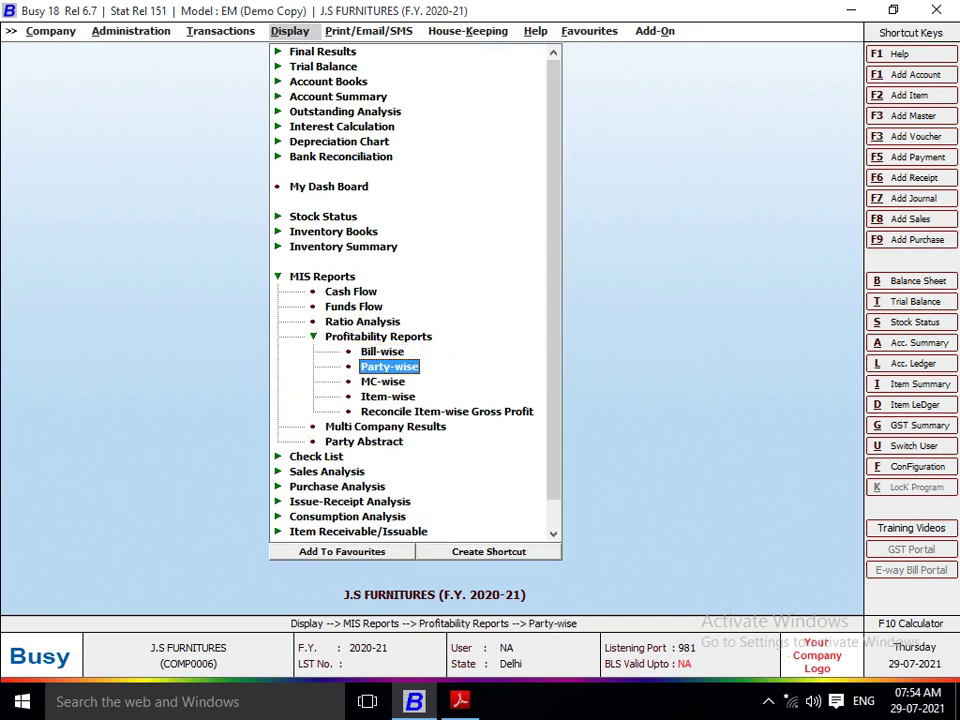
{"action": "key", "text": "Up"}
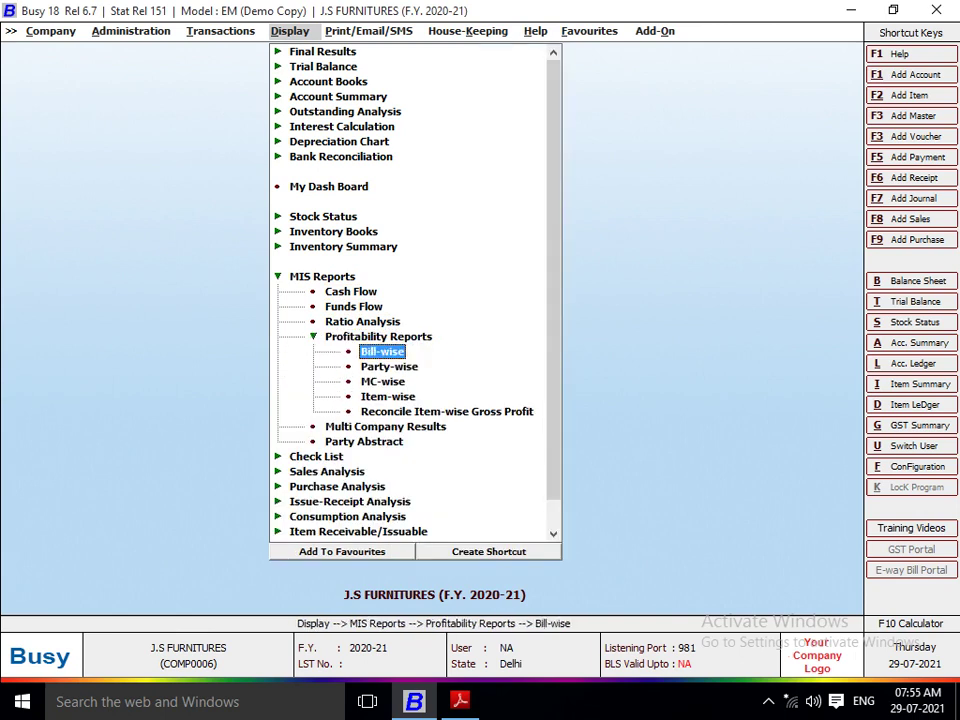
{"action": "key", "text": "Down"}
{"action": "key", "text": "Down"}
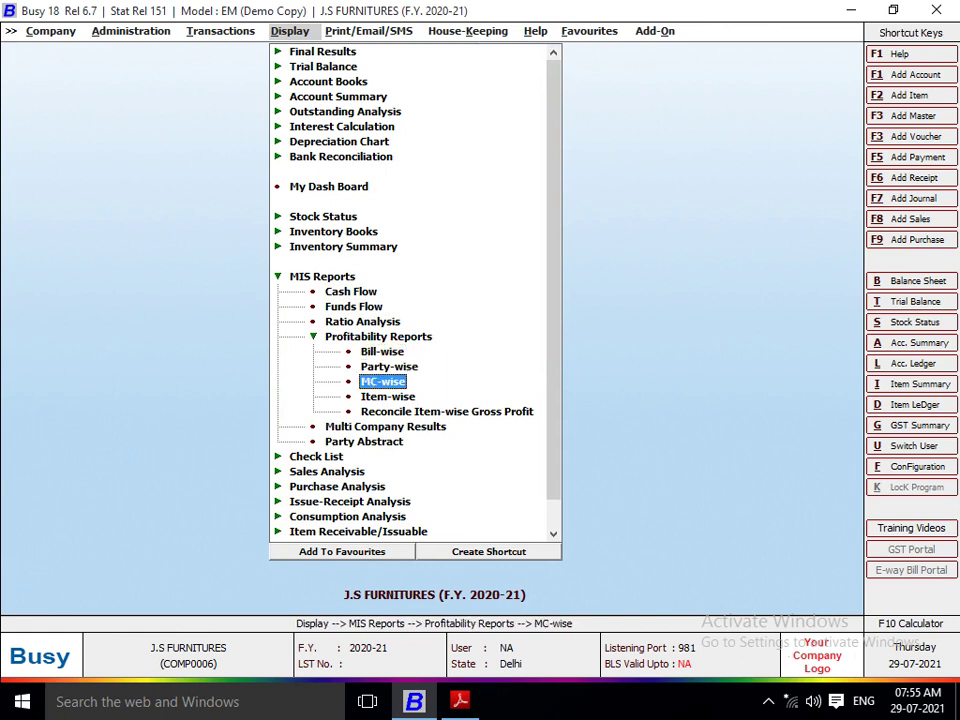
{"action": "key", "text": "Down"}
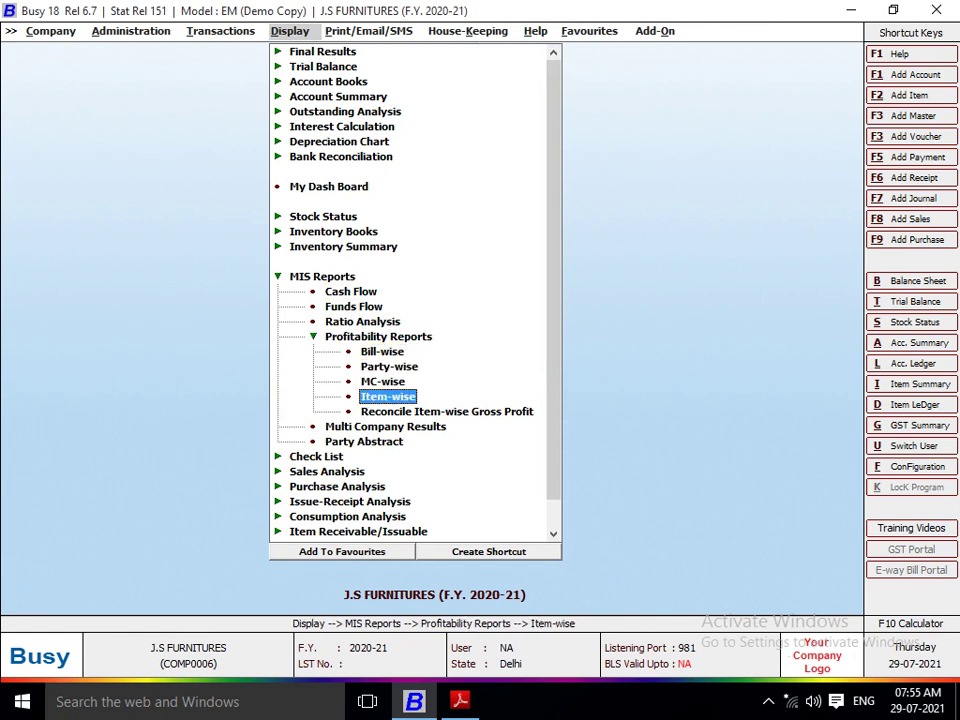
{"action": "key", "text": "Up"}
{"action": "key", "text": "Up"}
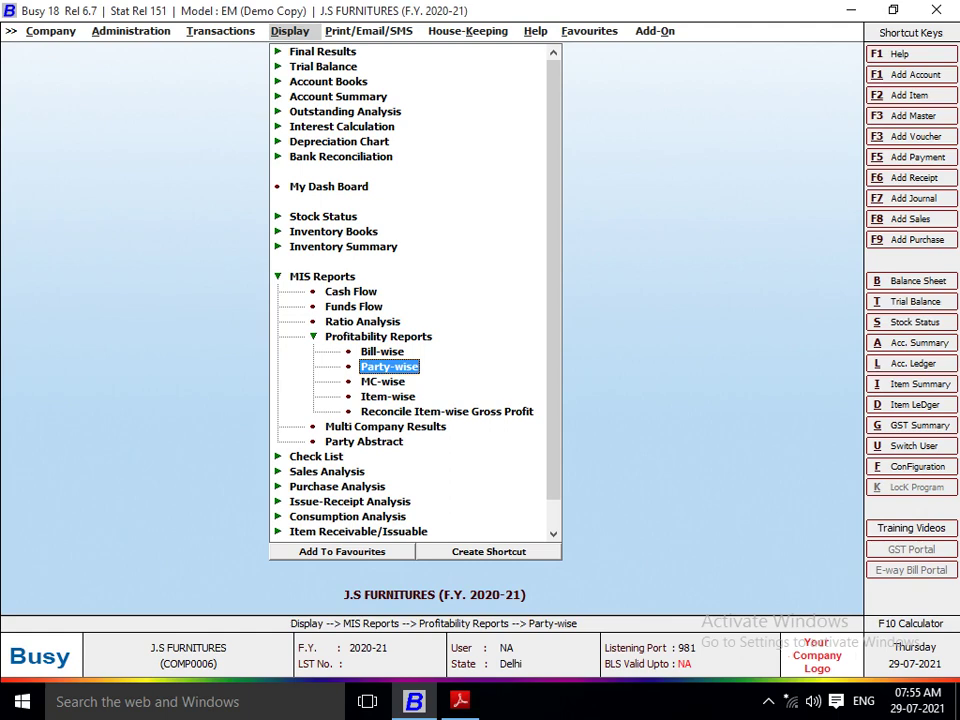
{"action": "key", "text": "Return"}
{"action": "key", "text": "Right"}
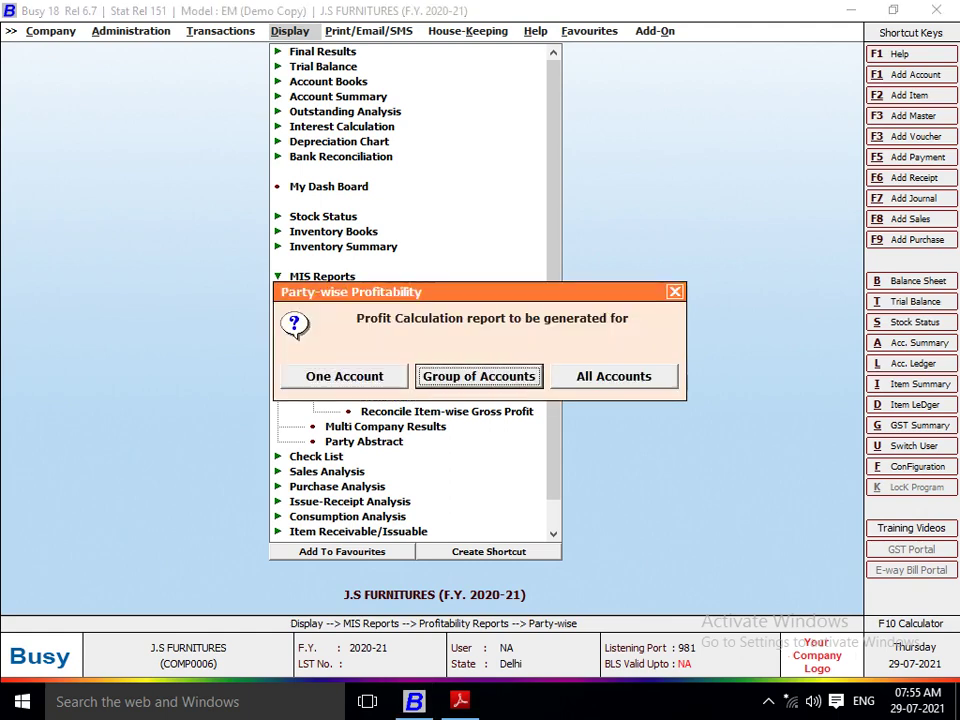
{"action": "key", "text": "Right"}
{"action": "key", "text": "Return"}
{"action": "key", "text": "Return"}
{"action": "key", "text": "Return"}
{"action": "key", "text": "Return"}
{"action": "key", "text": "Return"}
{"action": "key", "text": "Return"}
{"action": "key", "text": "Return"}
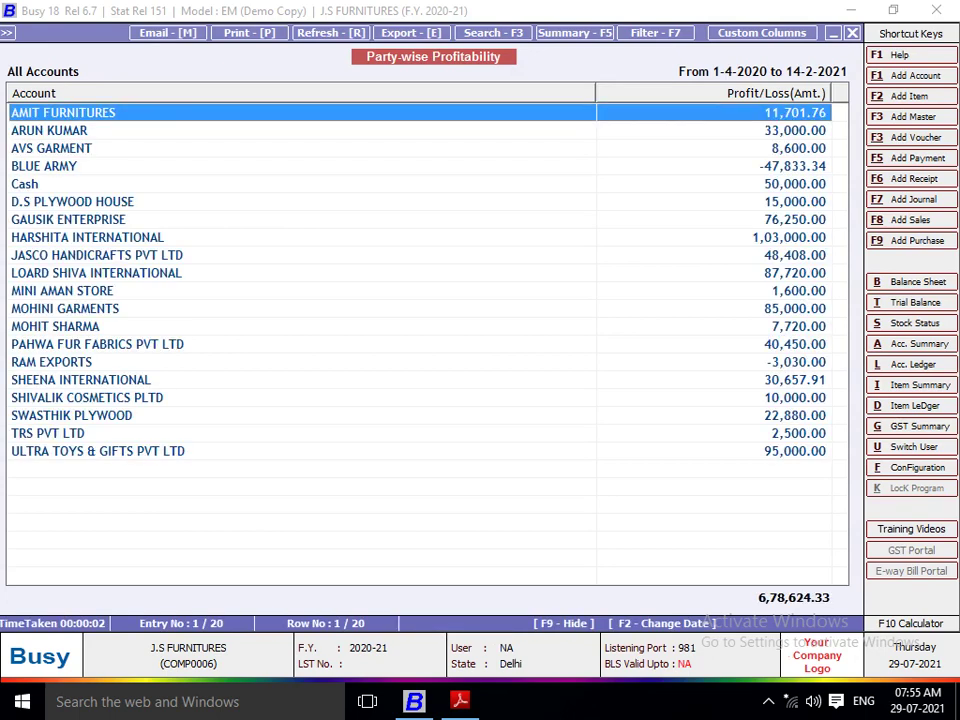
Examine the profit or loss amount of each party in the party-wise profitability report
{"action": "key", "text": "Down"}
{"action": "key", "text": "Up"}
{"action": "key", "text": "Down"}
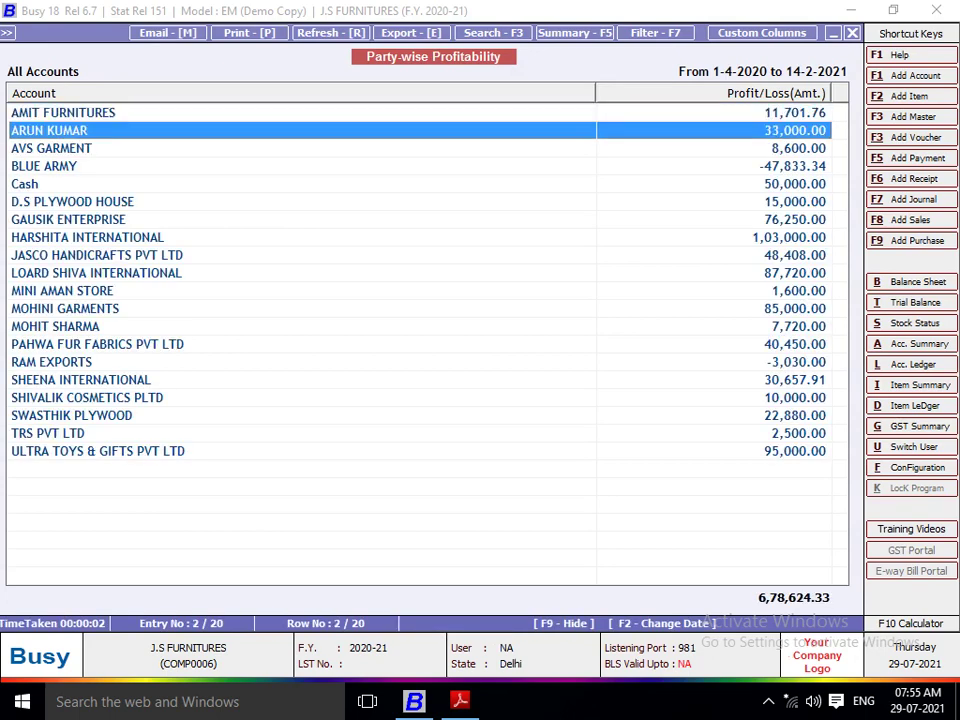
{"action": "key", "text": "Up"}
{"action": "key", "text": "Down"}
{"action": "key", "text": "Up"}
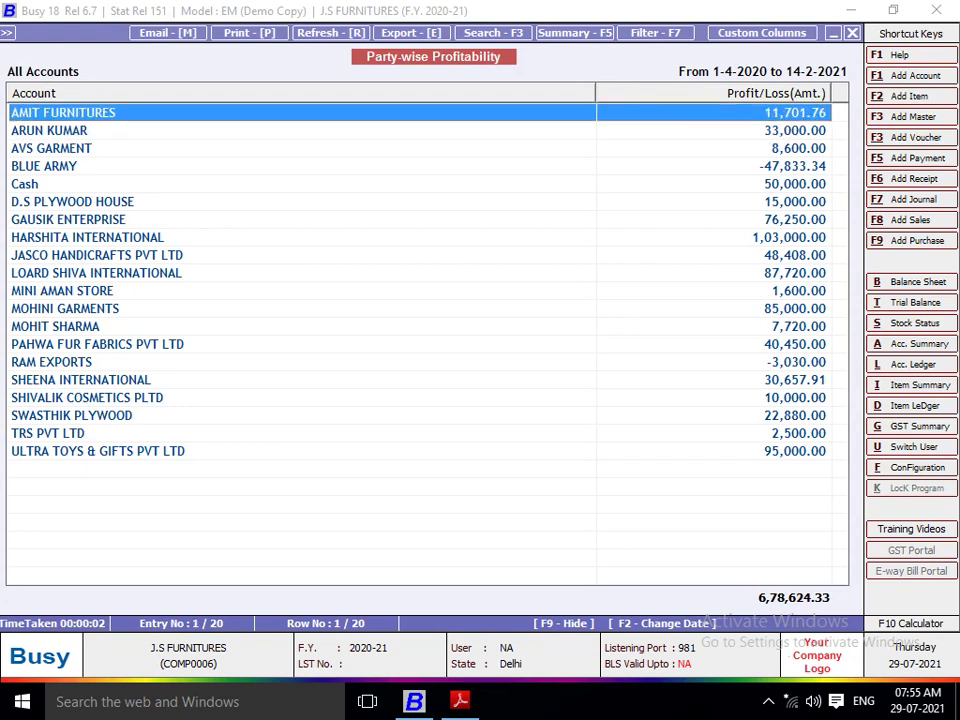
{"action": "key", "text": "Down"}
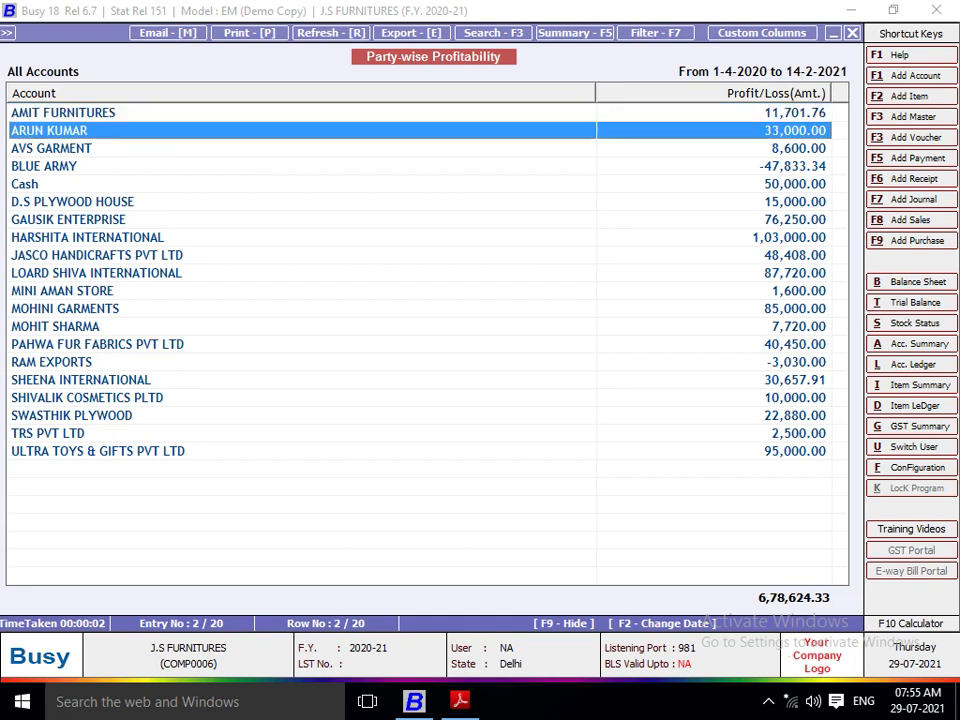
{"action": "key", "text": "Down"}
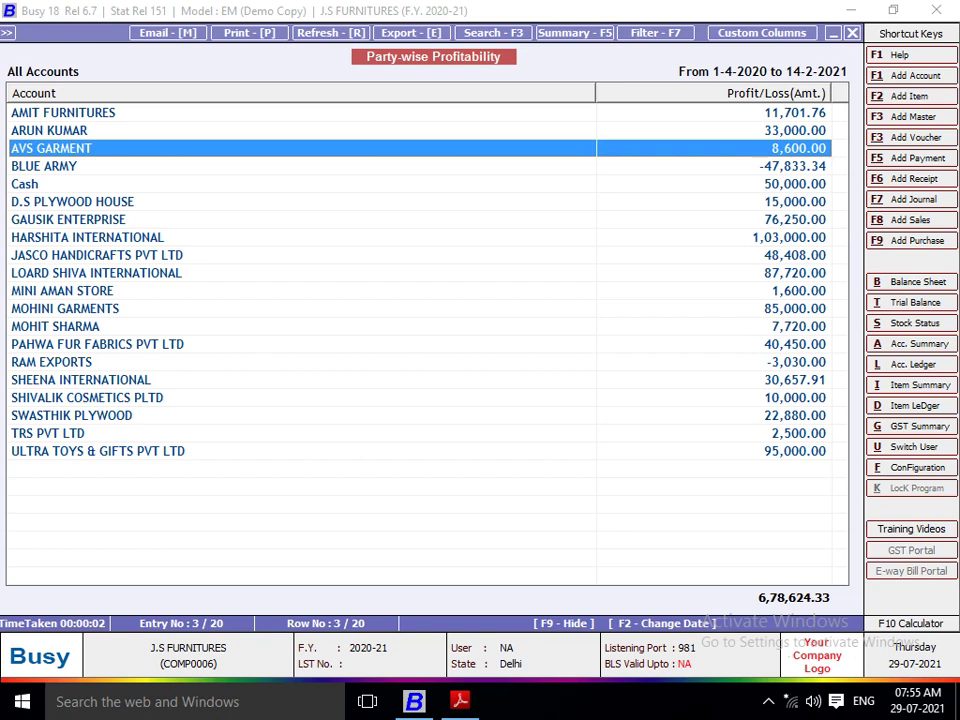
{"action": "key", "text": "Down"}
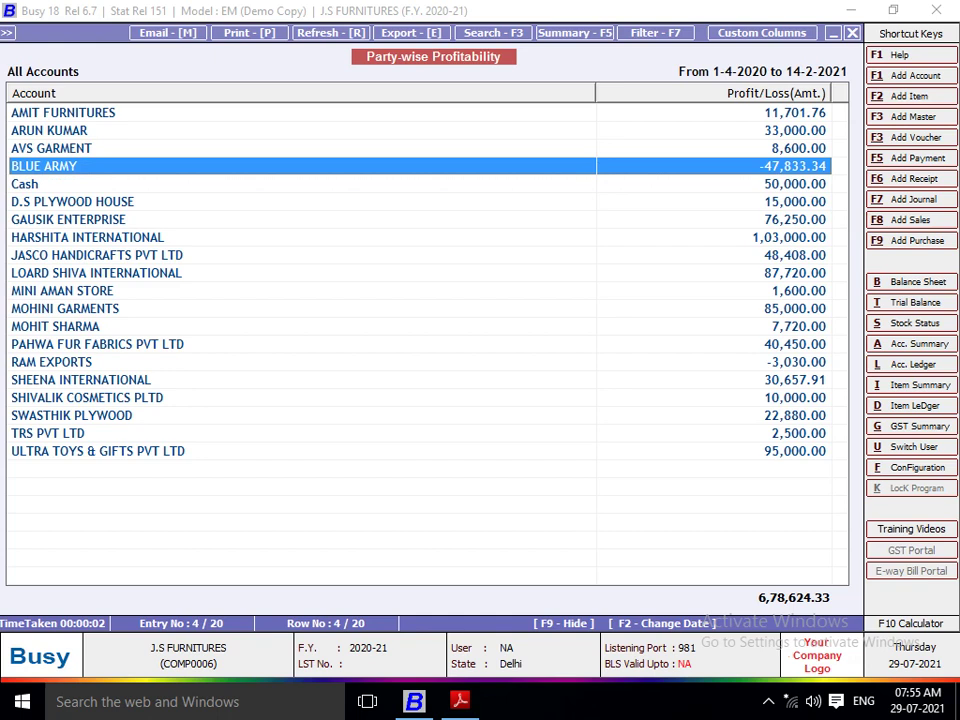
{"action": "key", "text": "Down"}
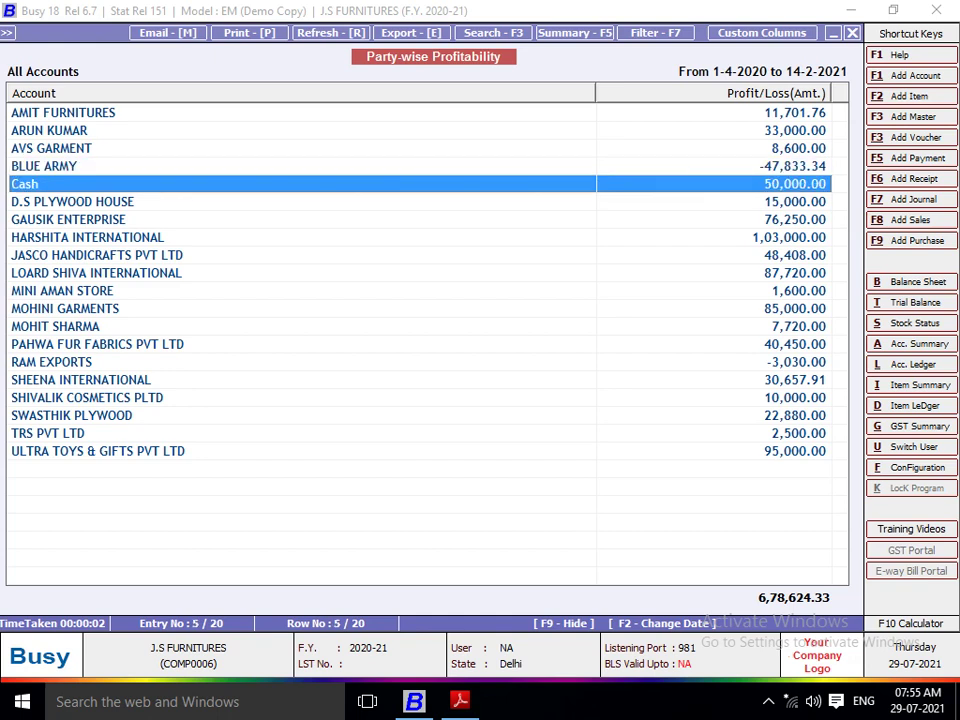
{"action": "key", "text": "Down"}
{"action": "key", "text": "Down"}
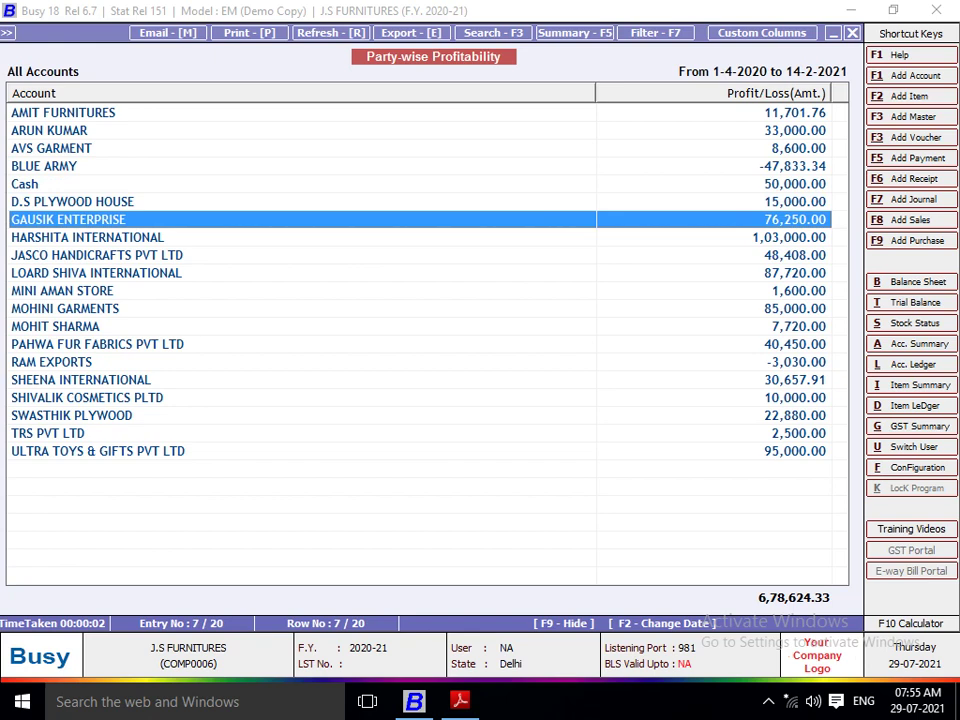
{"action": "key", "text": "Down"}
{"action": "key", "text": "Down"}
{"action": "key", "text": "Down"}
{"action": "key", "text": "Down"}
{"action": "key", "text": "Down"}
{"action": "key", "text": "Down"}
{"action": "key", "text": "Down"}
{"action": "key", "text": "Down"}
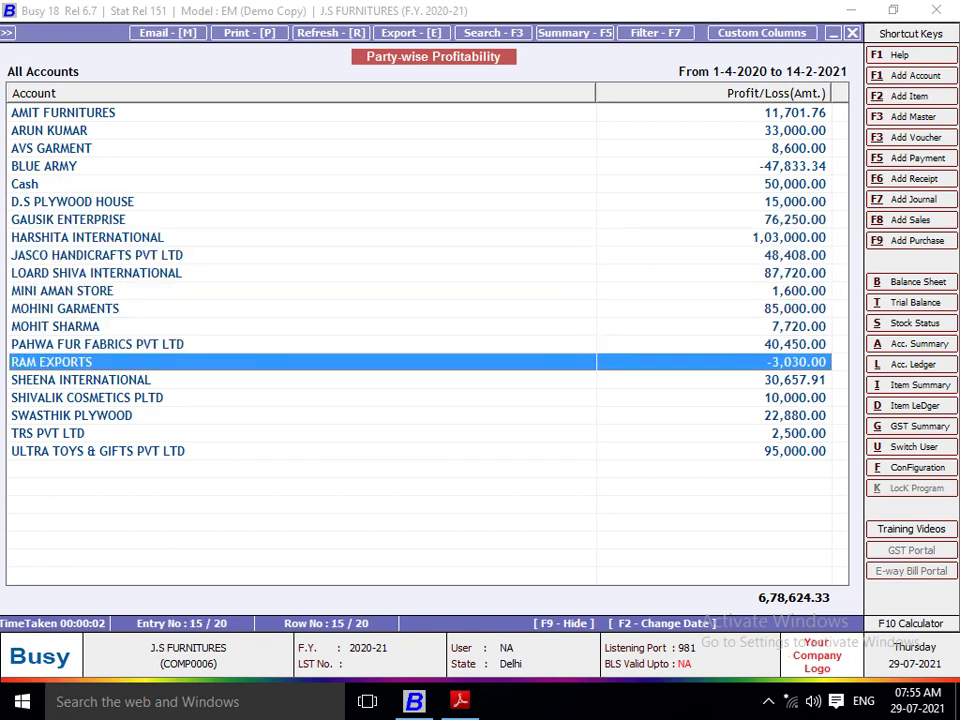
{"action": "key", "text": "Down"}
{"action": "key", "text": "Down"}
{"action": "key", "text": "Up"}
{"action": "key", "text": "Down"}
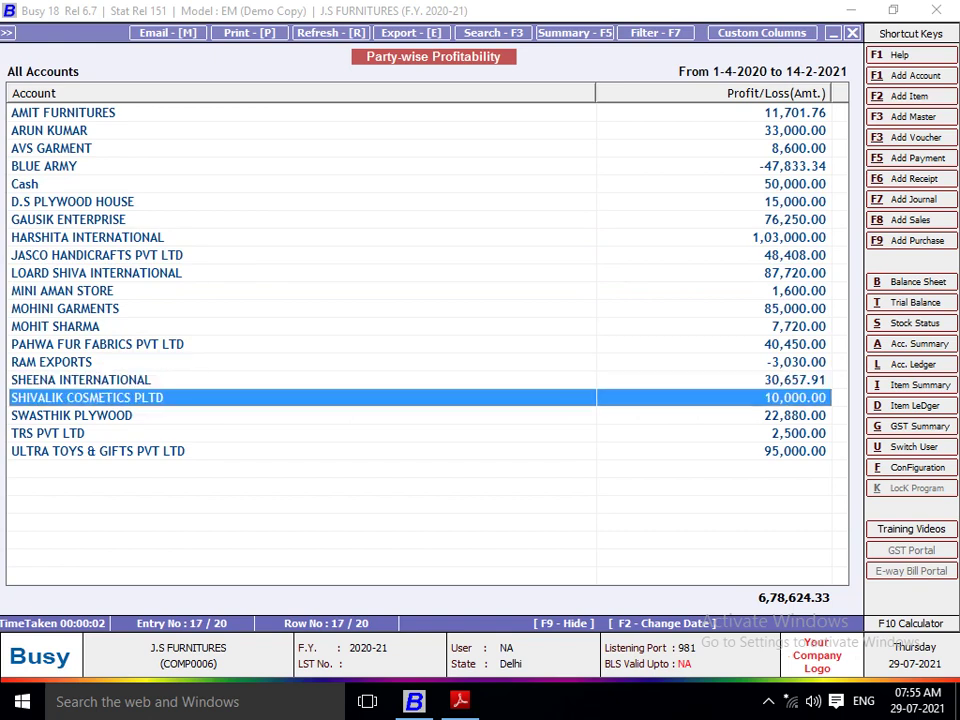
{"action": "key", "text": "Down"}
{"action": "key", "text": "Down"}
{"action": "key", "text": "Up"}
{"action": "key", "text": "Up"}
{"action": "key", "text": "Up"}
{"action": "key", "text": "Up"}
{"action": "key", "text": "Up"}
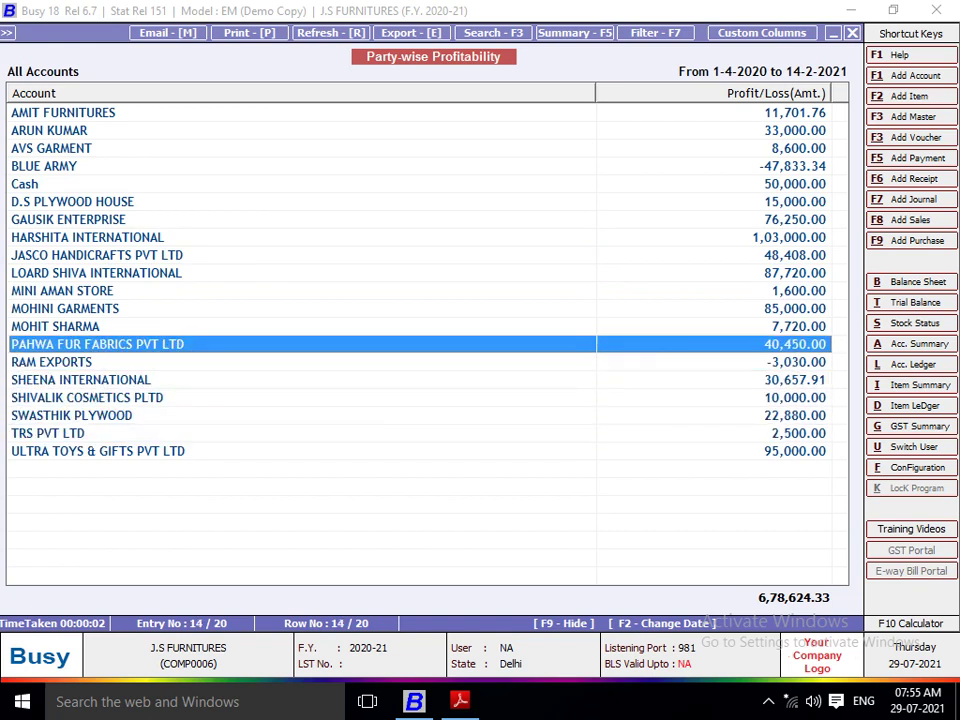
{"action": "key", "text": "Up"}
{"action": "key", "text": "Up"}
{"action": "key", "text": "Up"}
{"action": "key", "text": "Up"}
{"action": "key", "text": "Up"}
{"action": "key", "text": "Up"}
{"action": "key", "text": "Up"}
{"action": "key", "text": "Up"}
{"action": "key", "text": "Up"}
{"action": "key", "text": "Up"}
{"action": "key", "text": "Up"}
{"action": "key", "text": "Up"}
{"action": "key", "text": "Up"}
{"action": "key", "text": "Down"}
{"action": "key", "text": "Down"}
{"action": "key", "text": "Down"}
{"action": "key", "text": "Down"}
{"action": "key", "text": "Down"}
{"action": "key", "text": "Down"}
{"action": "key", "text": "Down"}
{"action": "key", "text": "Down"}
{"action": "key", "text": "Down"}
{"action": "key", "text": "Down"}
{"action": "key", "text": "Down"}
{"action": "key", "text": "Down"}
{"action": "key", "text": "Down"}
{"action": "key", "text": "Down"}
{"action": "key", "text": "Down"}
{"action": "key", "text": "Down"}
{"action": "key", "text": "Down"}
{"action": "key", "text": "Down"}
{"action": "key", "text": "Down"}
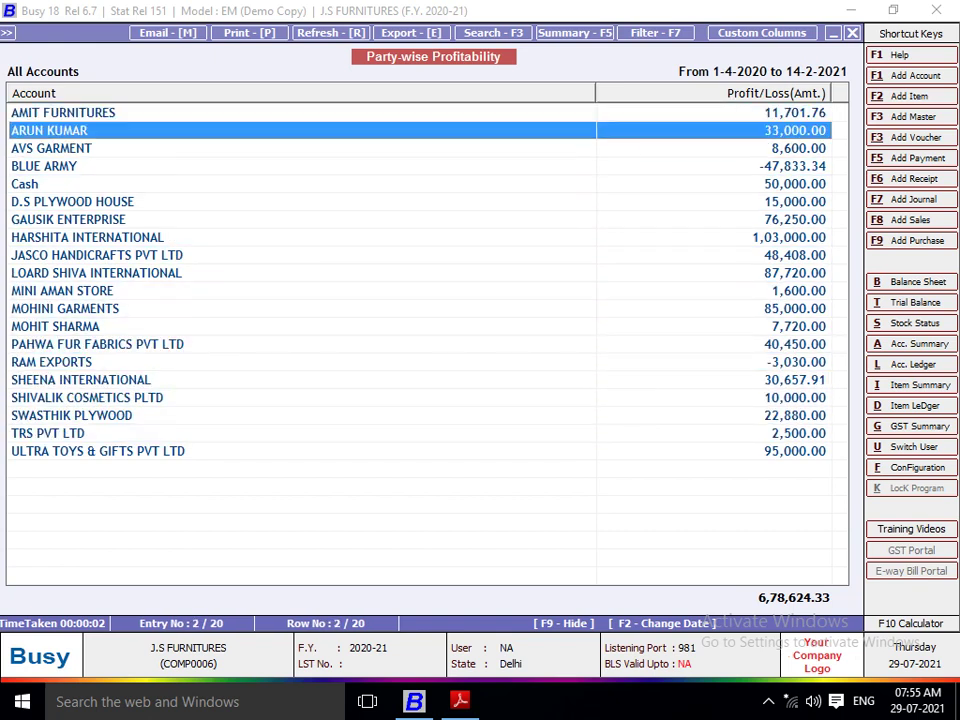
{"action": "key", "text": "Up"}
{"action": "key", "text": "Up"}
{"action": "key", "text": "Up"}
{"action": "key", "text": "Up"}
{"action": "key", "text": "Up"}
{"action": "key", "text": "Up"}
{"action": "key", "text": "Up"}
{"action": "key", "text": "Up"}
{"action": "key", "text": "Up"}
{"action": "key", "text": "Up"}
{"action": "key", "text": "Up"}
{"action": "key", "text": "Up"}
{"action": "key", "text": "Up"}
{"action": "key", "text": "Up"}
{"action": "key", "text": "Up"}
{"action": "key", "text": "Up"}
{"action": "key", "text": "Up"}
{"action": "key", "text": "Up"}
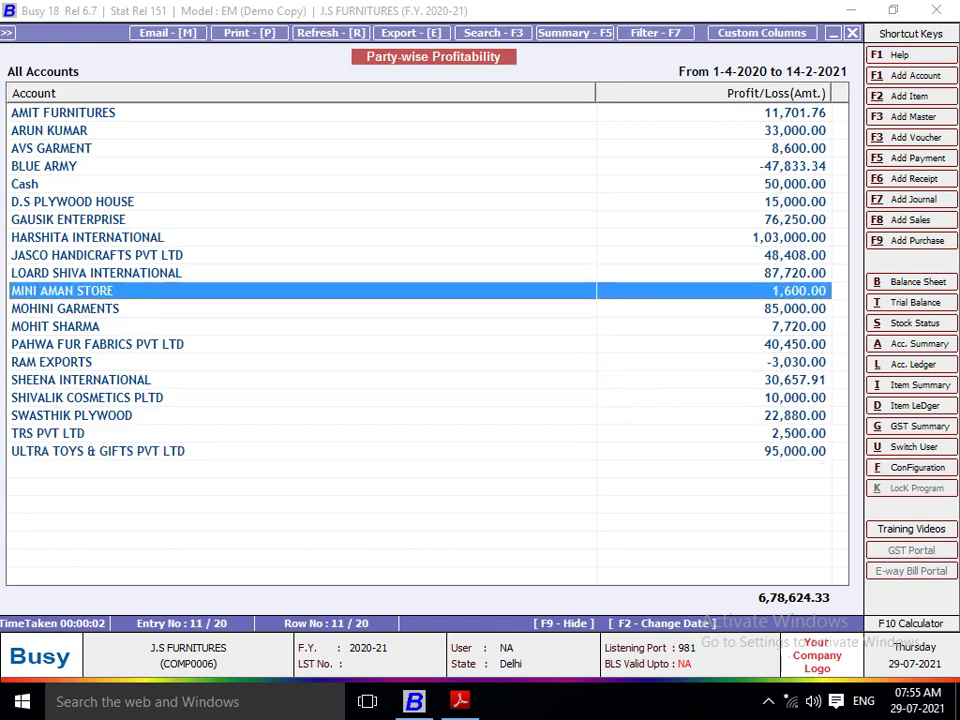
{"action": "key", "text": "Down"}
{"action": "key", "text": "Down"}
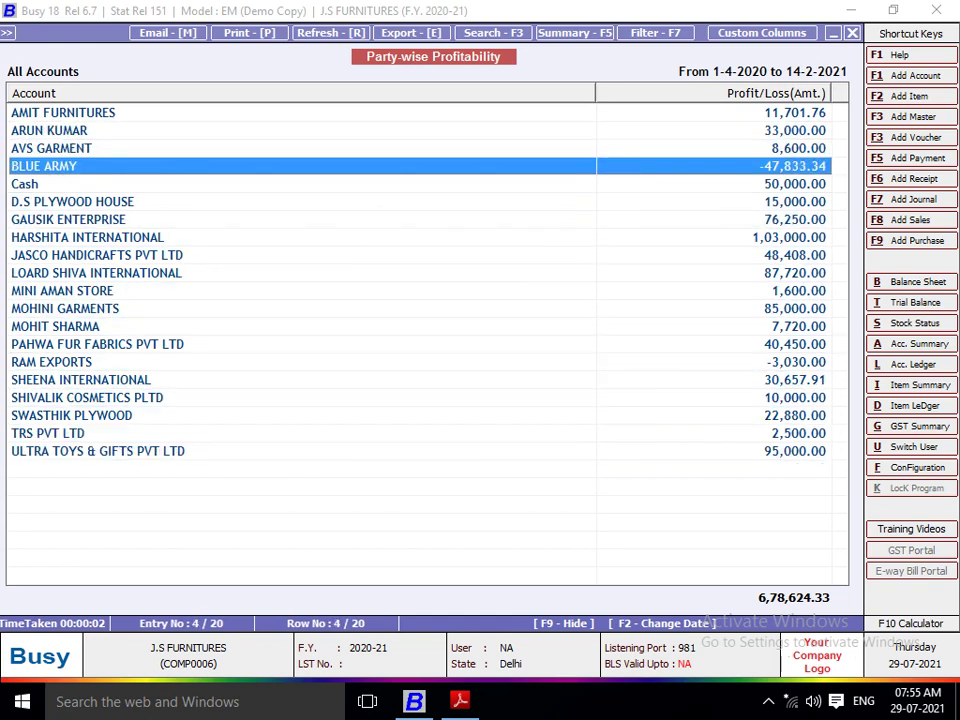
{"action": "key", "text": "Down"}
{"action": "key", "text": "Down"}
{"action": "key", "text": "Down"}
{"action": "key", "text": "Down"}
{"action": "key", "text": "Down"}
{"action": "key", "text": "Down"}
{"action": "key", "text": "Down"}
{"action": "key", "text": "Down"}
{"action": "key", "text": "Down"}
{"action": "key", "text": "Down"}
{"action": "key", "text": "Down"}
{"action": "key", "text": "Down"}
{"action": "key", "text": "Down"}
{"action": "key", "text": "Down"}
{"action": "key", "text": "Down"}
{"action": "key", "text": "Down"}
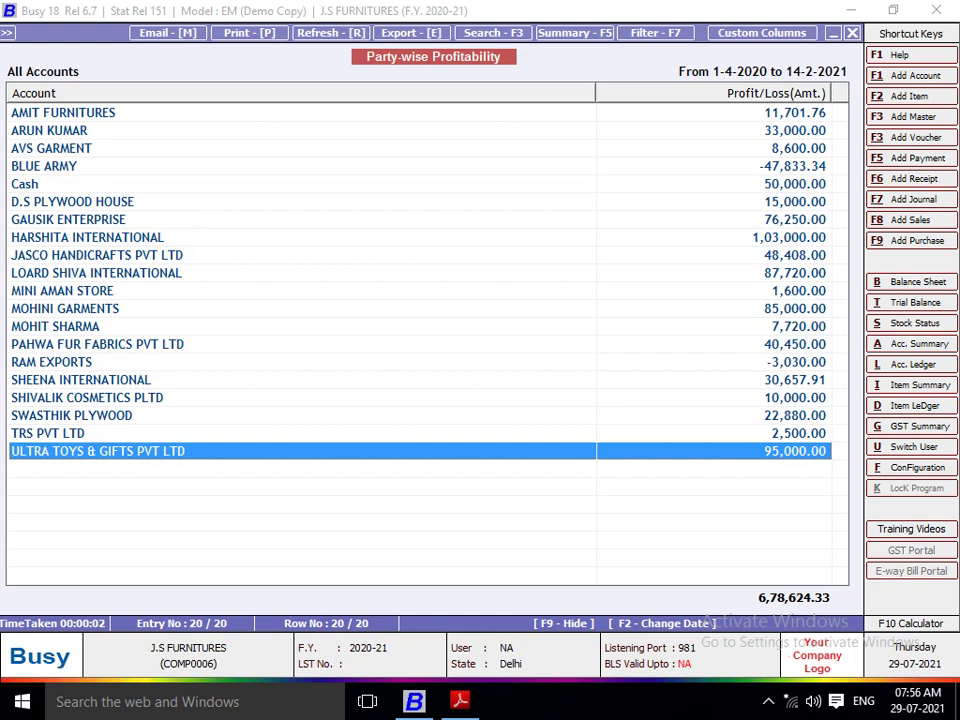
Export the party-wise profitability report as the PDF JSF_Party-wiseProfitability into the PROJECT 5 folder of PROJECT QN ANSWER and close the report
{"action": "key", "text": "e"}
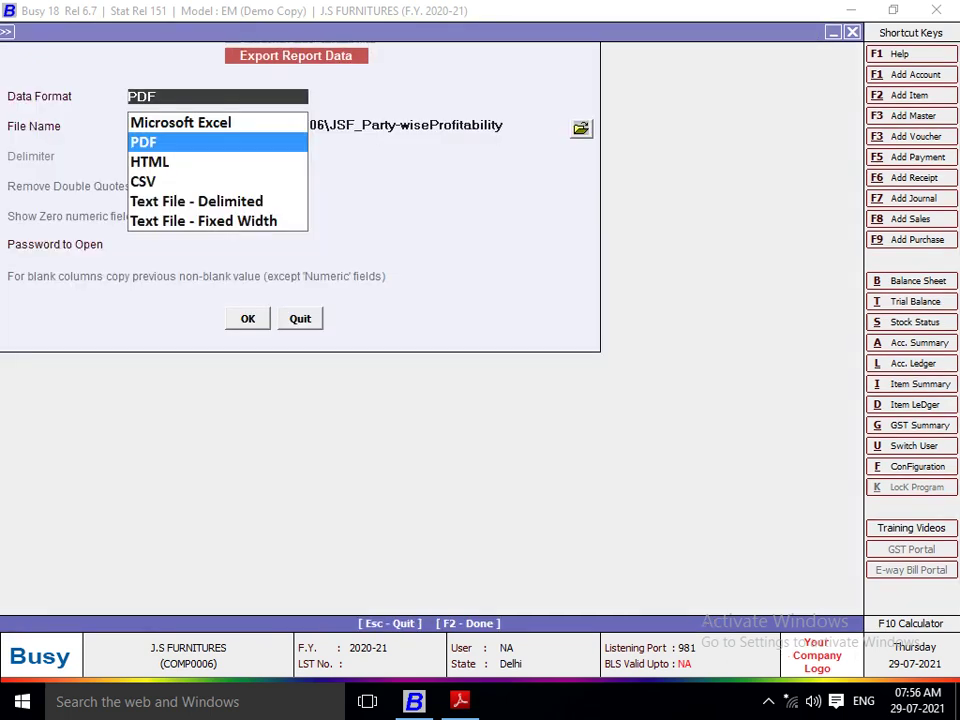
{"action": "key", "text": "Return"}
{"action": "key", "text": "Return"}
{"action": "key", "text": "Return"}
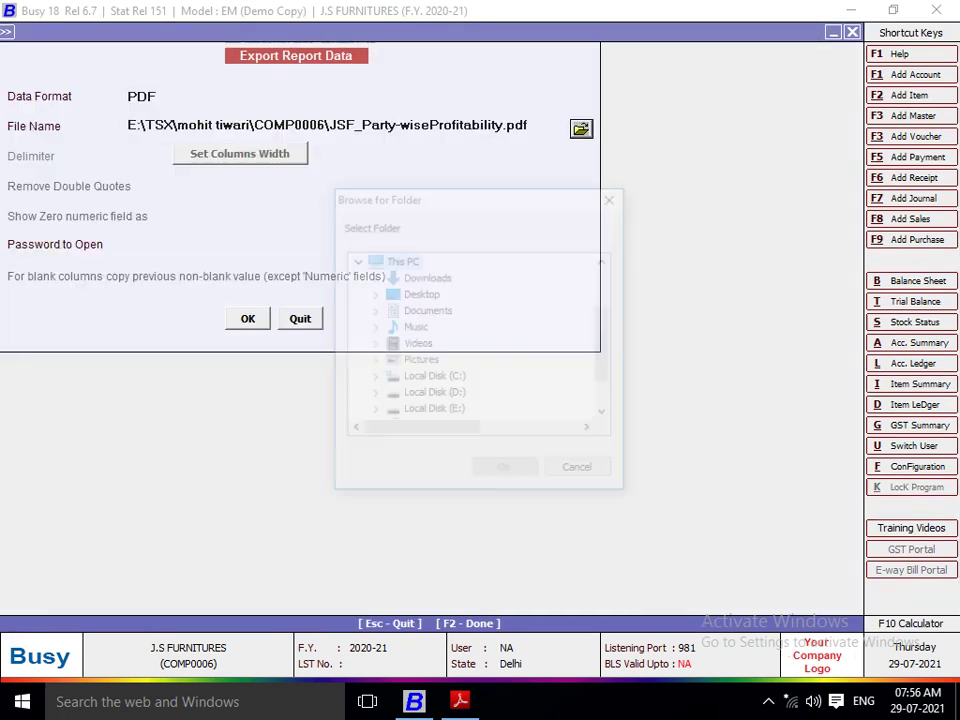
{"action": "left_click_drag", "start_coordinate": [607, 345], "coordinate": [607, 382]}
{"action": "left_click", "coordinate": [373, 362]}
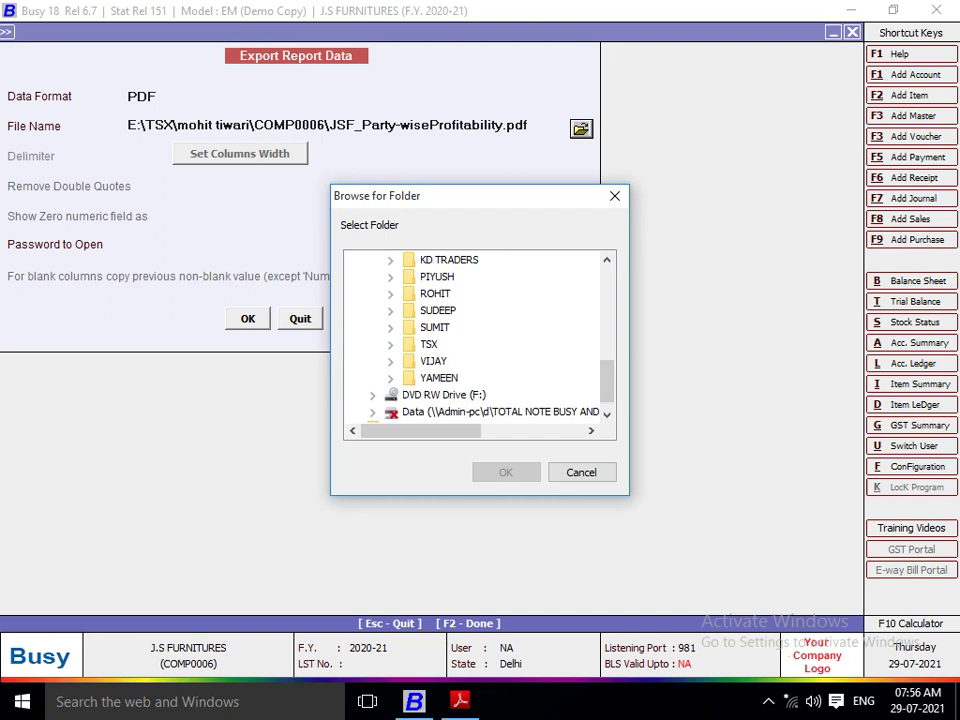
{"action": "left_click", "coordinate": [390, 379]}
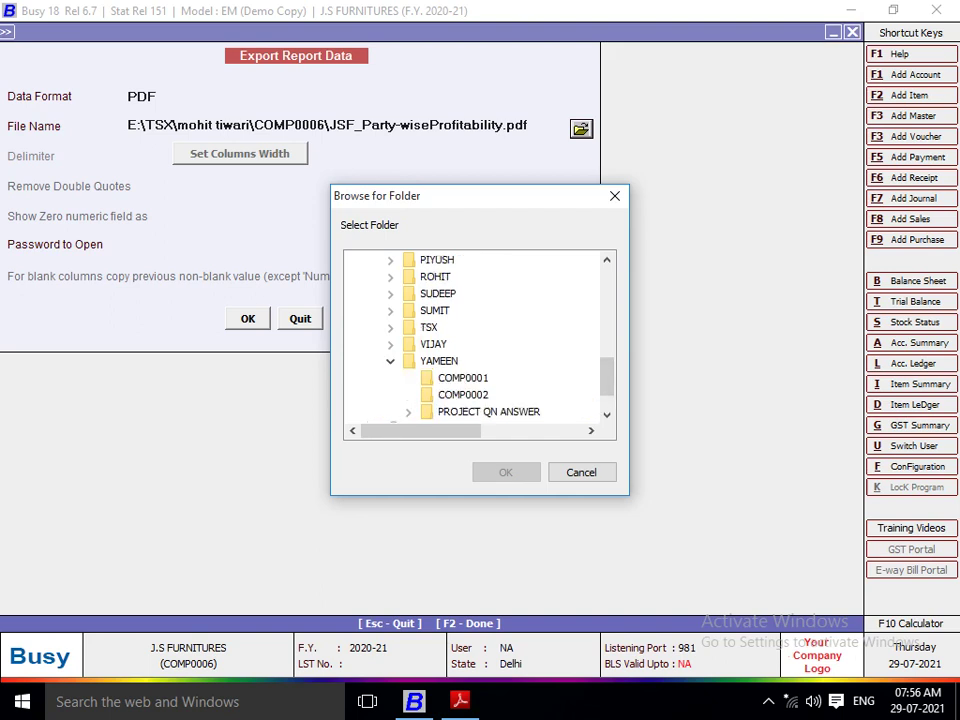
{"action": "left_click", "coordinate": [408, 411]}
{"action": "left_click", "coordinate": [482, 317]}
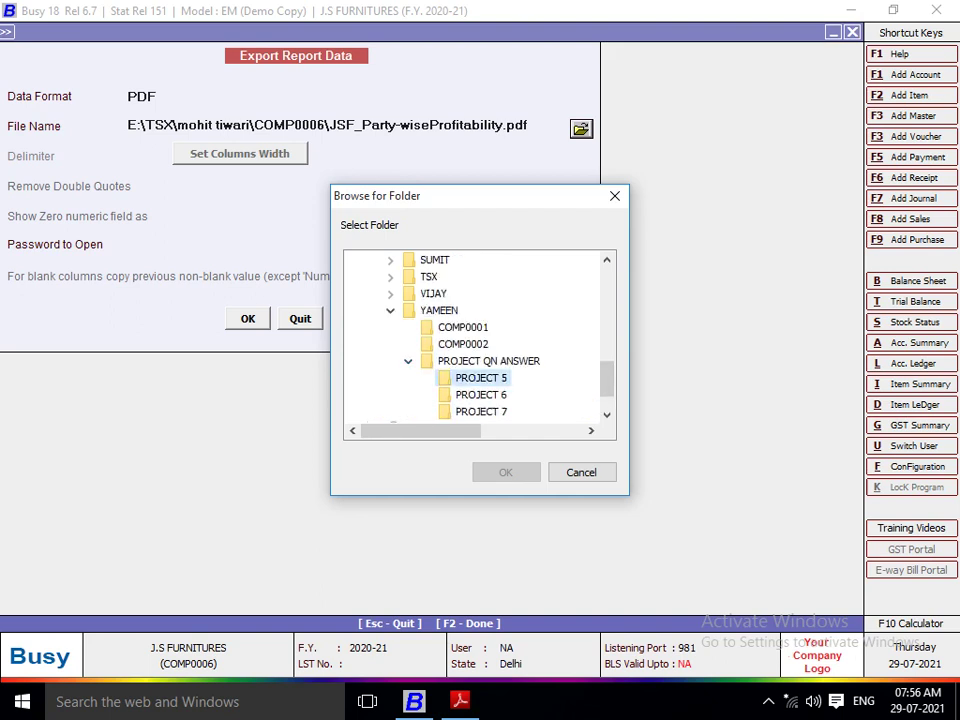
{"action": "left_click", "coordinate": [505, 472]}
{"action": "key", "text": "Return"}
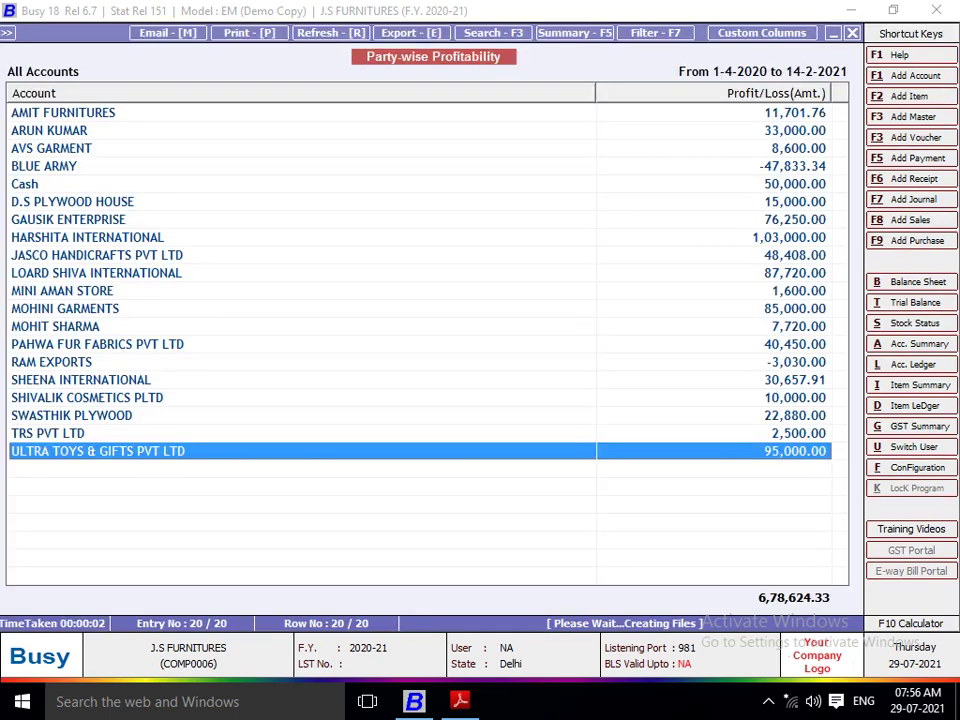
{"action": "key", "text": "Return"}
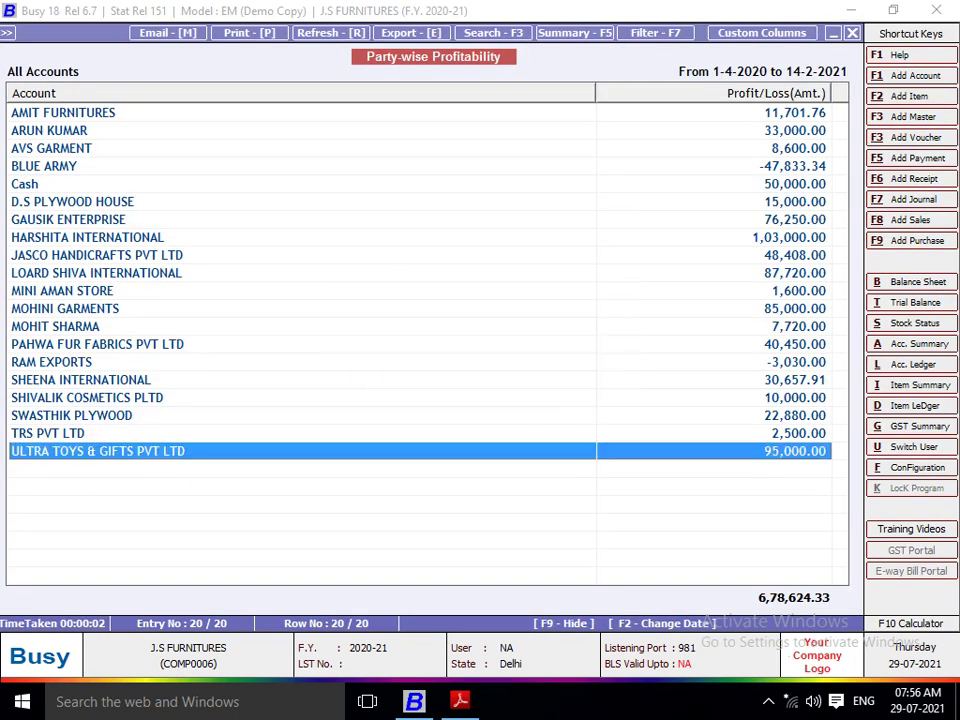
{"action": "key", "text": "Escape"}
{"action": "key", "text": "Escape"}
{"action": "key", "text": "Escape"}
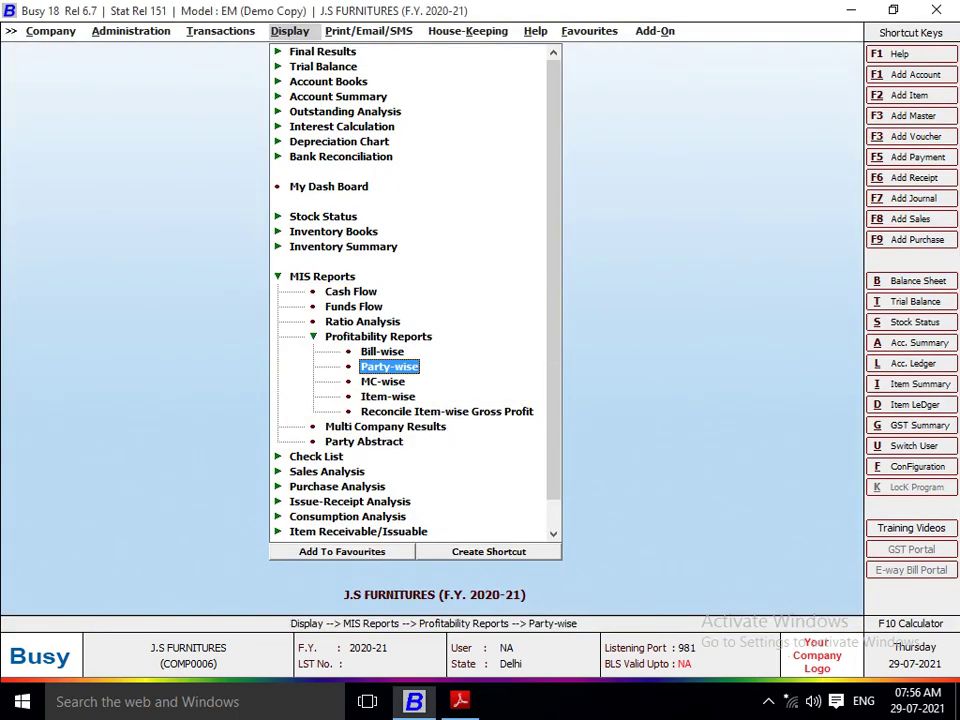
Generate the bill-wise profitability report for all voucher series from 01-04-2020 to 14-02-2021, without item details or sales returns, at weighted average cost
{"action": "key", "text": "Up"}
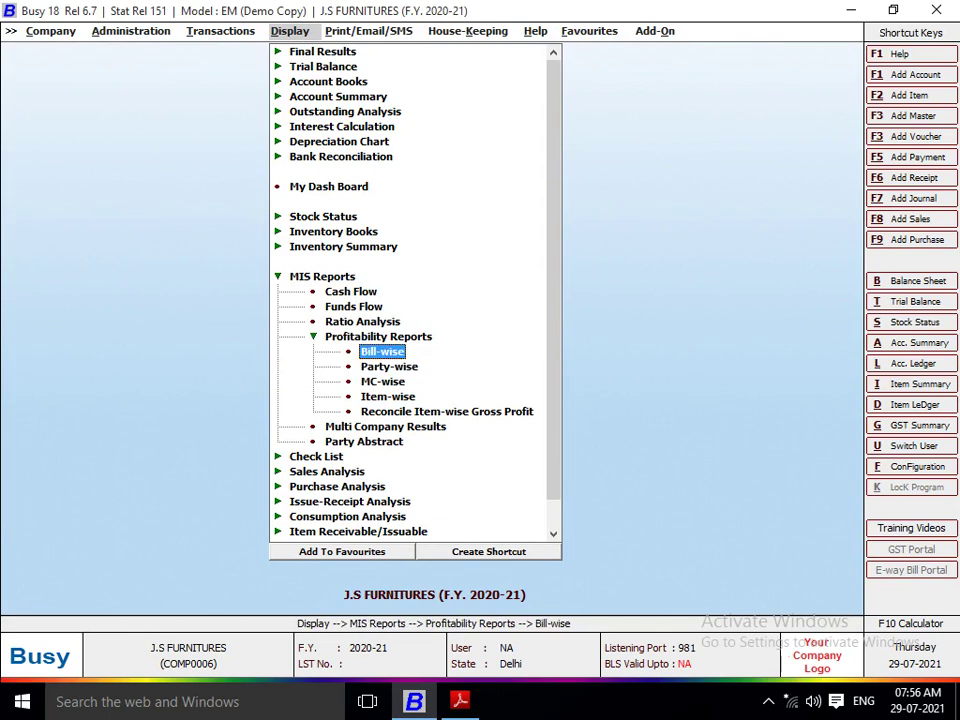
{"action": "key", "text": "Return"}
{"action": "key", "text": "Return"}
{"action": "key", "text": "Return"}
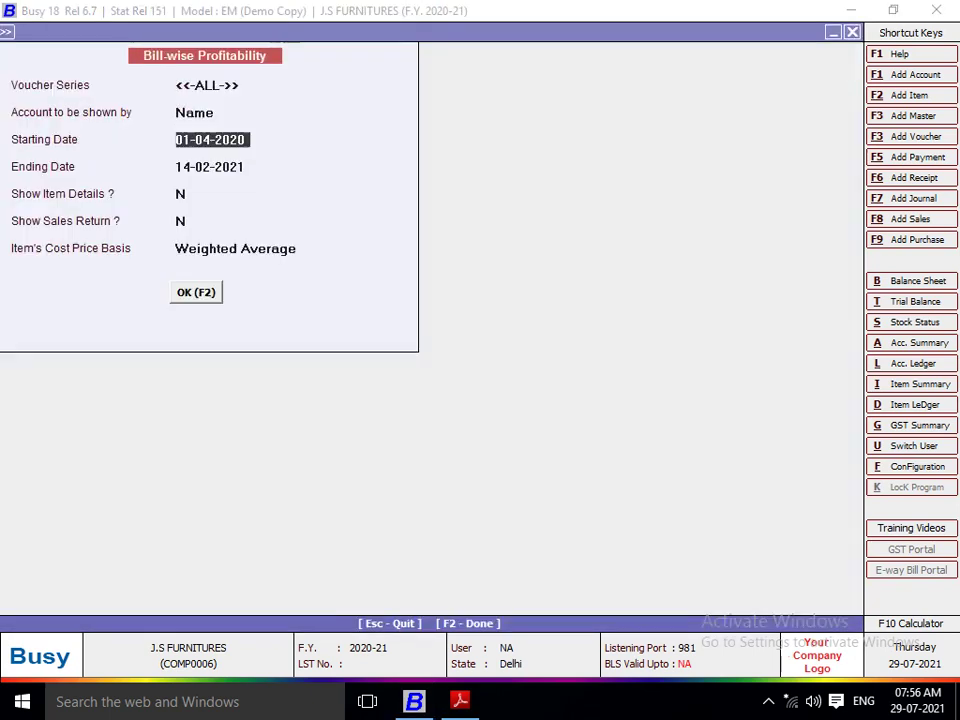
{"action": "key", "text": "Return"}
{"action": "key", "text": "Return"}
{"action": "key", "text": "F2"}
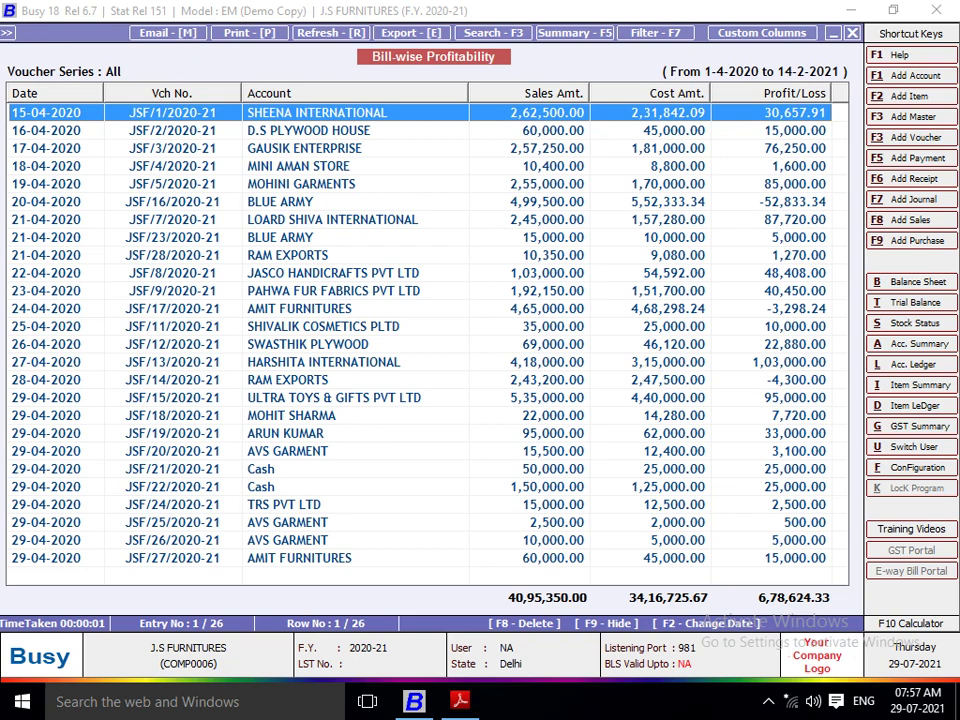
Examine the sales amount, cost amount and profit or loss of individual bills in the bill-wise profitability report, and close it
{"action": "left_click", "coordinate": [309, 130]}
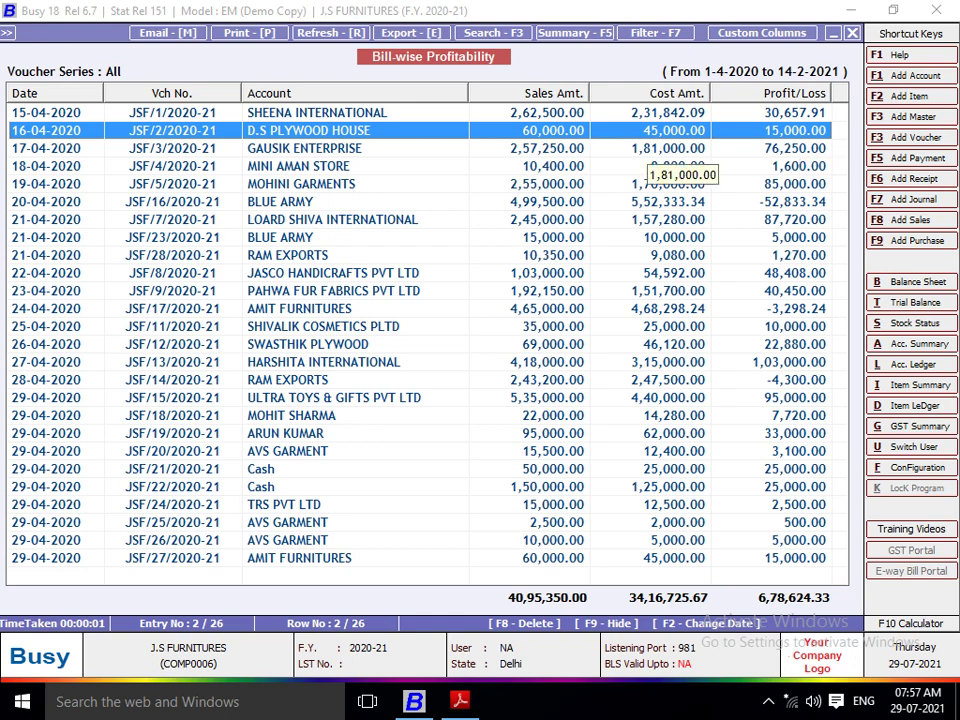
{"action": "left_click", "coordinate": [652, 149]}
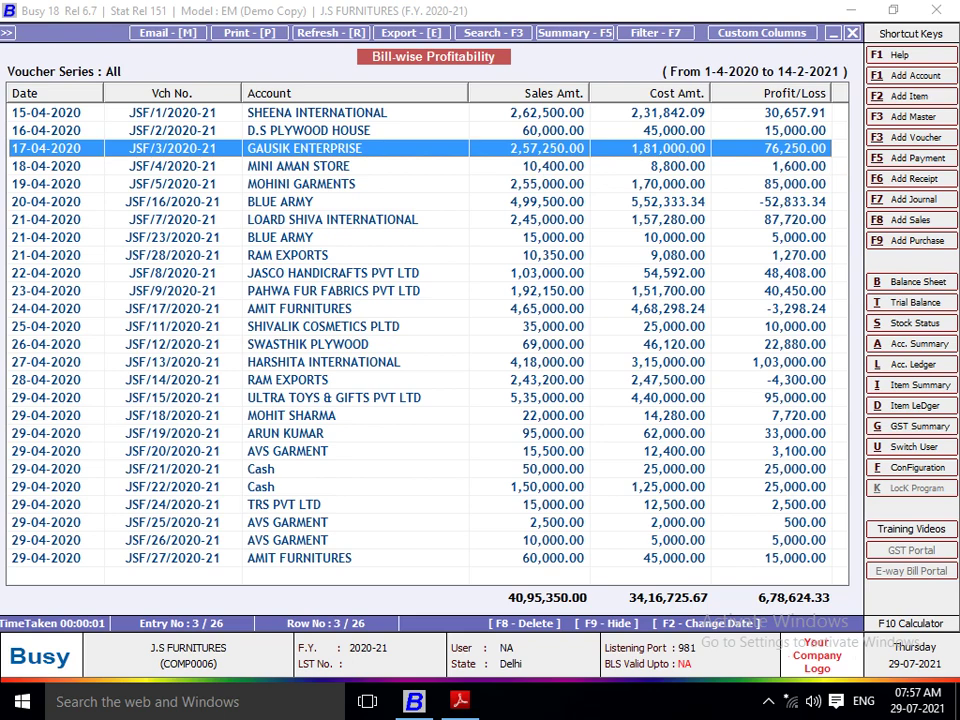
{"action": "left_click", "coordinate": [780, 202]}
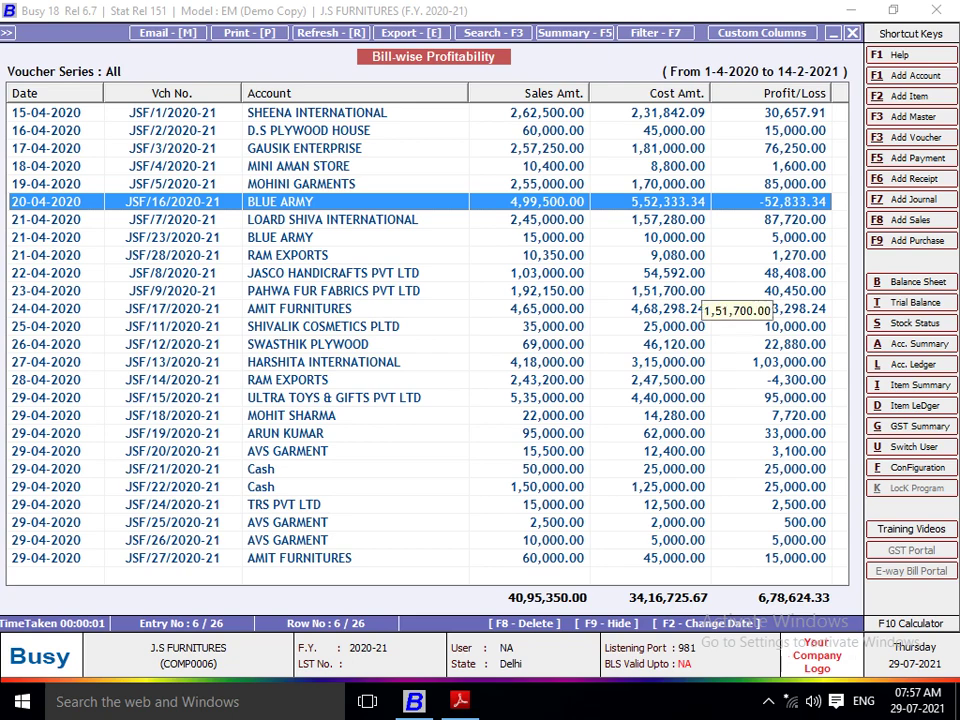
{"action": "key", "text": "Escape"}
{"action": "key", "text": "Escape"}
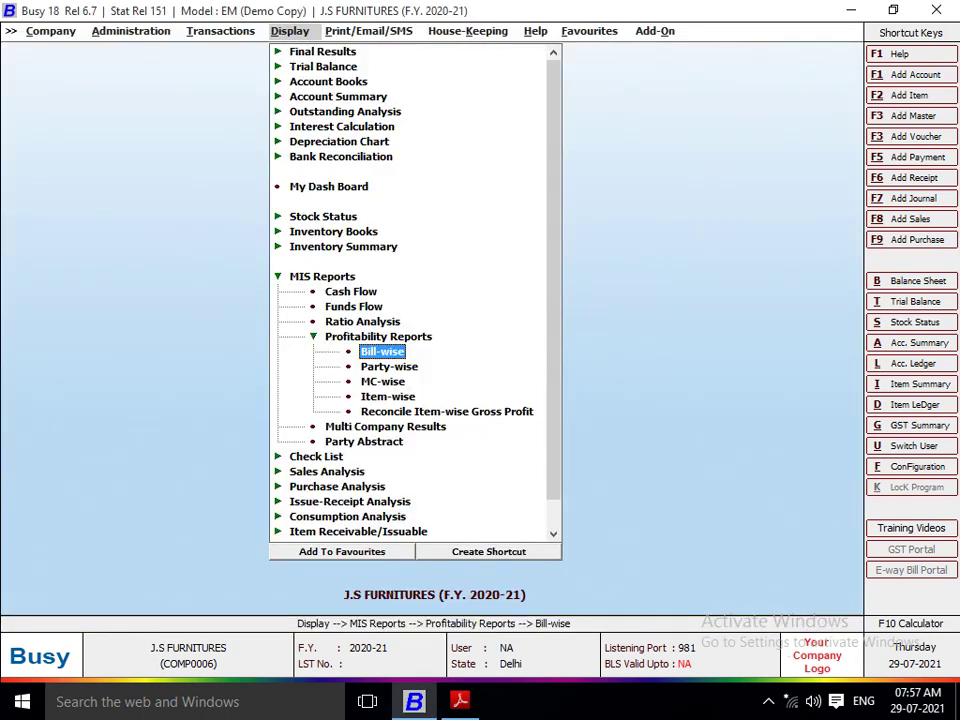
Generate the item-wise gross profit report for all items by name, without a material centre filter, from 01-04-2020 to 14-02-2021
{"action": "key", "text": "Down"}
{"action": "key", "text": "Down"}
{"action": "key", "text": "Down"}
{"action": "key", "text": "Return"}
{"action": "key", "text": "Return"}
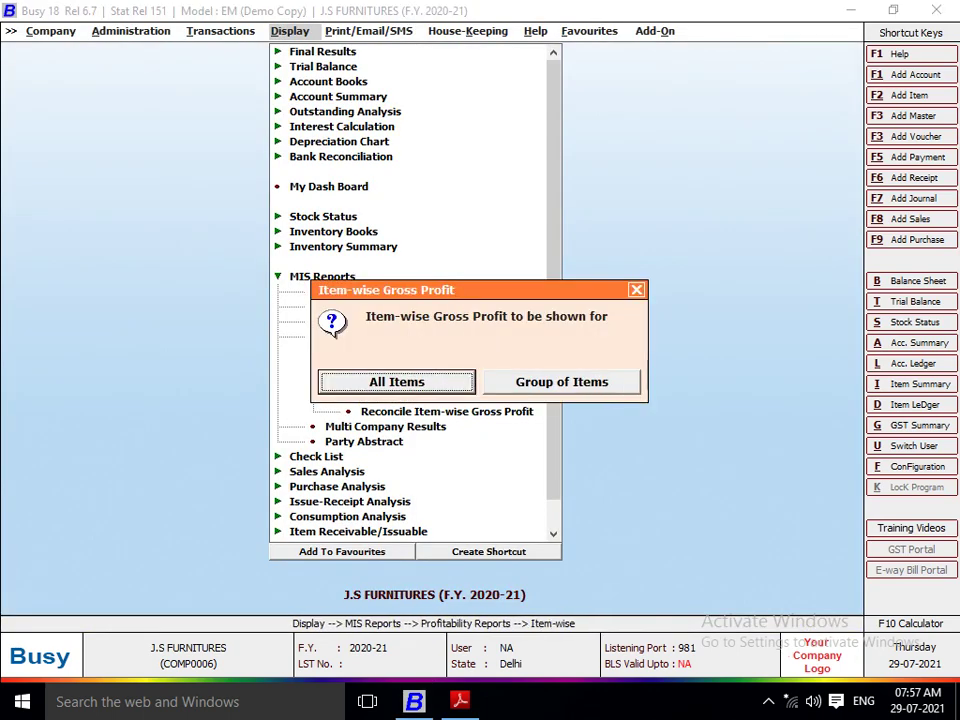
{"action": "key", "text": "Return"}
{"action": "key", "text": "Return"}
{"action": "key", "text": "Return"}
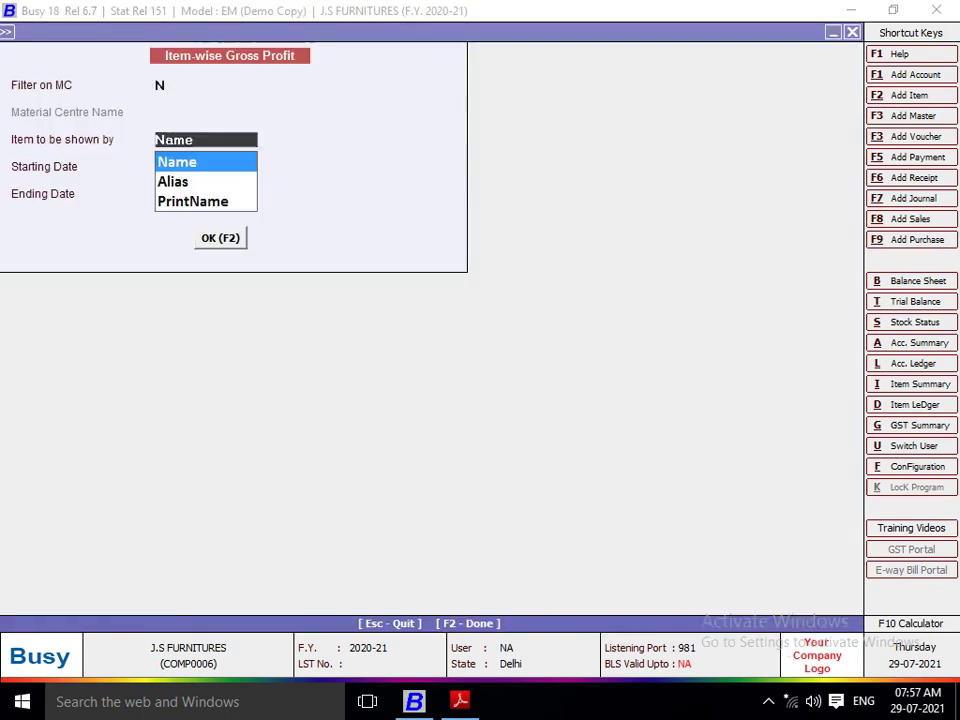
{"action": "key", "text": "Return"}
{"action": "key", "text": "Return"}
{"action": "key", "text": "Return"}
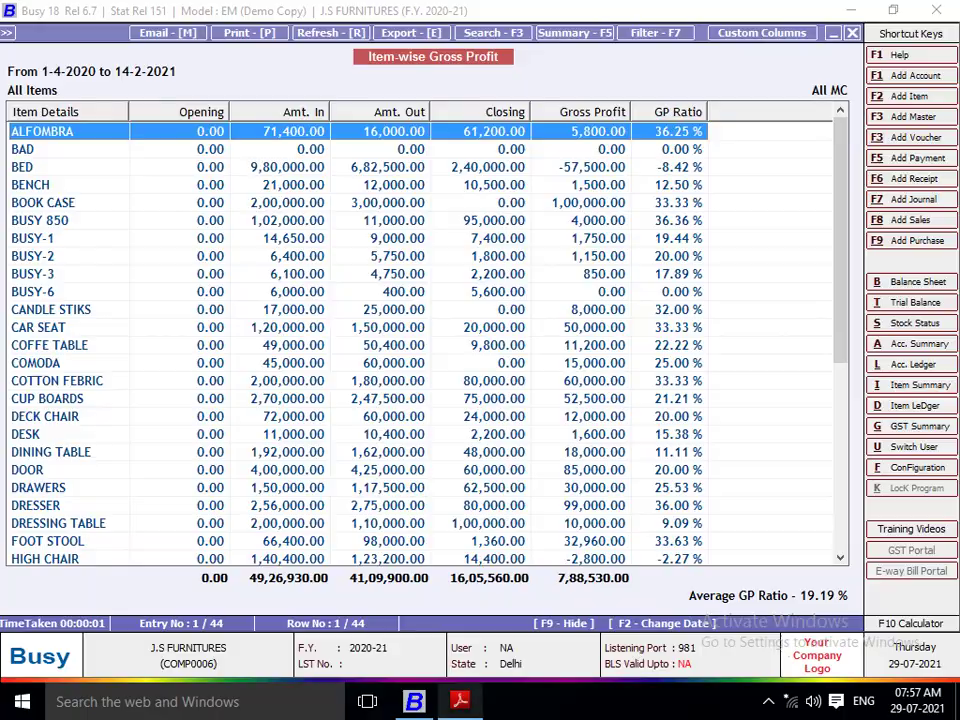
Check the report questions in Project 5.pdf in Adobe Reader, and close the item-wise gross profit report in Busy
{"action": "key", "text": "alt+Tab"}
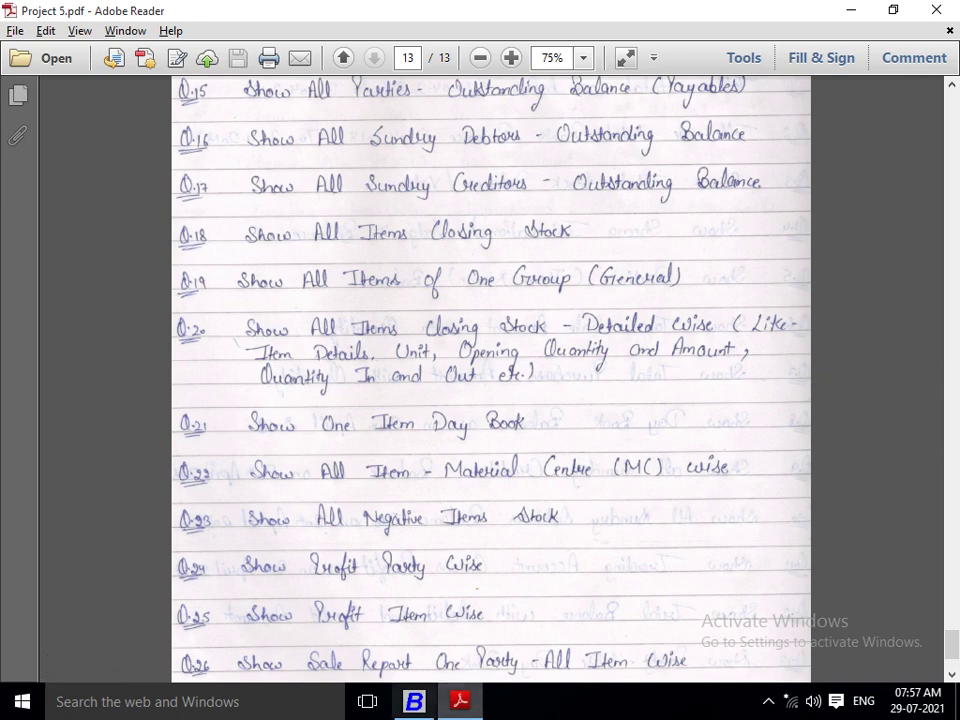
{"action": "key", "text": "alt+Tab"}
{"action": "key", "text": "Escape"}
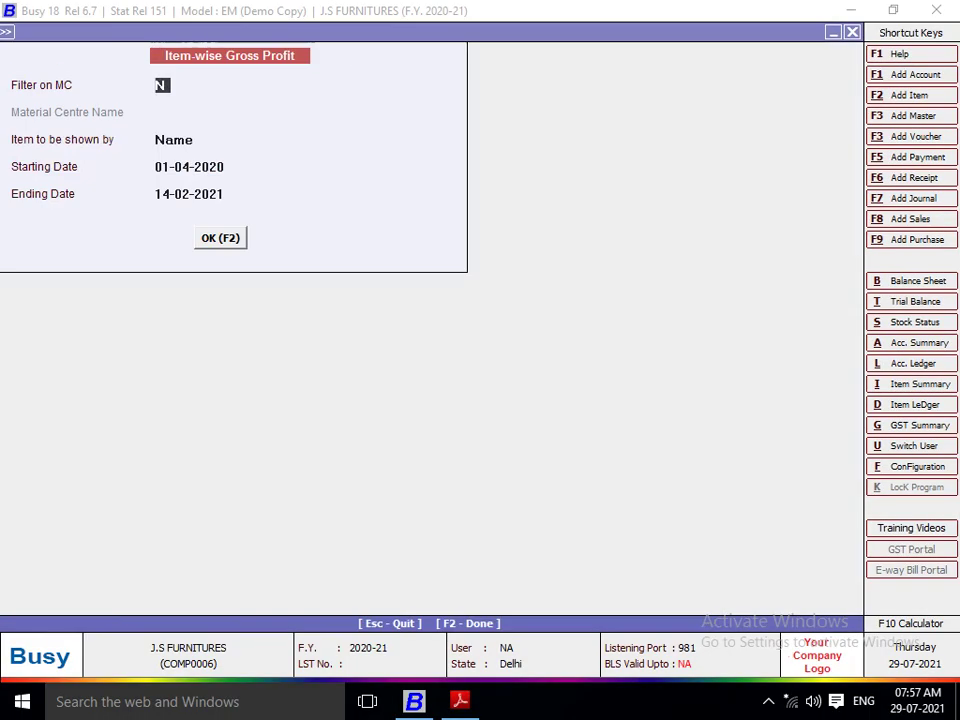
{"action": "key", "text": "Escape"}
{"action": "key", "text": "Escape"}
{"action": "key", "text": "Escape"}
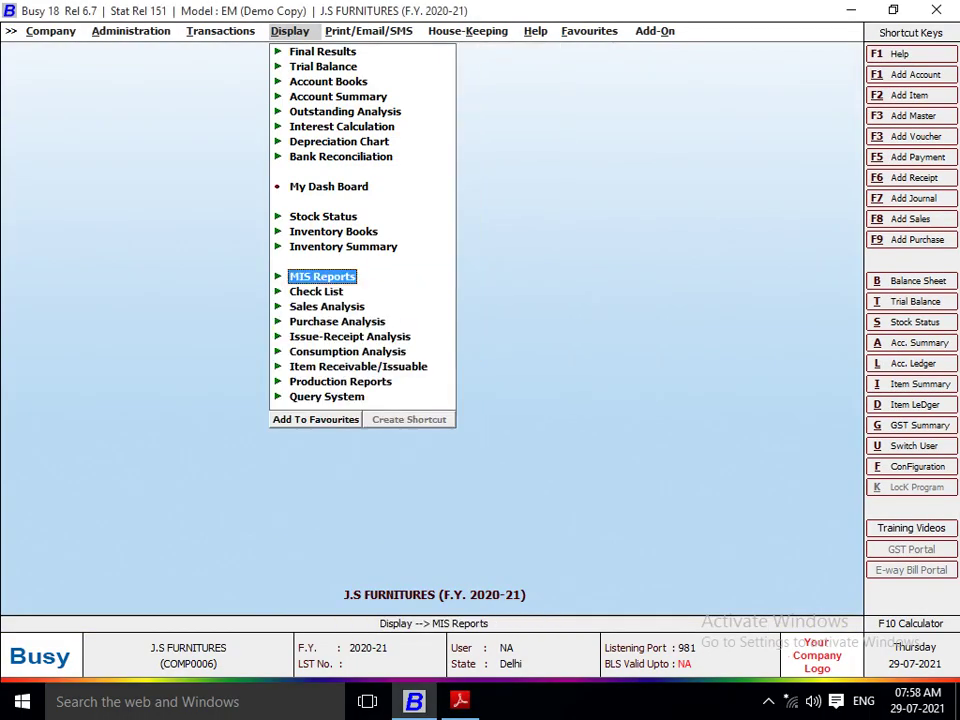
Generate the One Party - All Items sales analysis for AMIT FURNITURES from 01-04-2020 to 14-02-2021, showing nett sale without item values
{"action": "key", "text": "Down"}
{"action": "key", "text": "Down"}
{"action": "key", "text": "Return"}
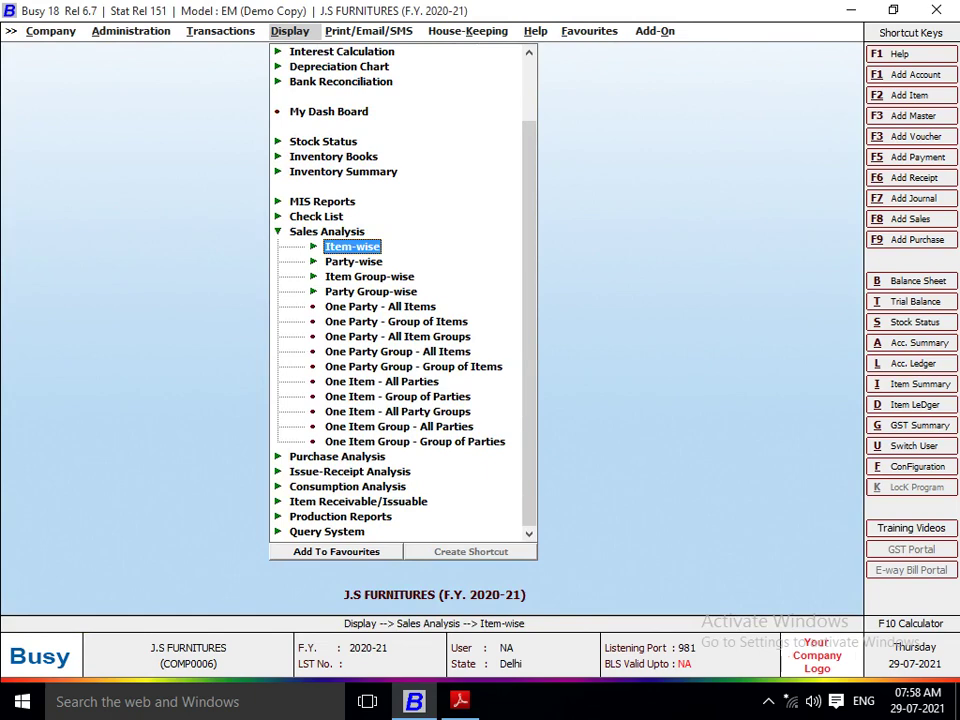
{"action": "key", "text": "Down"}
{"action": "key", "text": "Down"}
{"action": "key", "text": "Down"}
{"action": "key", "text": "Down"}
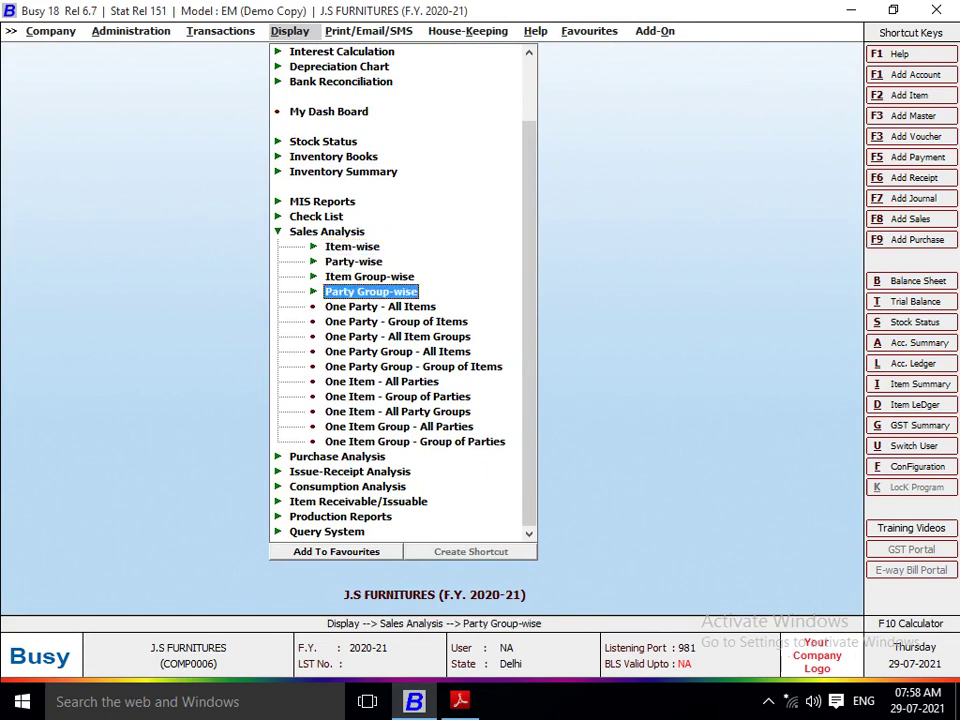
{"action": "key", "text": "Return"}
{"action": "key", "text": "Return"}
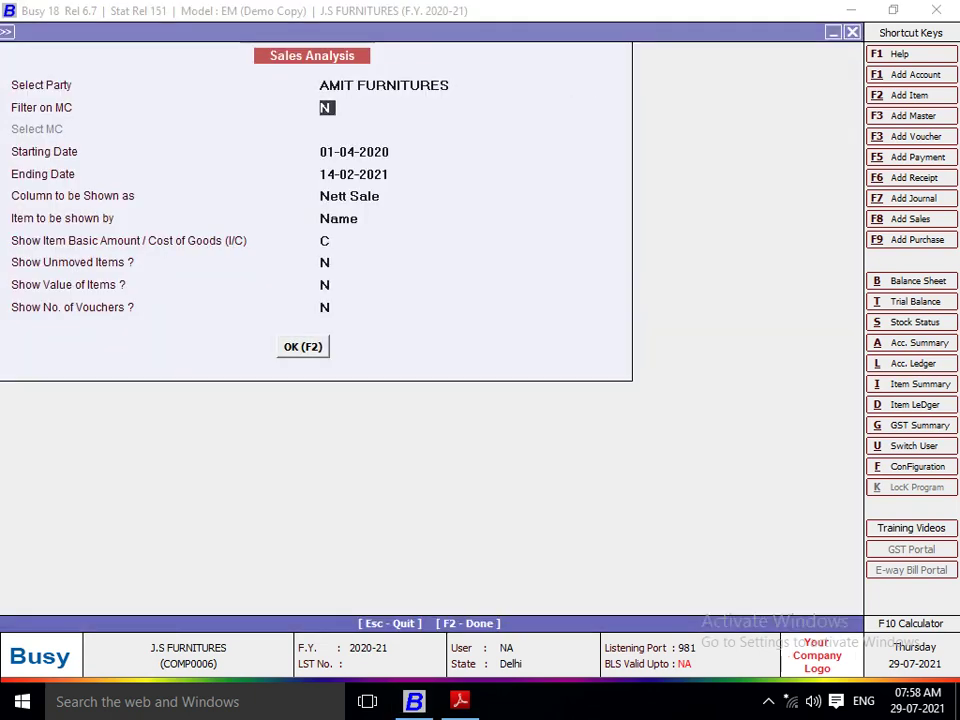
{"action": "key", "text": "F2"}
Examine the nett sale quantity of each item sold to AMIT FURNITURES in the sales analysis
{"action": "key", "text": "Down"}
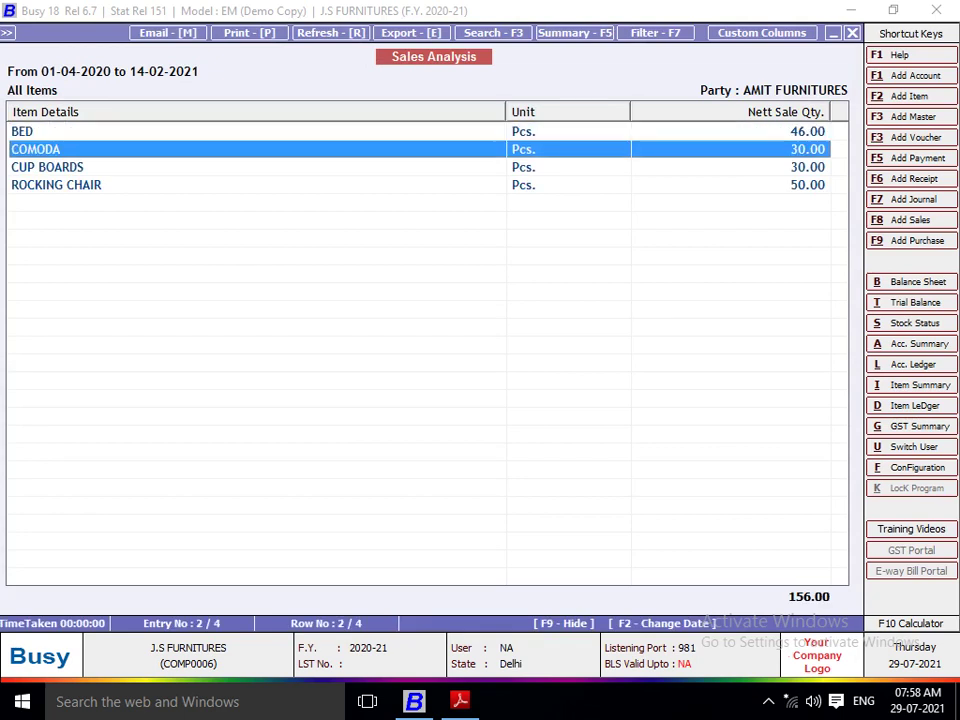
{"action": "key", "text": "Up"}
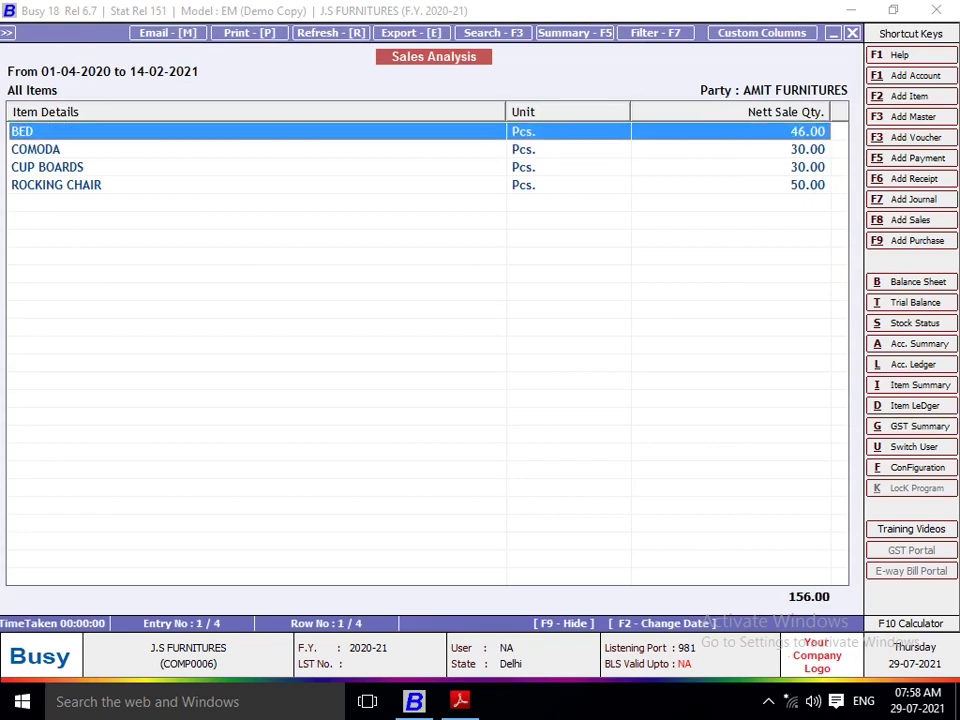
{"action": "key", "text": "Down"}
{"action": "key", "text": "Down"}
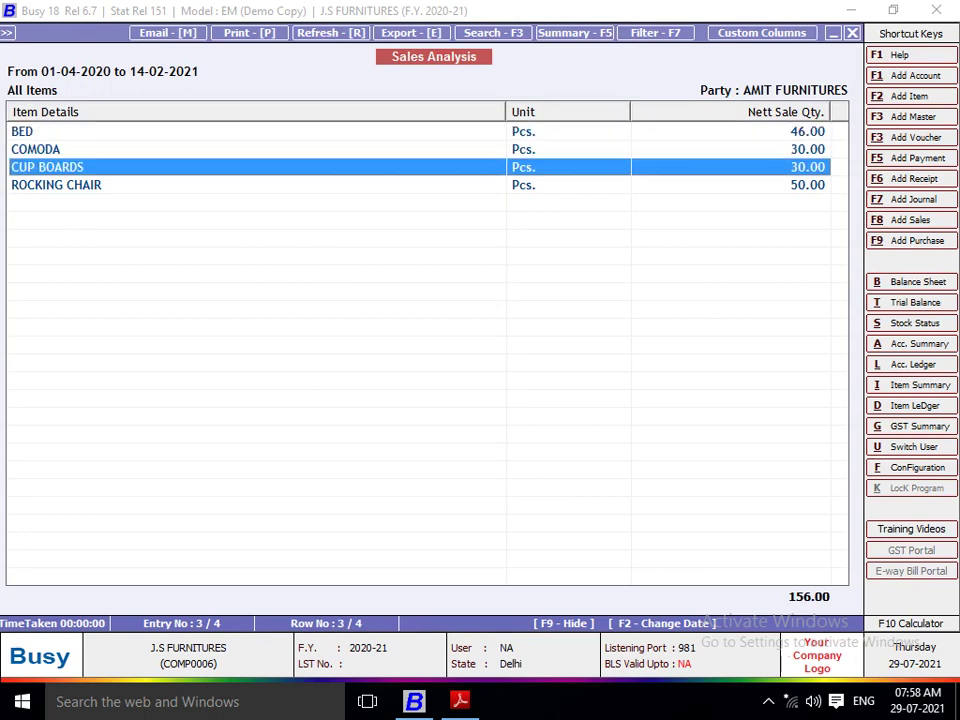
{"action": "key", "text": "Down"}
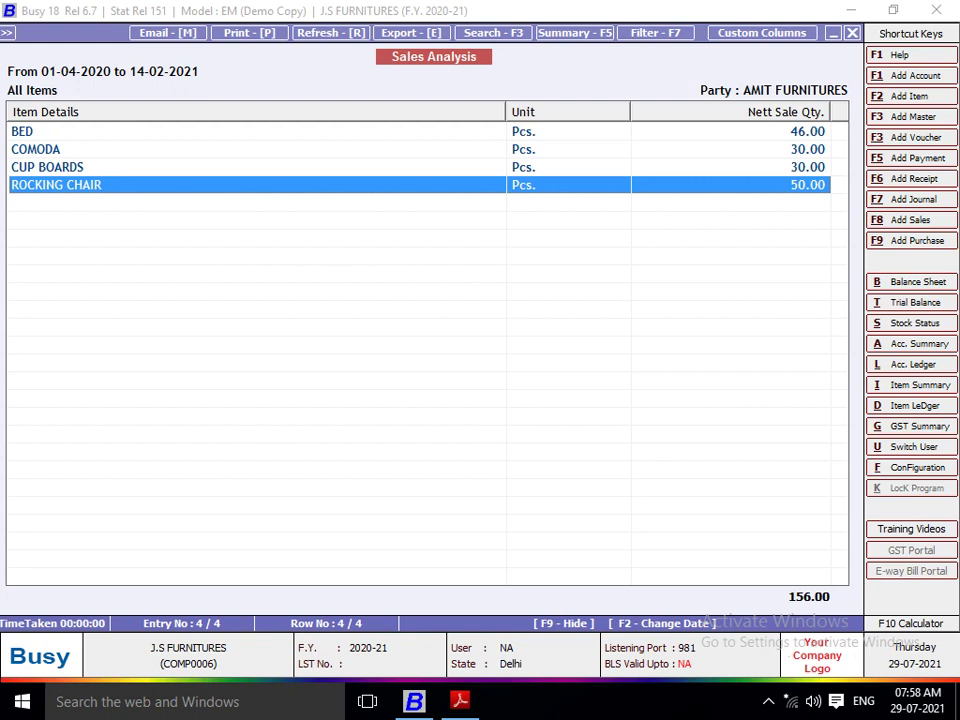
{"action": "left_click", "coordinate": [768, 701]}
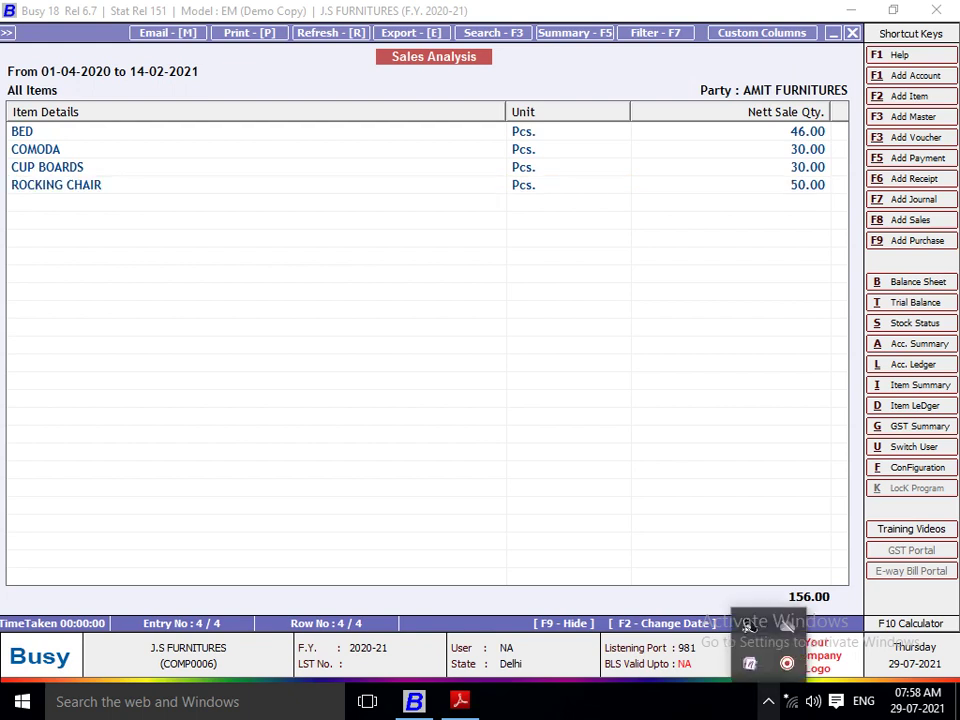
{"action": "left_click", "coordinate": [749, 627]}
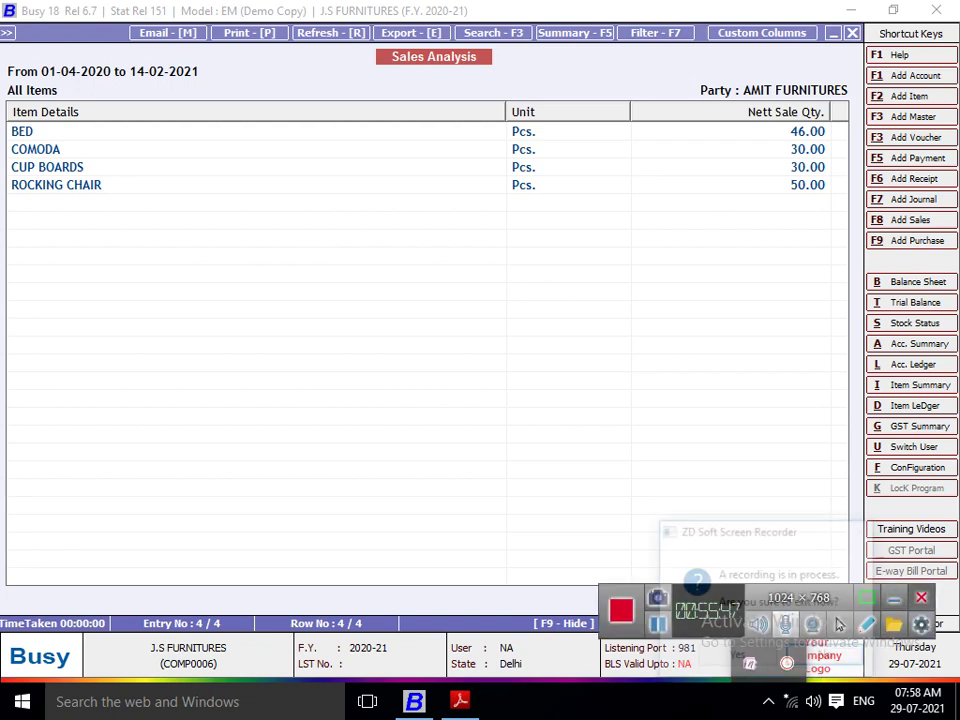